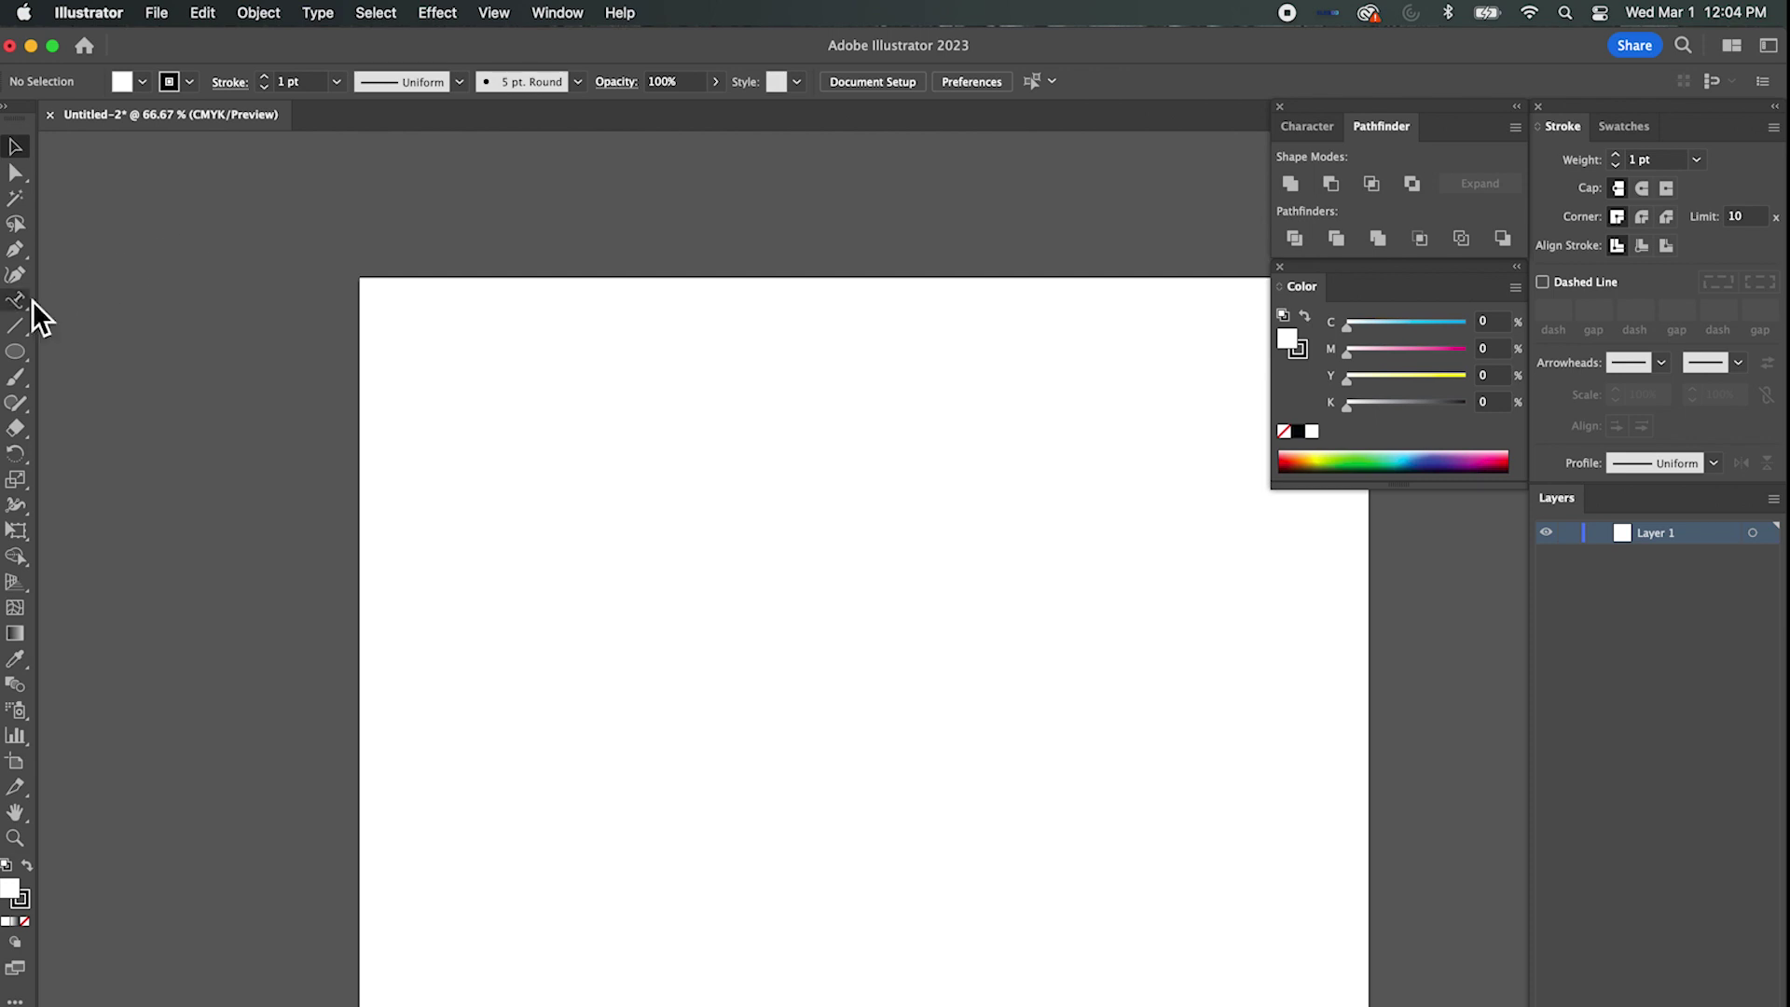
Add the point text "Word" in the upper part of the artboard.
left_click_drag(32, 300, 103, 300)
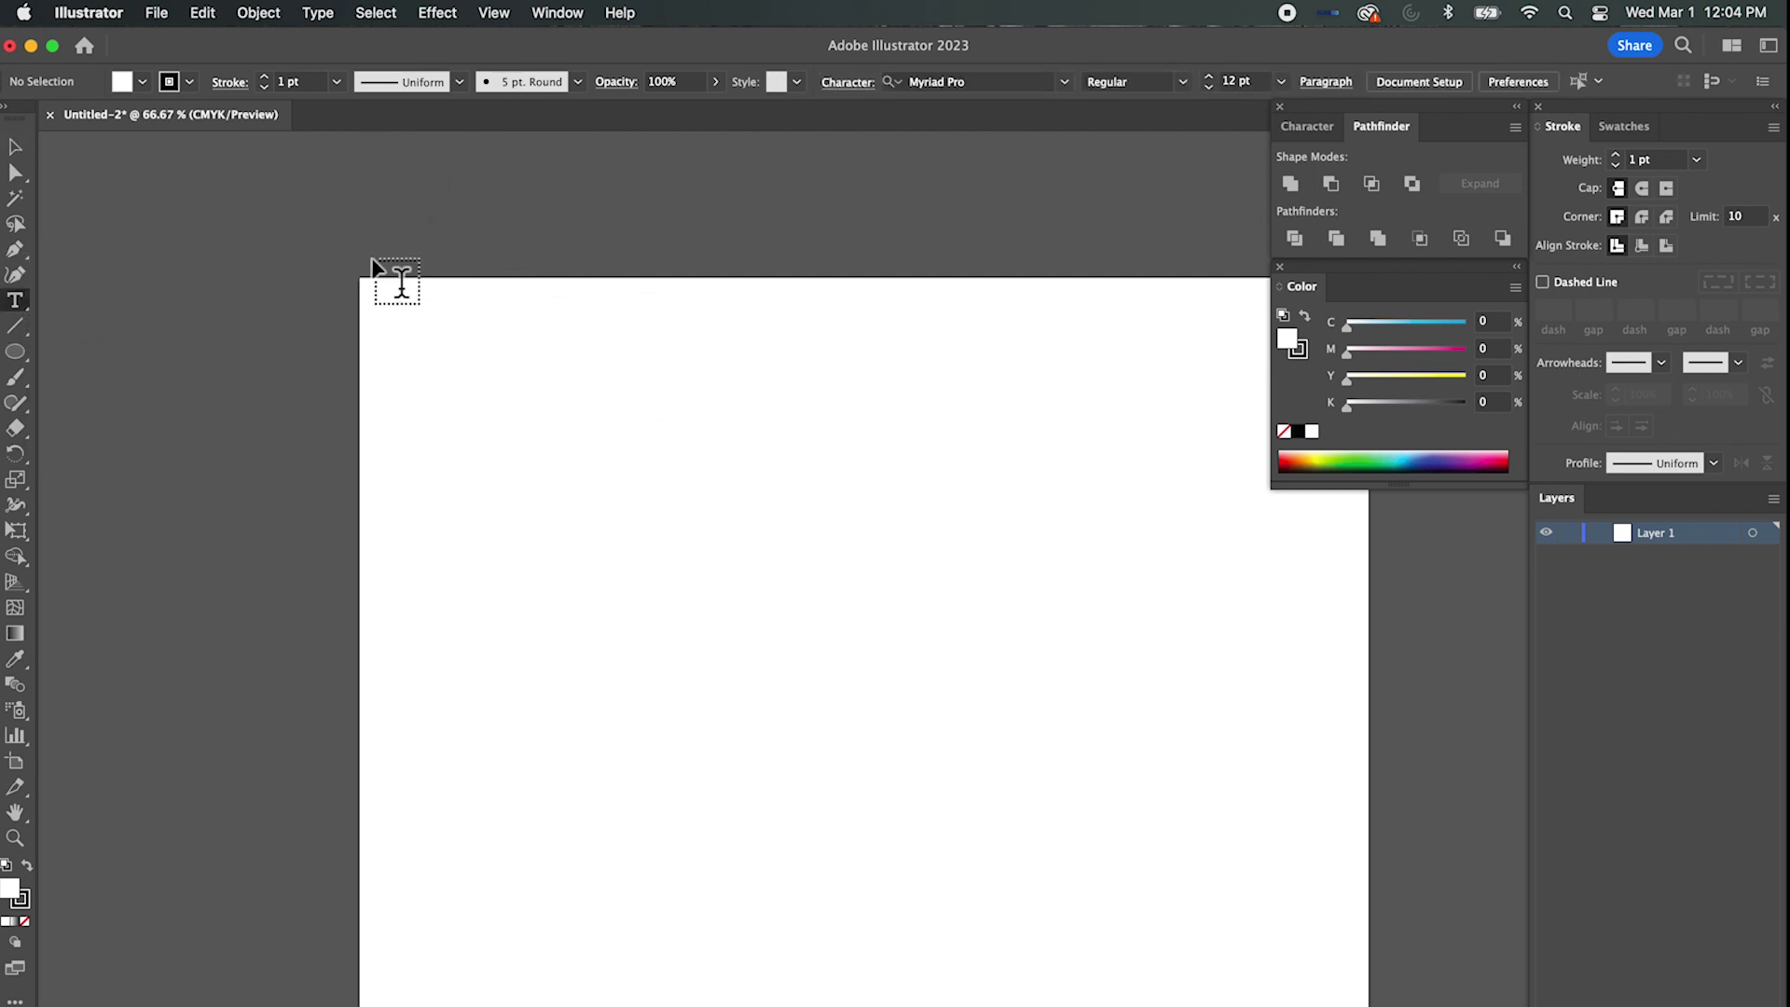
left_click(541, 452)
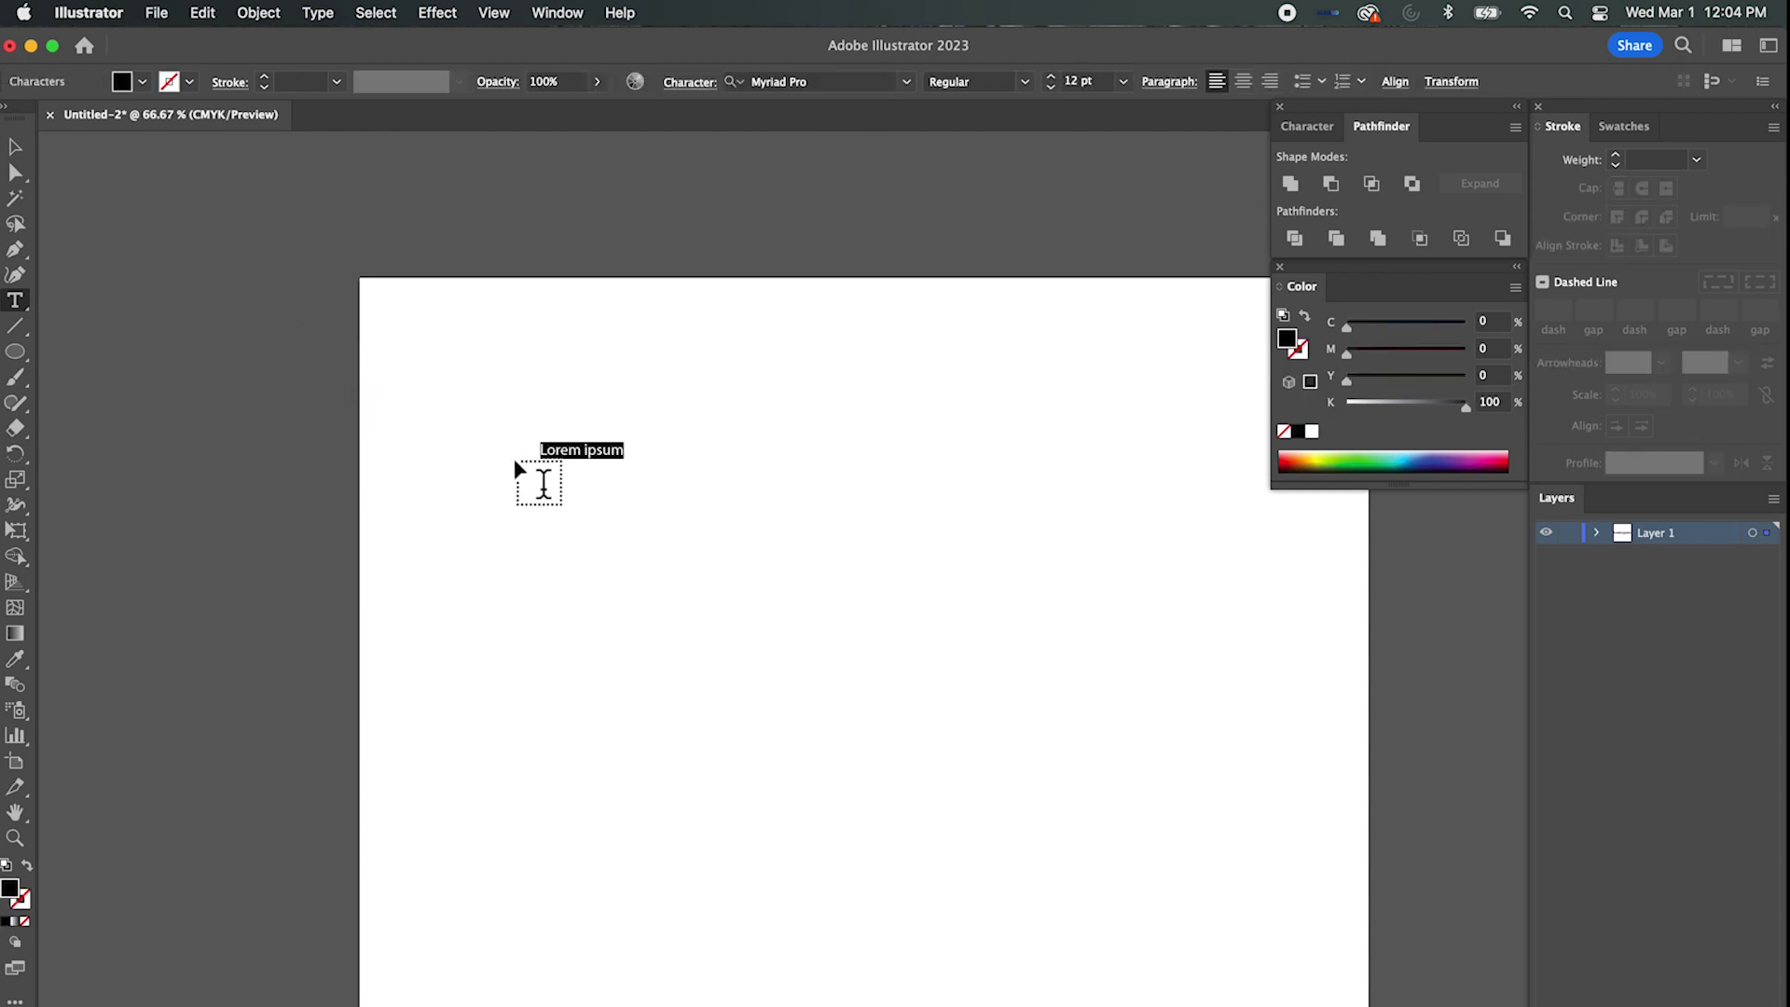
type("Word")
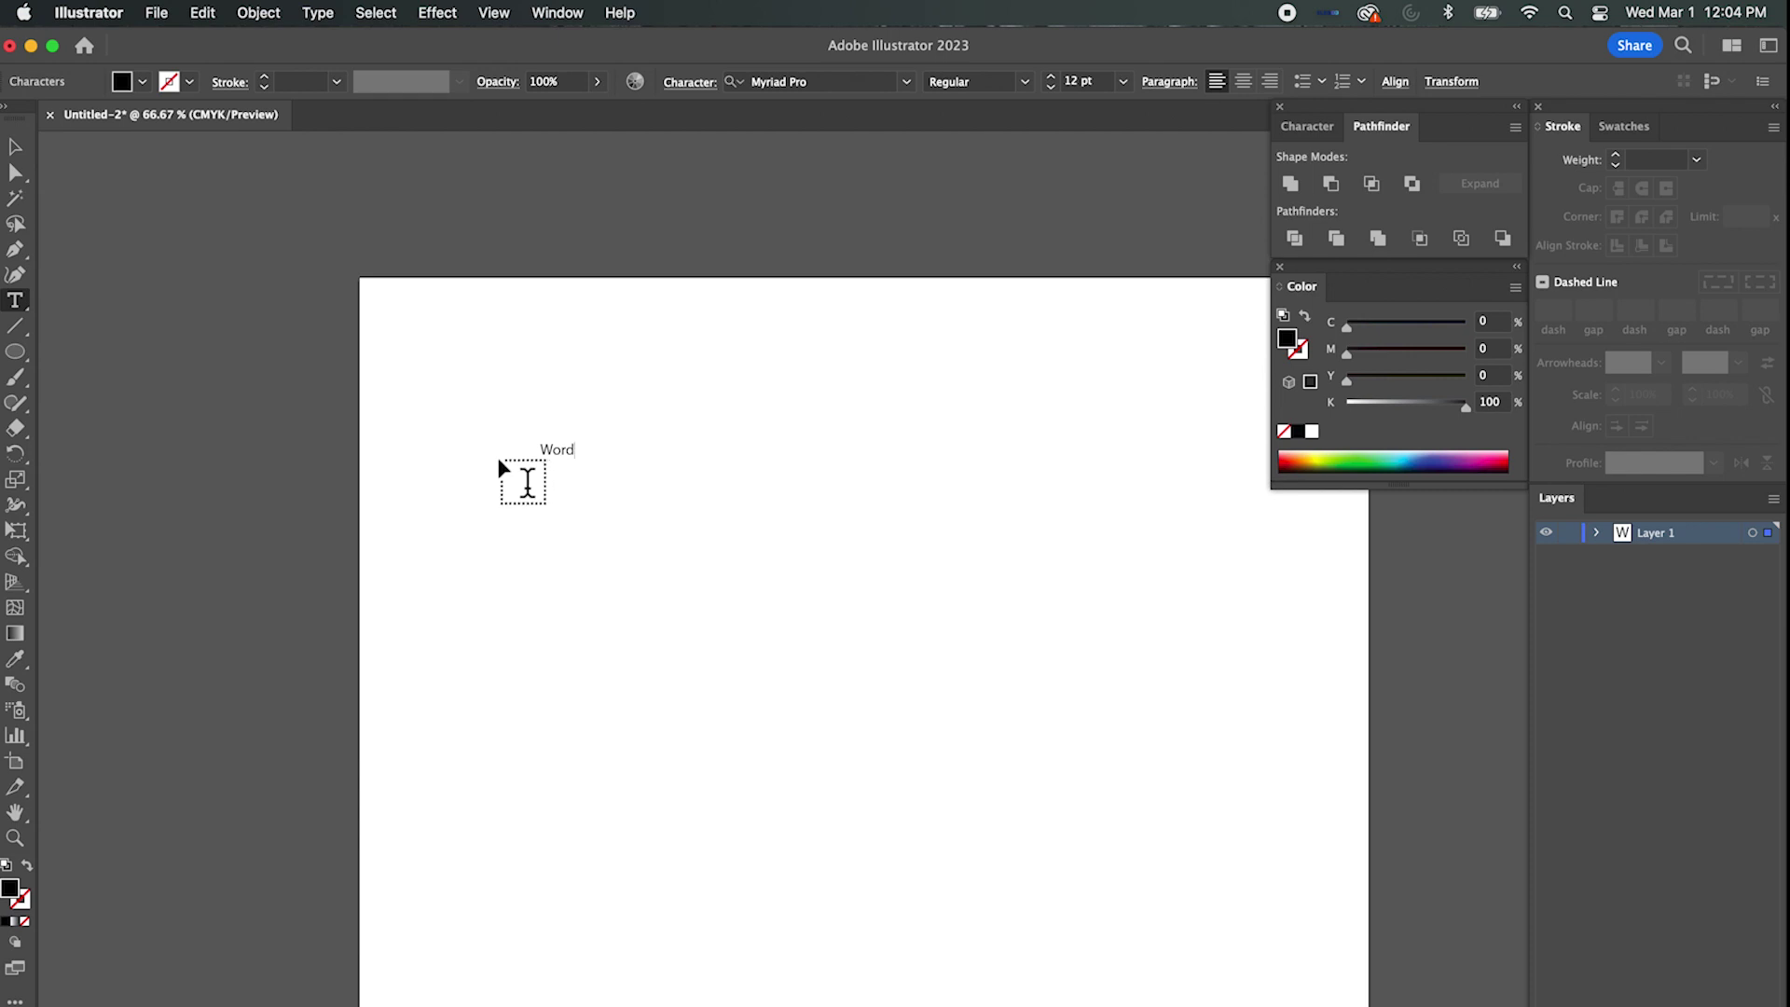
Enlarge the text to about 159 pt, shift it slightly up, and set its font to AWPCAvantGuardBold.
left_click(17, 147)
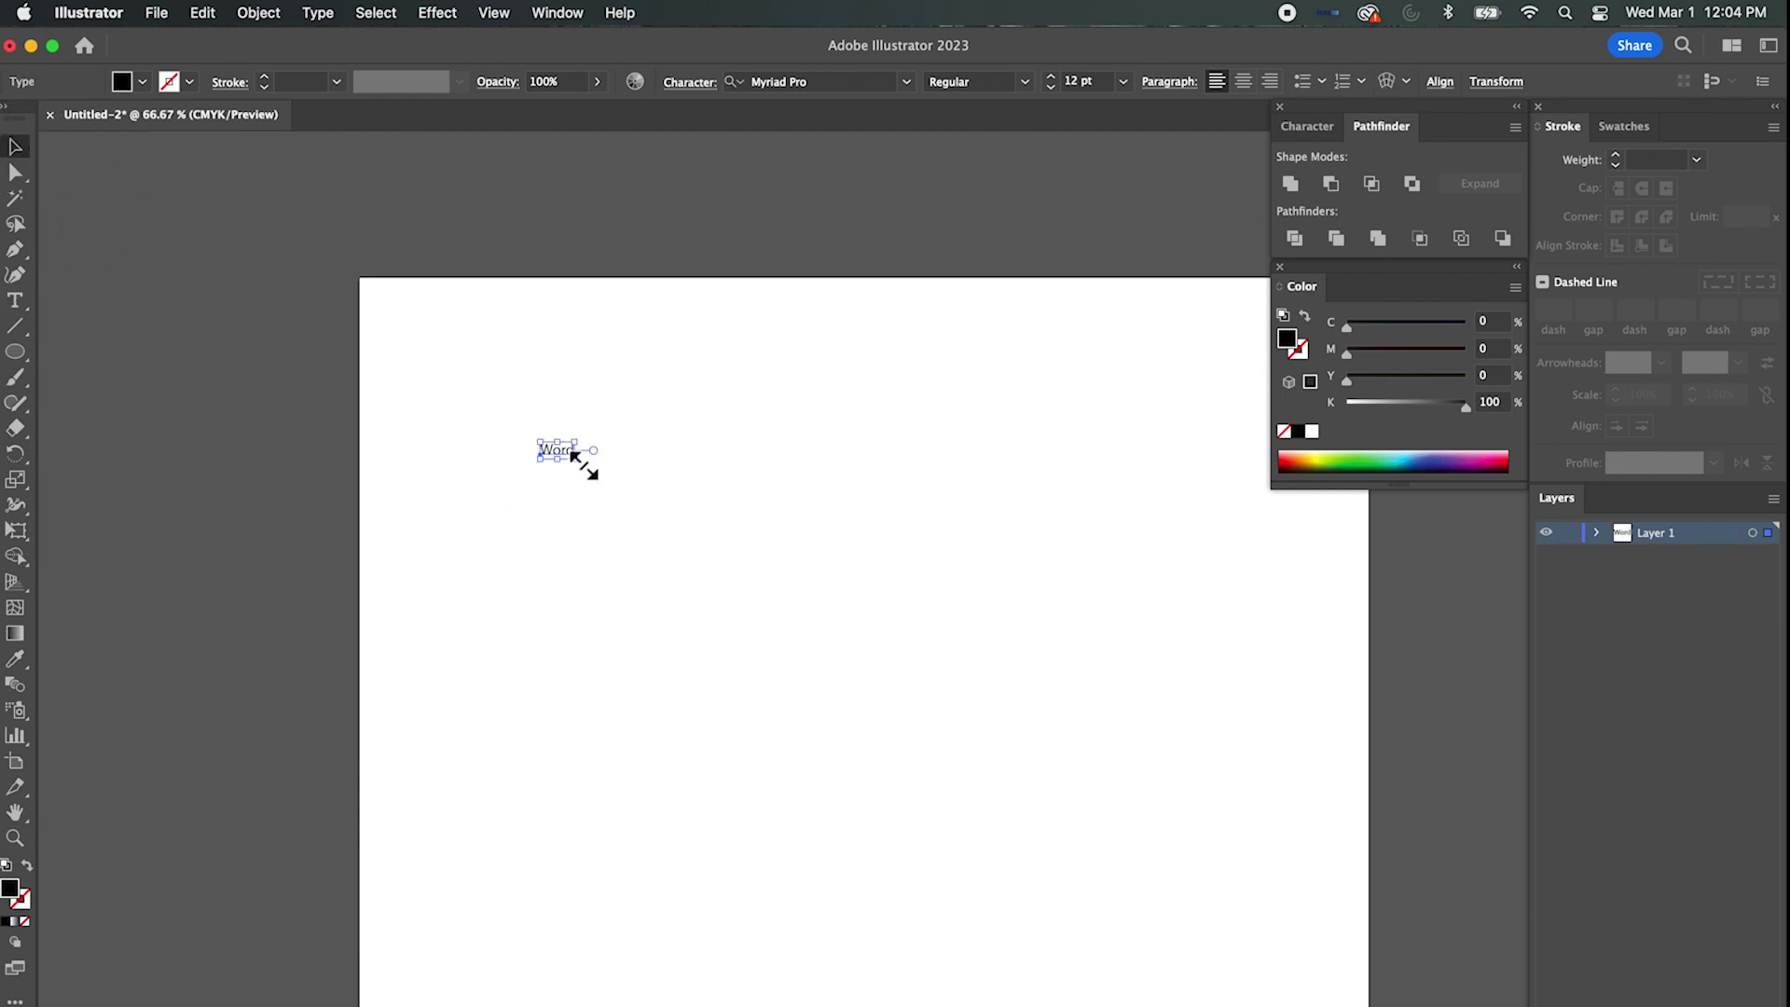
left_click_drag(575, 459, 998, 663)
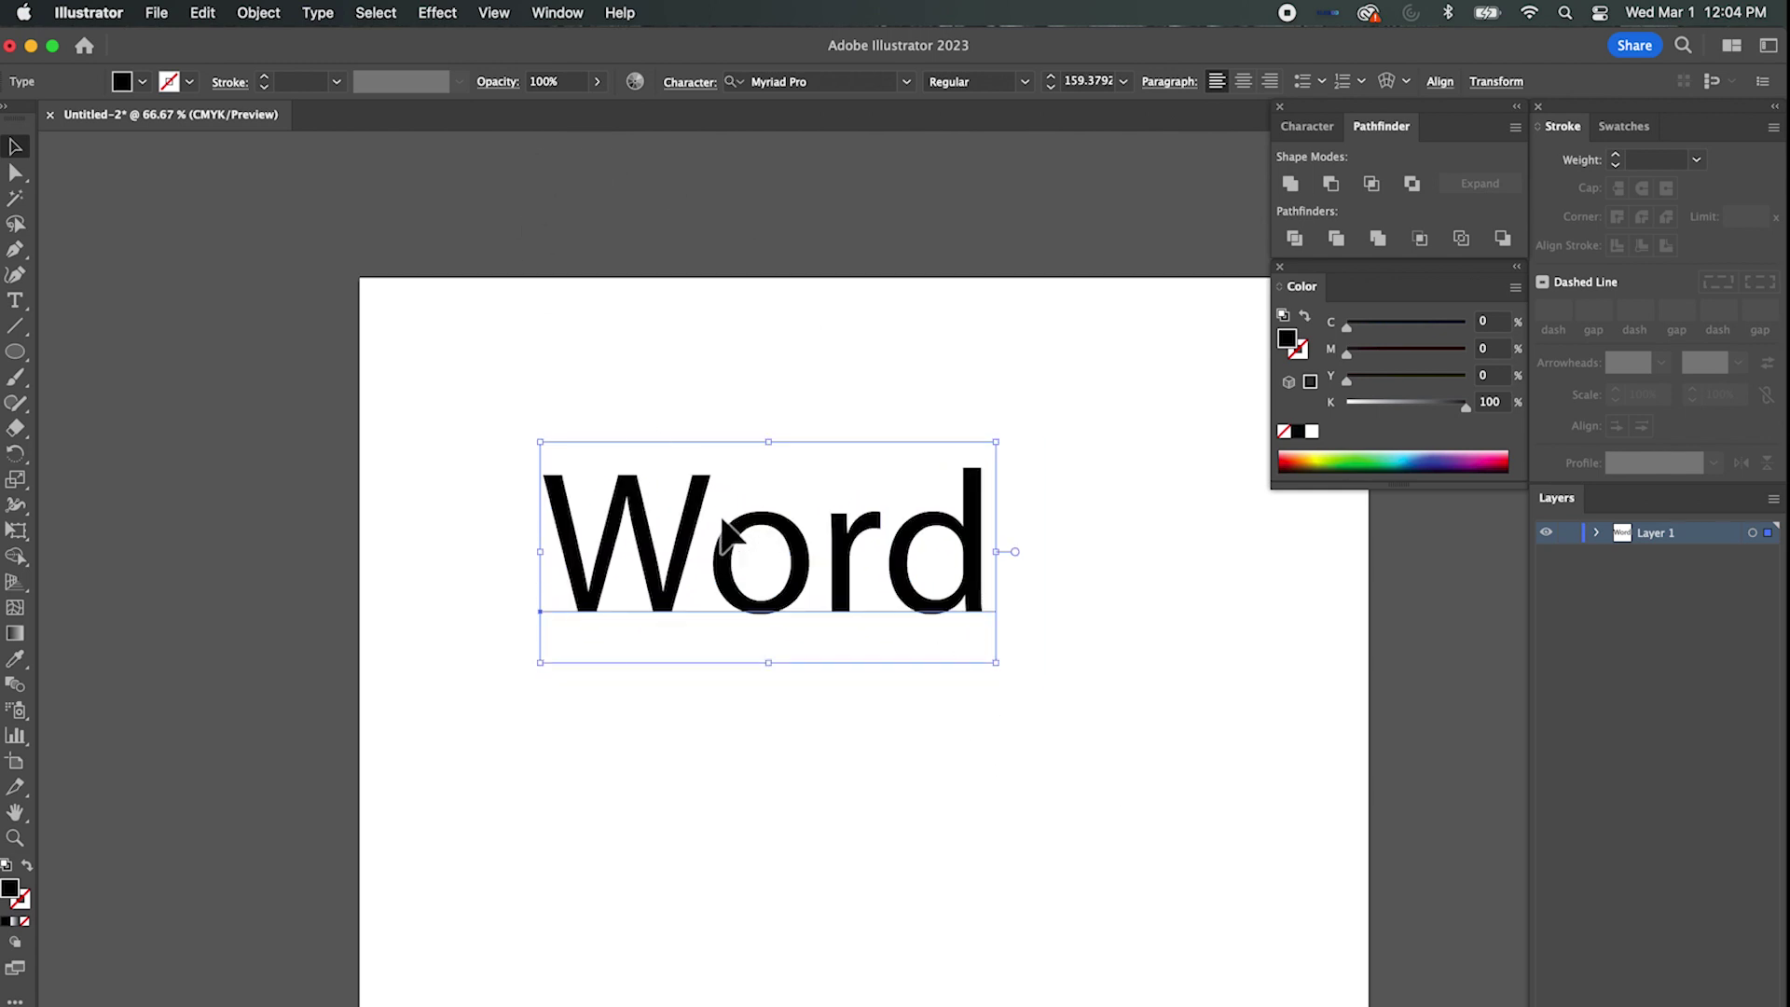
left_click_drag(745, 545, 732, 515)
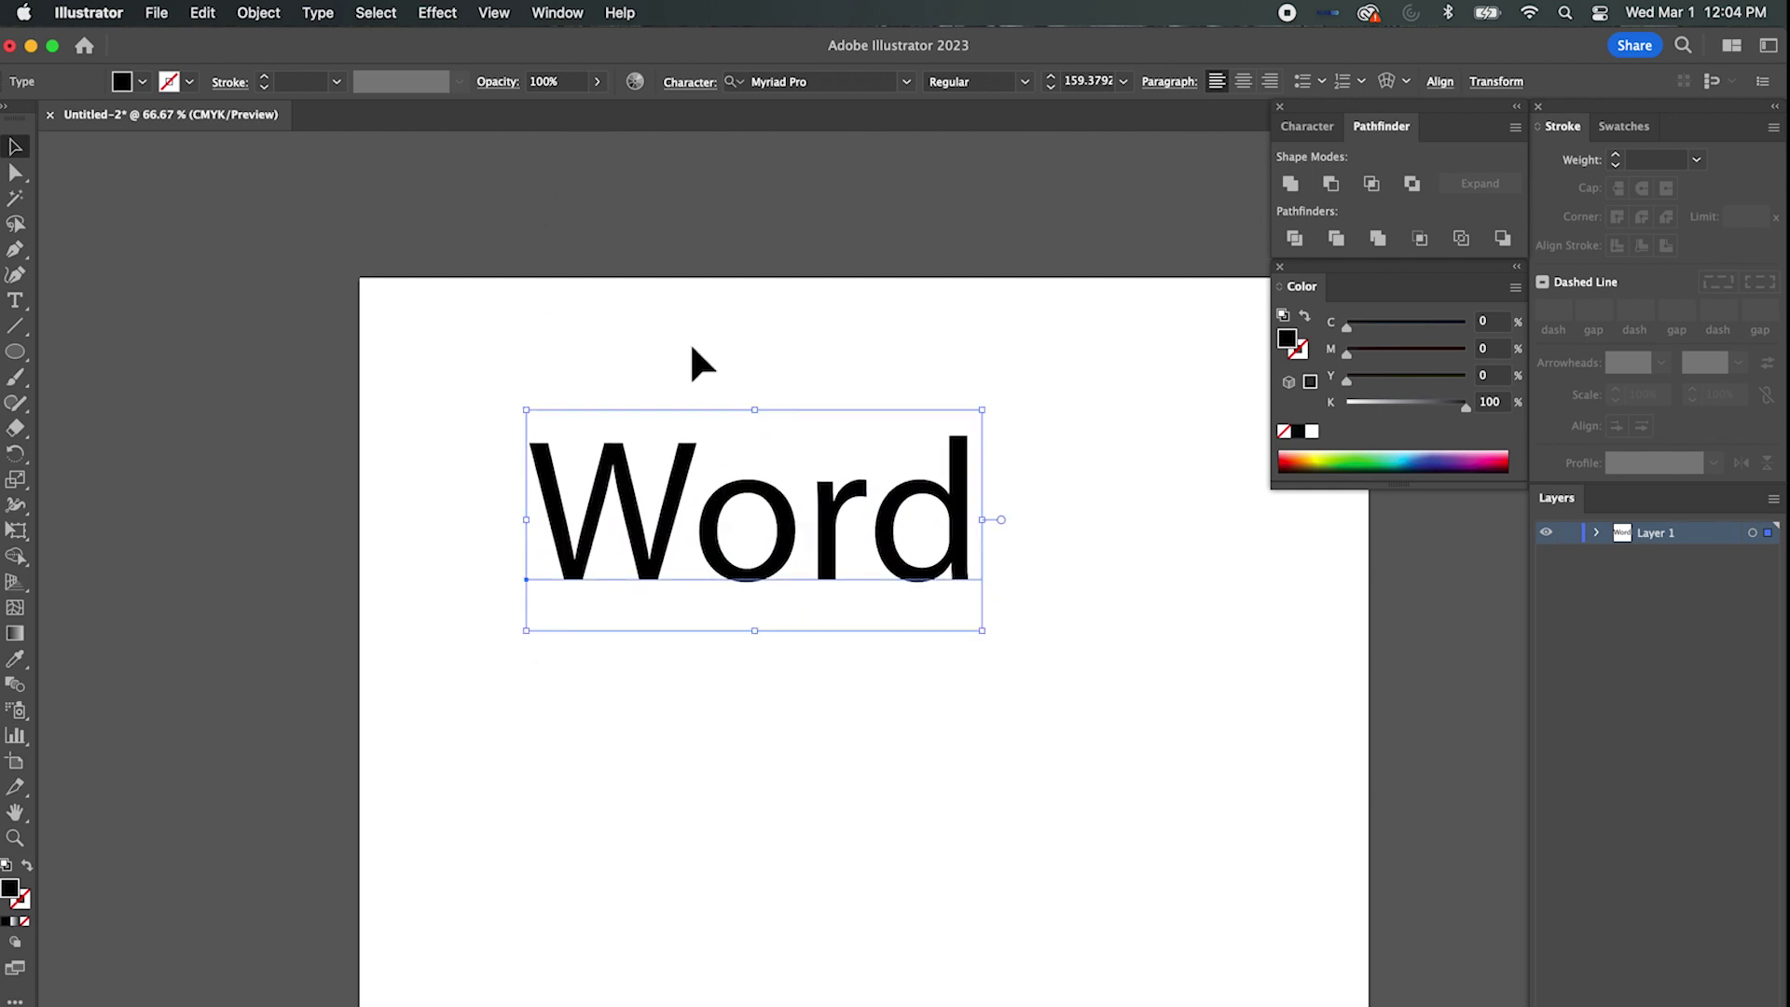
left_click(907, 83)
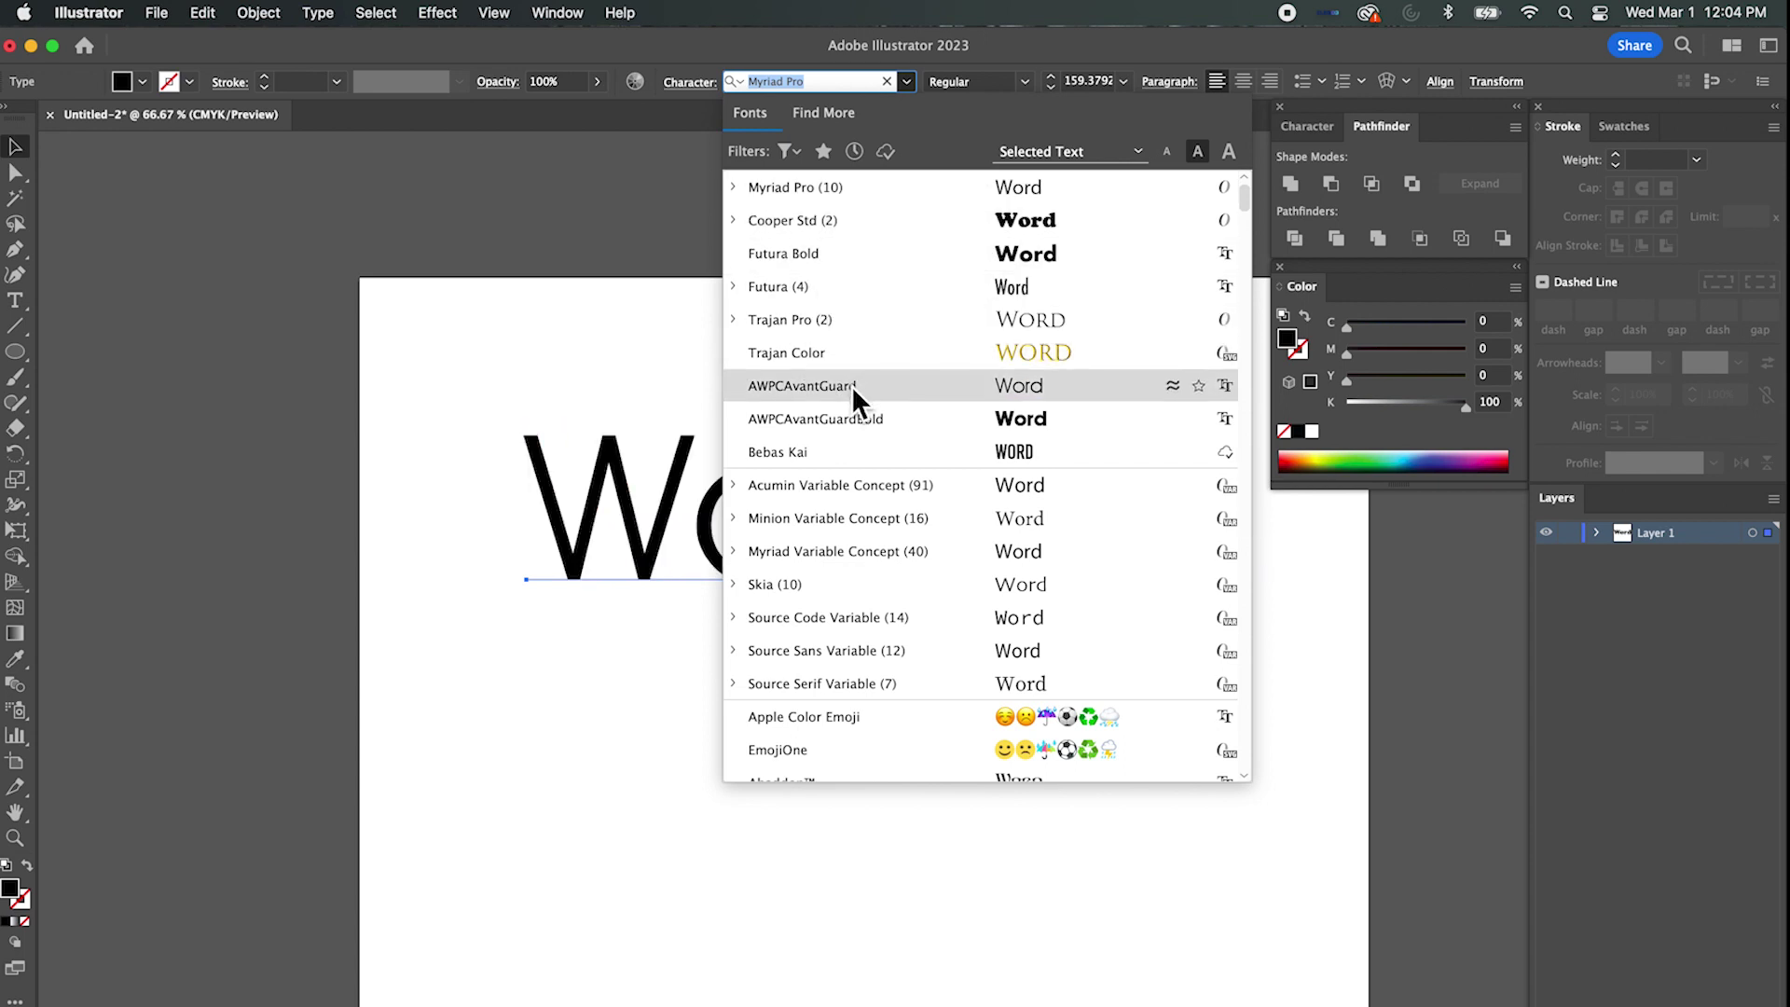
left_click(852, 414)
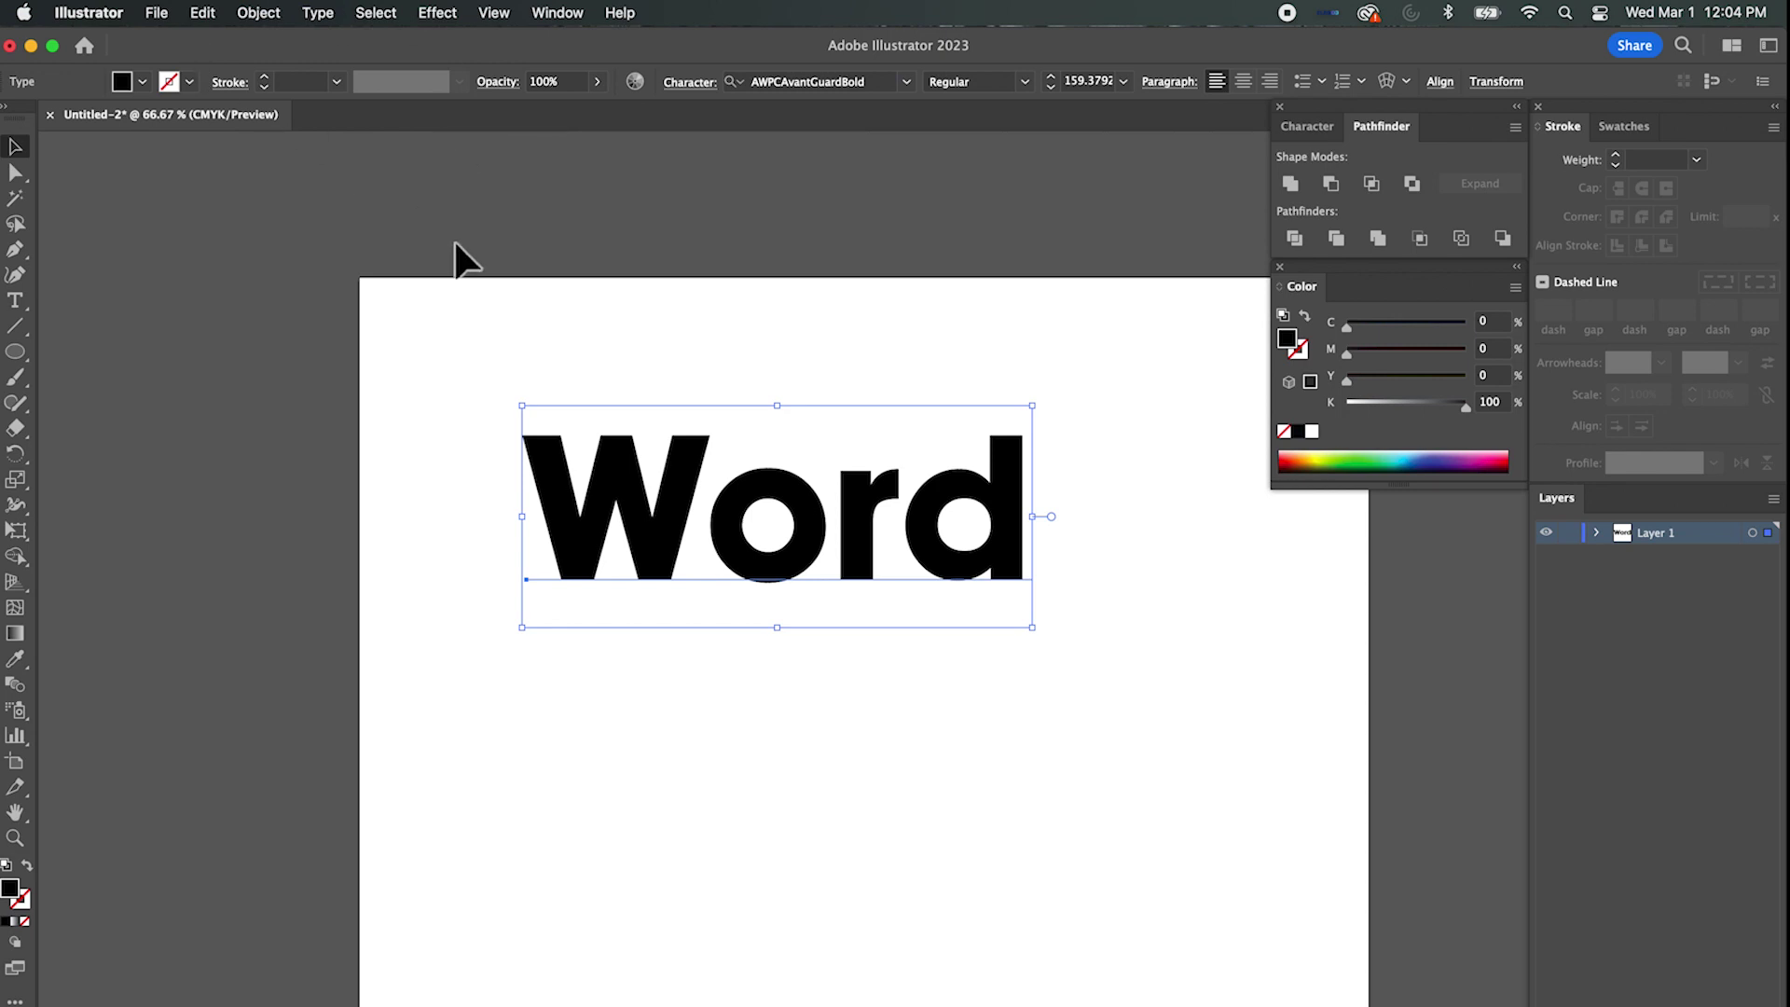
left_click(475, 317)
left_click(793, 499)
left_click(317, 17)
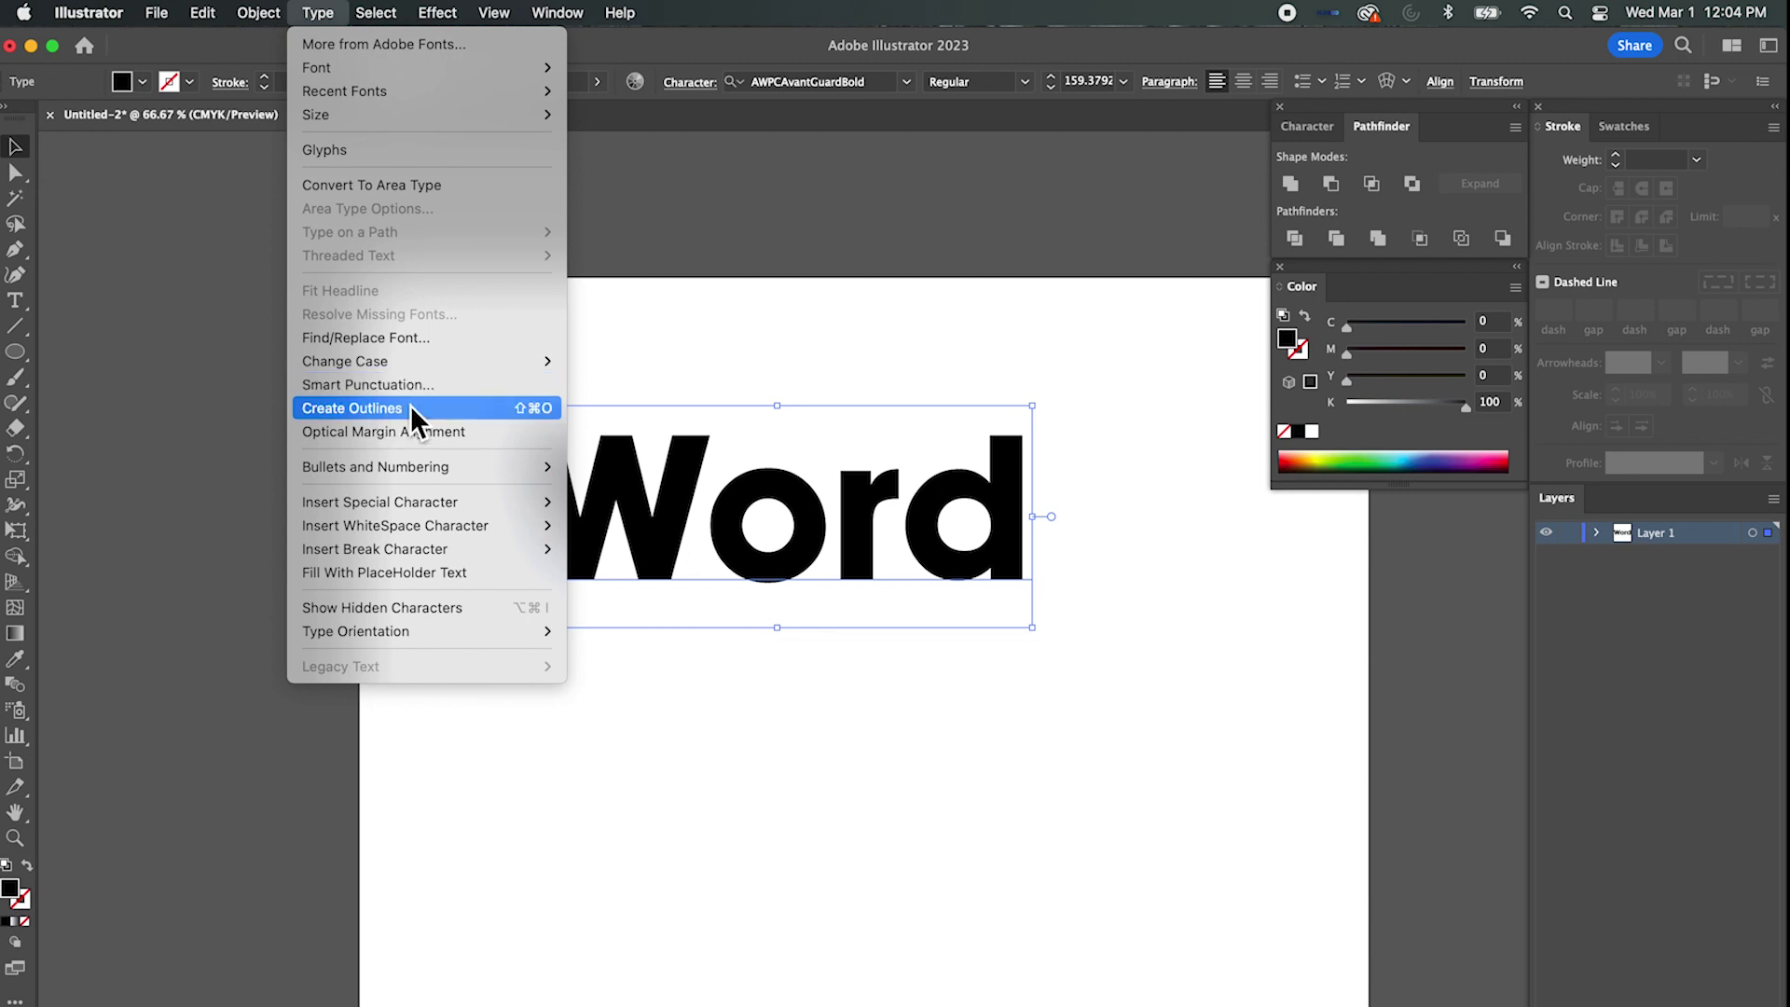
left_click(764, 207)
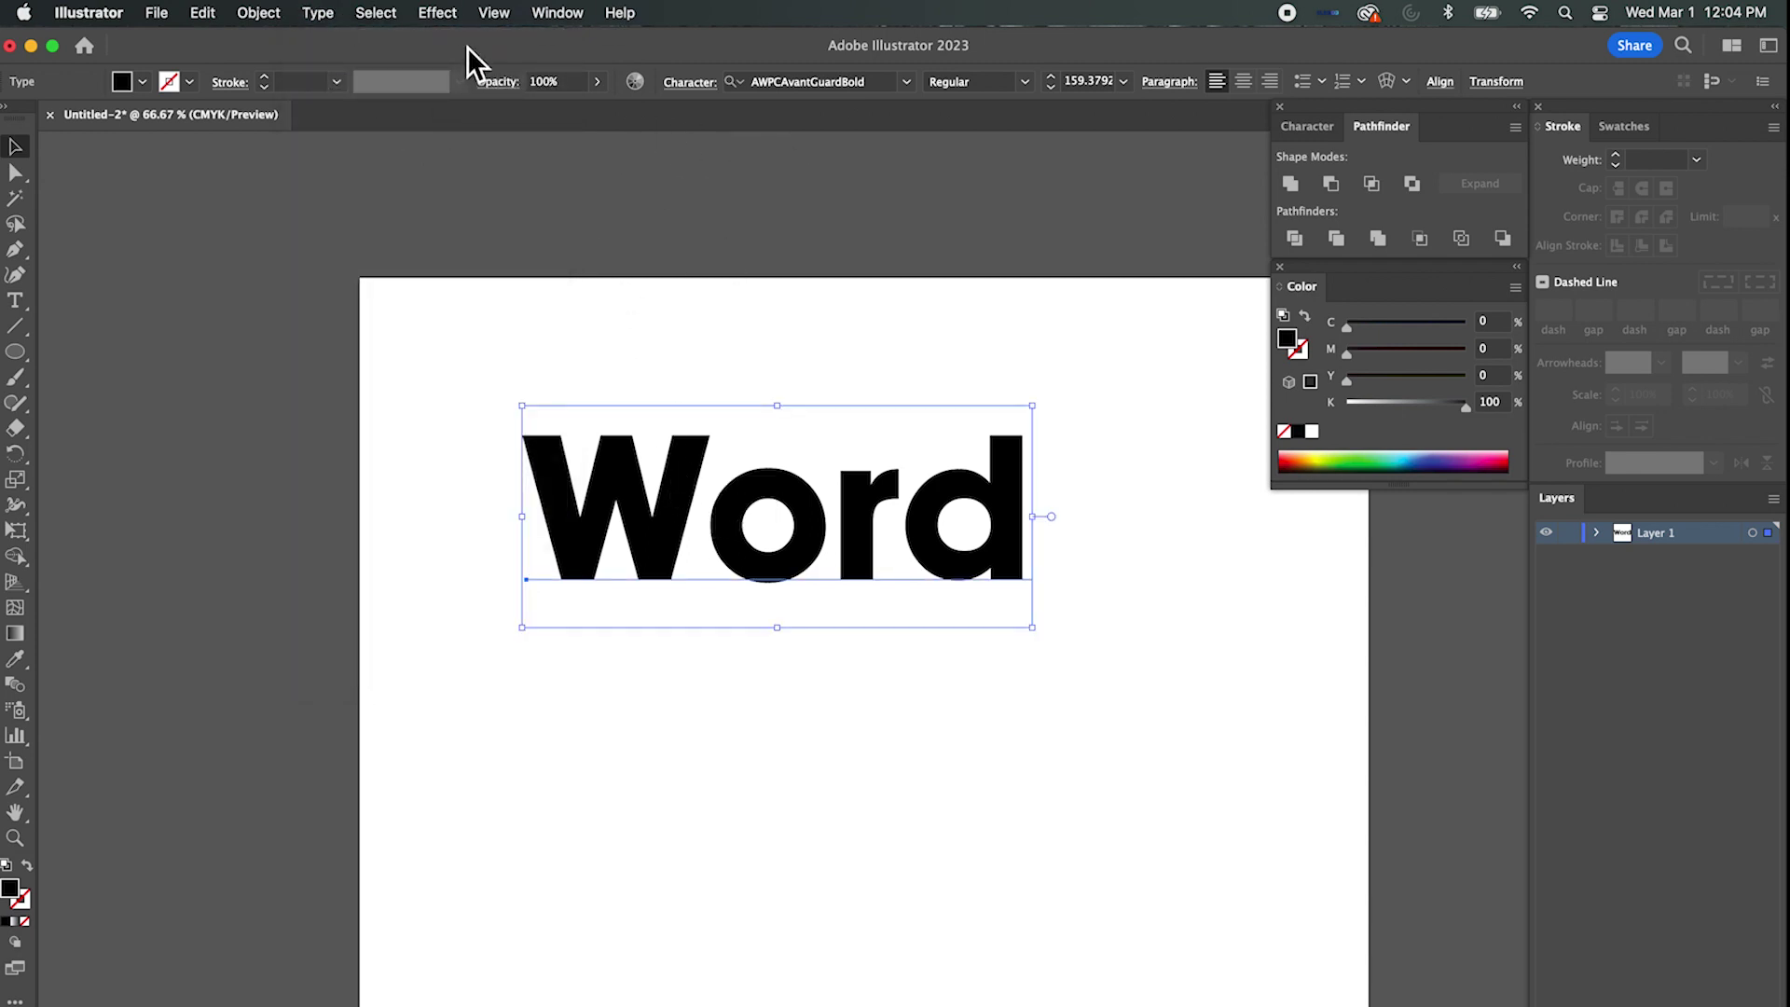
Apply a Free Distort effect to the word, pulling its upper-right corner upward and its lower-right corner inward.
left_click(440, 15)
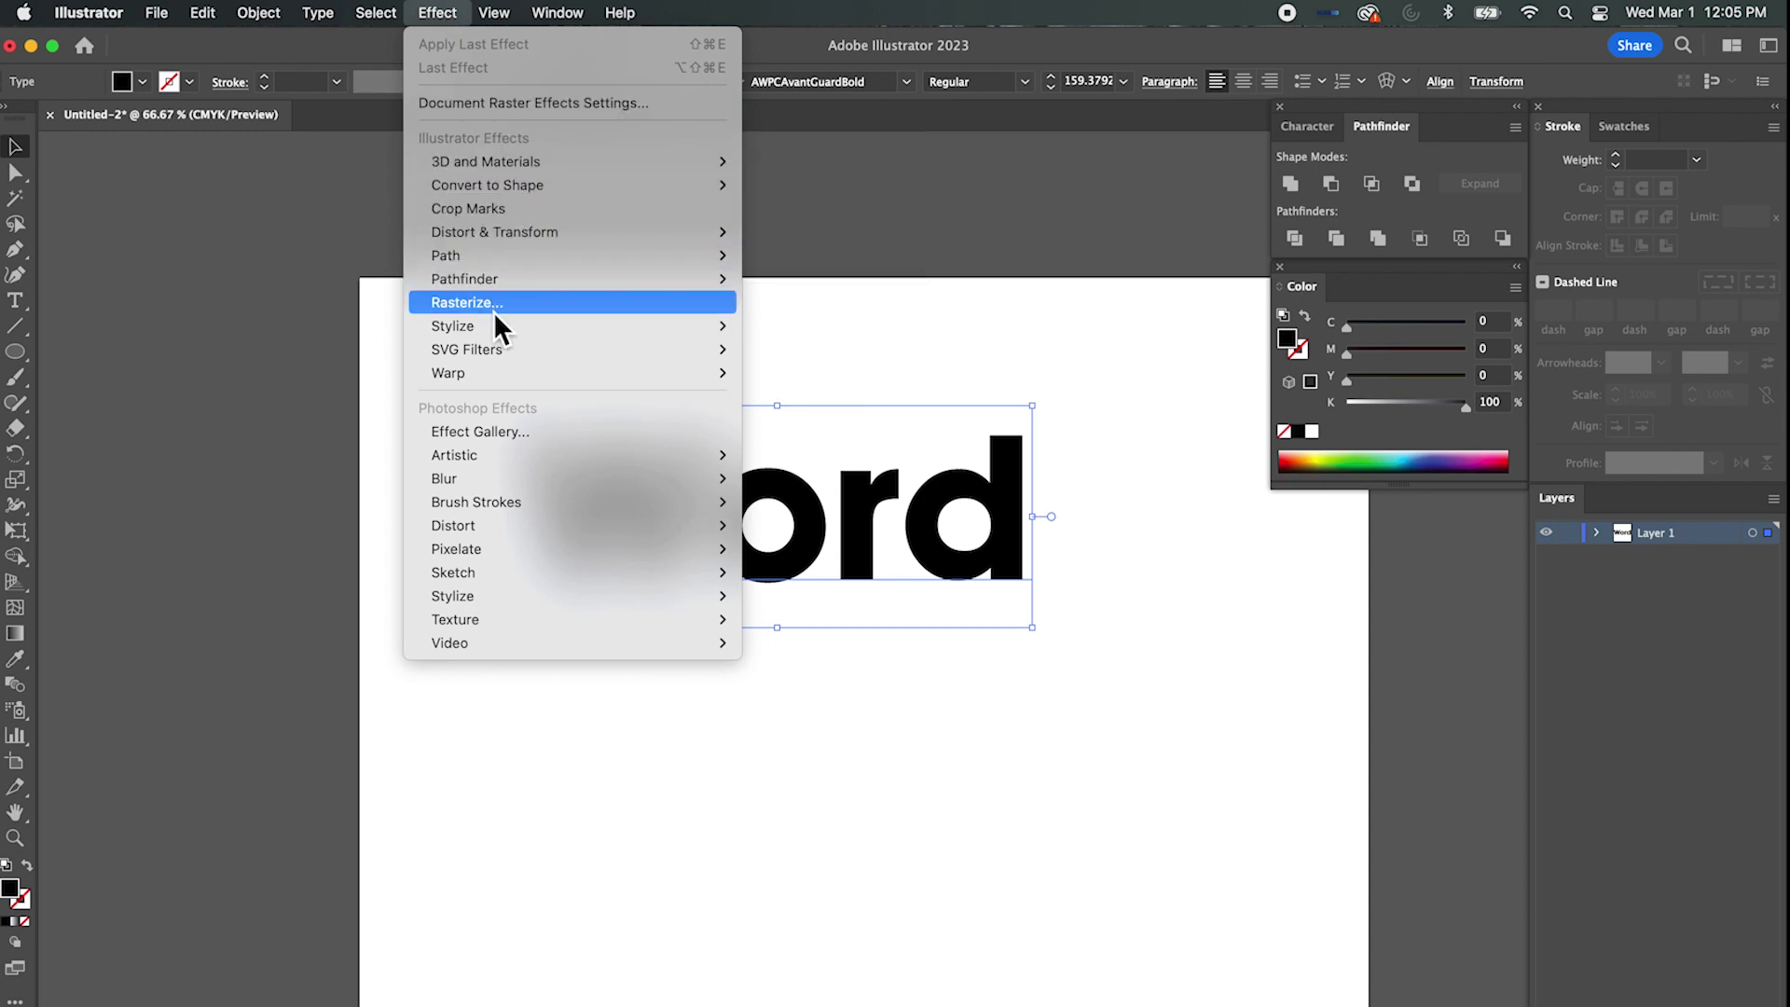
mouse_move(496, 327)
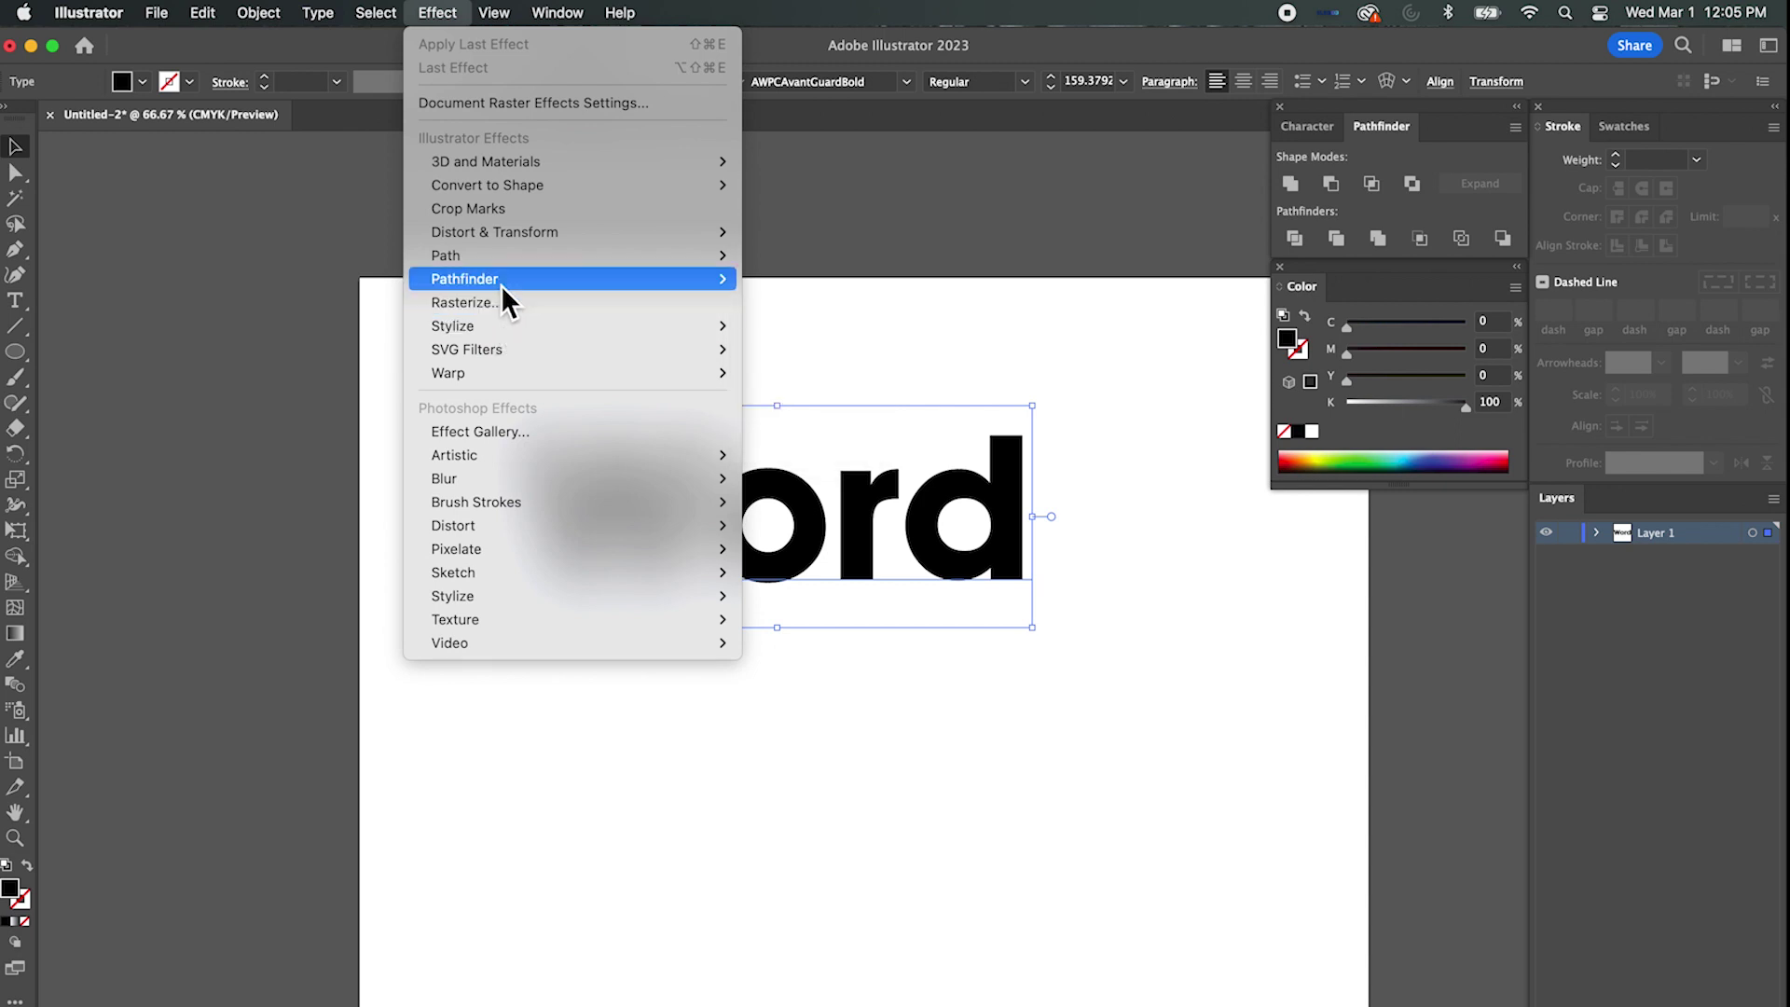
mouse_move(510, 244)
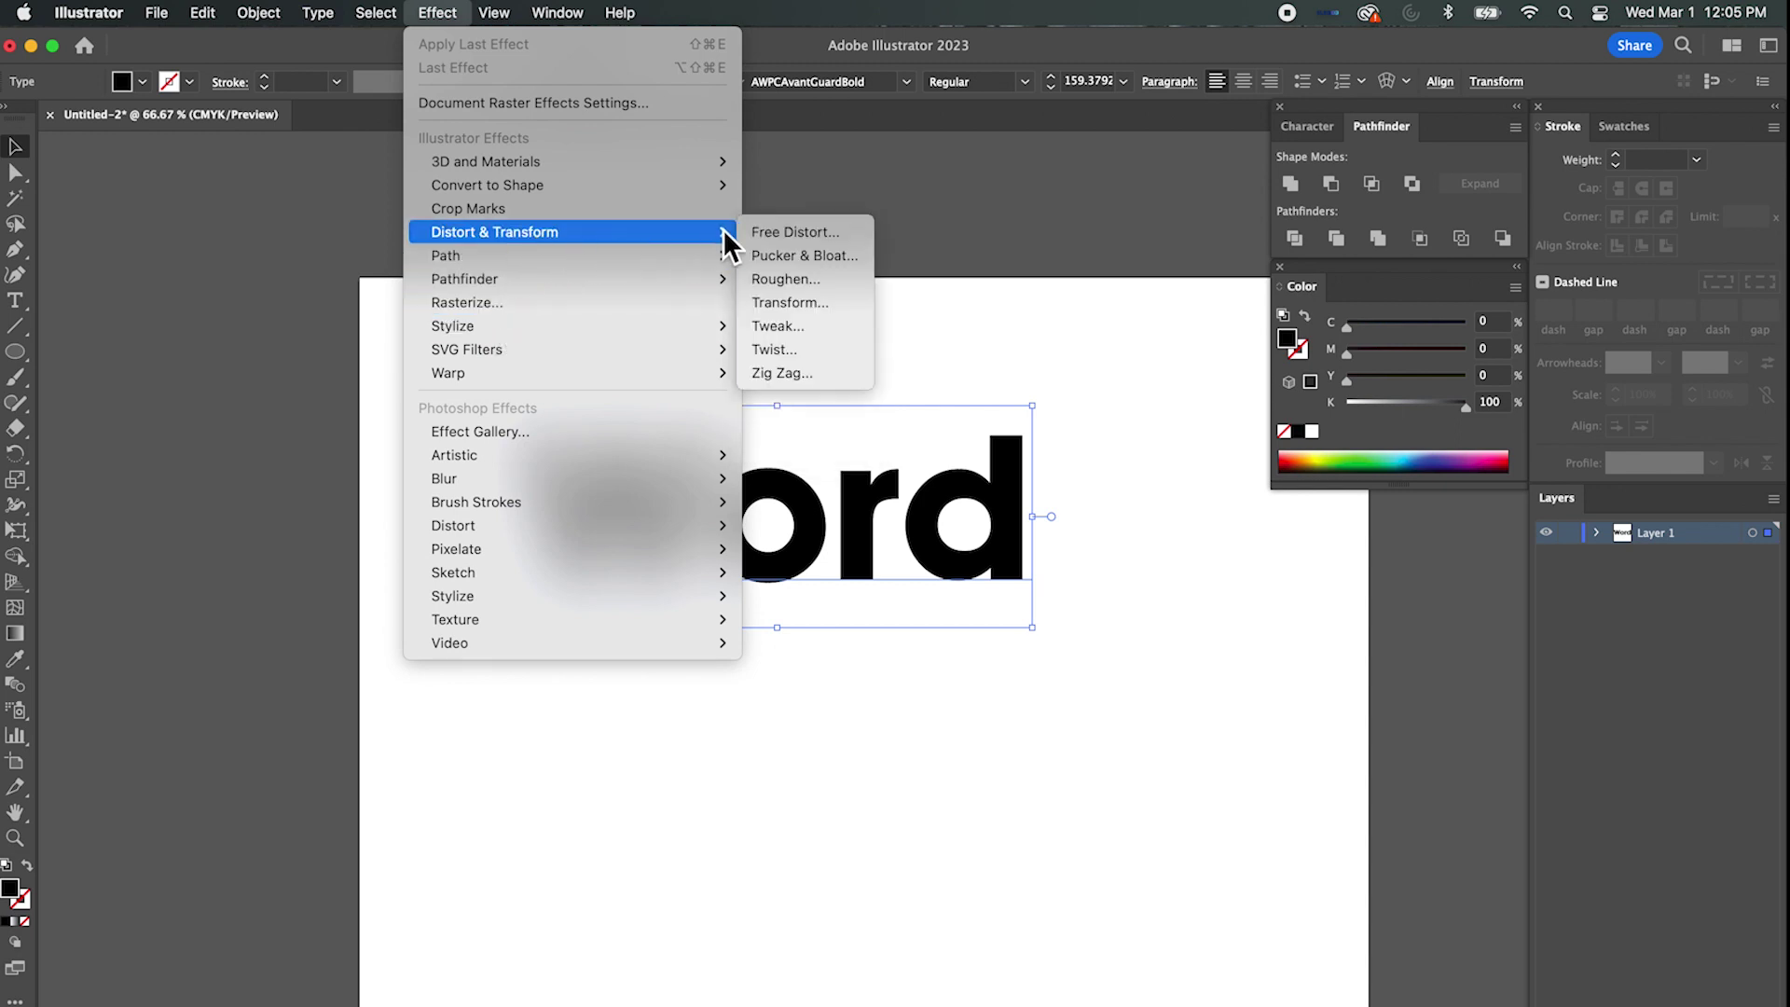
left_click(798, 232)
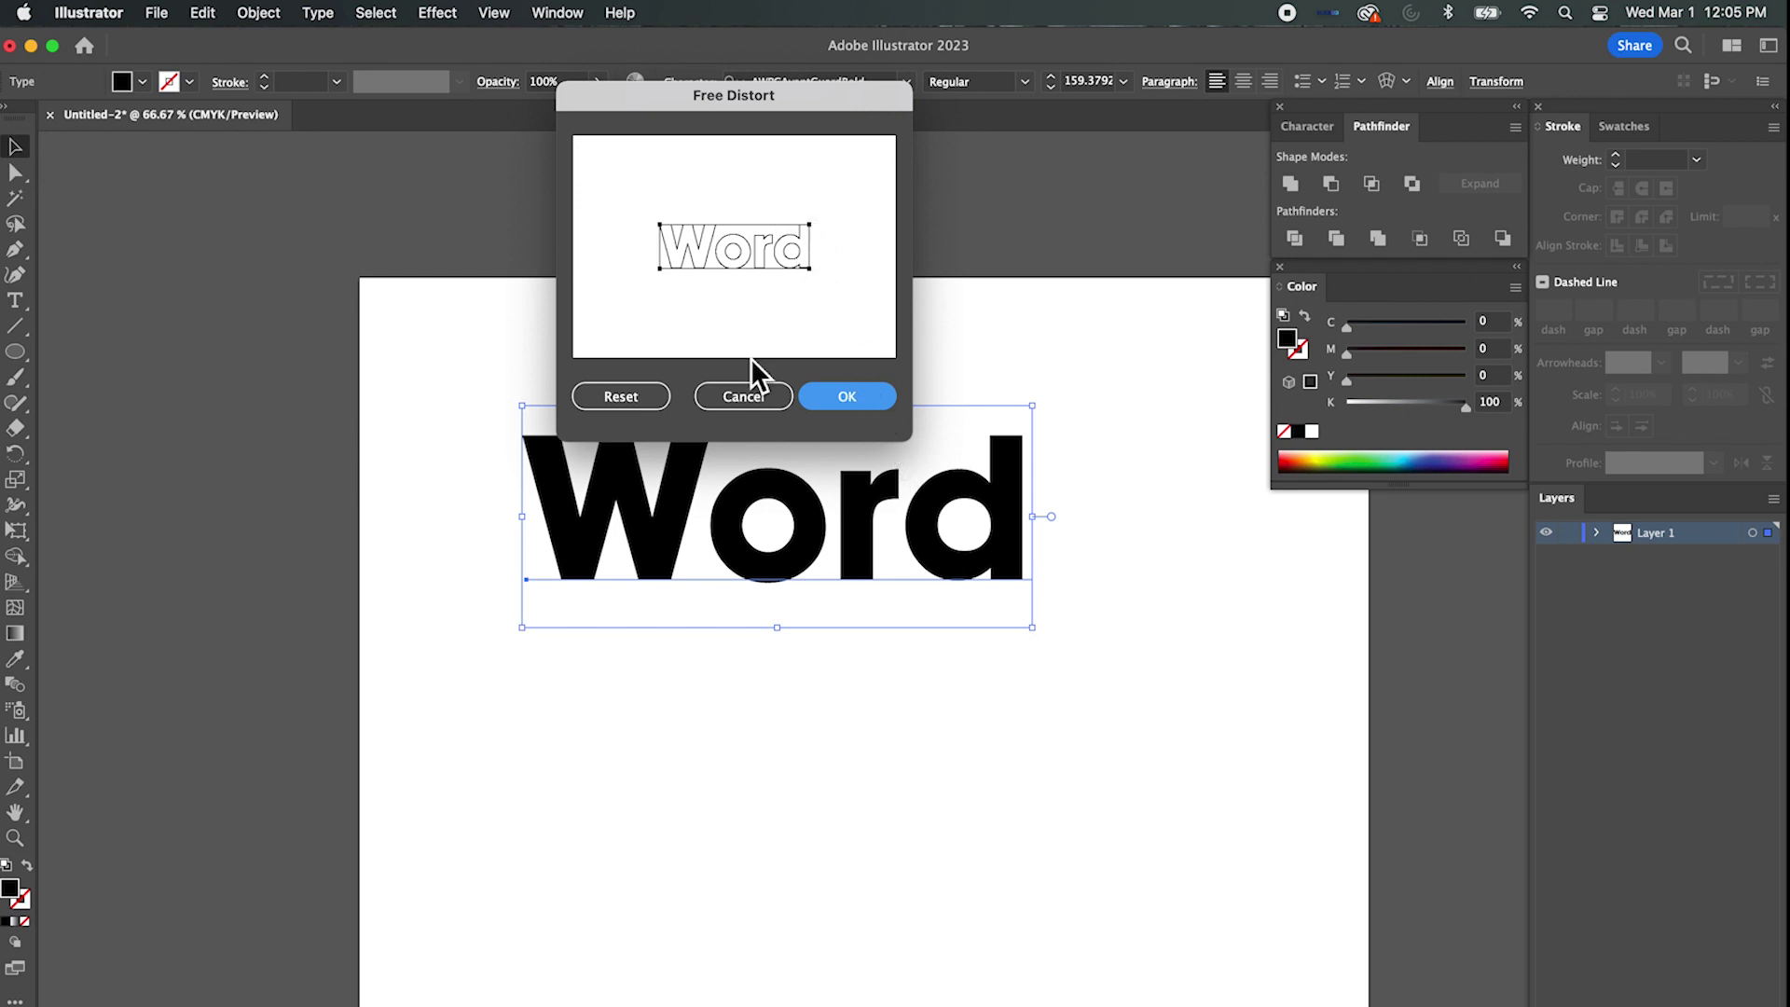
left_click_drag(757, 110, 820, 93)
left_click_drag(873, 207, 879, 157)
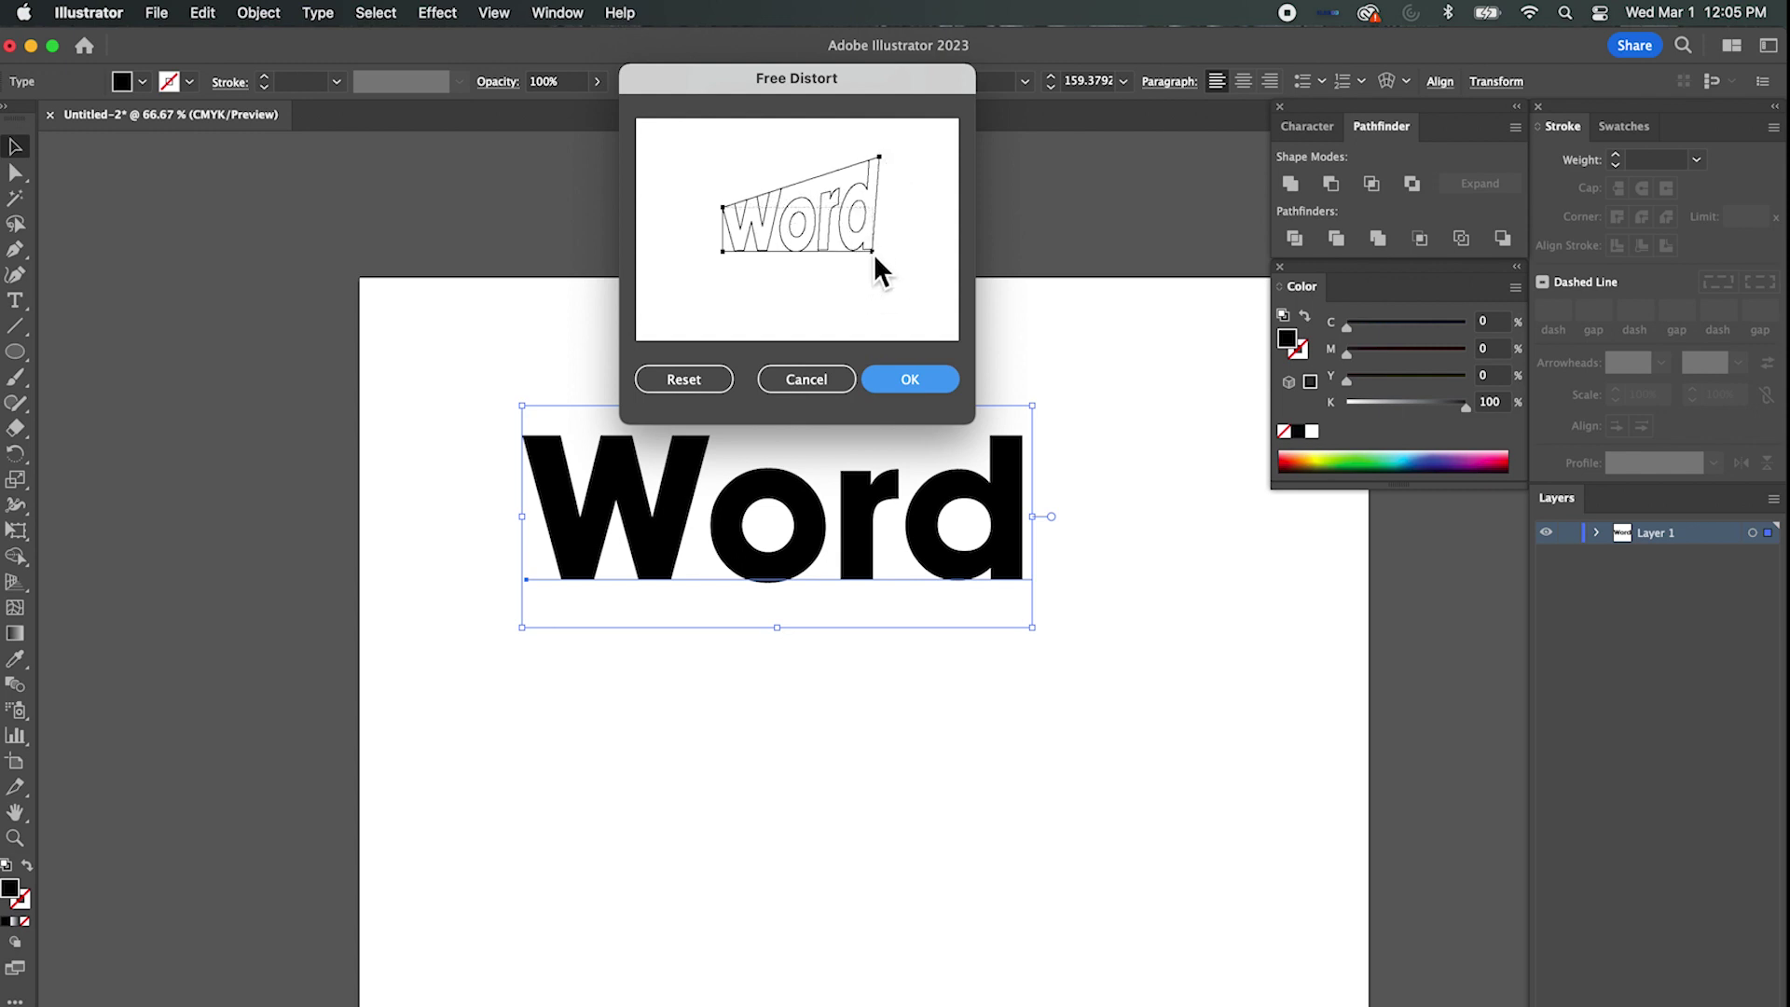
left_click_drag(874, 253, 820, 259)
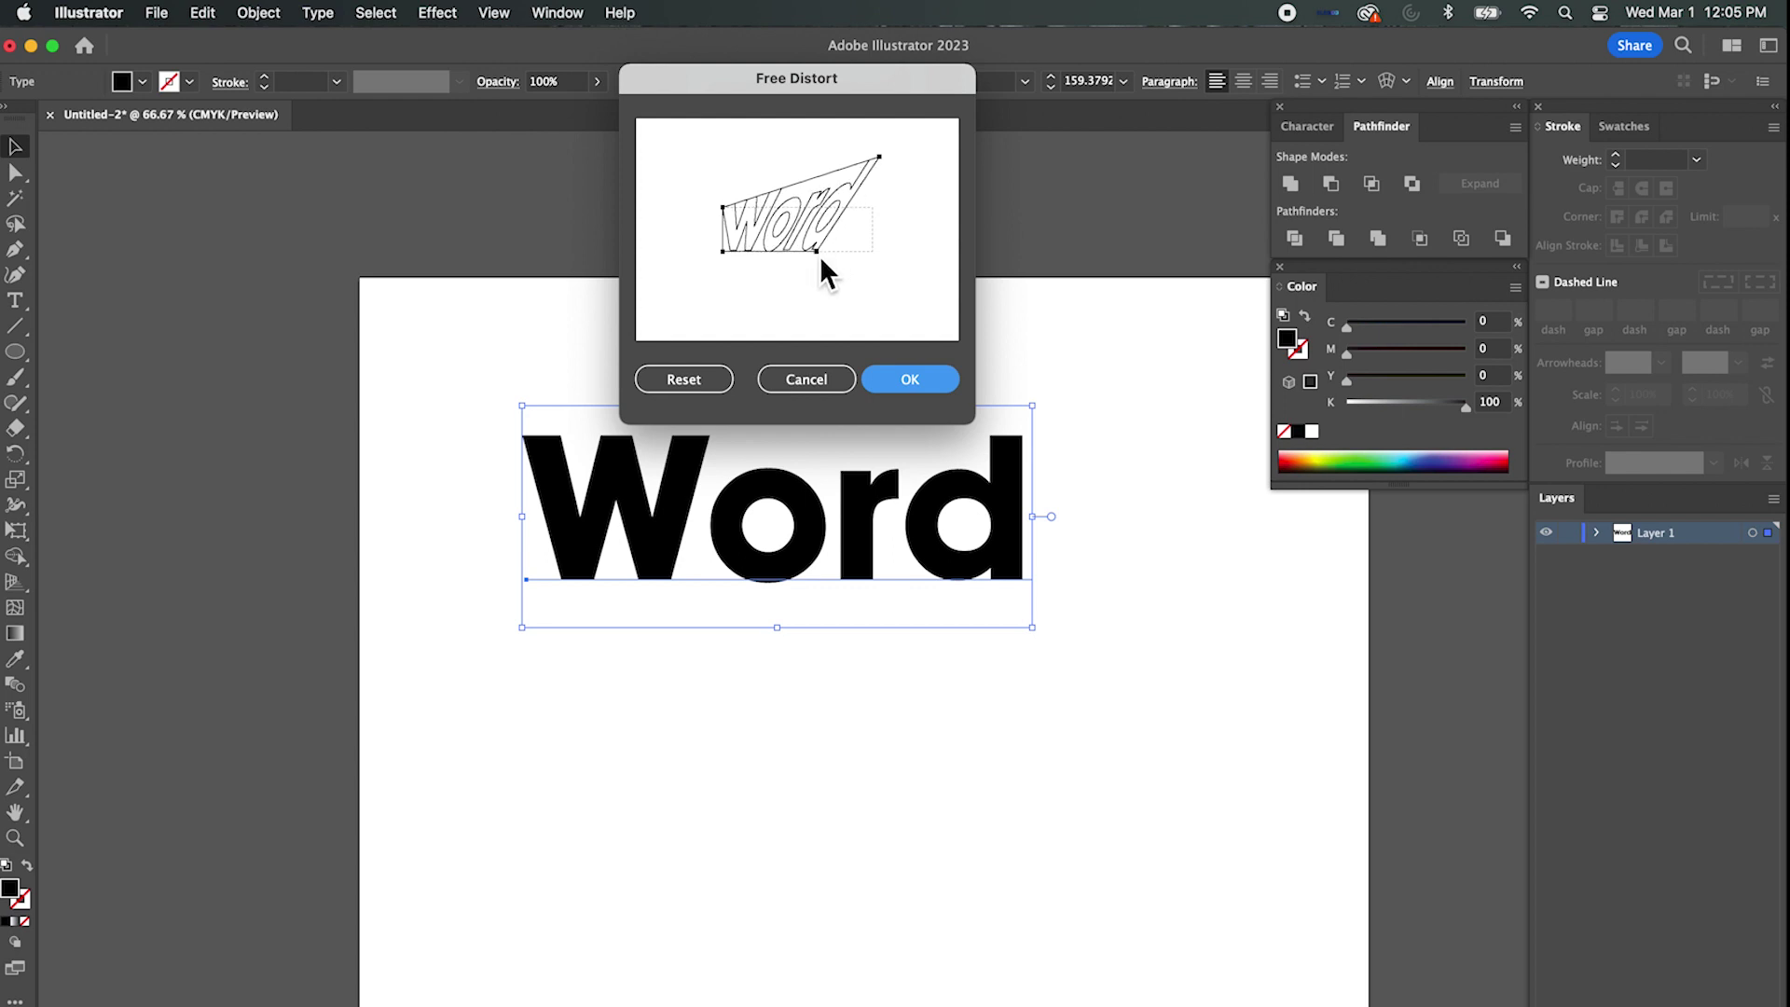
left_click(910, 378)
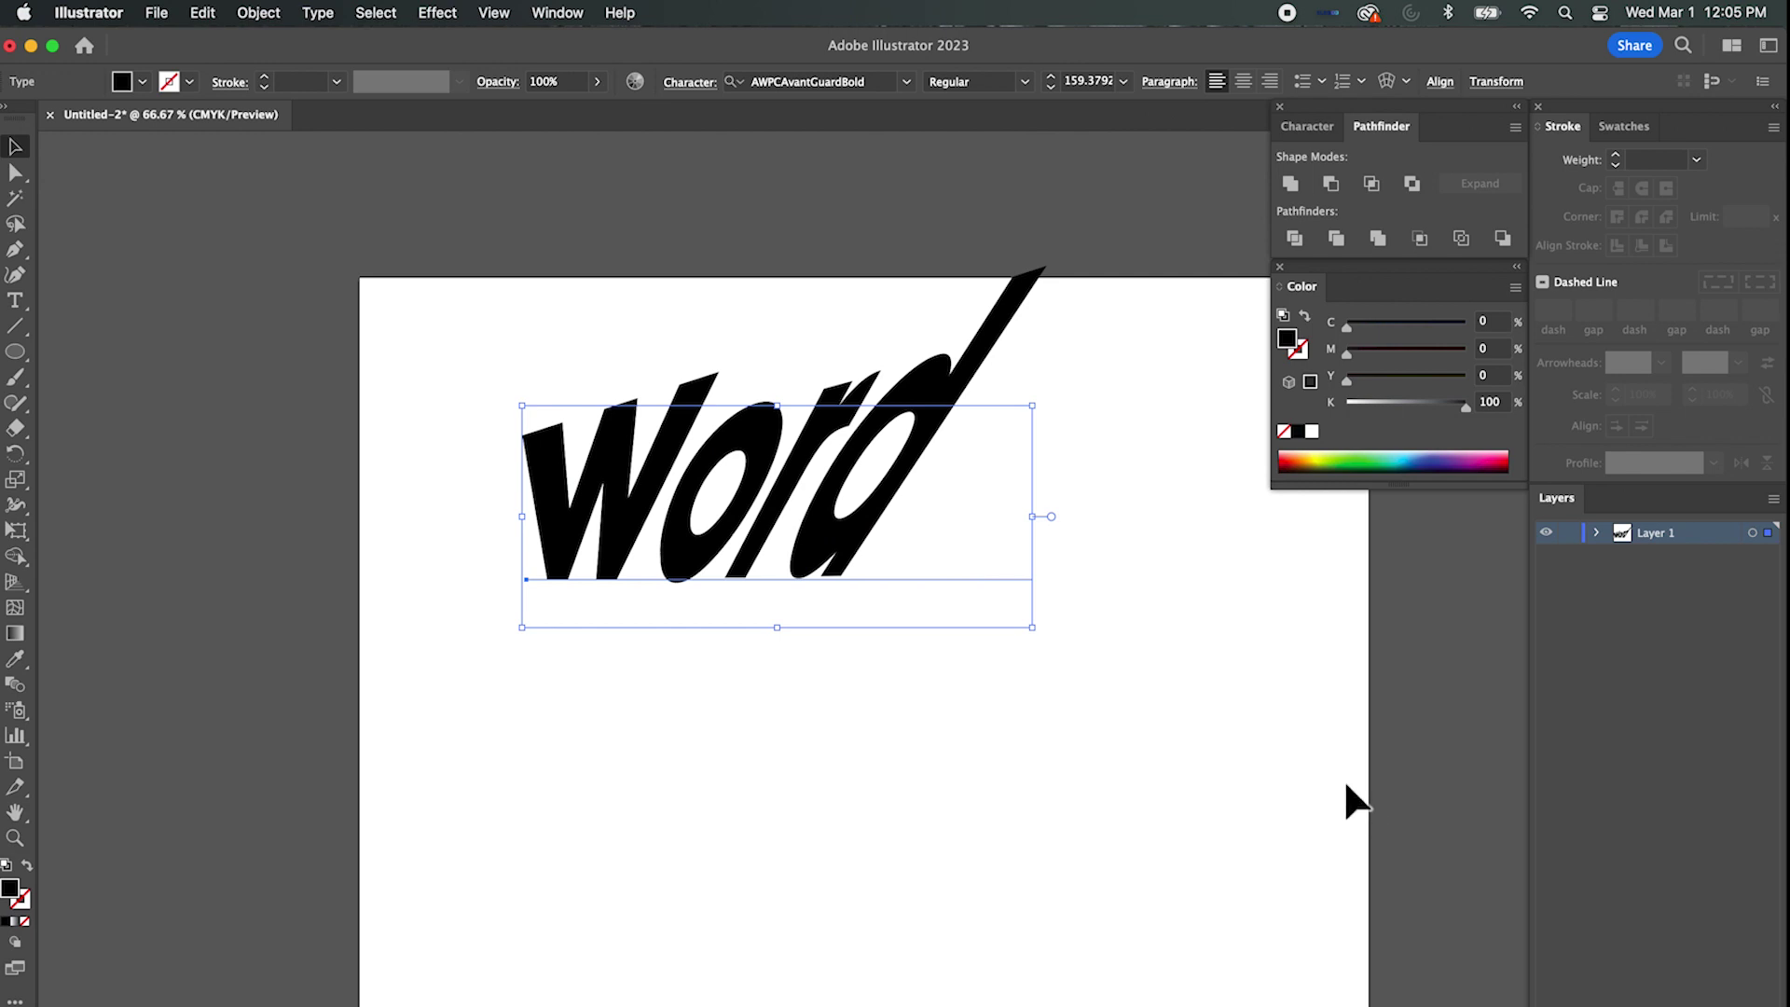
Move the distorted word slightly down and left, and scale it down to about 108 pt.
left_click_drag(776, 438, 728, 493)
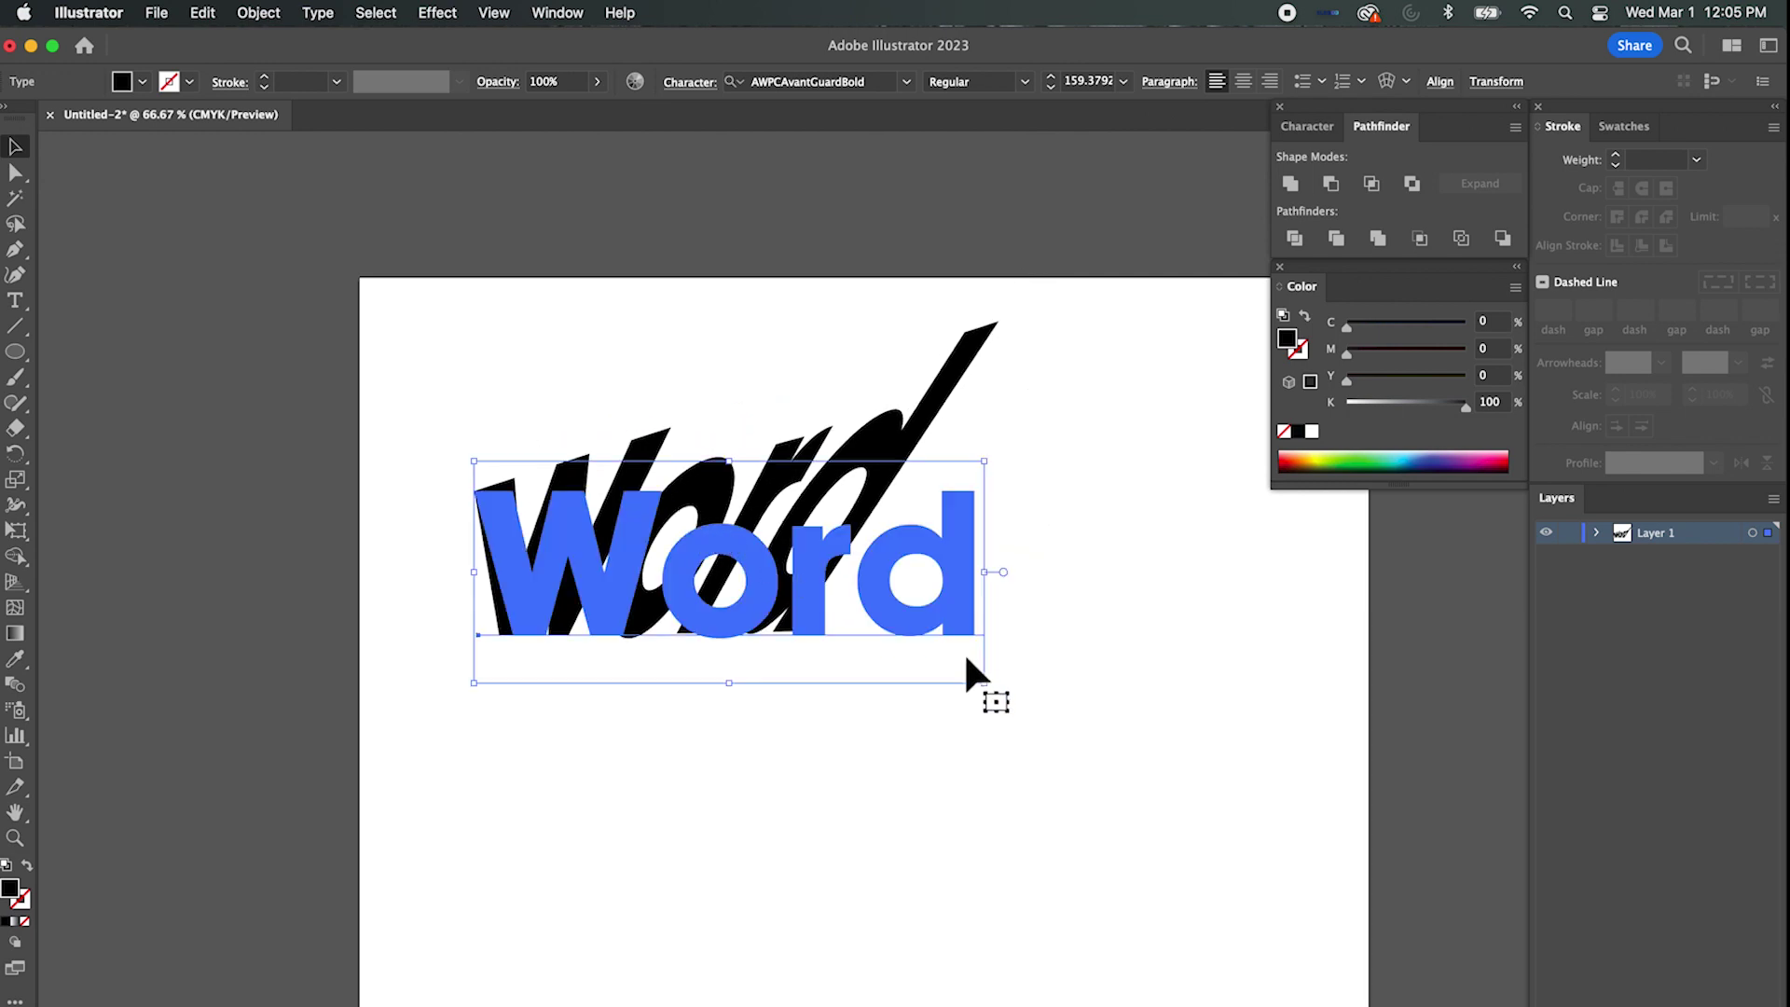
left_click_drag(986, 686, 871, 628)
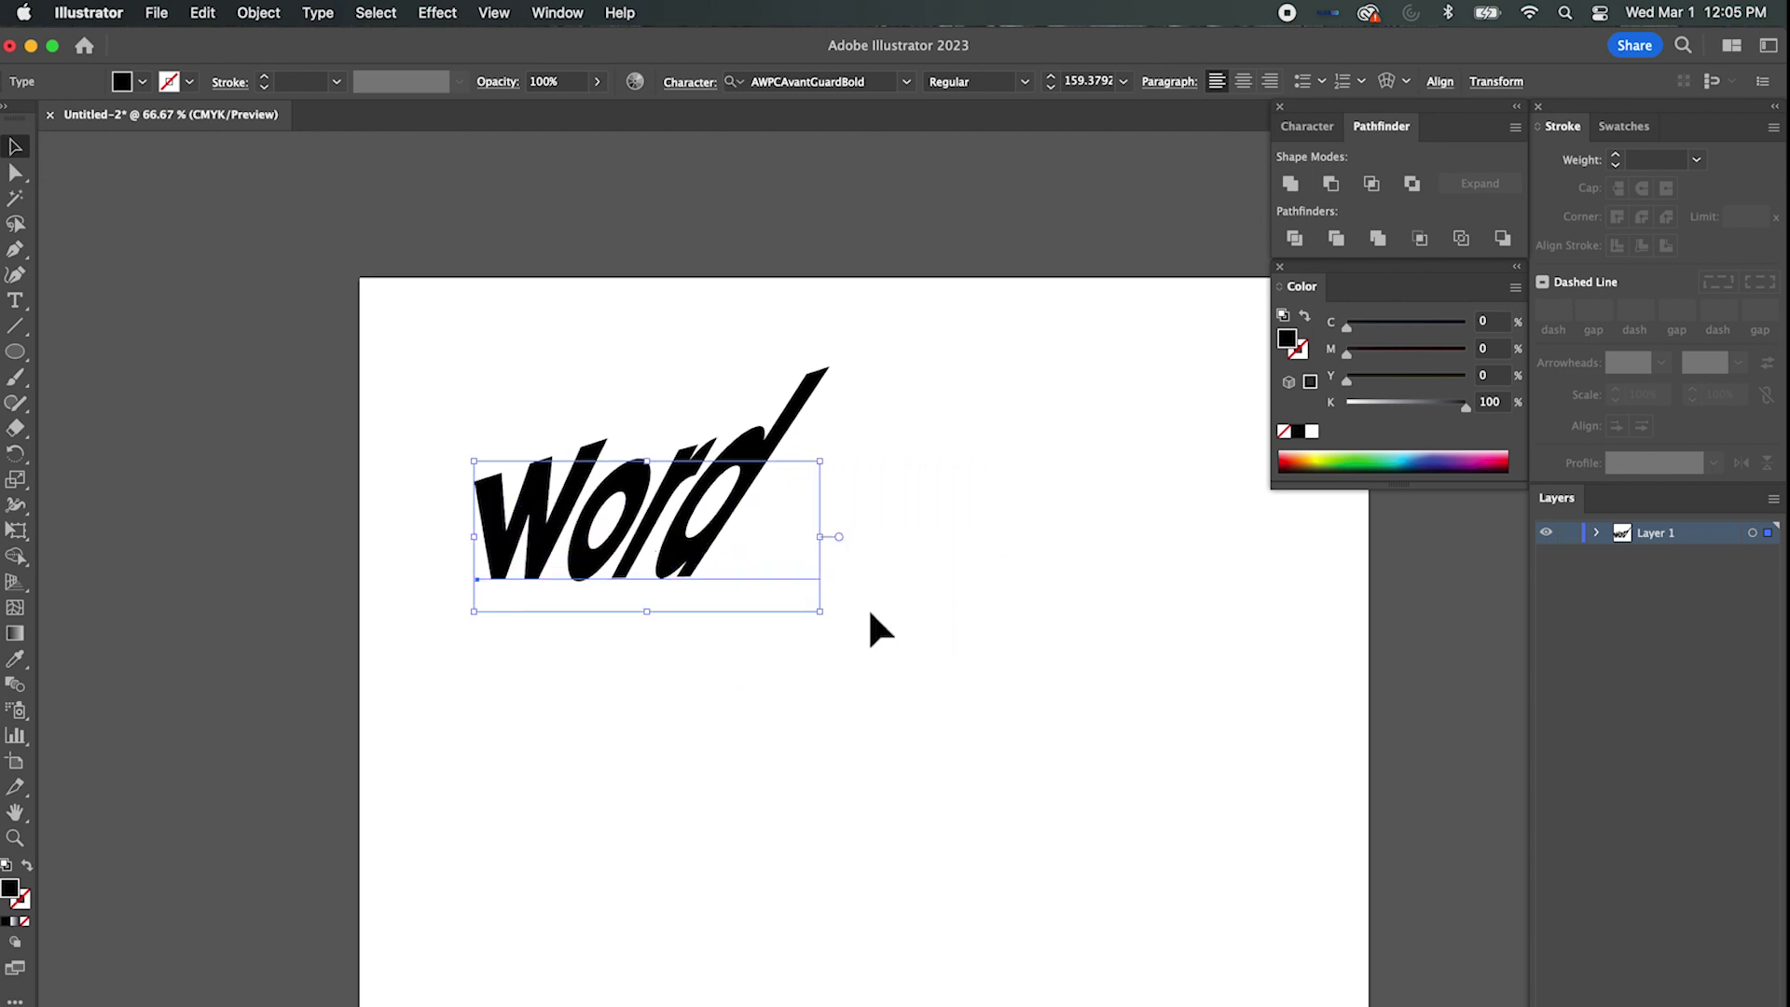
Insert an extra "w" after the first letter of the distorted text and delete it again.
left_click(15, 300)
left_click(590, 522)
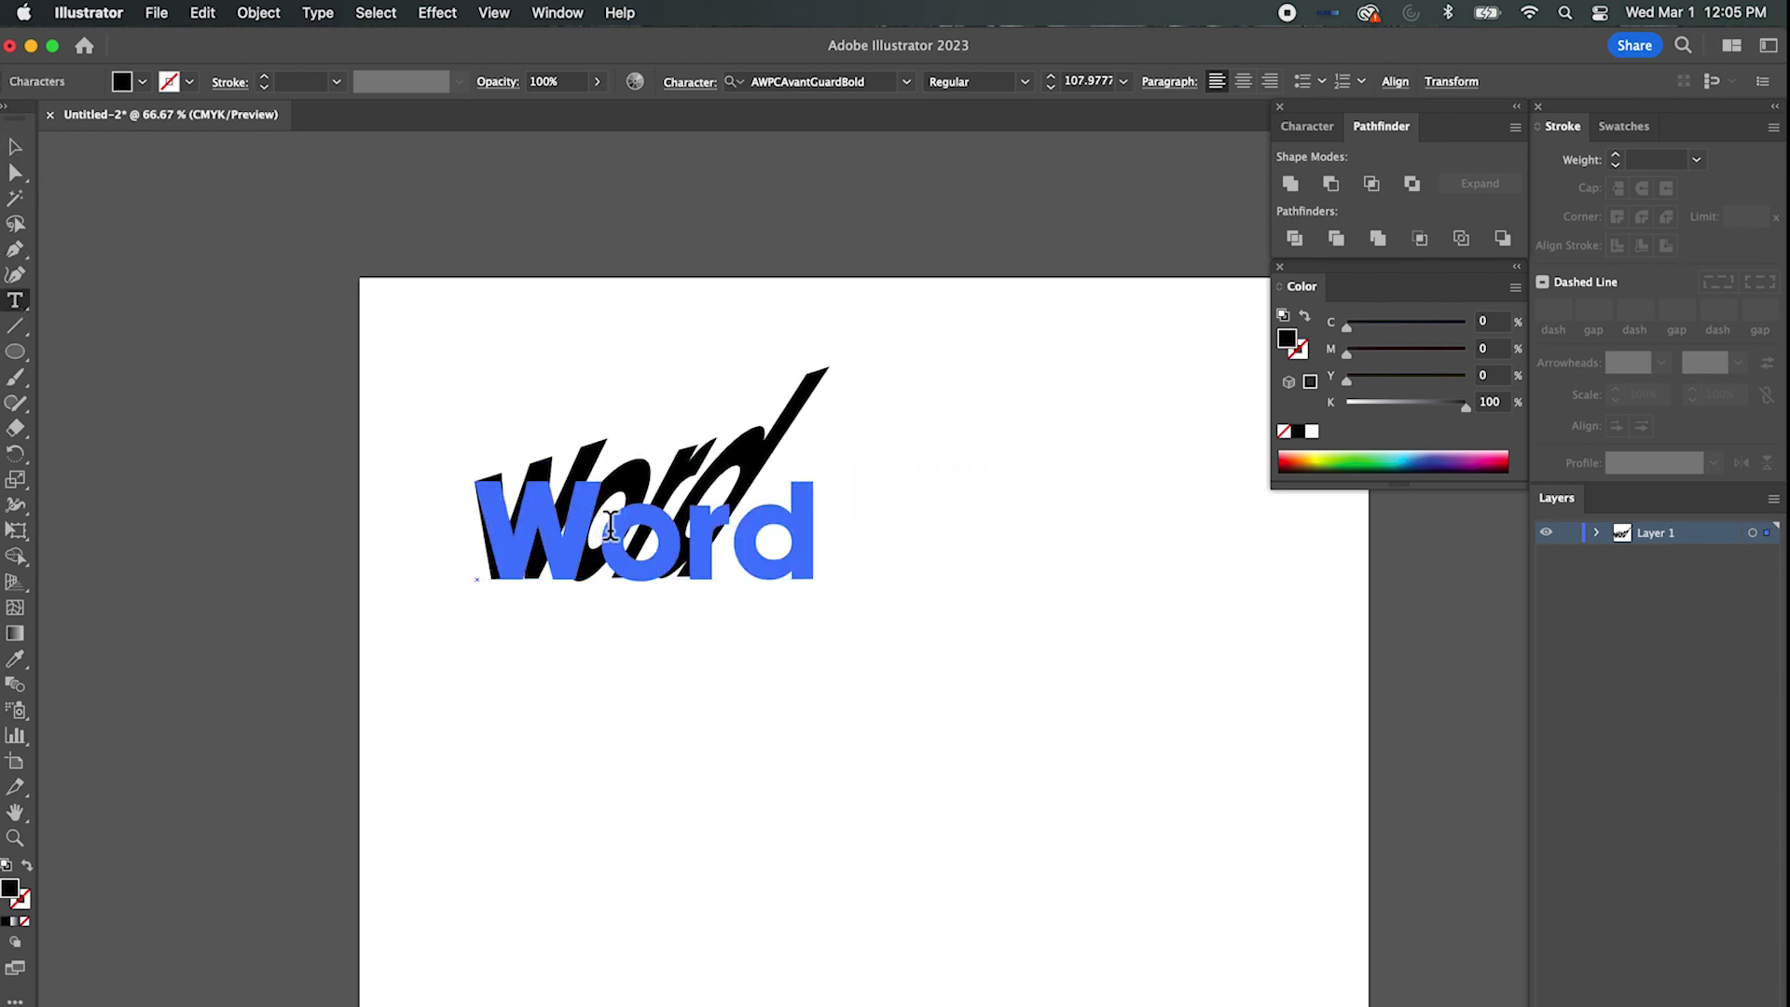
type("w")
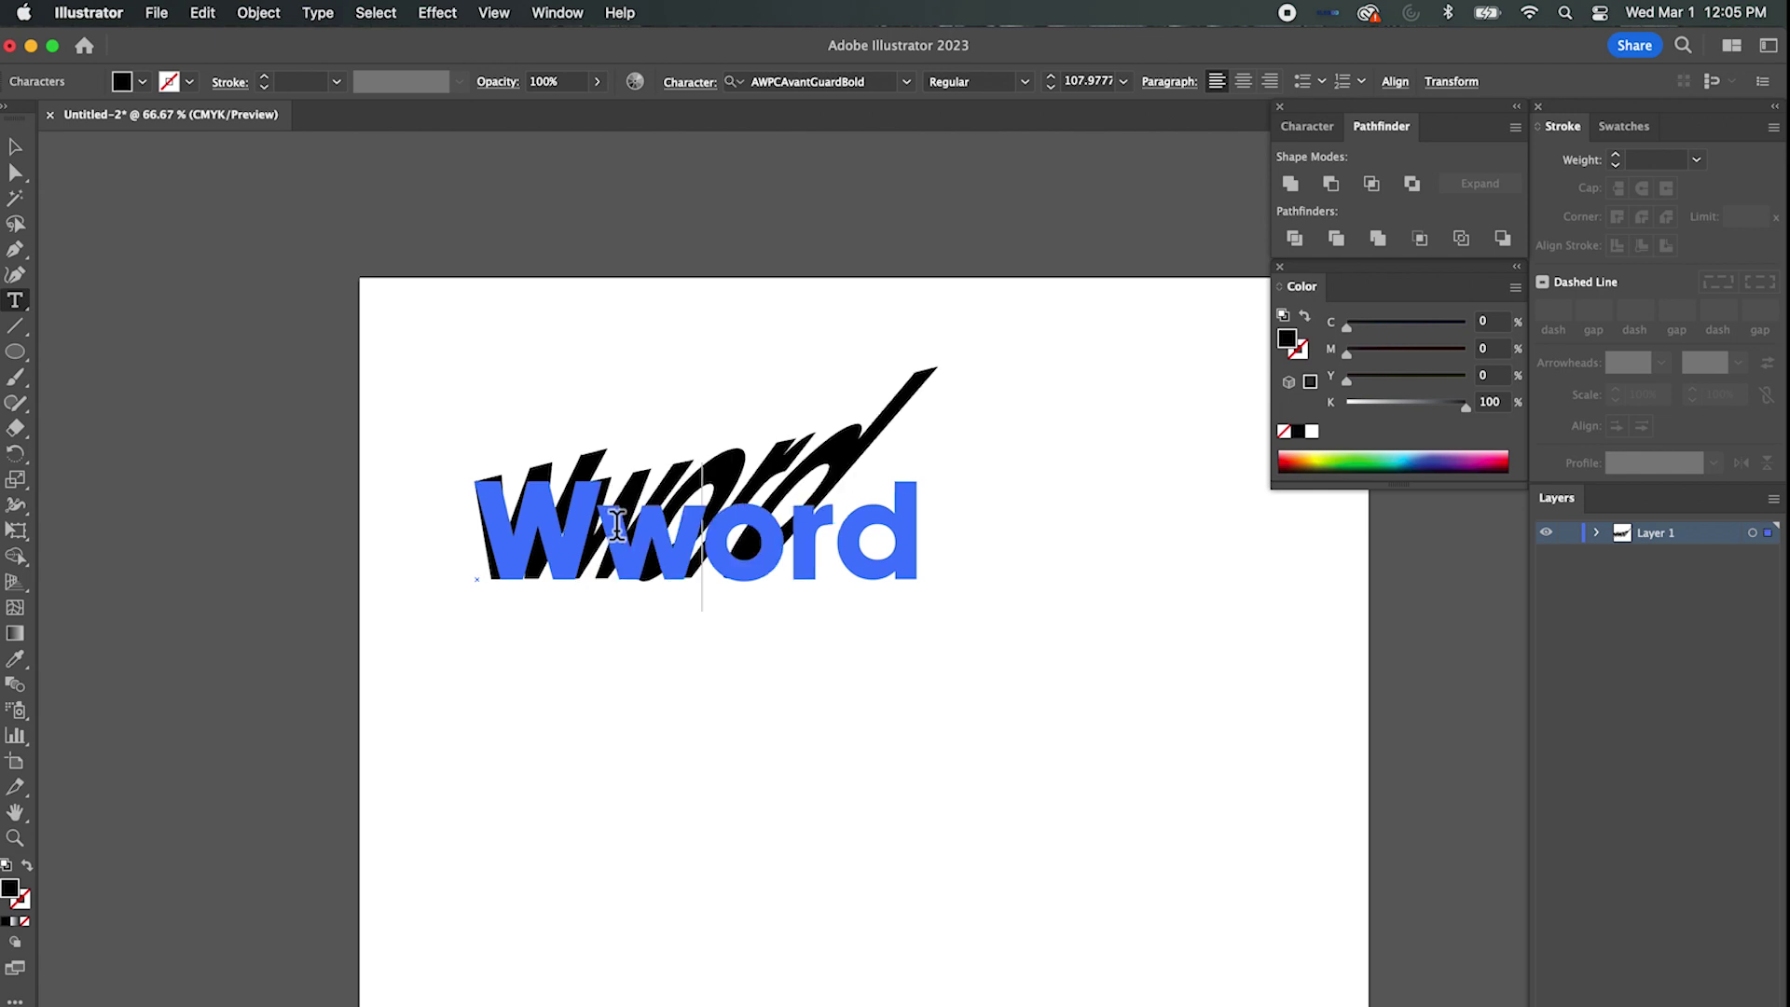
left_click_drag(602, 527, 696, 526)
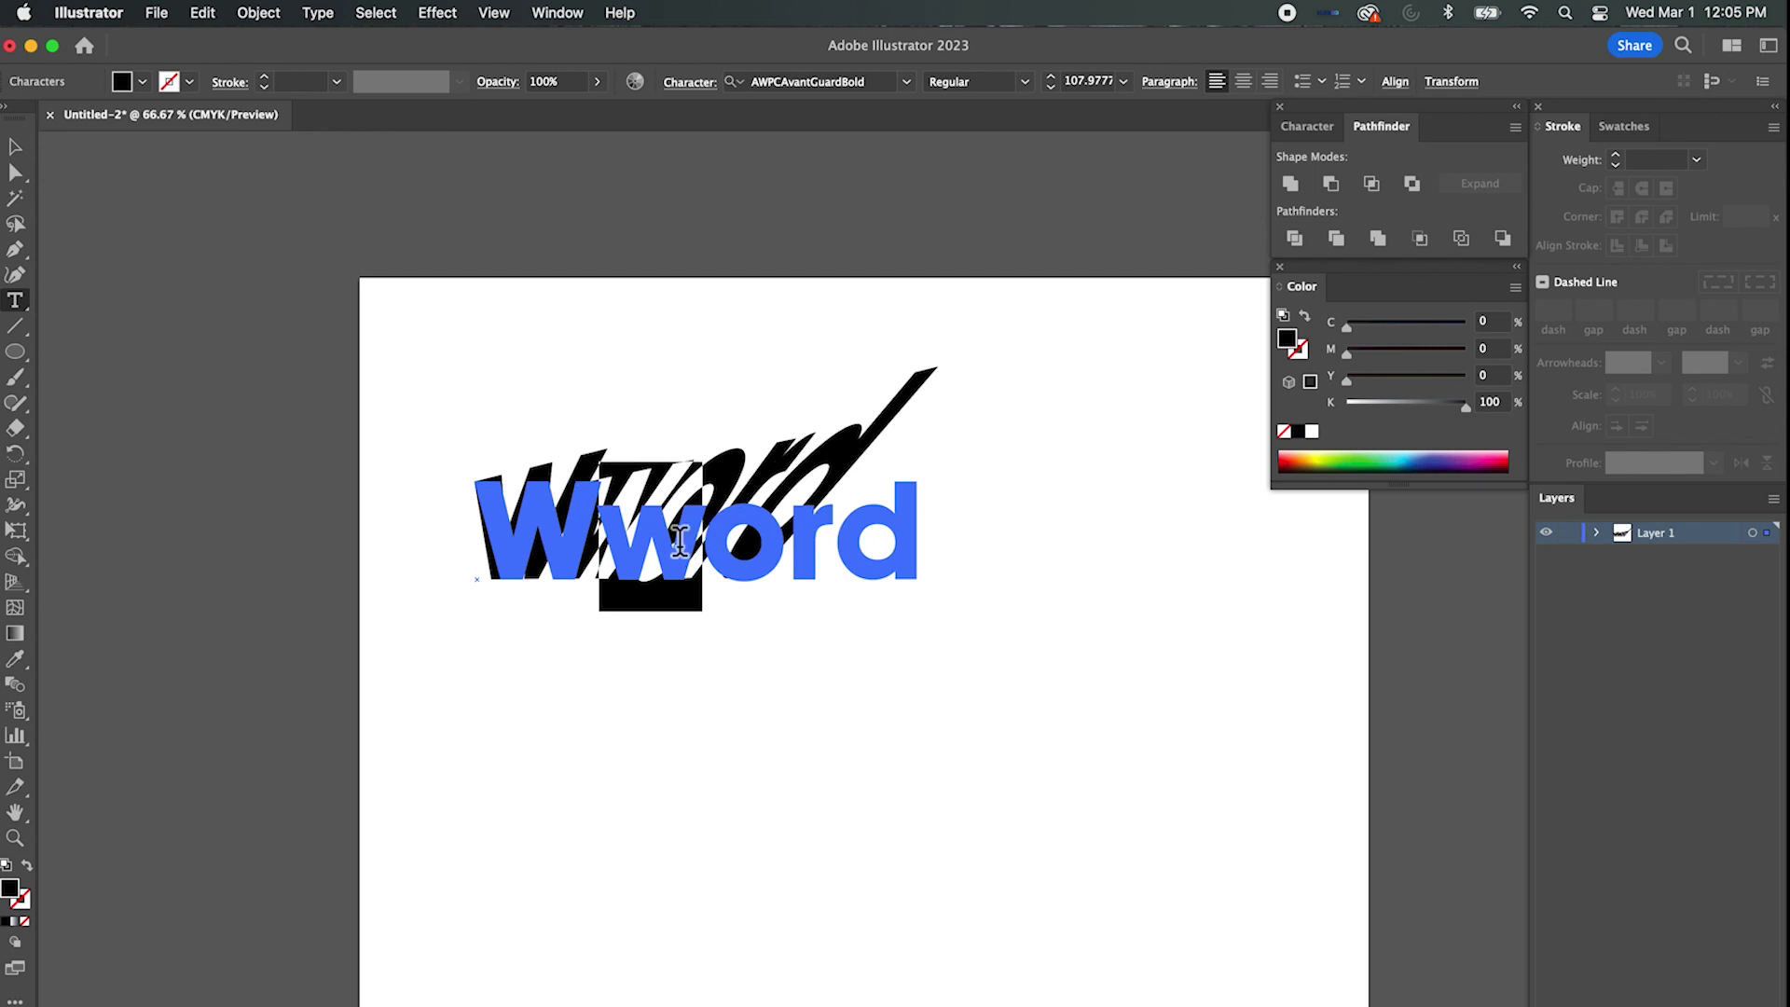
key("BackSpace")
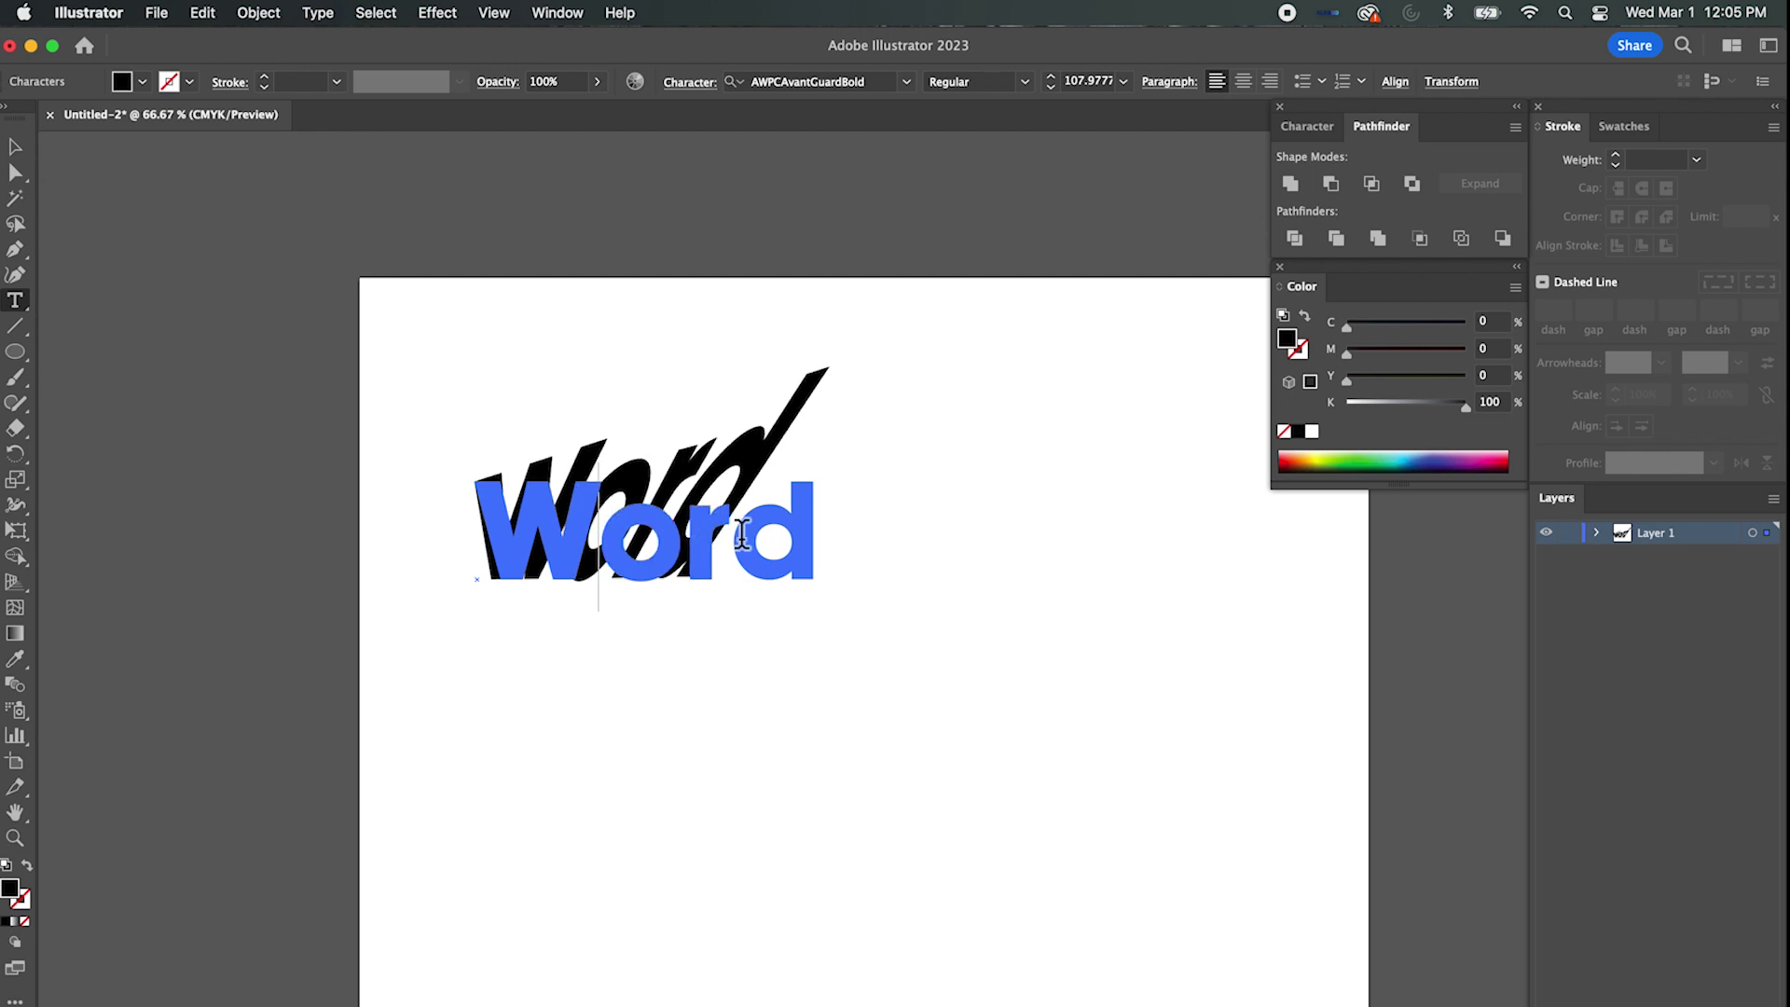
left_click(15, 146)
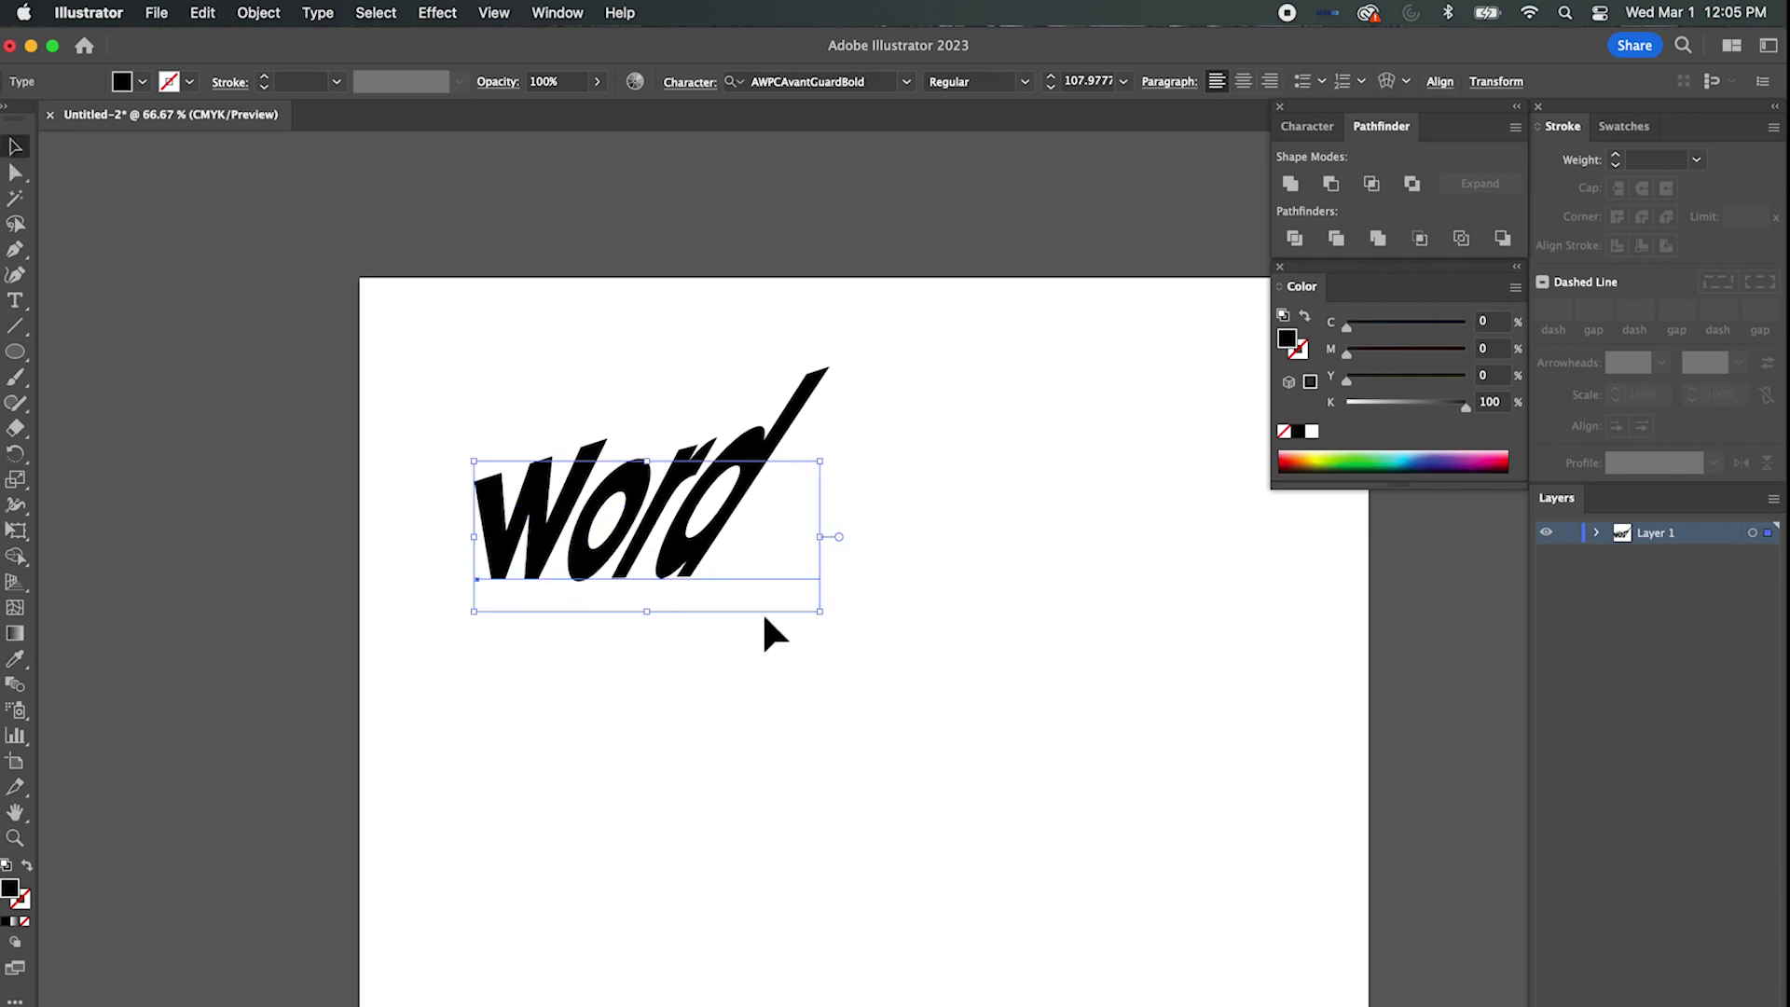
Scale the distorted word down to about 93 pt and place it in the artboard's upper-left corner.
left_click_drag(824, 615, 773, 591)
left_click_drag(659, 512, 556, 435)
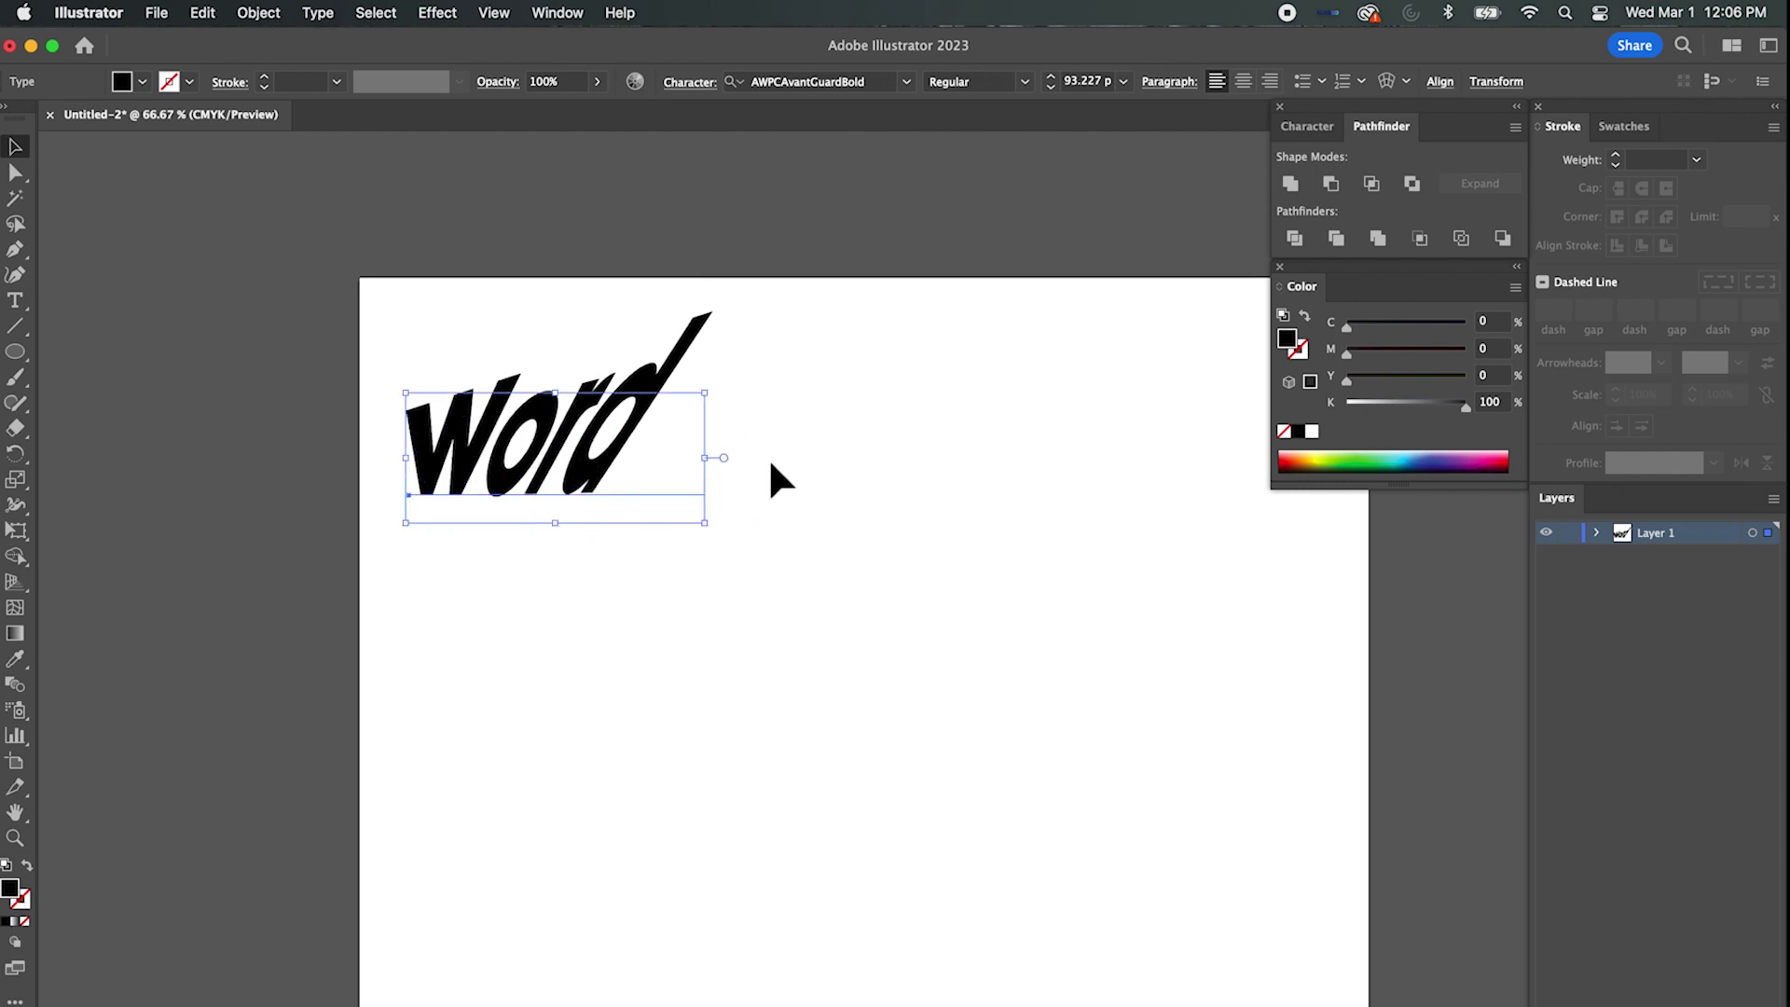
Add a second text "Word" to the right of the distorted one and enlarge it to about 76 pt.
left_click(15, 300)
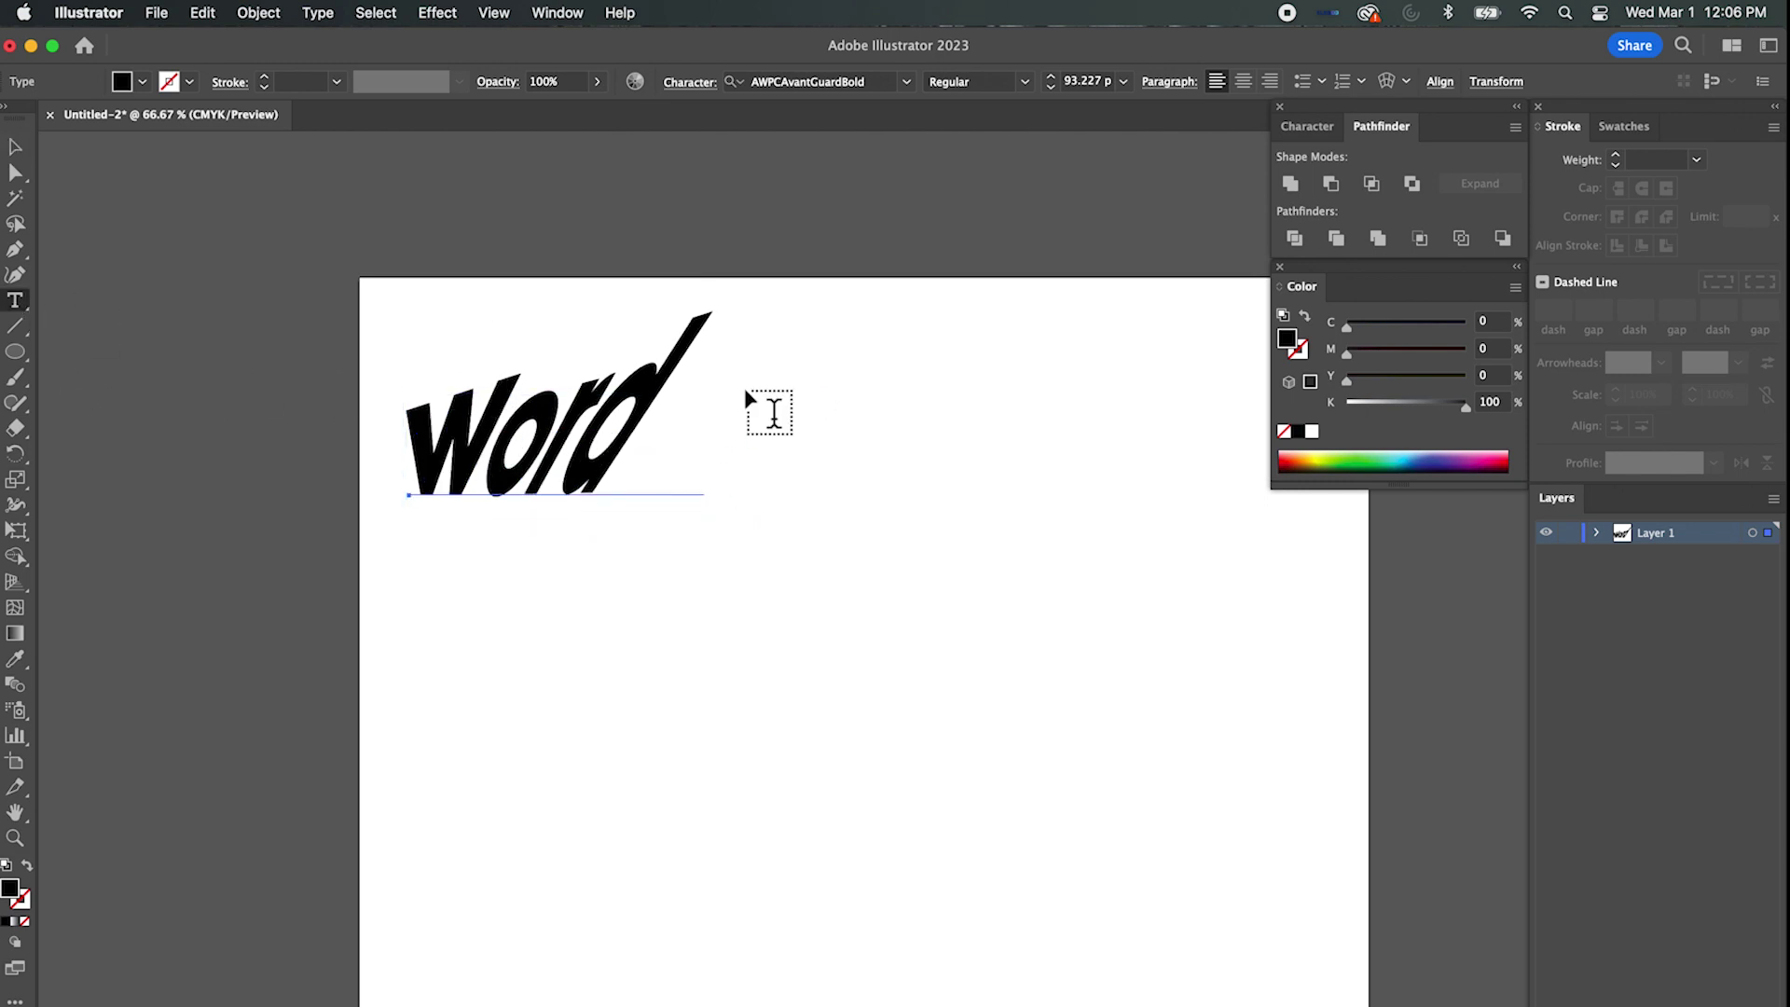
left_click(831, 465)
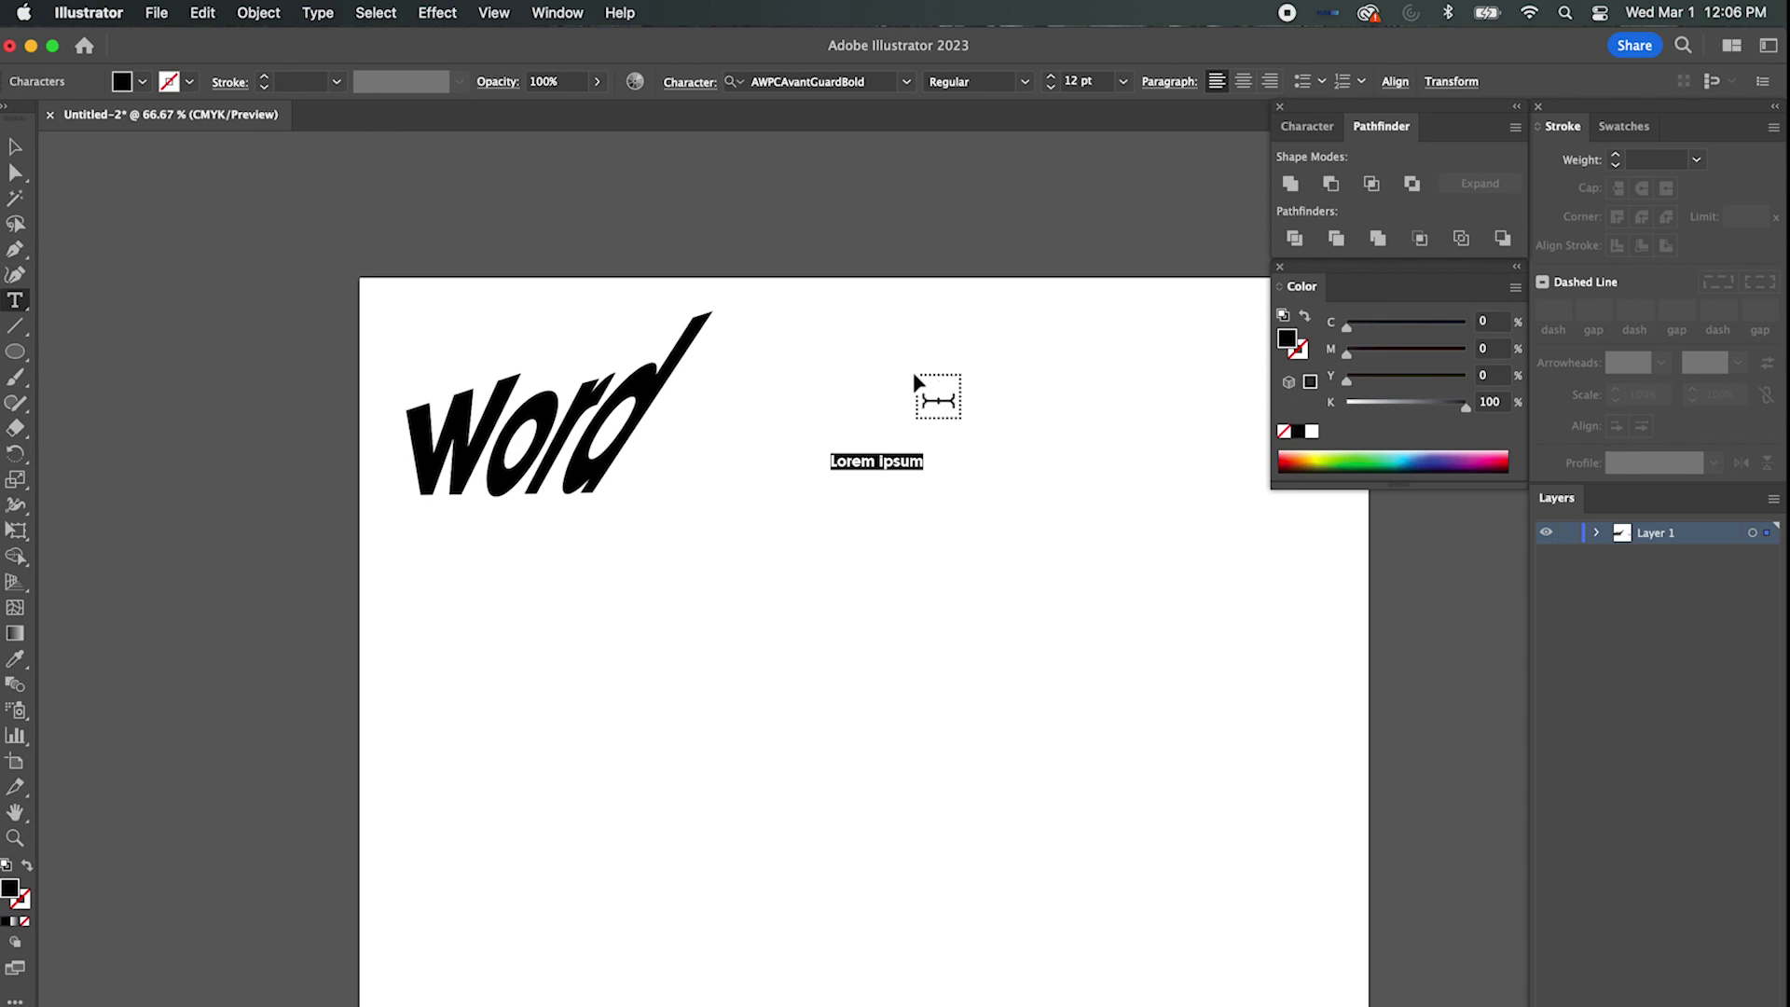
type("word")
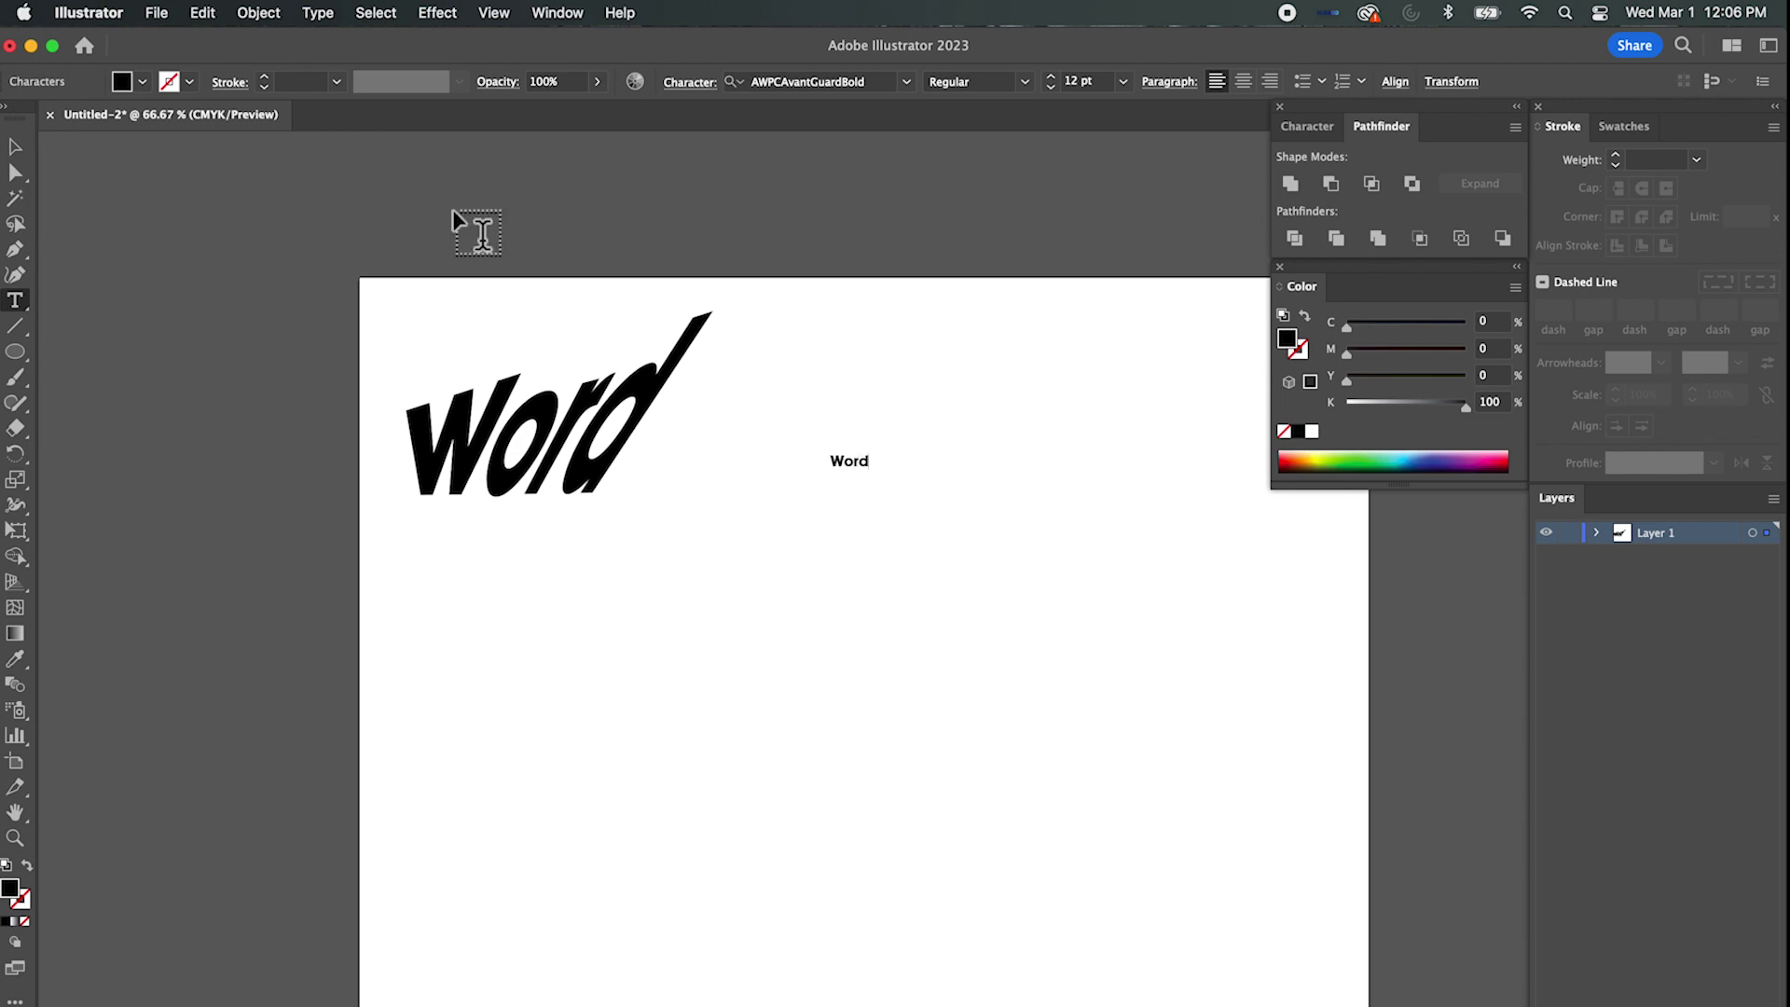
left_click(23, 144)
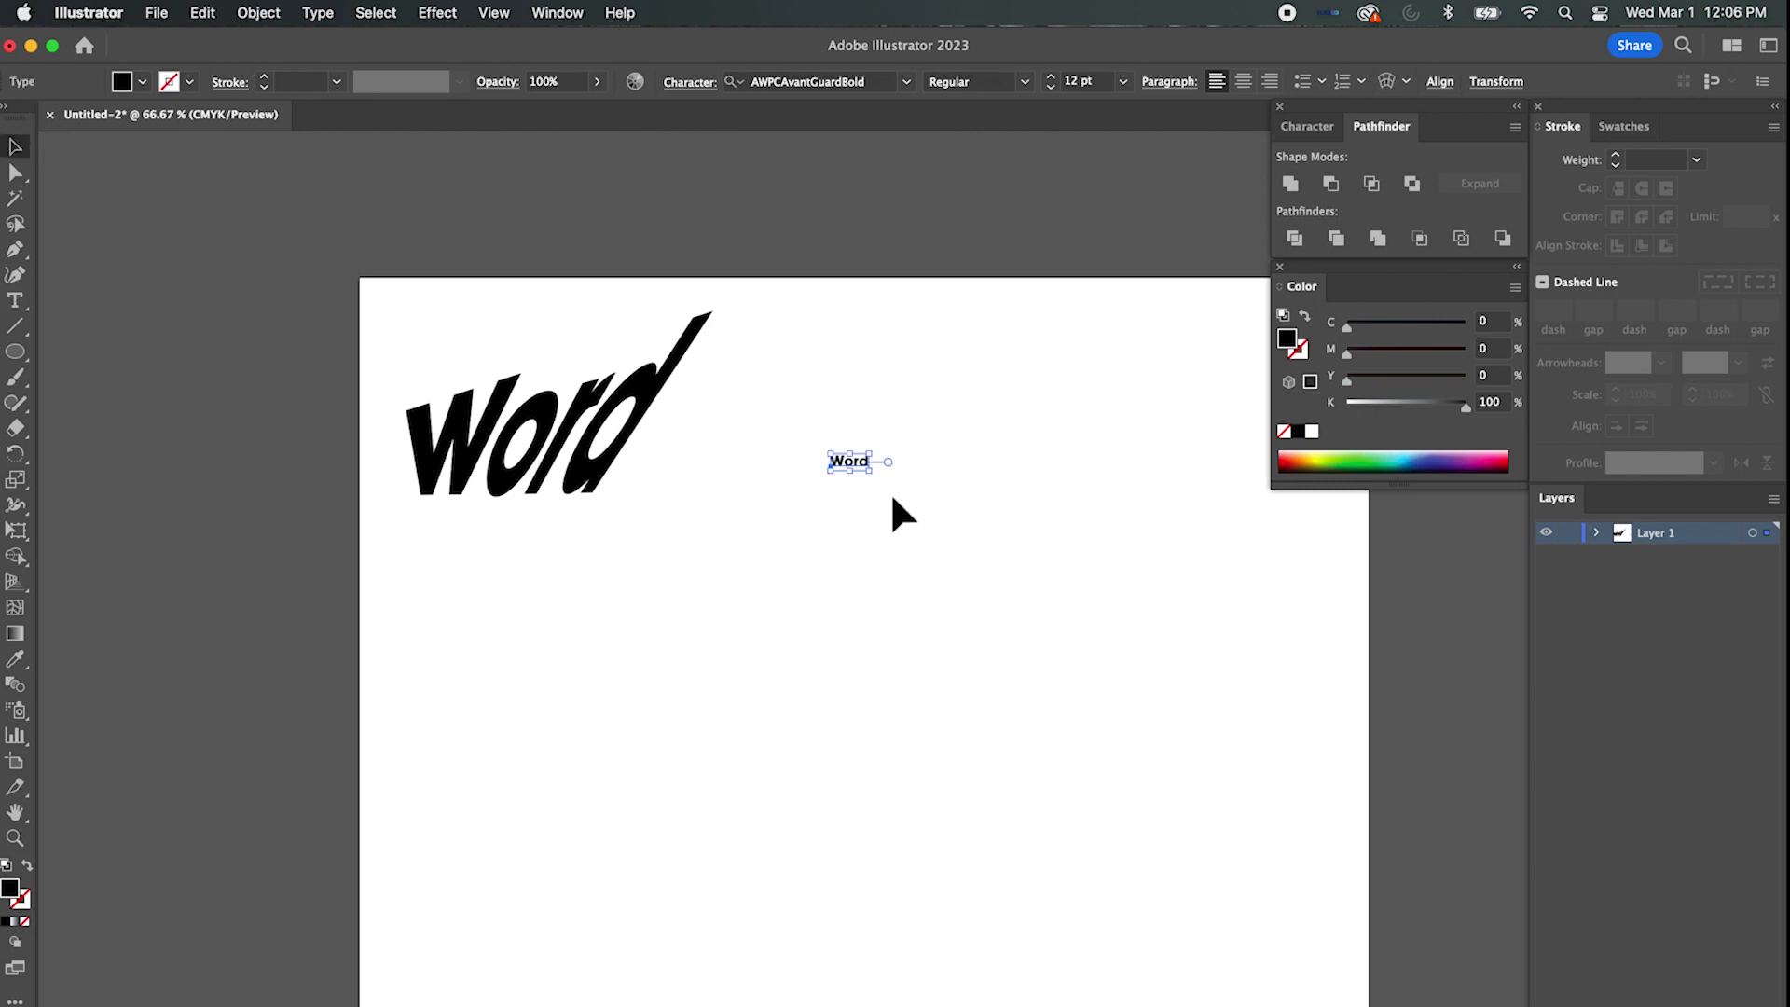
left_click_drag(870, 471, 975, 416)
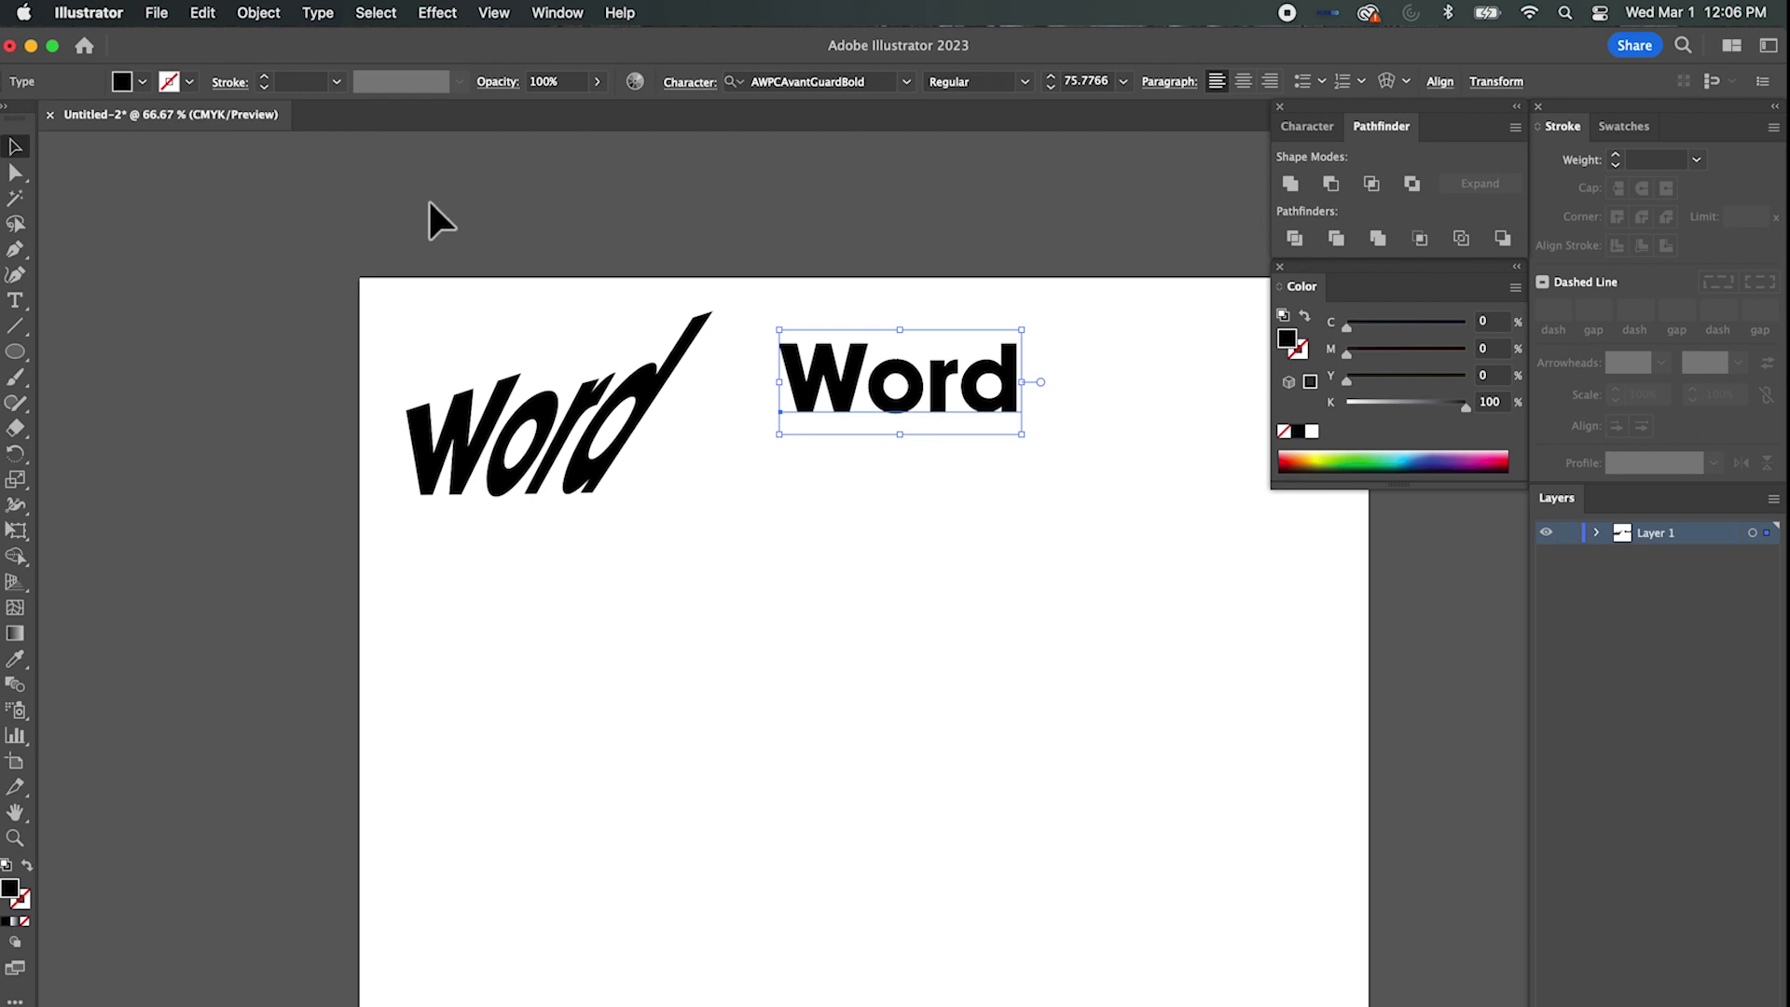
Apply a Pucker & Bloat effect of -17% to the second word.
left_click(438, 13)
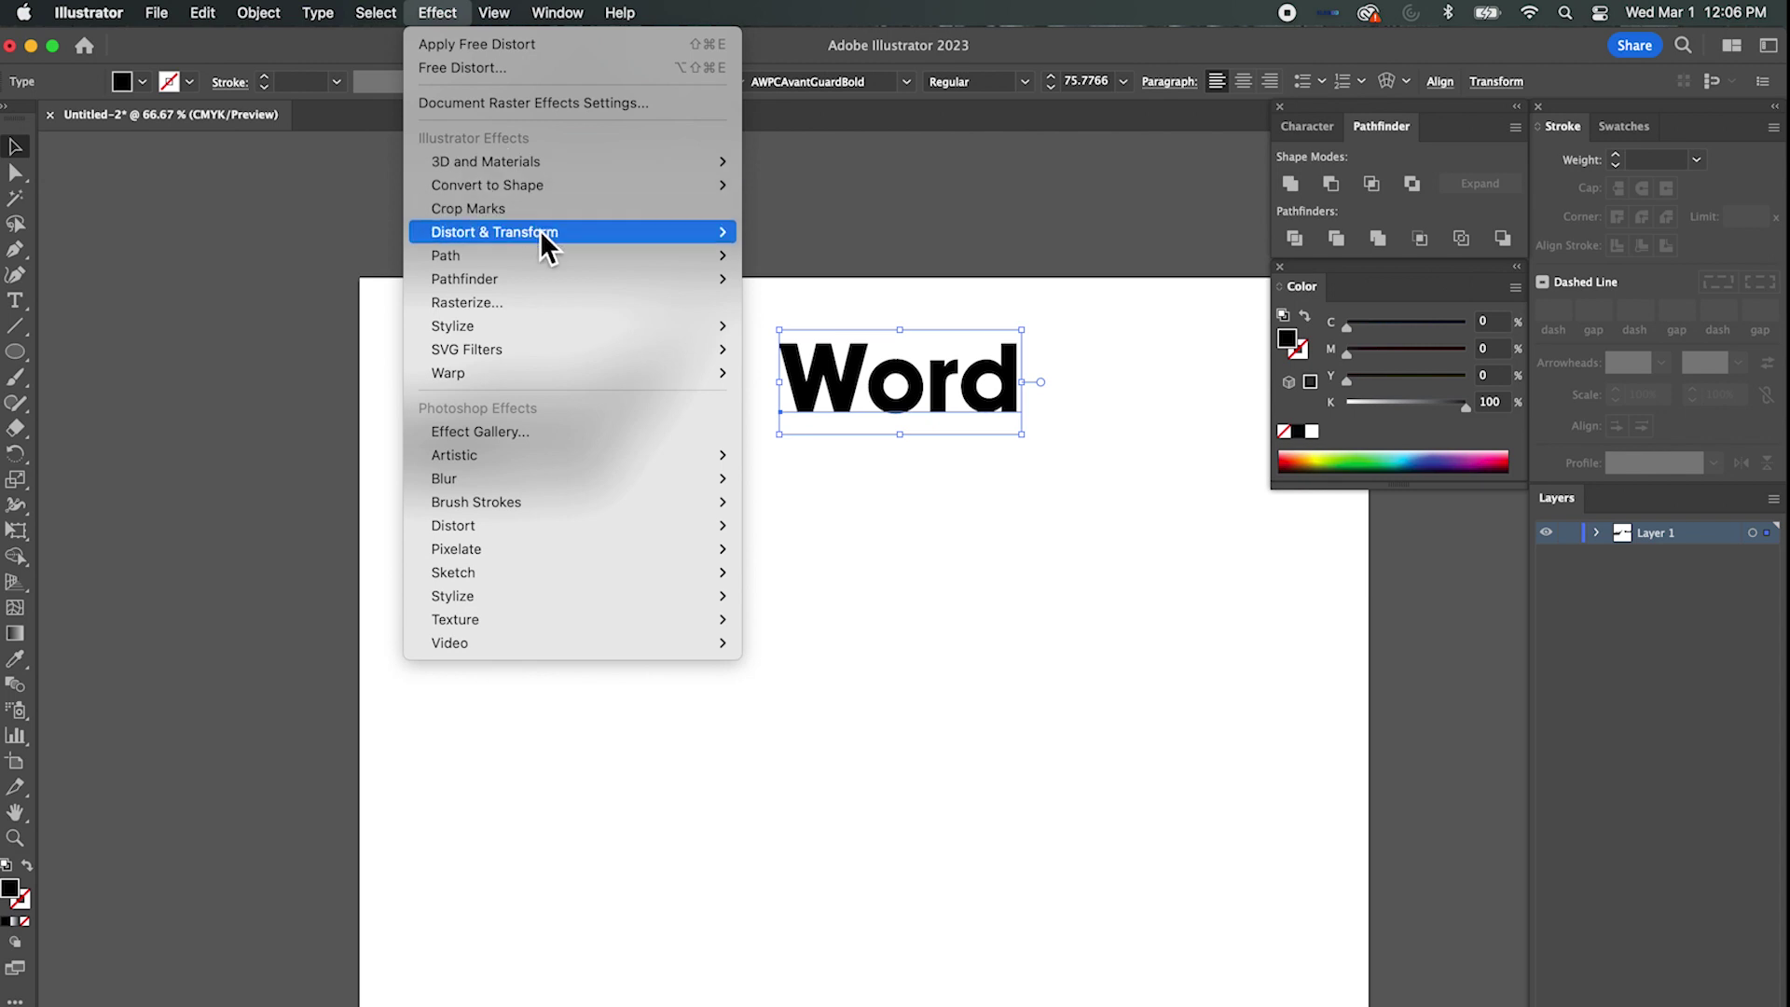
mouse_move(541, 233)
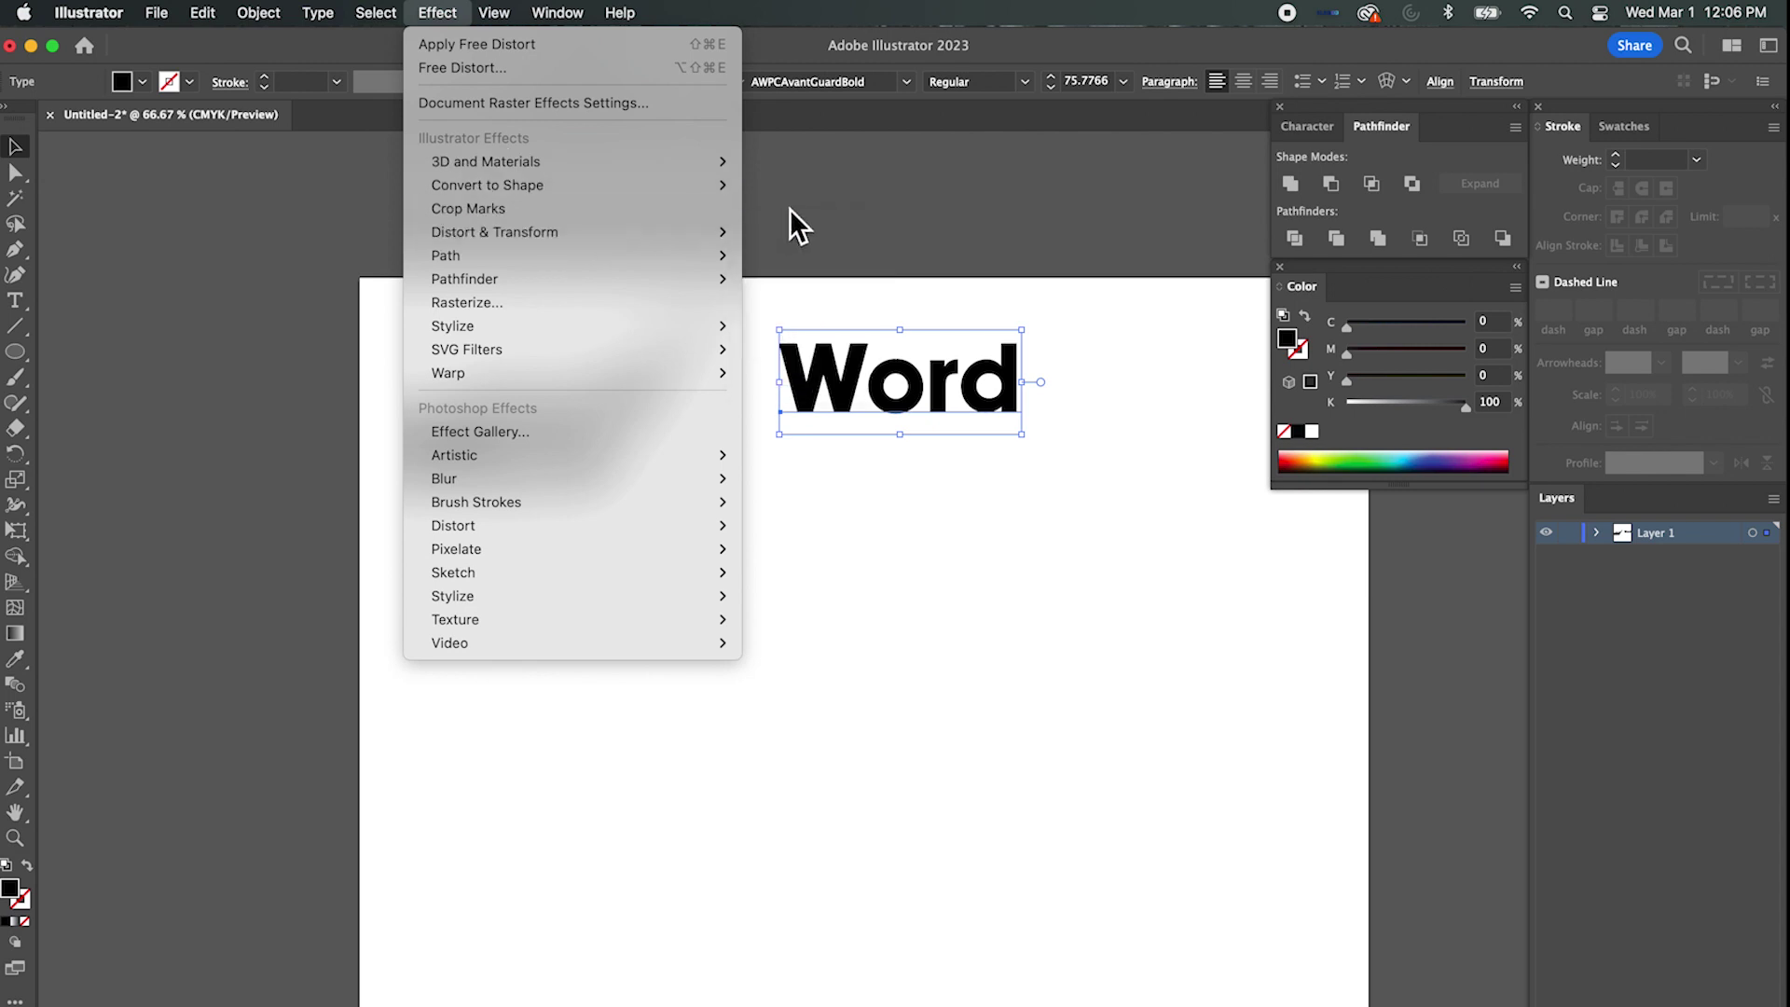
left_click(826, 255)
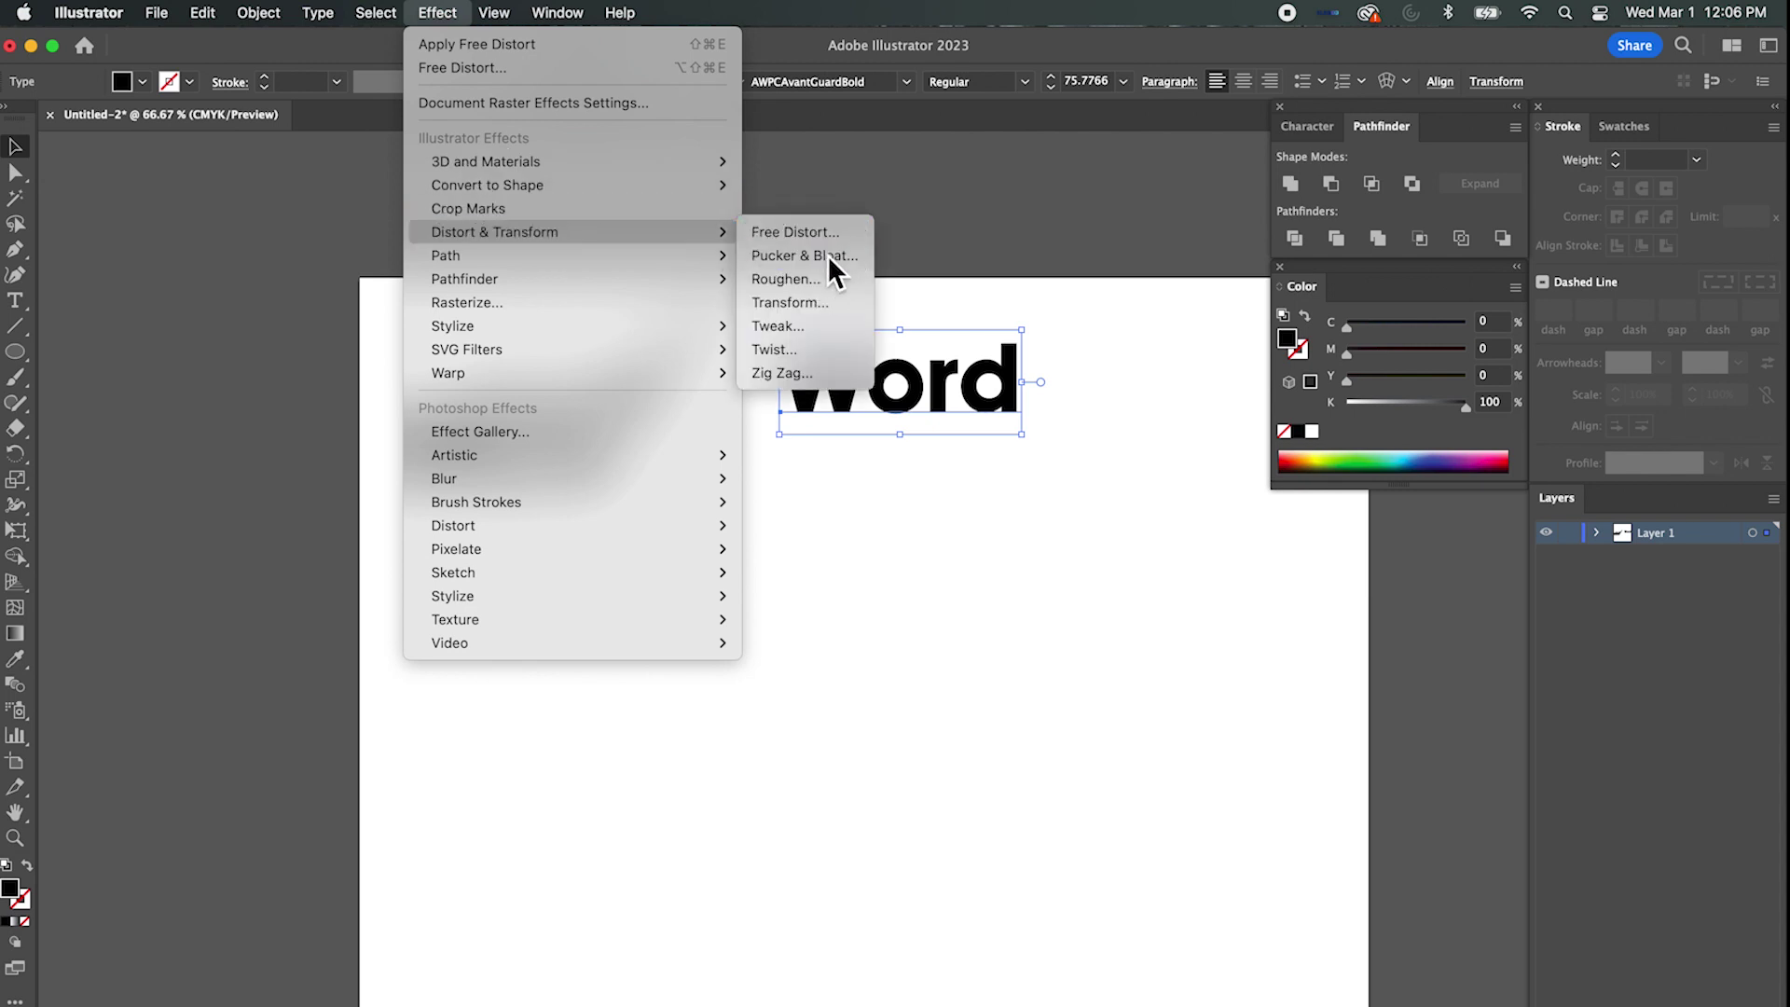
mouse_move(858, 558)
left_mouse_down()
mouse_move(875, 557)
mouse_move(785, 555)
mouse_move(914, 554)
mouse_move(759, 552)
mouse_move(887, 556)
mouse_move(852, 552)
left_mouse_up()
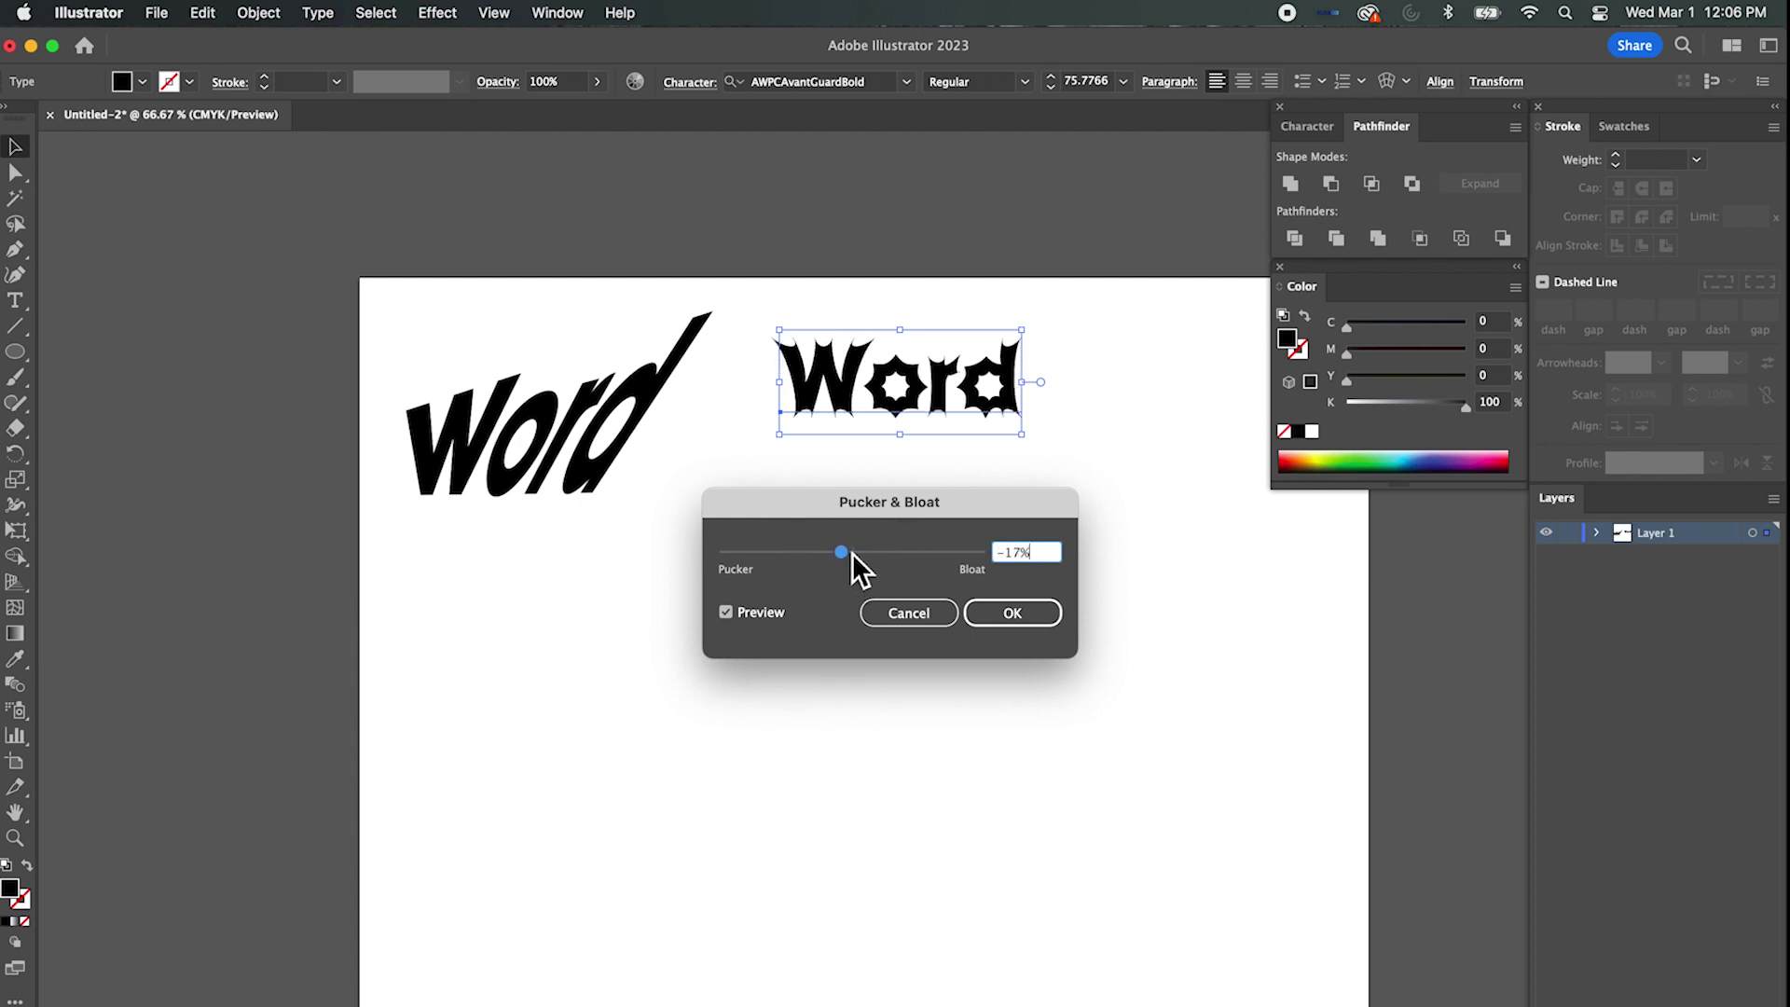
left_click(1041, 624)
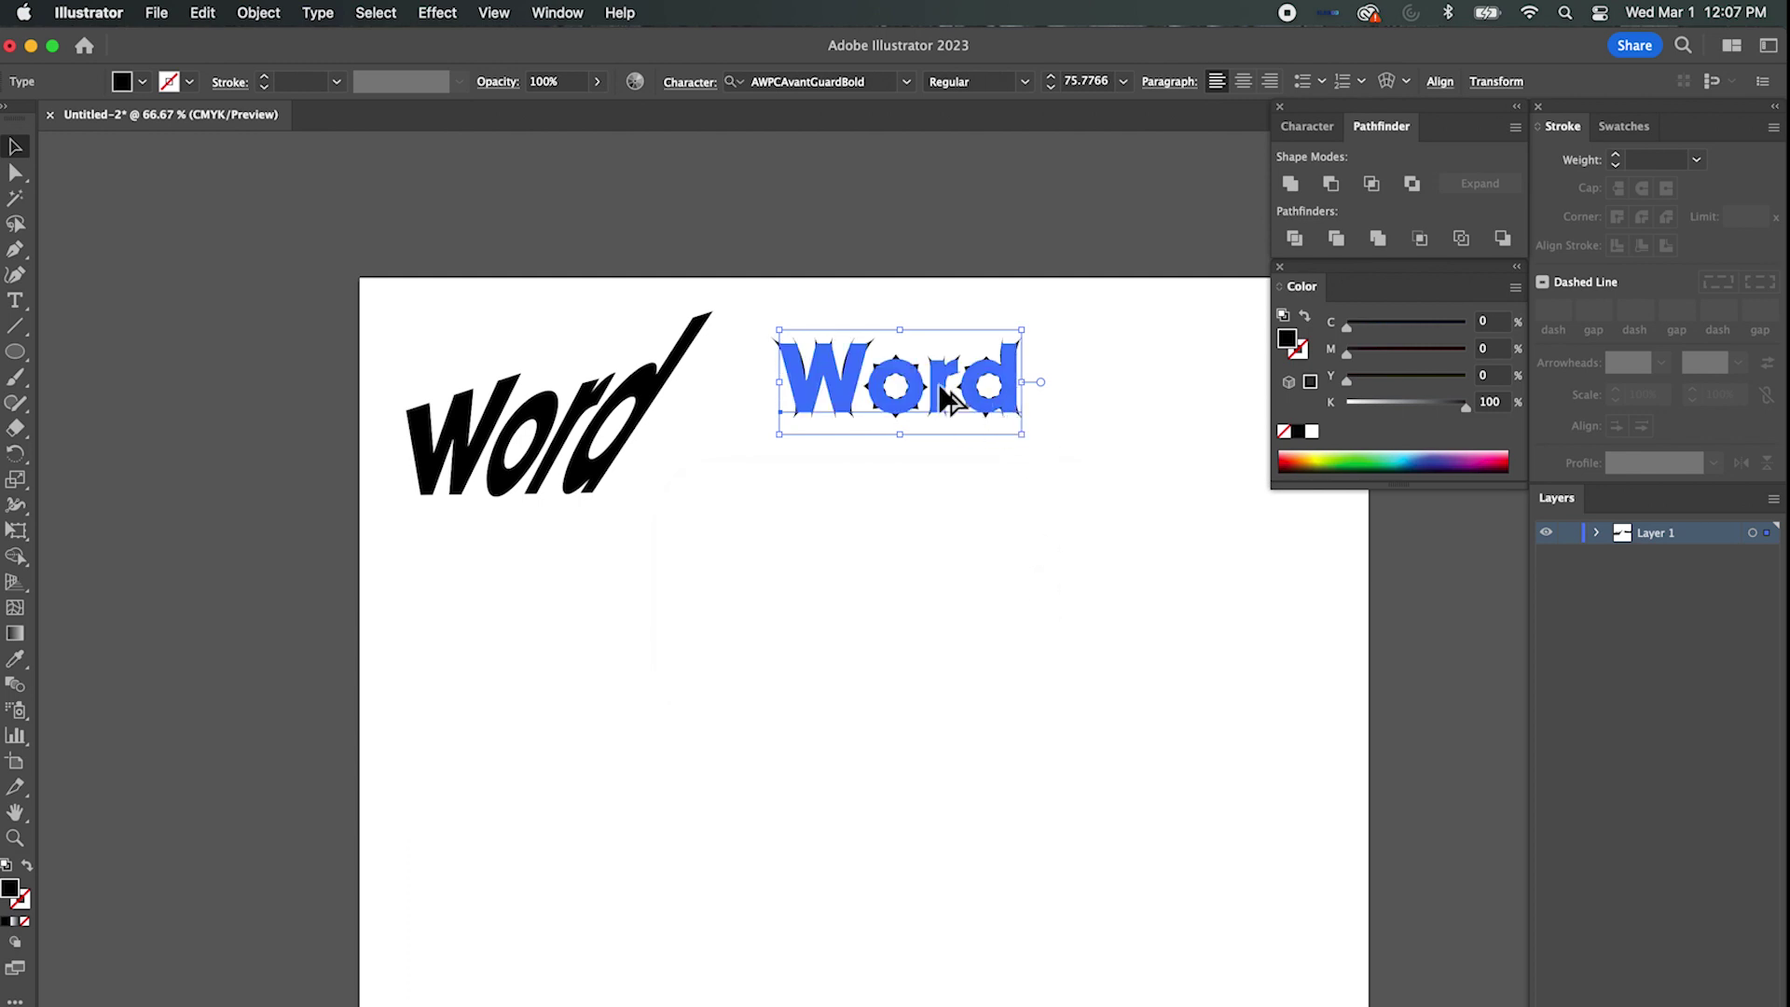
left_click_drag(938, 422, 902, 529)
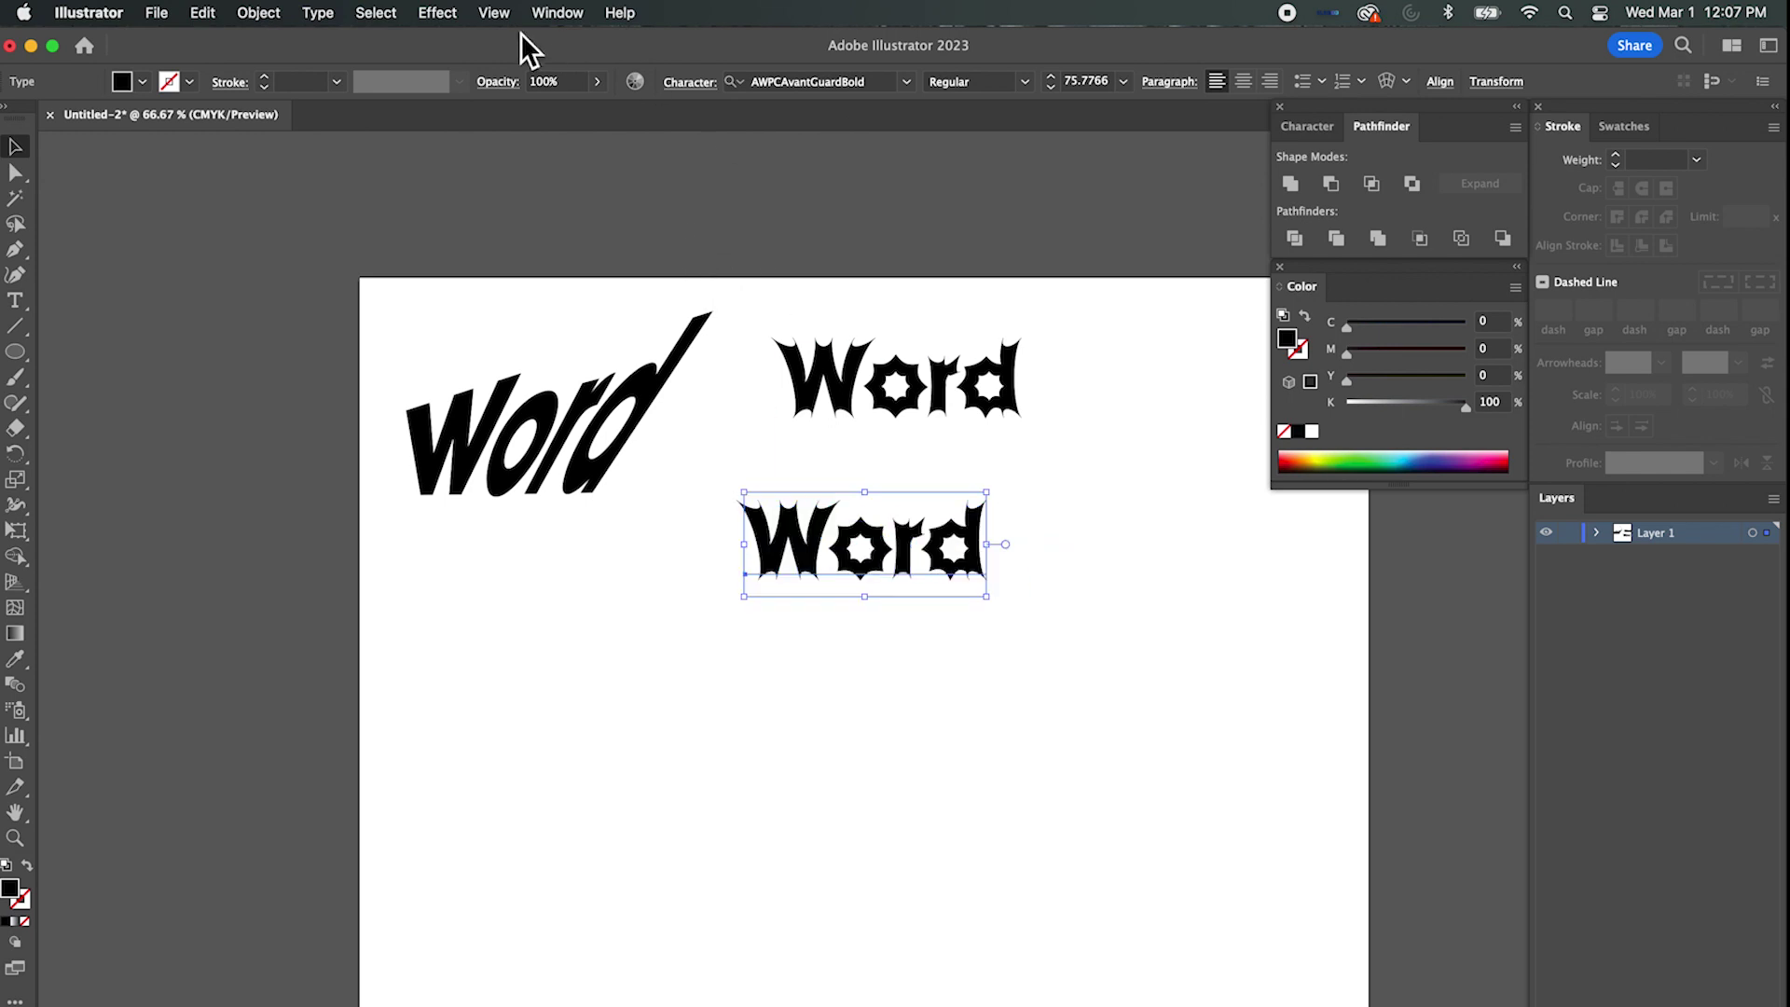
left_click(453, 14)
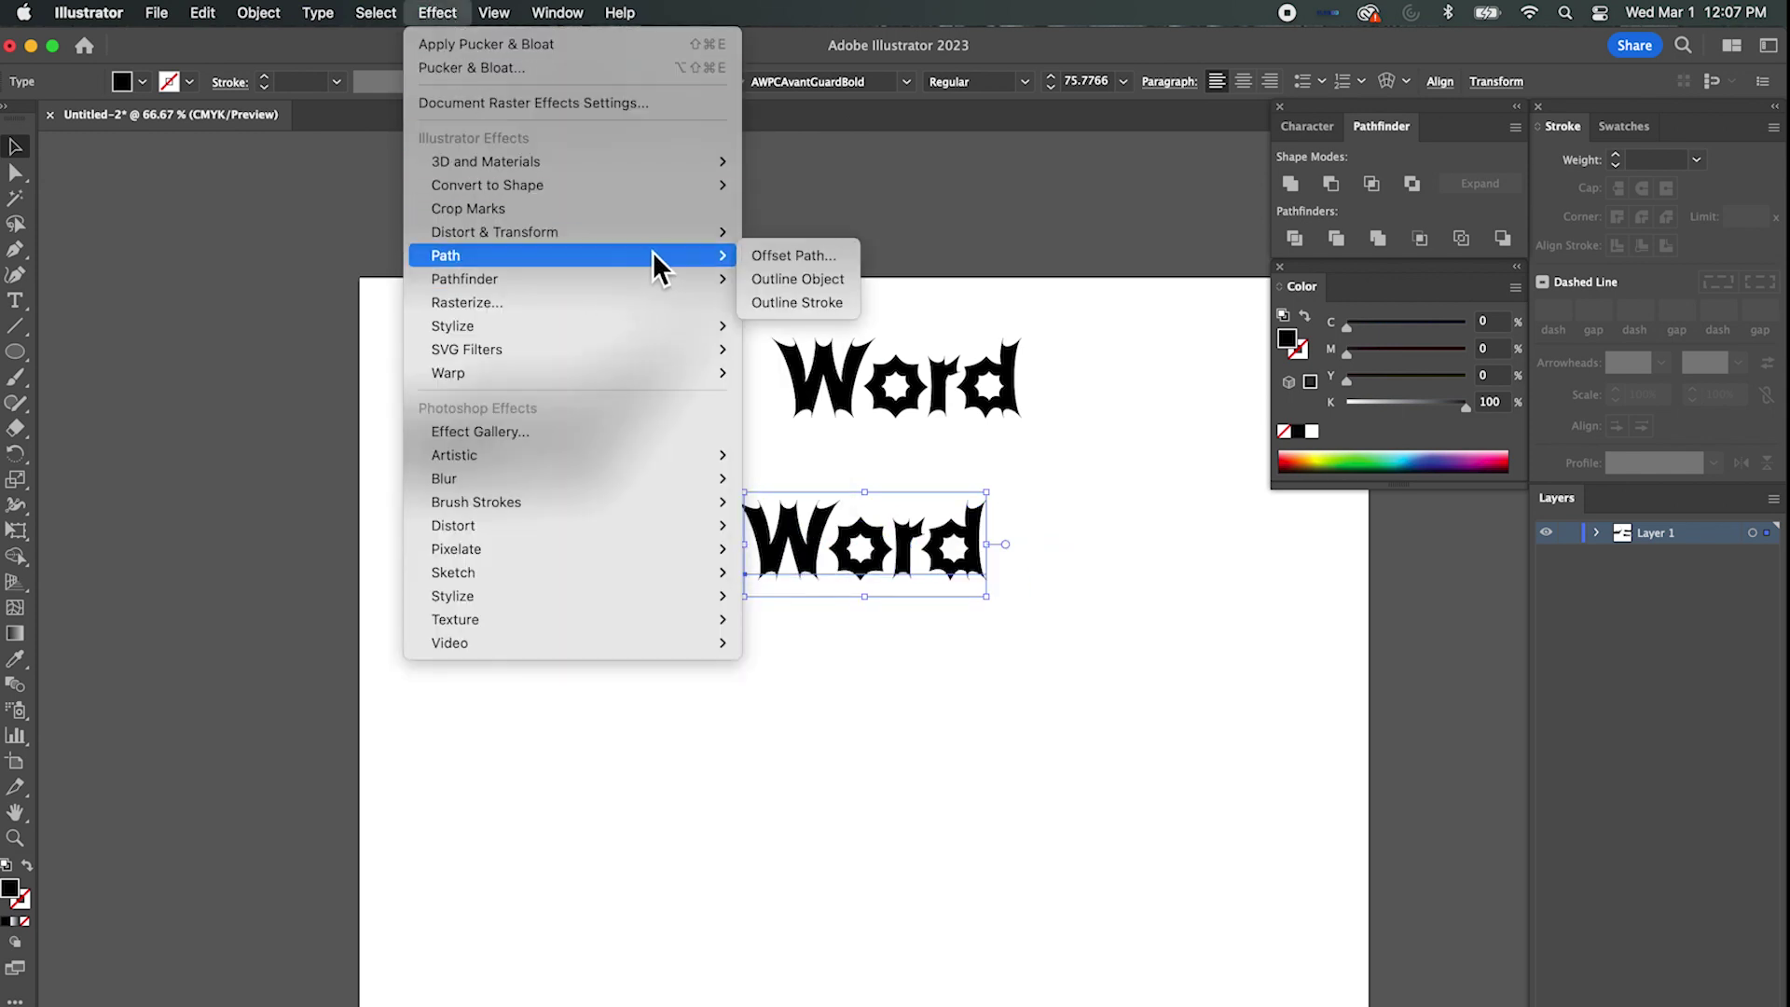
mouse_move(656, 241)
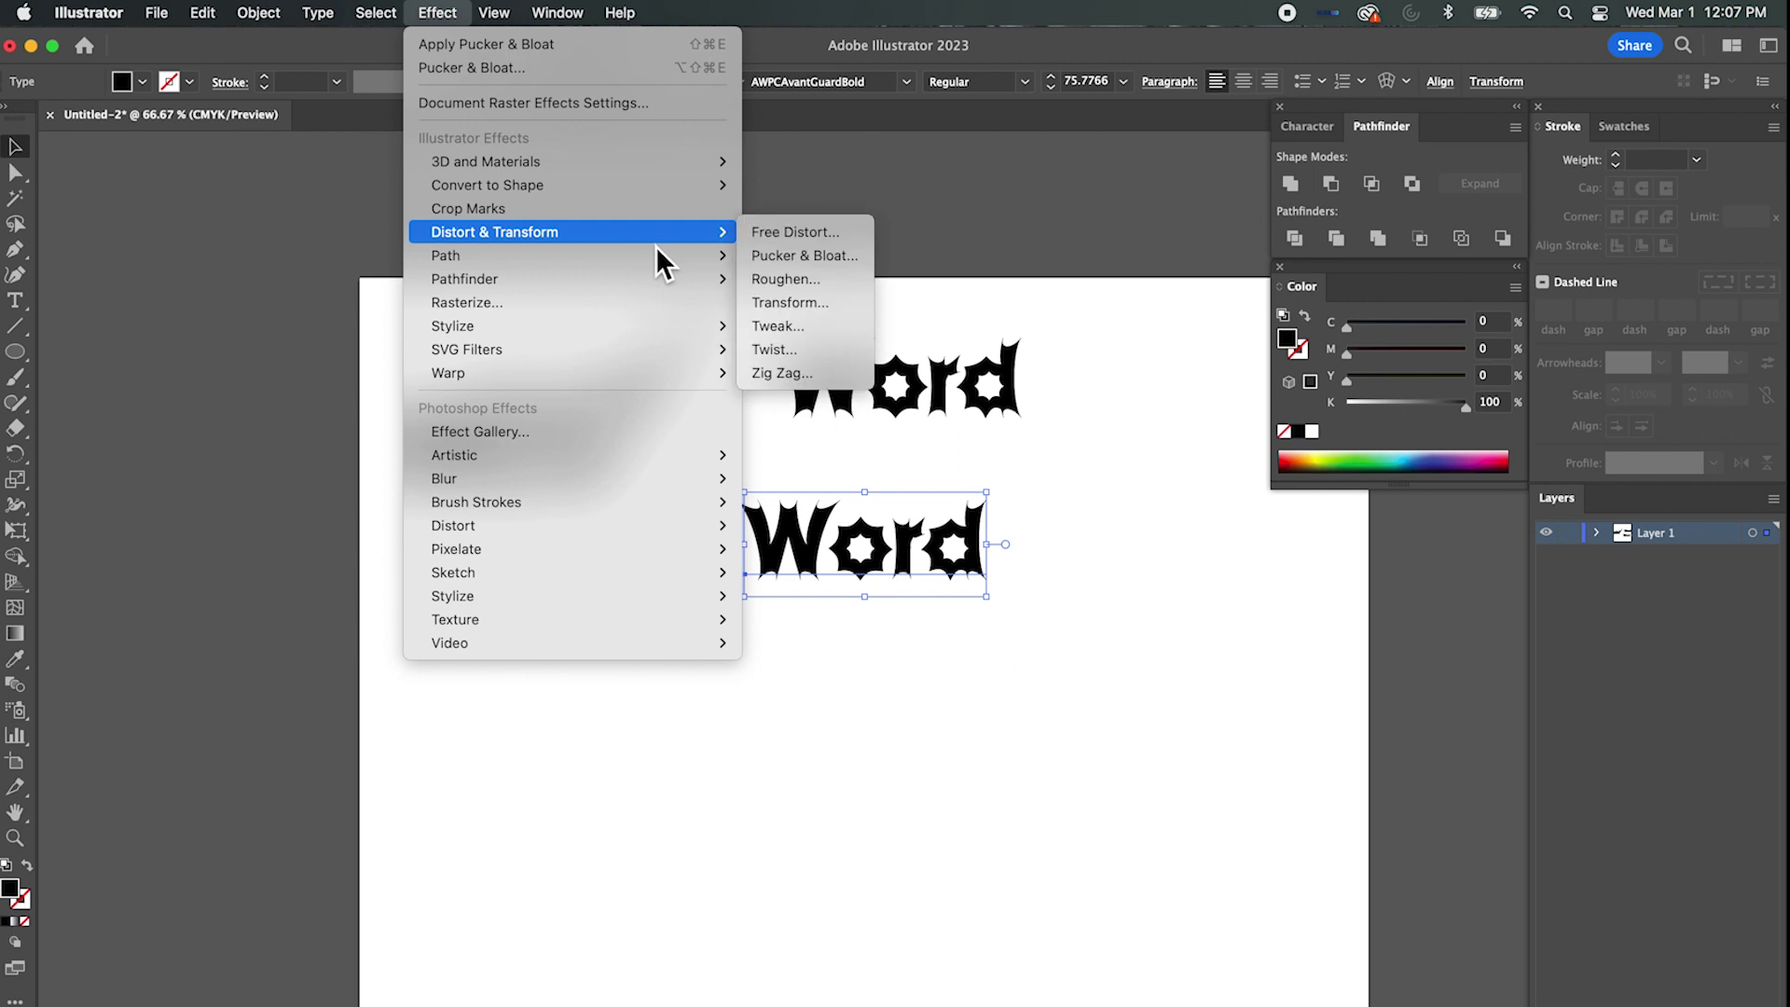
left_click(806, 255)
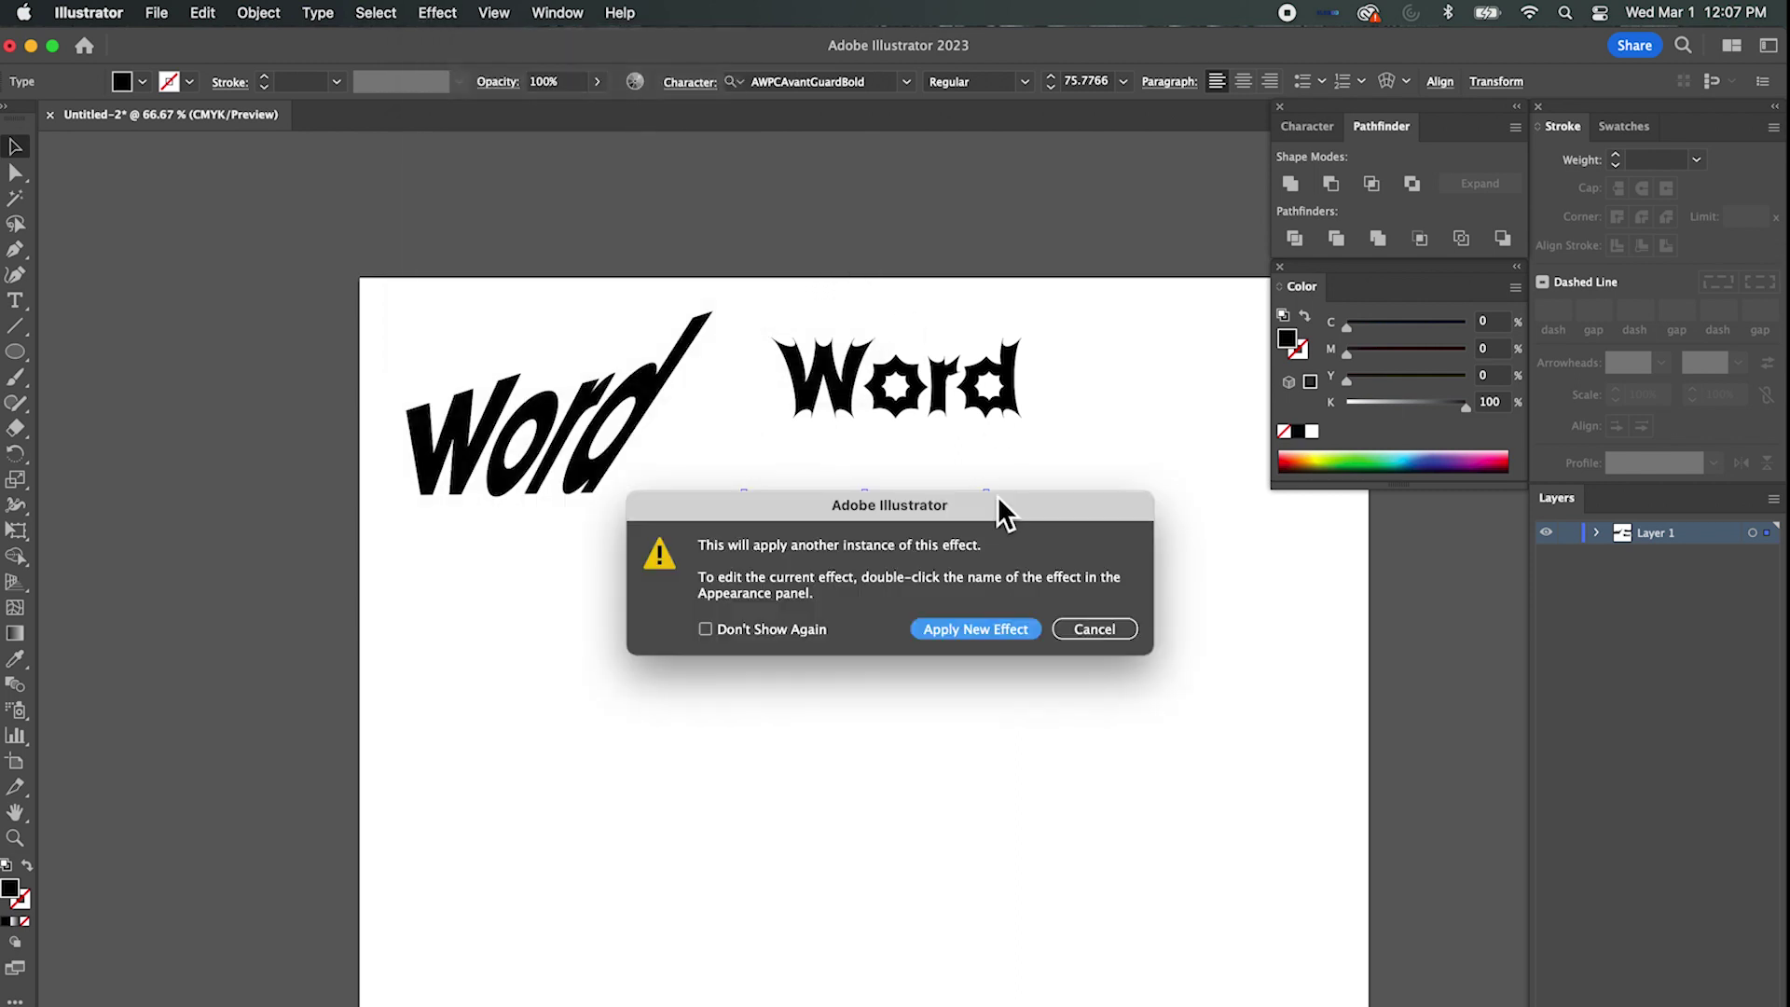
left_click(1009, 628)
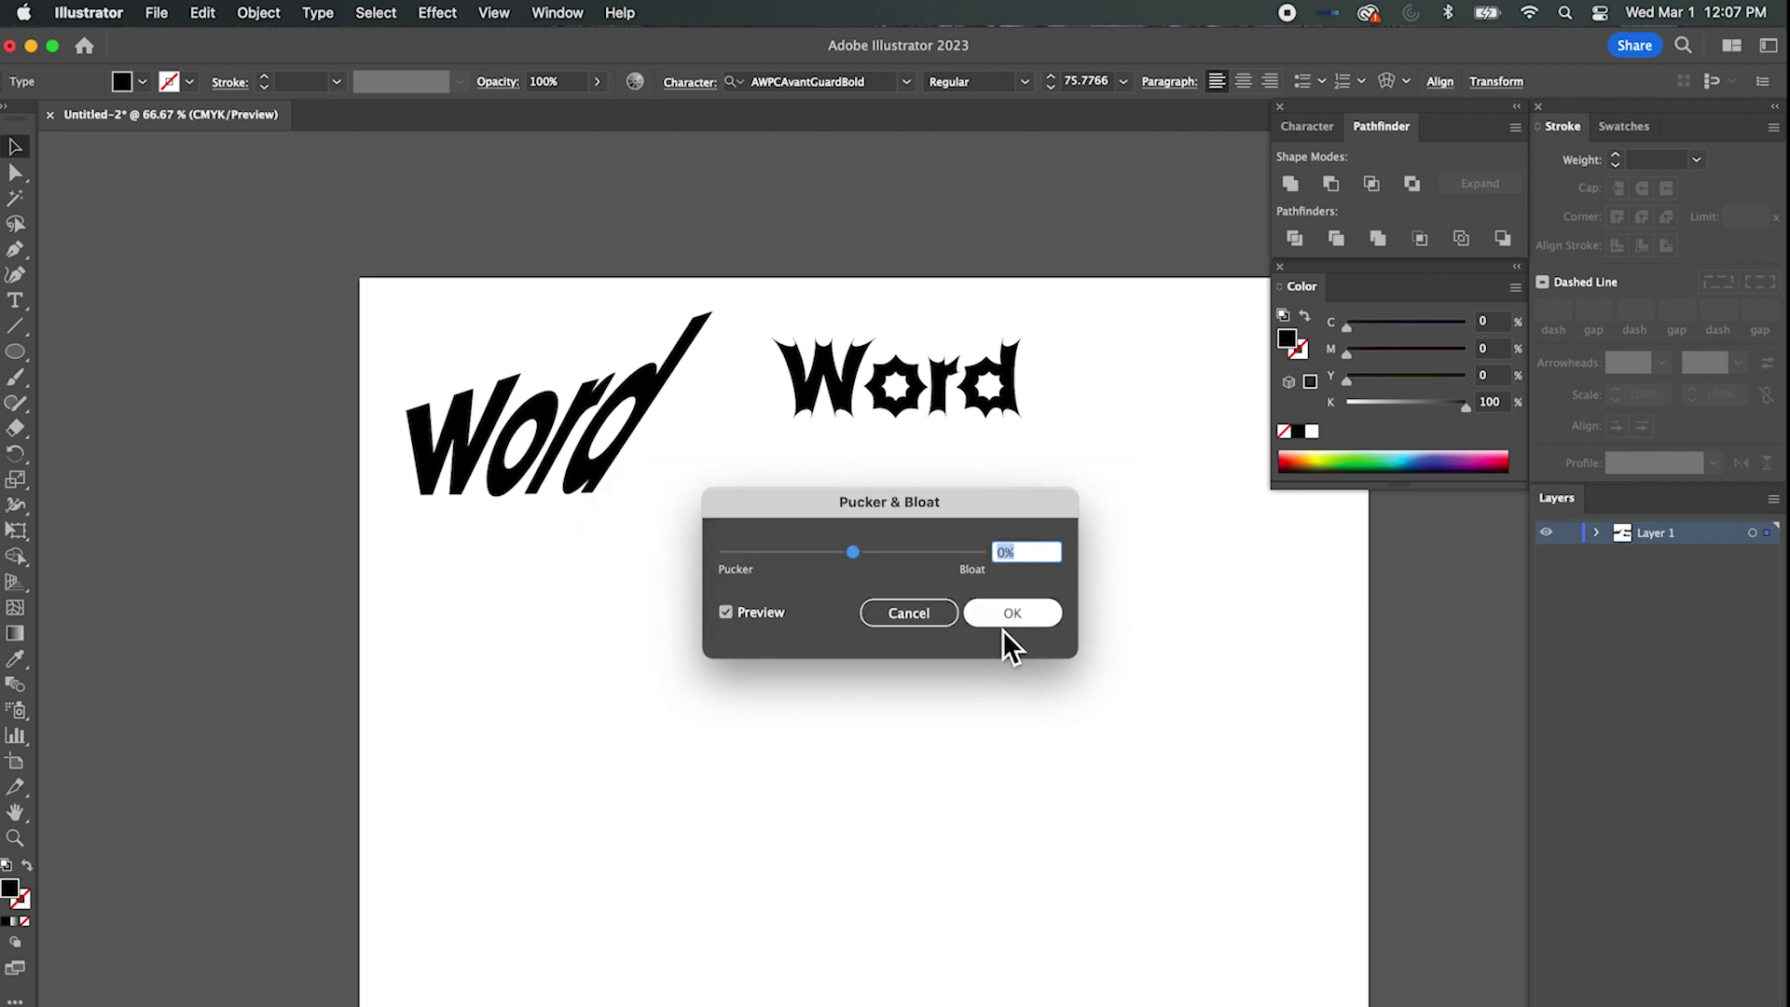
left_click(942, 615)
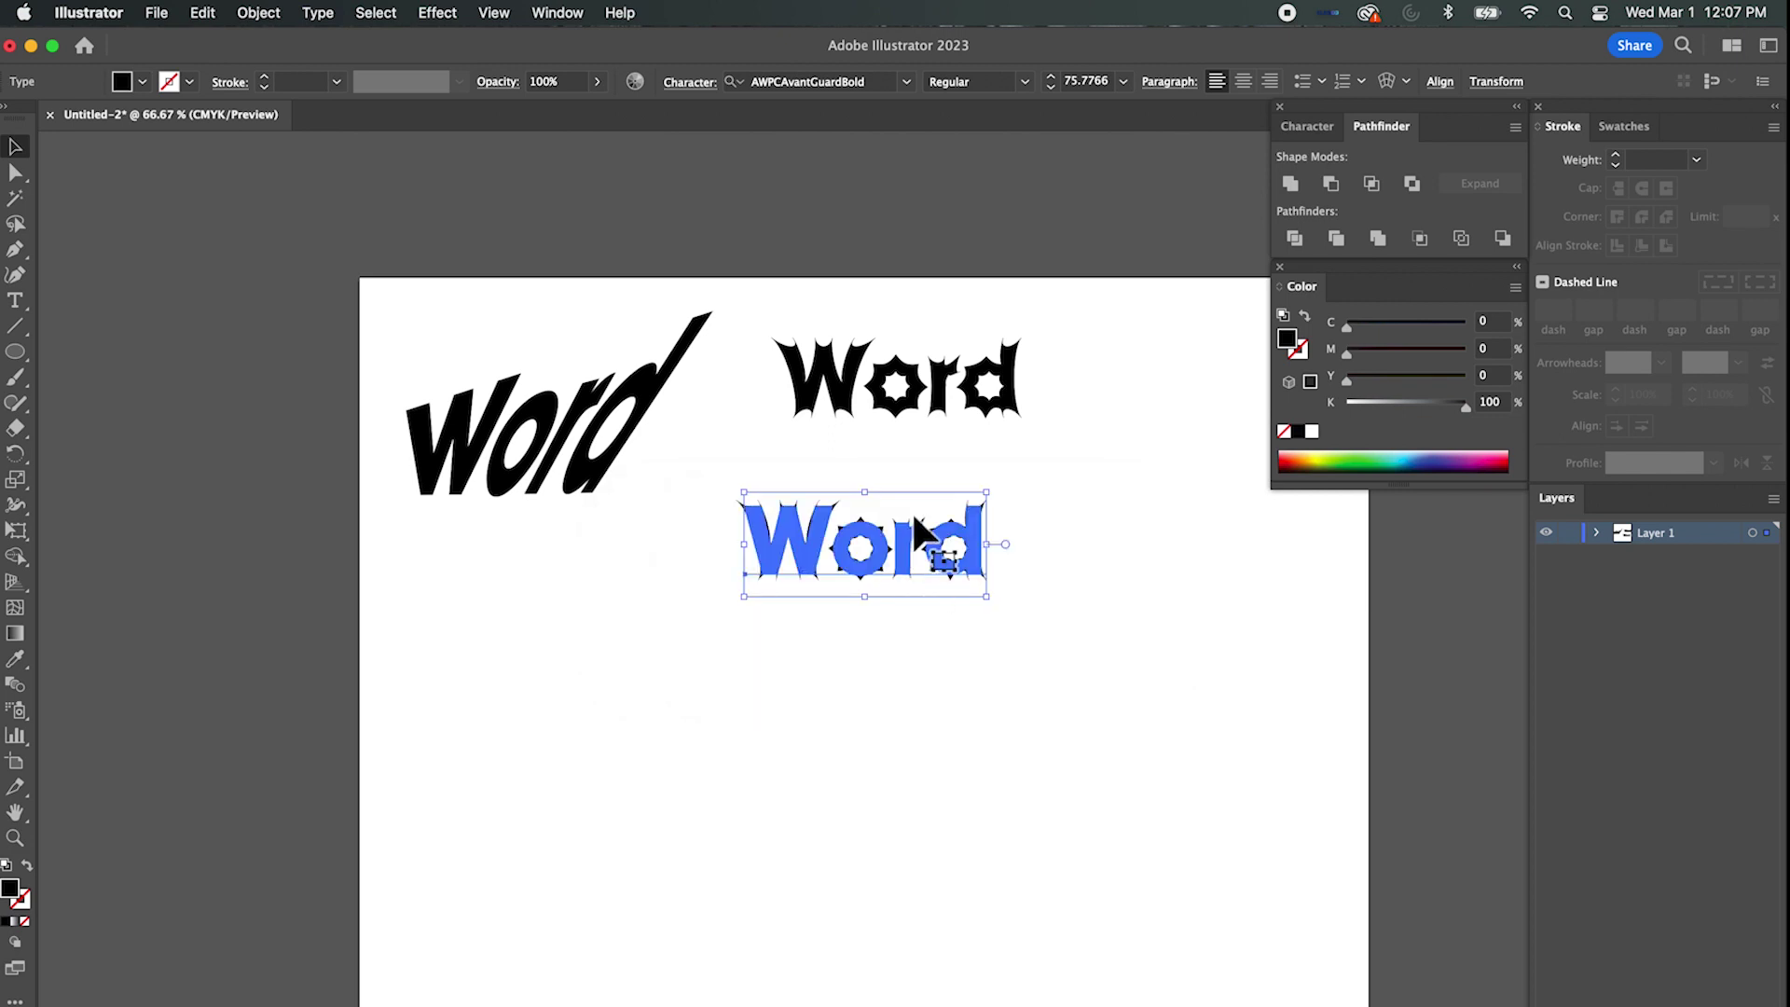
key("Delete")
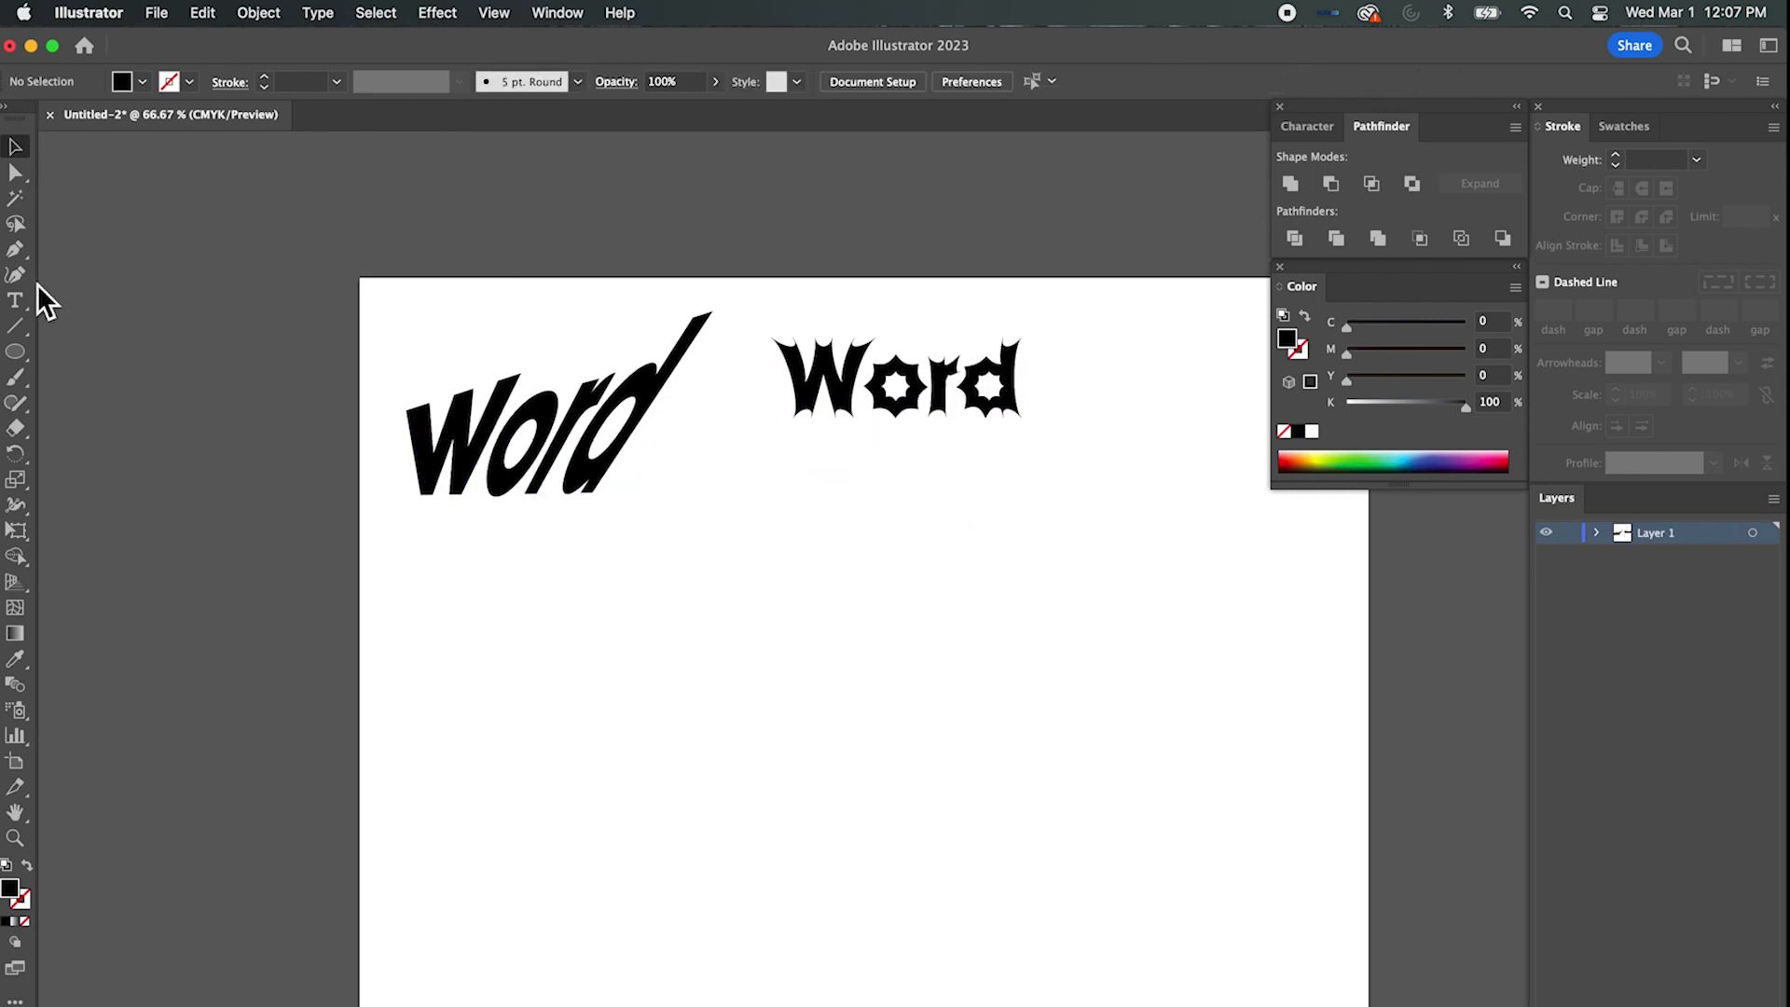
Add a new text "Word" below the puckered word and enlarge it to about 70 pt.
left_click(15, 300)
left_click(807, 509)
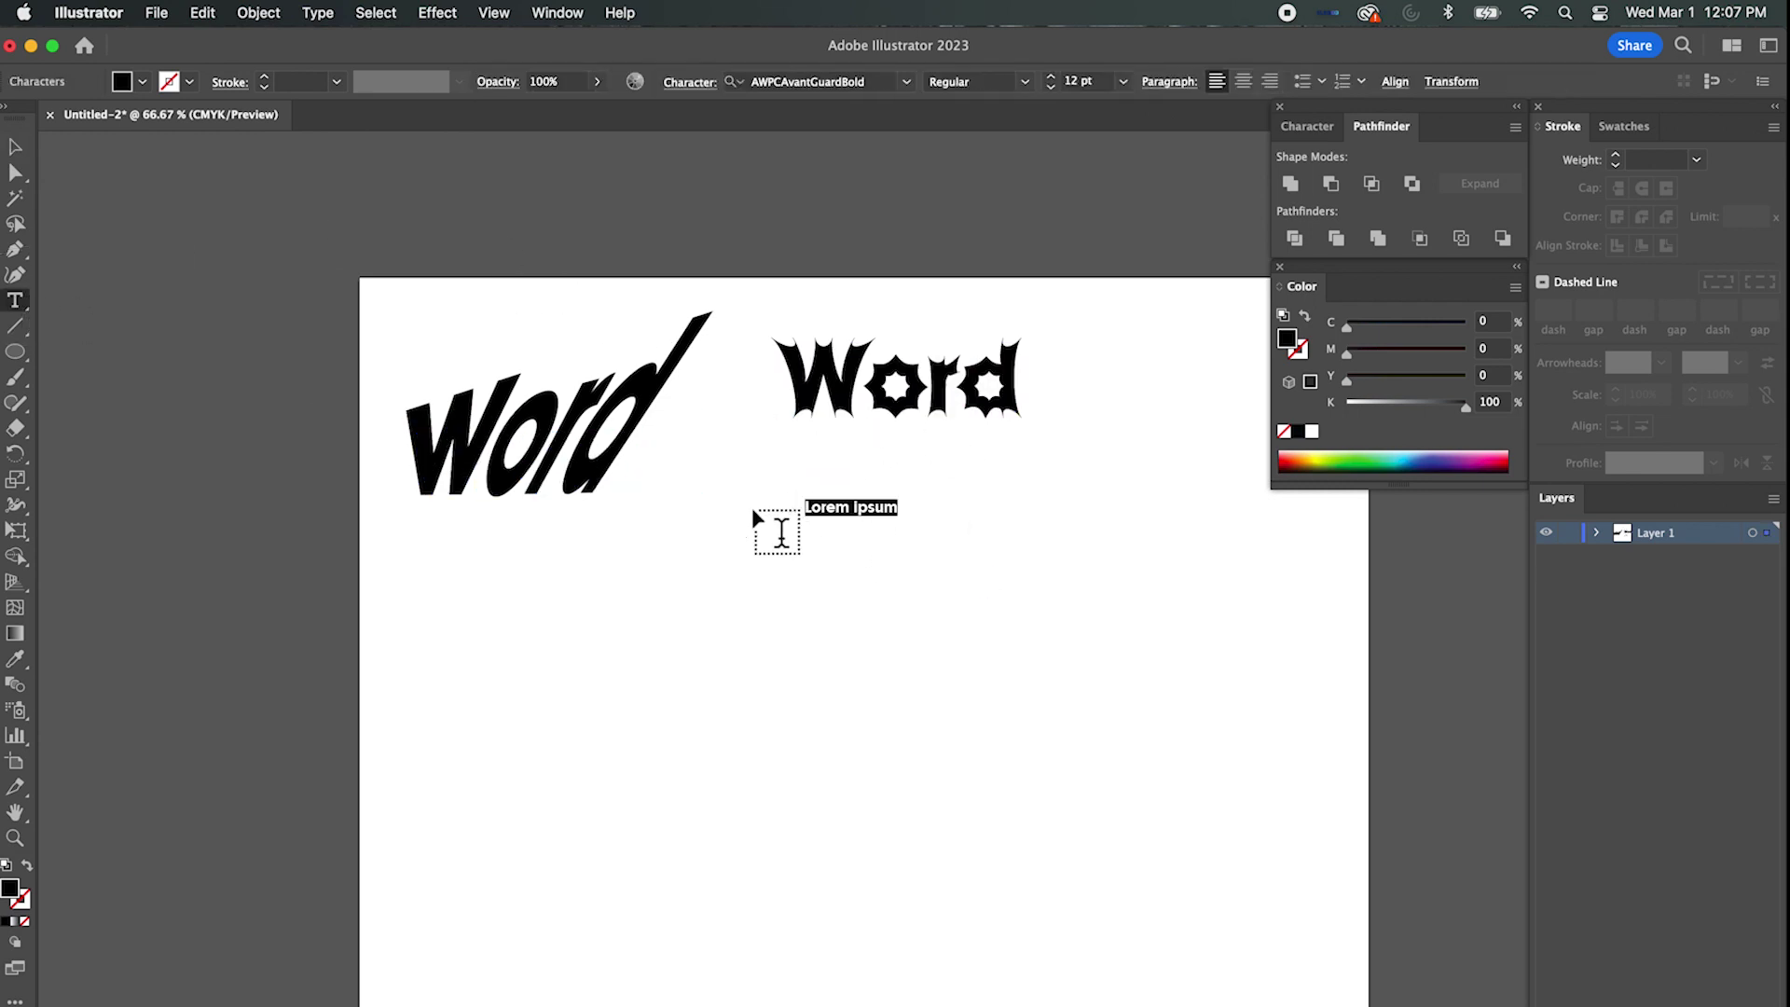
type("Word")
key("Escape")
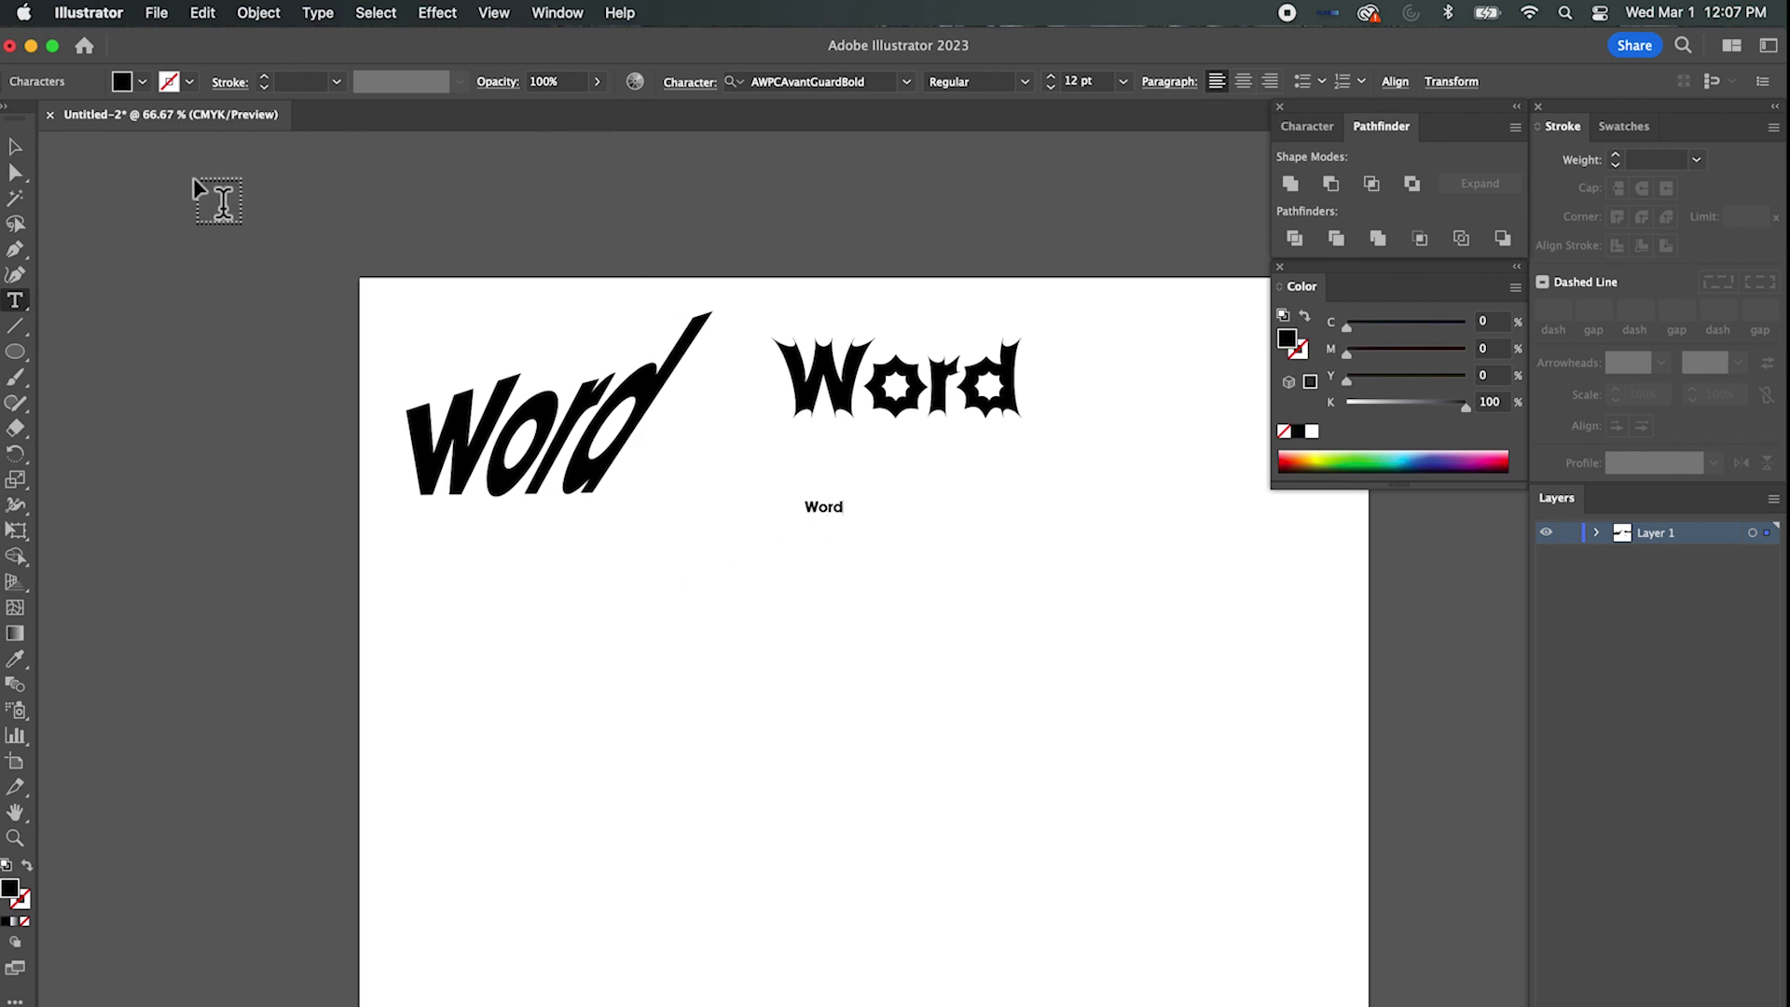
left_click(15, 146)
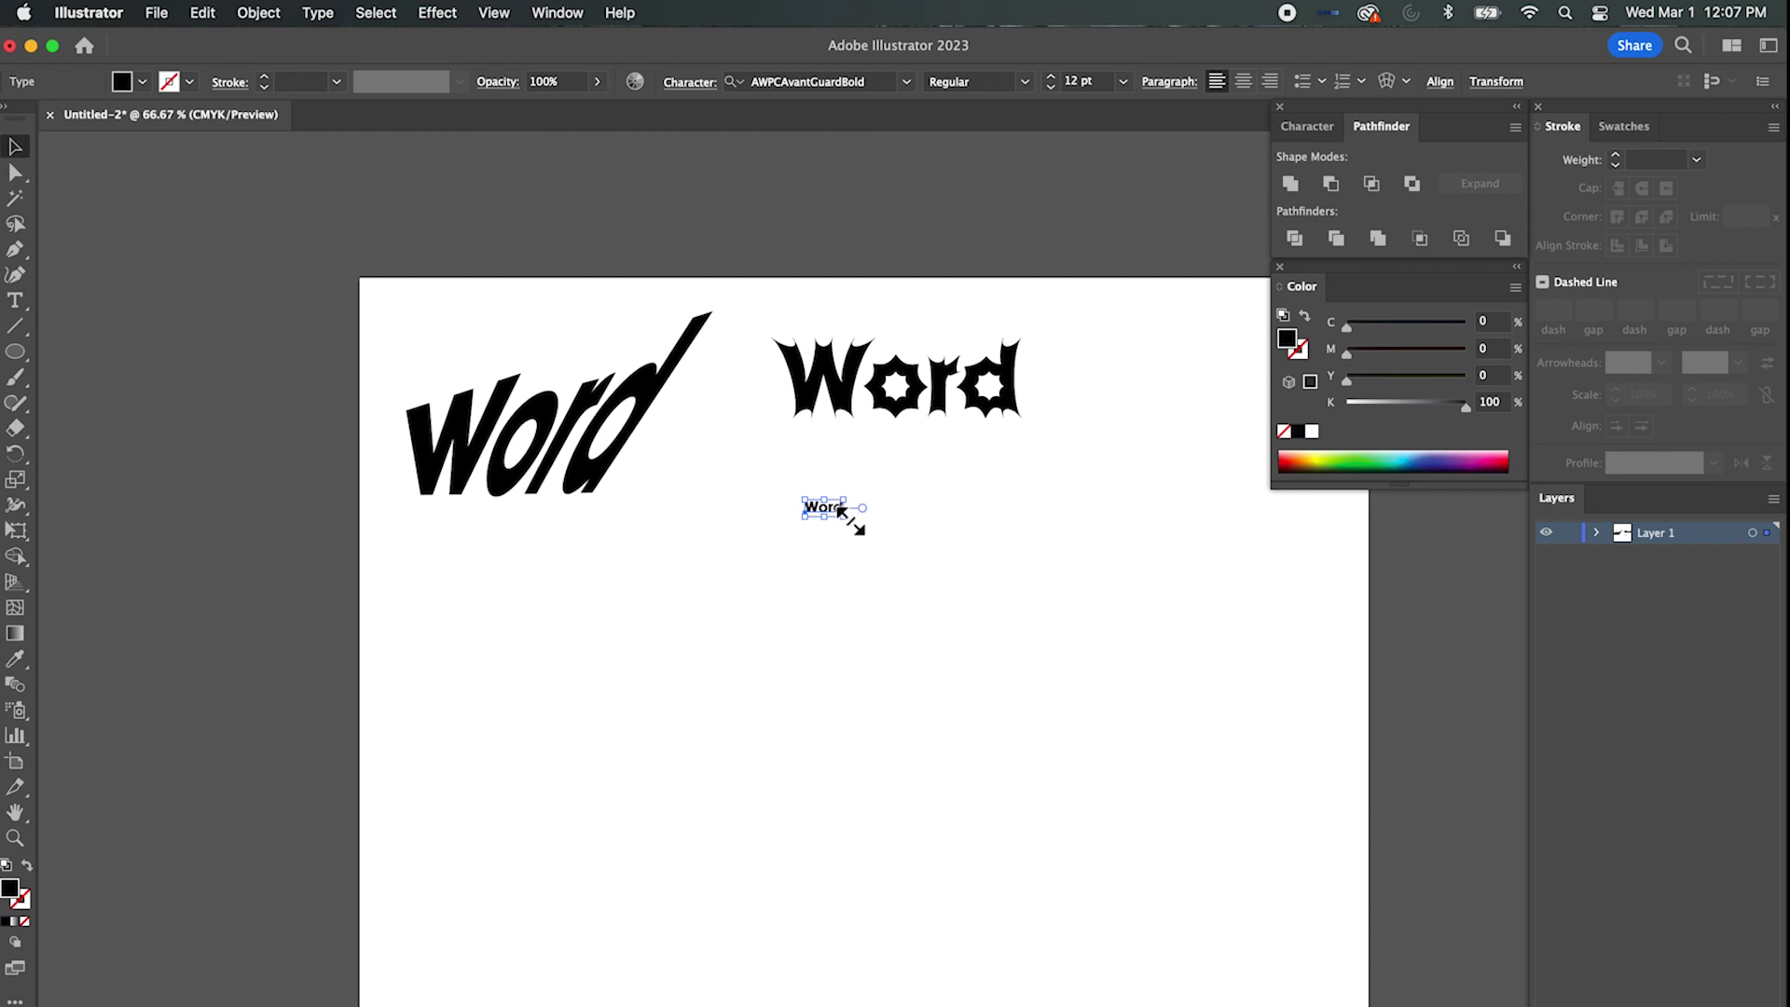
left_click_drag(848, 518, 1025, 604)
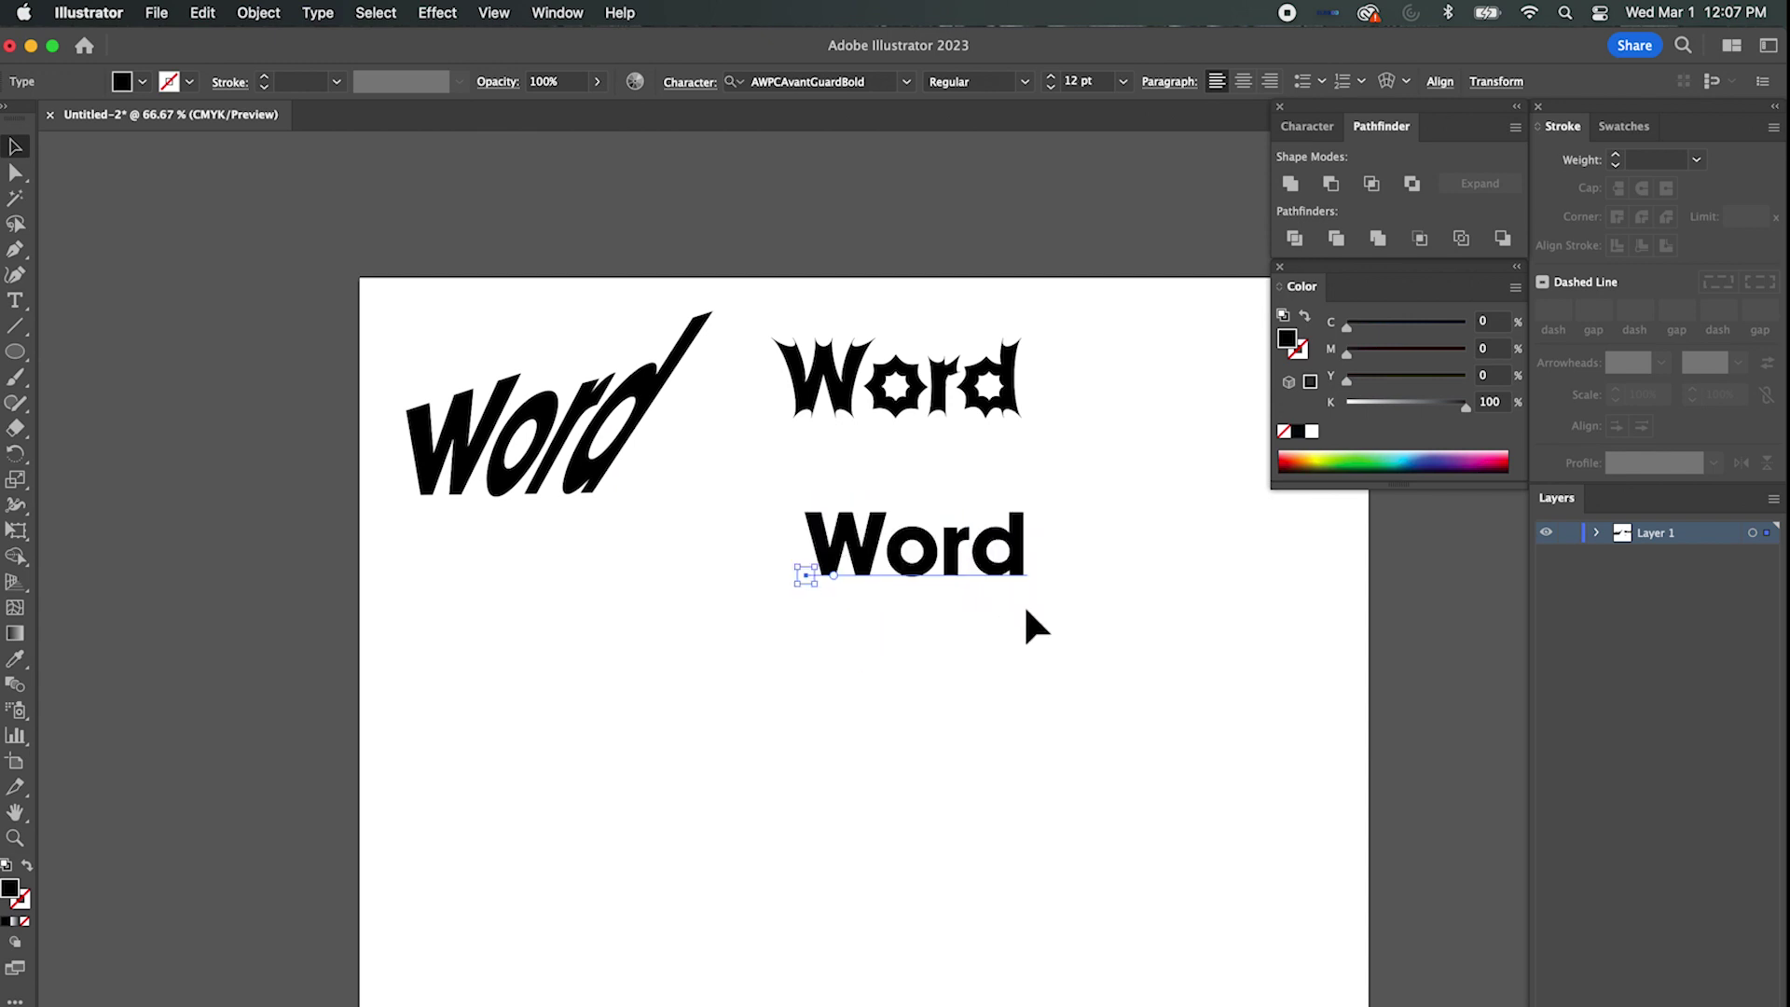
Place a copy of the plain word below the distorted one and move the original to the lower right of the puckered word.
left_click_drag(971, 548, 587, 593, "alt")
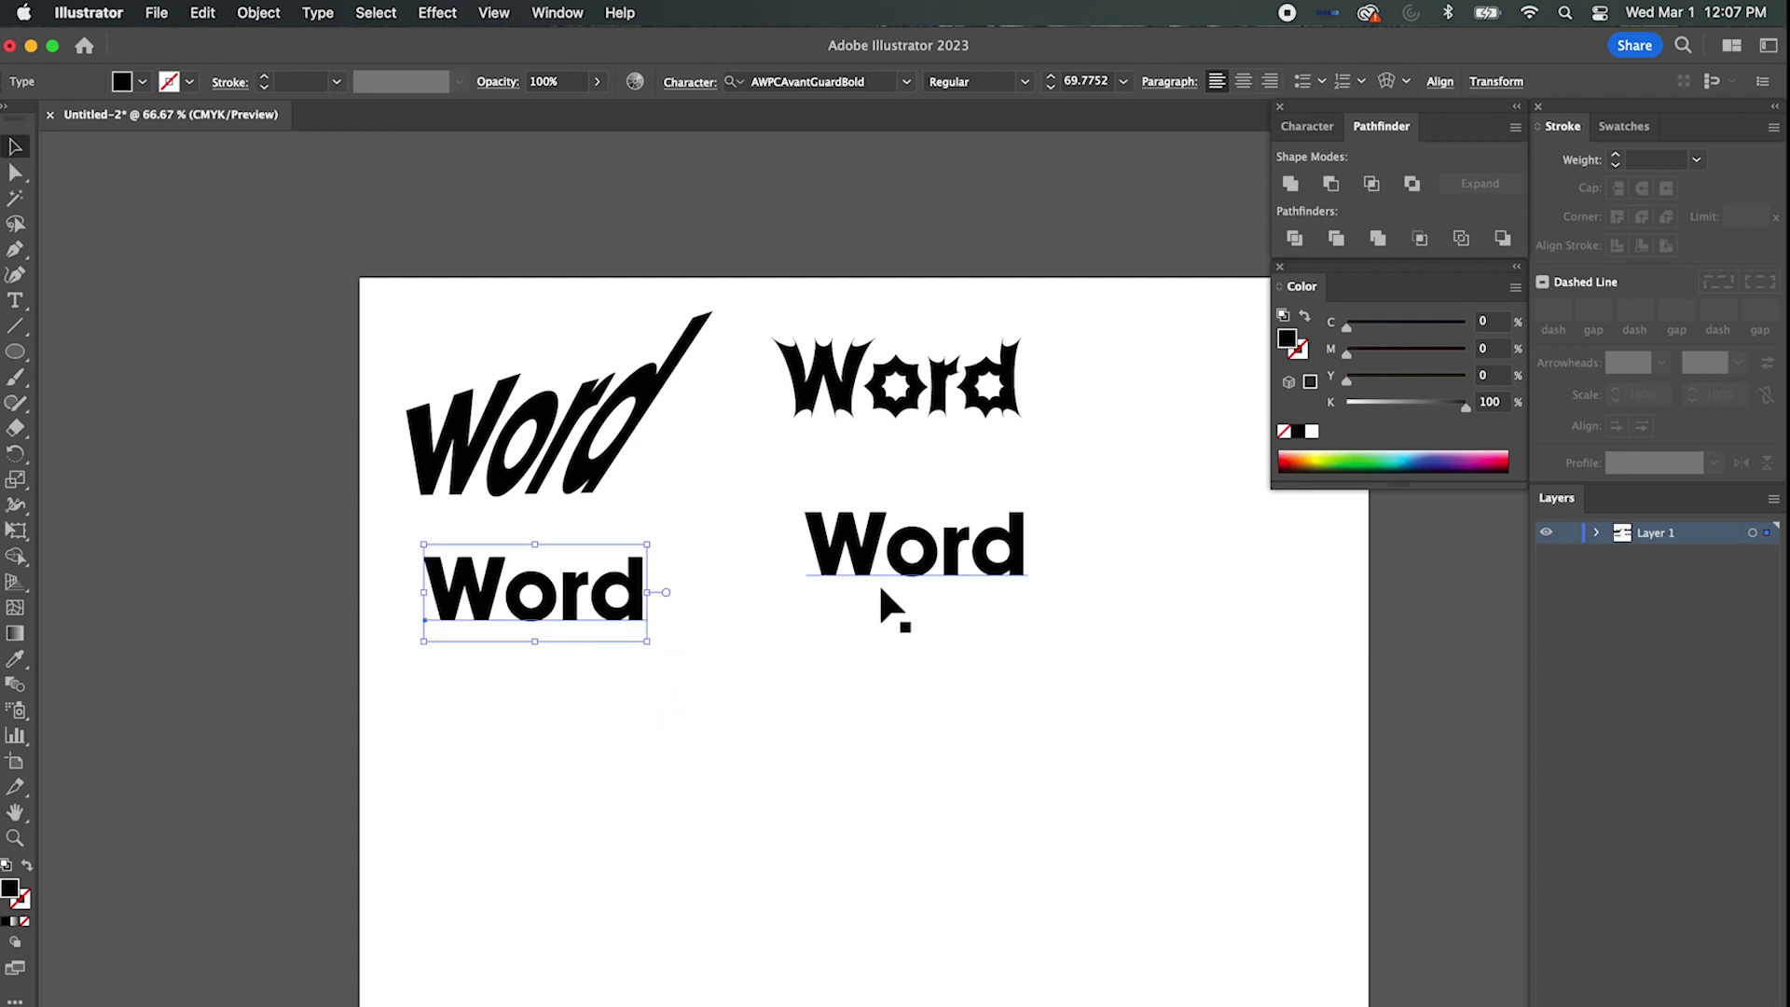
left_click_drag(888, 547, 1109, 461)
left_click_drag(1139, 475, 1137, 503)
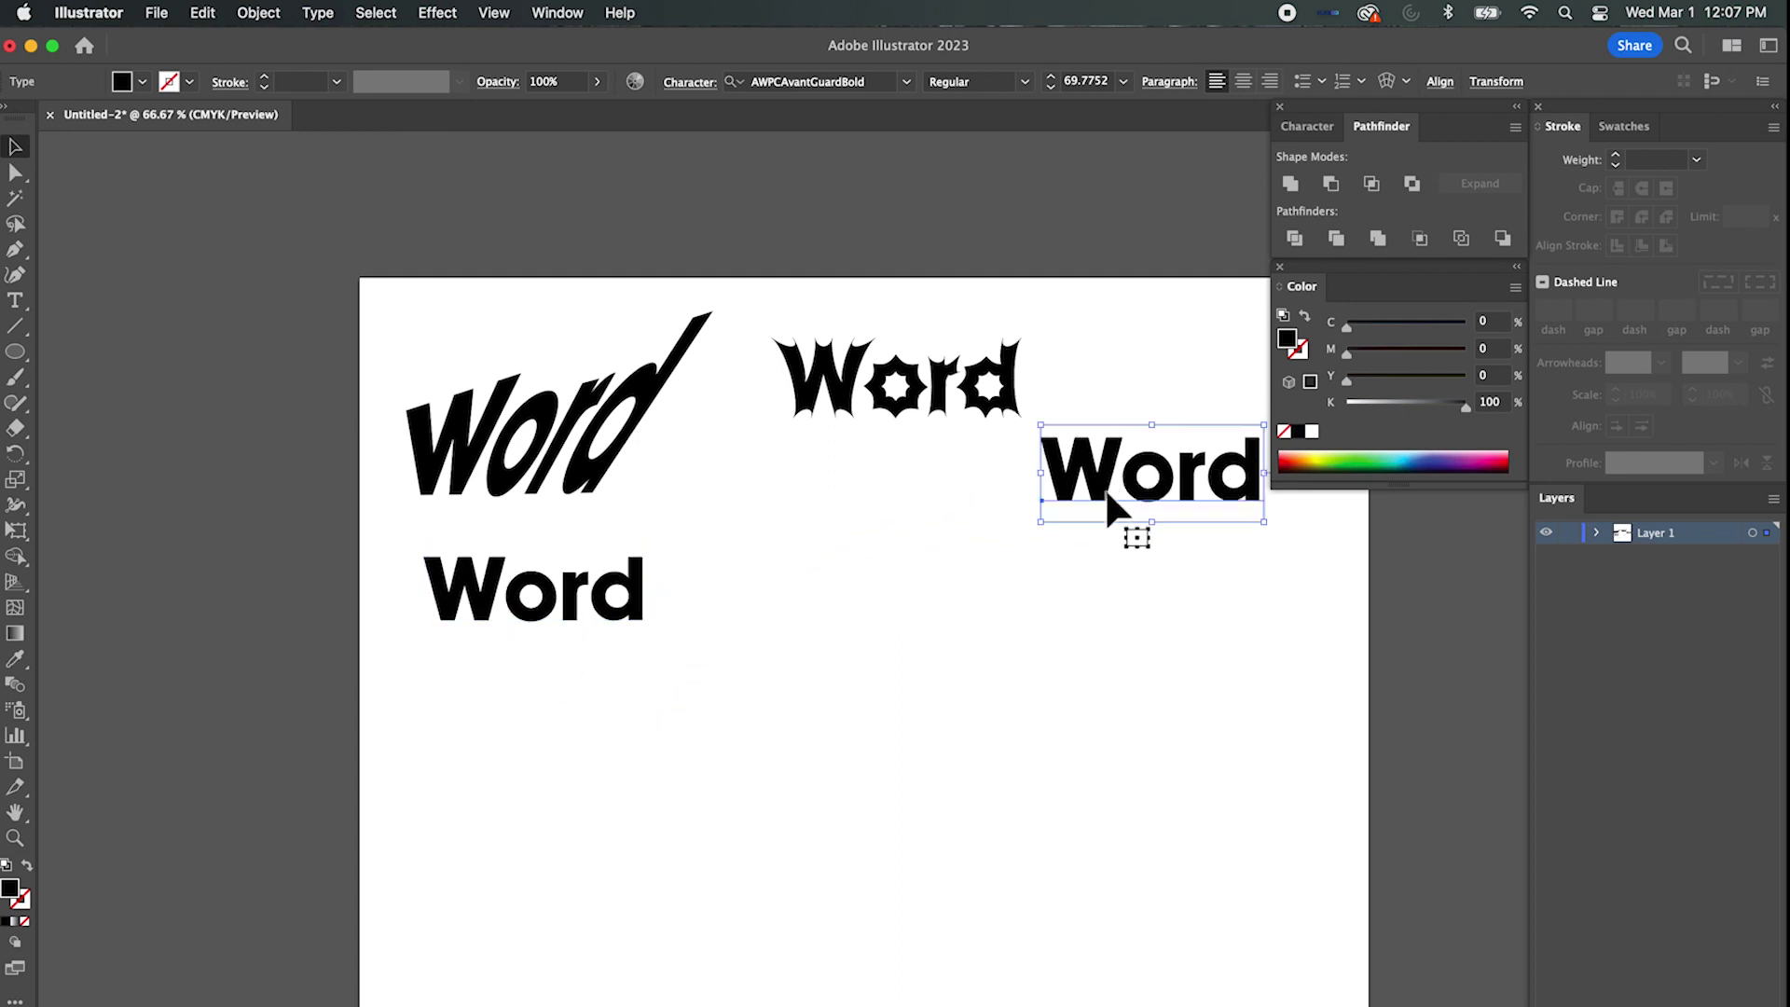
Start a Roughen effect with preview on the plain word beside the puckered one, keeping the settings window clear of the text.
scroll(962, 583, "right", 5)
key("super+equal")
key("super+equal")
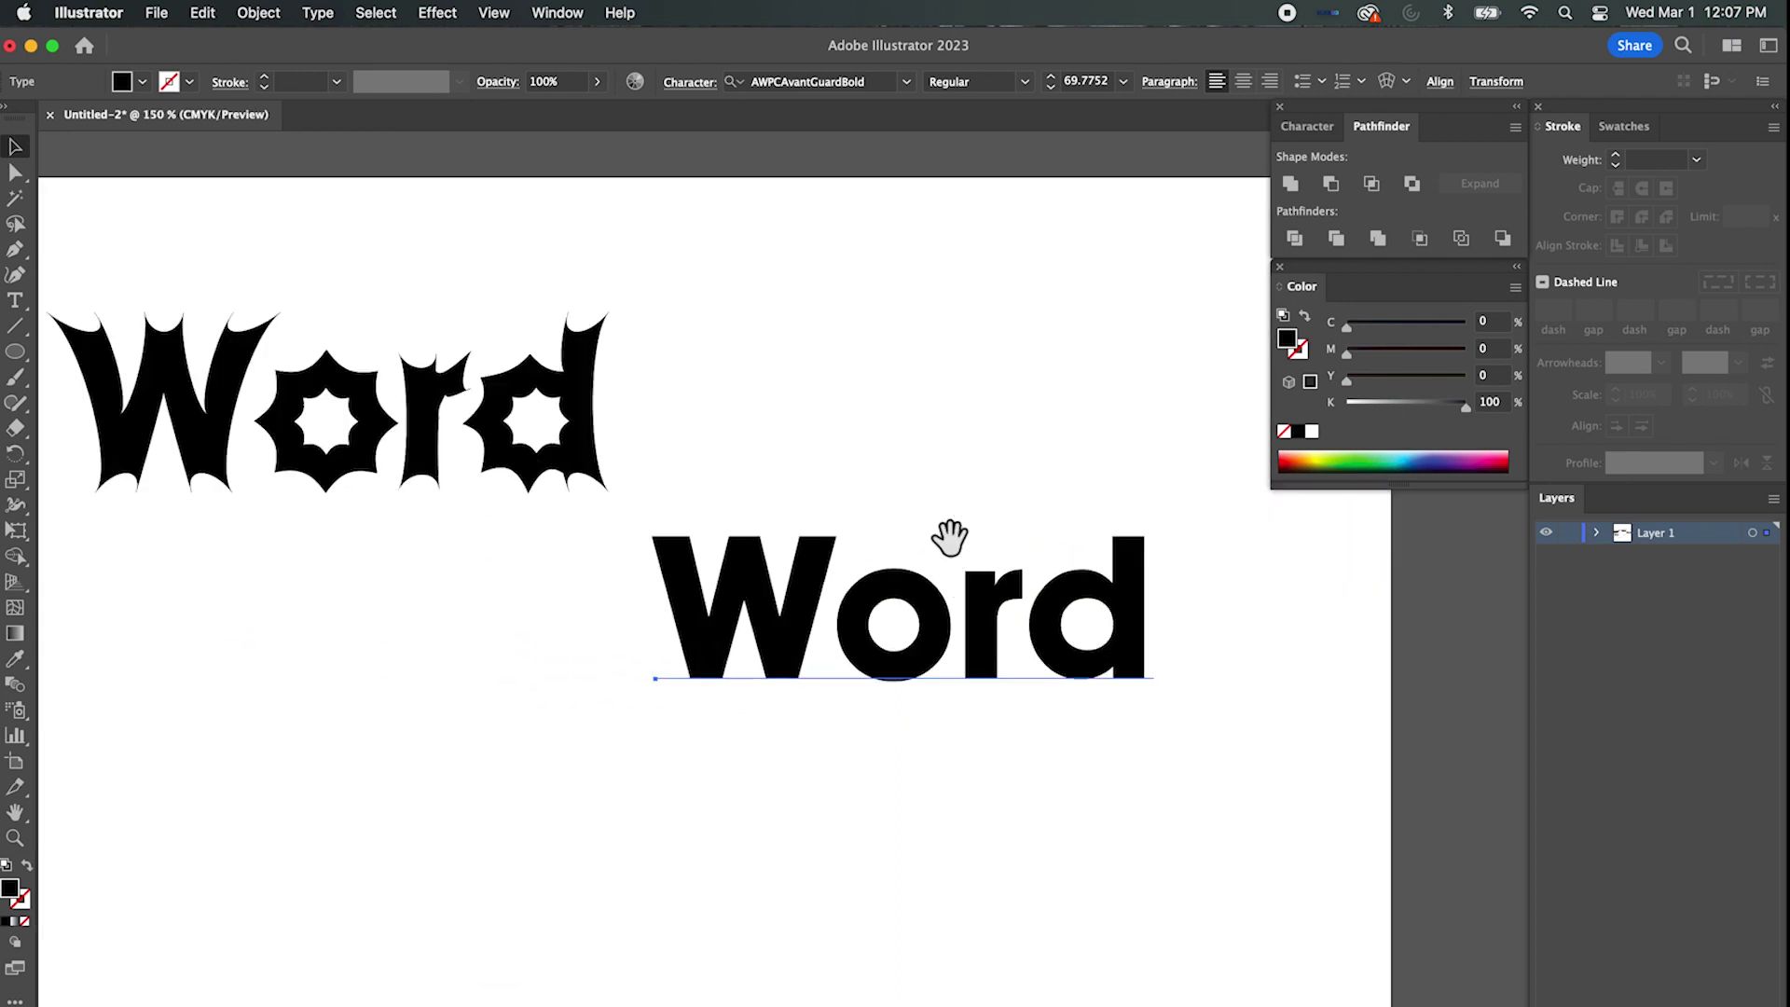
scroll(951, 539, "down", 3)
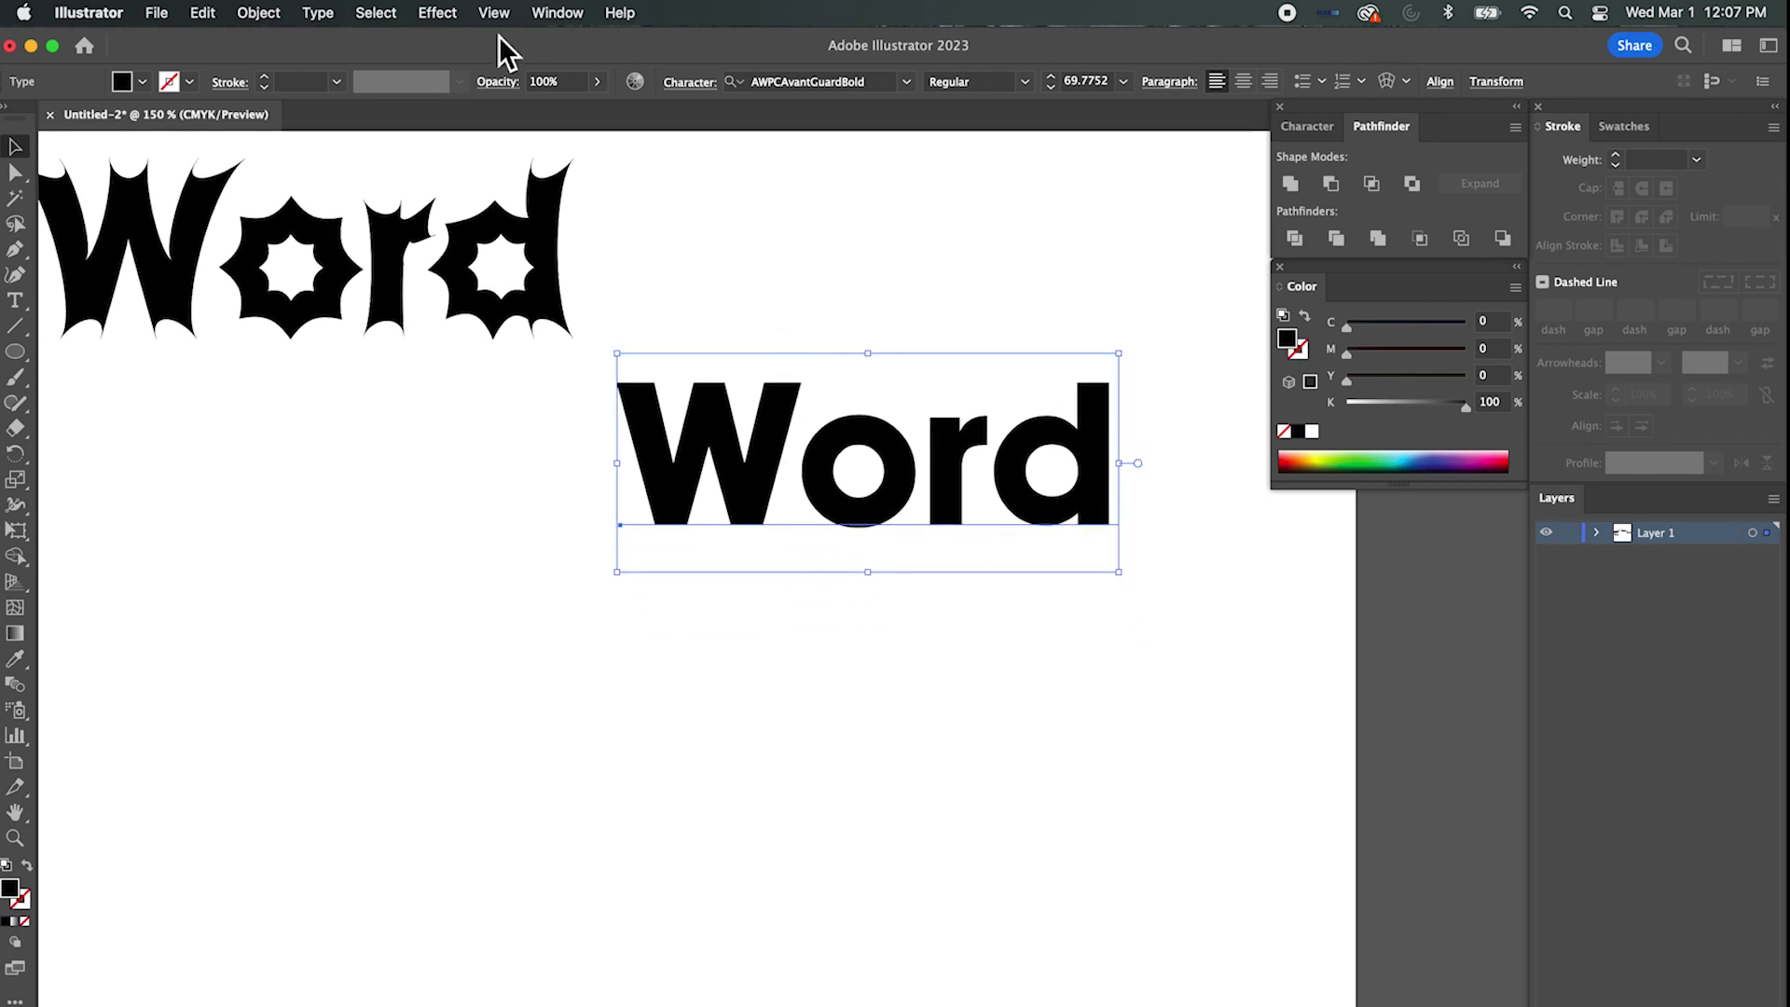
left_click(440, 13)
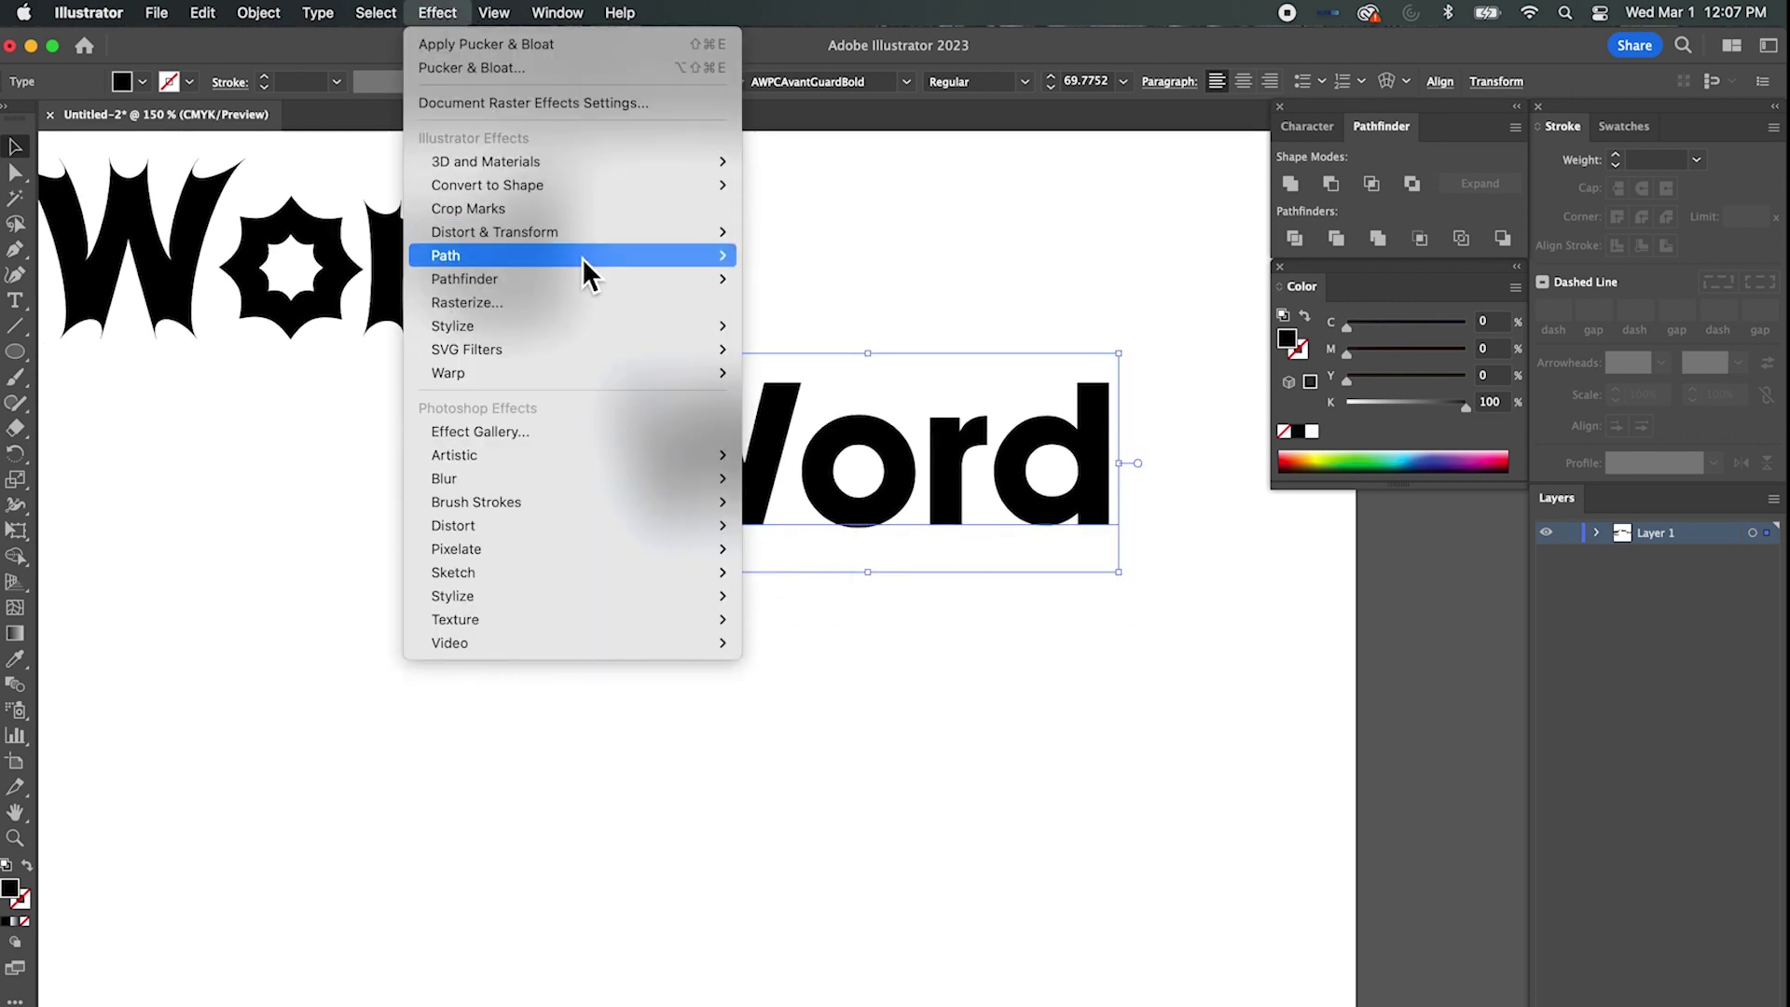
mouse_move(591, 235)
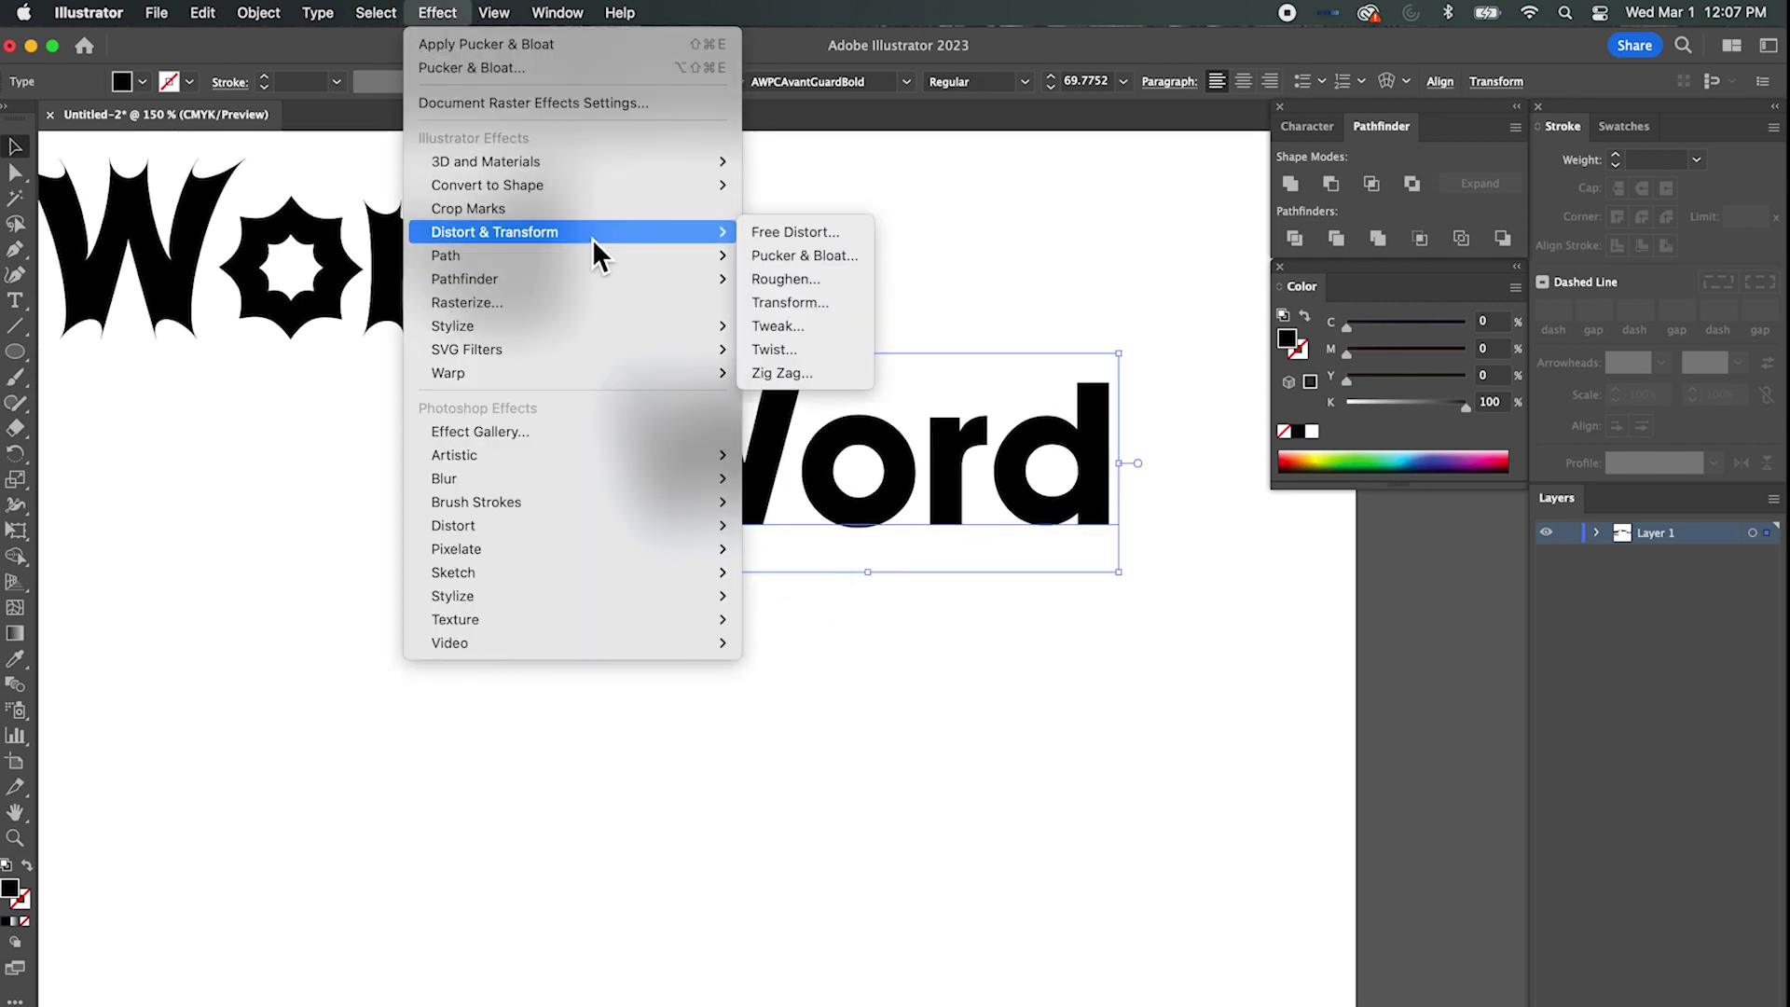
left_click(824, 278)
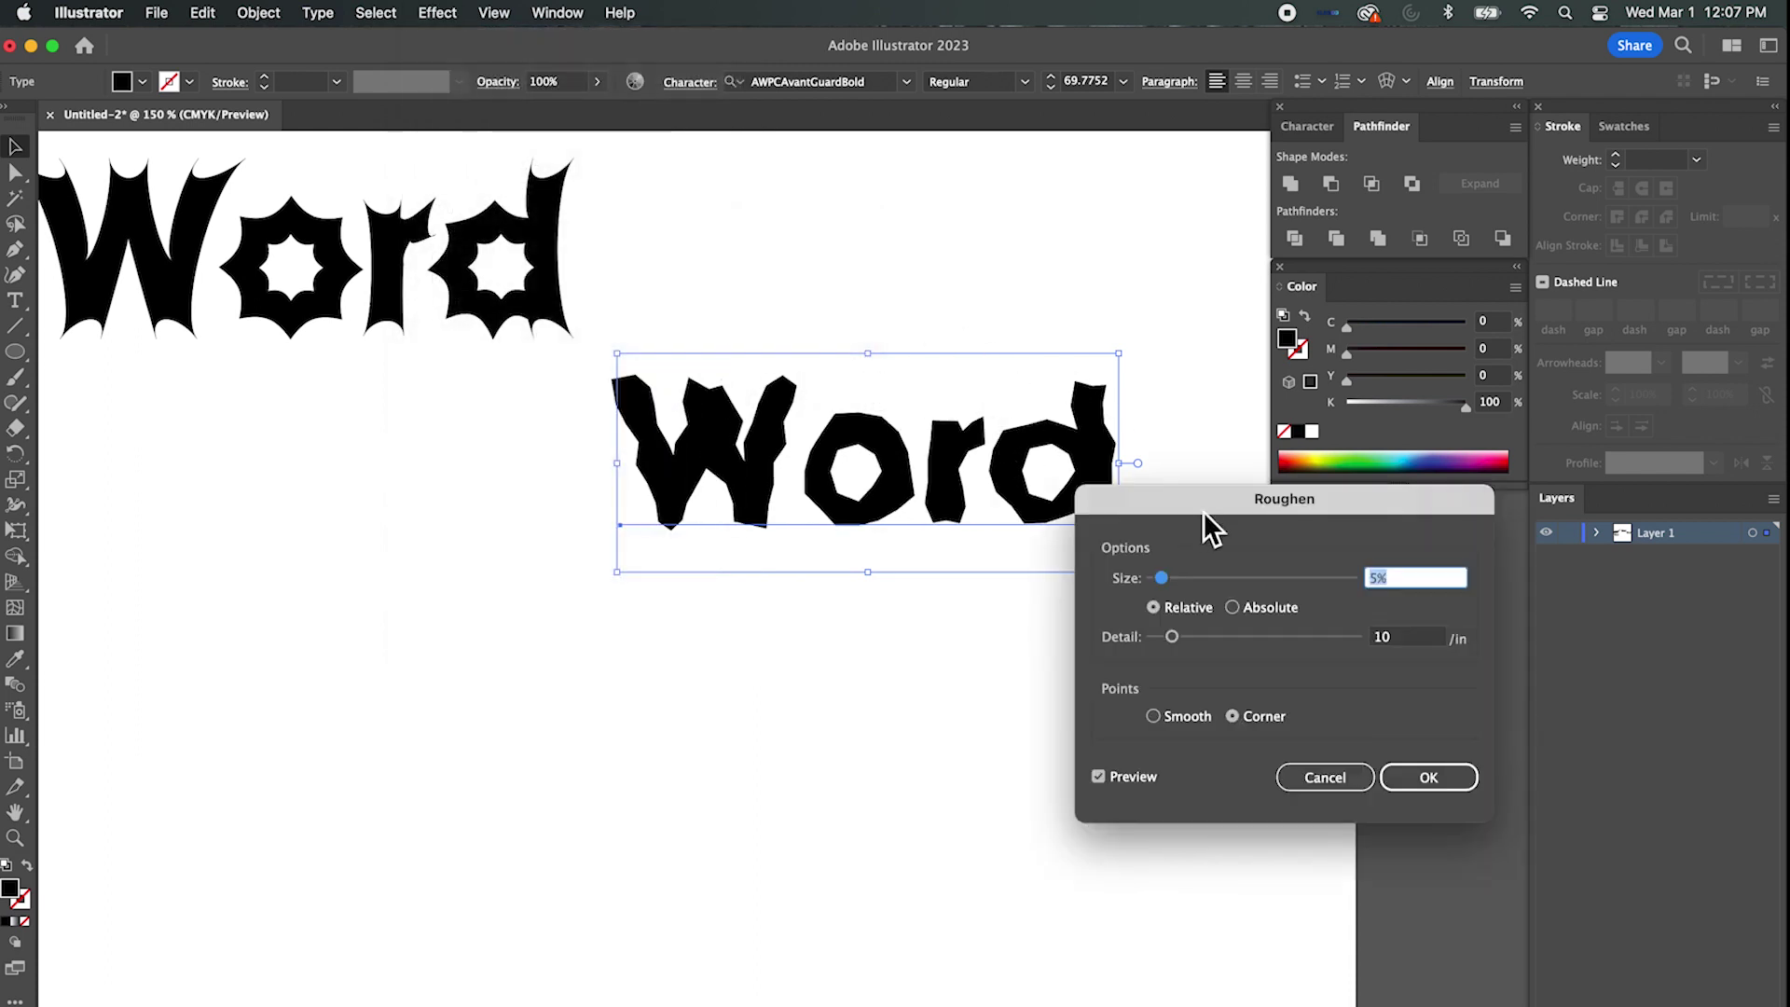
left_click_drag(1207, 506, 1297, 417)
left_click_drag(1254, 500, 1258, 496)
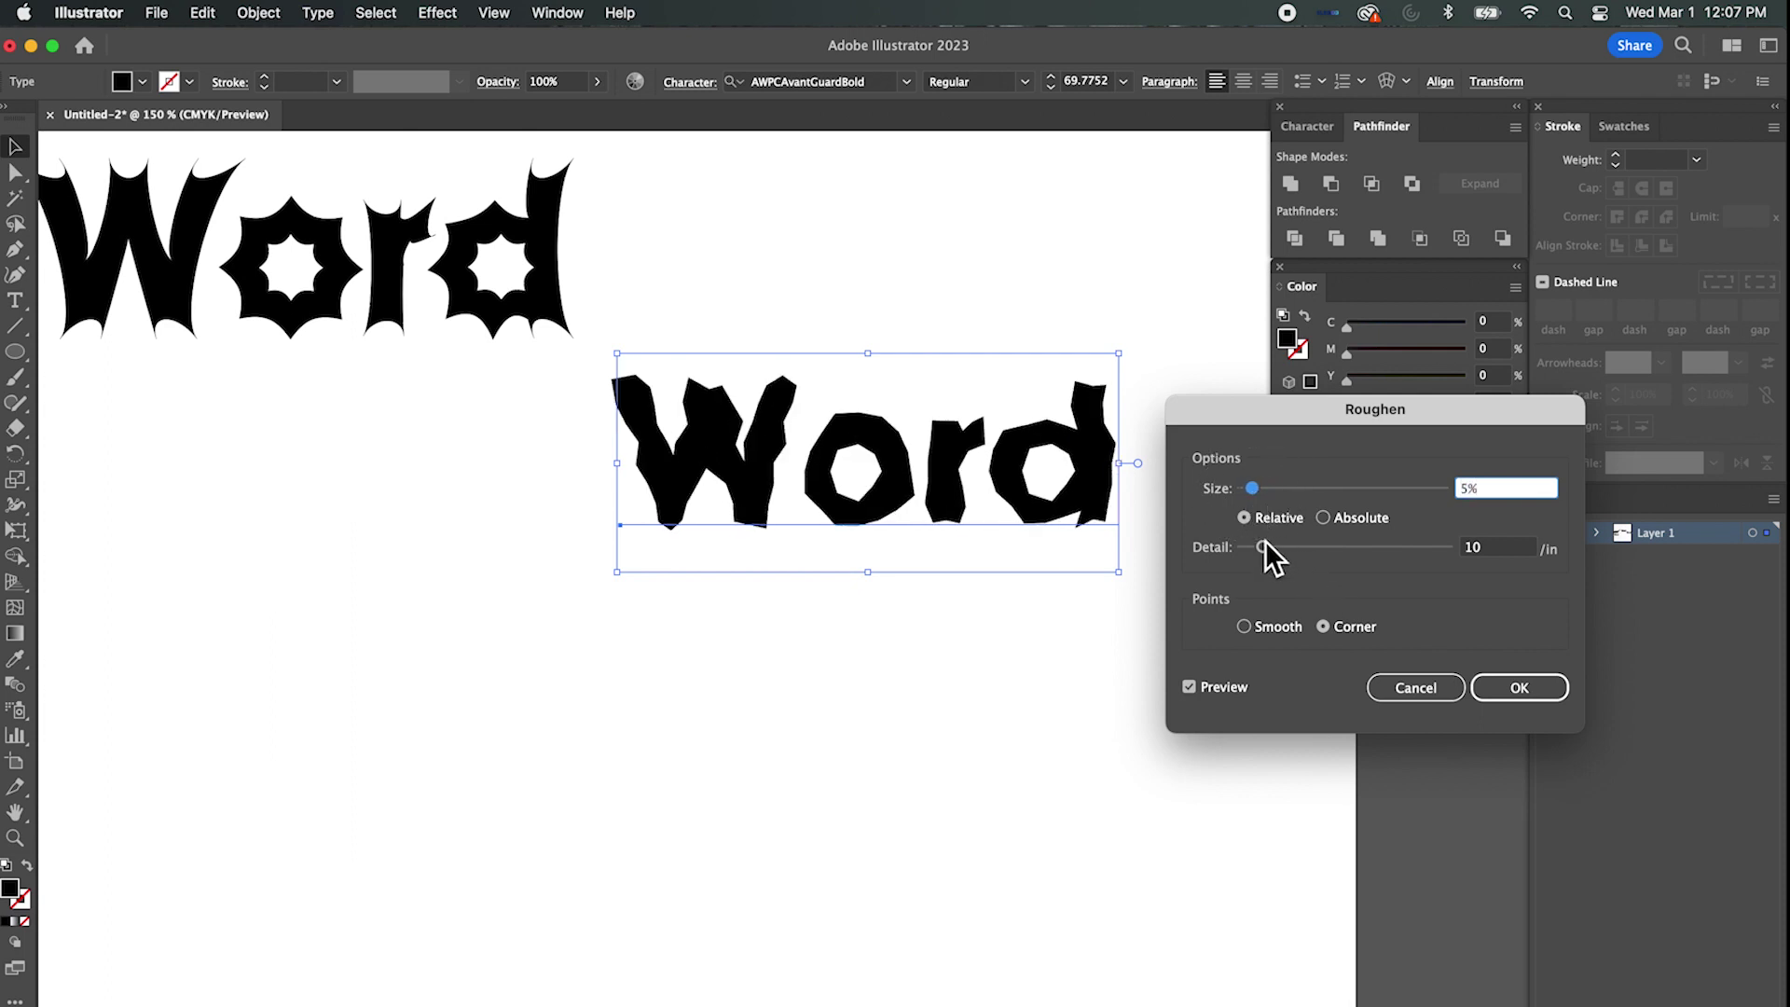
Compare the Absolute and Relative size options of the Roughen effect, ending on Relative.
left_click(1324, 524)
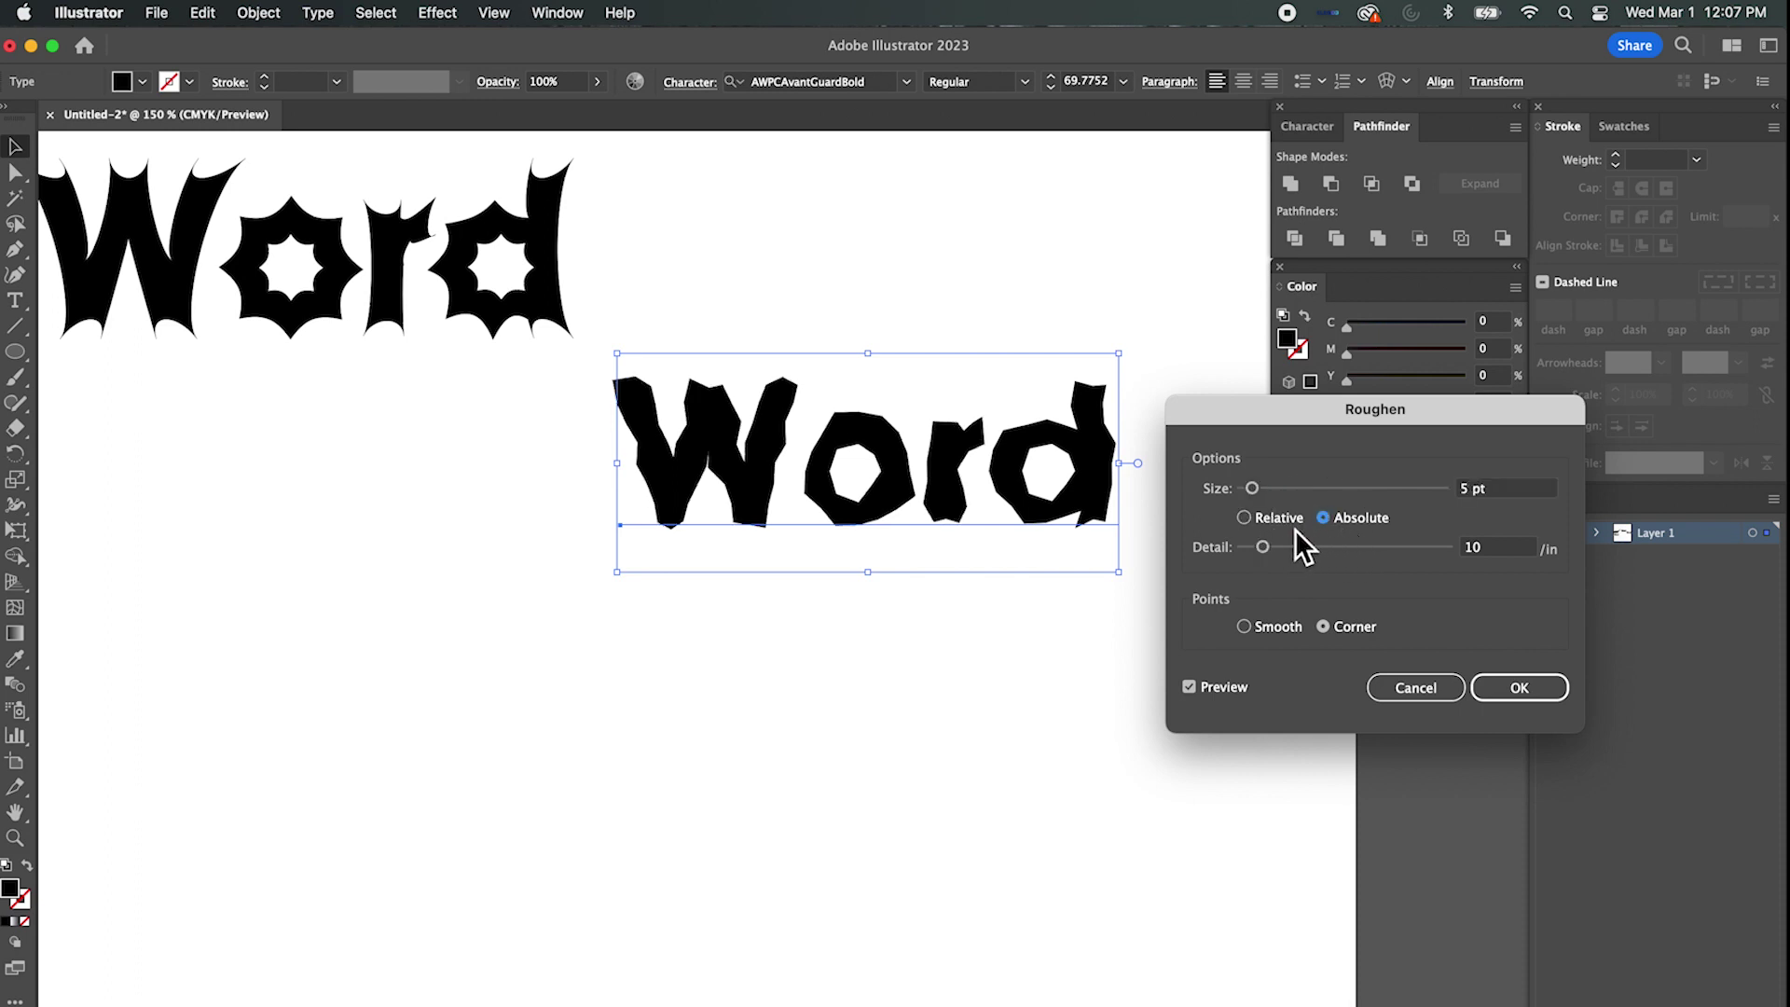
left_click(1247, 520)
left_click(1325, 518)
left_click(1247, 520)
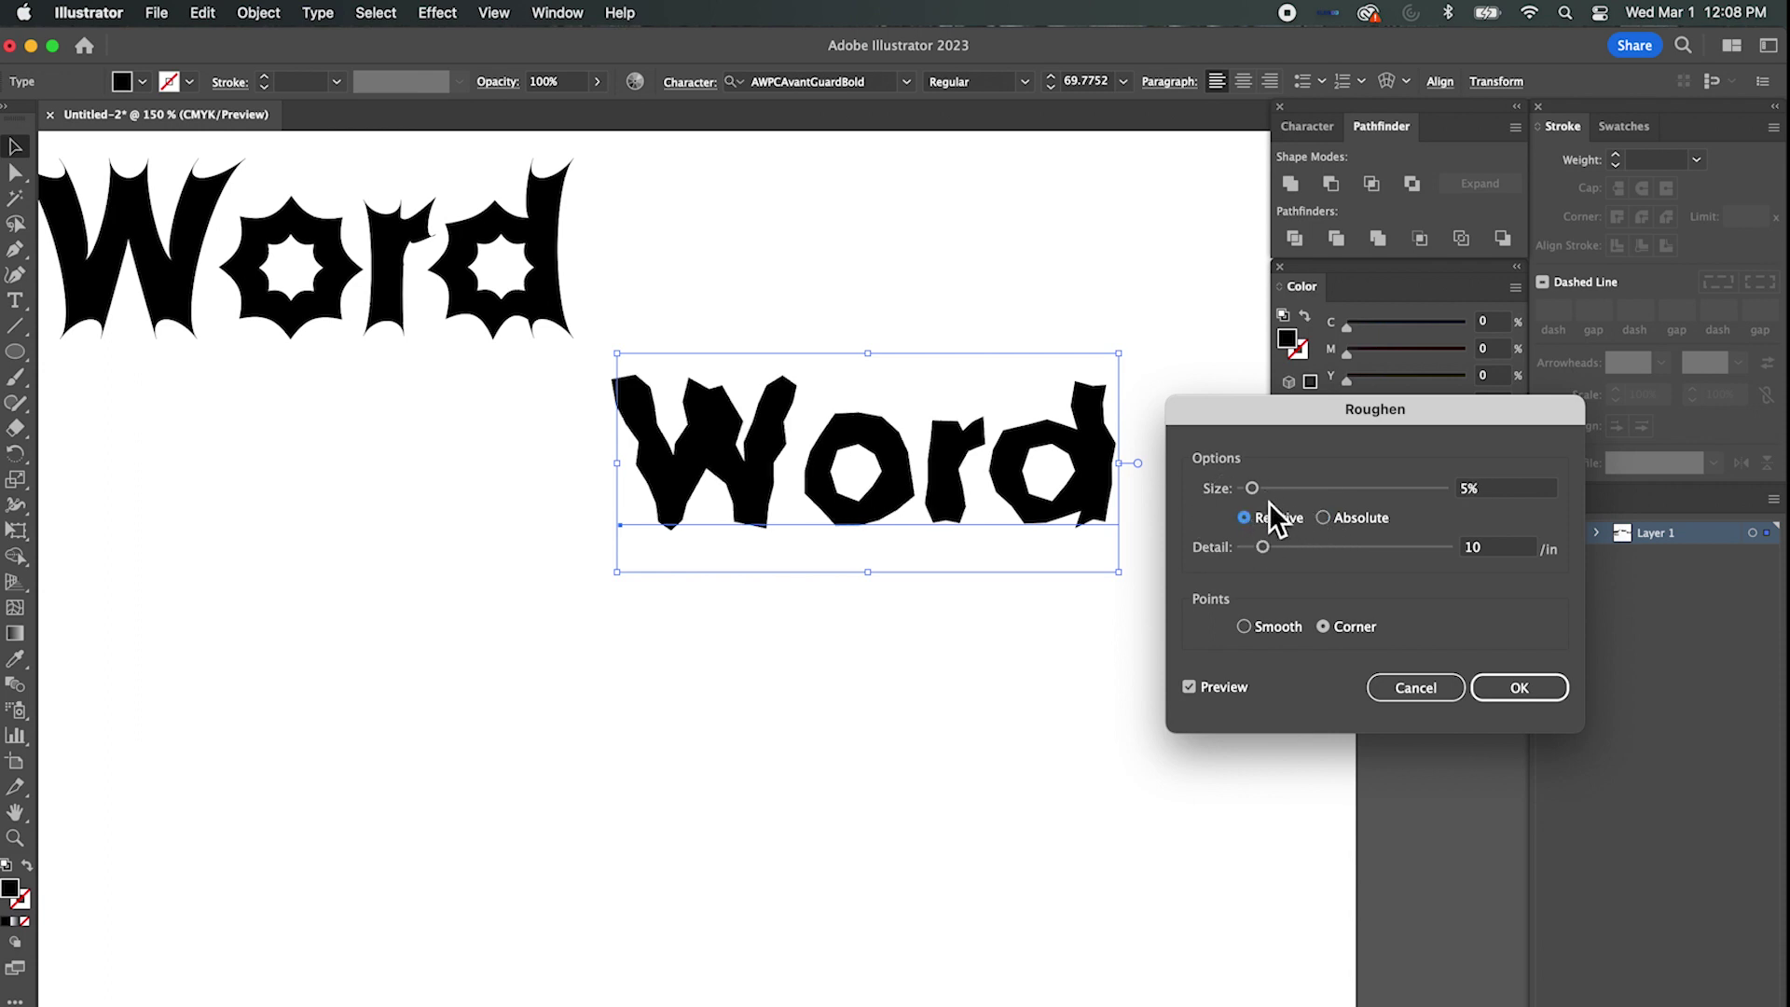
Try the Roughen effect with corner points, a relative size of 6% and a detail of 22 per inch.
left_click_drag(1273, 550, 1298, 550)
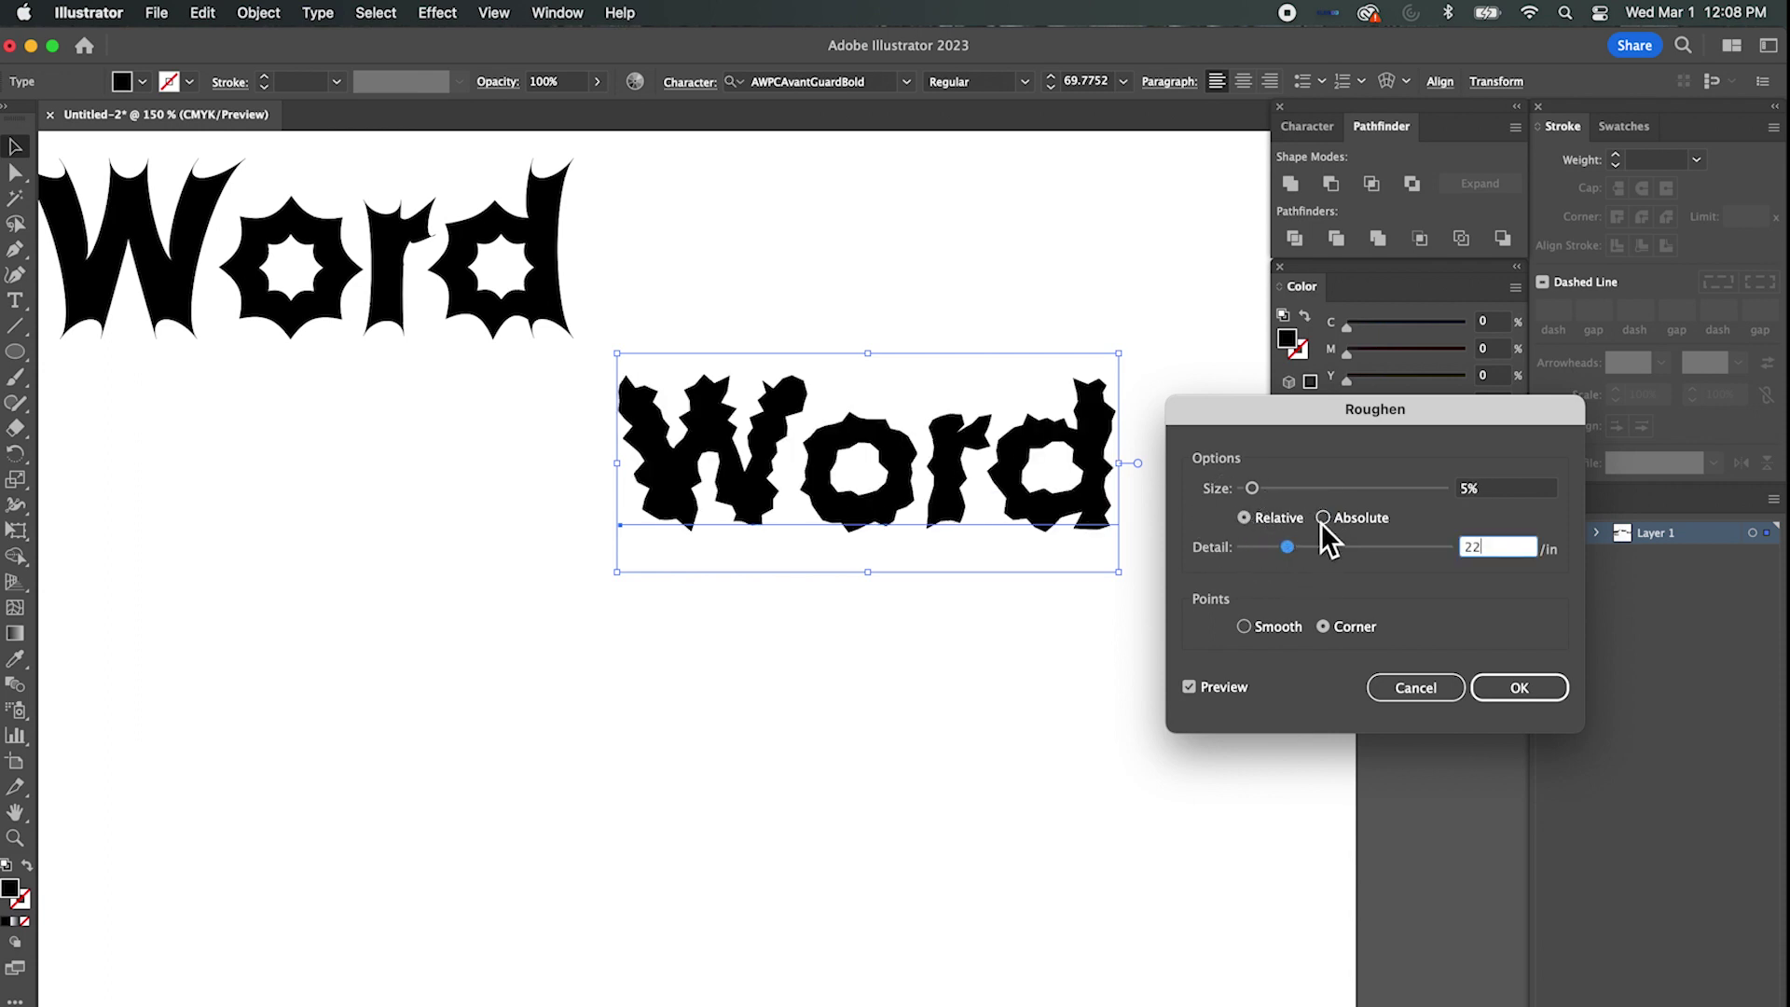
left_click(1324, 520)
left_click(1255, 523)
left_click(1324, 520)
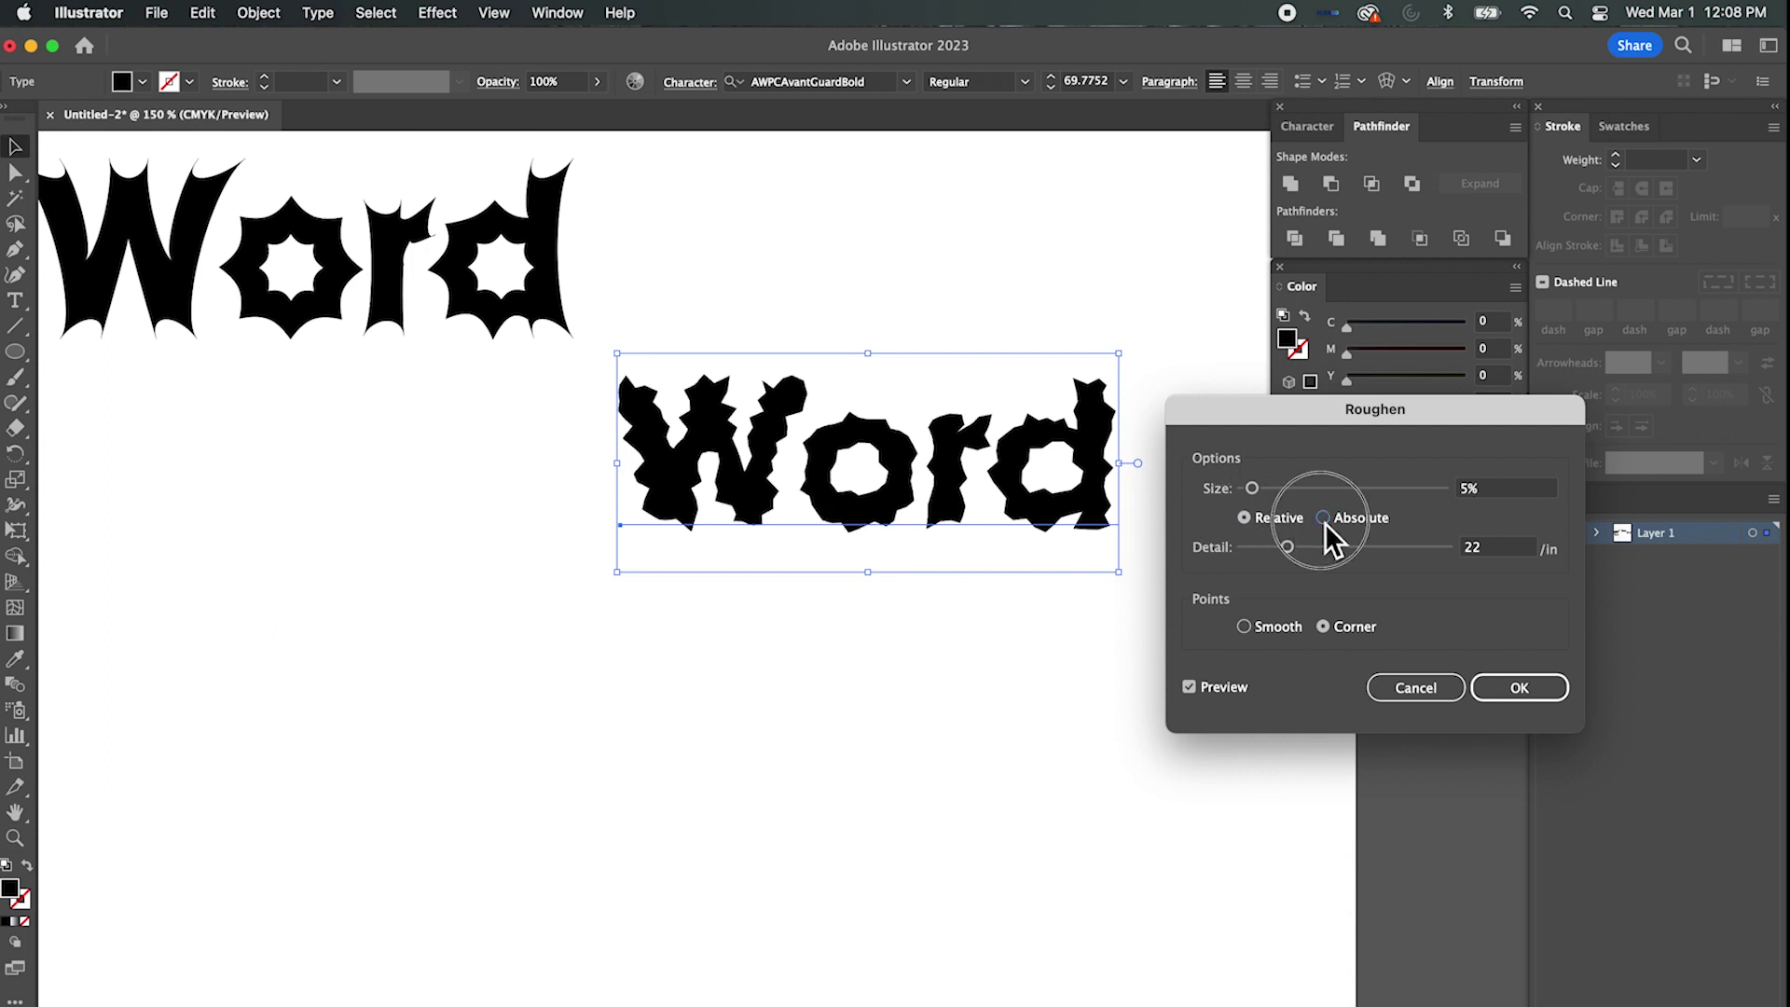
left_click(1249, 520)
left_click_drag(1278, 551, 1294, 548)
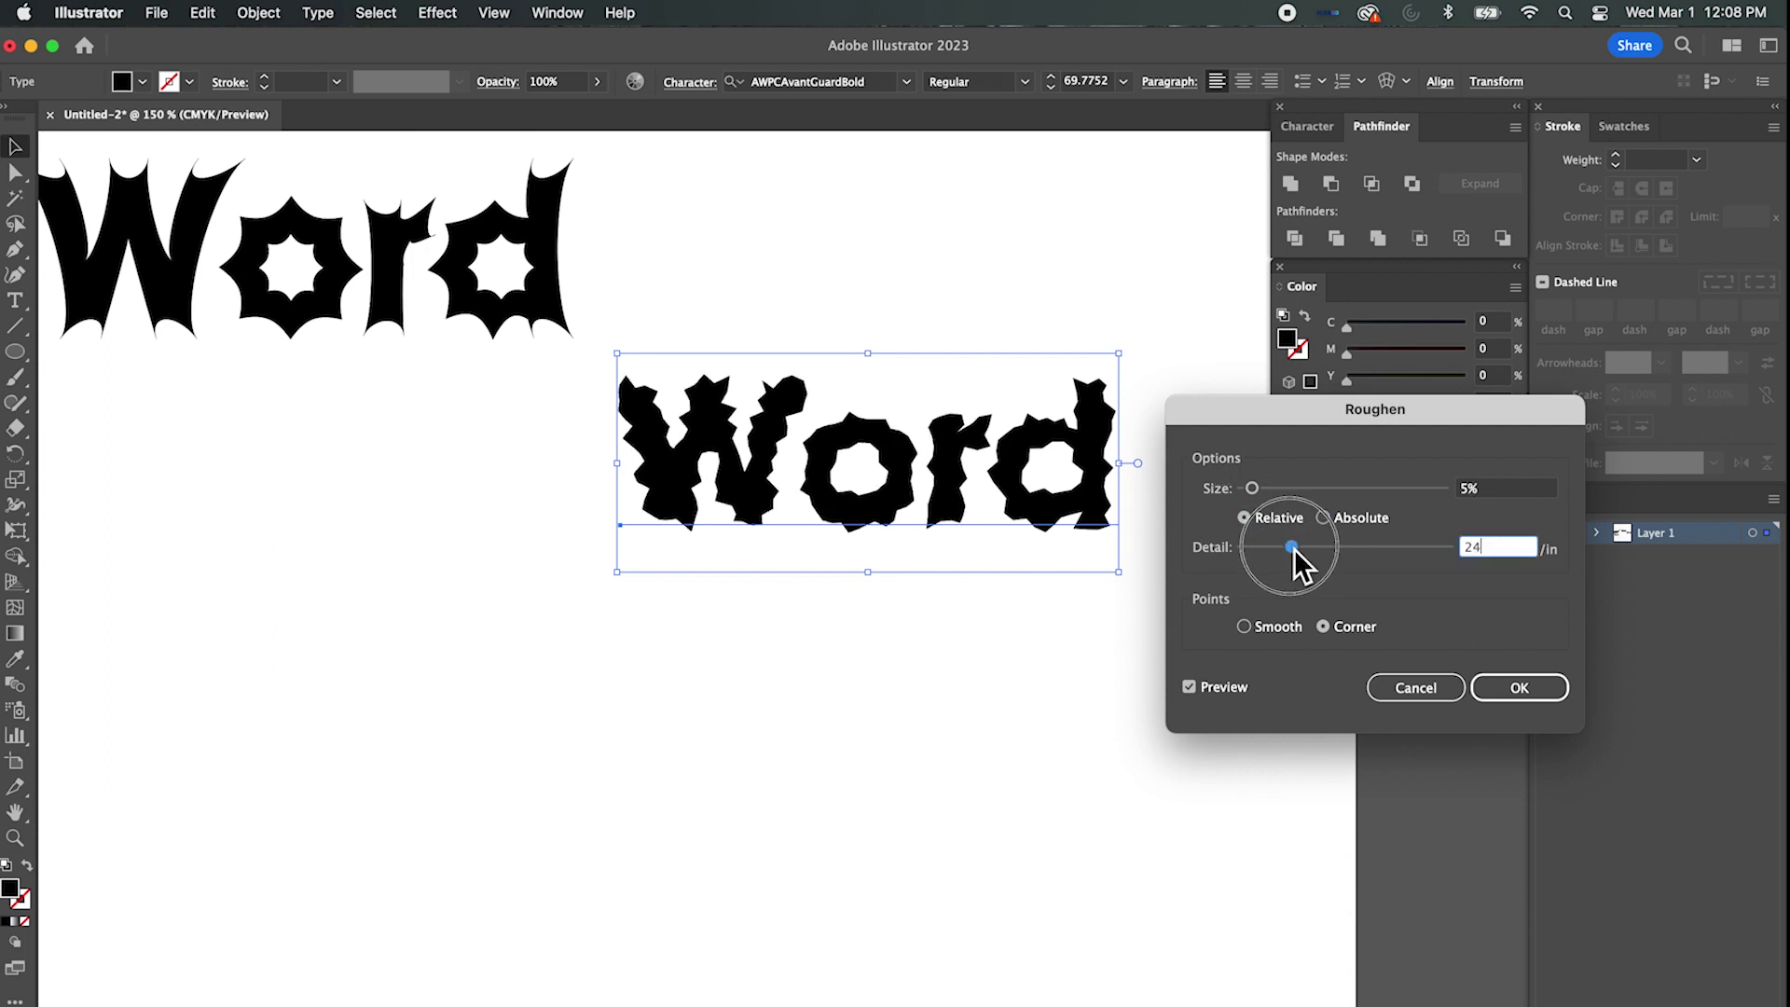
mouse_move(1268, 486)
left_mouse_down()
mouse_move(1292, 488)
mouse_move(1253, 490)
left_mouse_up()
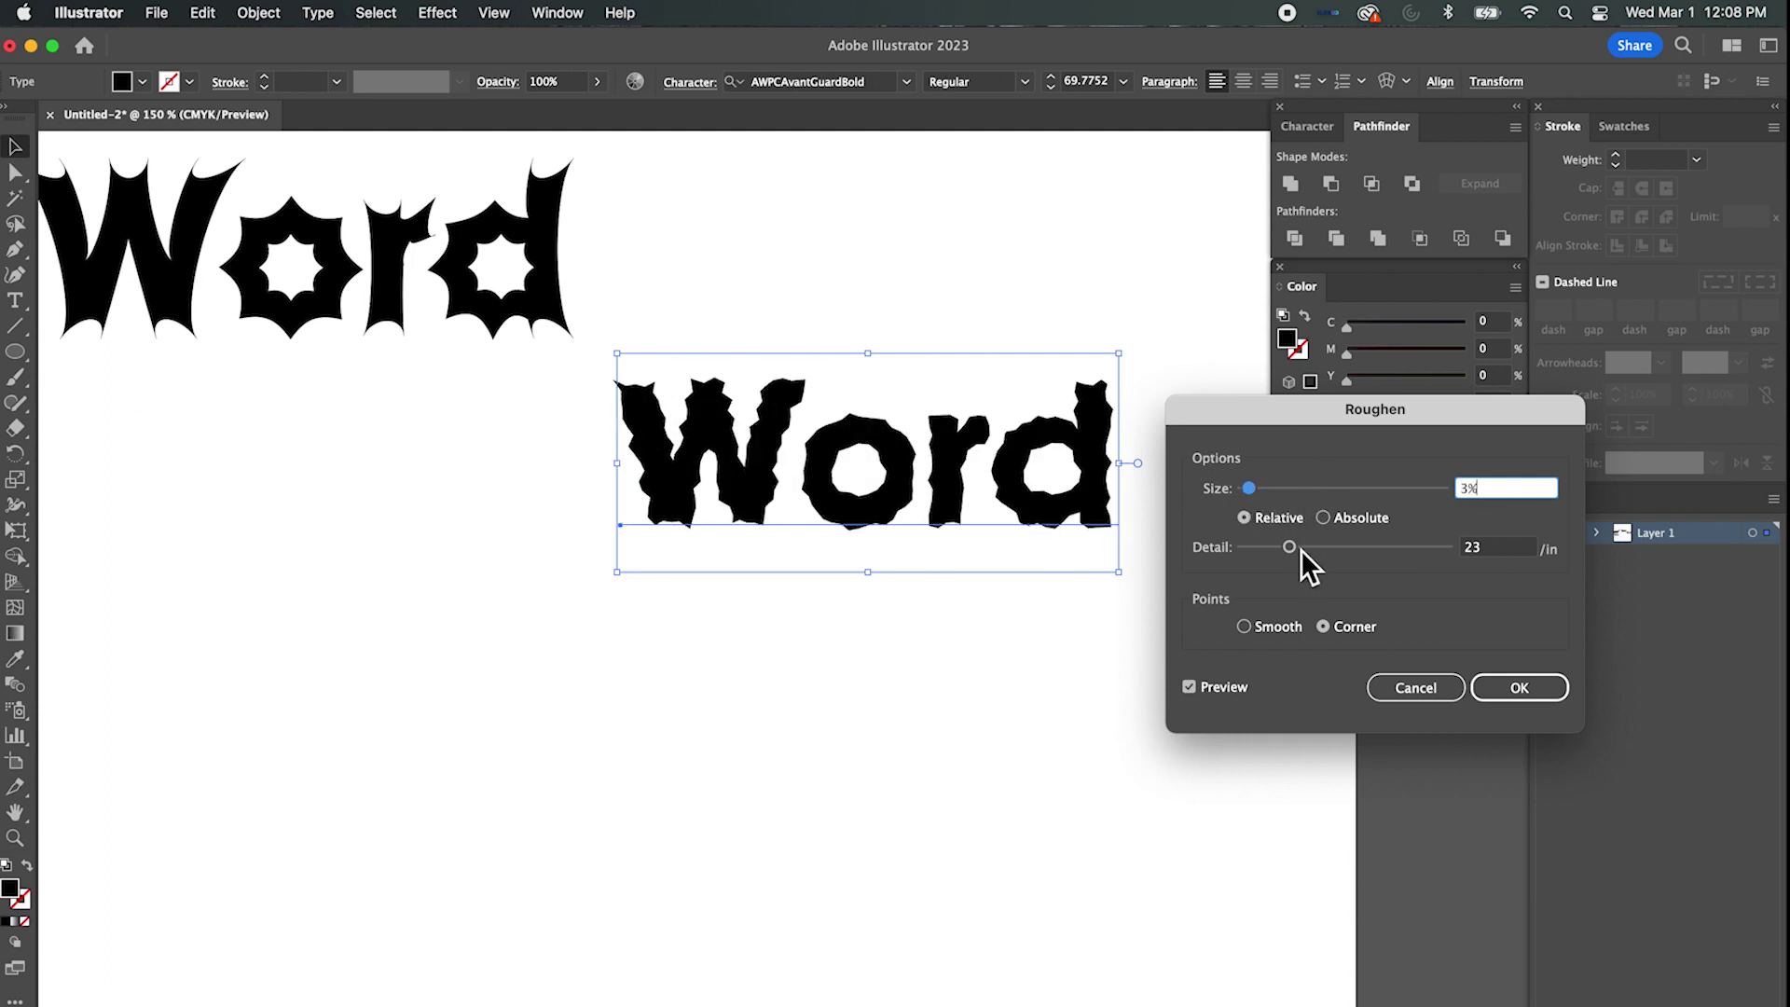
mouse_move(1290, 547)
left_mouse_down()
mouse_move(1257, 550)
mouse_move(1266, 492)
mouse_move(1283, 492)
mouse_move(1257, 495)
mouse_move(1266, 548)
mouse_move(1294, 547)
left_mouse_up()
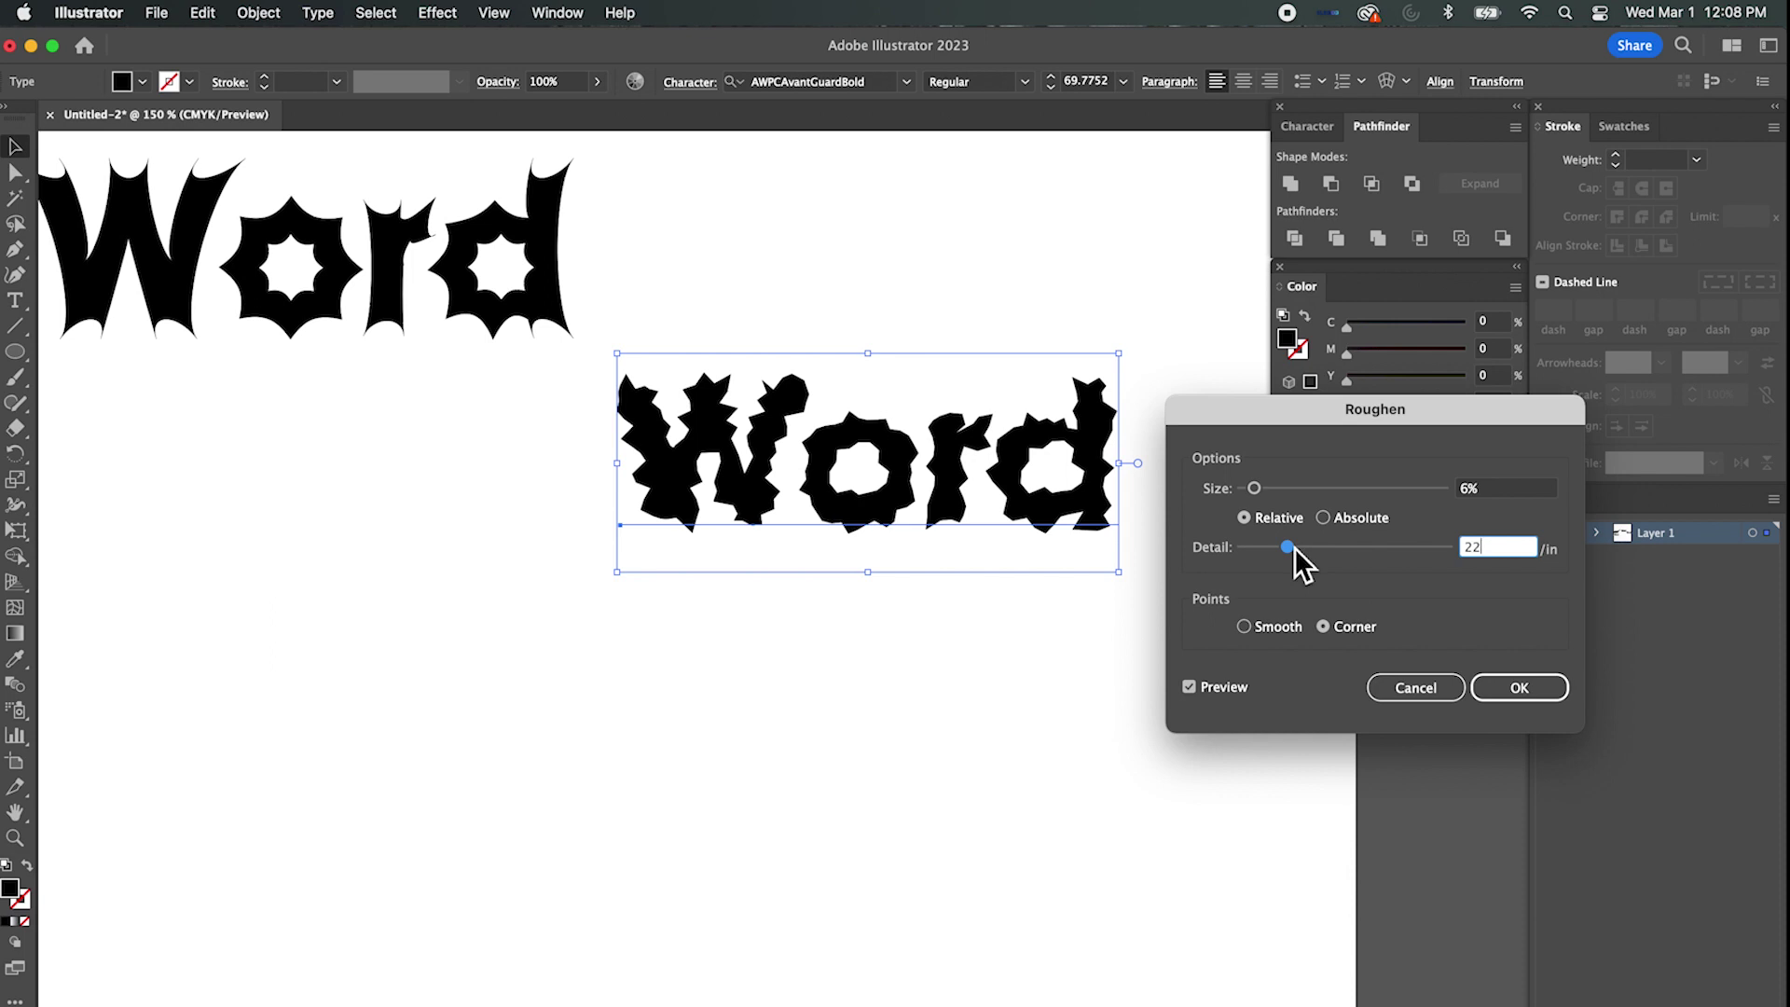
Apply the Roughen effect with smooth points, 6% relative size and 11 per inch detail, and move the word up beside the puckered one.
left_click(1249, 625)
left_click_drag(1285, 547, 1258, 548)
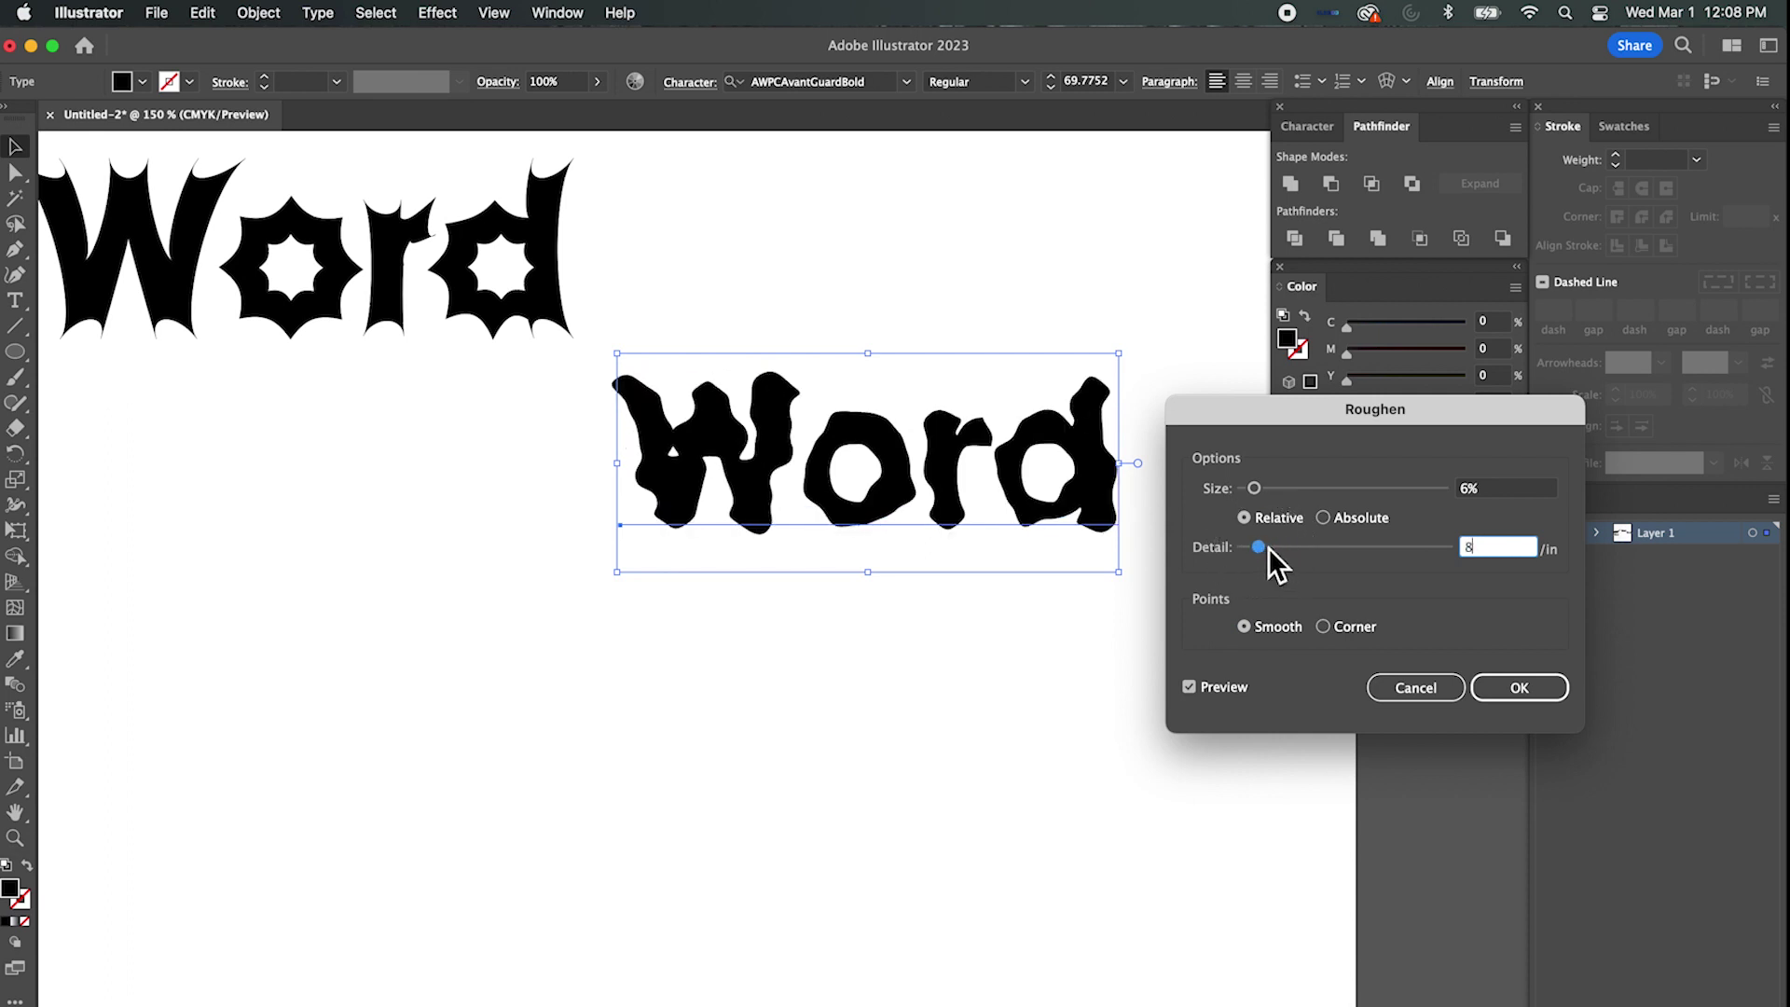
left_click_drag(1254, 488, 1274, 552)
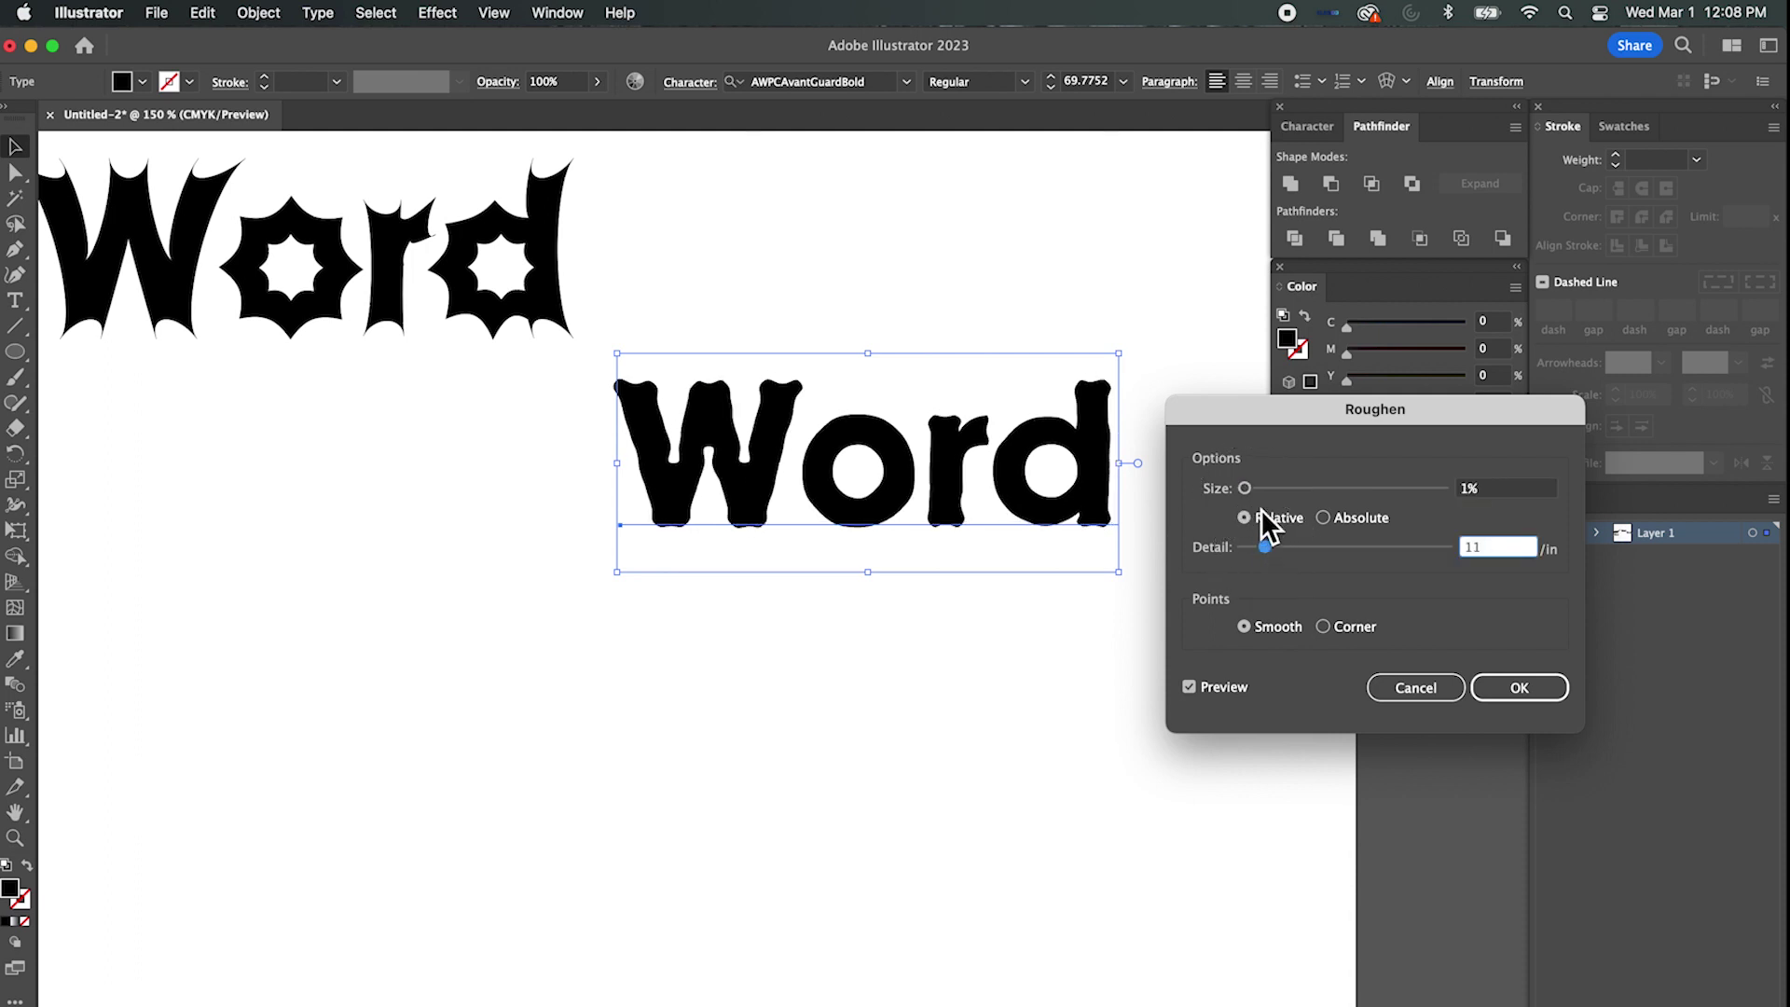
left_click_drag(1255, 490, 1263, 490)
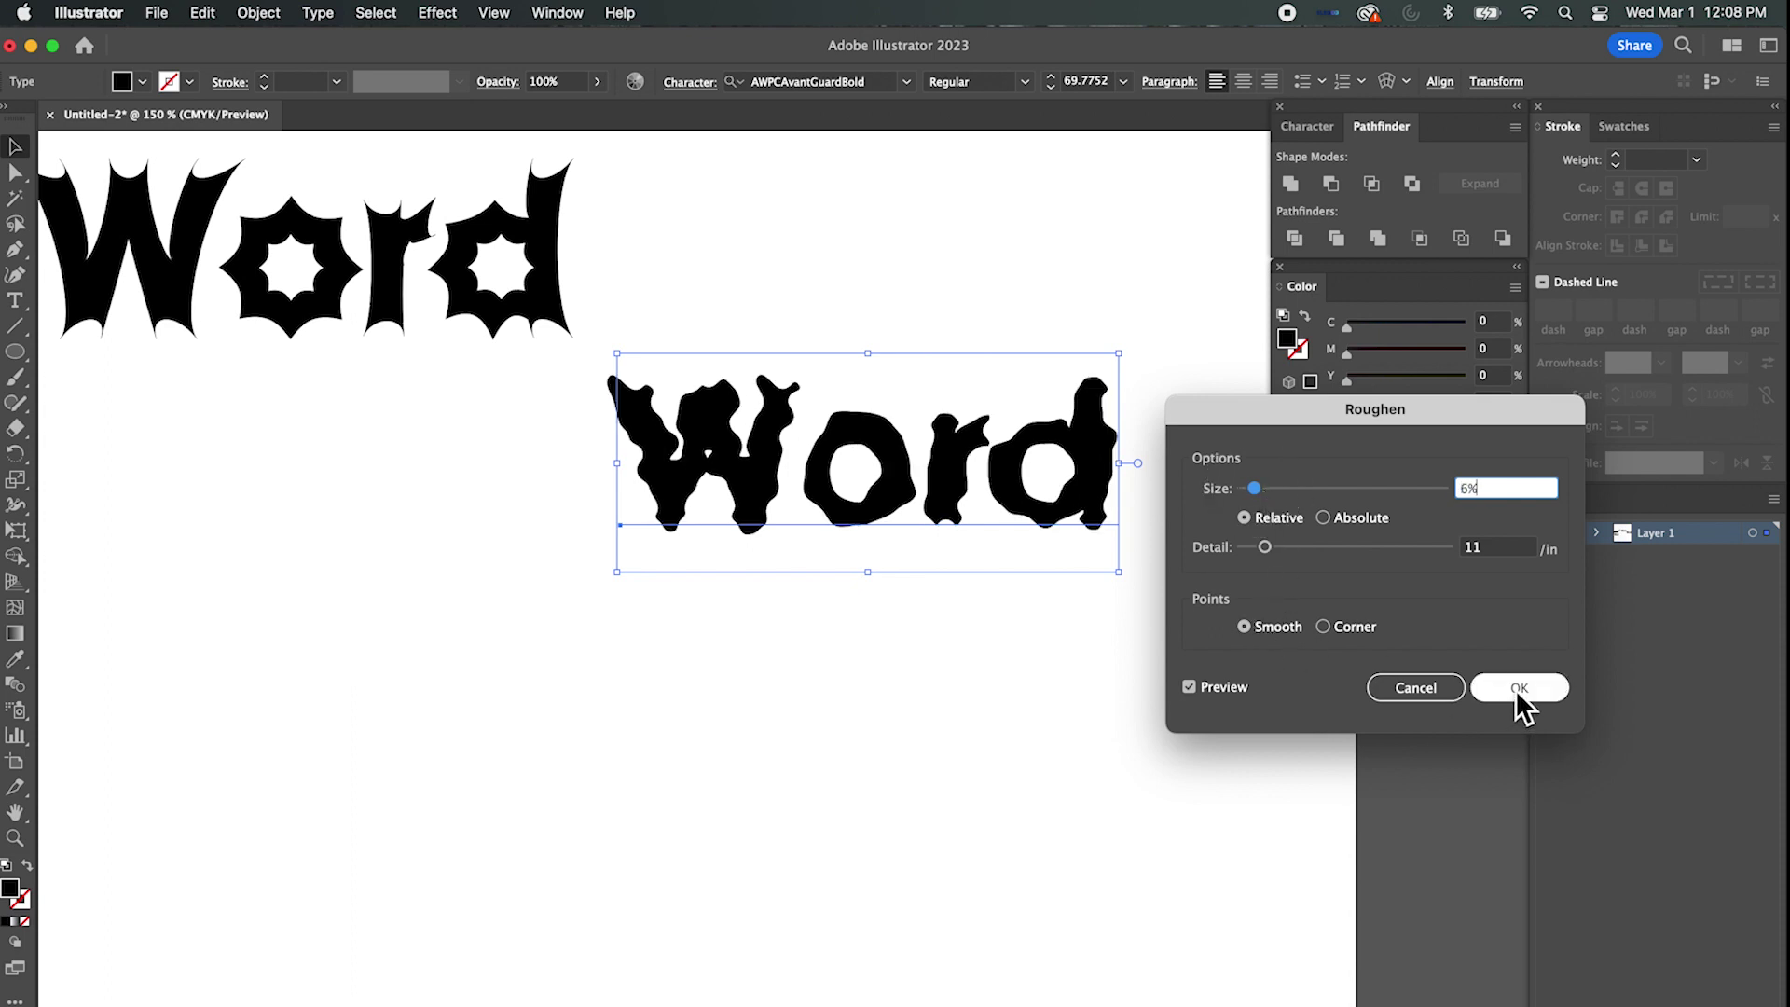
left_click(1478, 684)
left_click_drag(919, 435, 915, 364)
left_click(702, 472)
Duplicate the remaining plain word, leaving one copy lower on the artboard and placing the other just below the gap between the distorted and puckered words.
scroll(939, 439, "left", 10)
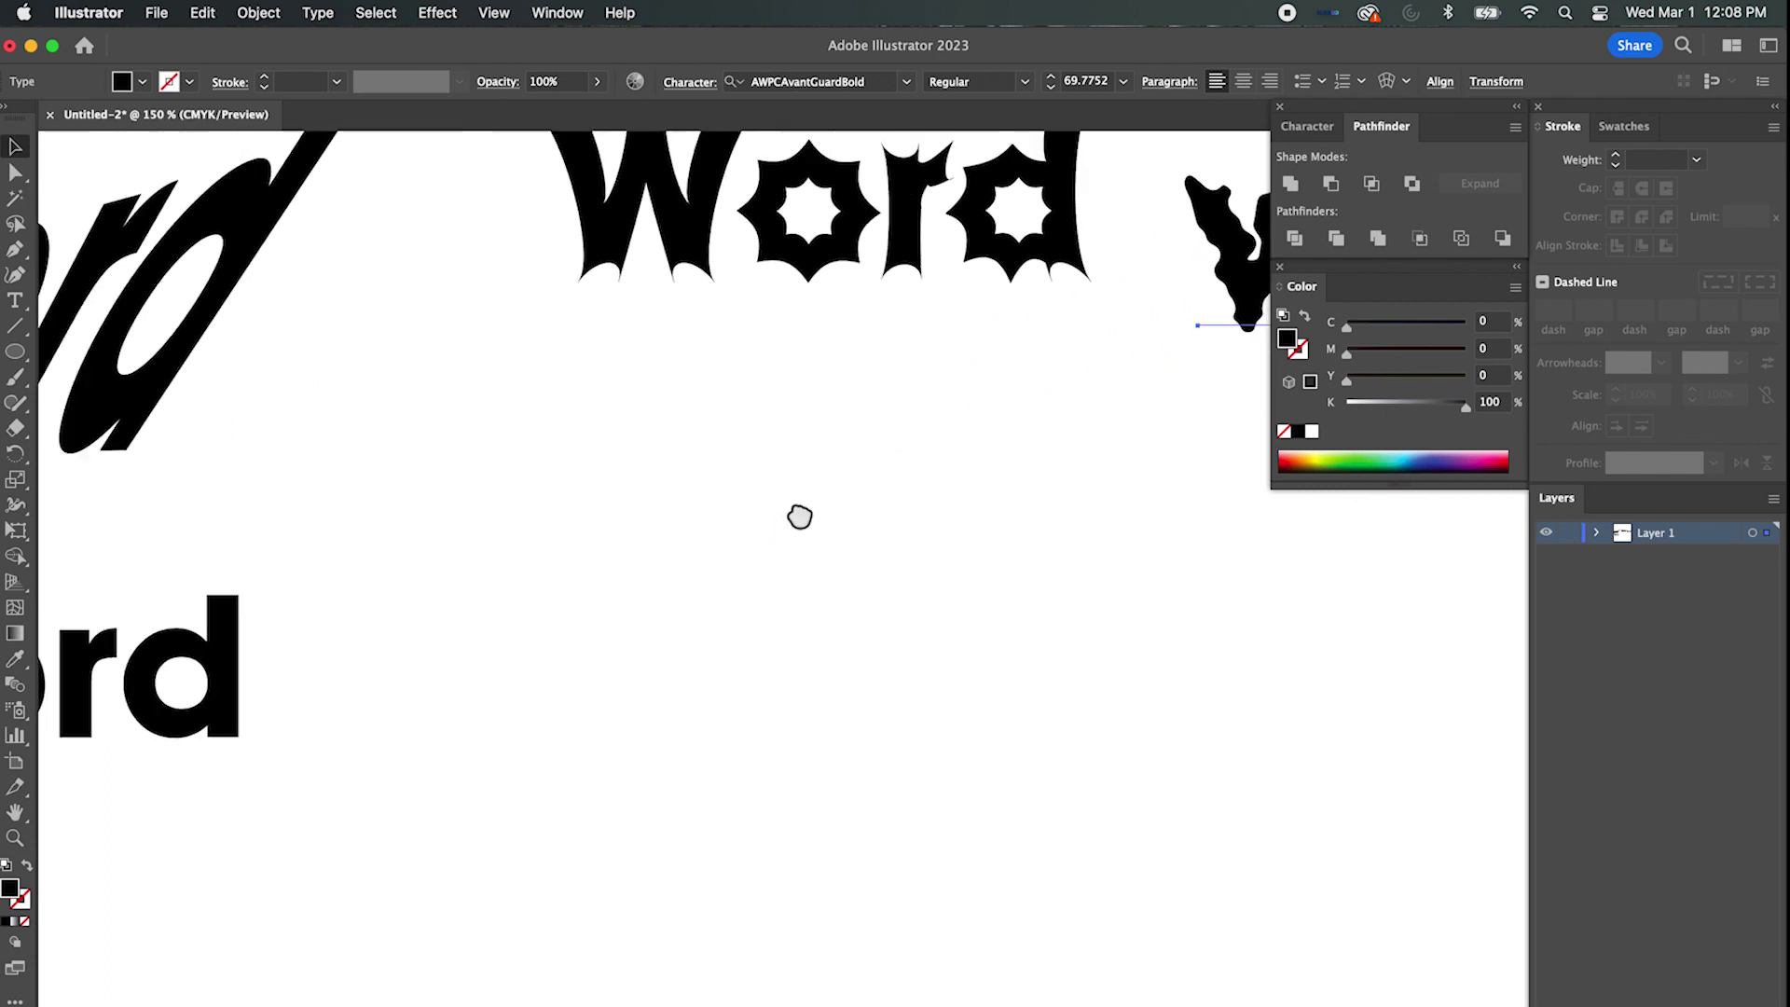
scroll(756, 553, "left", 5)
left_click(680, 590)
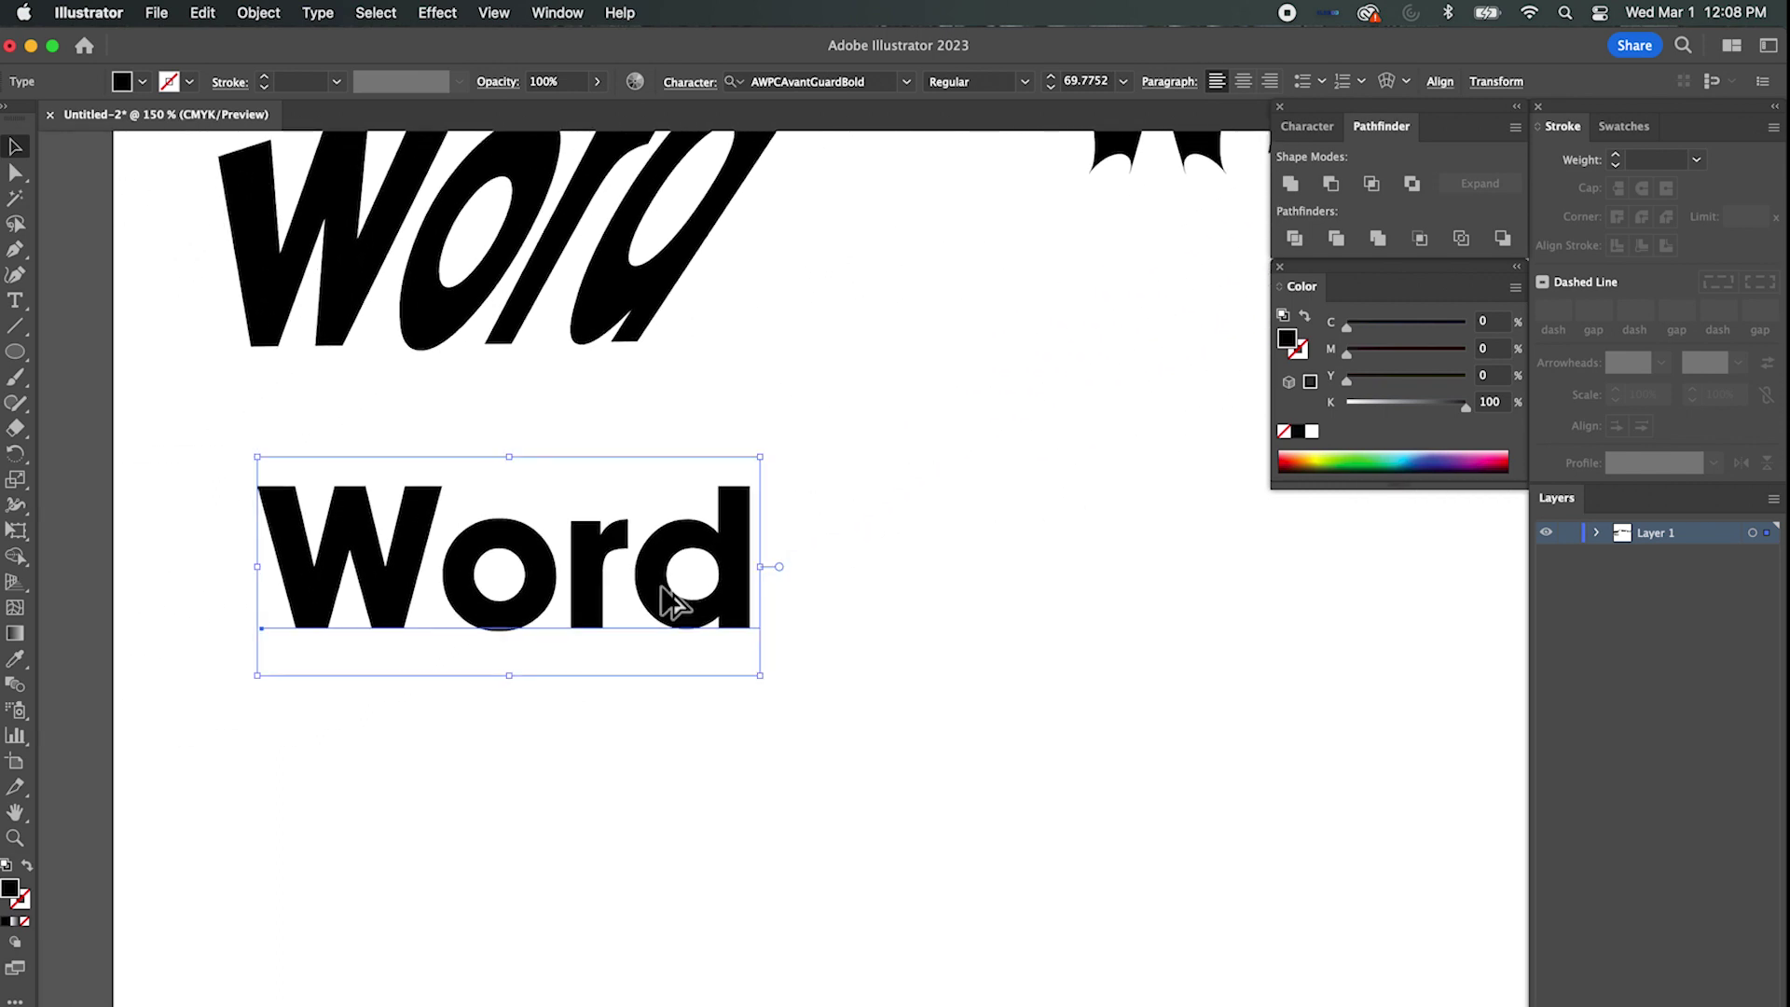
left_click_drag(685, 596, 1047, 839)
left_click_drag(739, 583, 1211, 420)
scroll(999, 627, "up", 4)
scroll(998, 627, "right", 2)
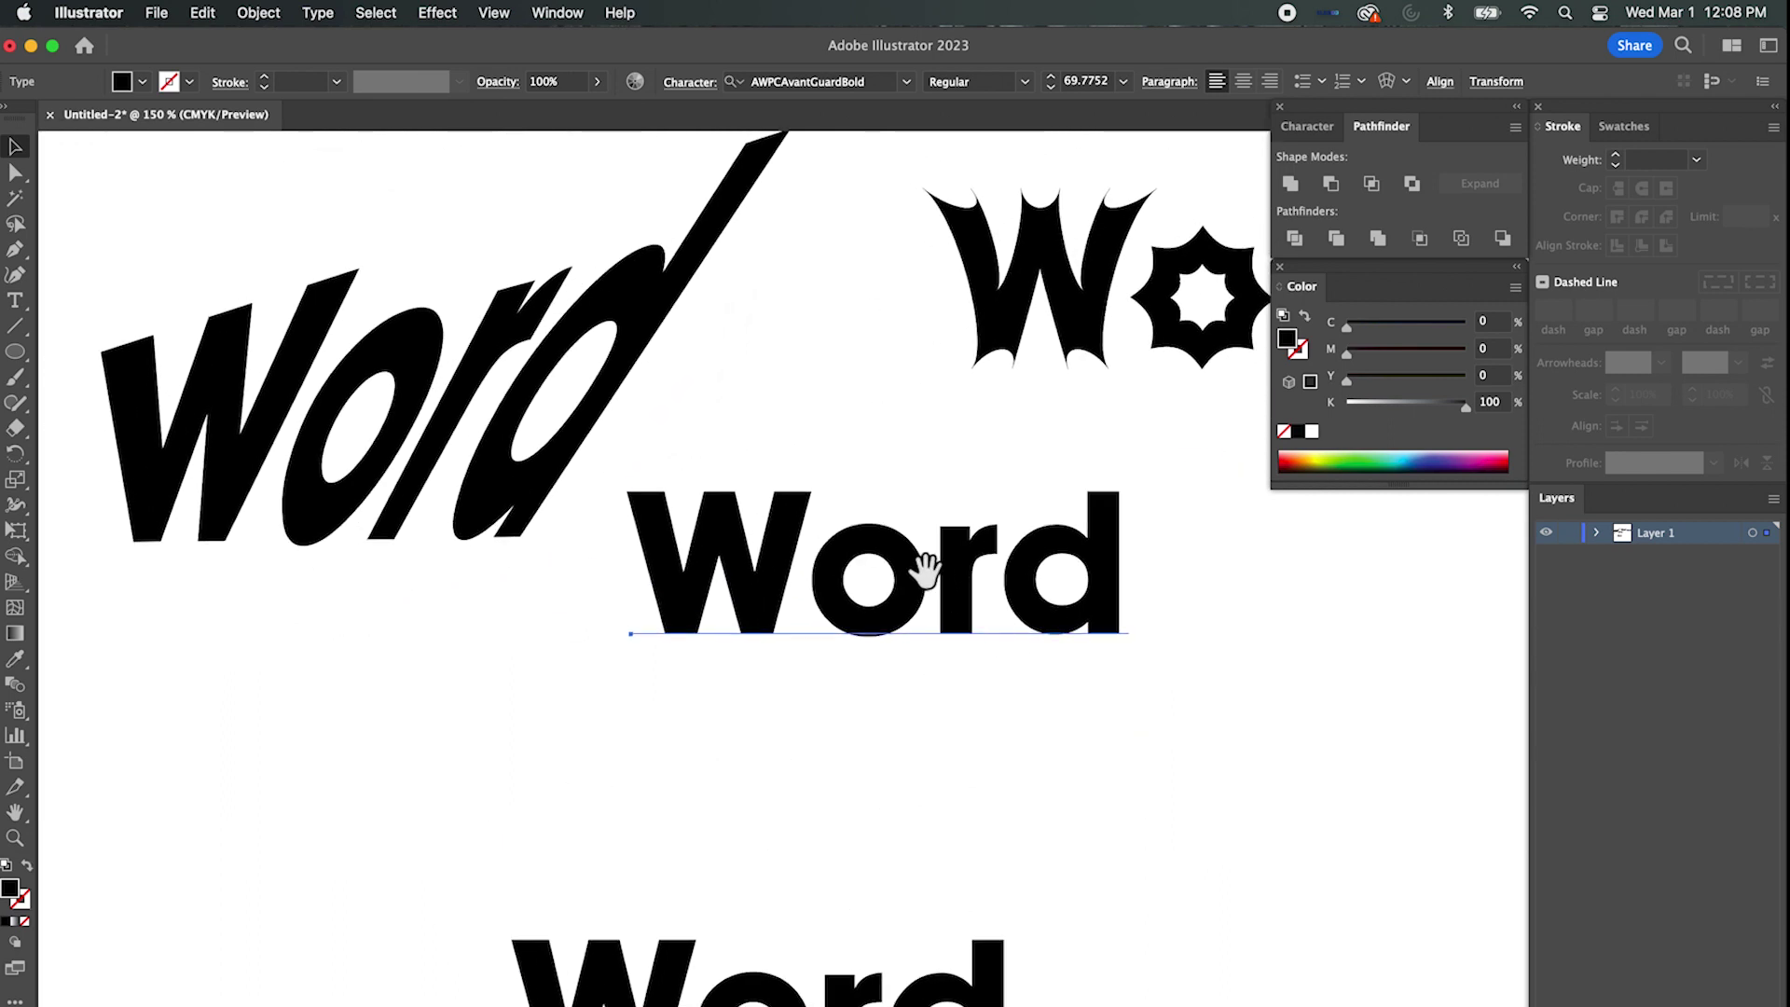
left_click_drag(911, 583, 997, 583)
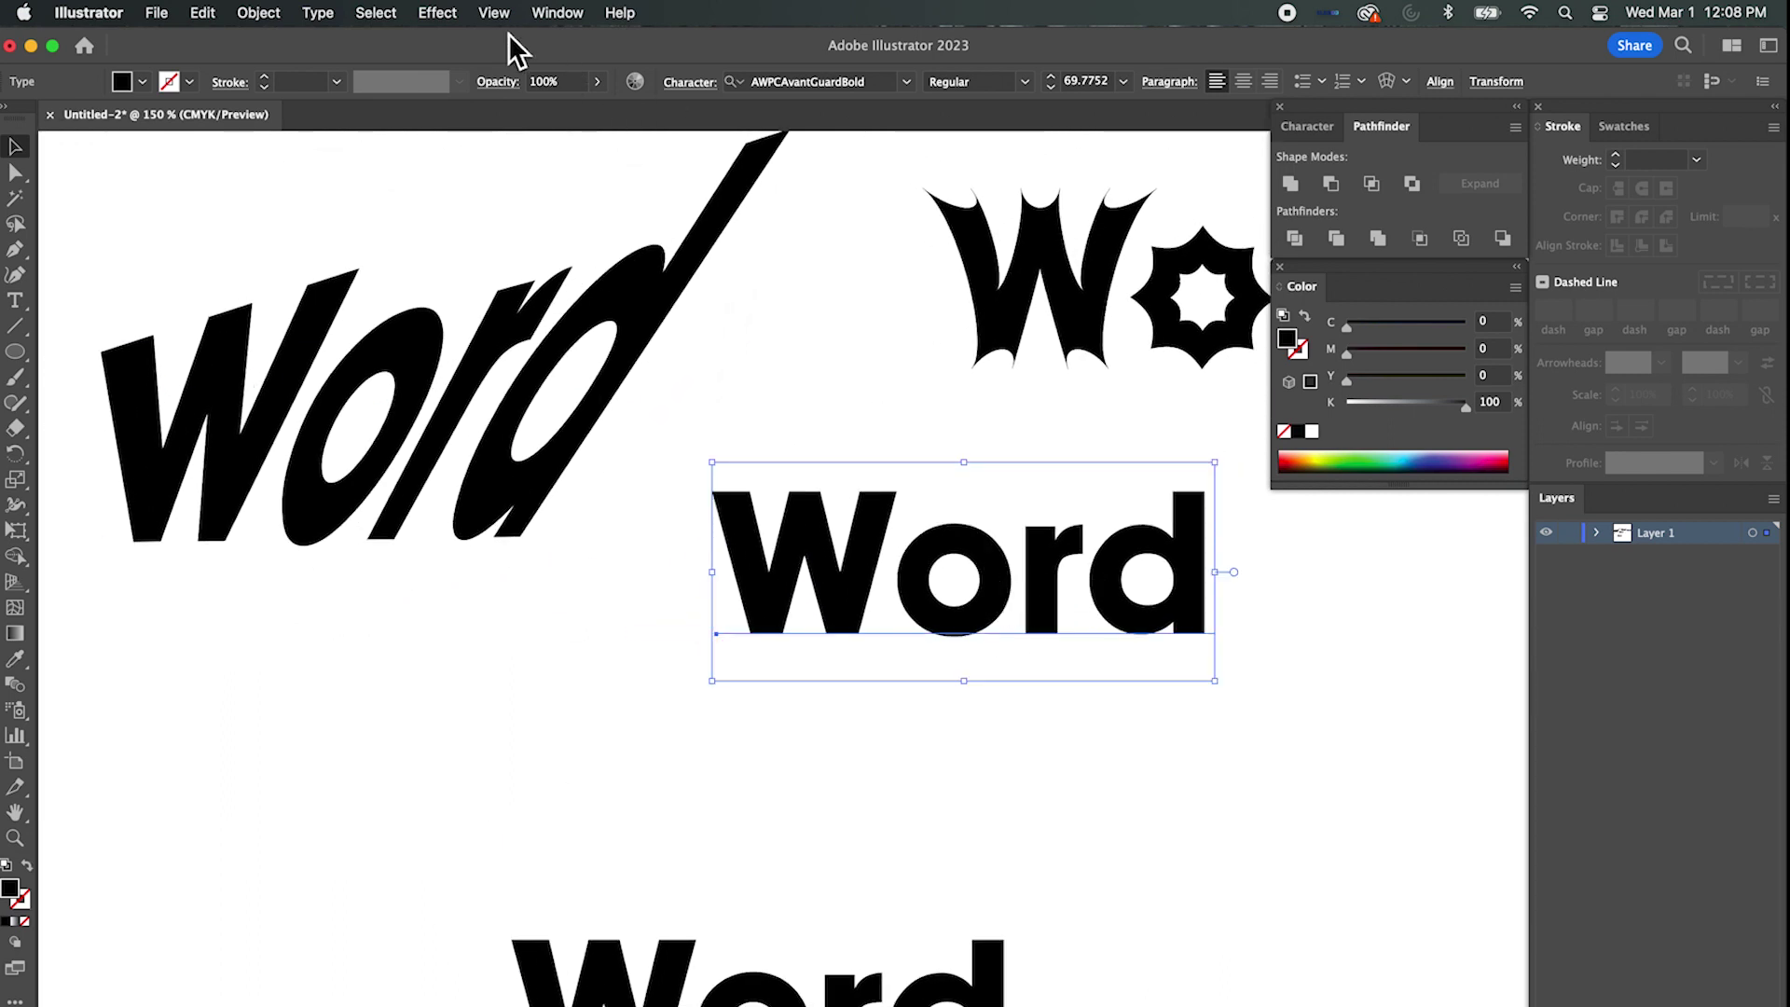
Set up a Transform effect on the selected word with 79% by 95% scale, −4 pt horizontal and 19 pt vertical move, and 52° rotation.
left_click(509, 22)
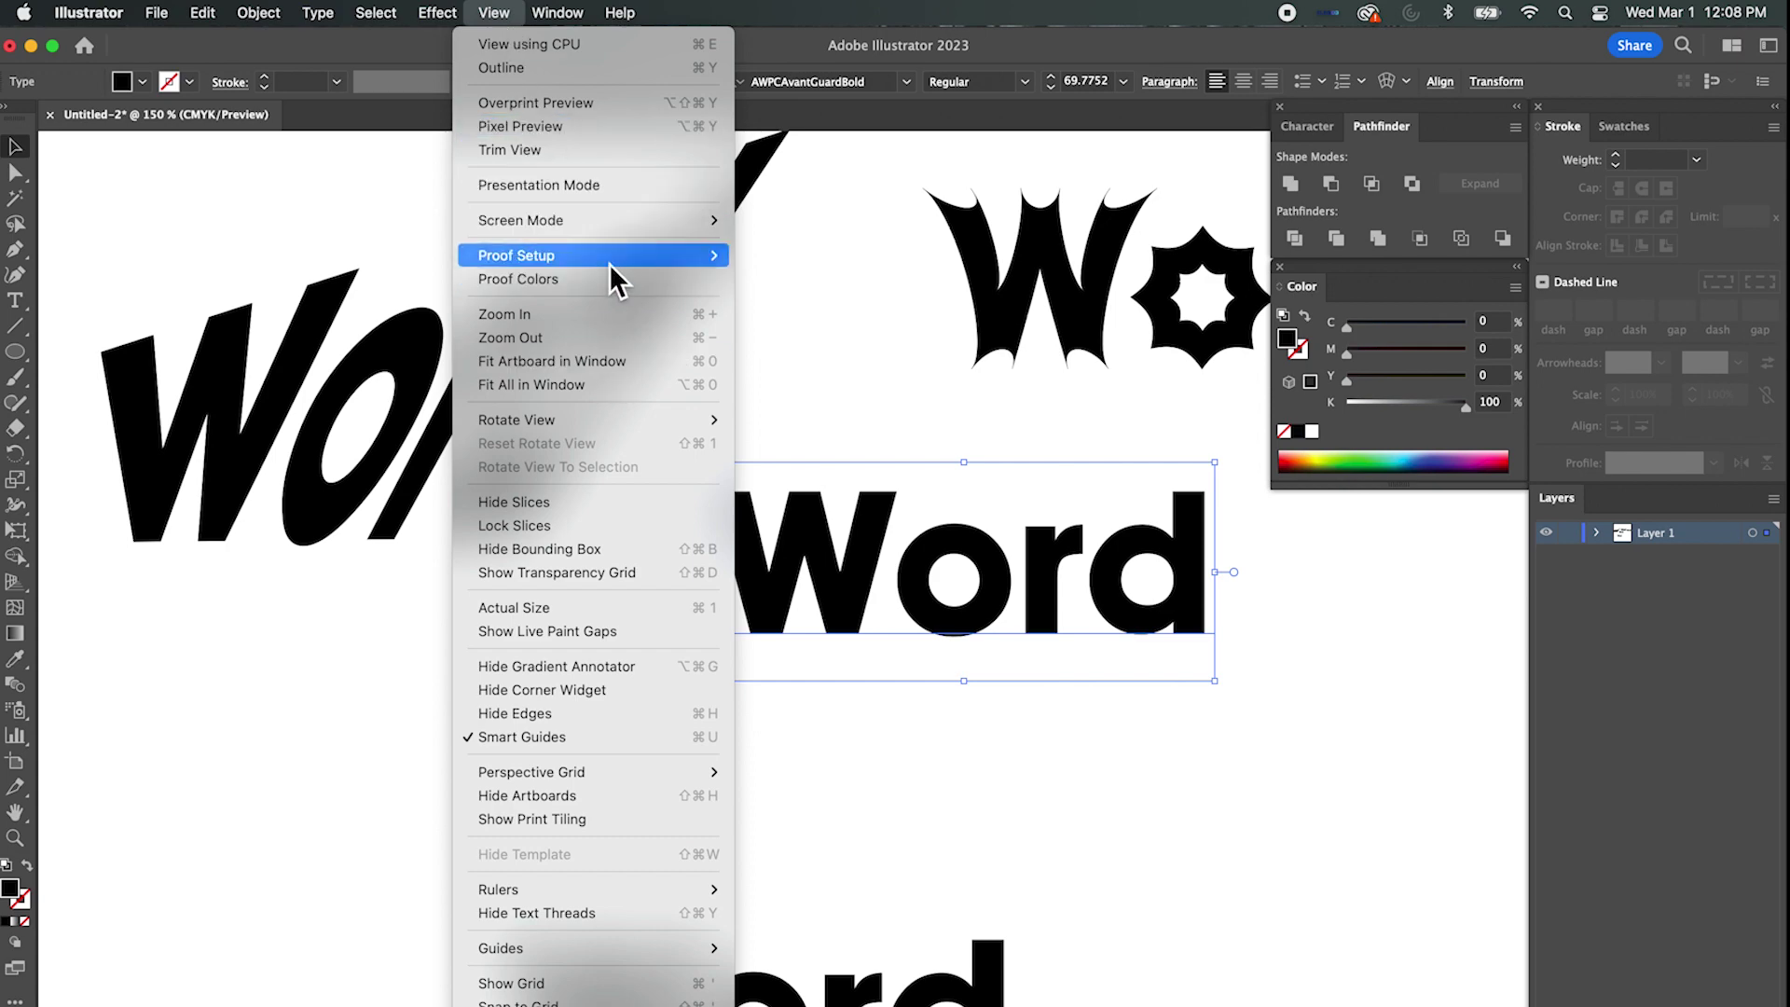
left_click(494, 13)
left_click(494, 13)
mouse_move(448, 24)
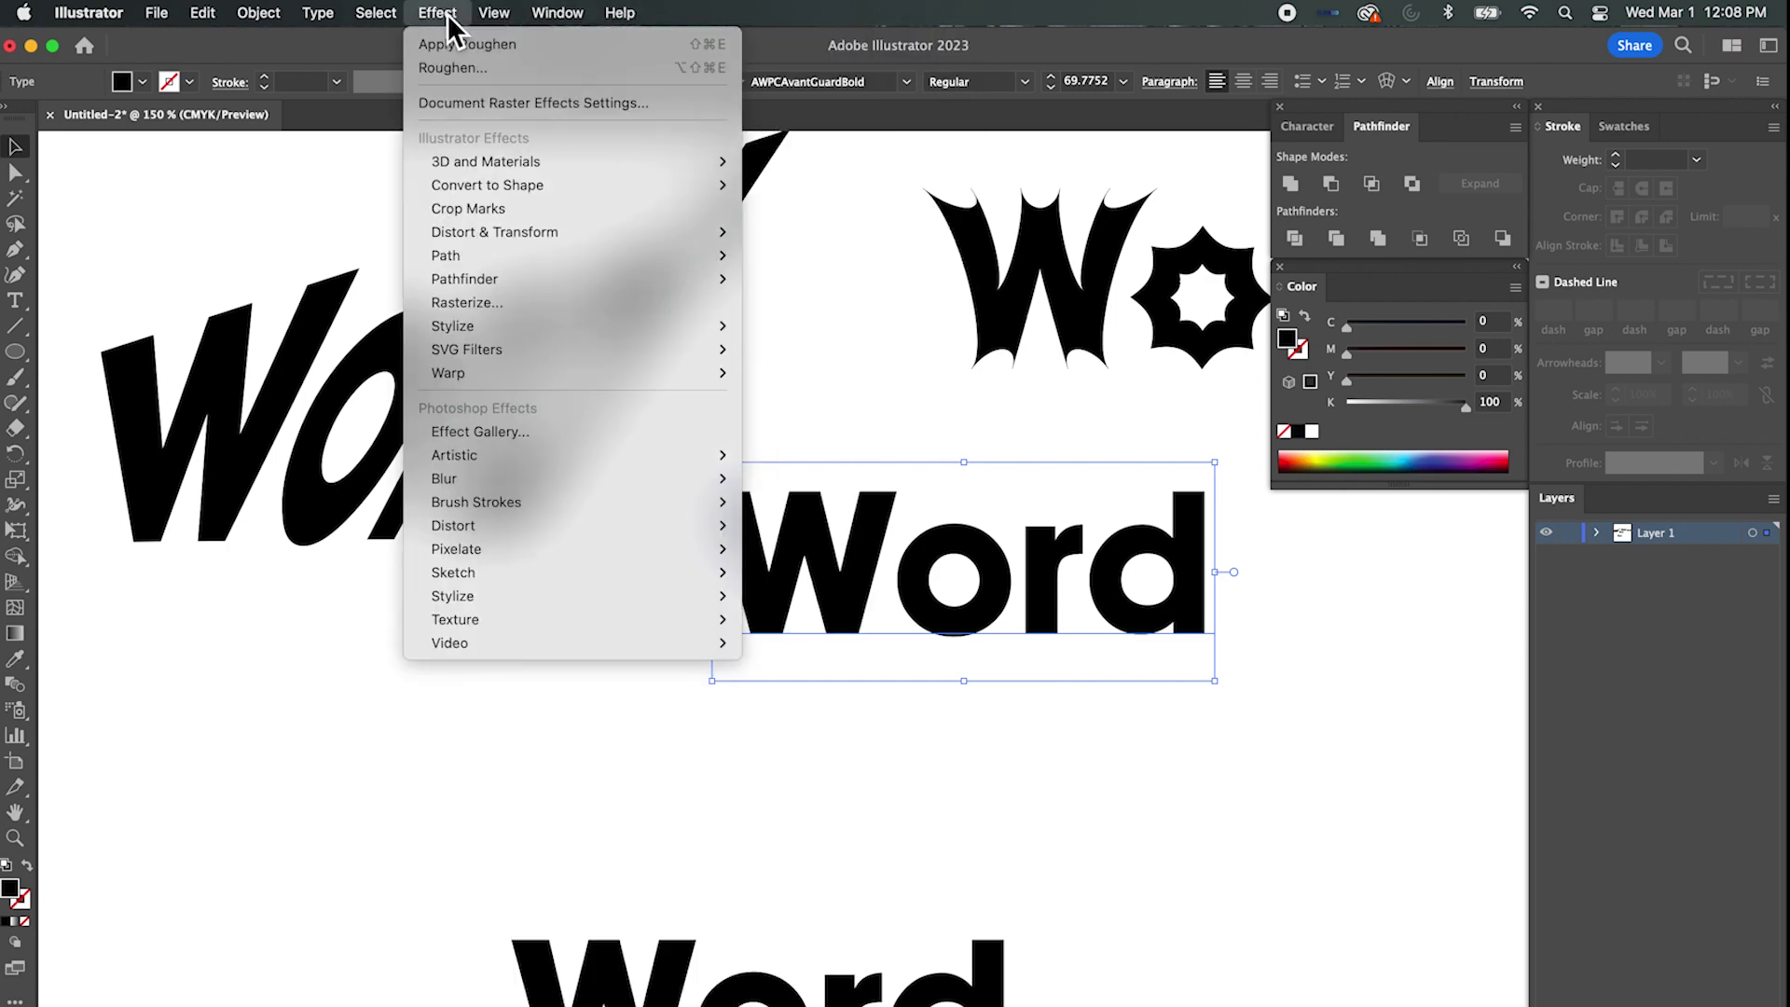
mouse_move(578, 231)
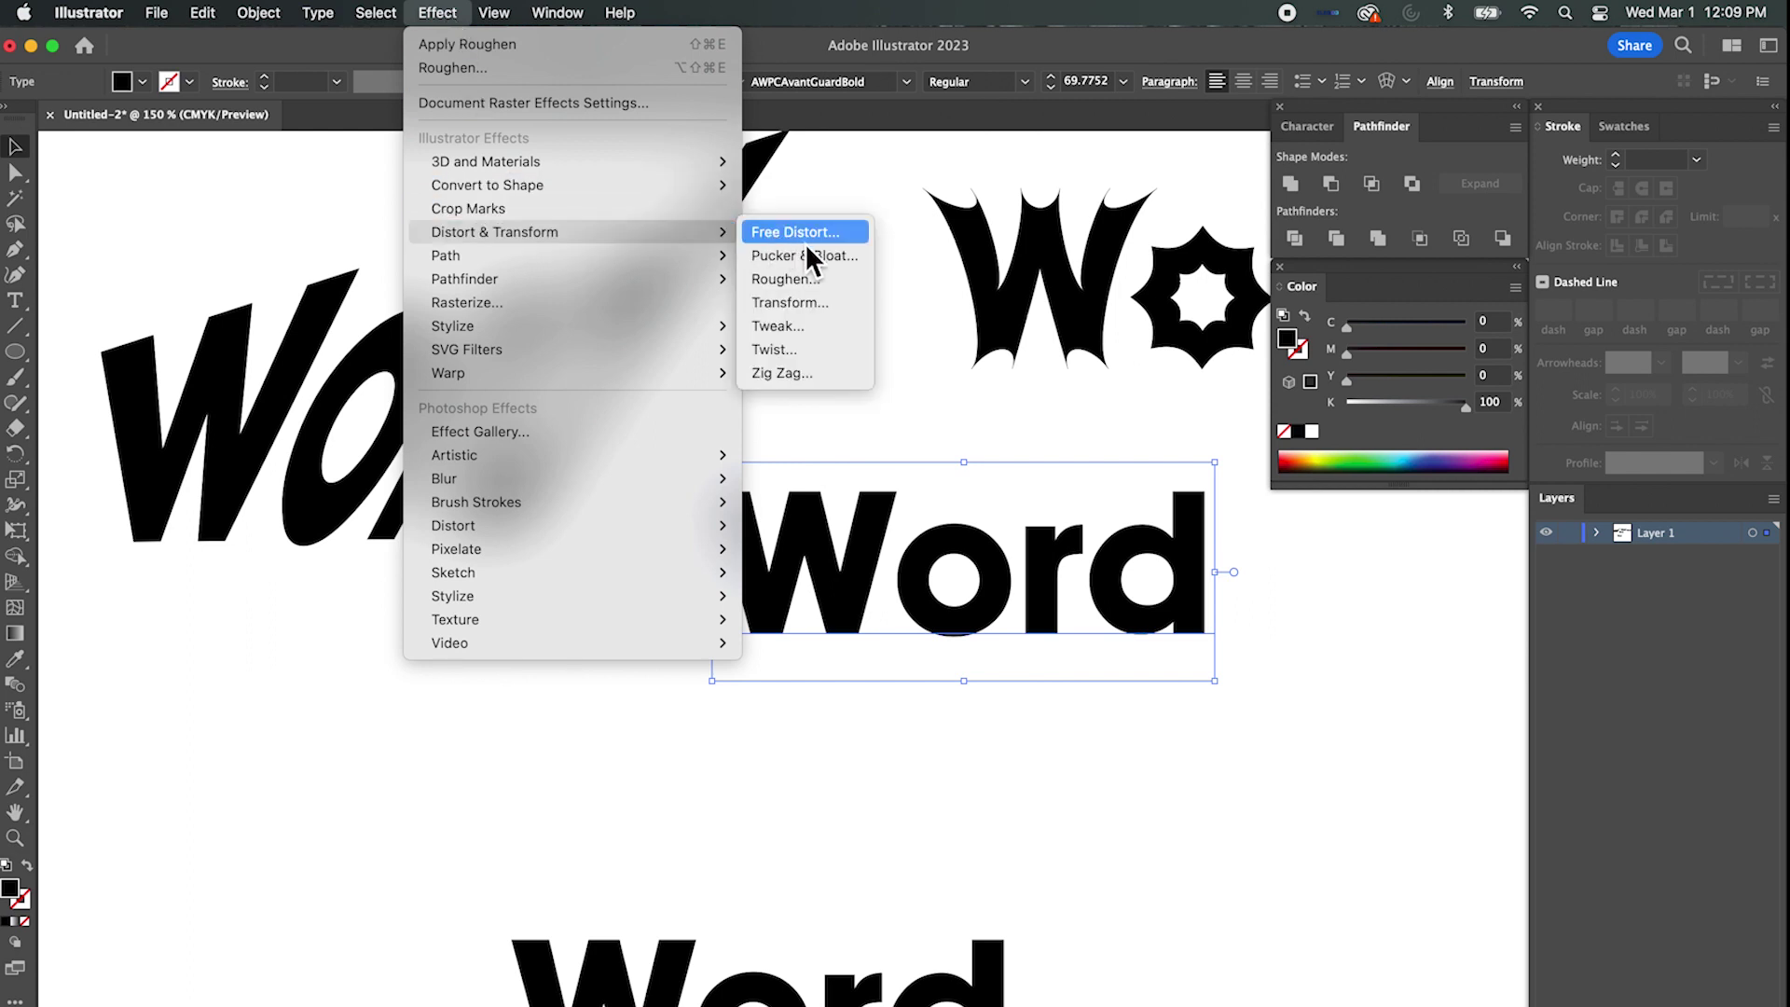
left_click(814, 301)
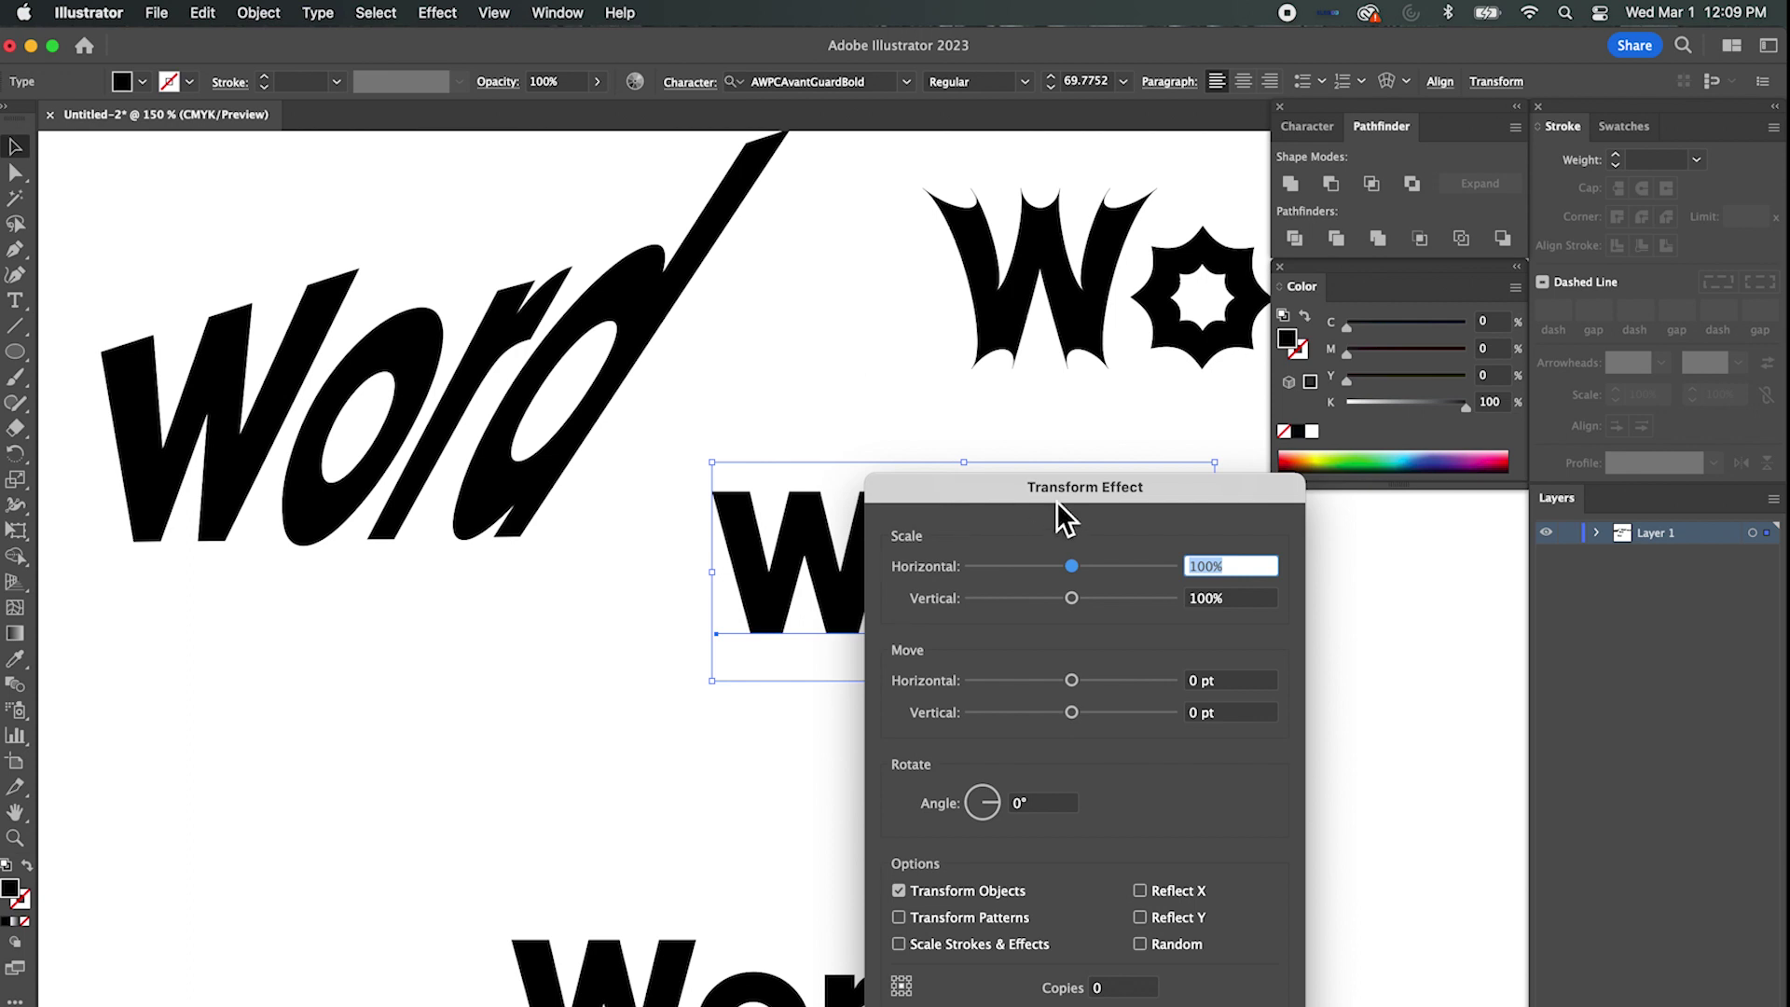
left_click_drag(1022, 494, 411, 326)
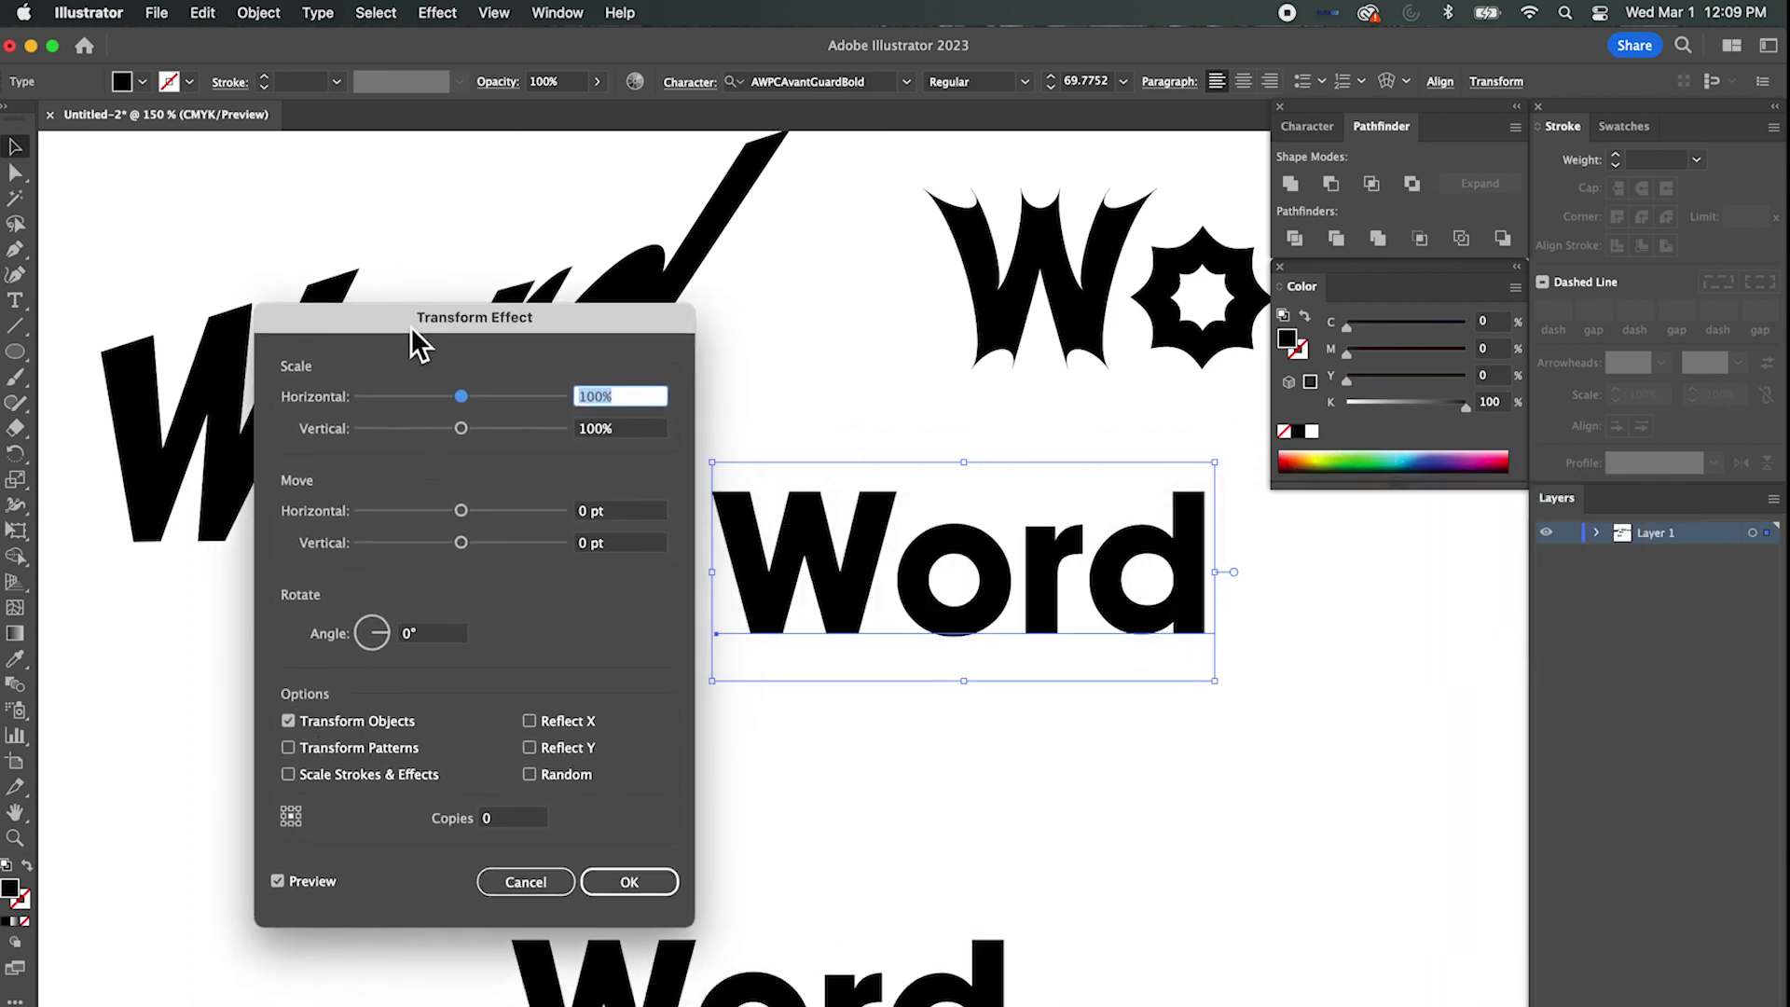
mouse_move(472, 396)
left_mouse_down()
mouse_move(494, 399)
mouse_move(452, 398)
mouse_move(478, 430)
mouse_move(440, 430)
mouse_move(486, 430)
mouse_move(458, 431)
mouse_move(466, 400)
mouse_move(445, 401)
left_mouse_up()
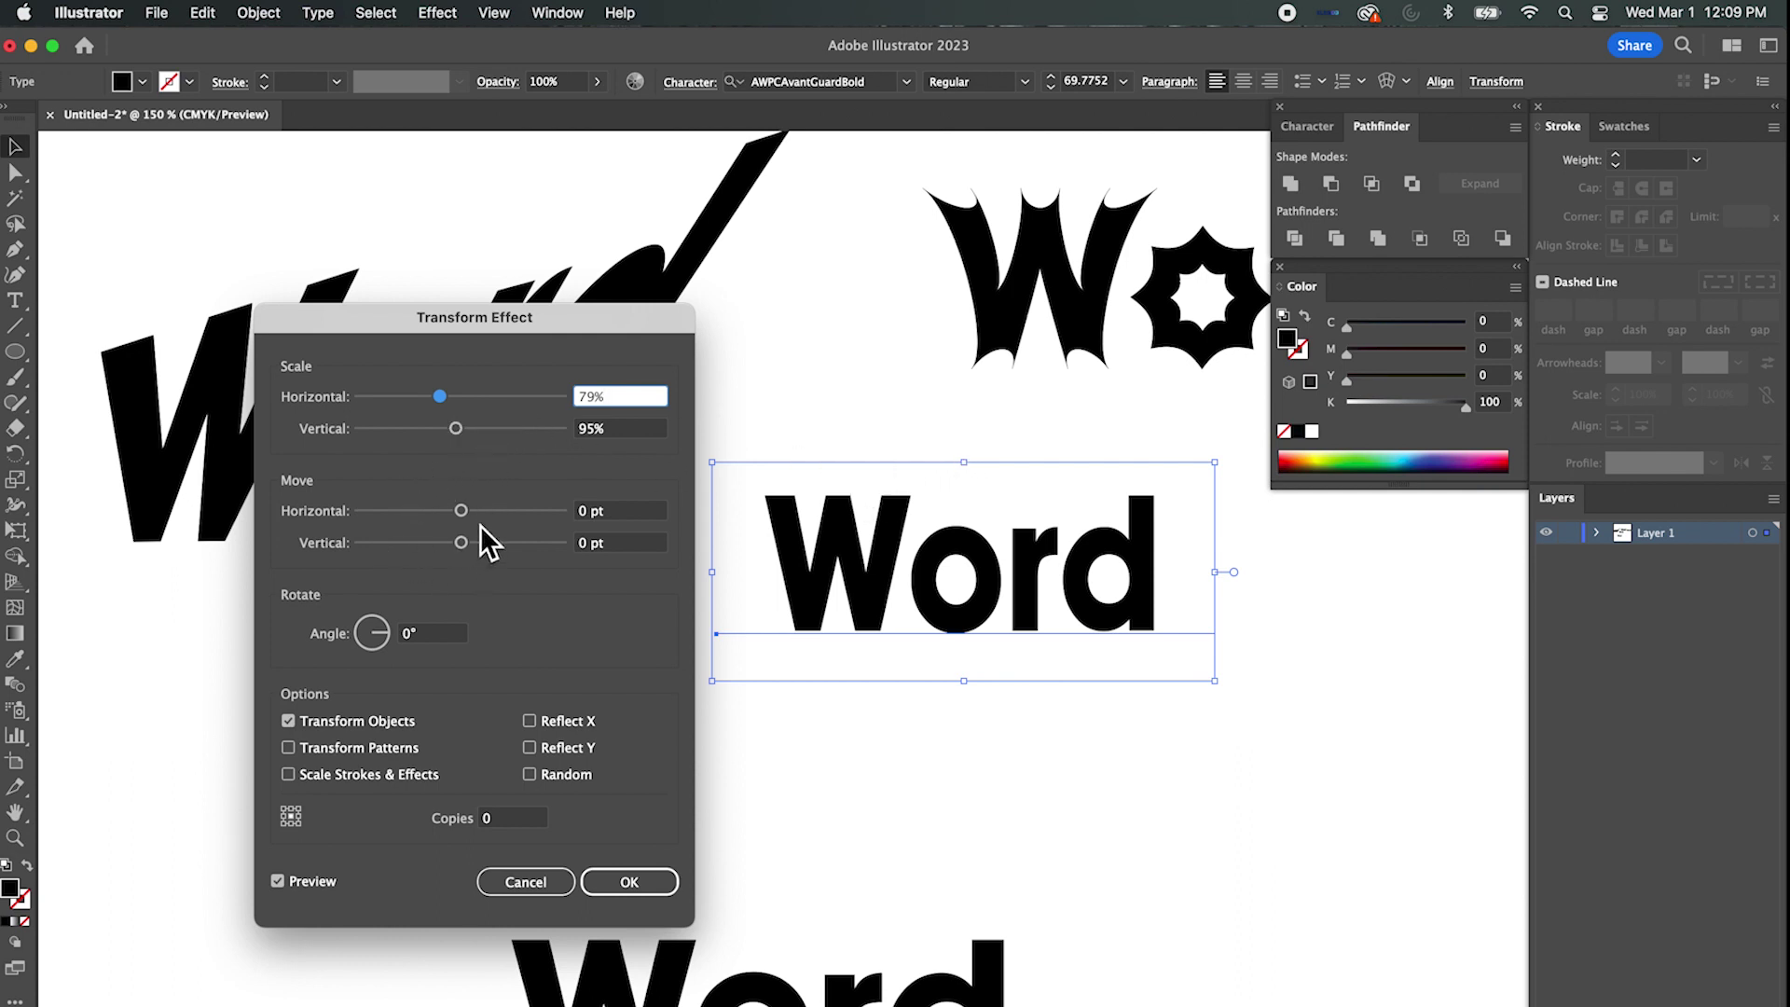
left_click_drag(460, 510, 478, 542)
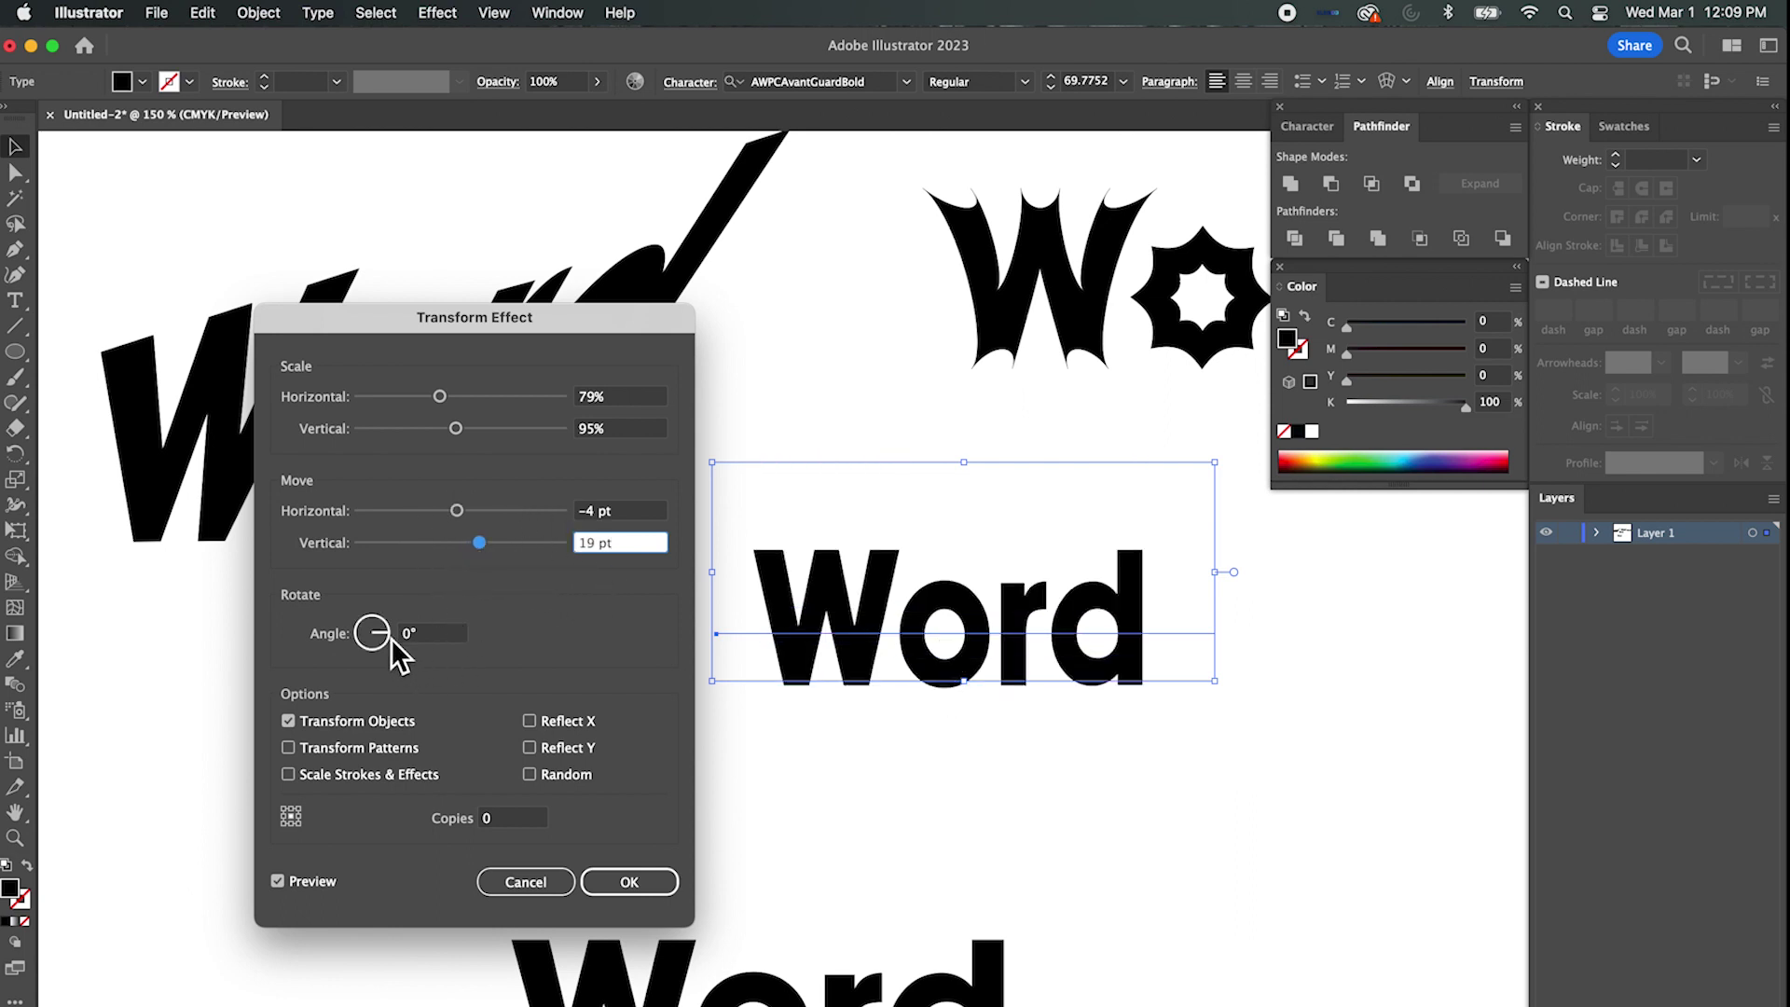
mouse_move(390, 634)
left_mouse_down()
mouse_move(388, 663)
mouse_move(383, 625)
left_mouse_up()
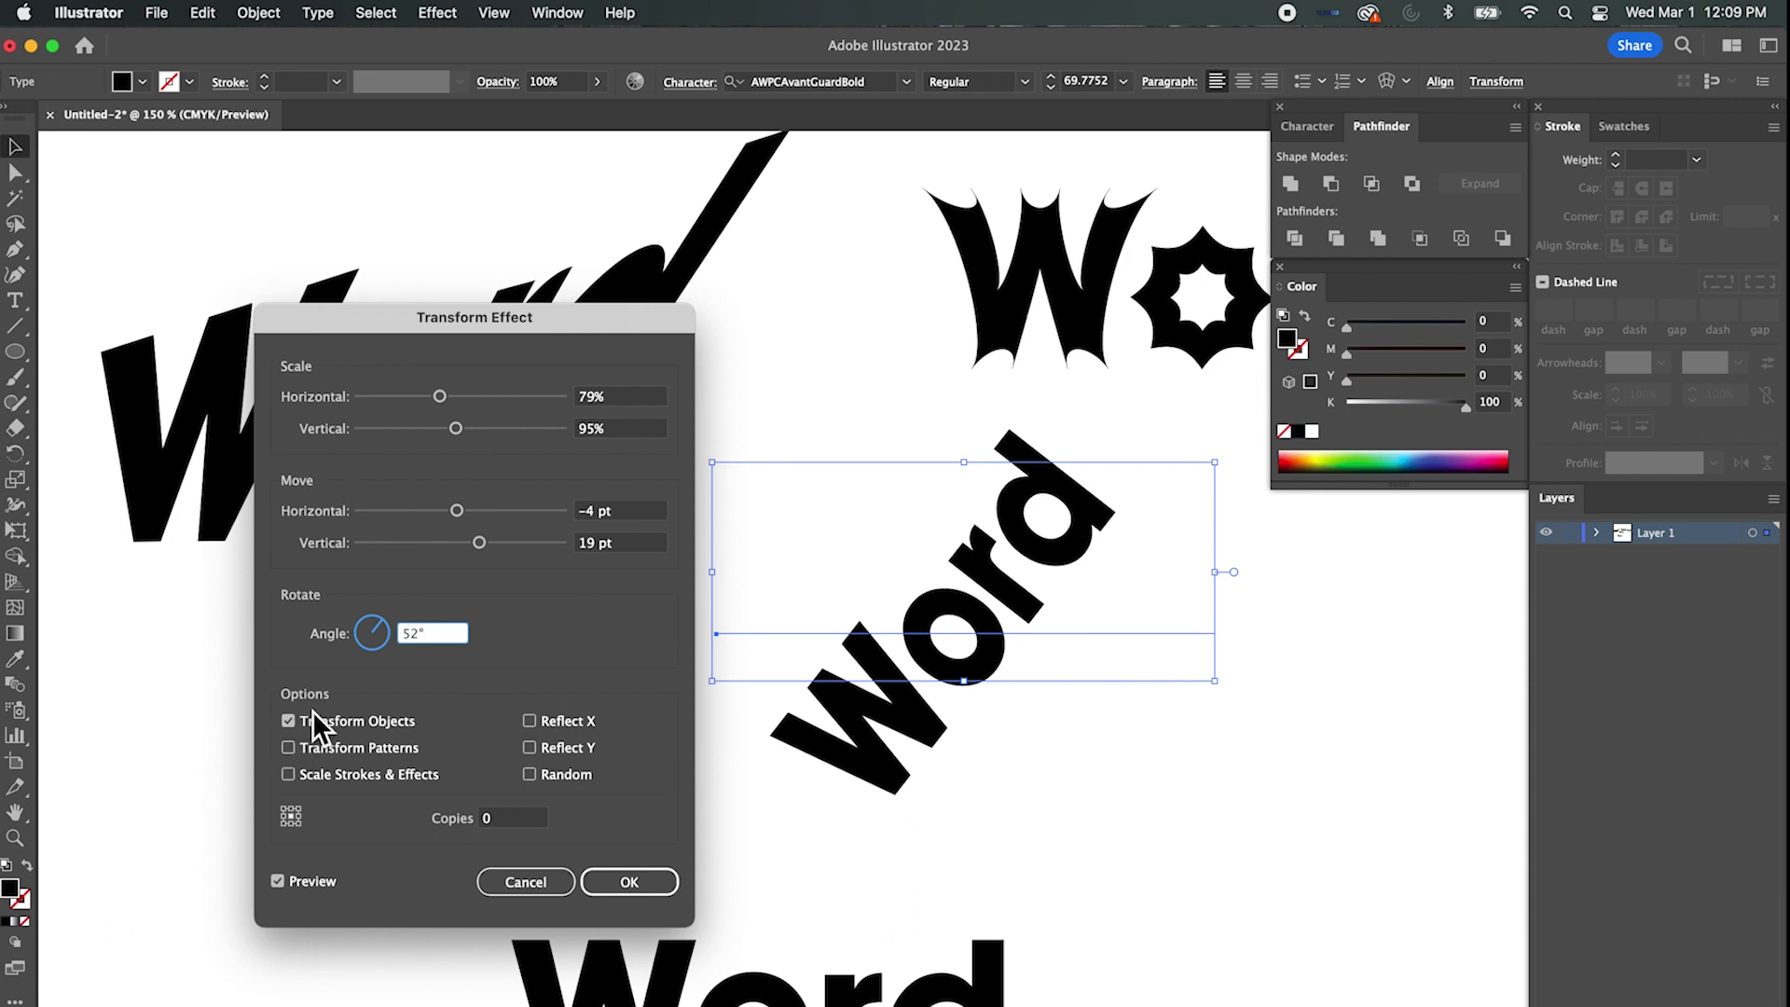
Compare the Reflect X and Reflect Y options of the Transform effect, leaving both off.
left_click(535, 725)
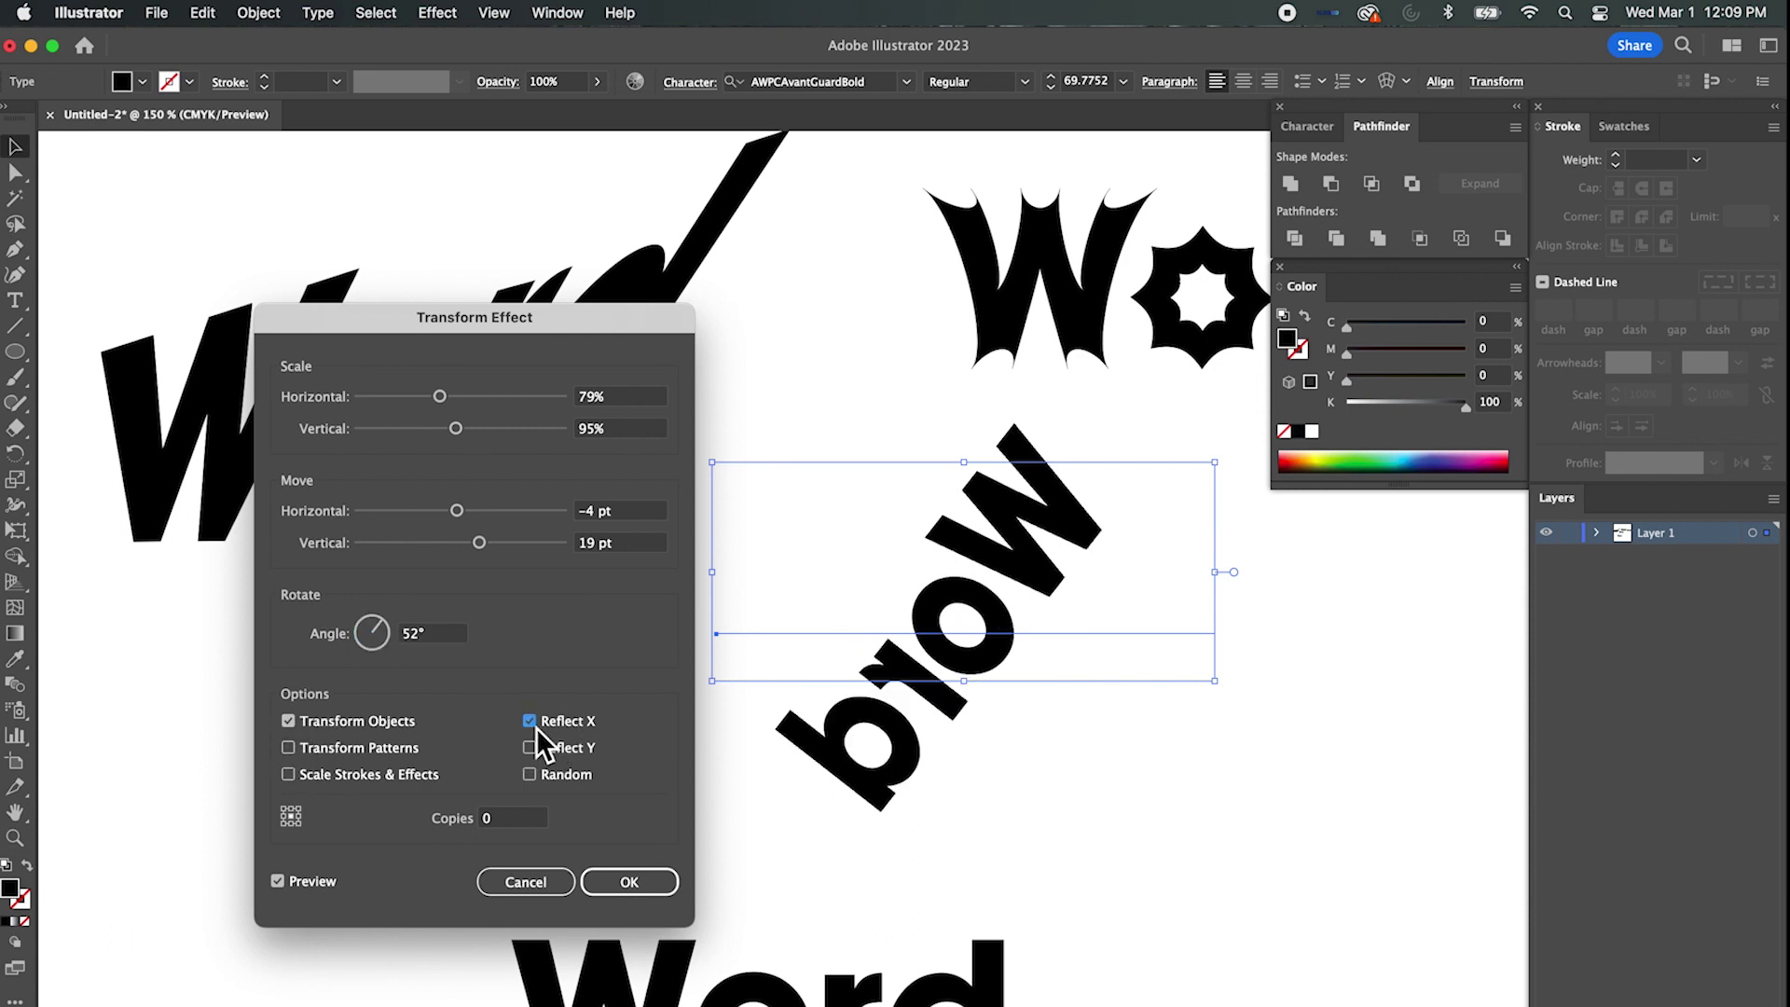
left_click(535, 727)
left_click(535, 747)
left_click(535, 744)
left_click(533, 727)
left_click(533, 725)
left_click(533, 747)
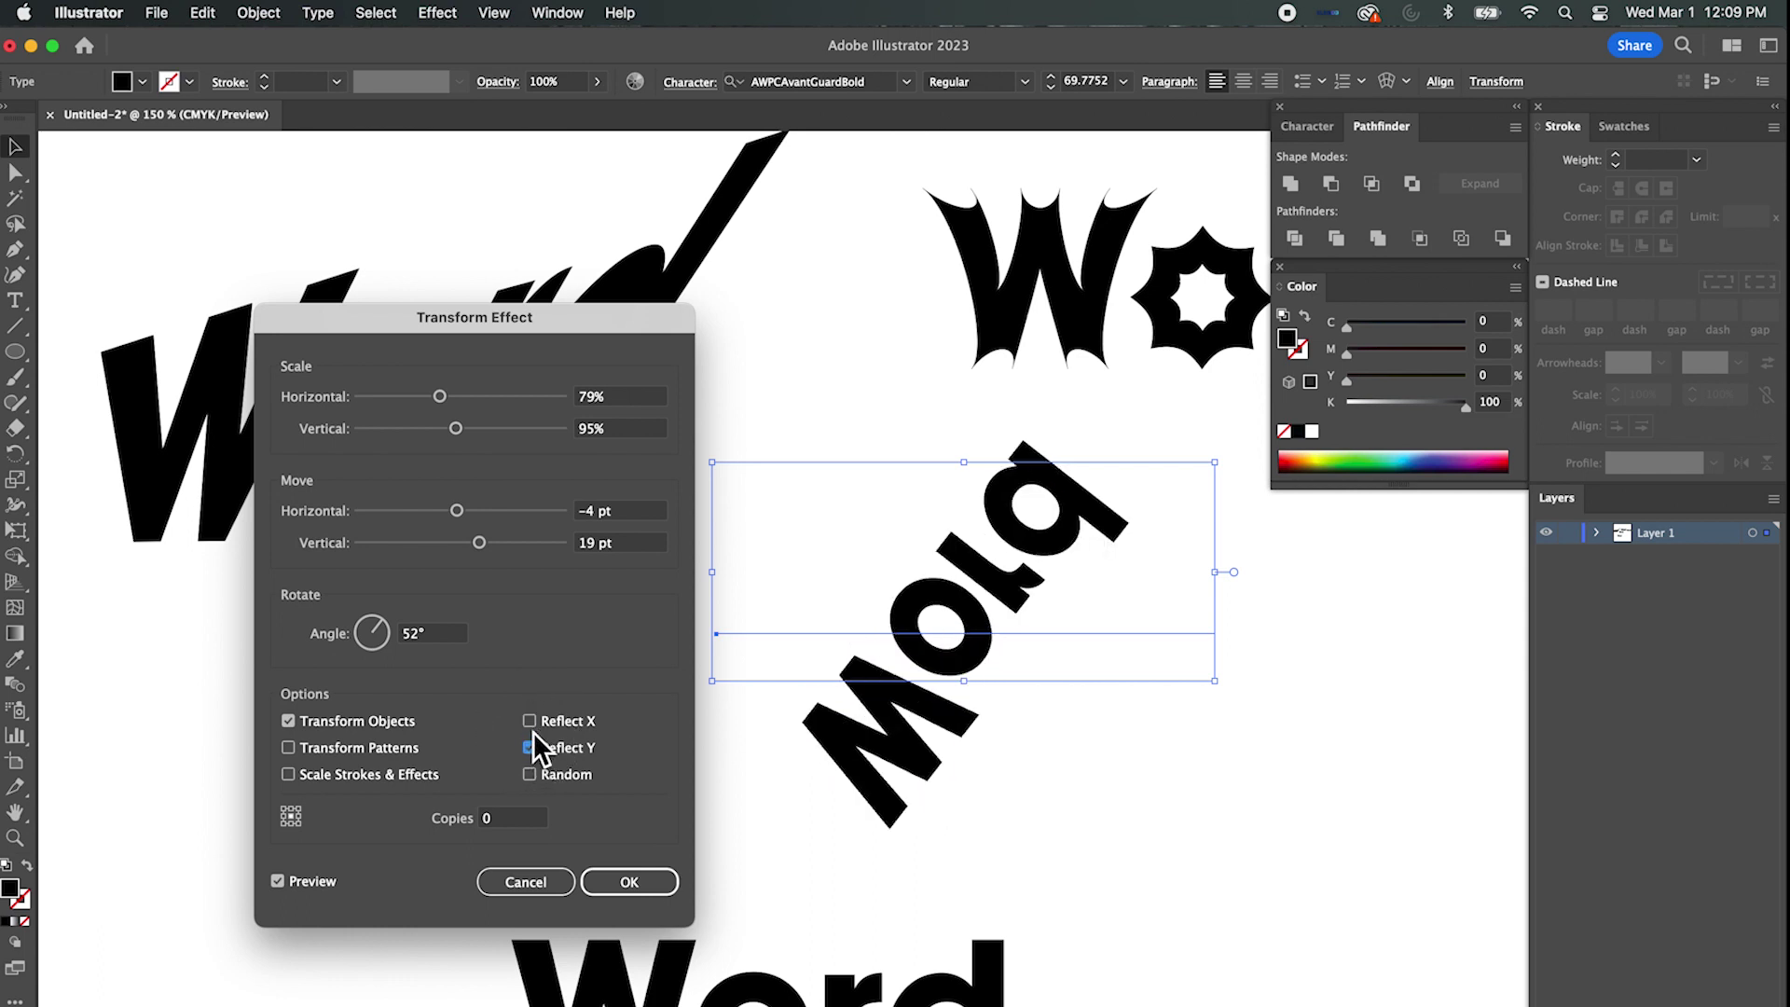
left_click(534, 726)
left_click(531, 748)
left_click(535, 725)
left_click(535, 748)
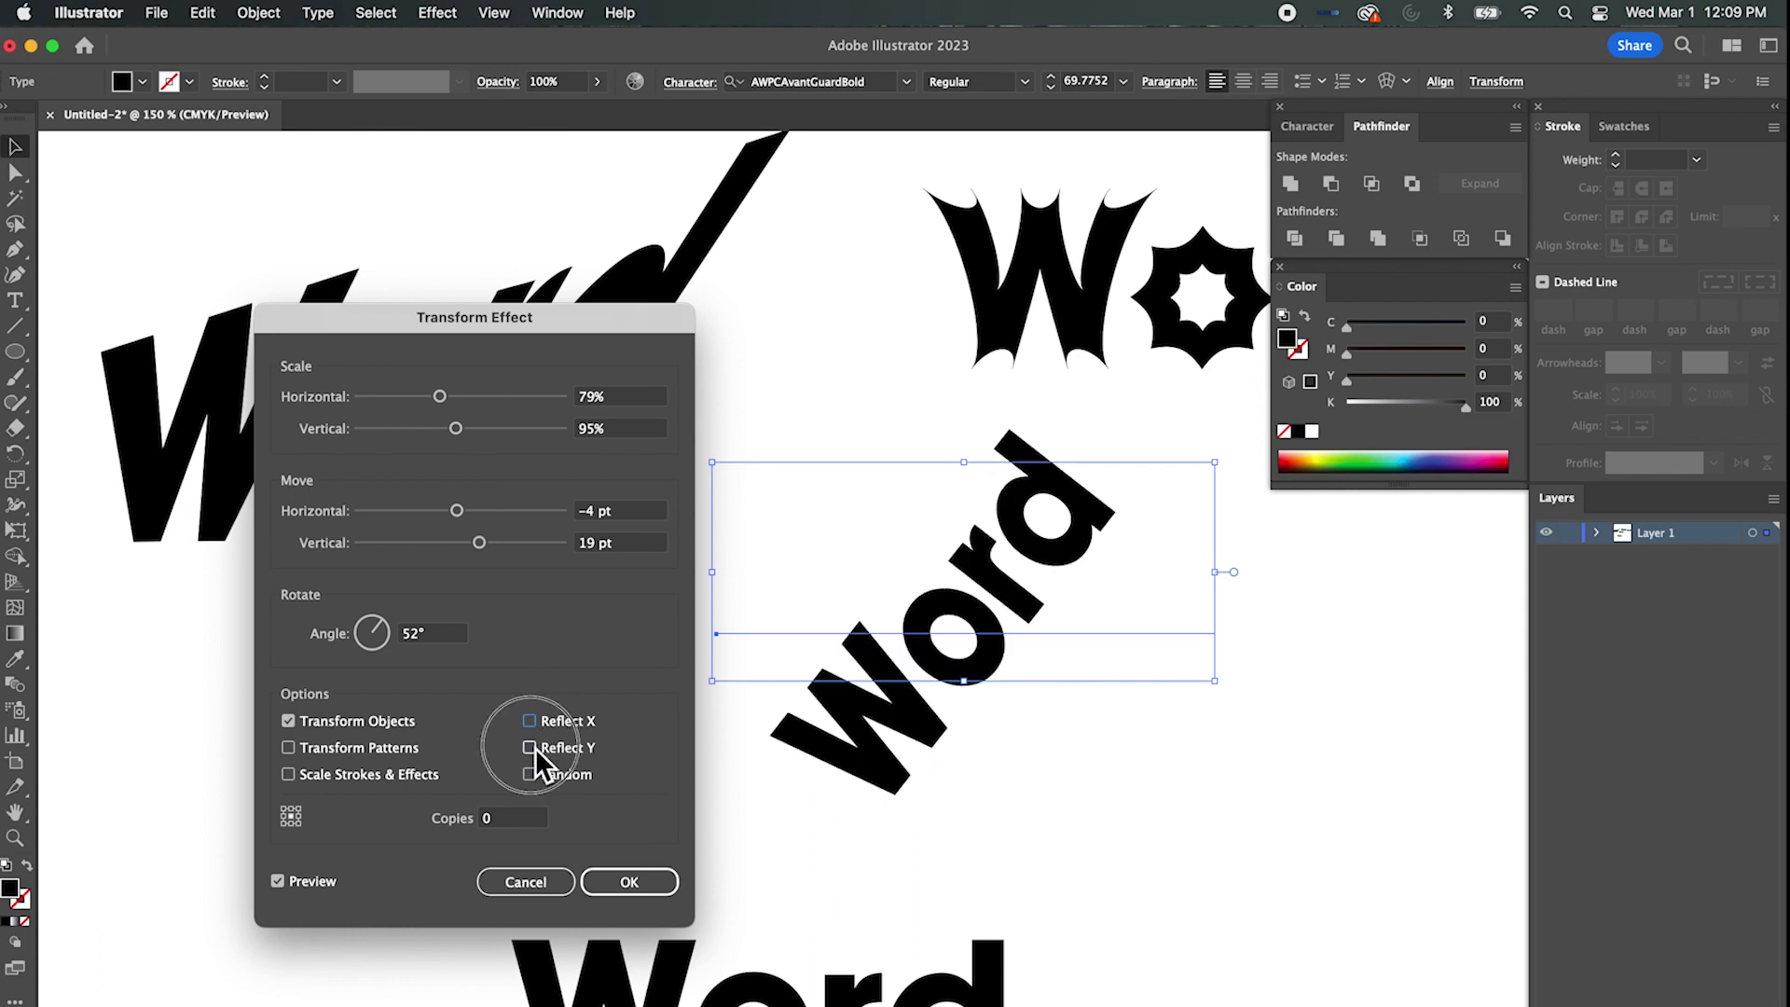
Apply the Transform effect with only Reflect X enabled as reflection, and move the word below the free-distorted one.
left_click(535, 722)
left_click(534, 780)
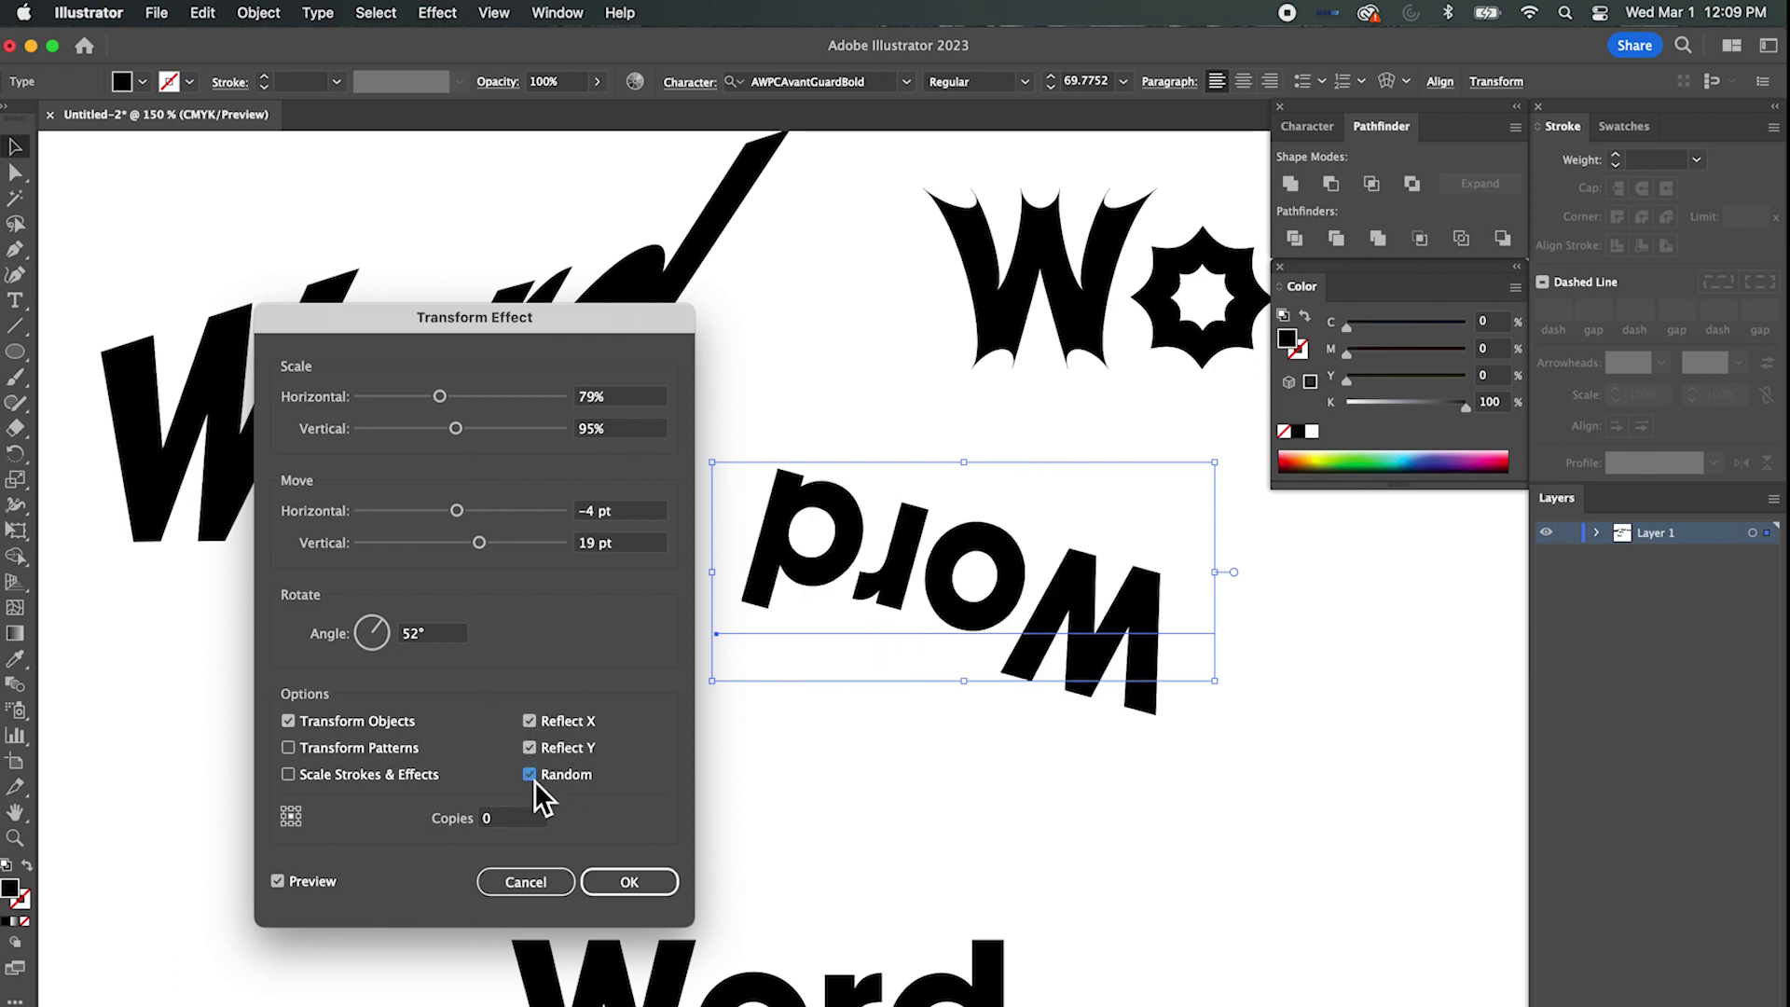
left_click(533, 778)
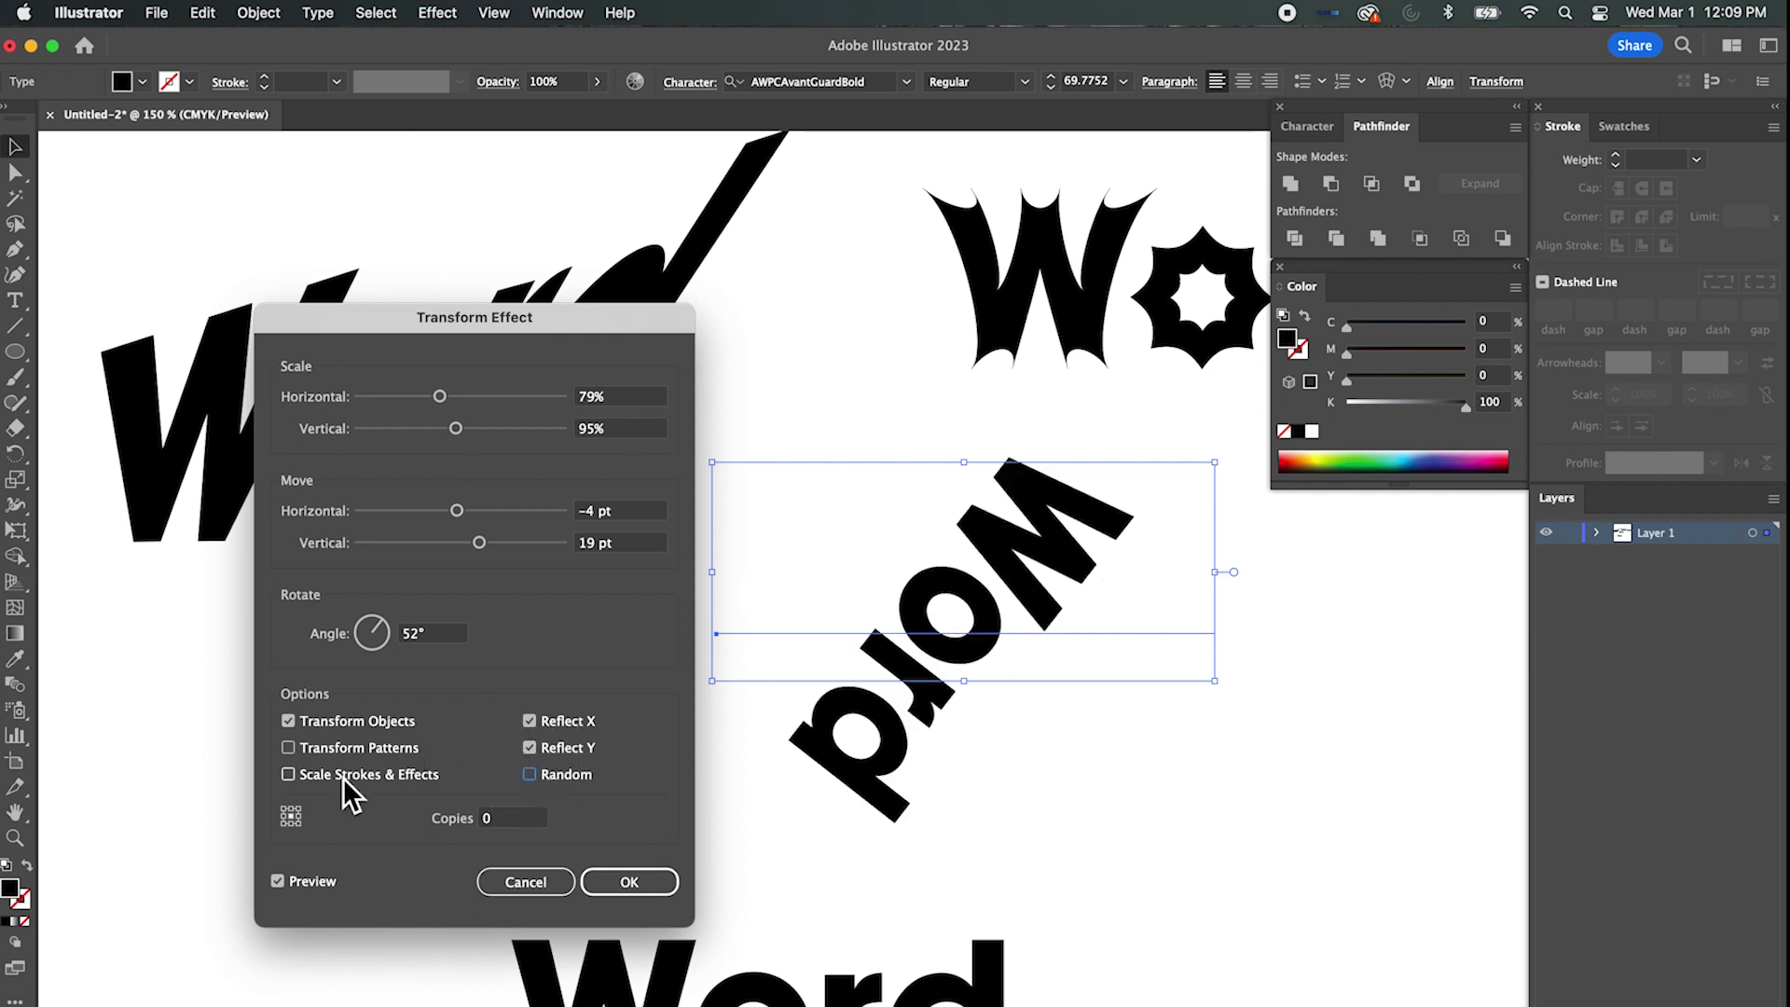
left_click(292, 777)
left_click(535, 746)
left_click(535, 747)
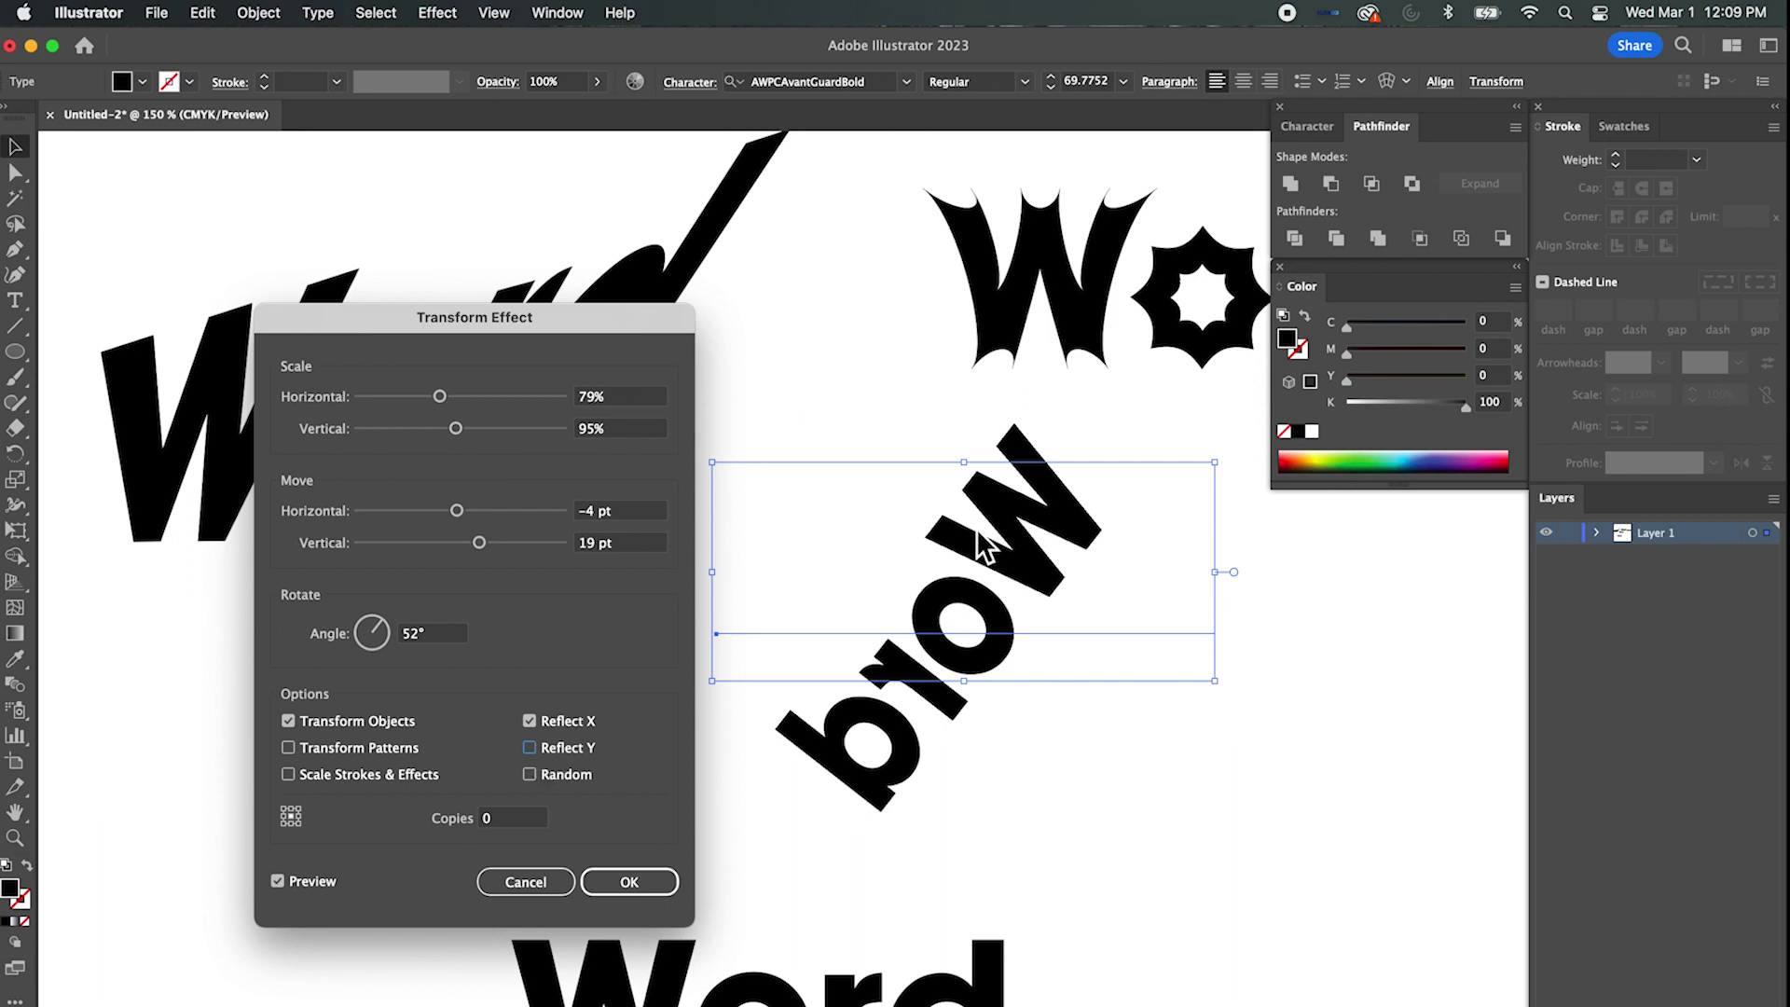
left_click(638, 881)
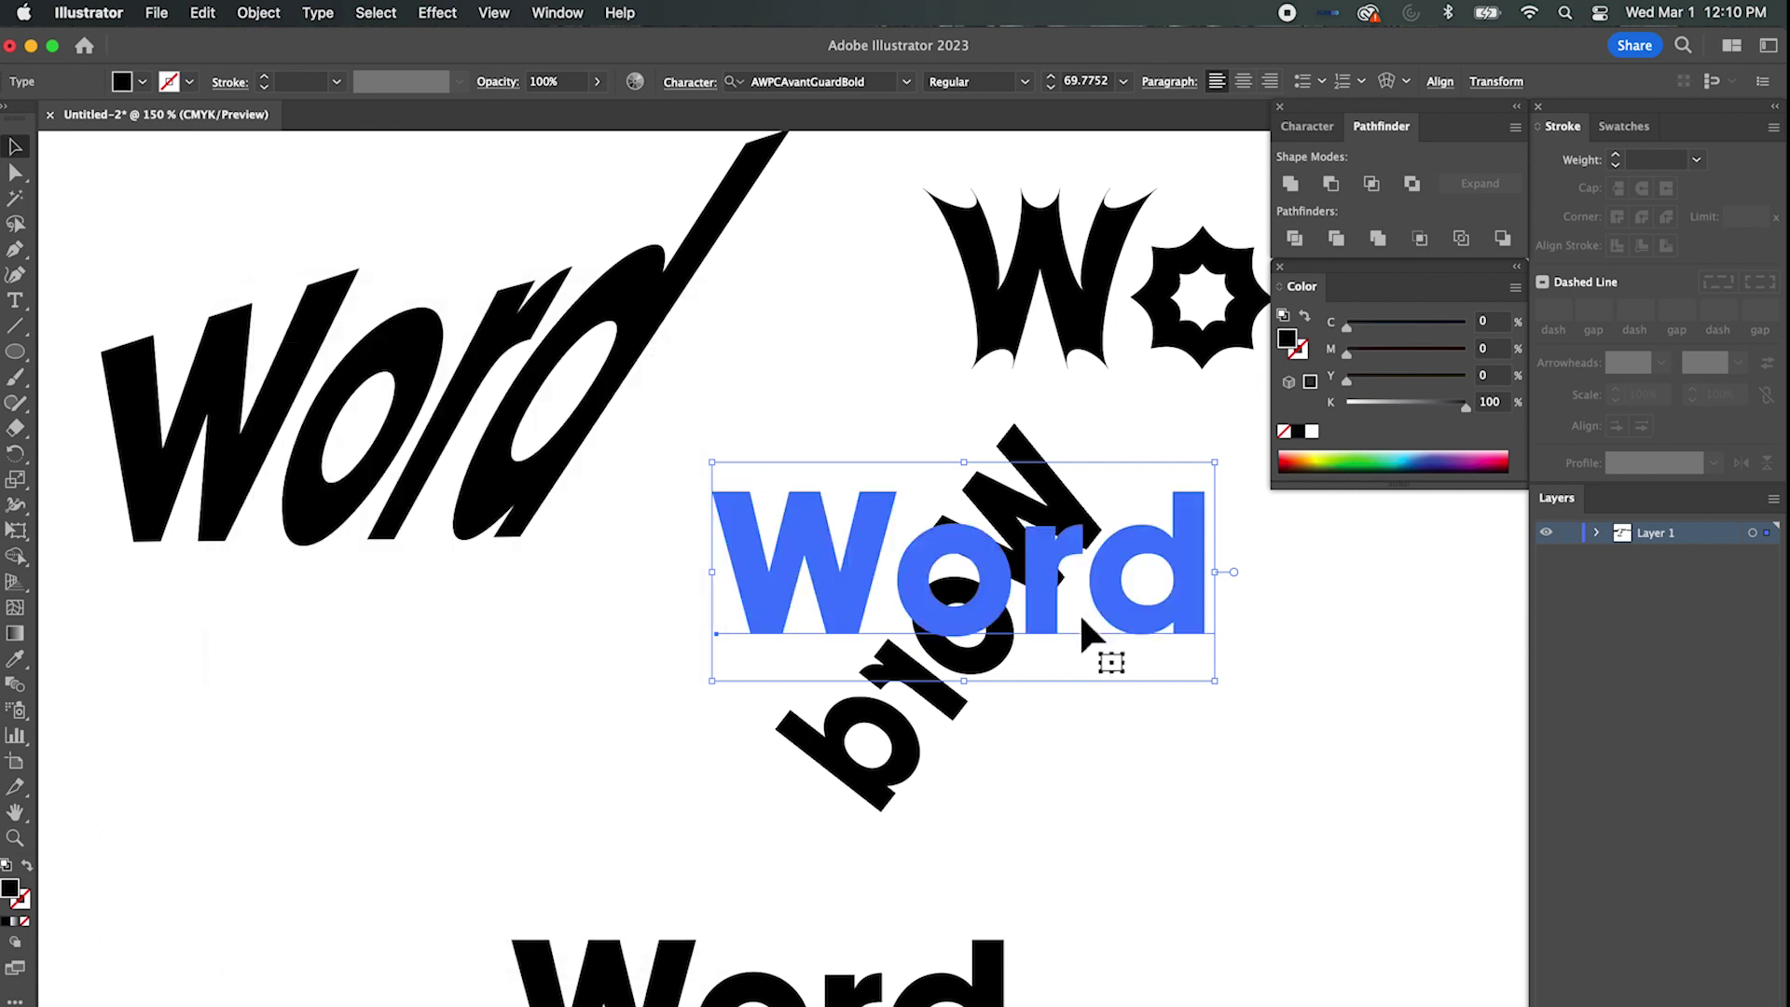
left_click_drag(1072, 617, 364, 789)
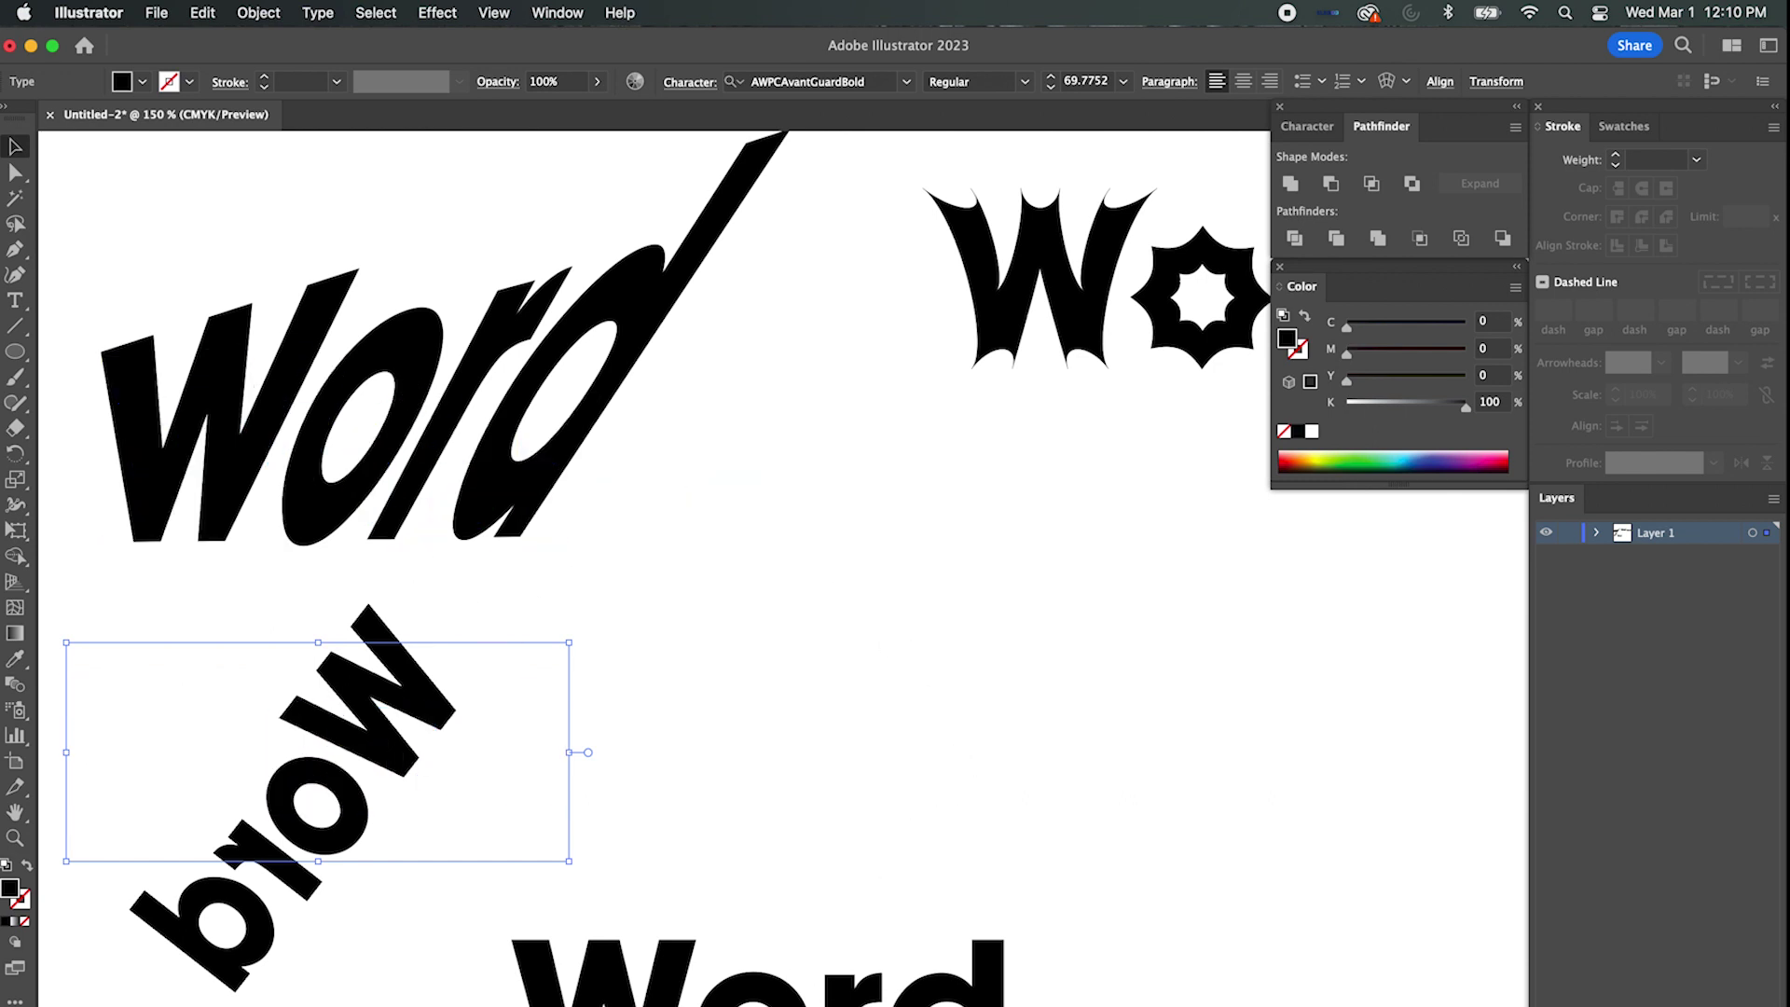
Duplicate the remaining plain word so one copy sits above the other, and start a Tweak effect on the upper copy.
left_click_drag(747, 999, 949, 963)
left_click(935, 664)
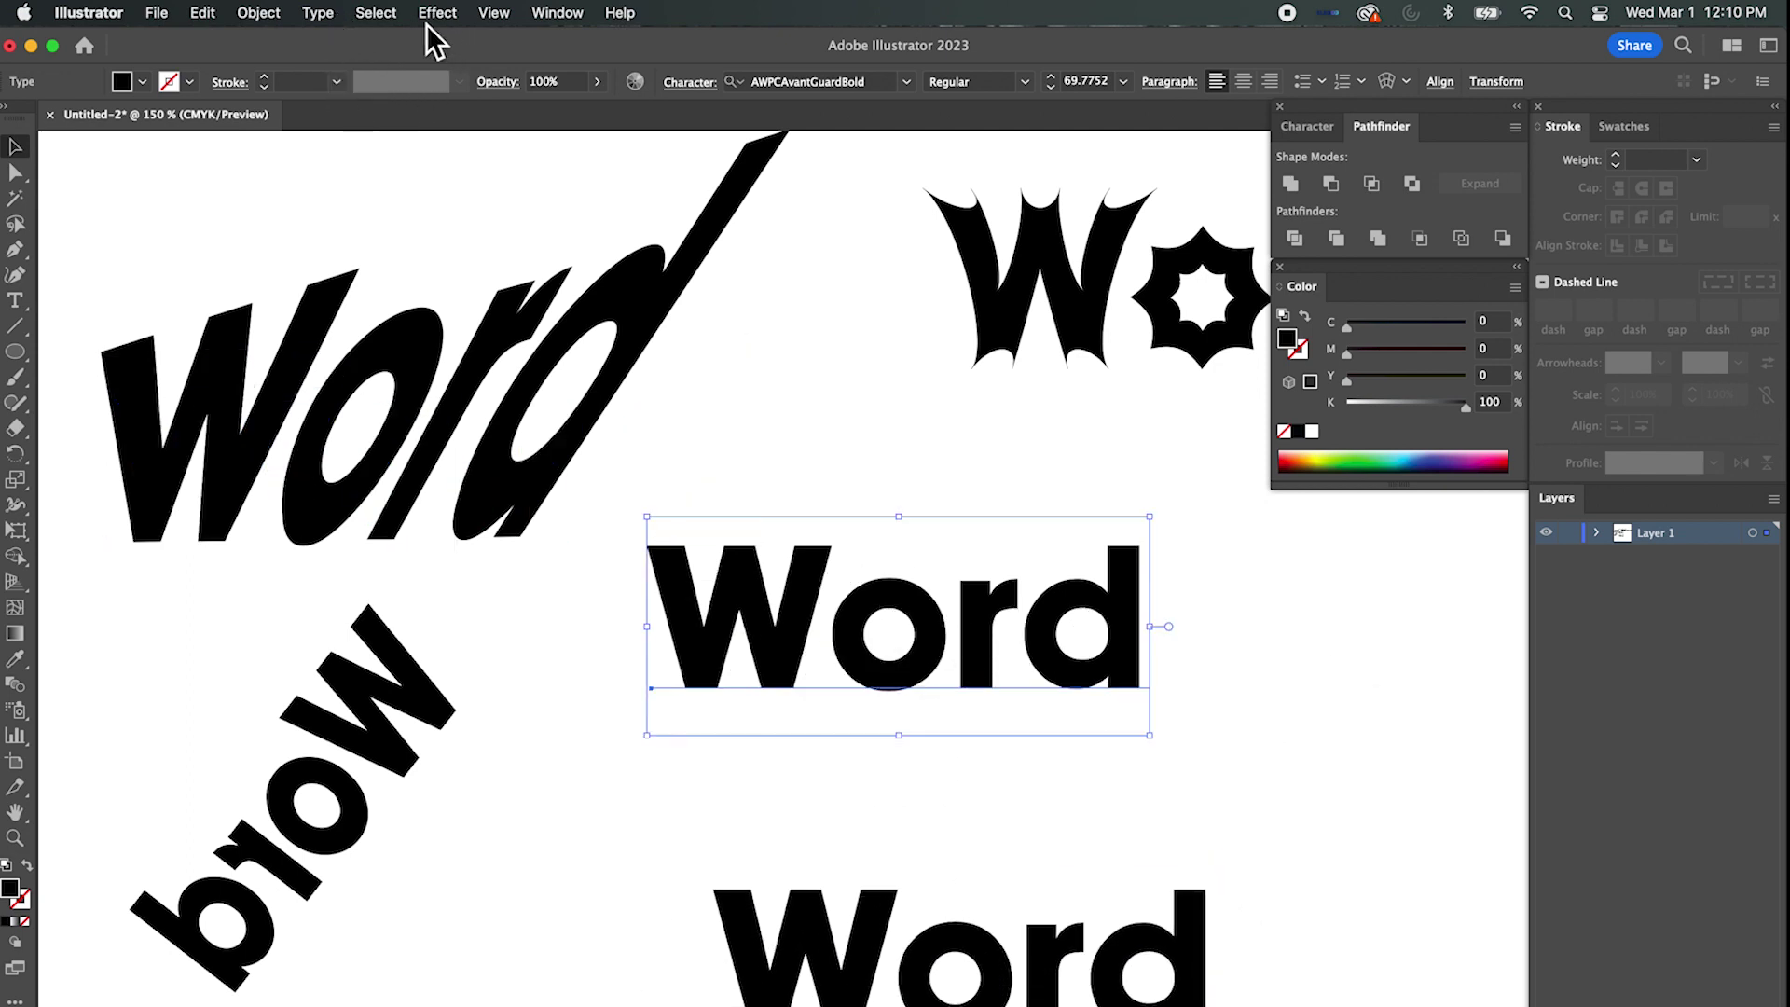
left_click(495, 15)
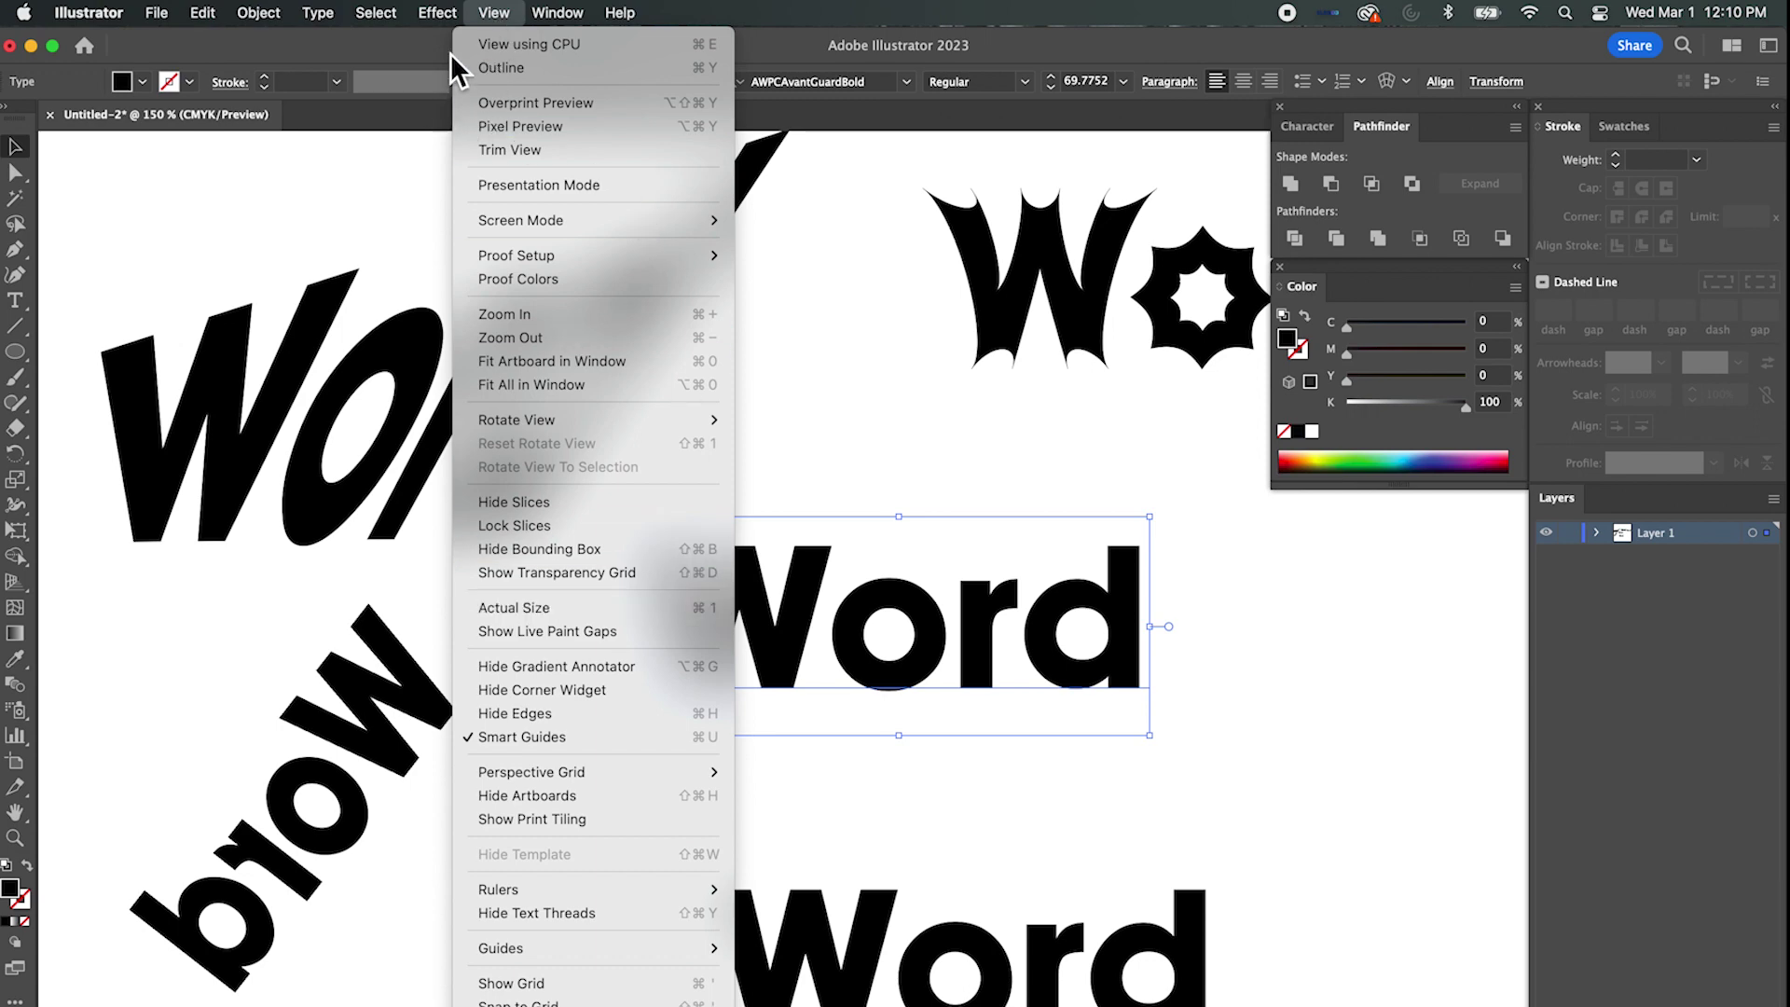
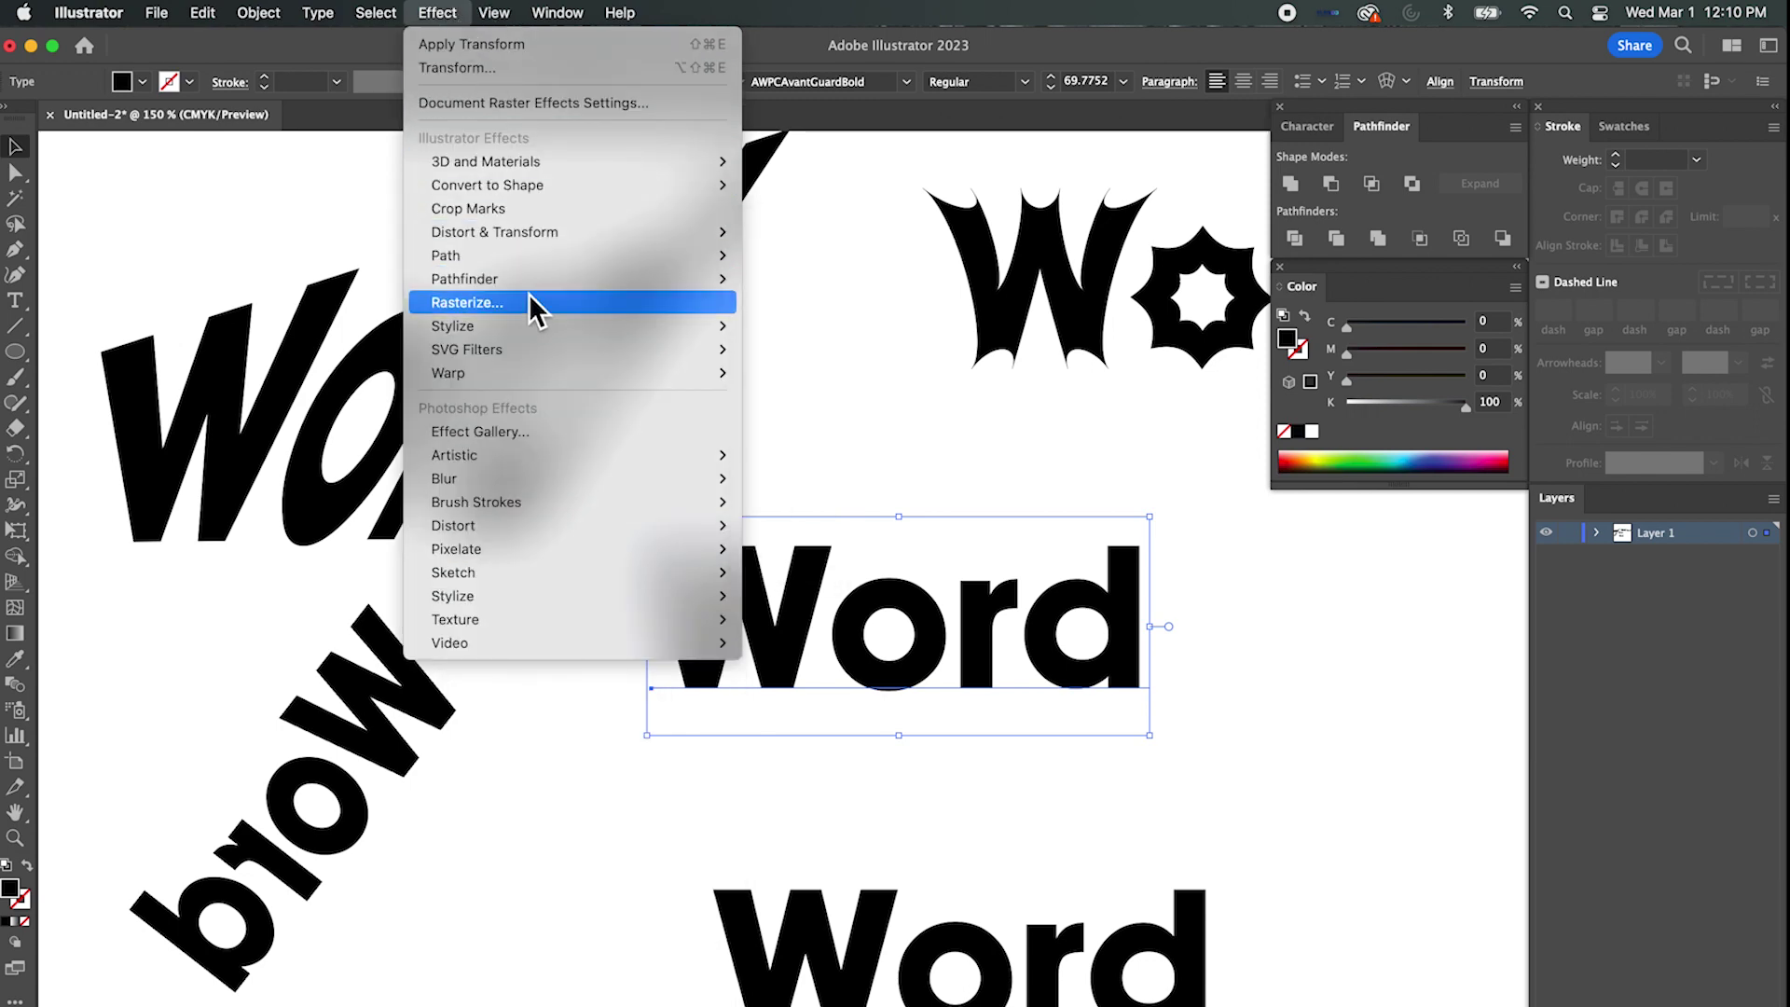
mouse_move(548, 231)
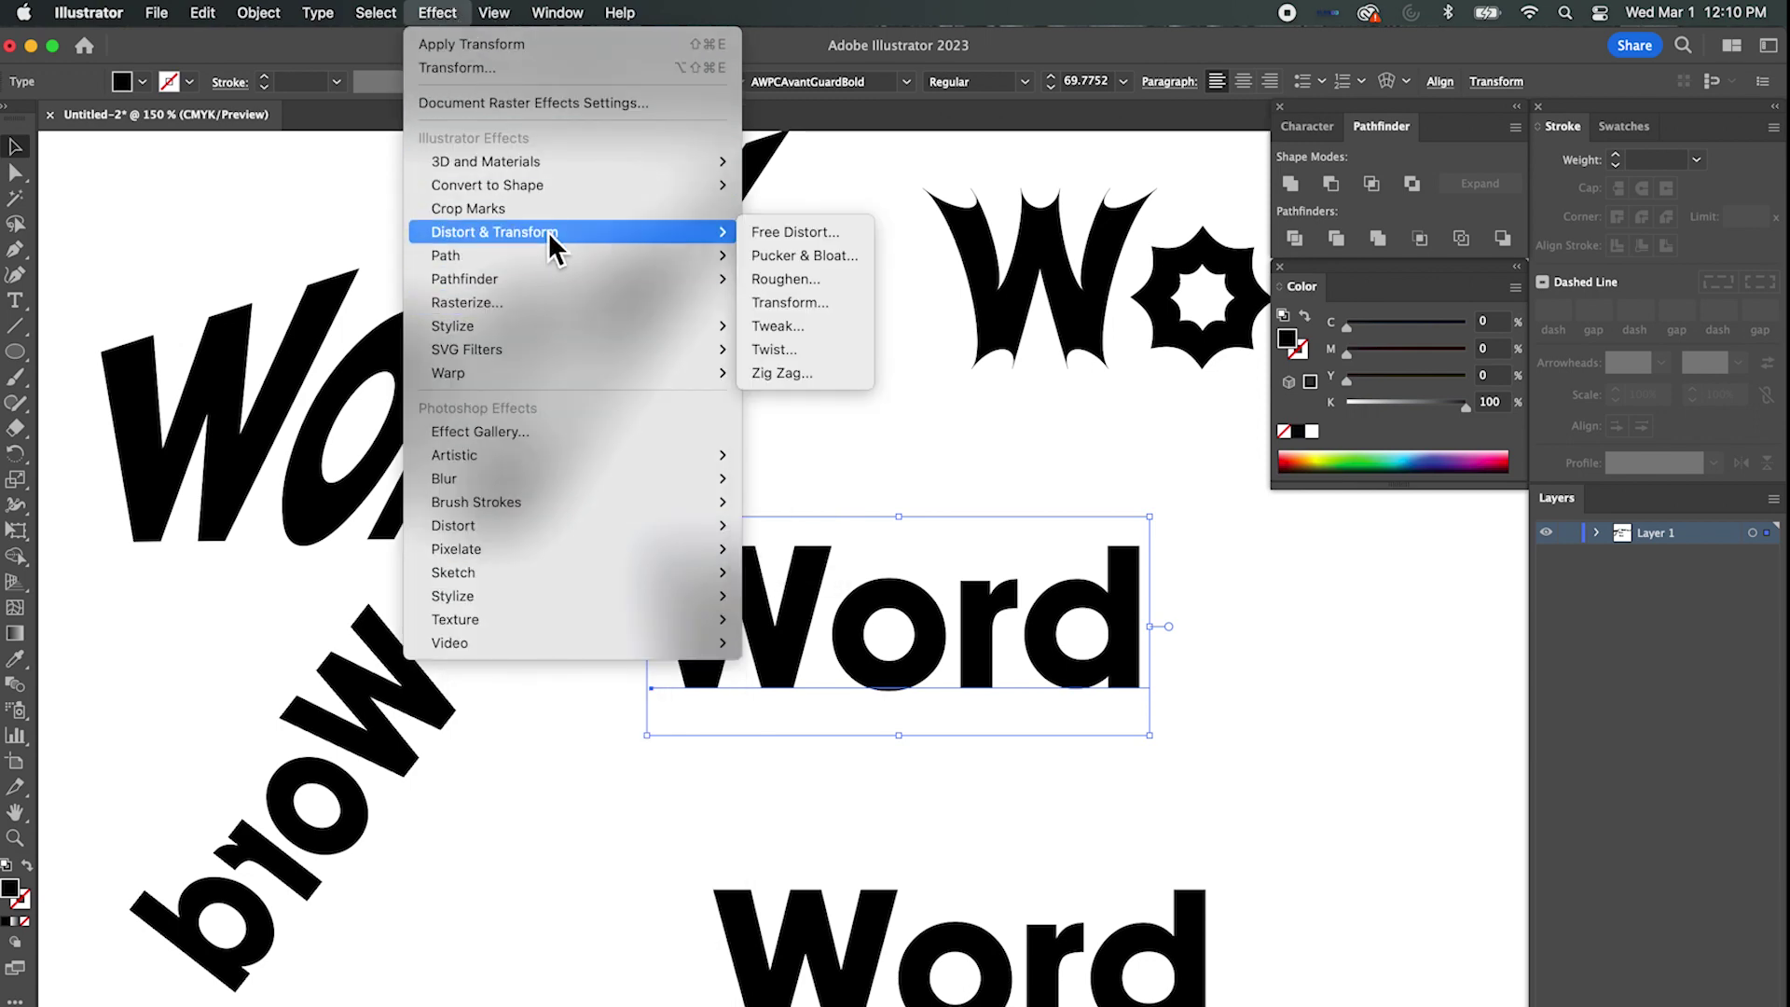
left_click(799, 326)
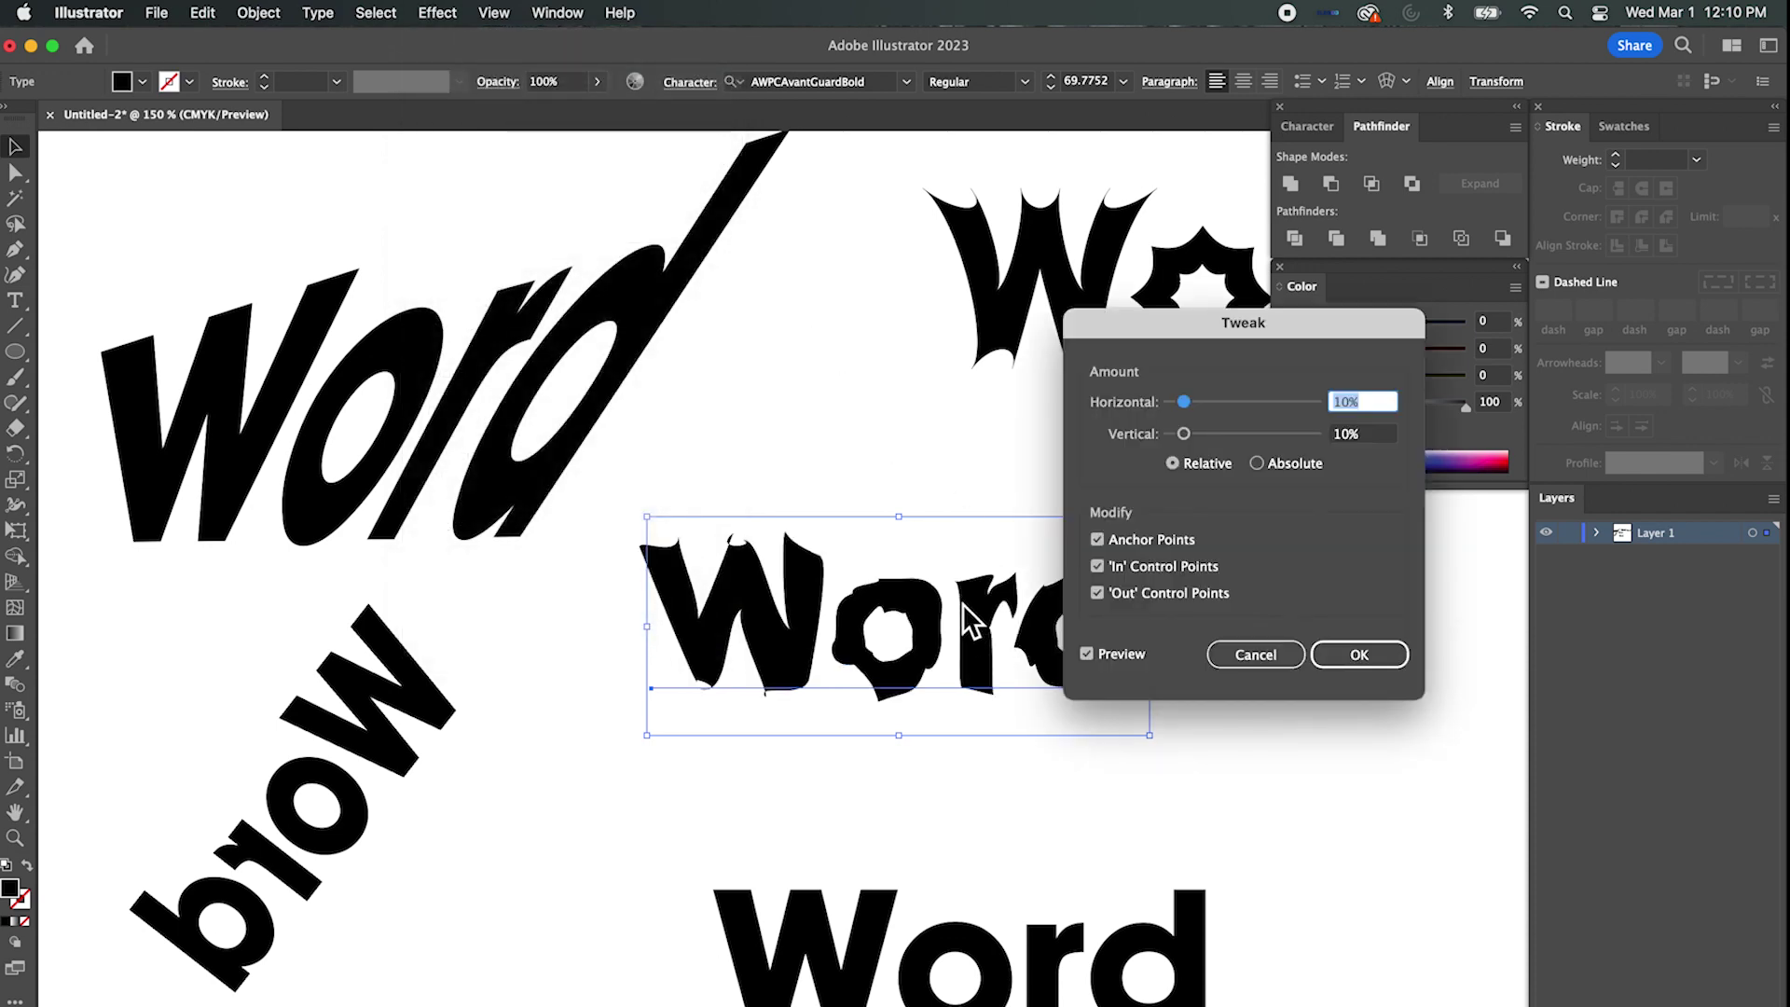
Compare Relative and Absolute amounts for the Tweak effect, ending on Relative with 7% horizontal and 15% vertical.
mouse_move(1190, 404)
left_mouse_down()
mouse_move(1214, 403)
mouse_move(1168, 411)
mouse_move(1200, 434)
left_mouse_up()
left_click_drag(1205, 326, 1370, 451)
mouse_move(1373, 552)
left_mouse_down()
mouse_move(1406, 559)
mouse_move(1342, 539)
left_mouse_up()
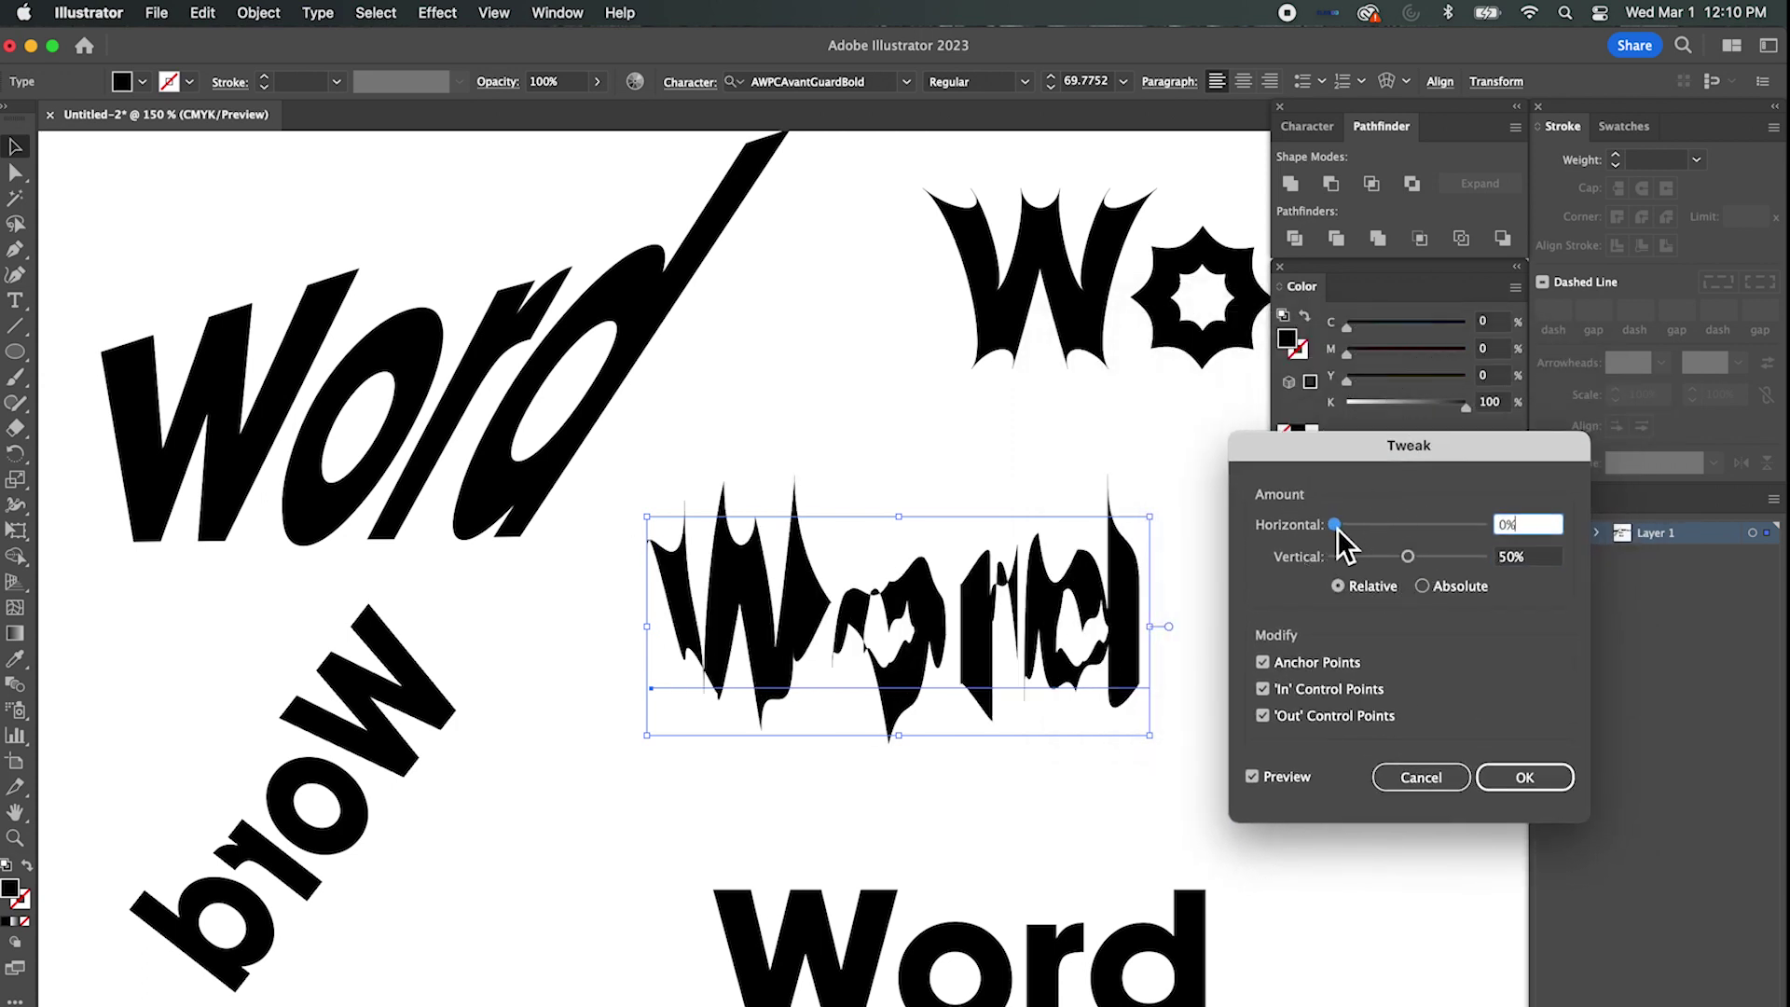
left_click(1391, 559)
left_click(1423, 586)
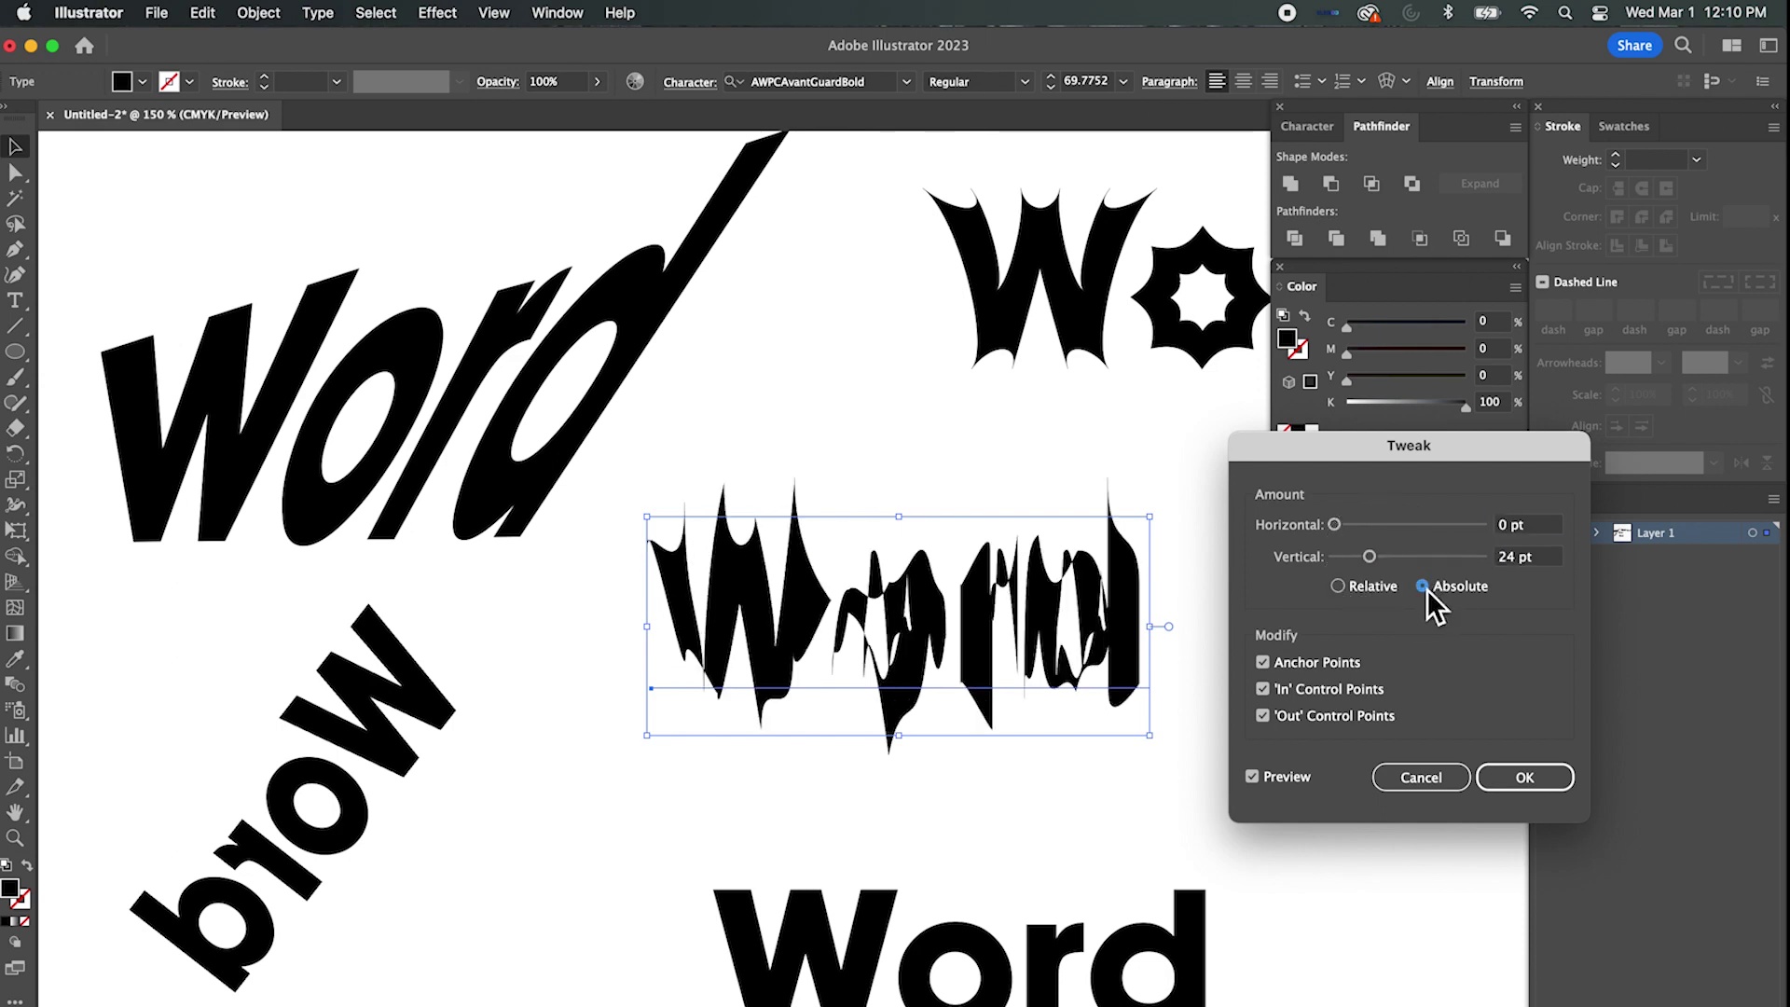
left_click(1345, 593)
mouse_move(1371, 559)
left_mouse_down()
mouse_move(1346, 561)
mouse_move(1363, 533)
mouse_move(1348, 534)
left_mouse_up()
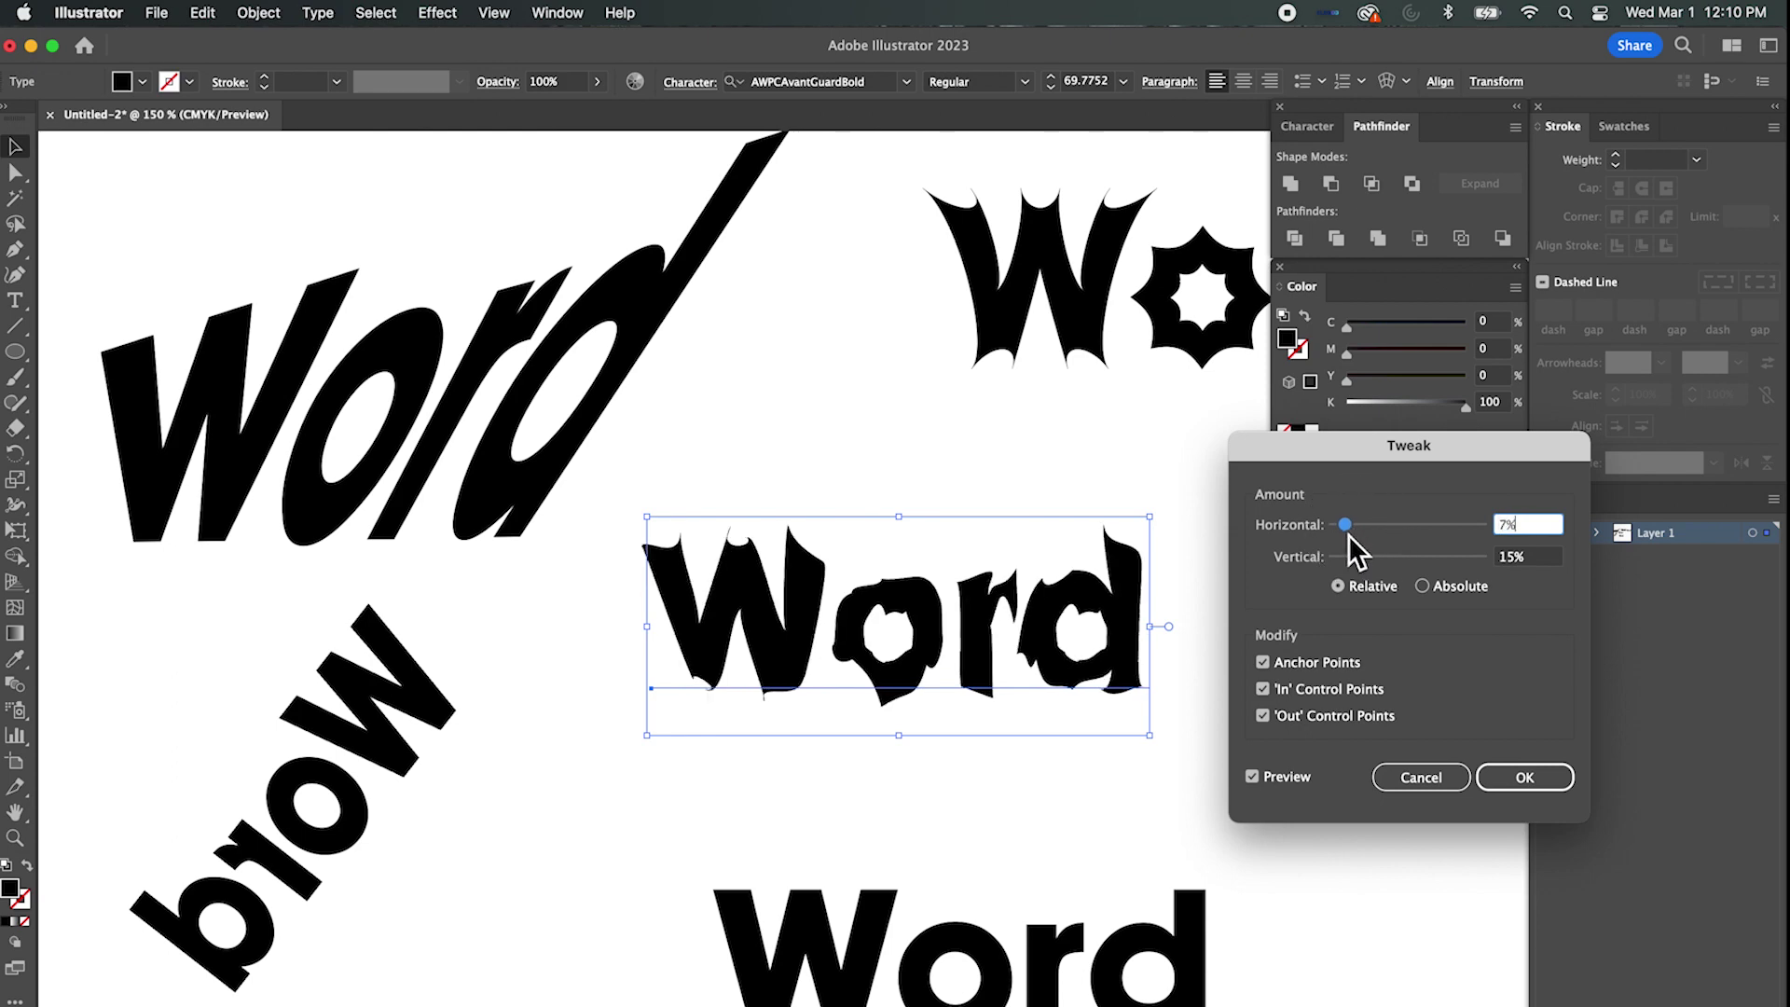
Compare the Tweak effect with and without Anchor Points being modified, leaving Anchor Points off.
left_click(1270, 662)
left_click(1270, 663)
left_click(1270, 663)
left_click(1270, 663)
left_click(1269, 663)
left_click(1271, 667)
left_click(1272, 667)
left_click(1271, 668)
left_click(1271, 667)
left_click(1272, 667)
left_click(1263, 663)
Compare the Tweak effect with 'In' and 'Out' Control Points on and off, ending with all three point options enabled.
left_click(1264, 686)
left_click(1265, 686)
left_click(1264, 687)
left_click(1264, 686)
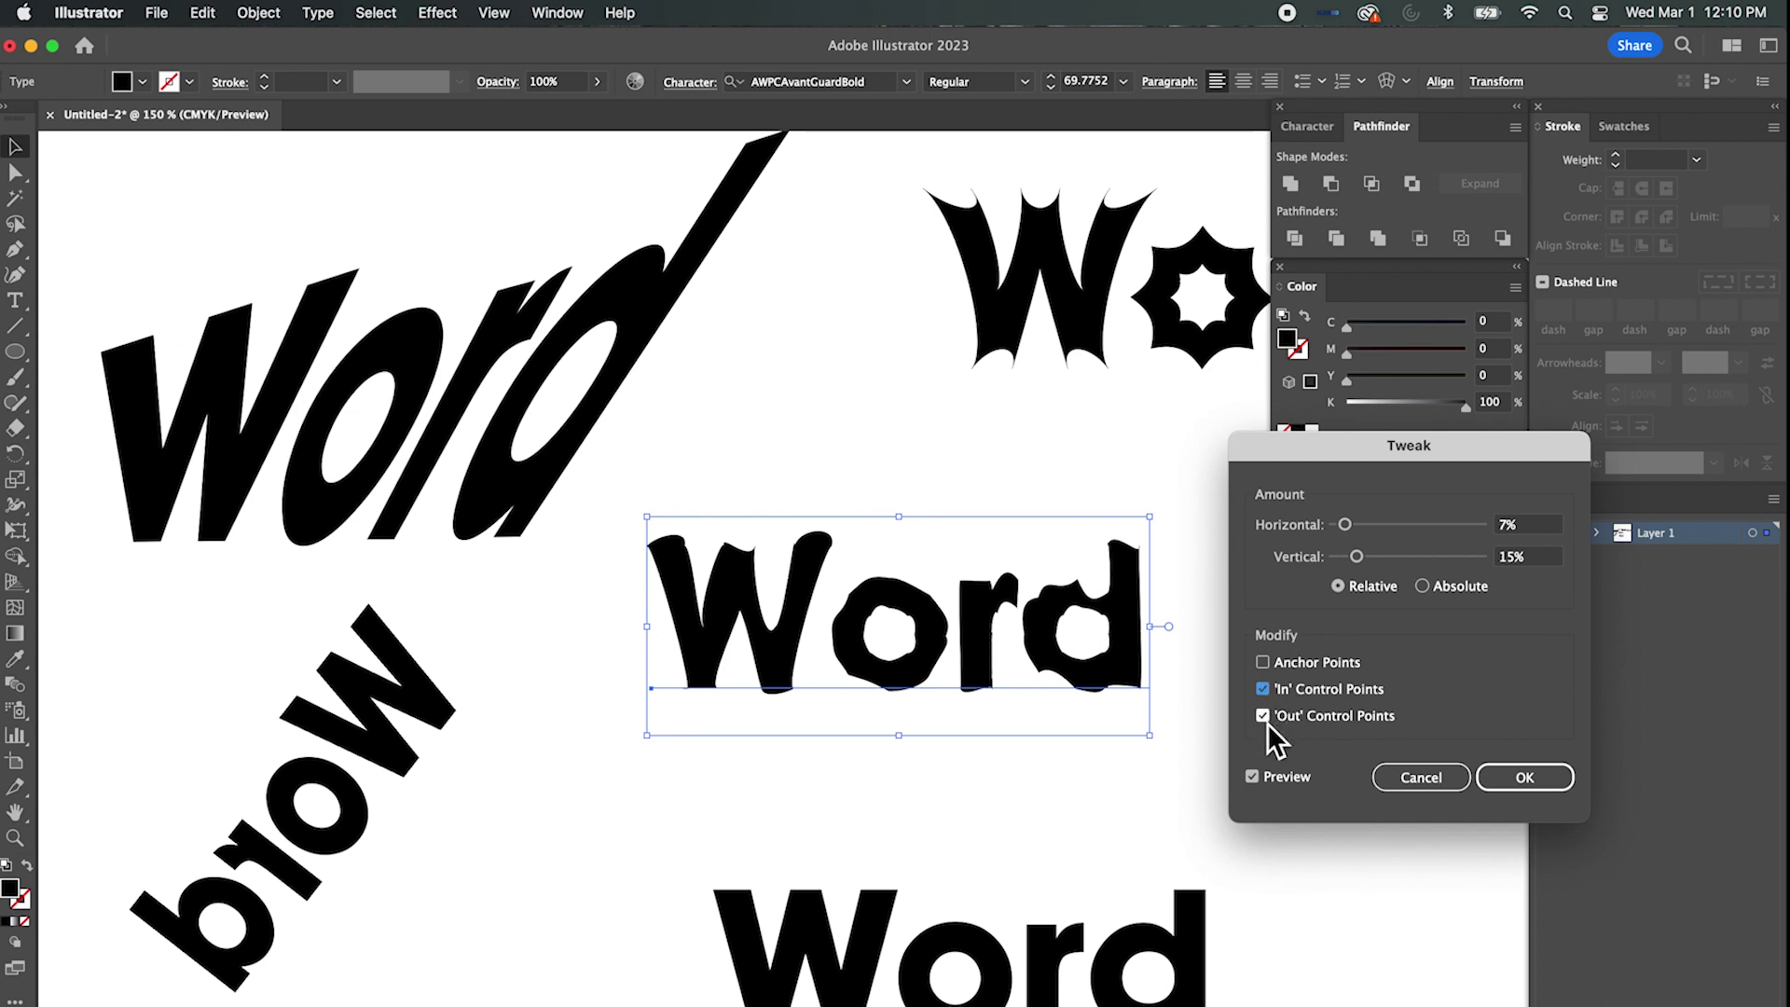
left_click(1267, 722)
left_click(1267, 719)
left_click(1268, 692)
left_click(1264, 664)
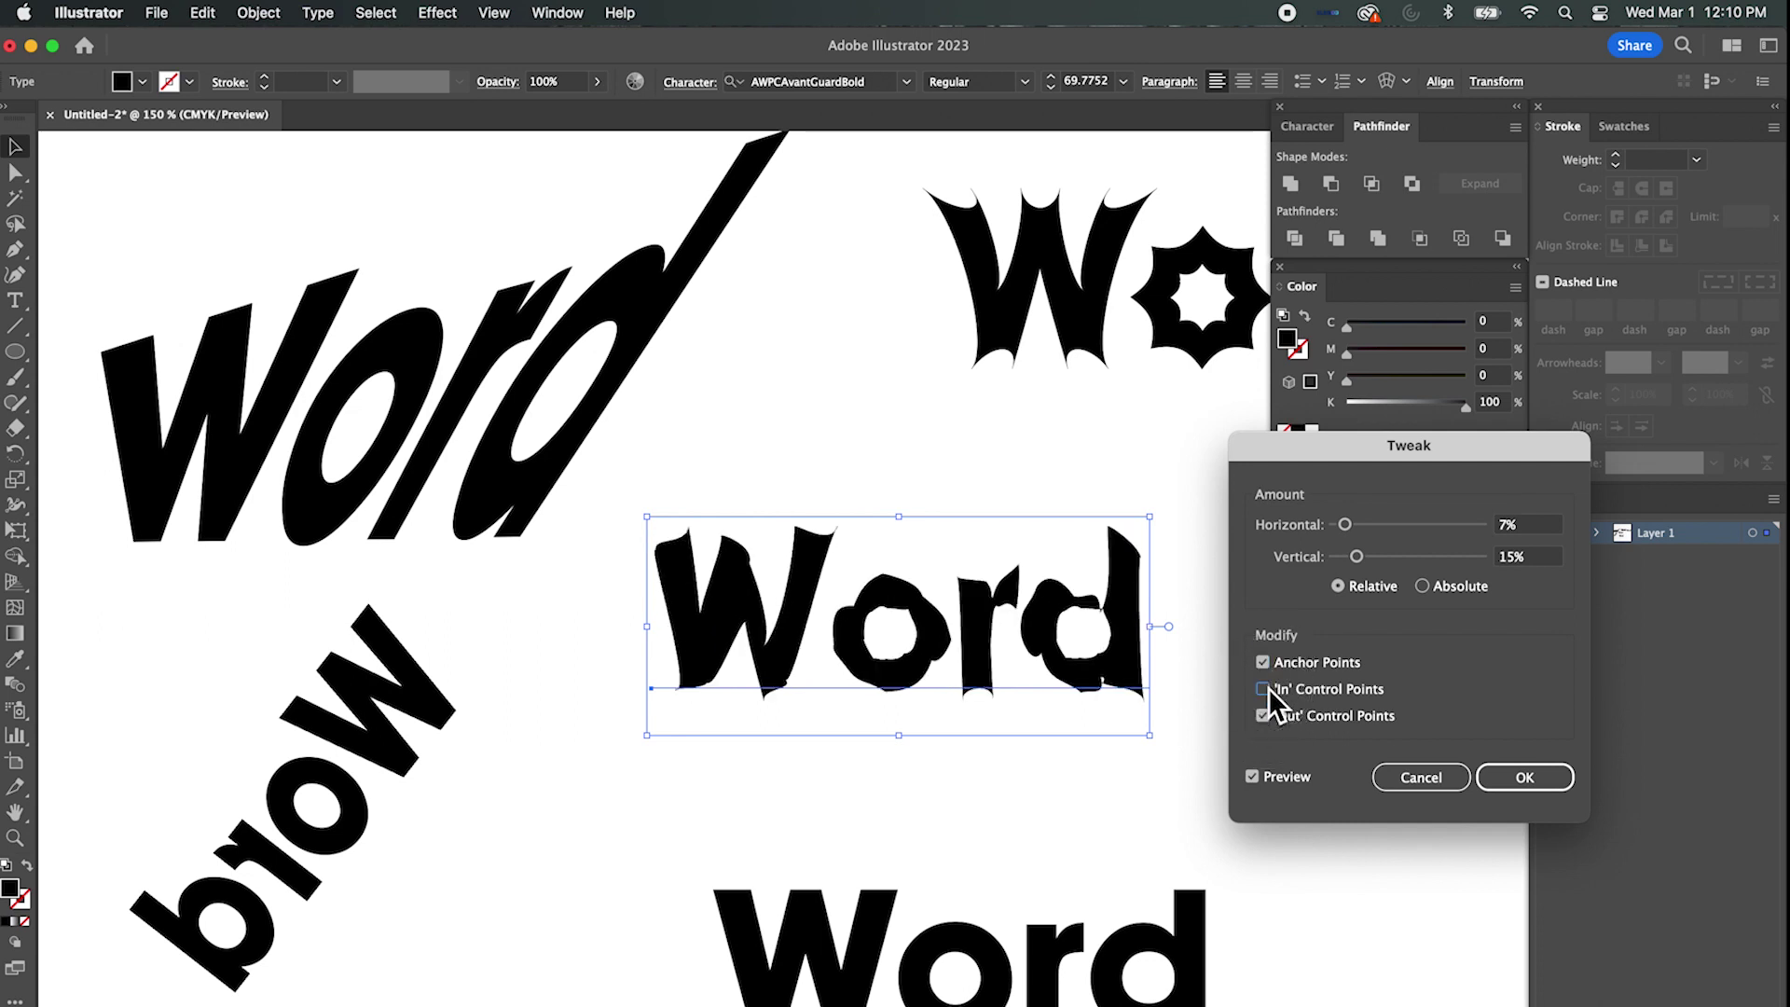
left_click(1268, 688)
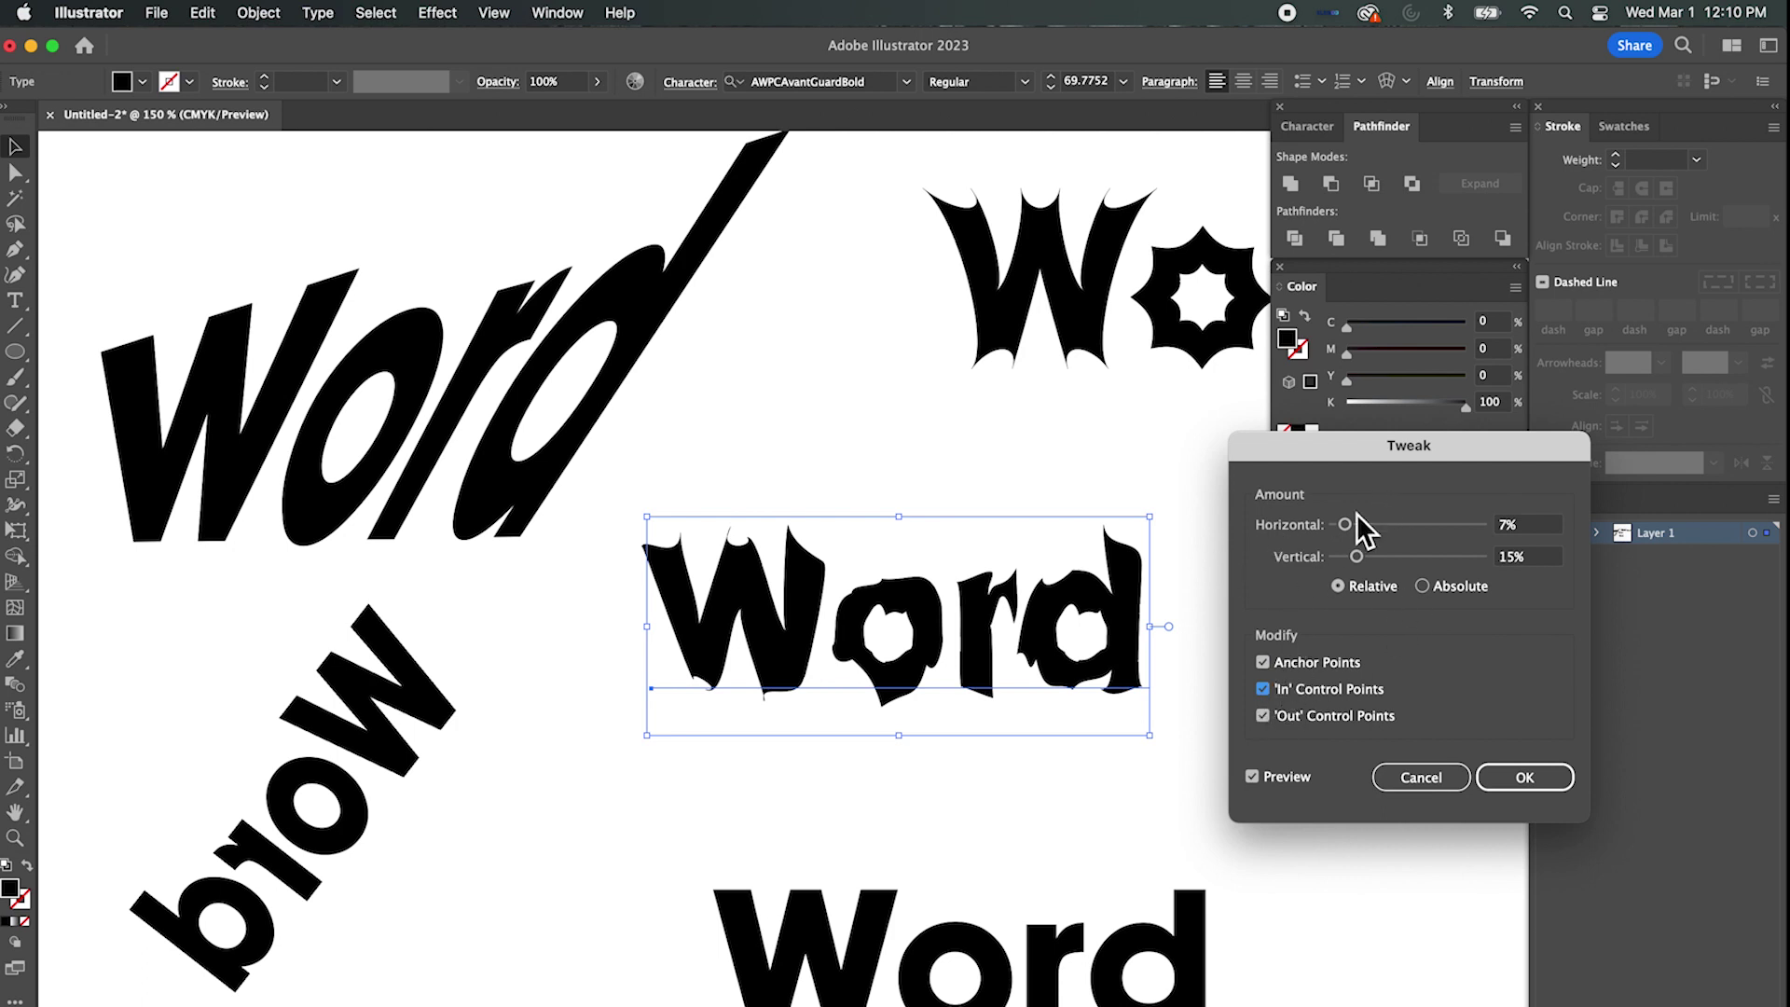
Apply the Tweak effect at 15% horizontal with all point options enabled, and move the word up closer to the puckered one.
left_click_drag(1345, 524, 1359, 527)
left_click(1269, 691)
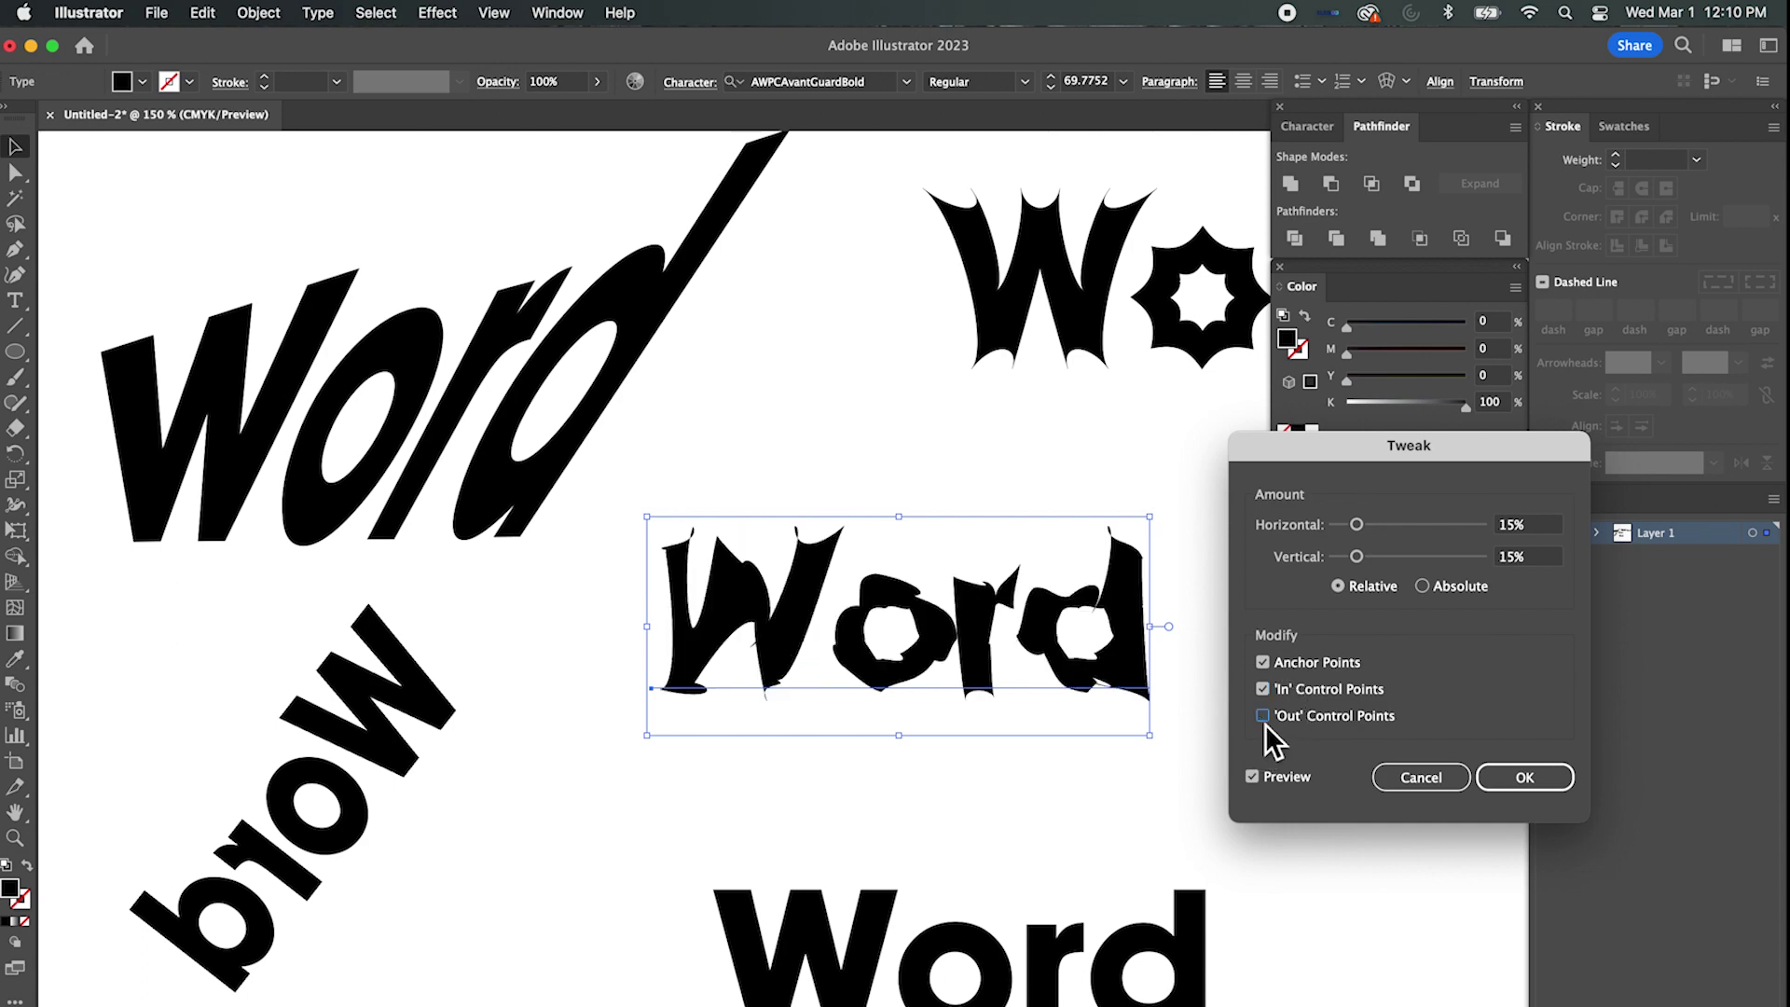
left_click(1267, 715)
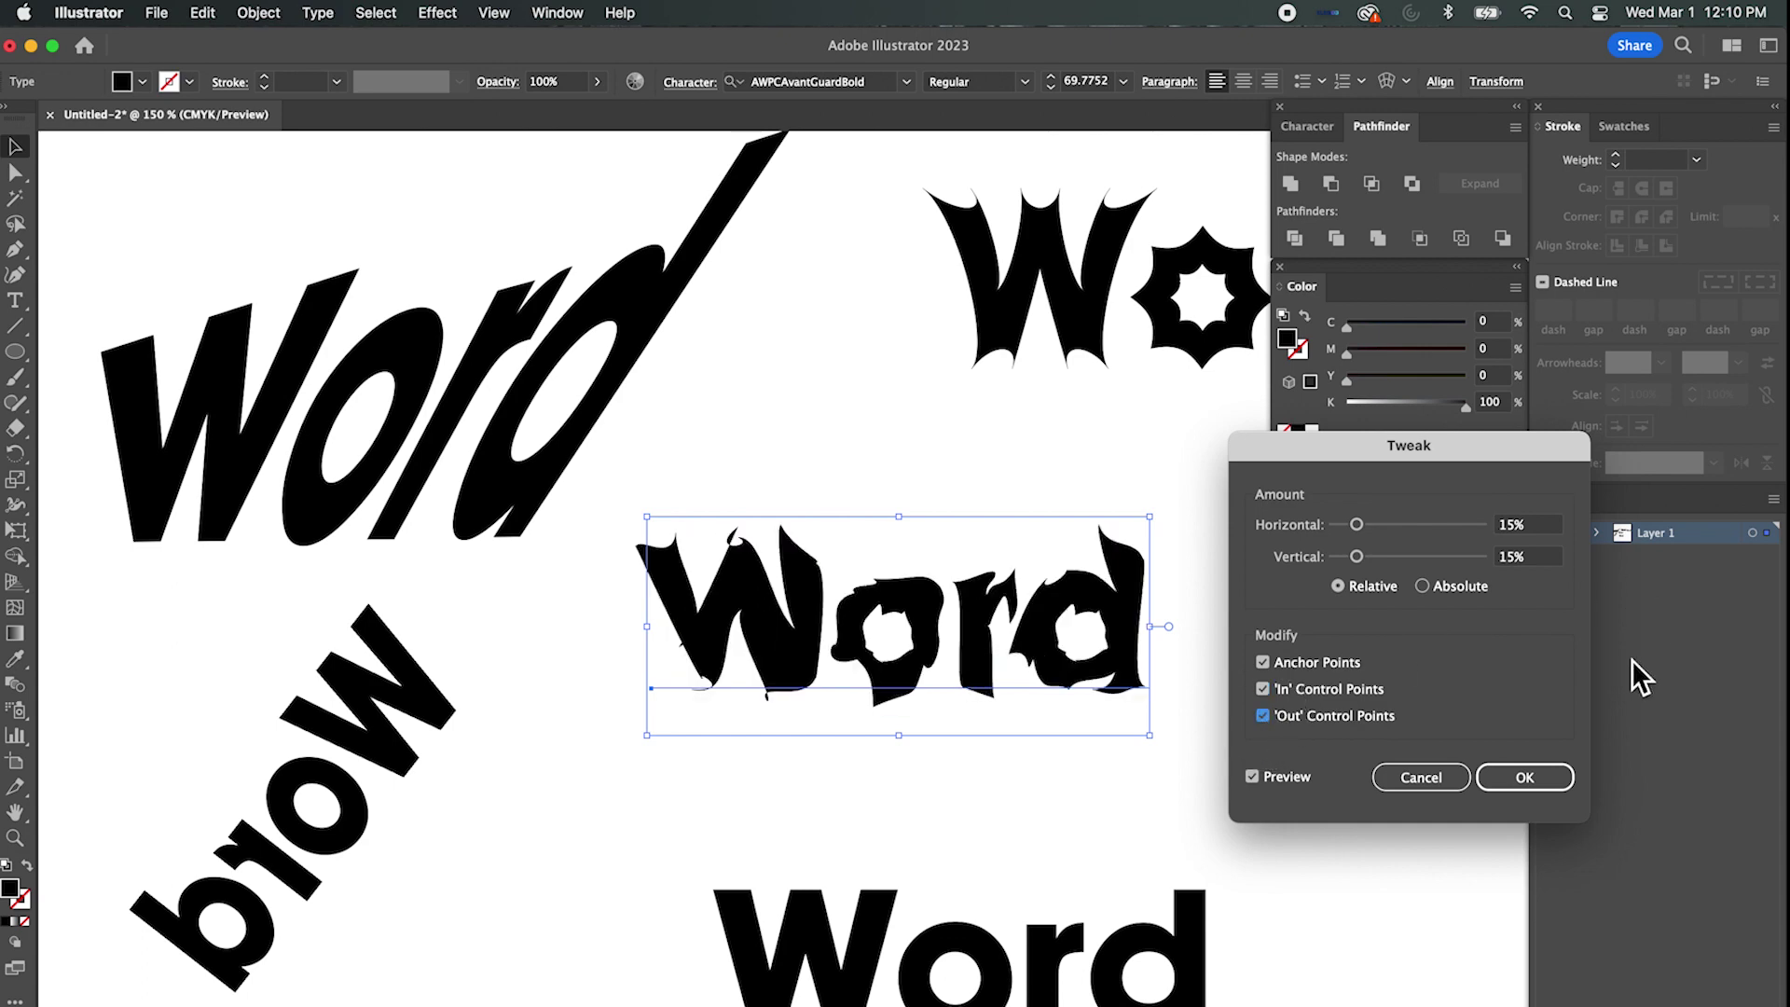
left_click(1525, 778)
left_click_drag(985, 641, 999, 508)
Place two plain copies of the word side by side below the tweaked one, and start a Twist effect on the left copy.
left_click_drag(850, 899, 1258, 741)
left_click(802, 773)
left_click(457, 14)
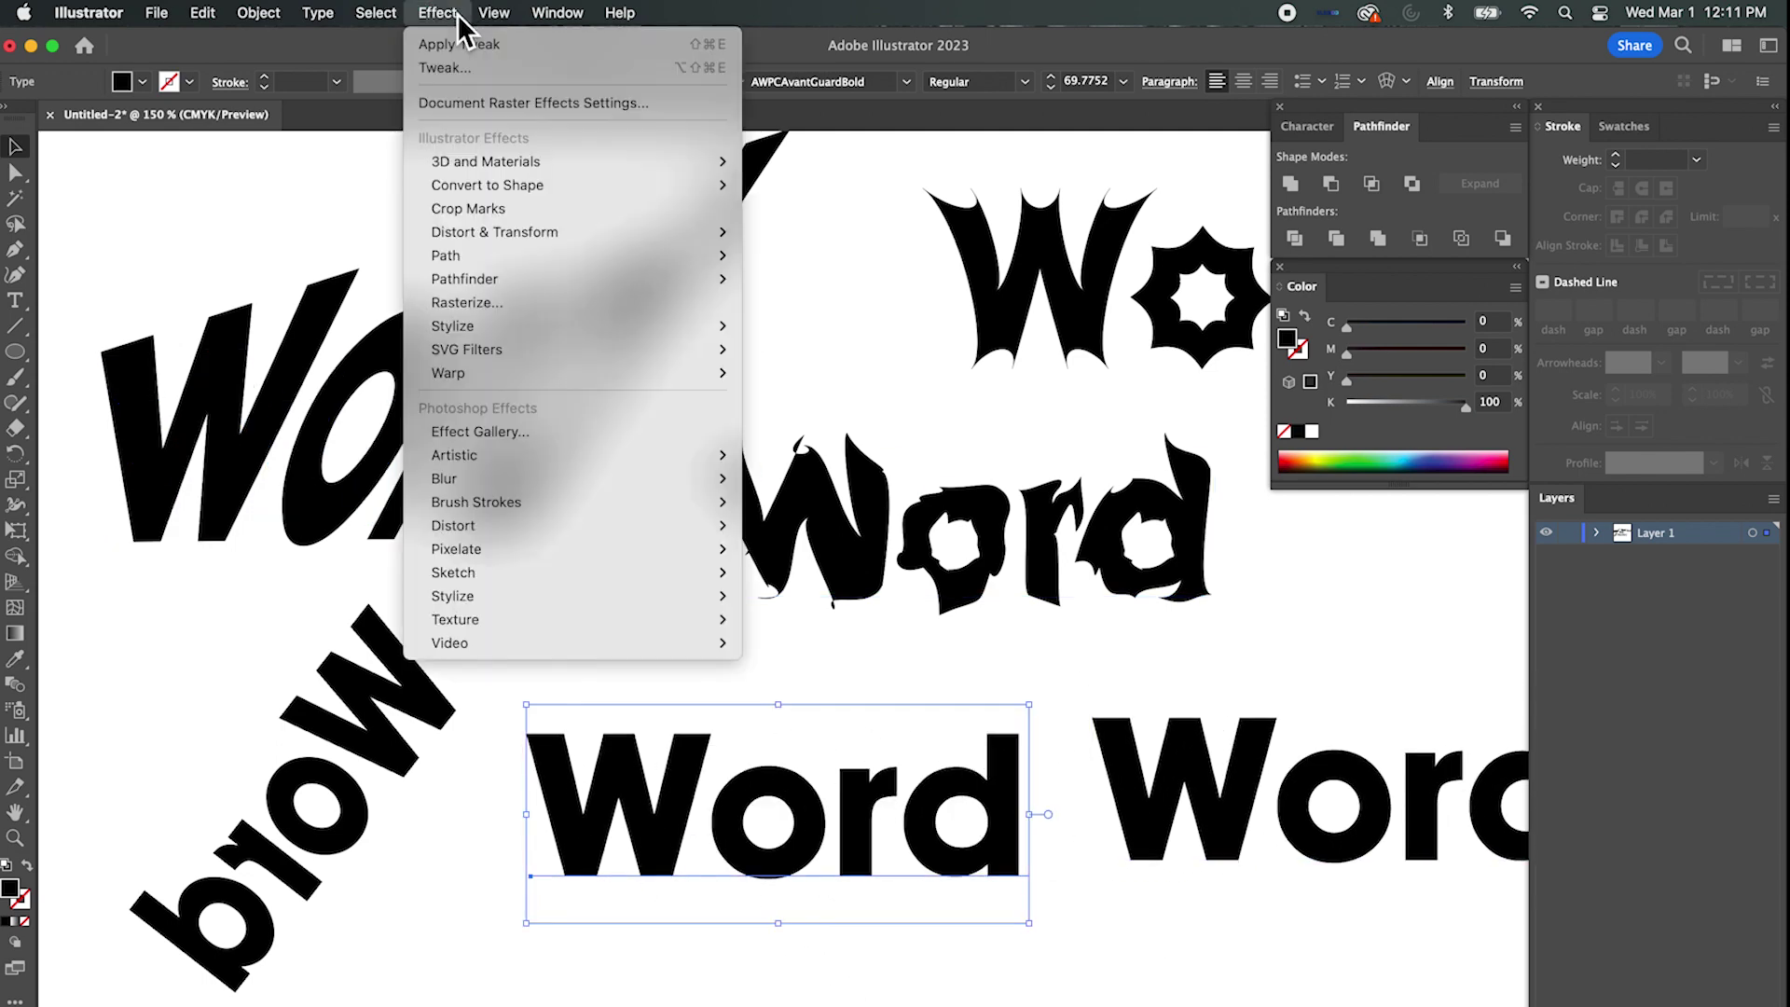
mouse_move(584, 231)
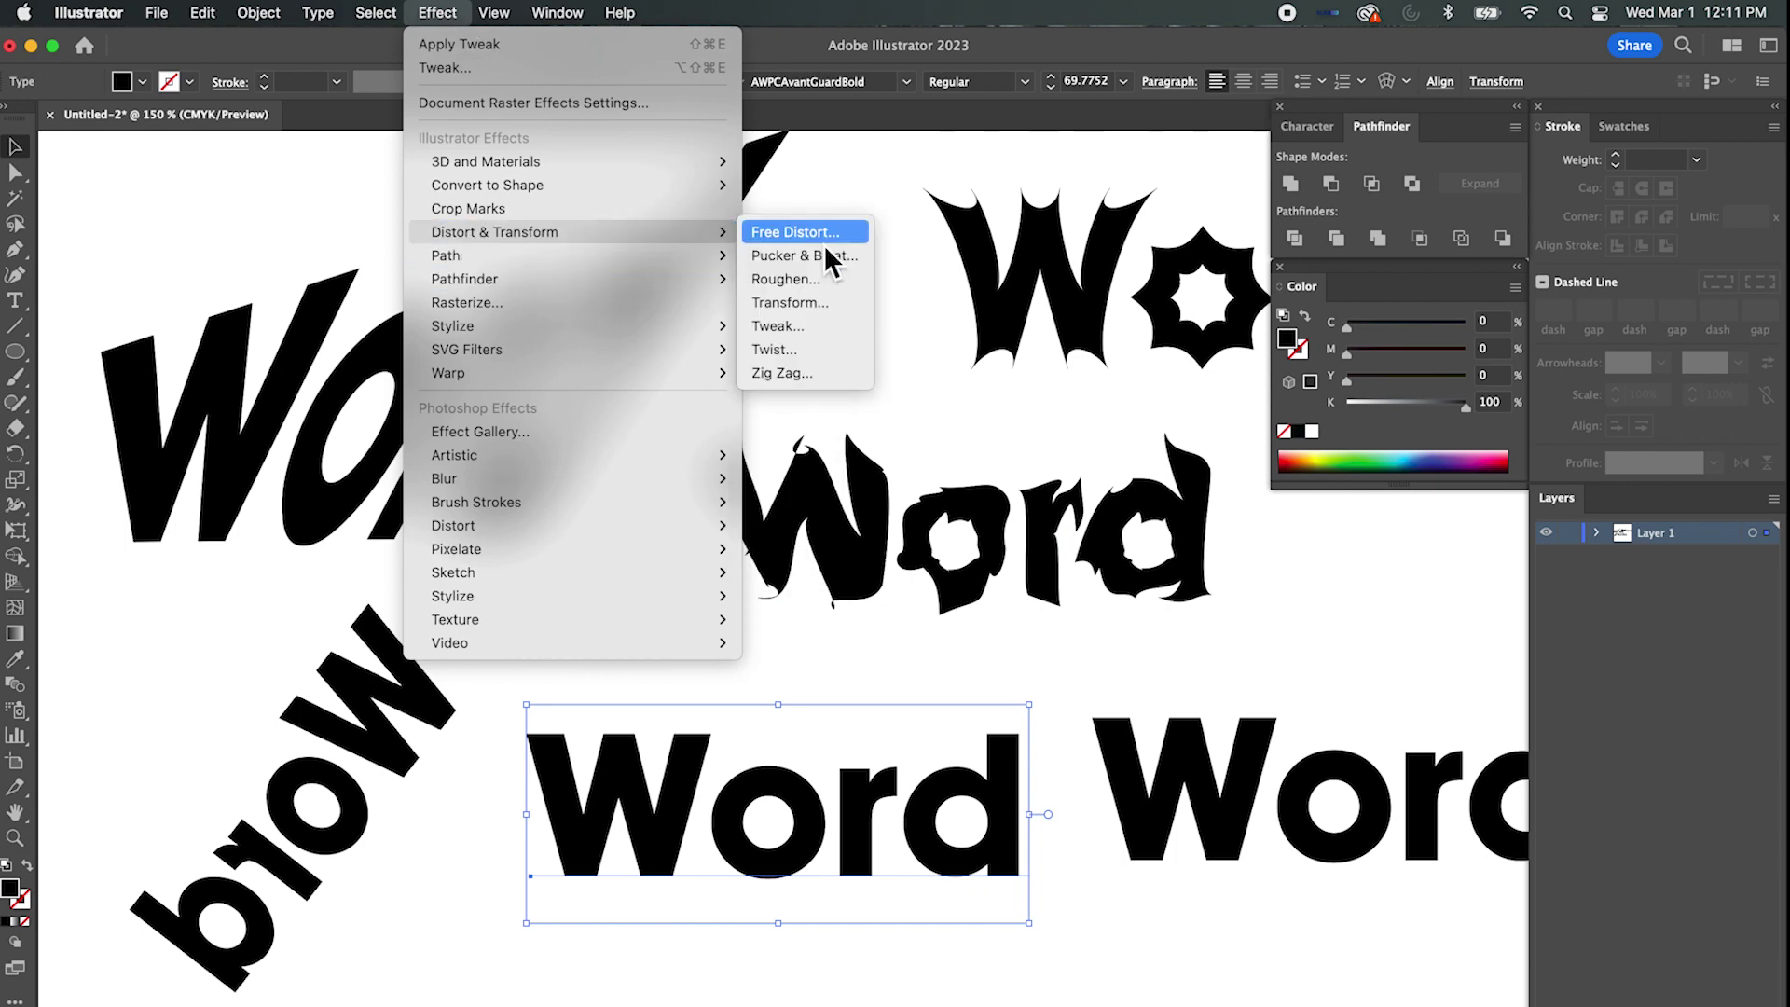
left_click(813, 350)
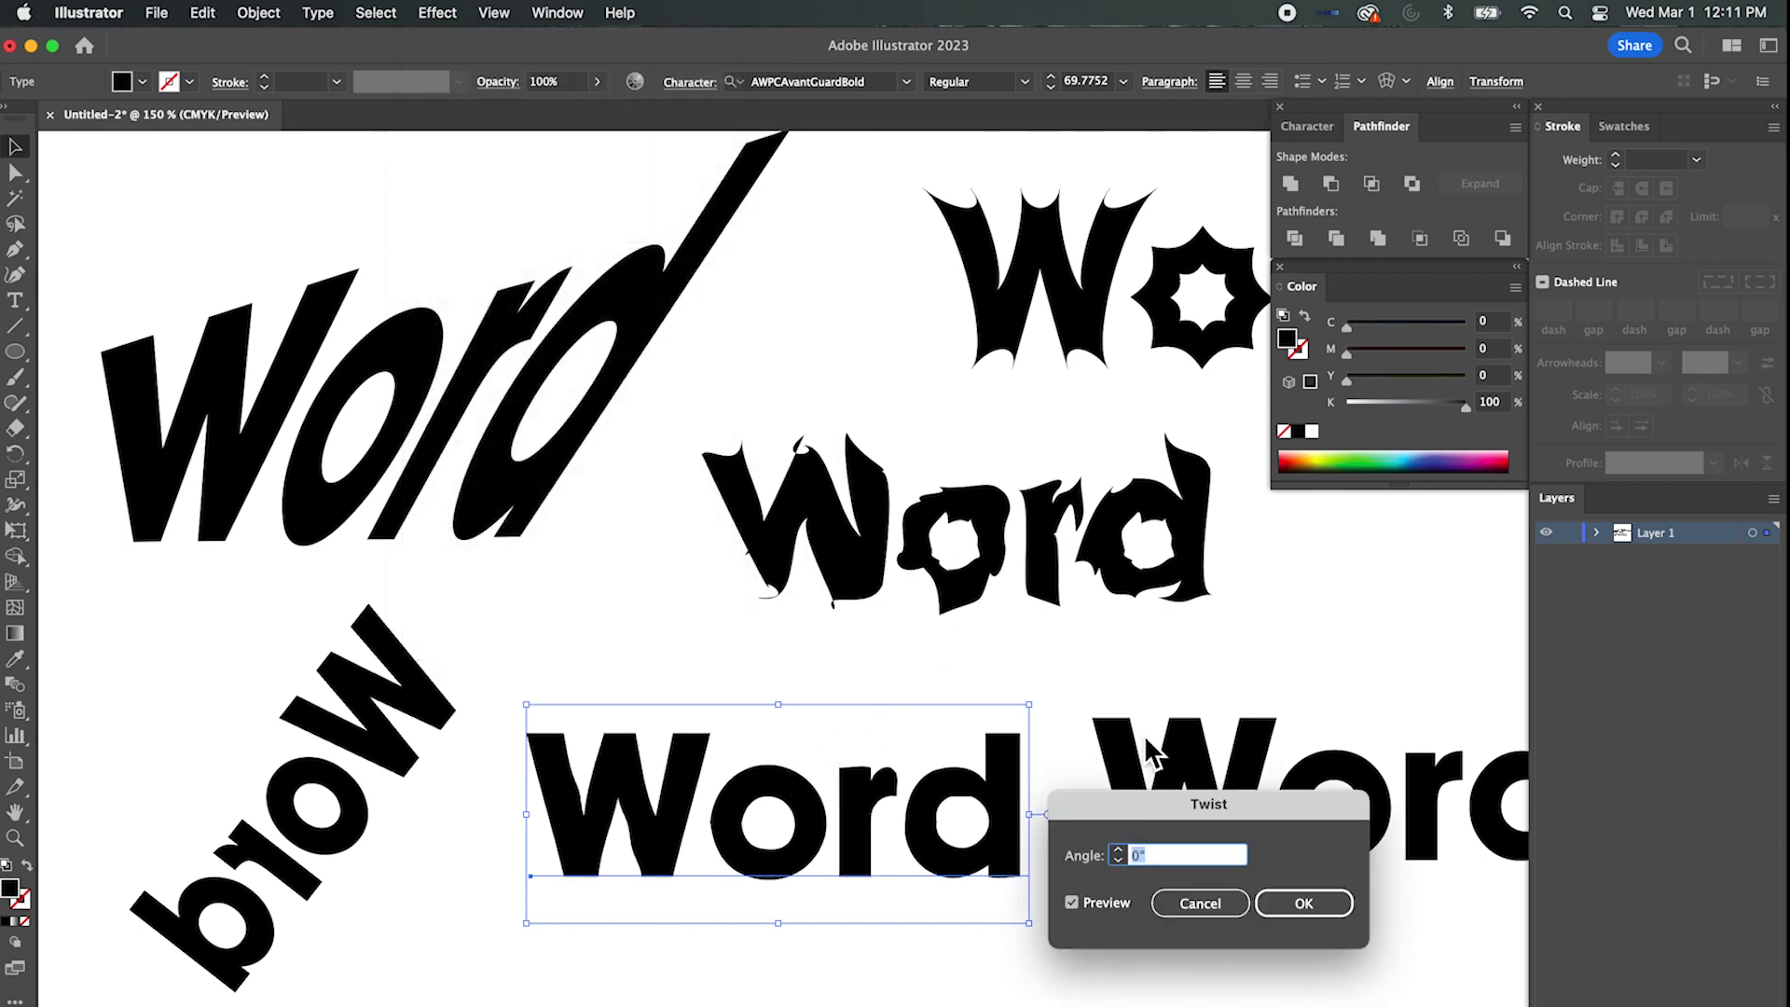
Preview the Twist effect on the left copy at increasing angles up to 171°.
left_click(1119, 850)
left_click(1119, 850)
left_click(1119, 850)
left_click(1118, 850)
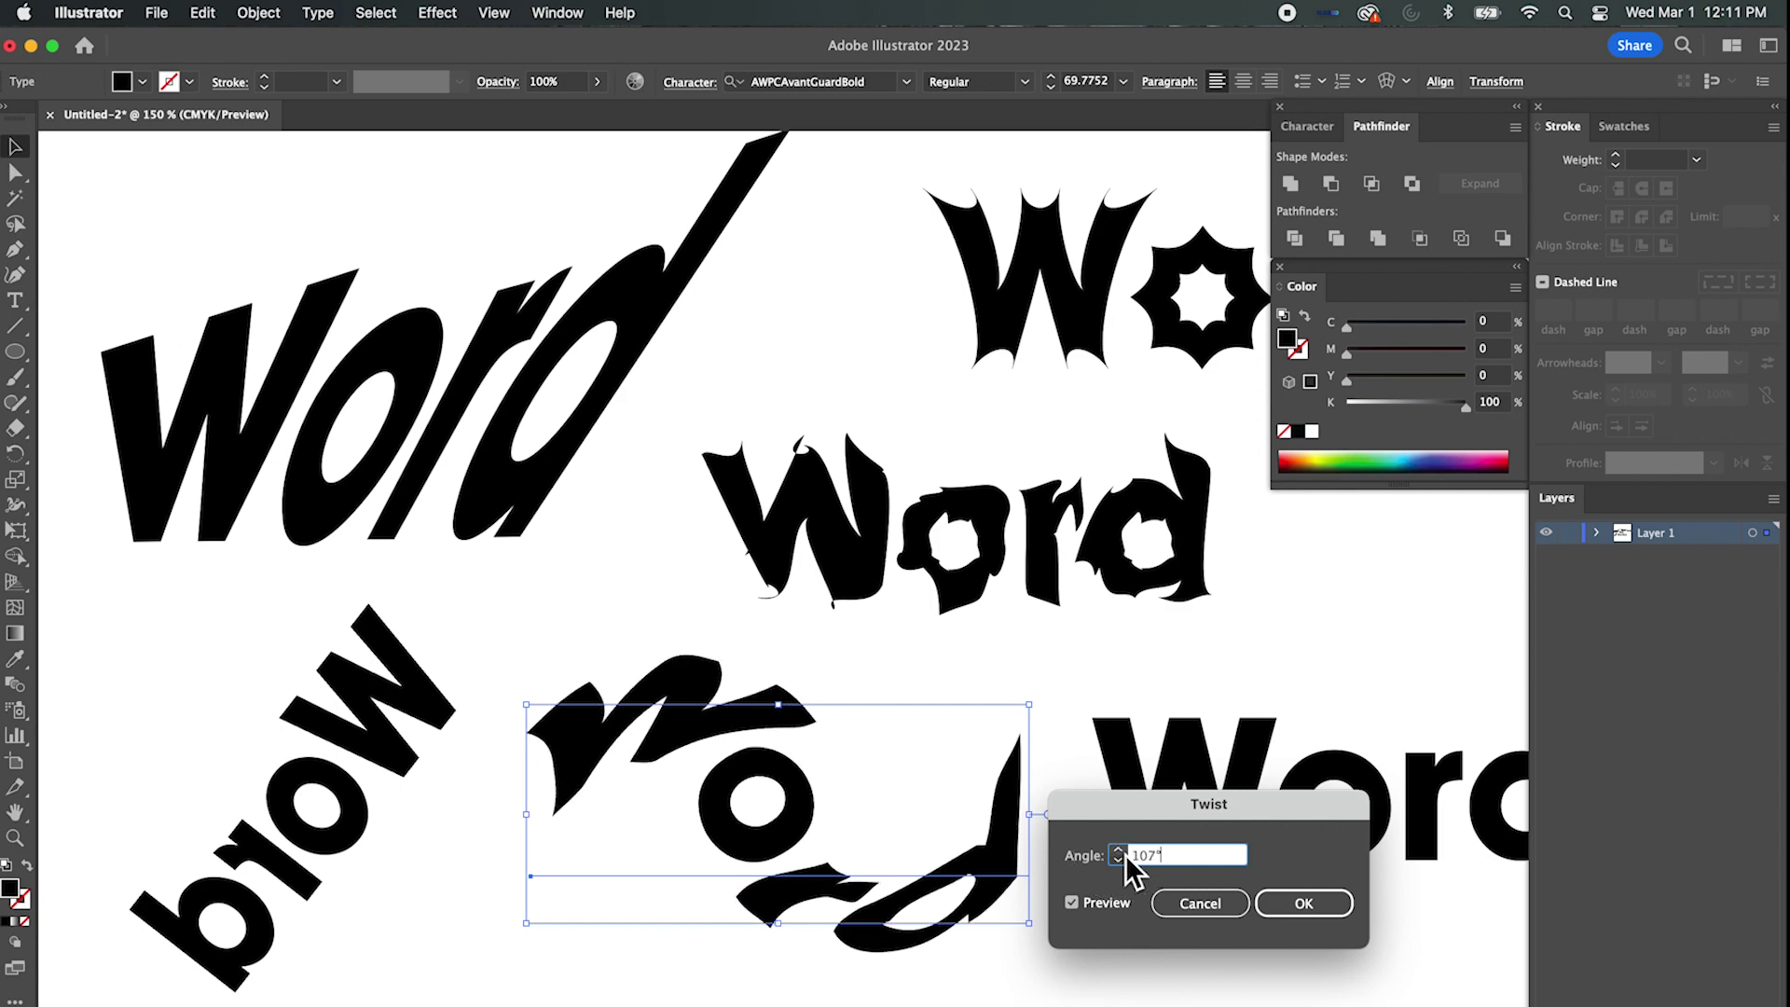
left_click(1119, 850)
left_click(1126, 851)
left_click(1126, 851)
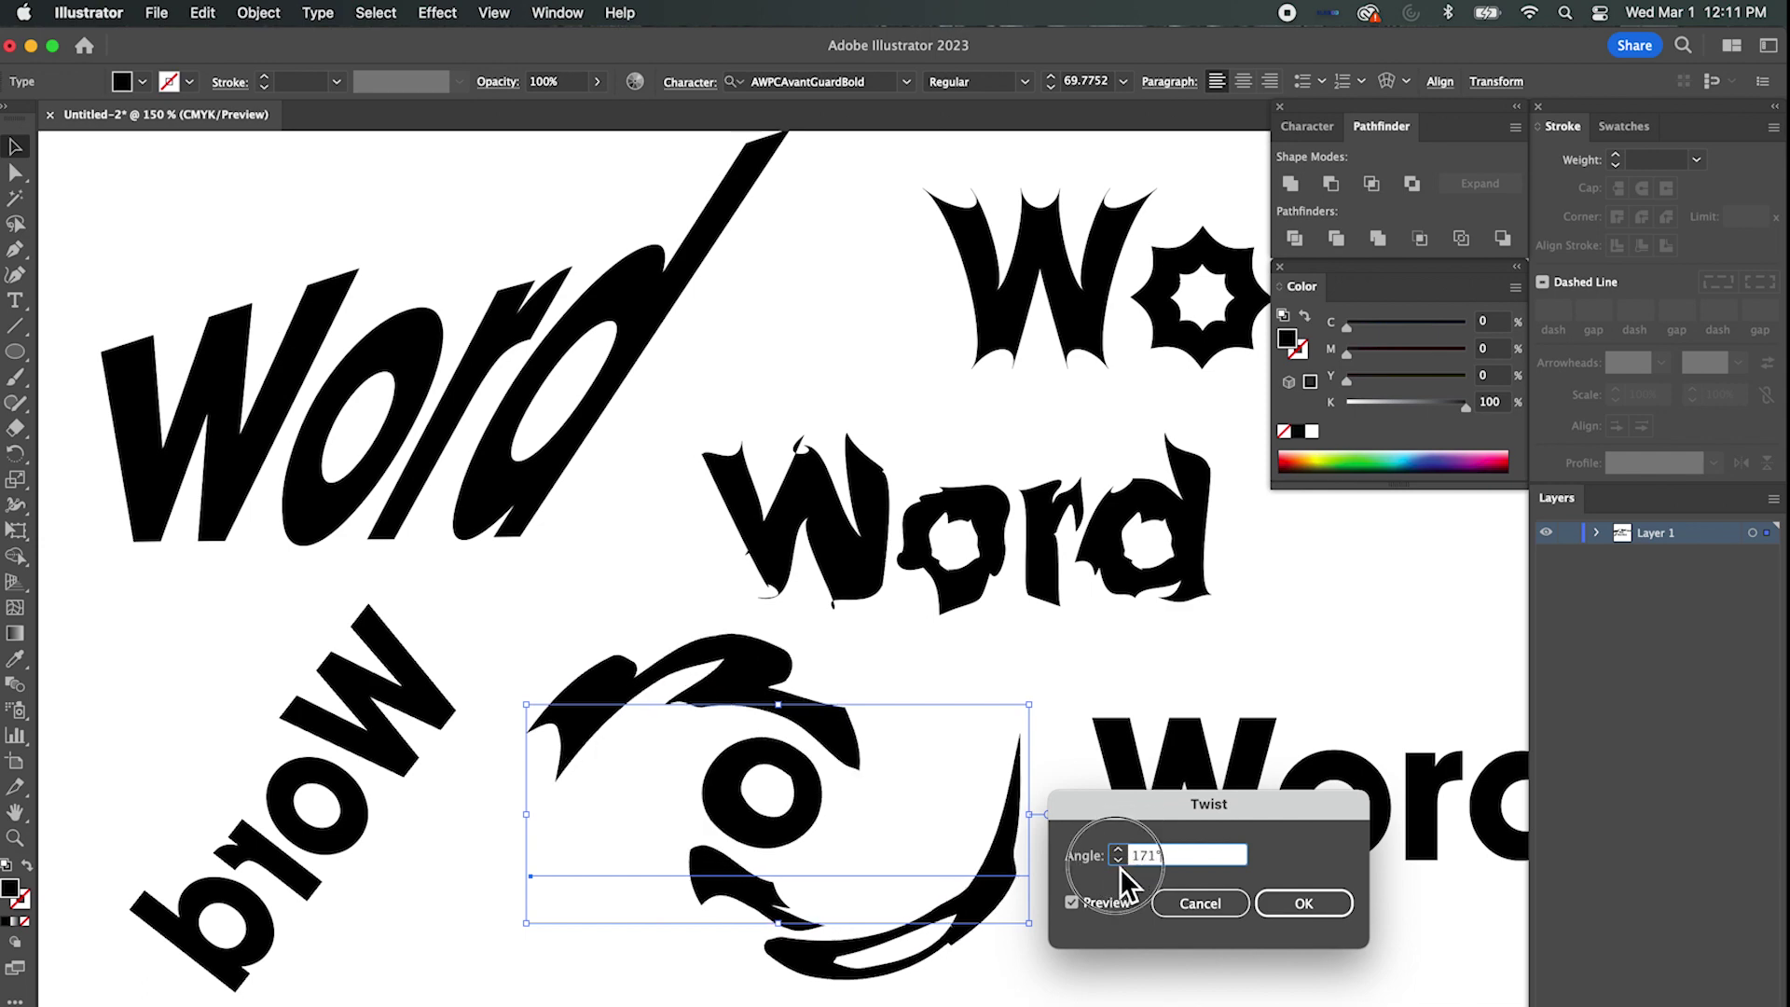
Reduce the Twist angle to about 74°, apply it, and move the twisted word slightly down and to the left.
left_click(1119, 860)
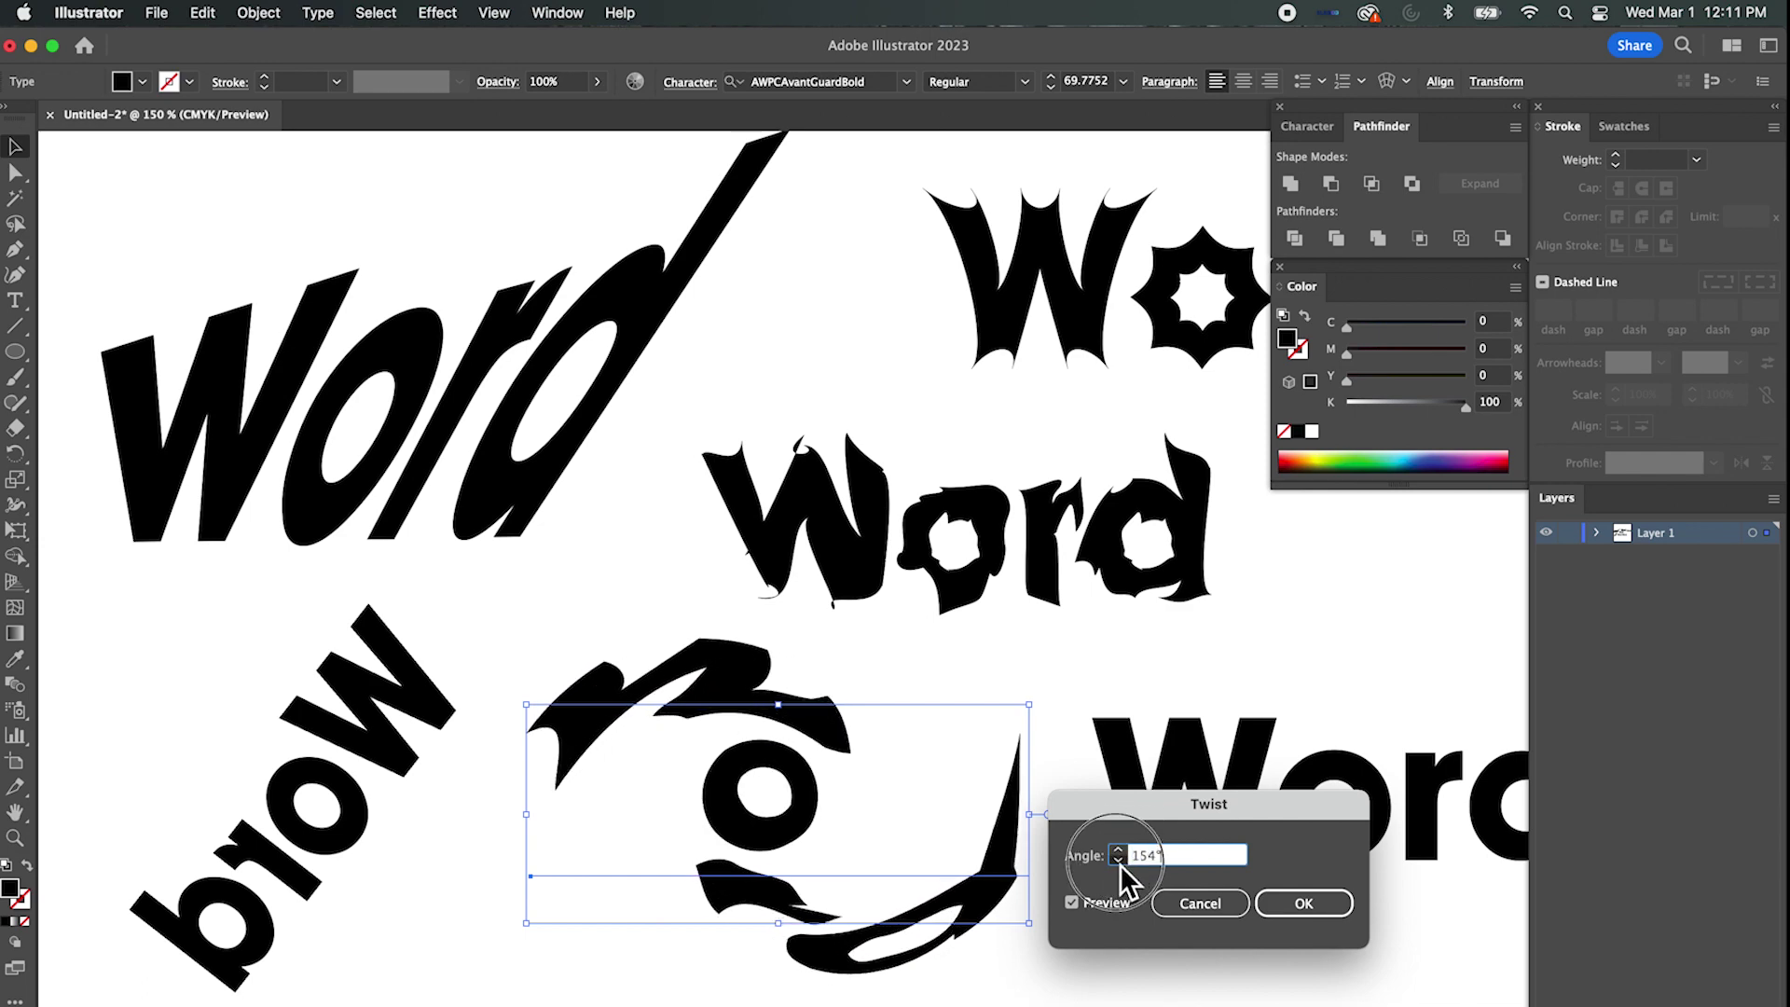
left_click(1119, 861)
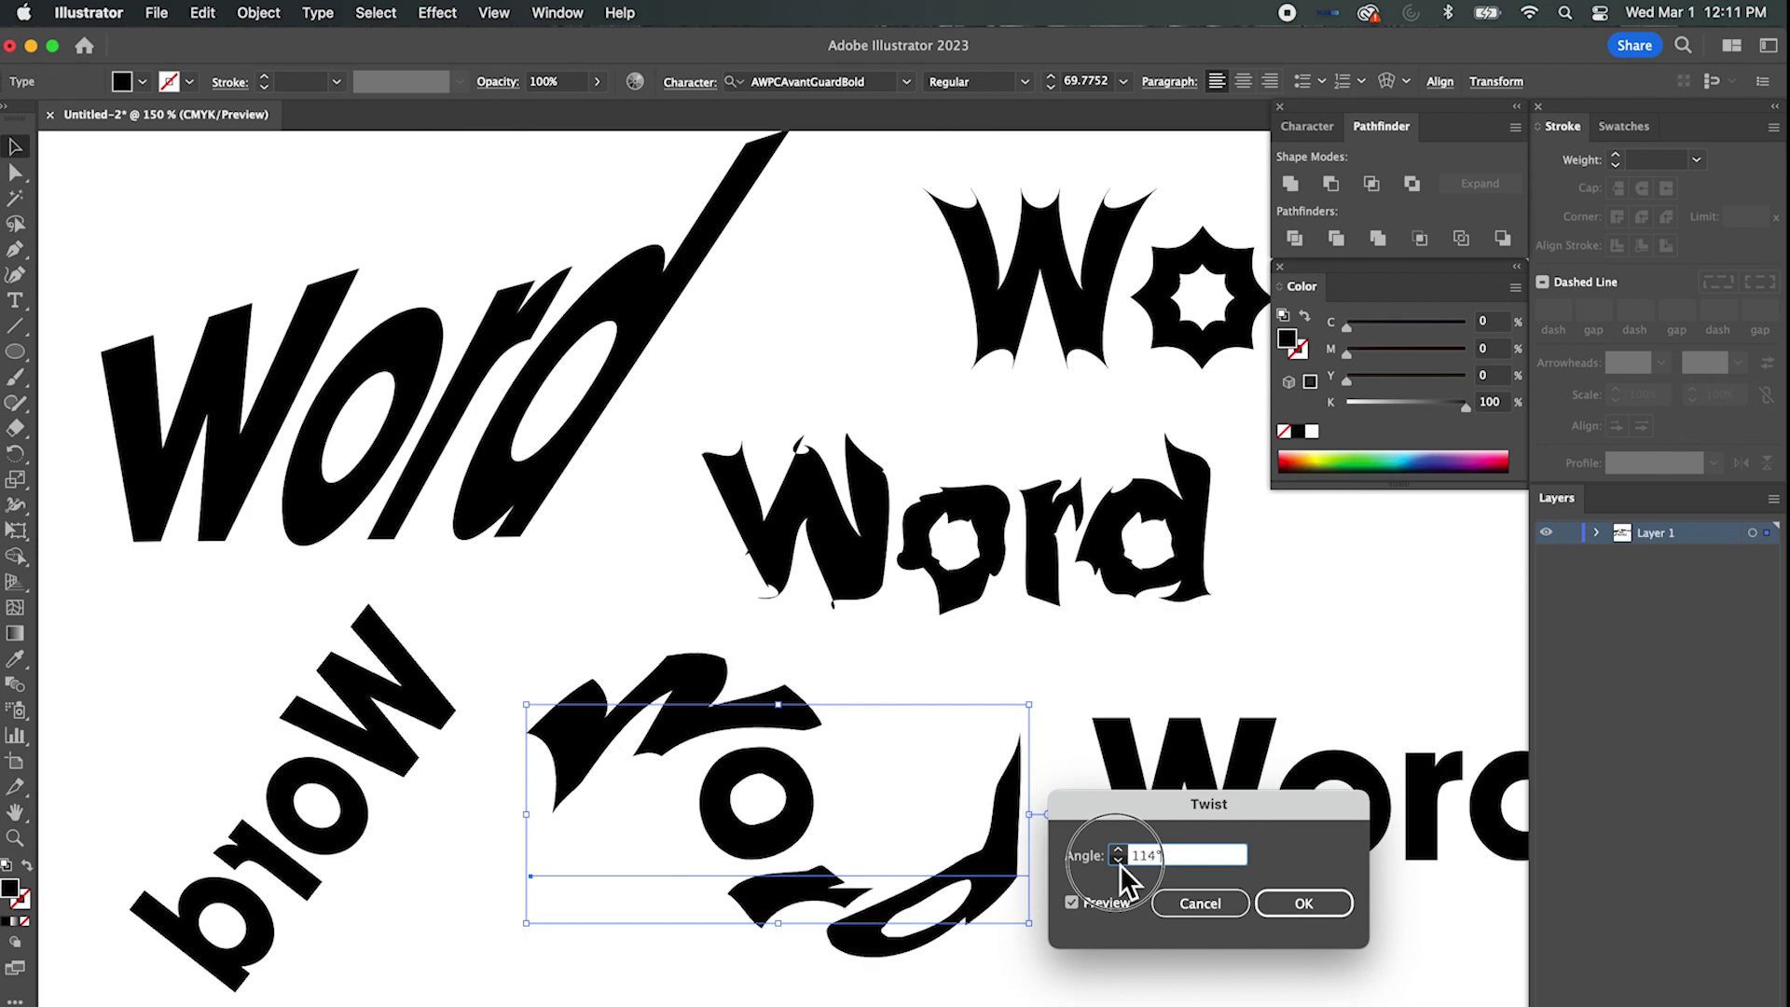
left_click(1120, 861)
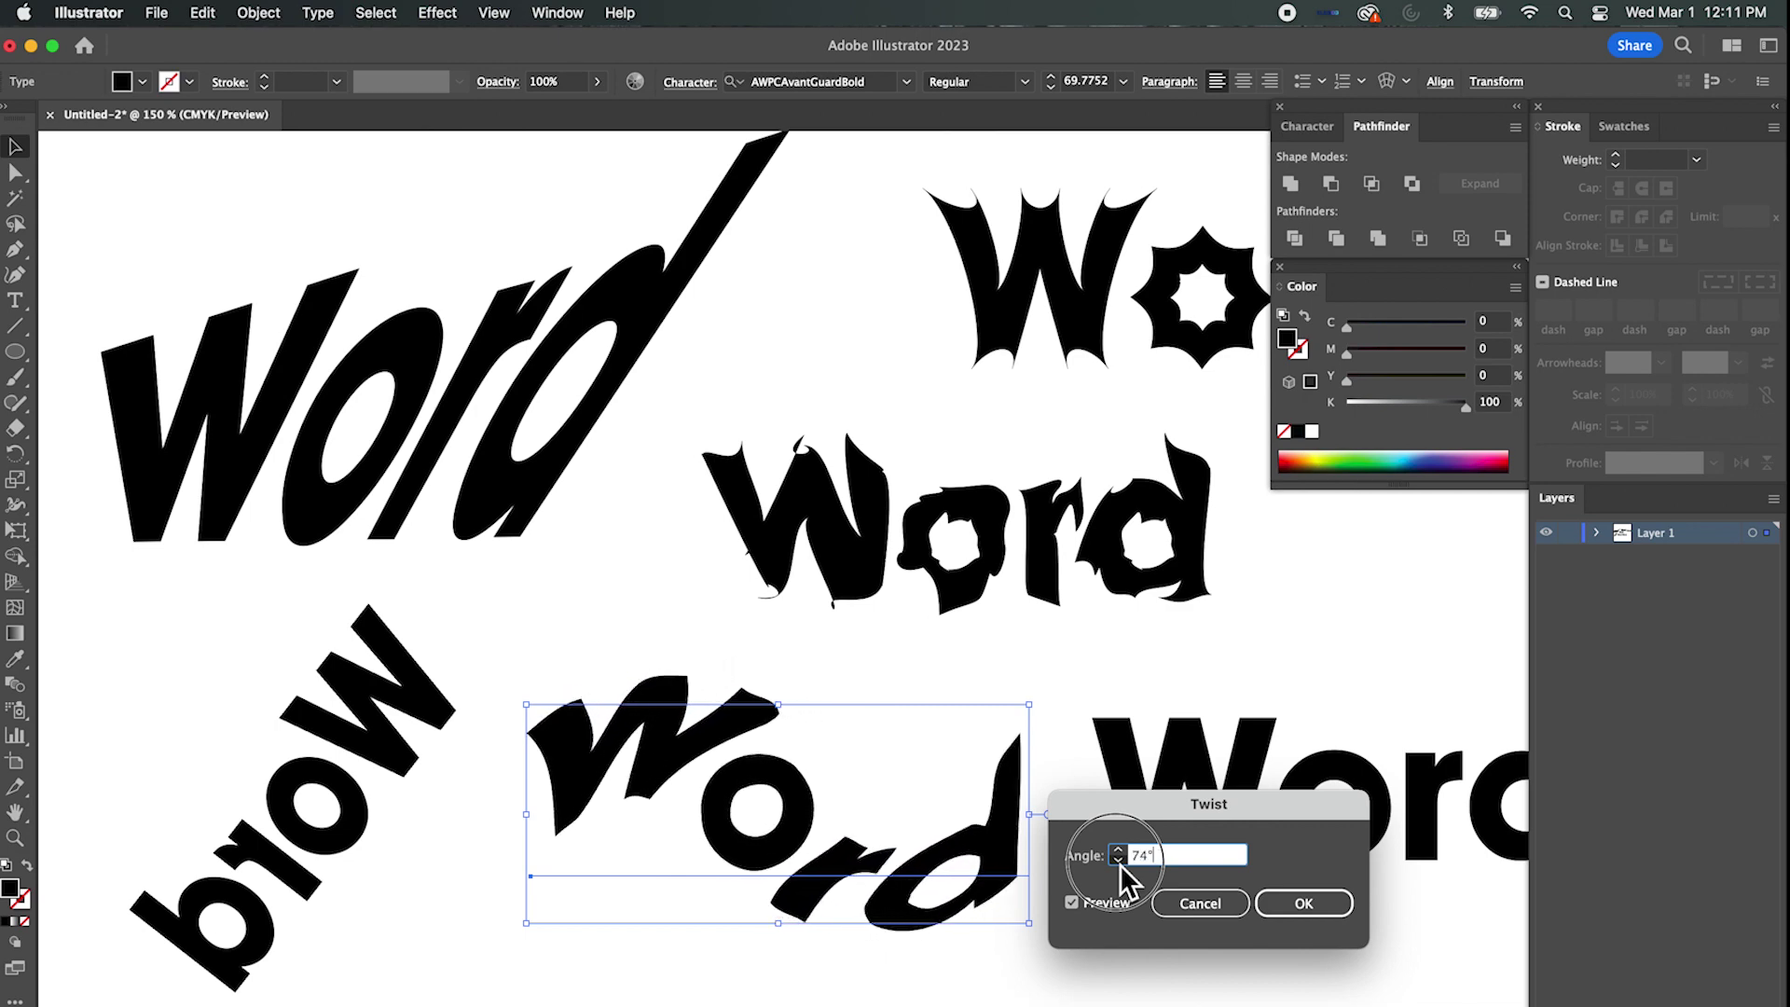
left_click(1303, 903)
left_click_drag(839, 859, 768, 915)
Try a Zig Zag effect on the remaining plain copy at 2 pt absolute size, 31 ridges per segment and Smooth points.
key("super+minus")
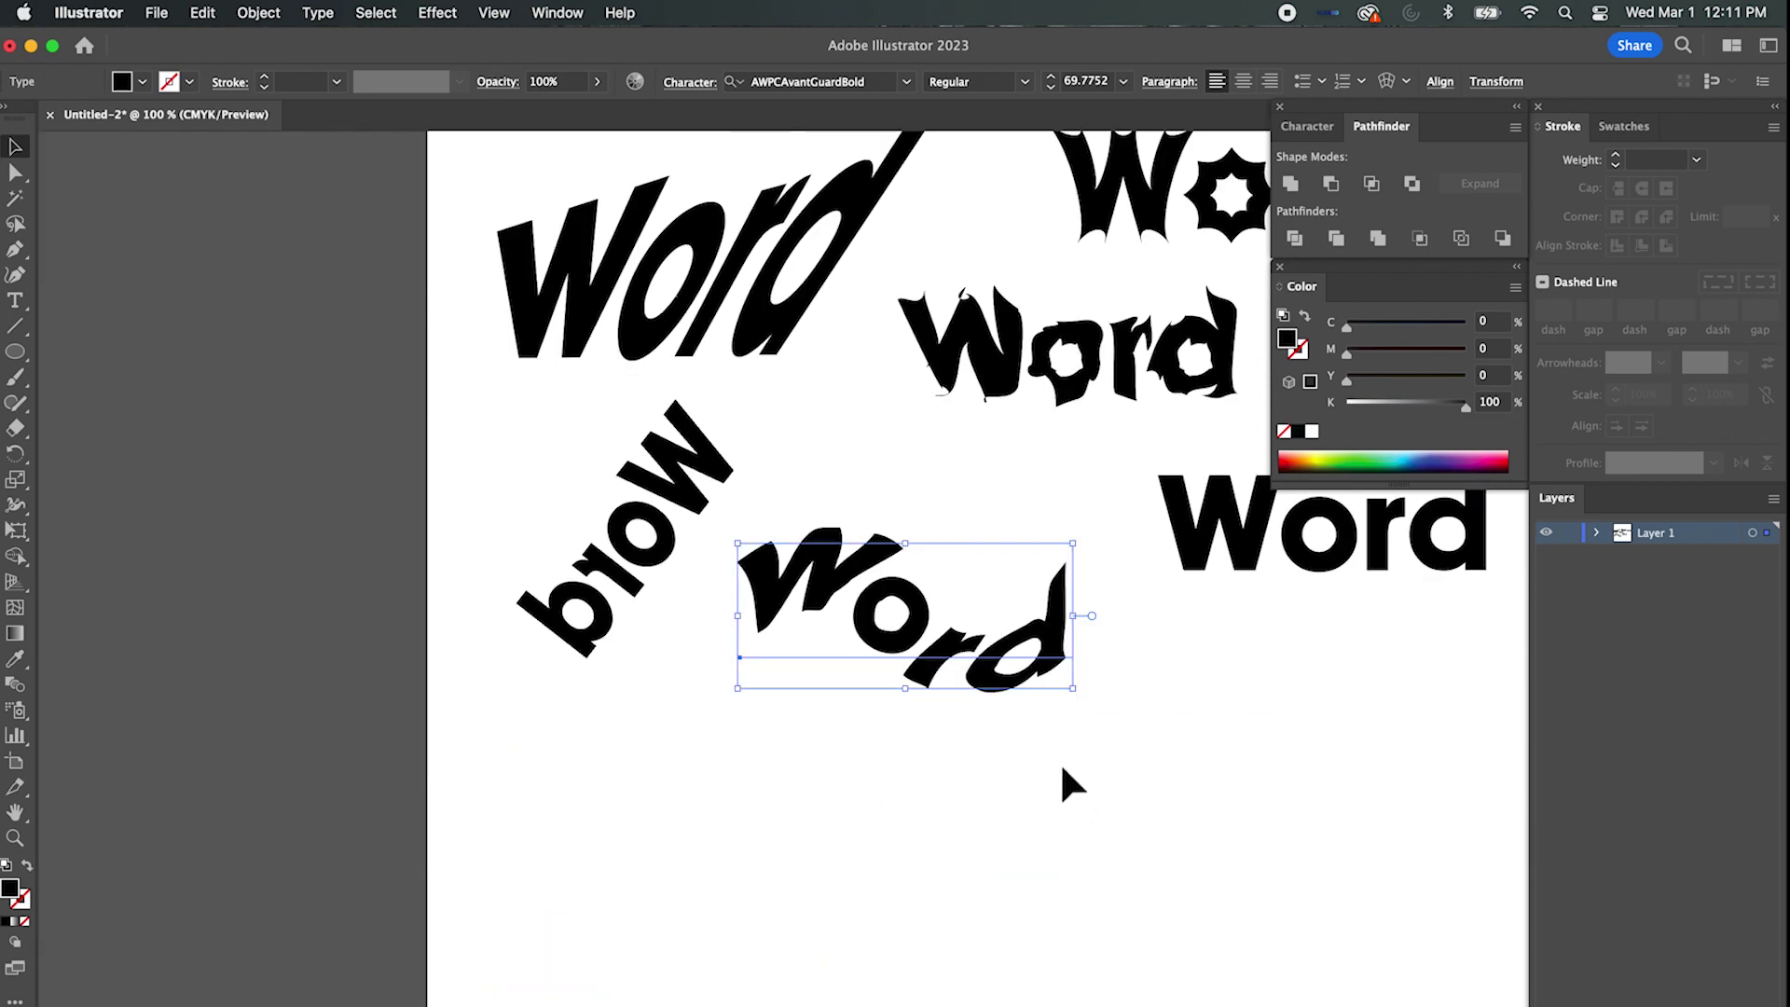
left_click_drag(1156, 704, 768, 899)
left_click(918, 737)
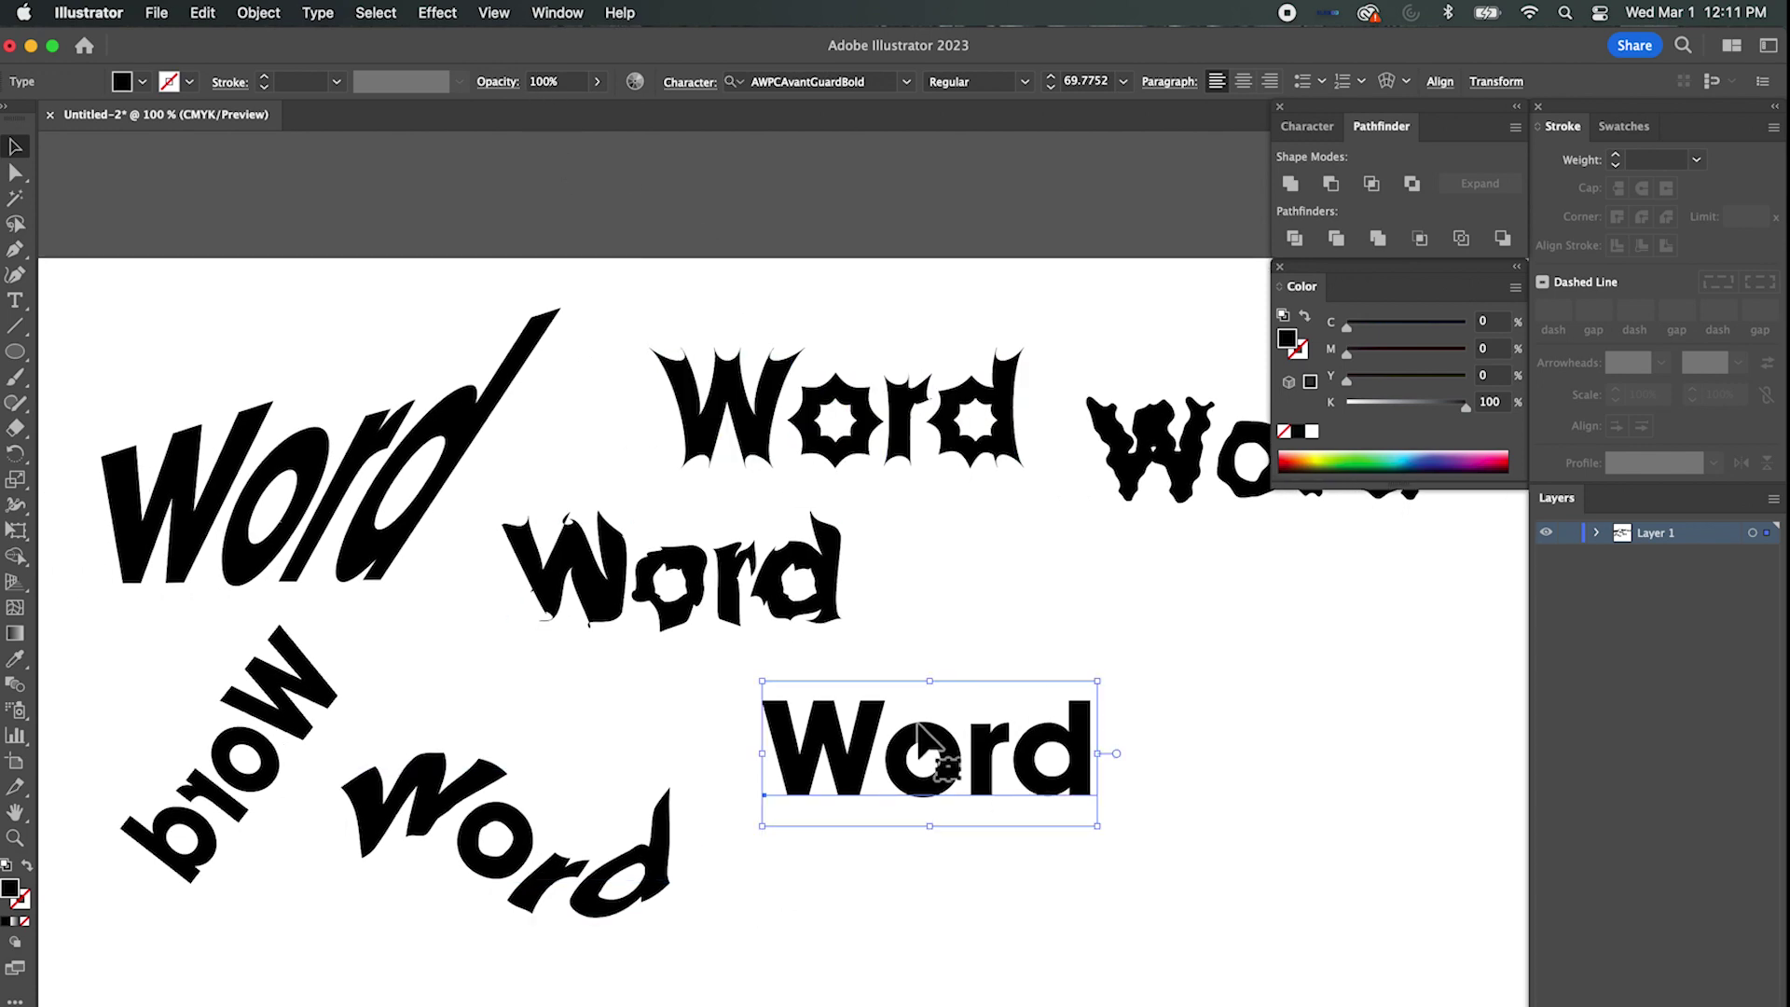
left_click(443, 14)
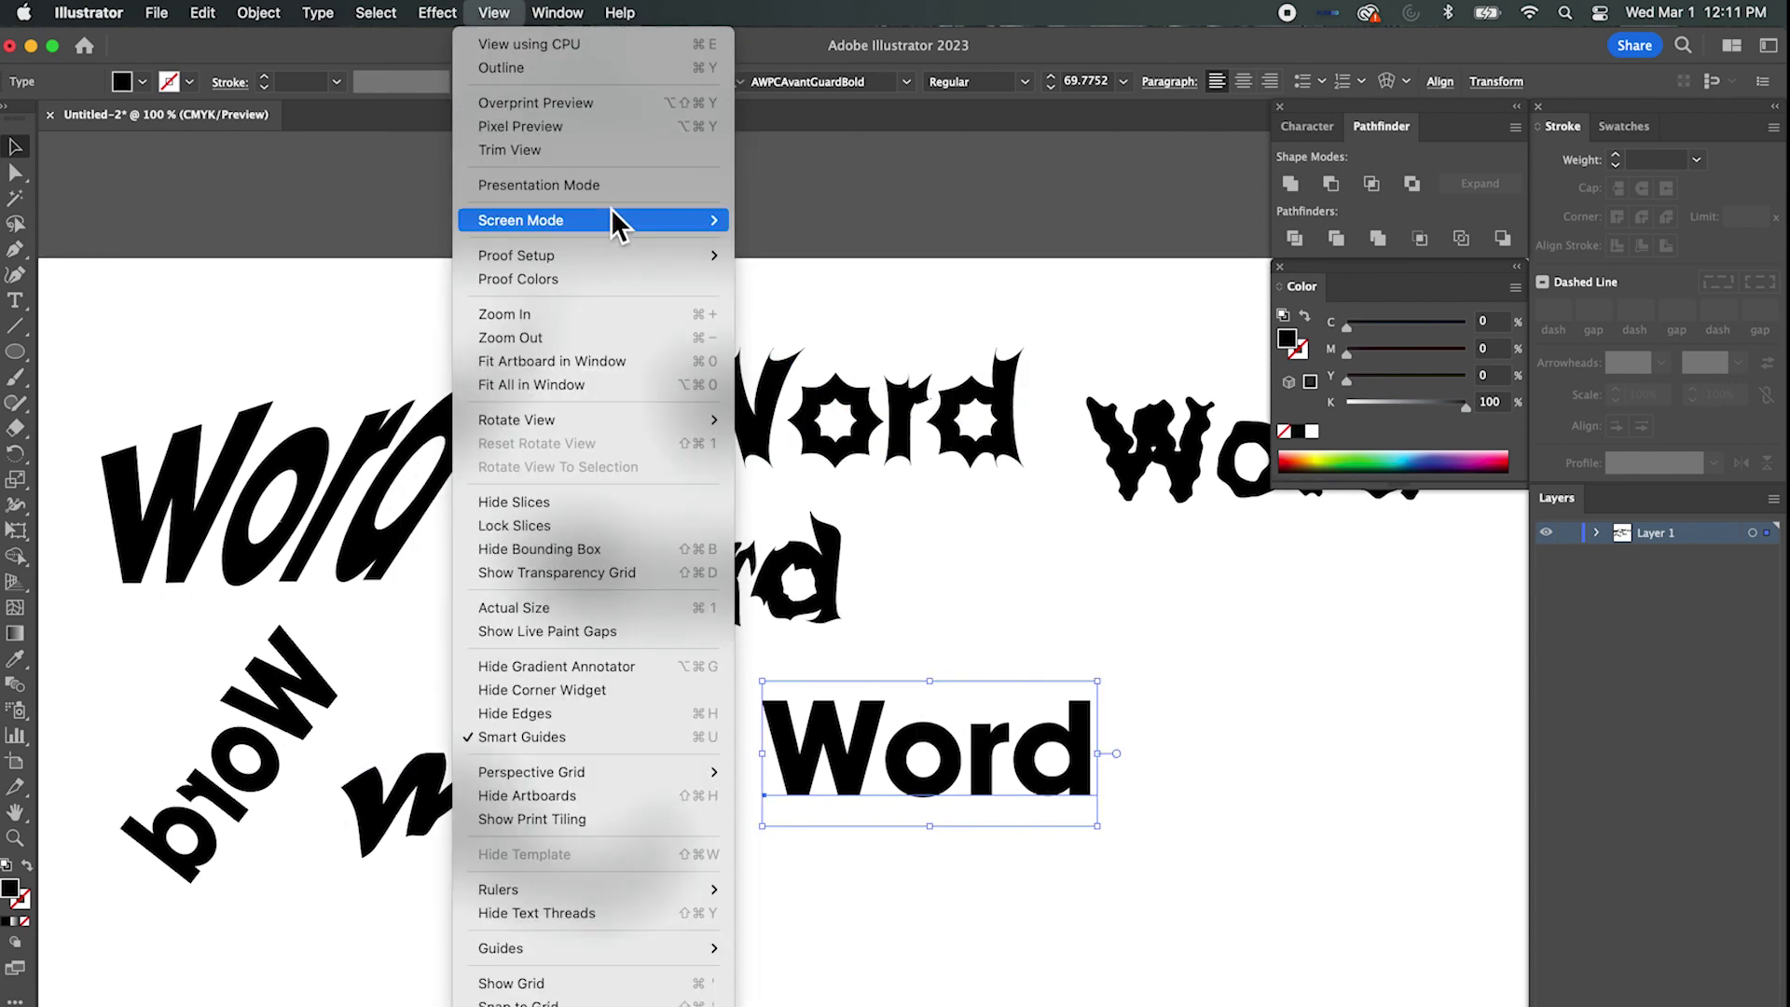
mouse_move(523, 238)
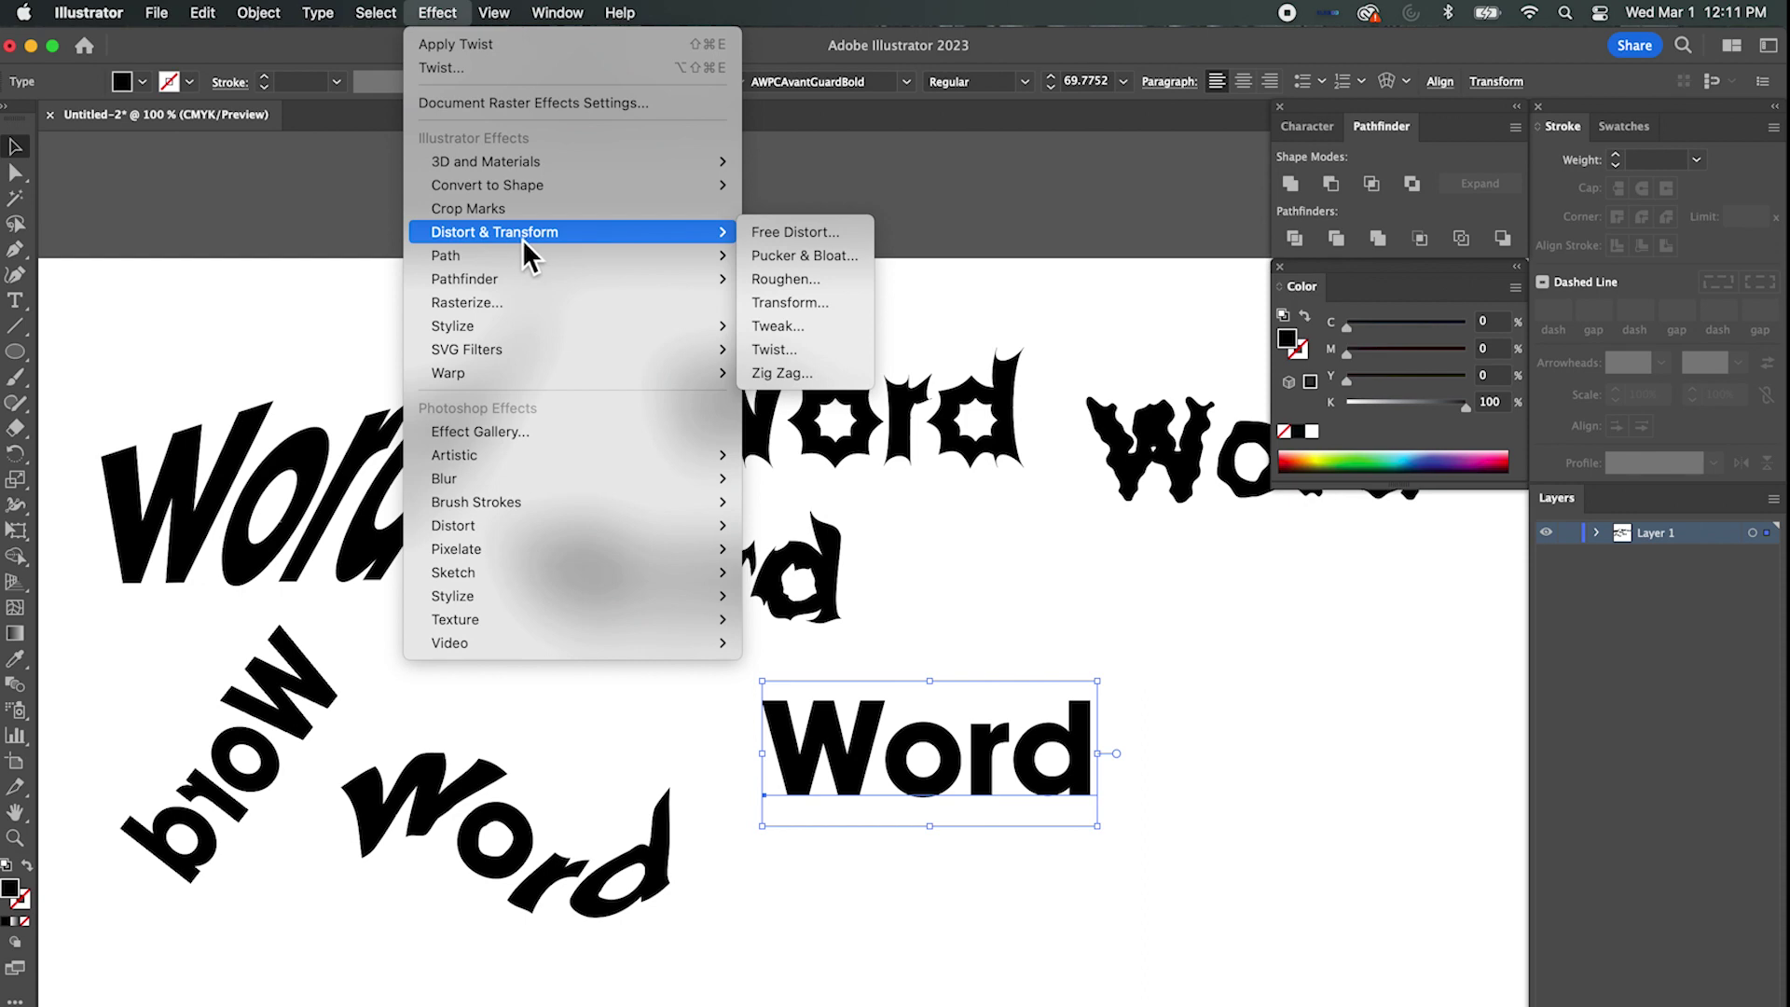
left_click(803, 375)
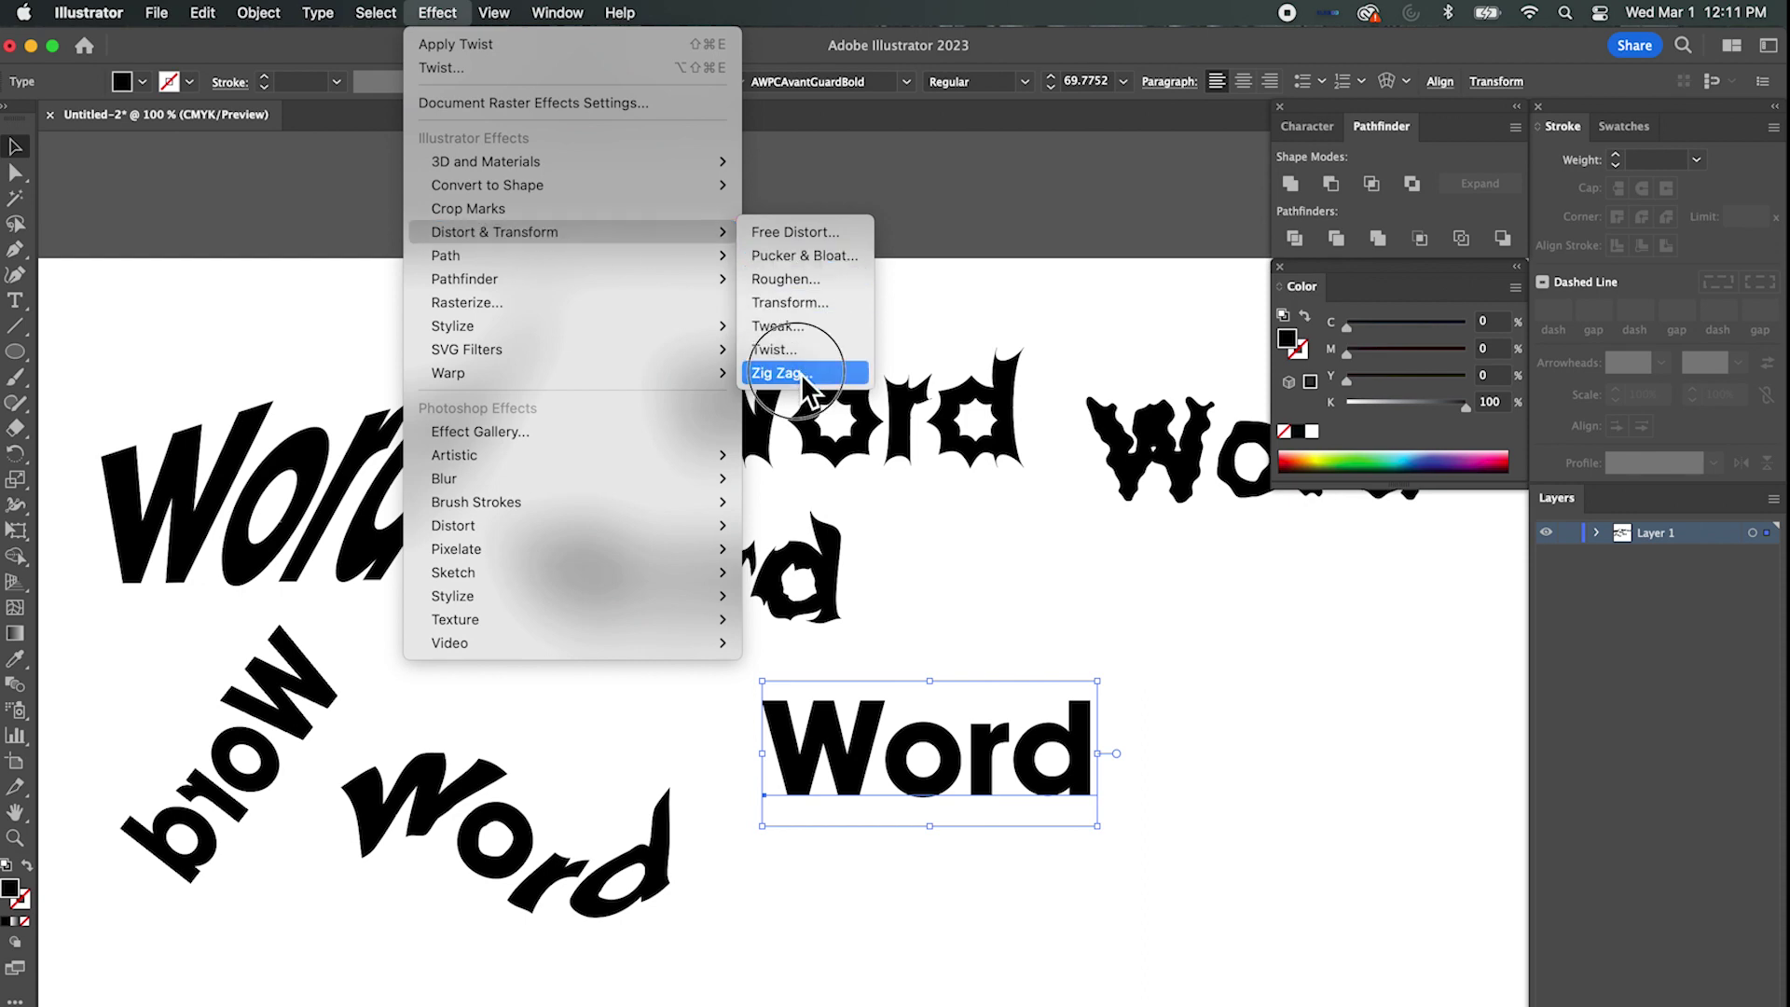
left_click_drag(908, 422, 959, 283)
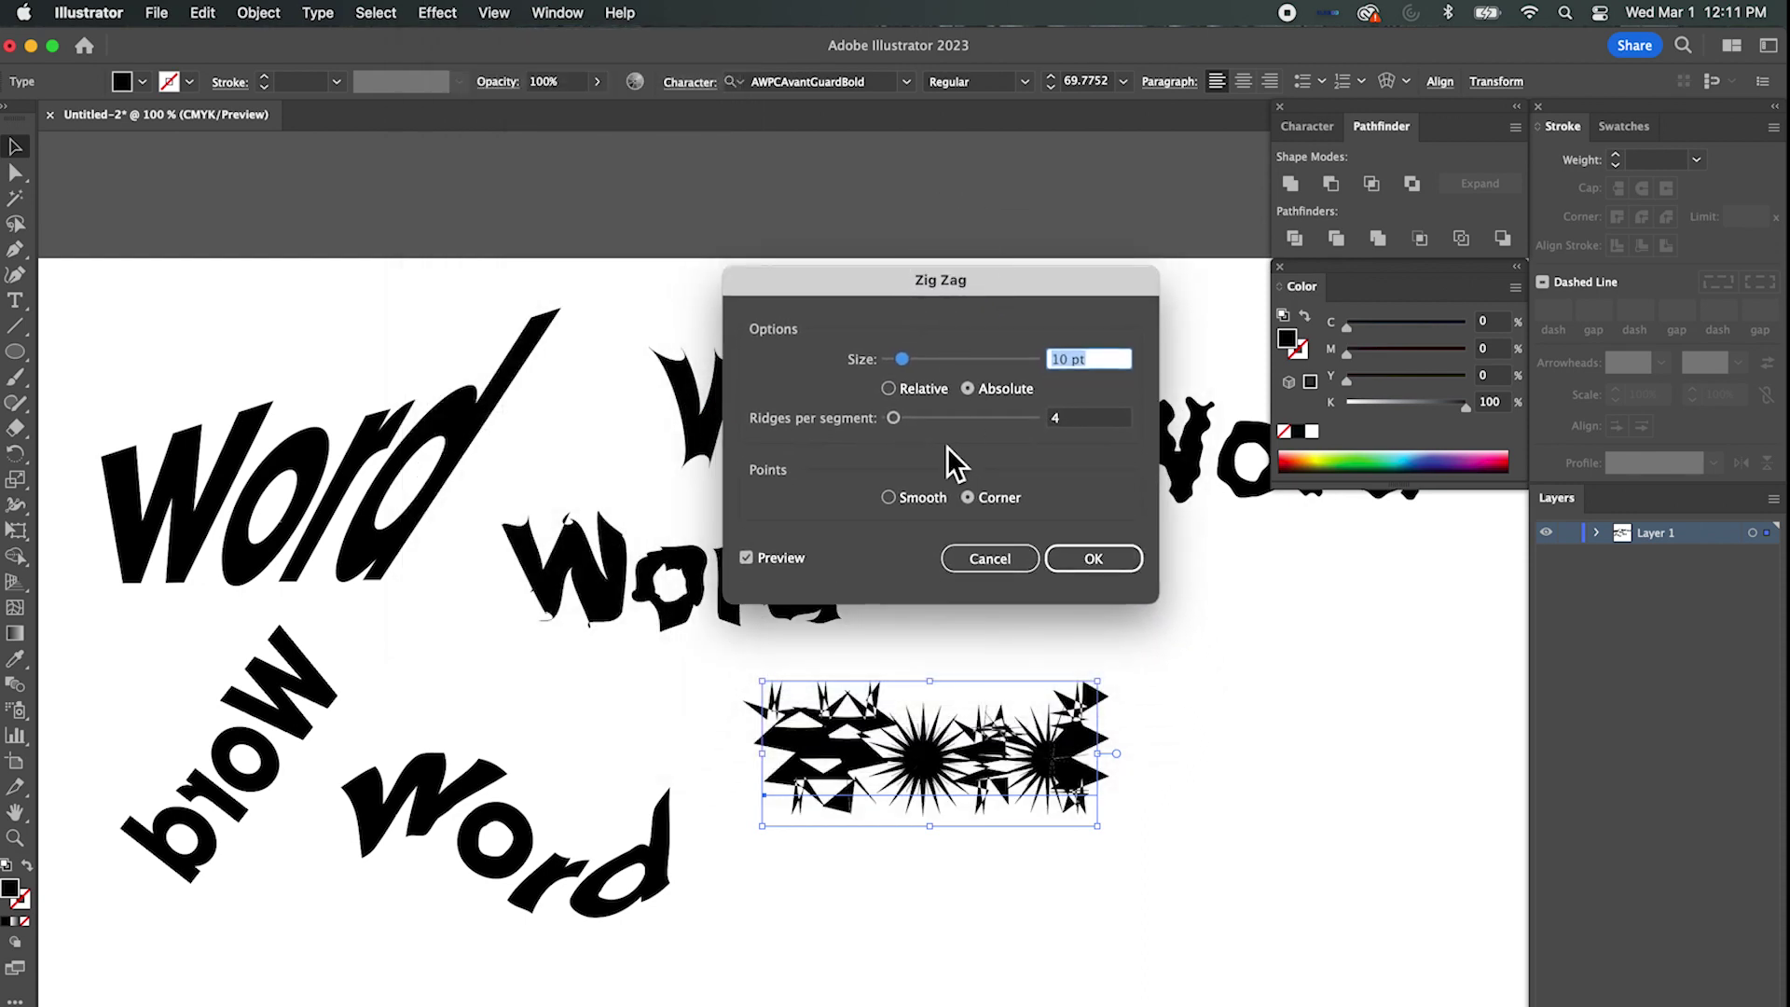
mouse_move(905, 368)
left_mouse_down()
mouse_move(919, 362)
mouse_move(893, 366)
left_mouse_up()
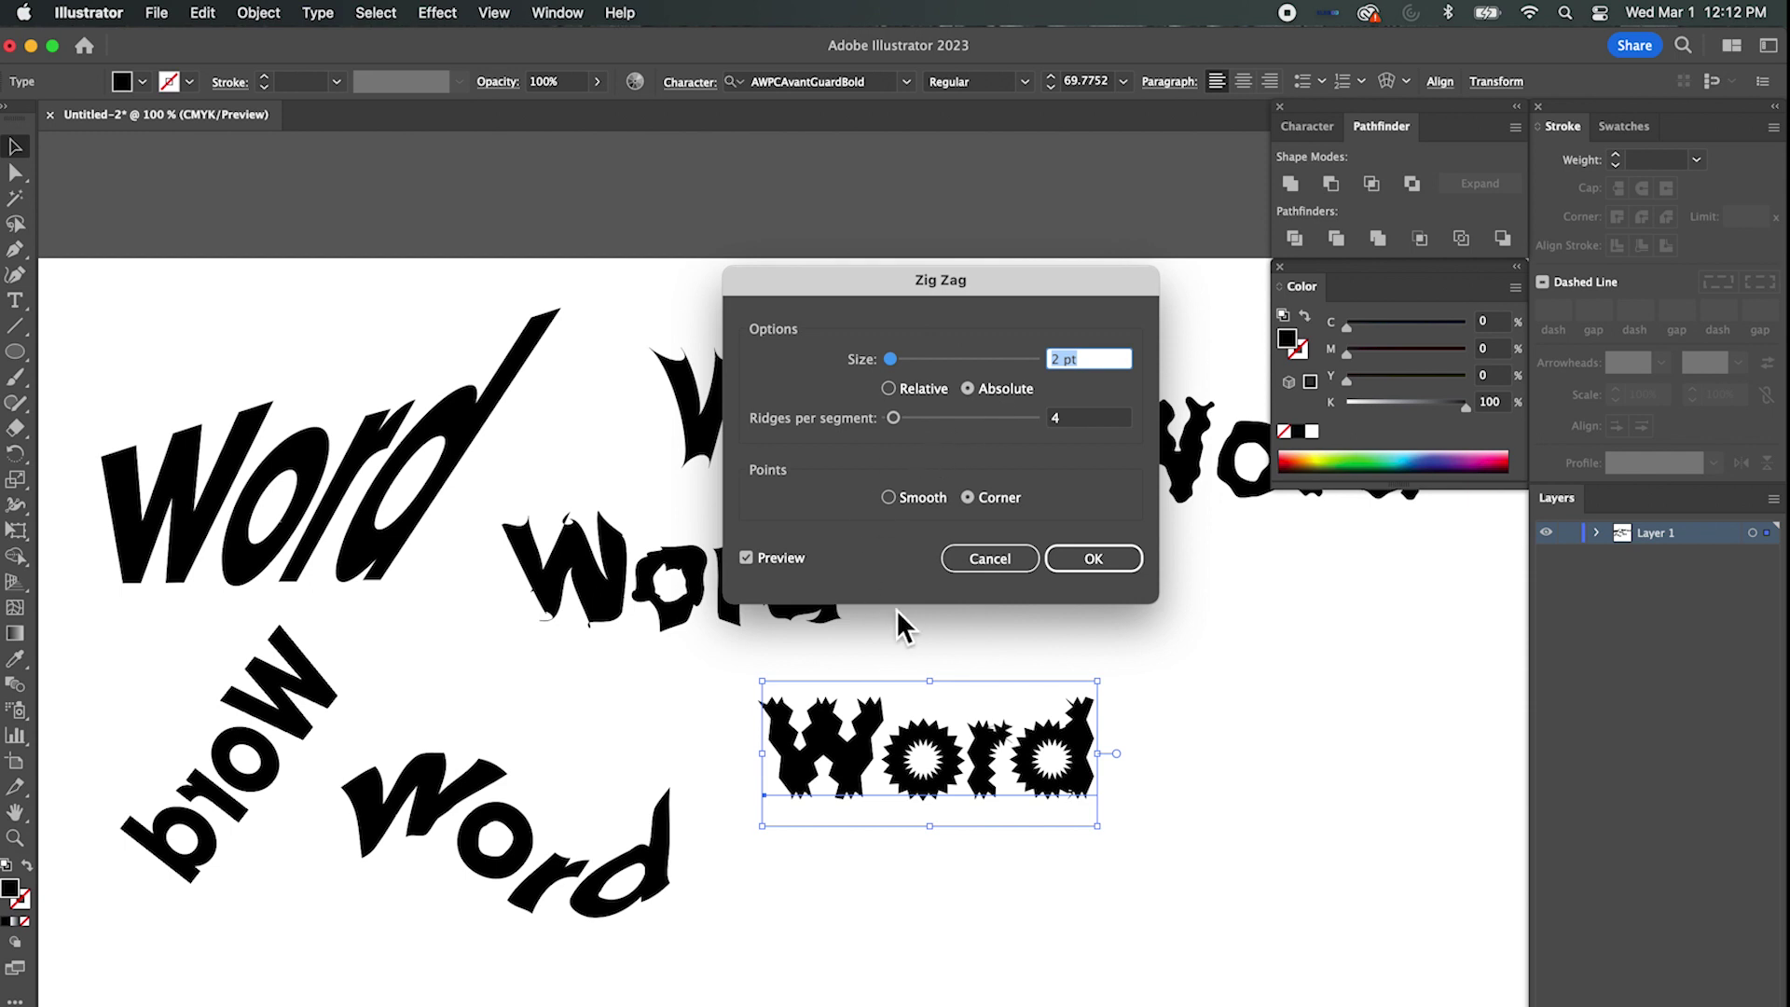
mouse_move(896, 419)
left_mouse_down()
mouse_move(930, 419)
mouse_move(876, 421)
mouse_move(904, 420)
mouse_move(919, 384)
mouse_move(939, 420)
mouse_move(1016, 422)
mouse_move(933, 420)
left_mouse_up()
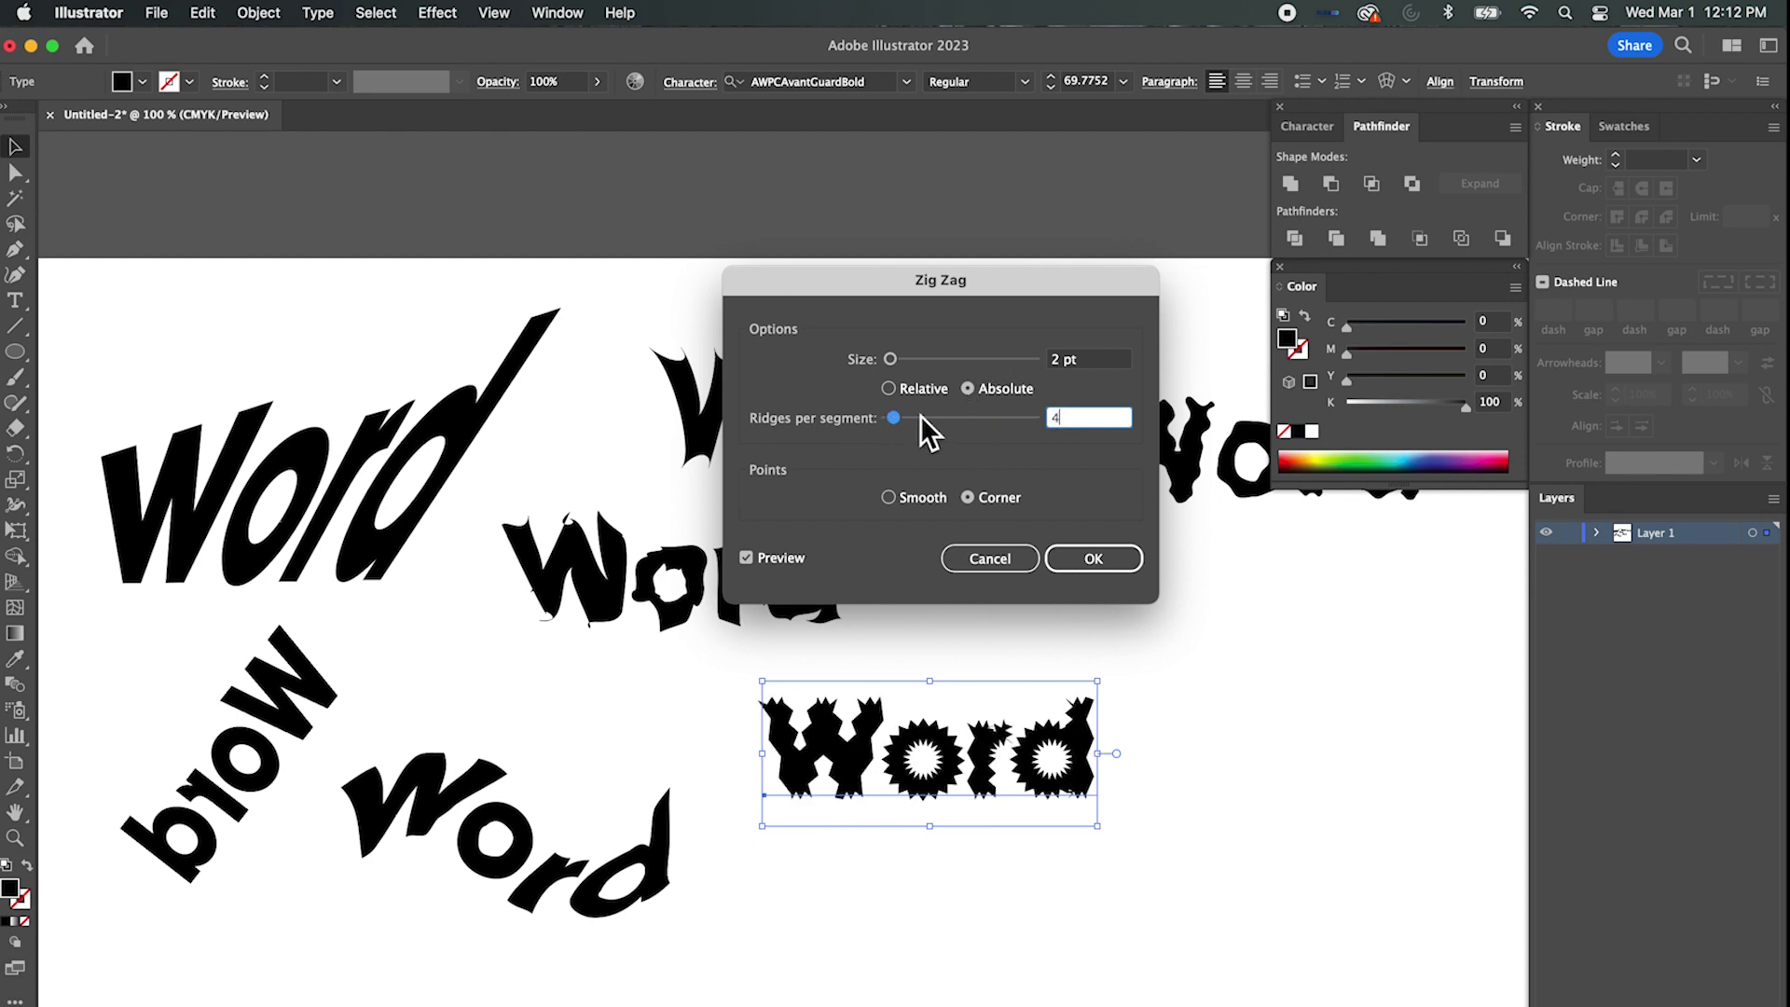
left_click(898, 499)
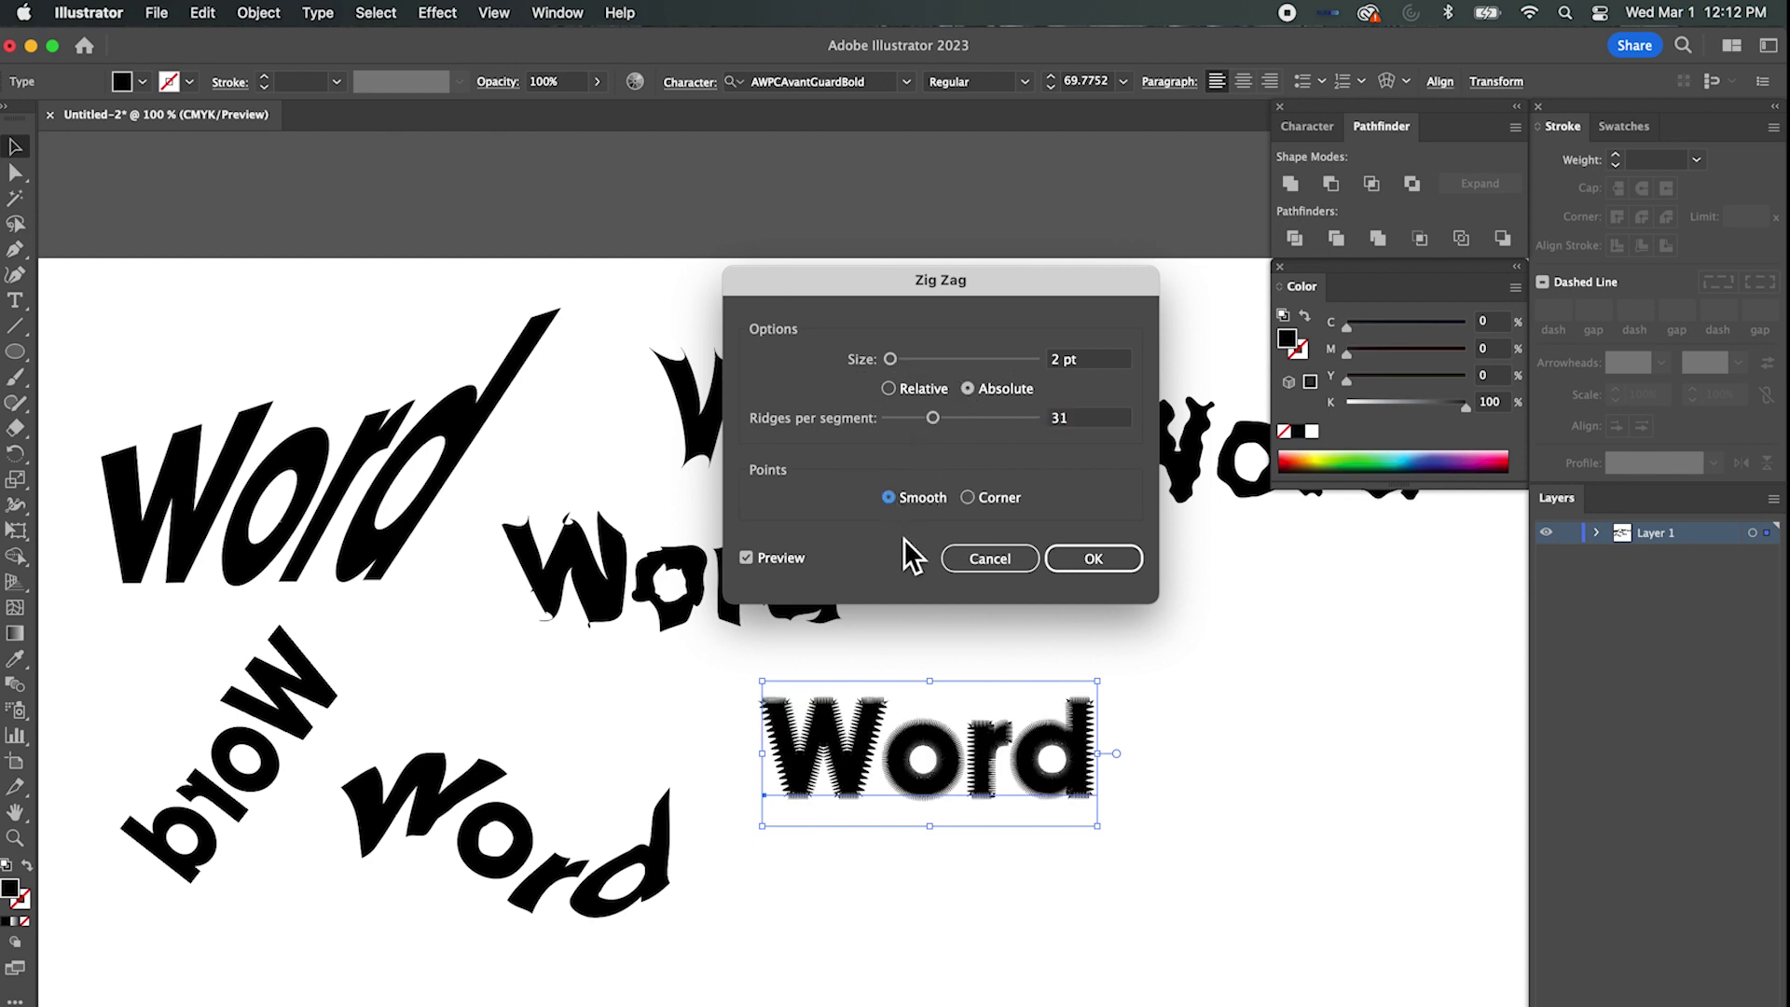
left_click(1020, 563)
Start a Zig Zag effect on the plain copy at 1 pt absolute size, 31 ridges per segment and Smooth points.
key("super+equal")
key("super+equal")
key("super+equal")
key("super+equal")
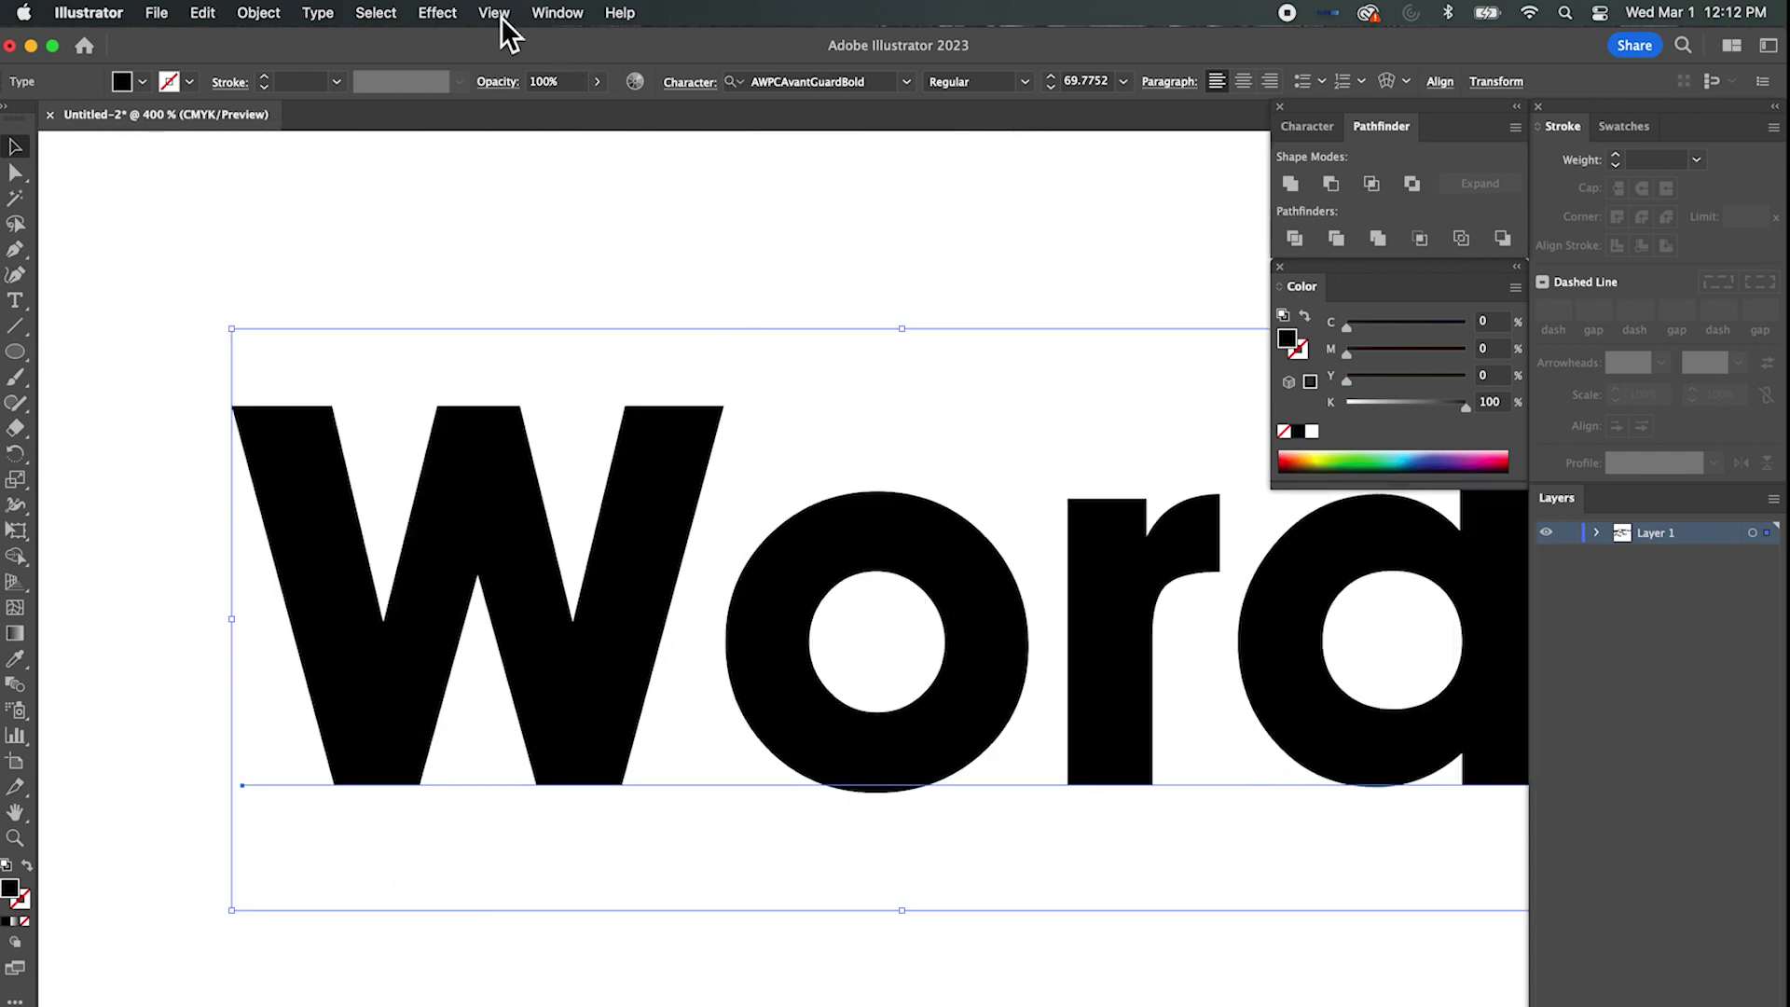
left_click(440, 13)
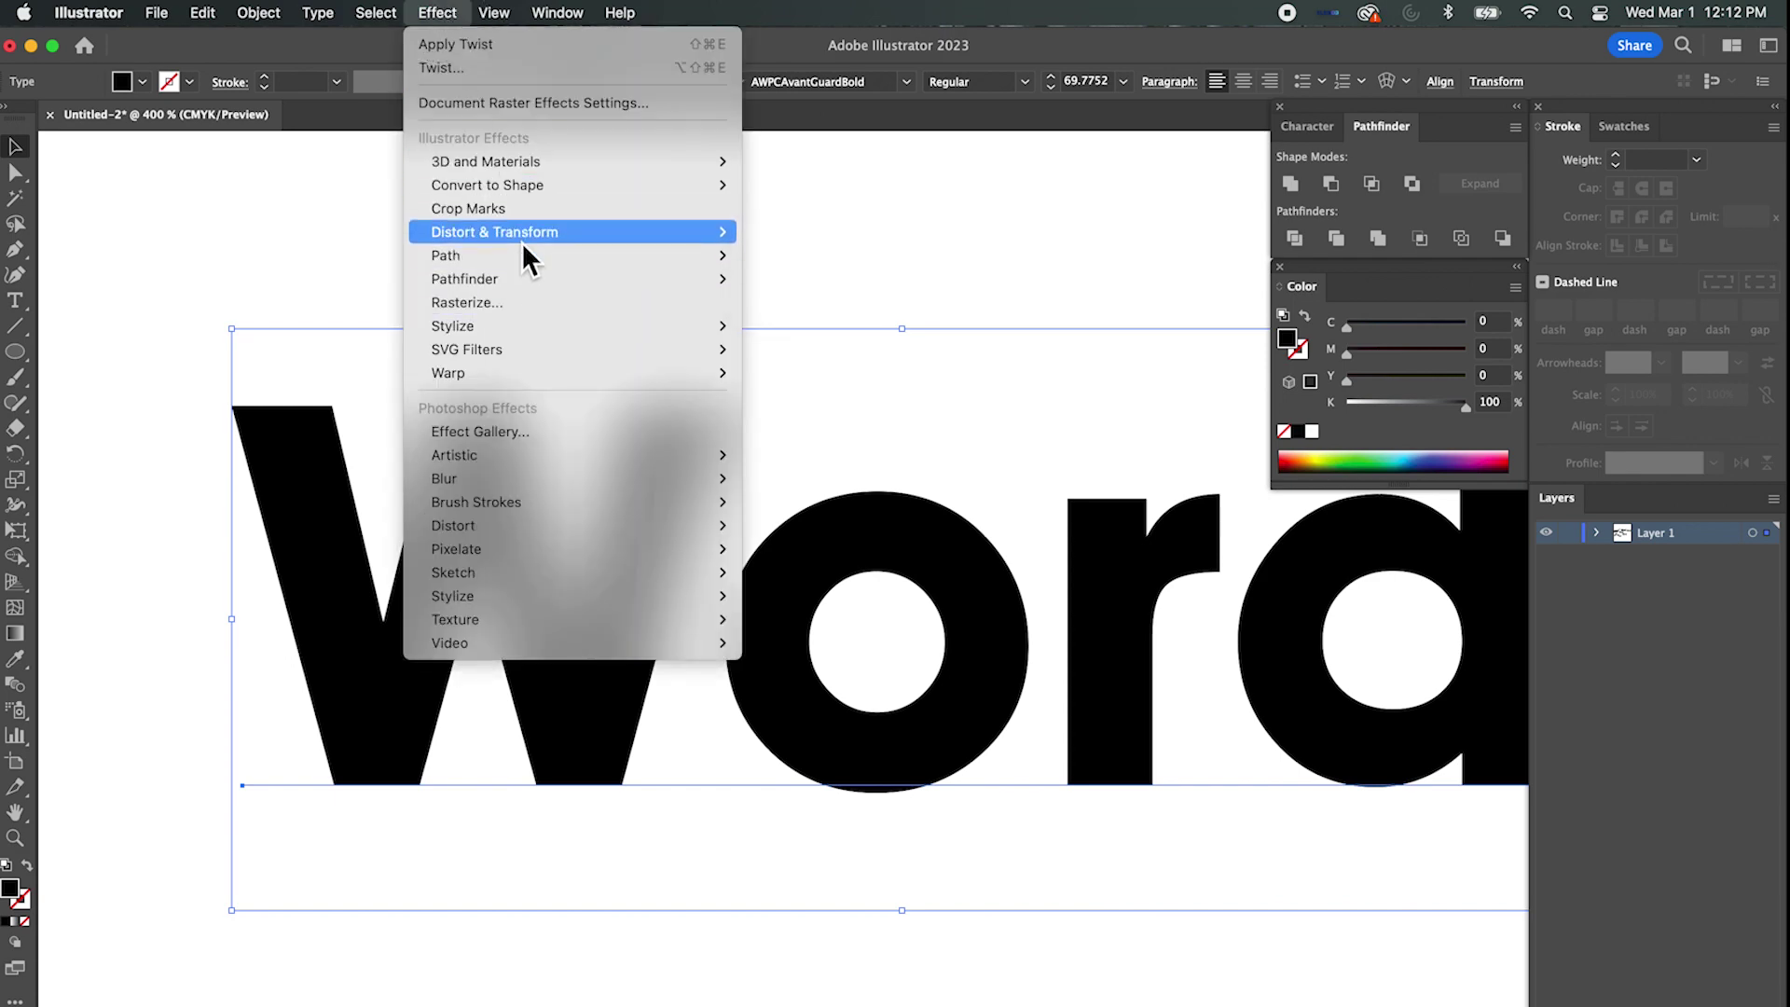
mouse_move(544, 235)
left_click(787, 376)
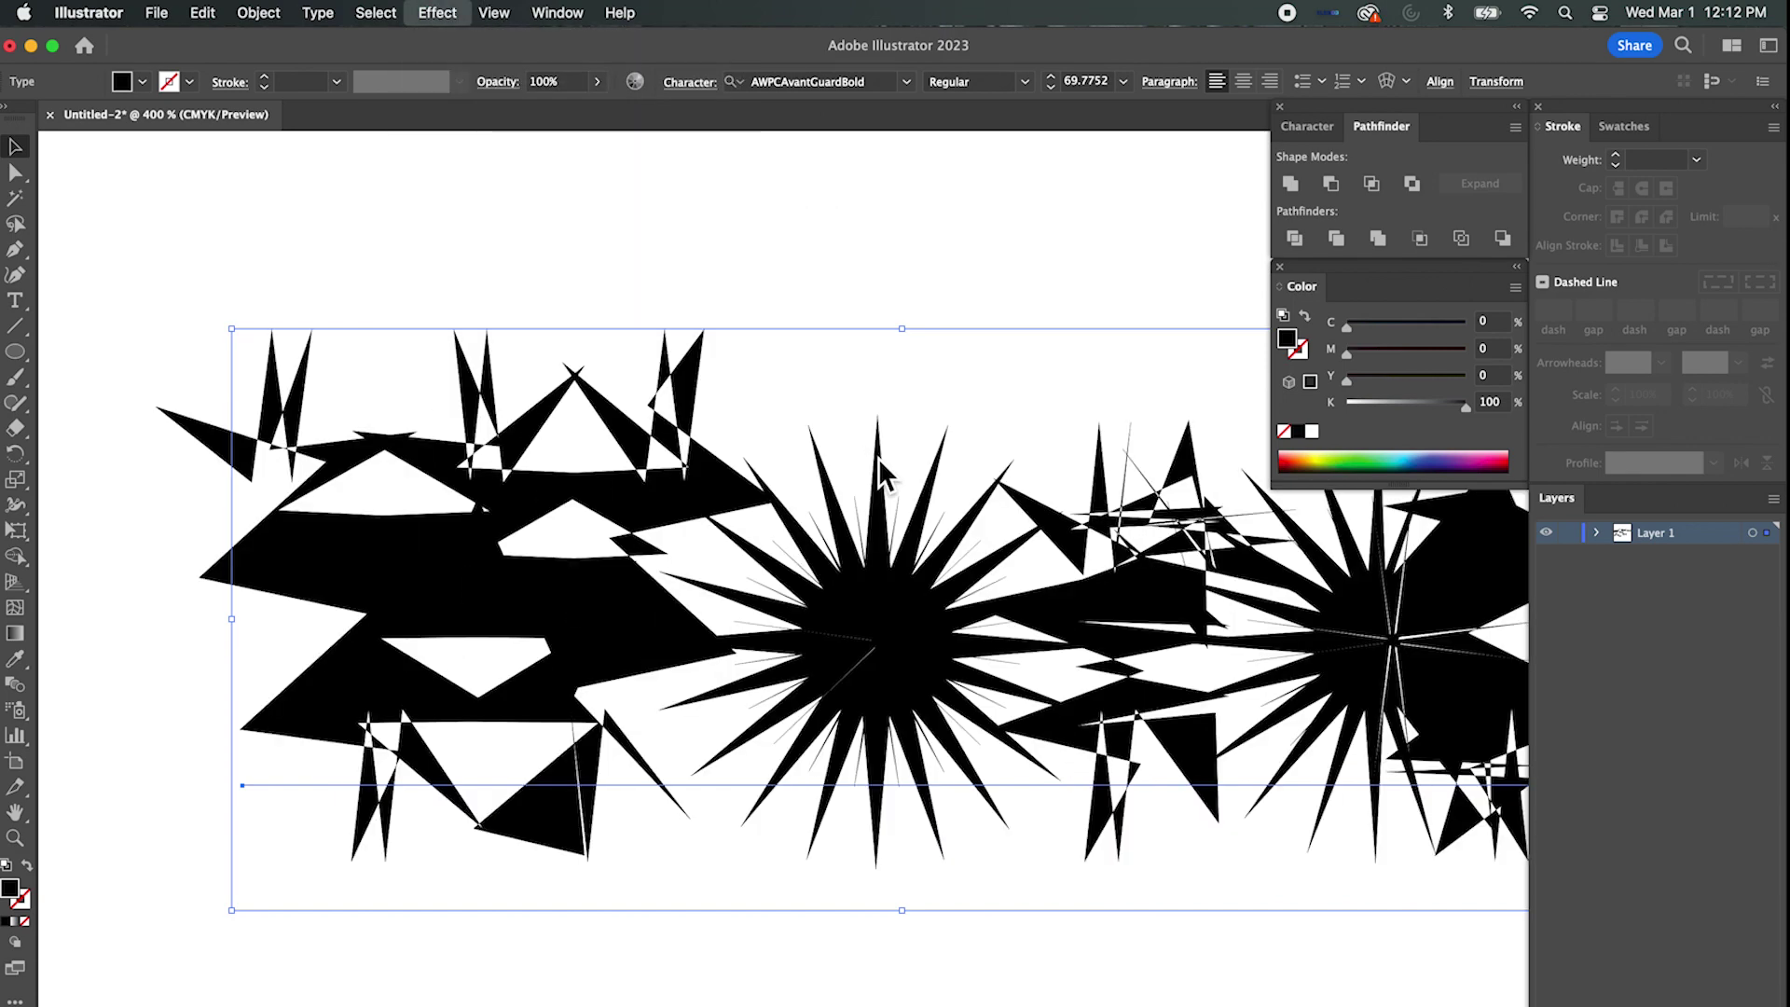
left_click_drag(893, 361, 932, 418)
left_click(895, 500)
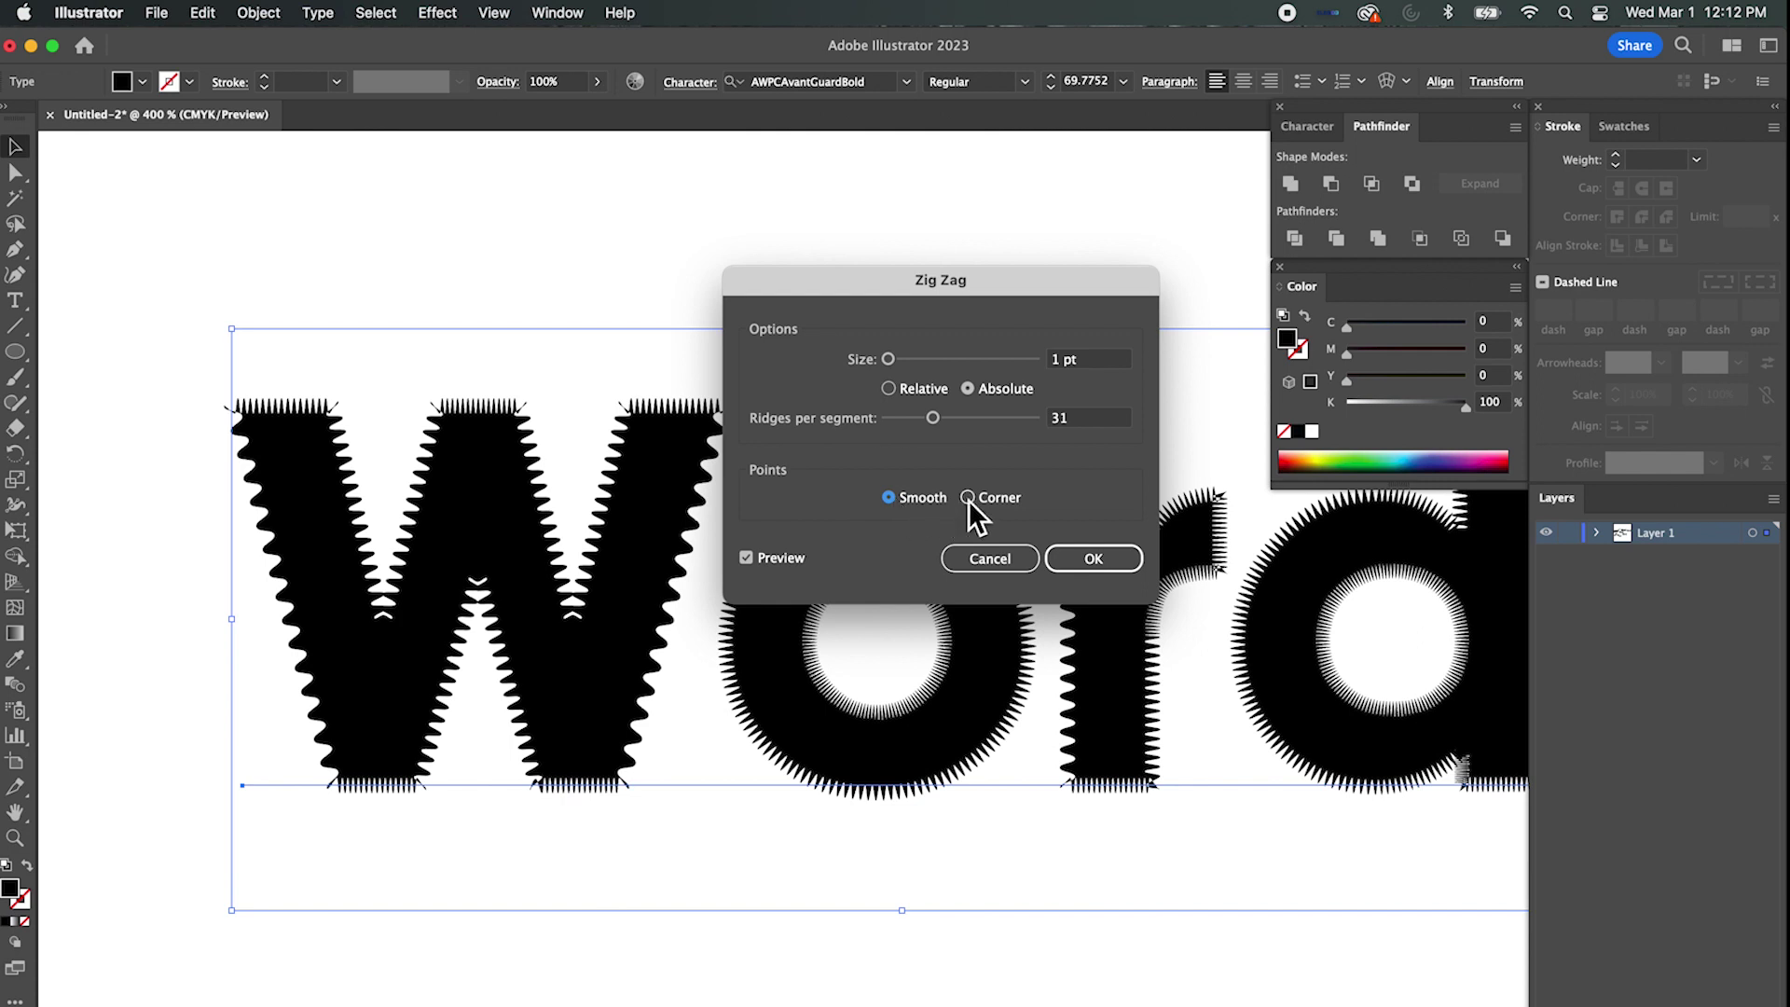
Compare Corner points with Smooth points, and apply the Zig Zag effect with Smooth points.
left_click(968, 497)
left_click(892, 499)
left_click(1098, 562)
Move the zigzagged word up and to the right, and move the twisted word up closer to the tweaked one.
left_click(865, 281)
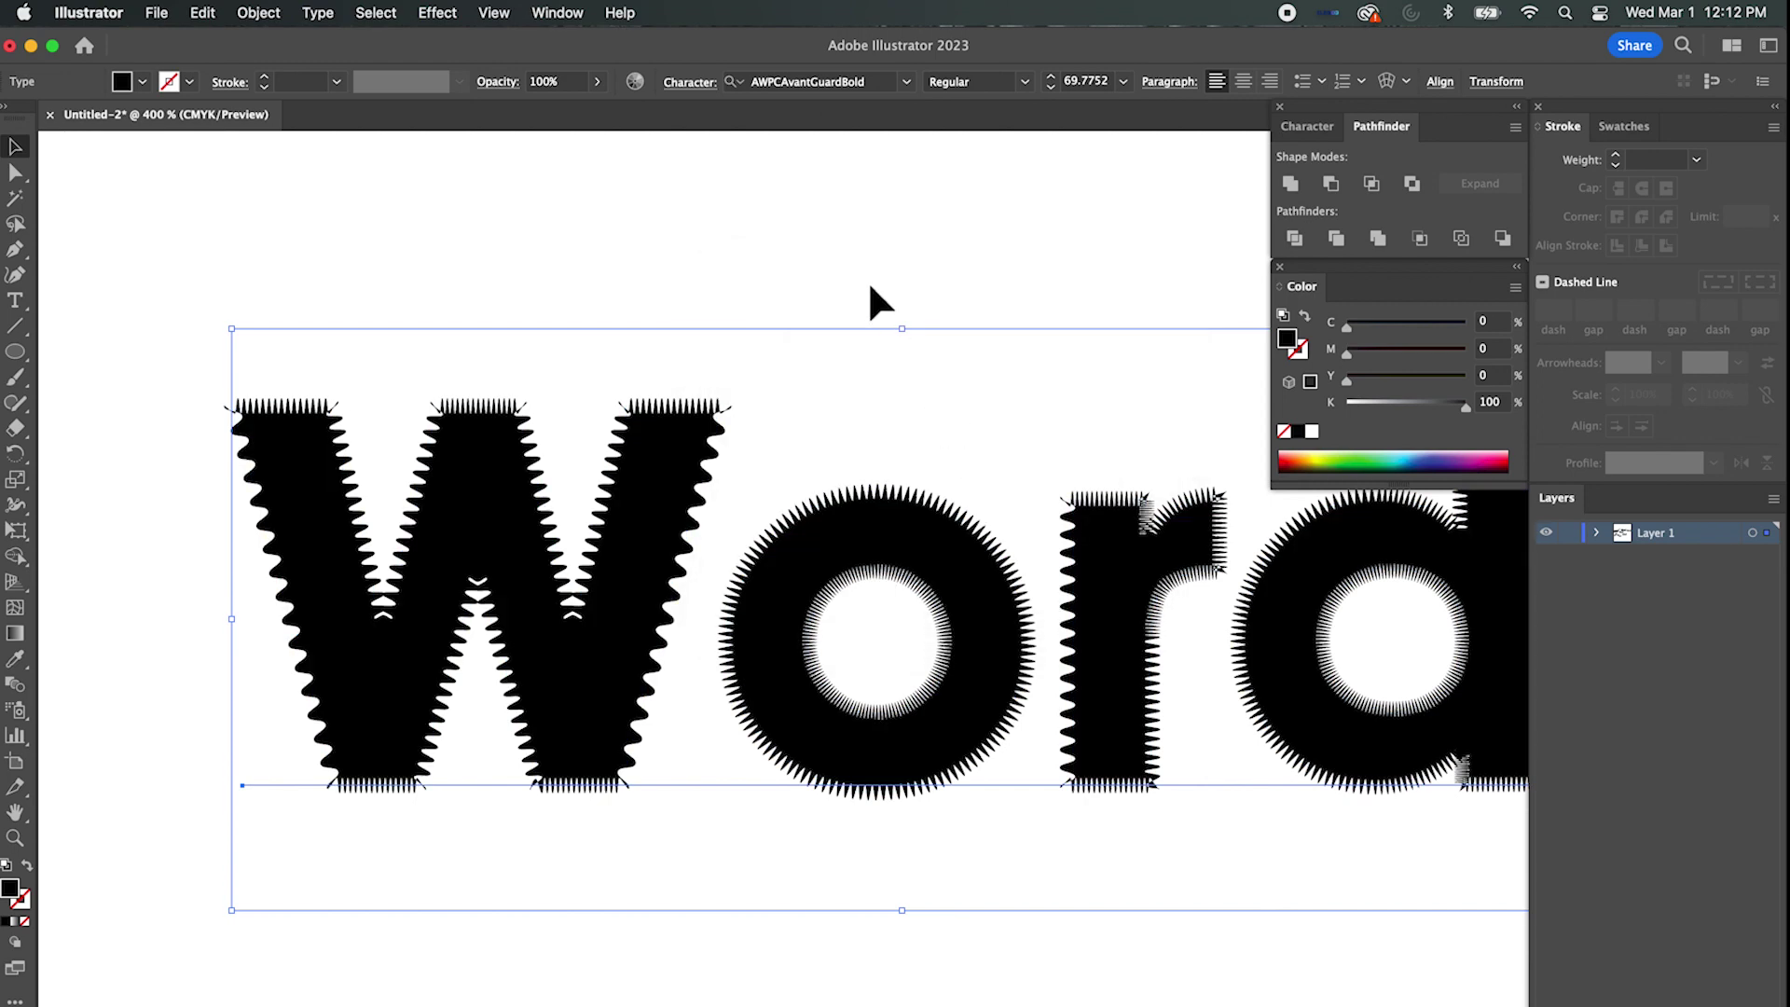
key("super+1")
left_click(871, 299)
key("super+minus")
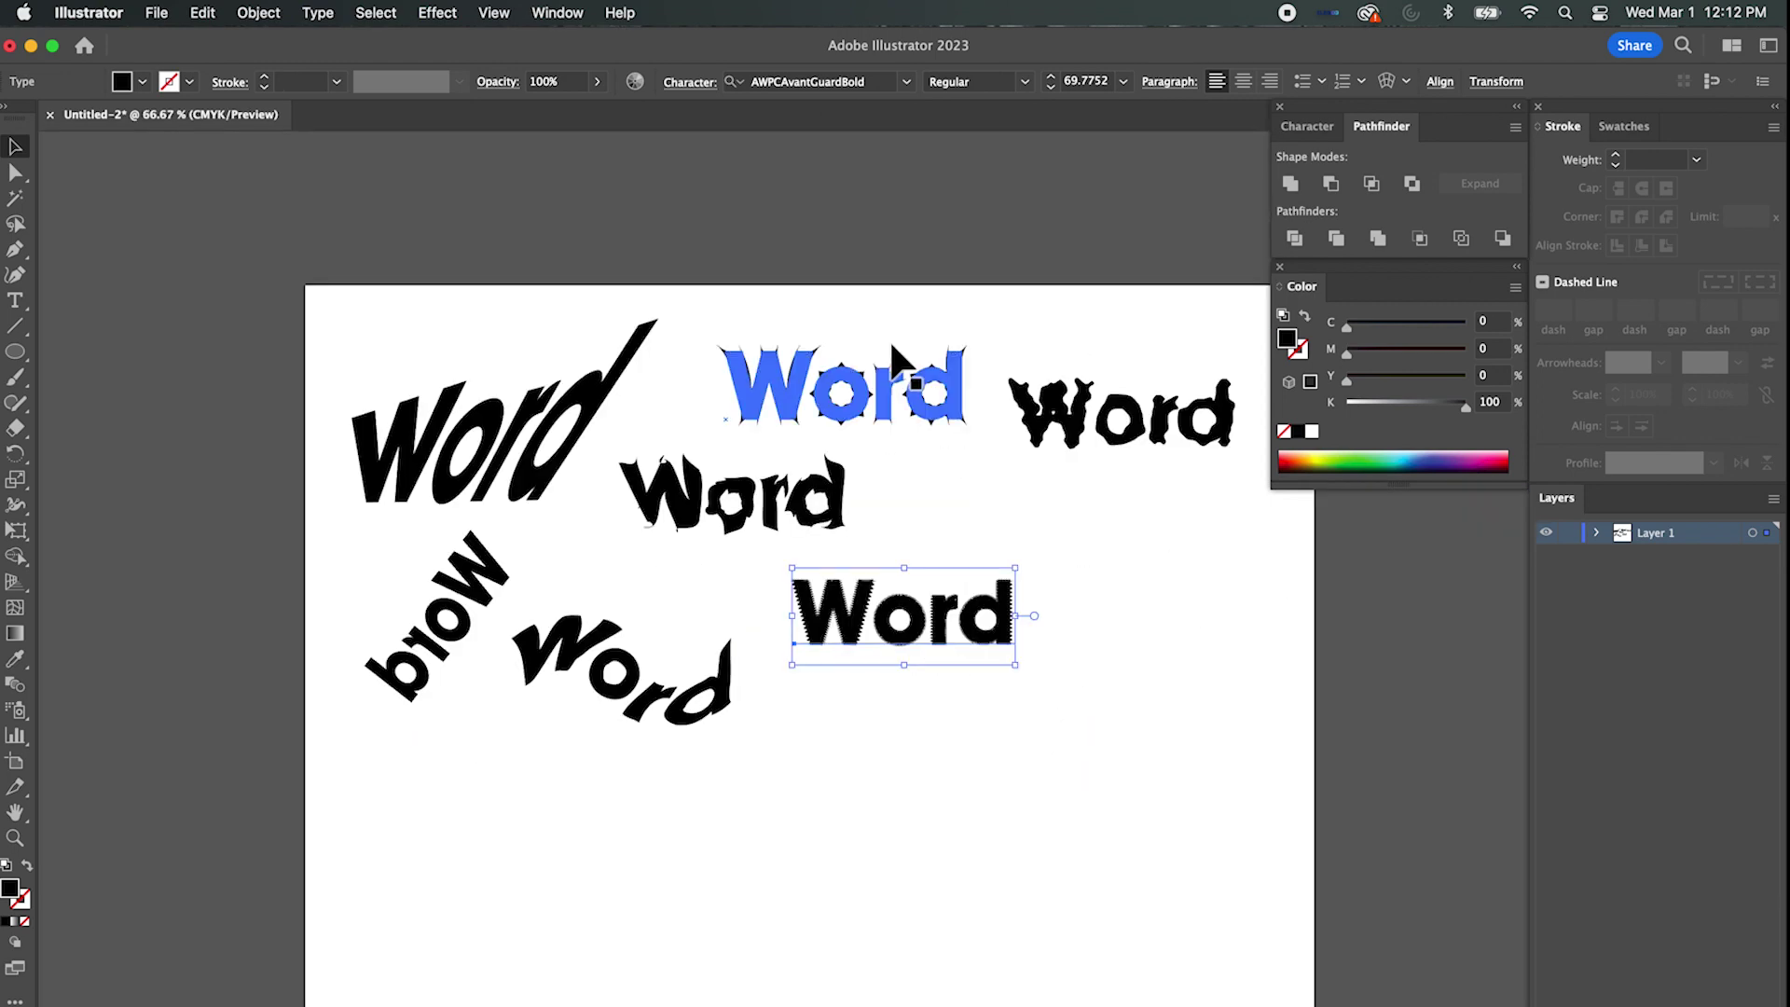
left_click(949, 455)
left_click(456, 15)
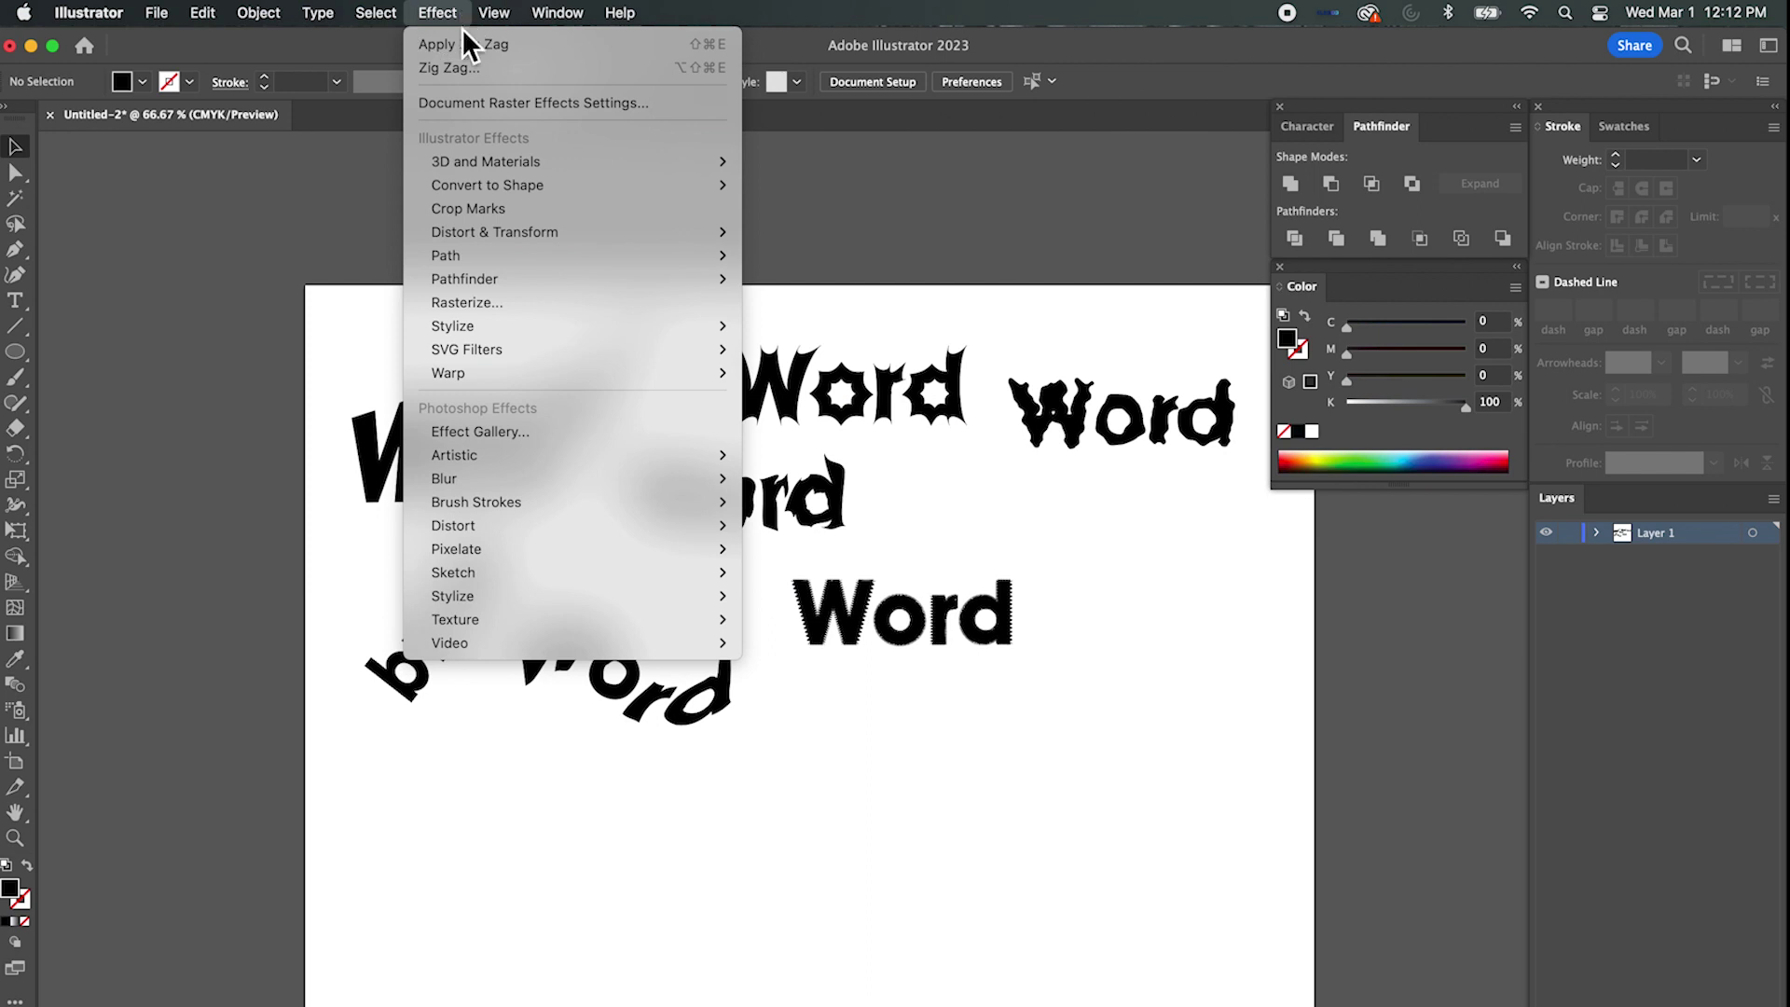
mouse_move(539, 233)
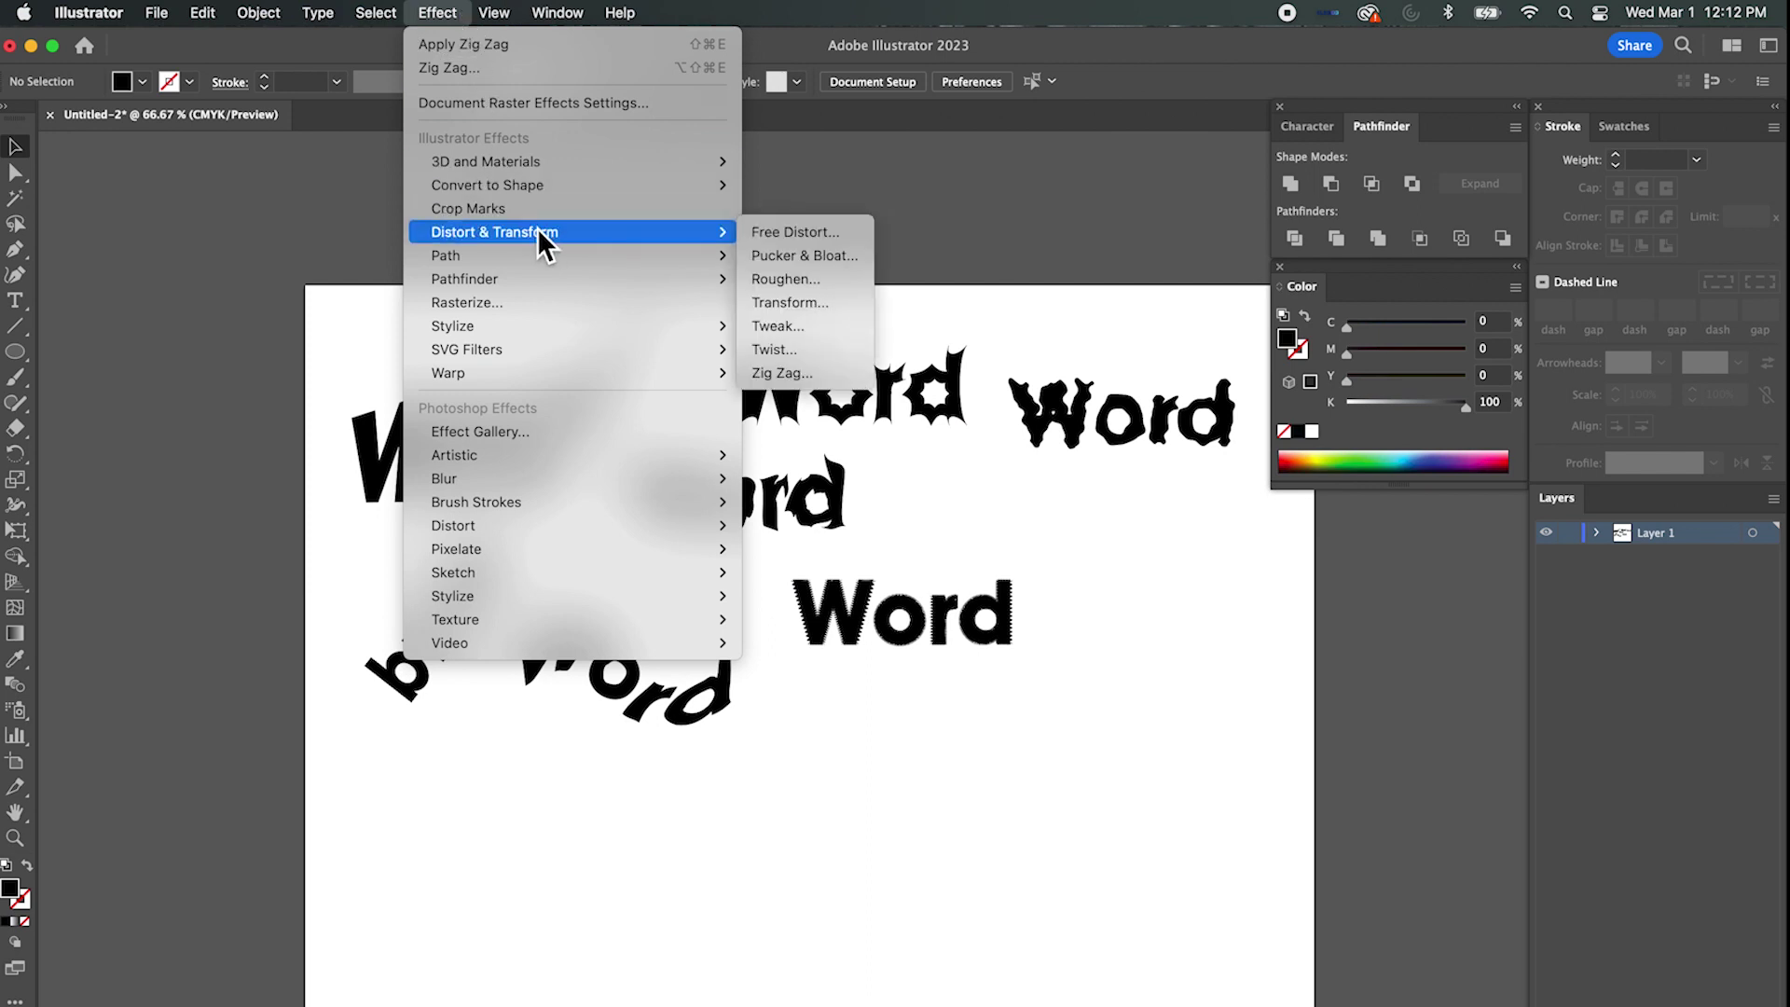
left_click(891, 619)
left_click_drag(891, 619, 998, 529)
left_click_drag(653, 671, 679, 534)
Scale all seven distorted words down together, keeping the group near the upper-left corner of the artboard.
left_click_drag(386, 322, 1210, 753)
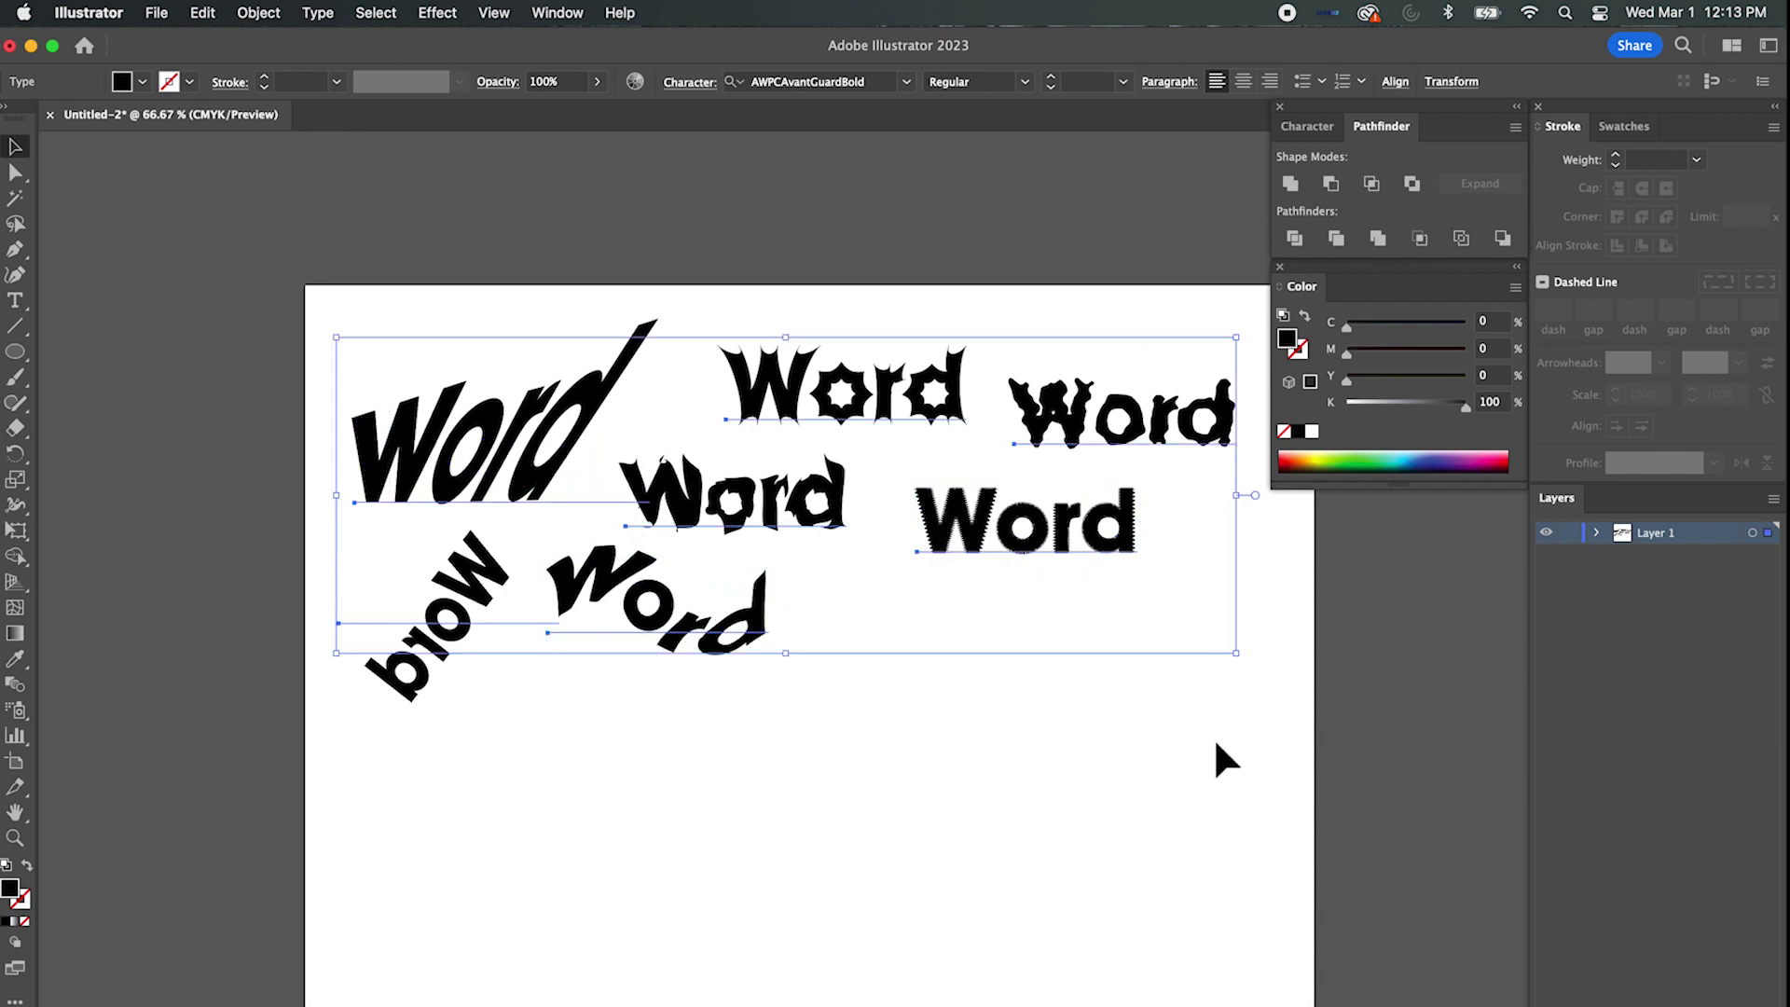
left_click_drag(1236, 664, 1090, 571)
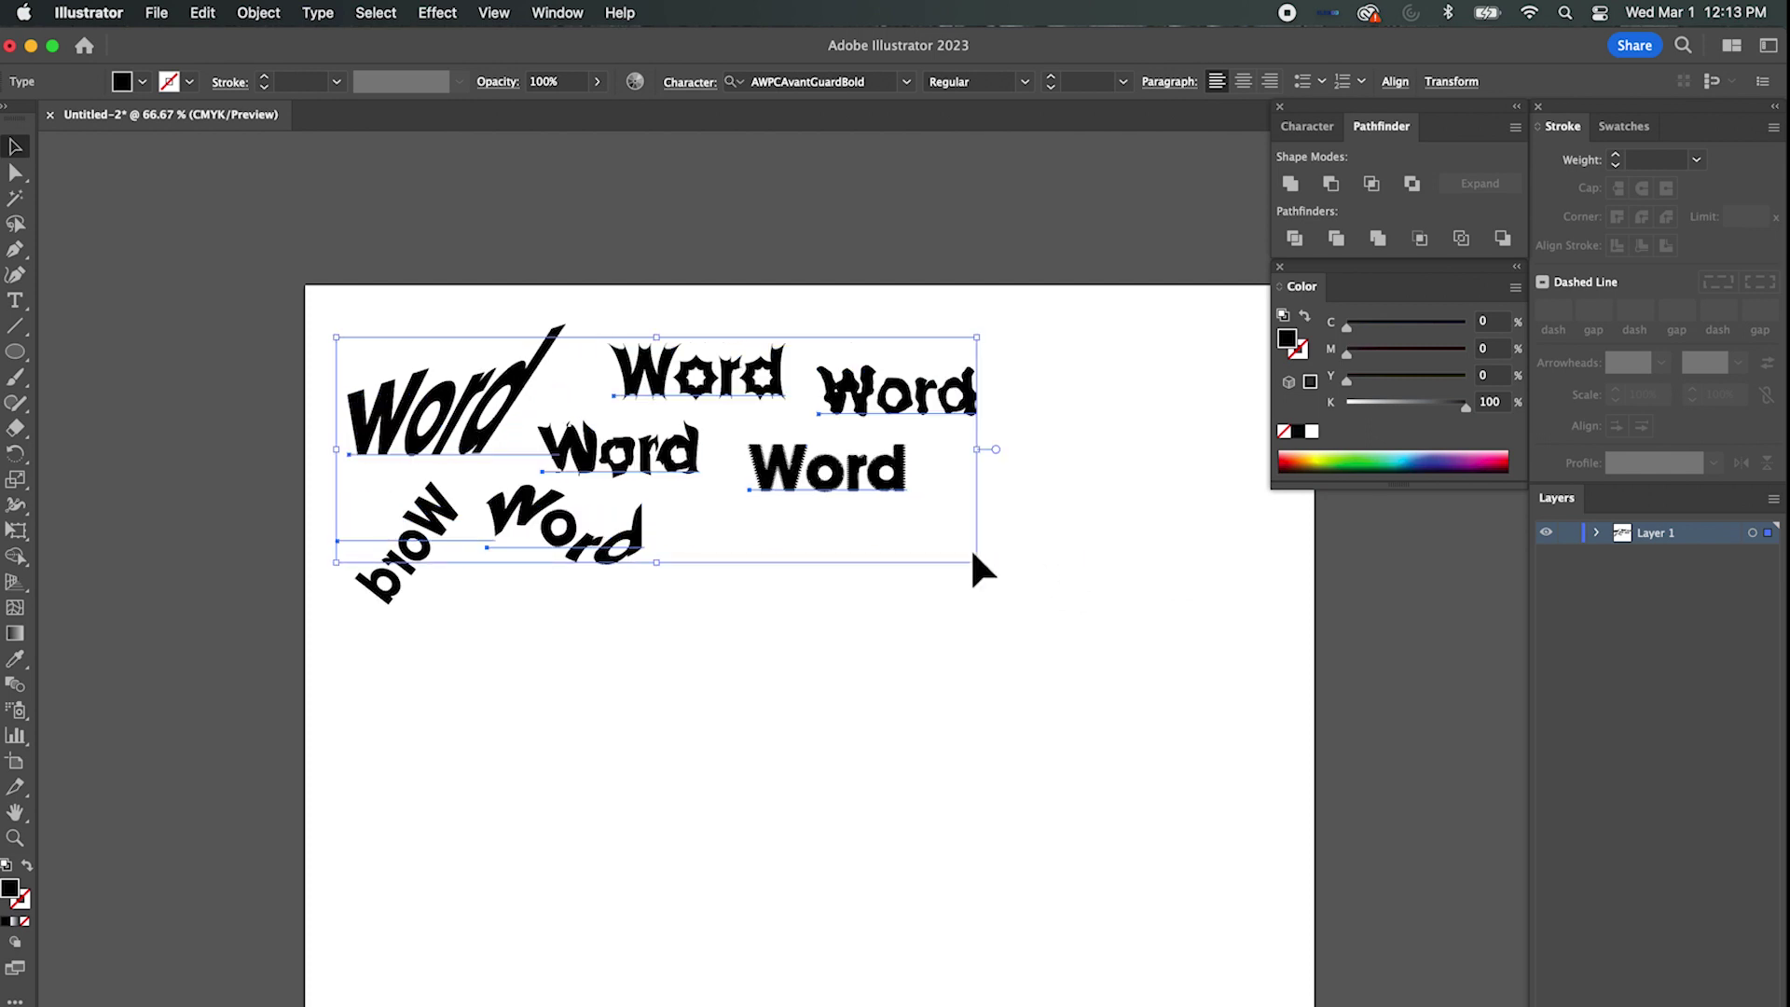
left_click(932, 519)
Add a new line of point text reading "Stylize" in the empty area below the distorted words.
left_click_drag(844, 741, 910, 711)
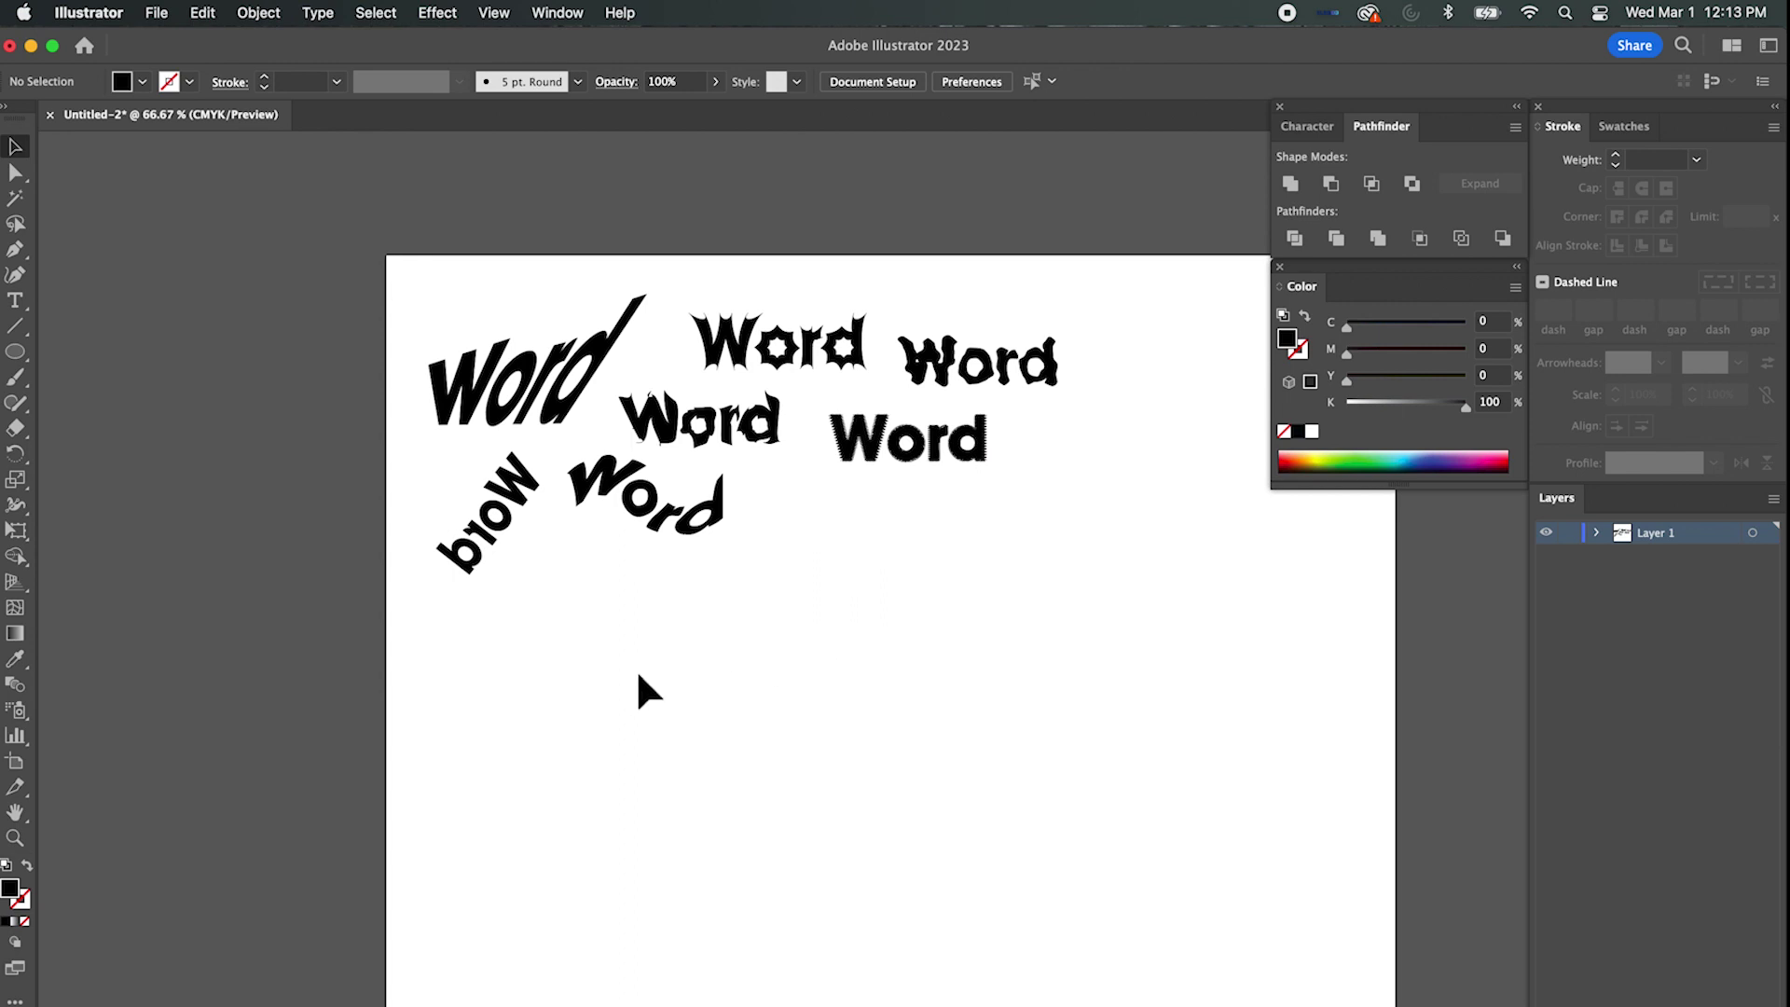
key("t")
left_click(515, 652)
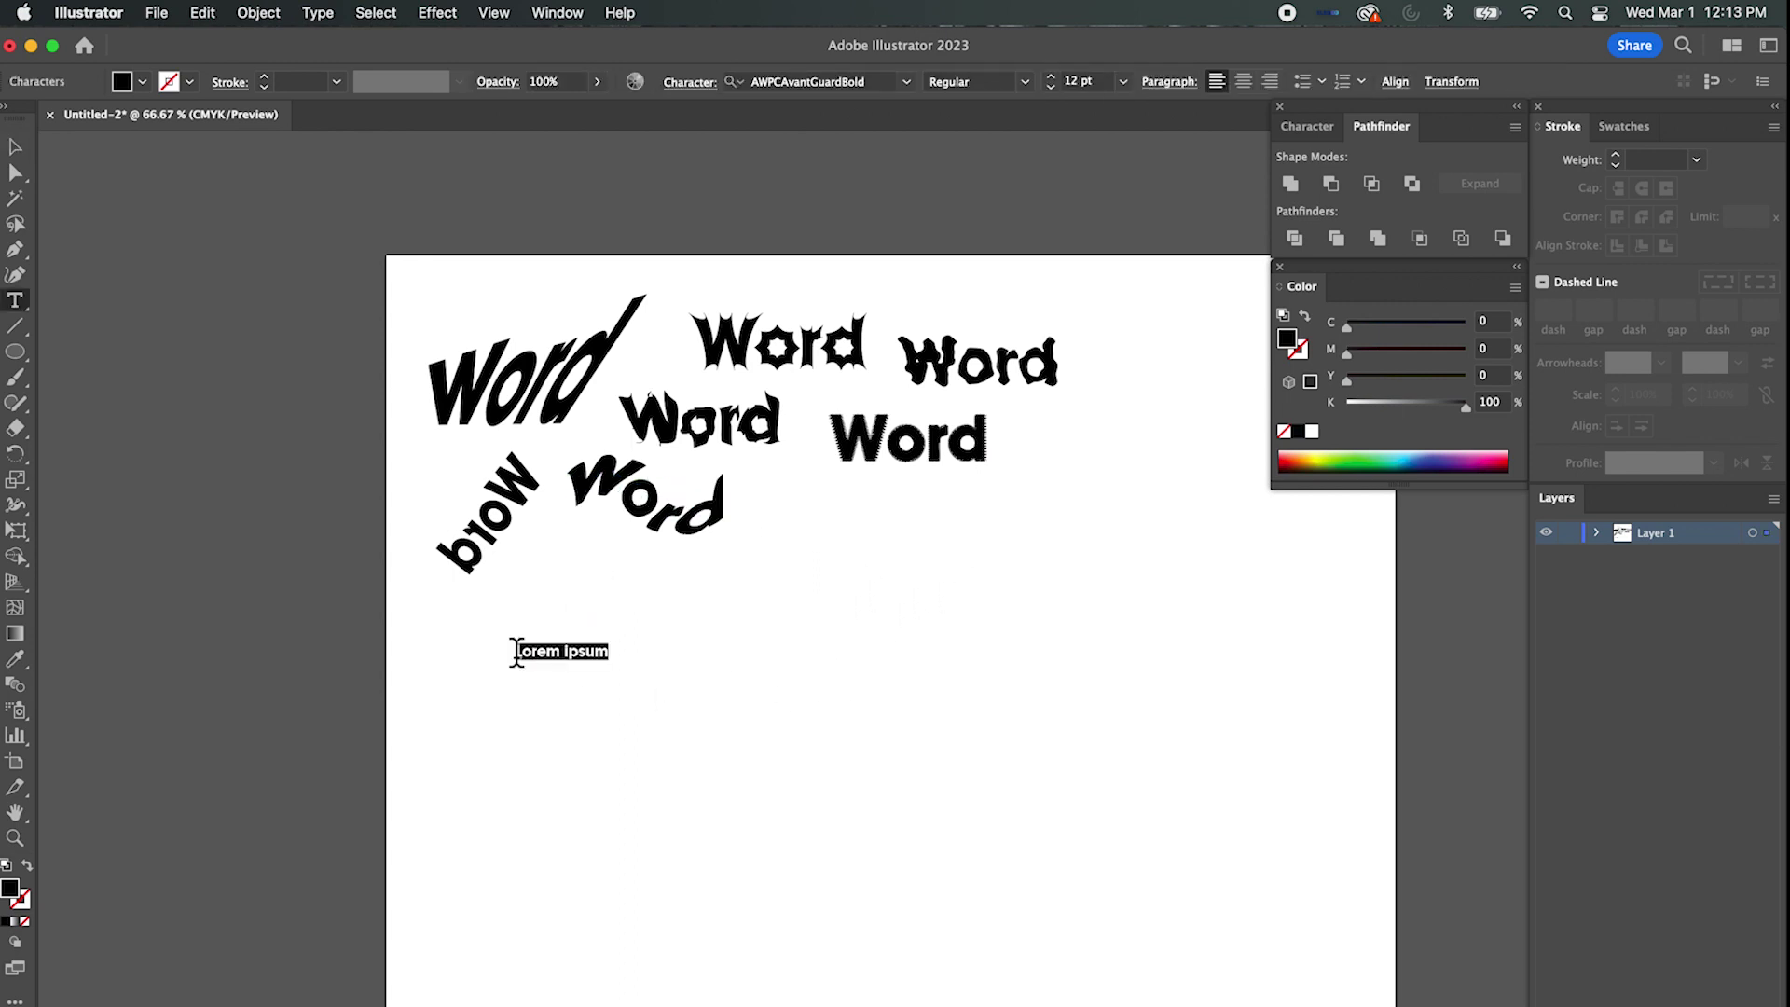
type("W")
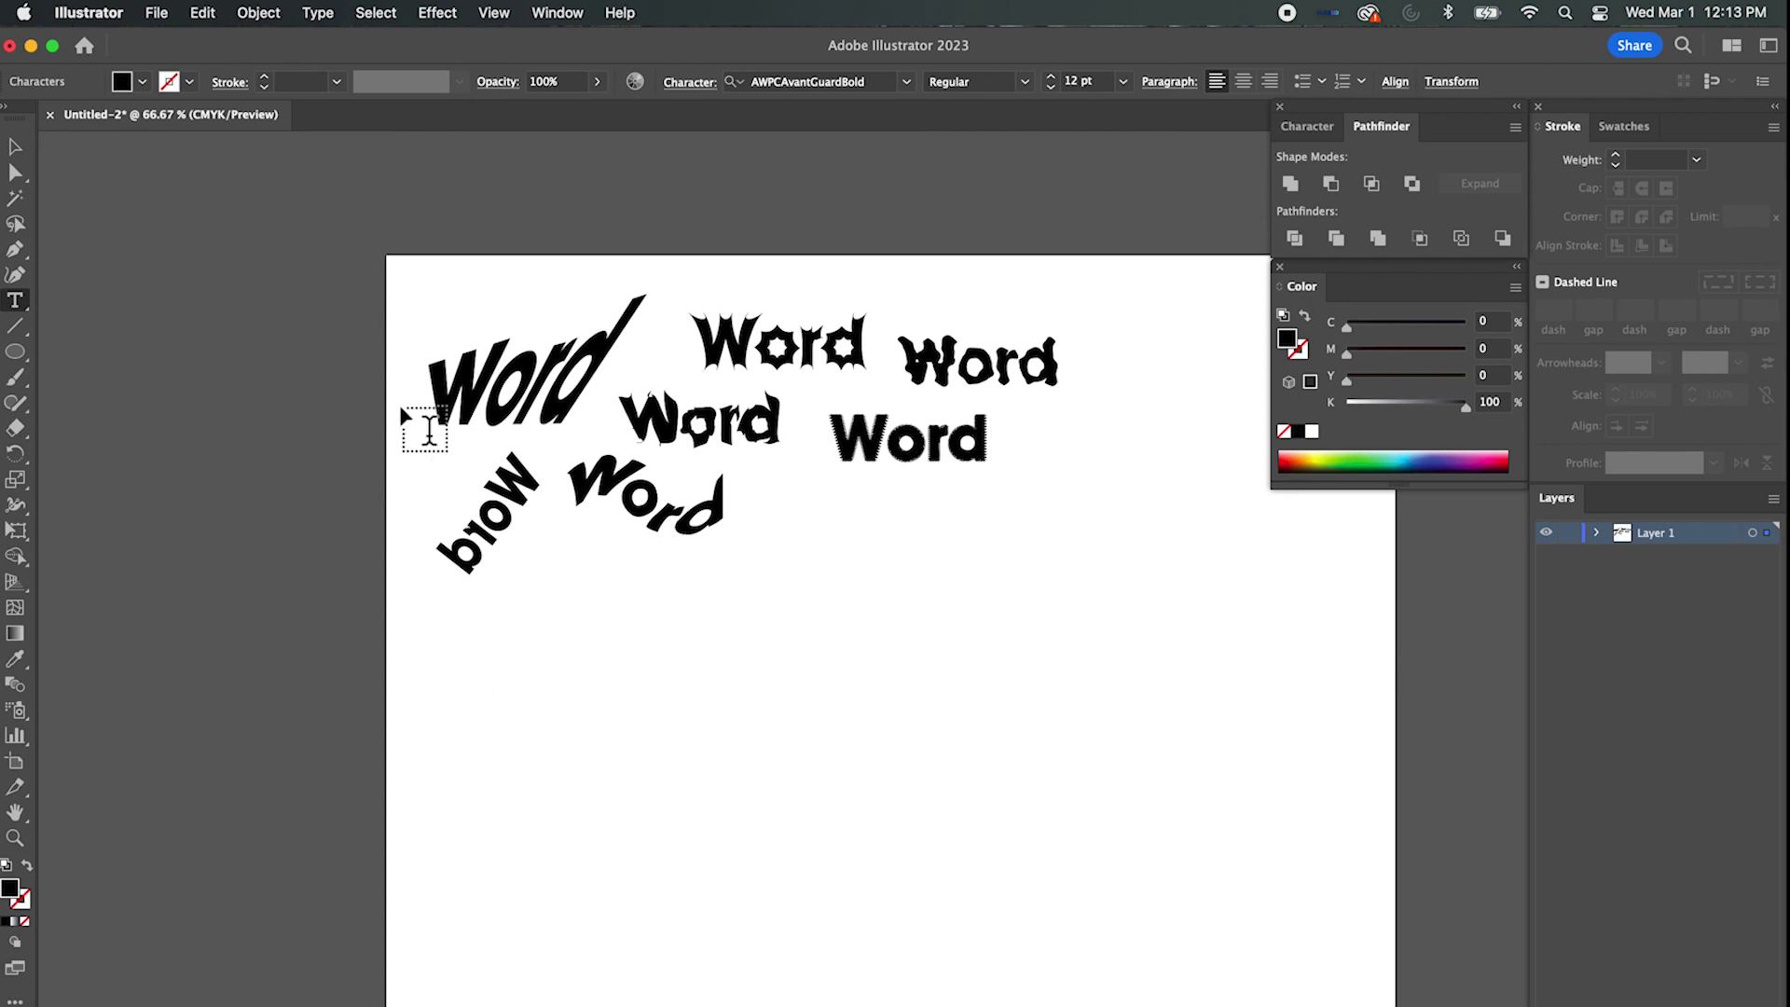
left_click(455, 13)
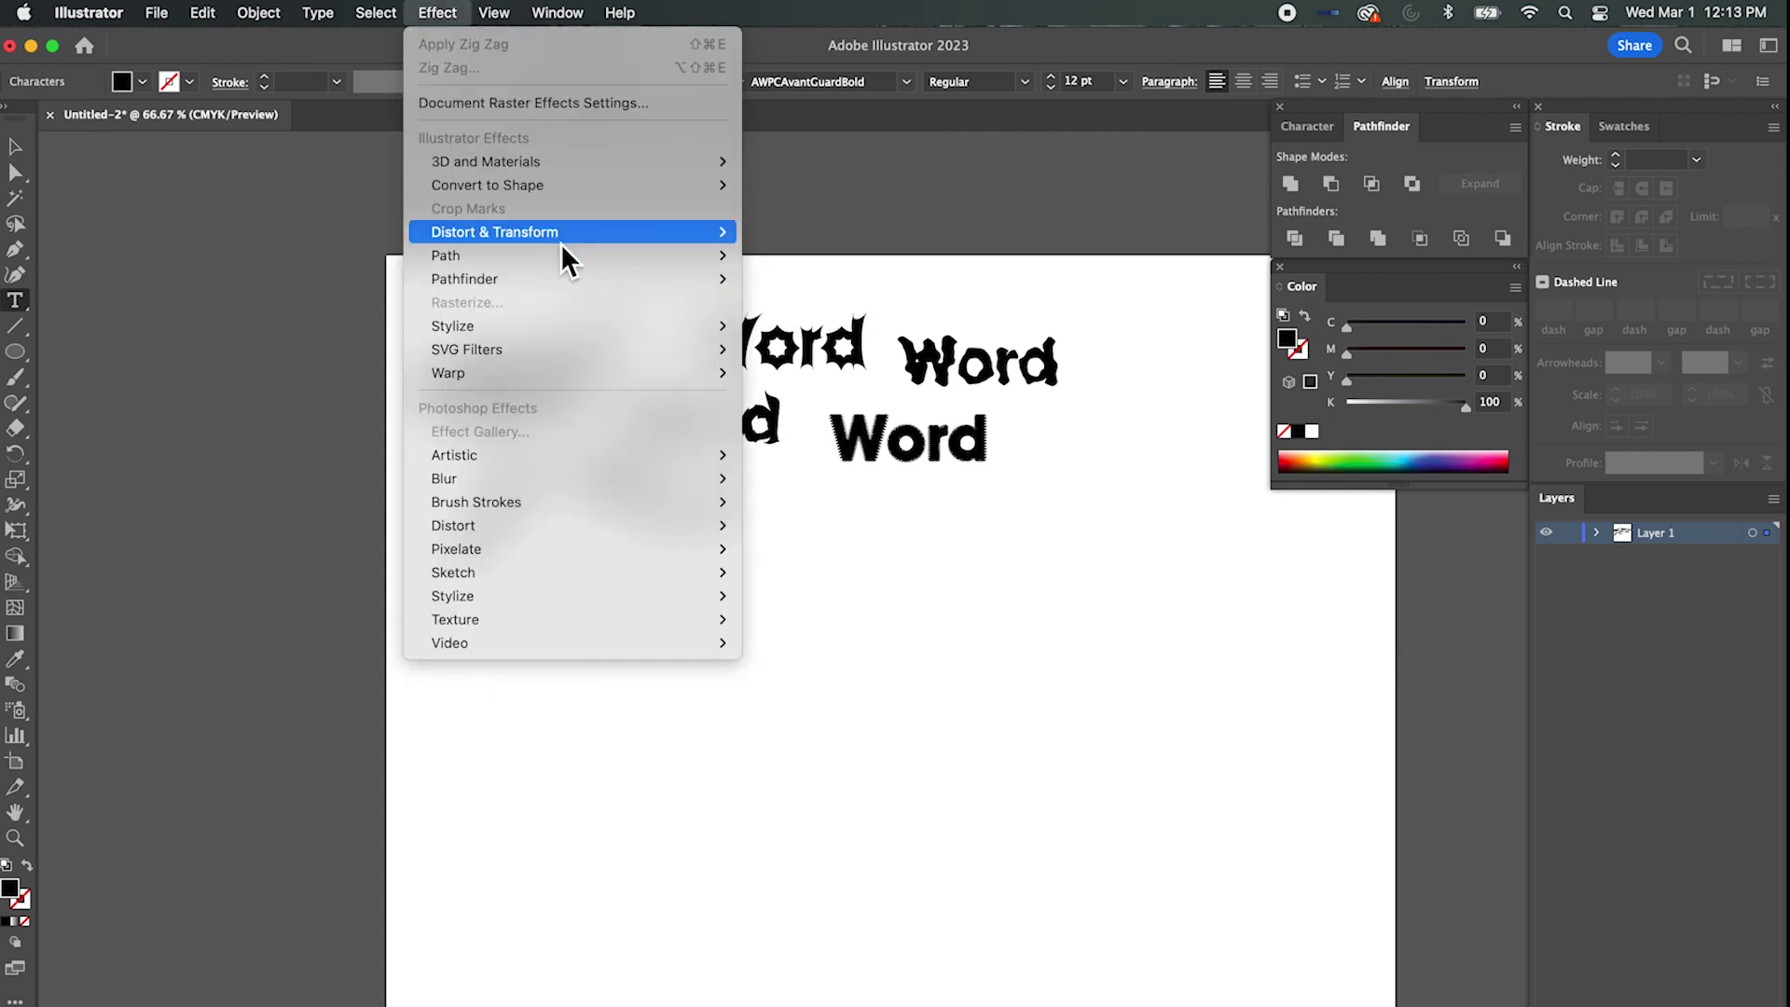
mouse_move(535, 326)
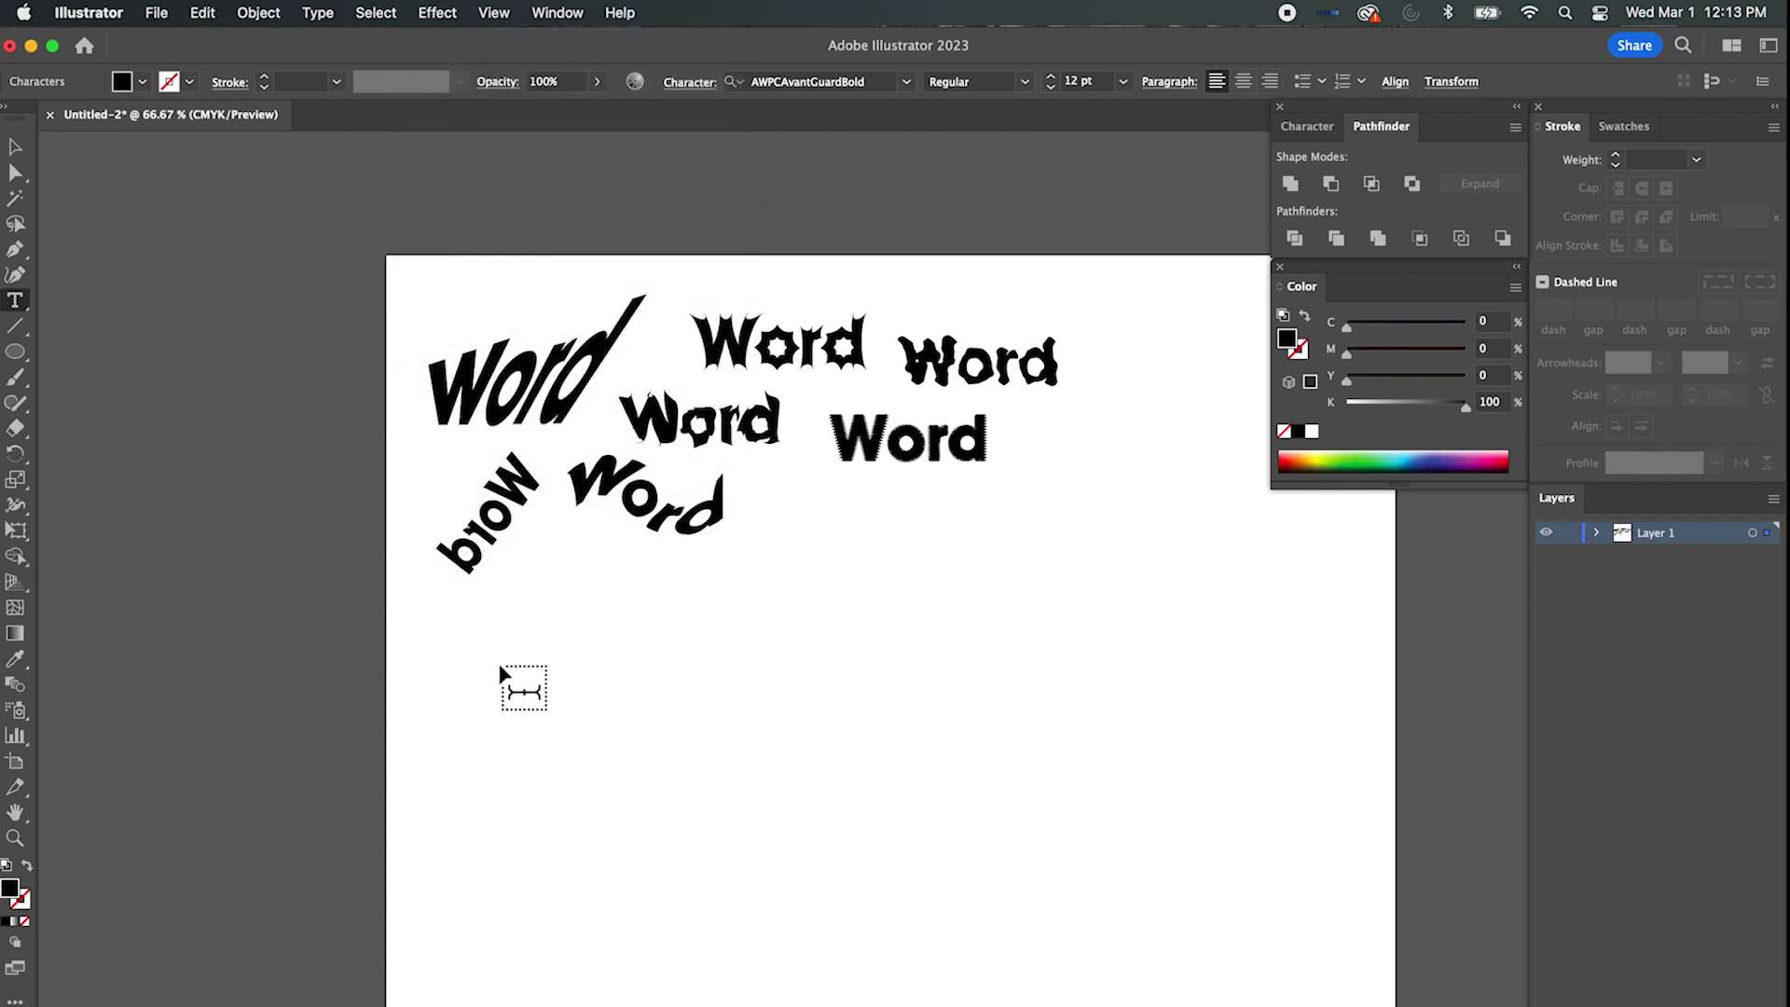
type("ze")
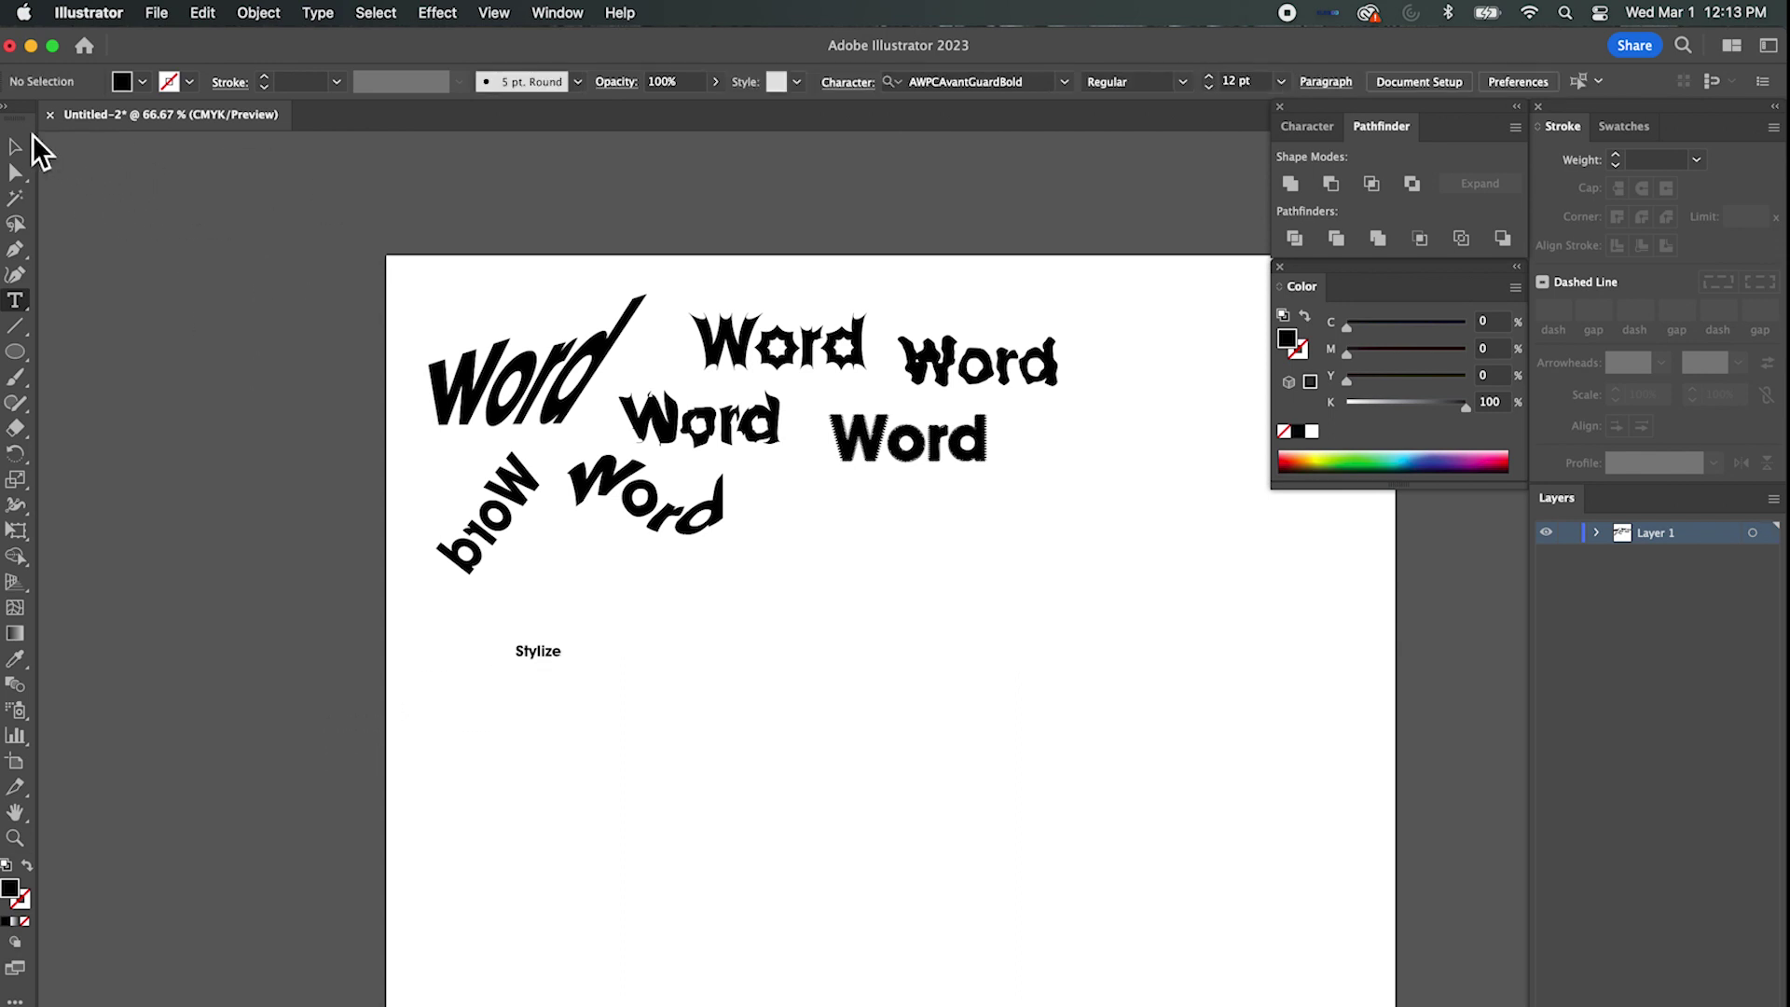
Enlarge the "Stylize" text to about 52 pt.
left_click(15, 146)
left_click(543, 653)
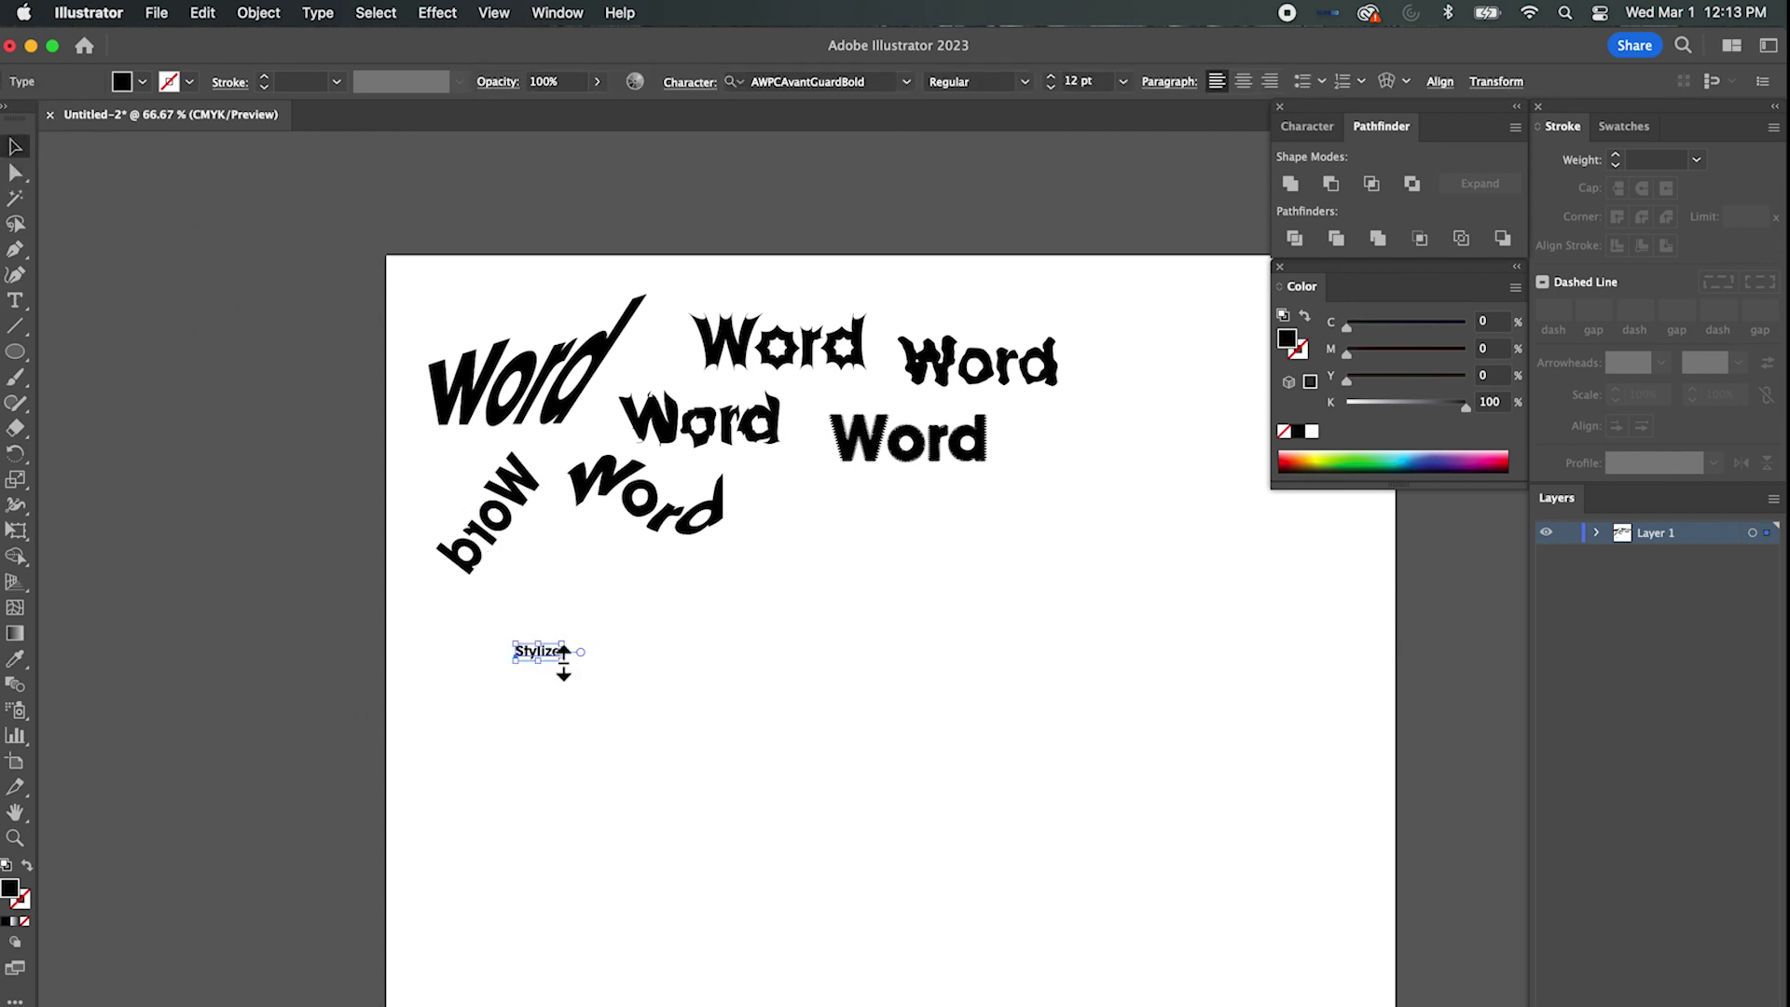
left_click_drag(561, 661, 709, 723)
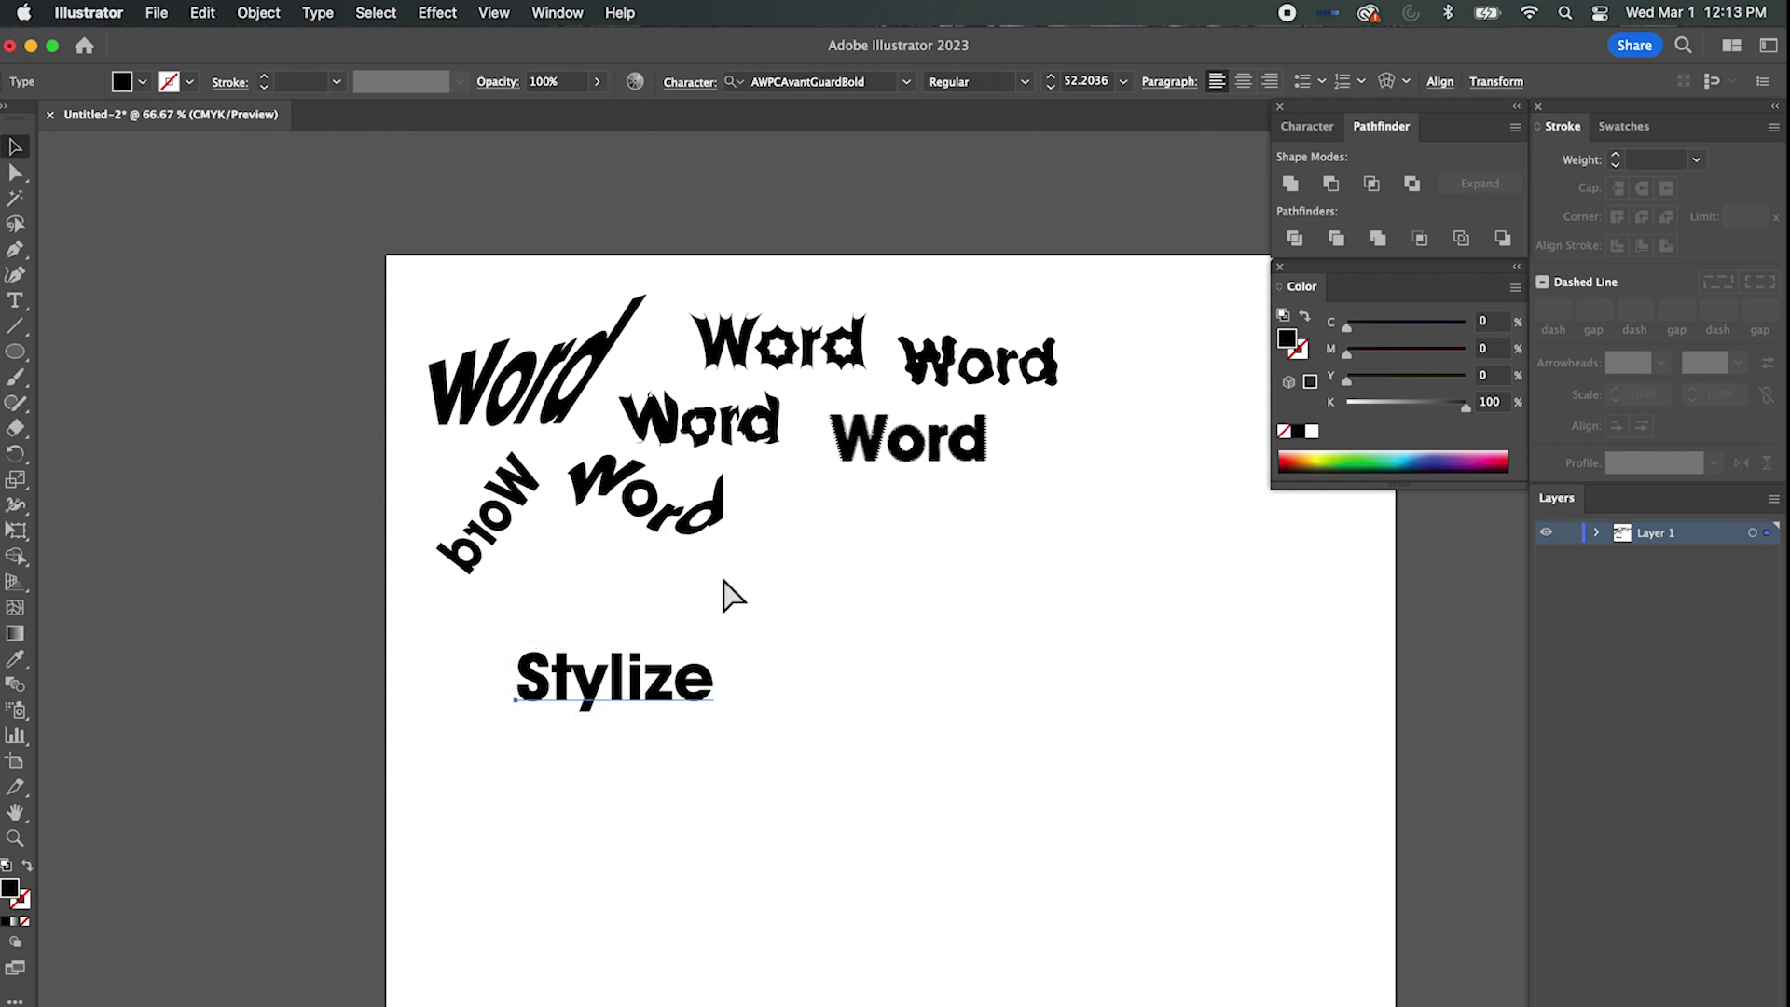
Duplicate the "Stylize" text directly below itself and move the original slightly up and to the right.
key("super+equal")
left_click_drag(830, 471, 383, 240)
left_click(438, 13)
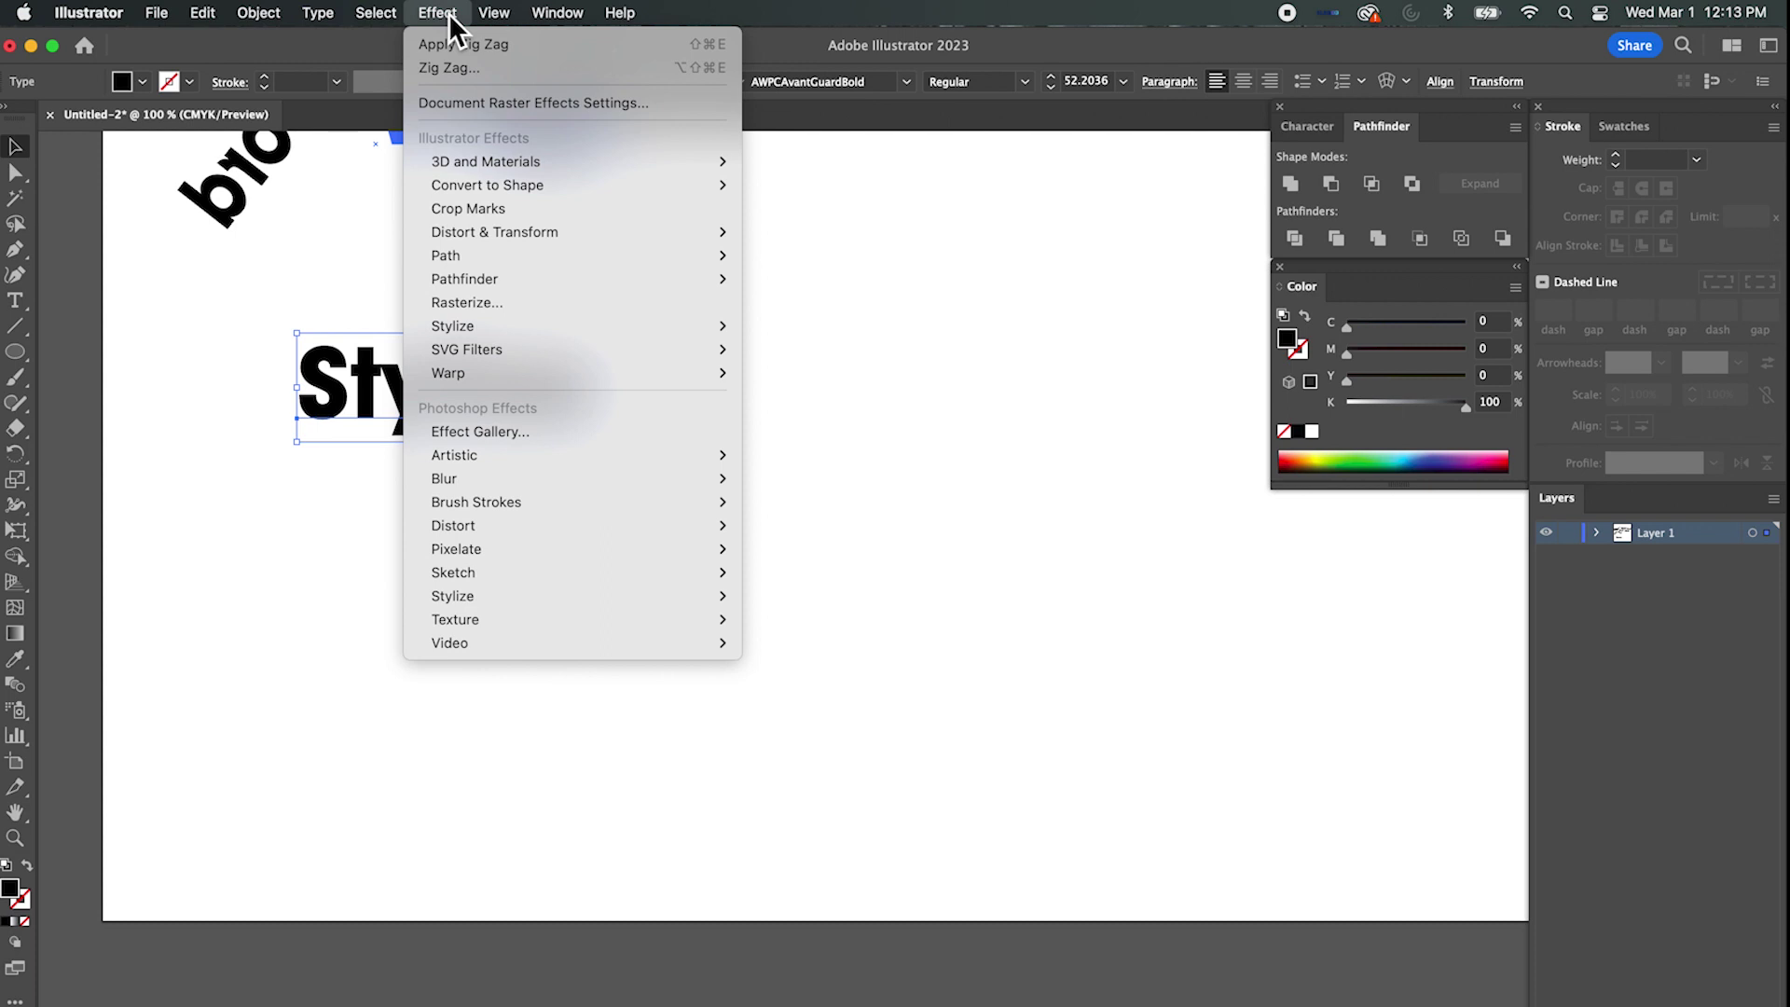
left_click(355, 309)
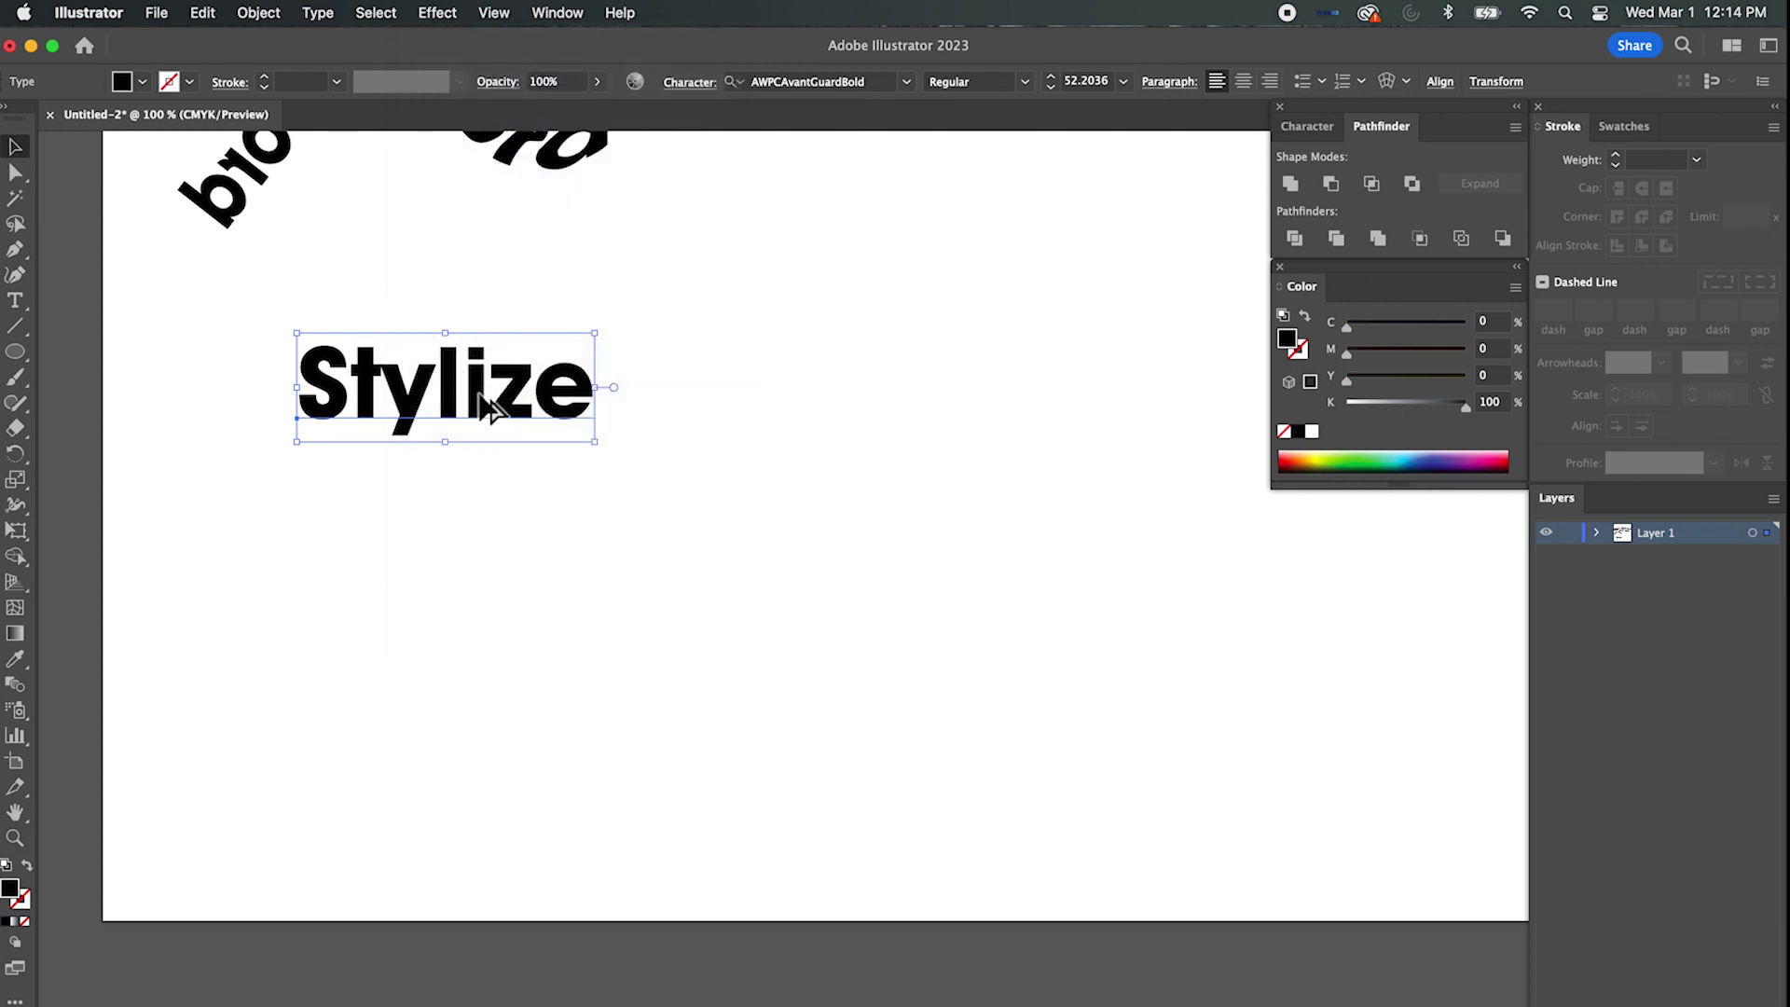
left_click_drag(481, 407, 497, 545)
left_click_drag(429, 374, 465, 304)
Start a Drop Shadow effect on the upper "Stylize" text in Normal mode with its opacity set to 62%.
left_click(438, 13)
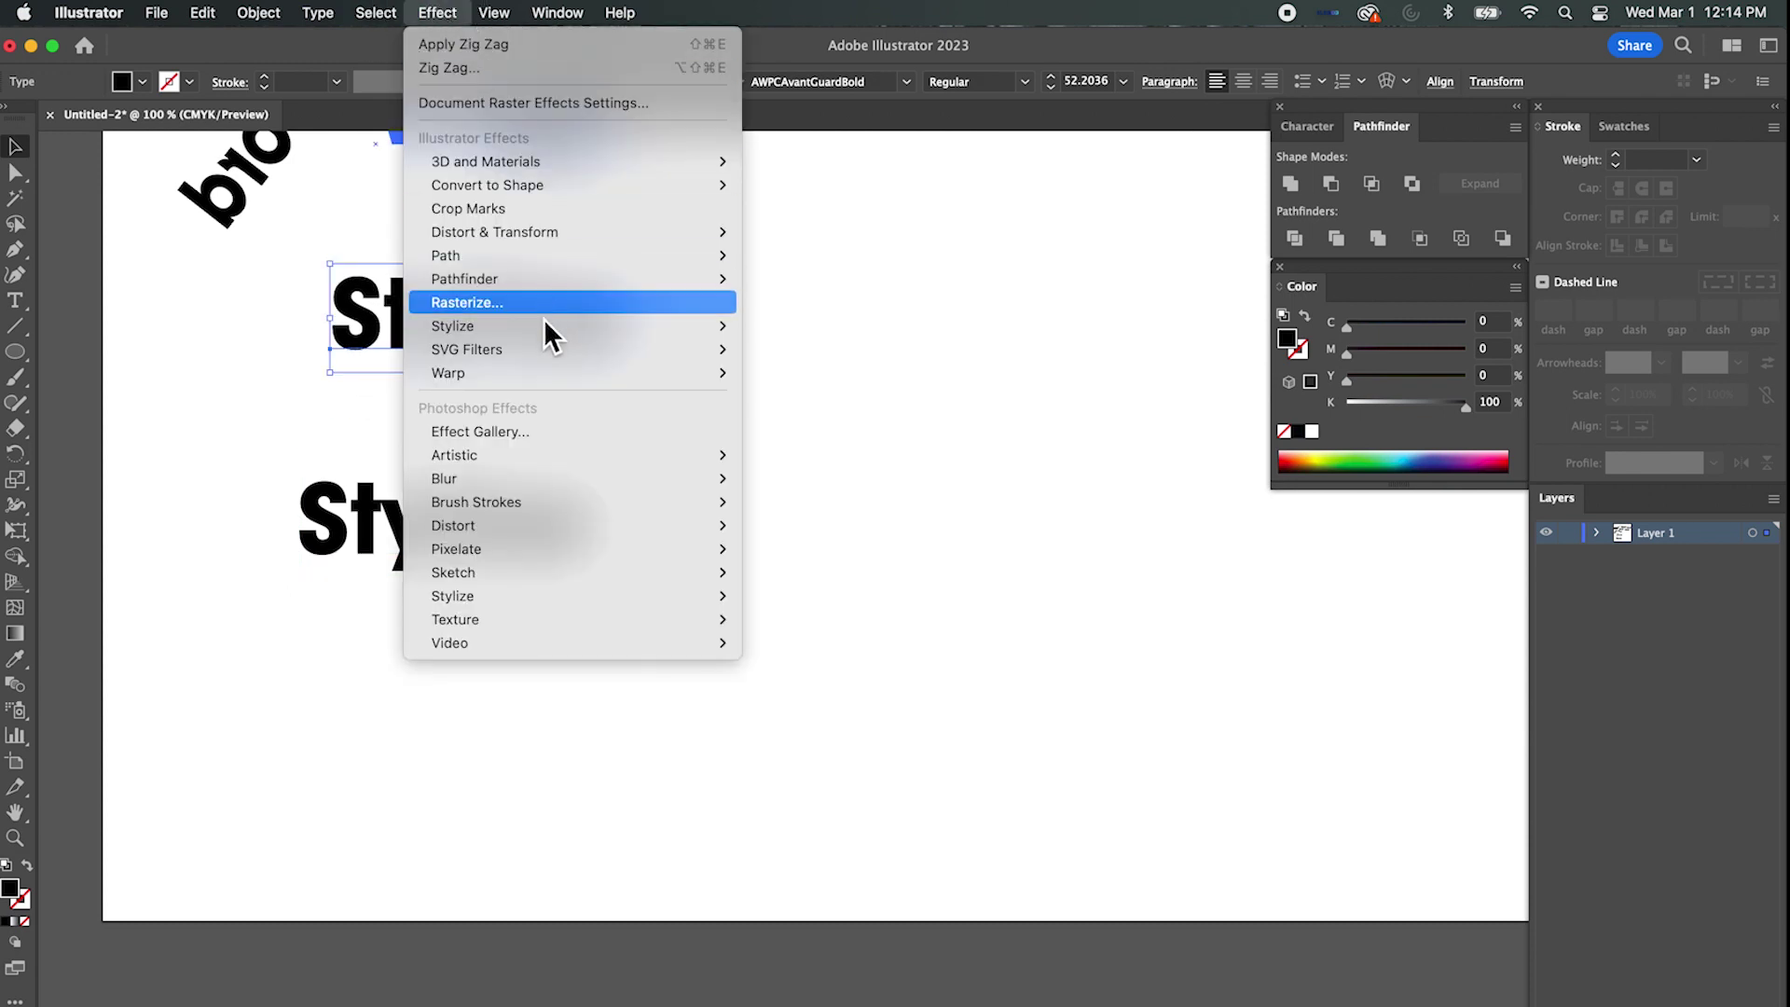
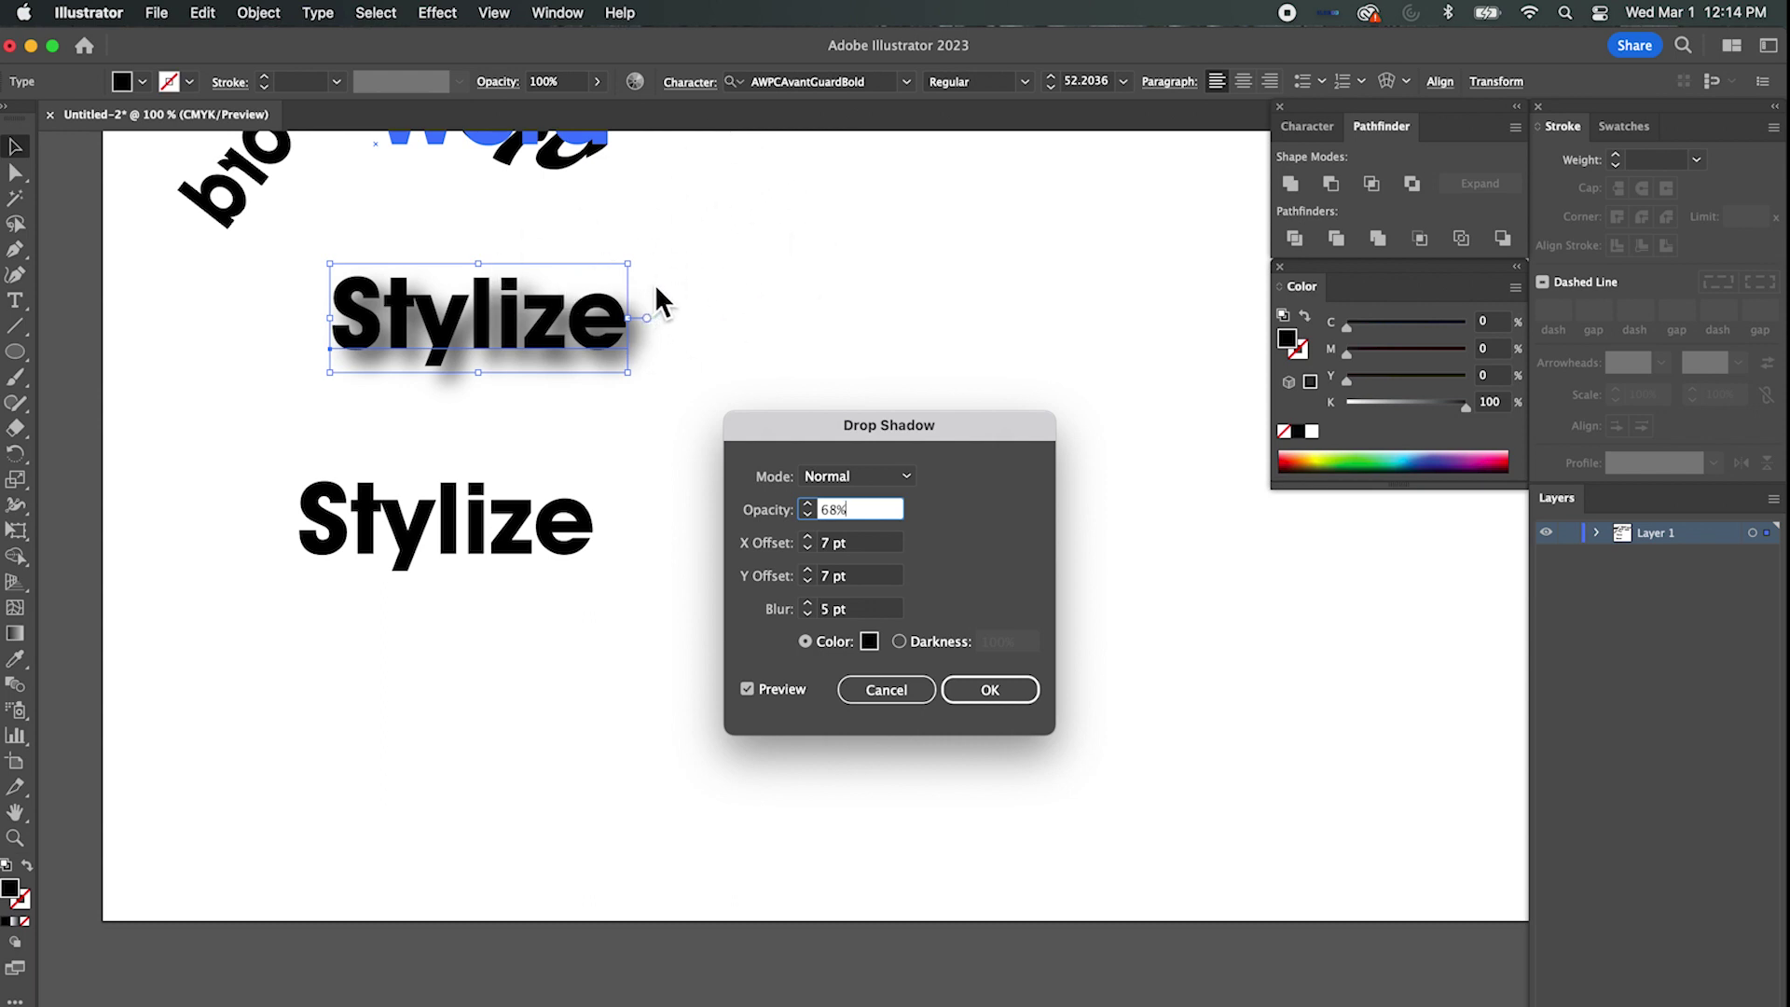
left_click_drag(934, 418, 1042, 234)
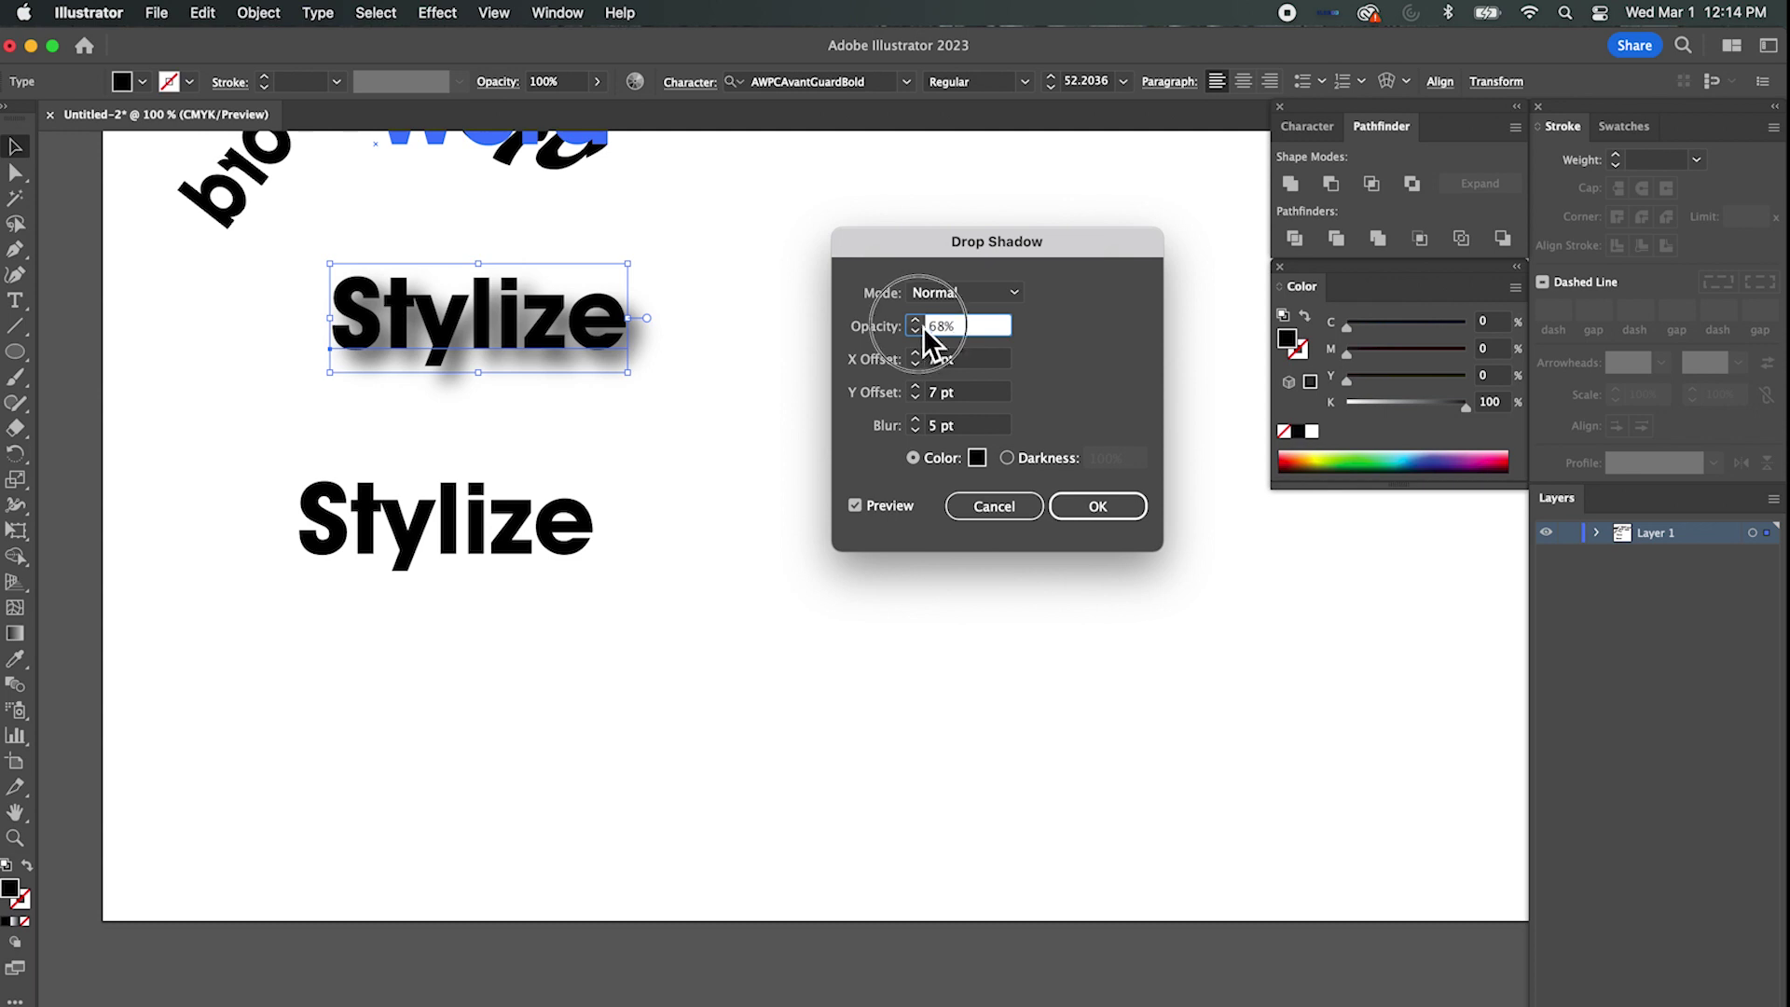
type("83%")
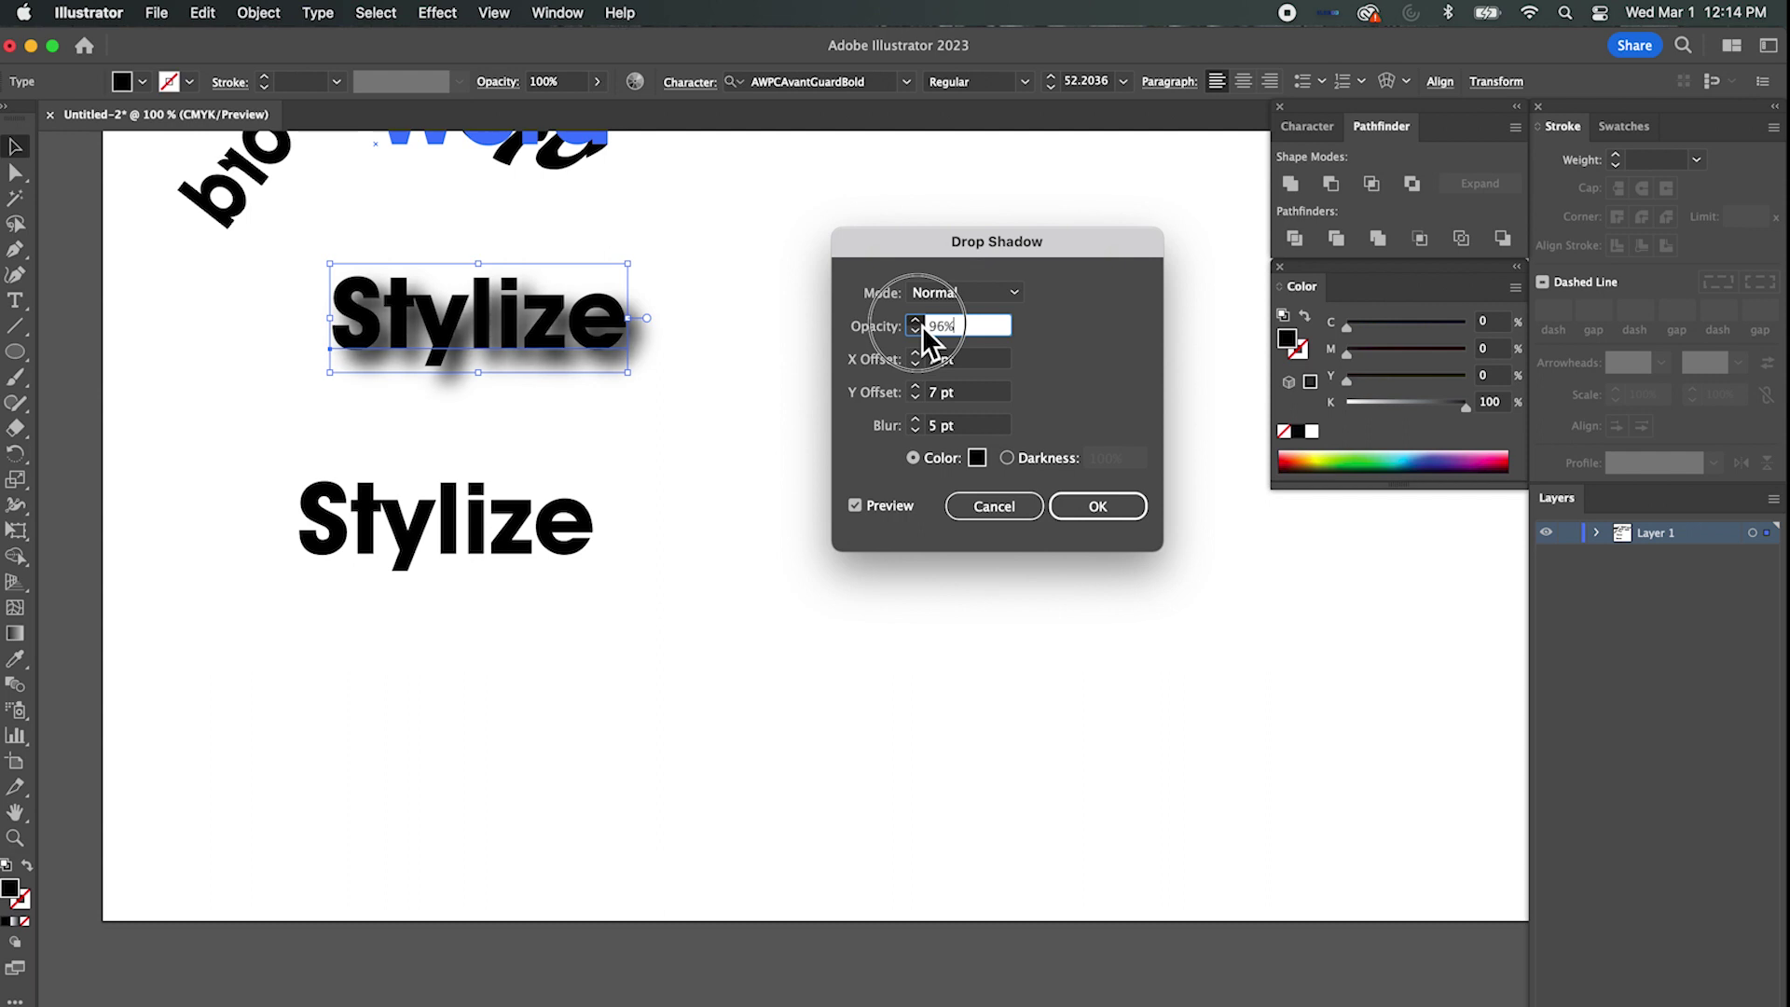
key("super+a")
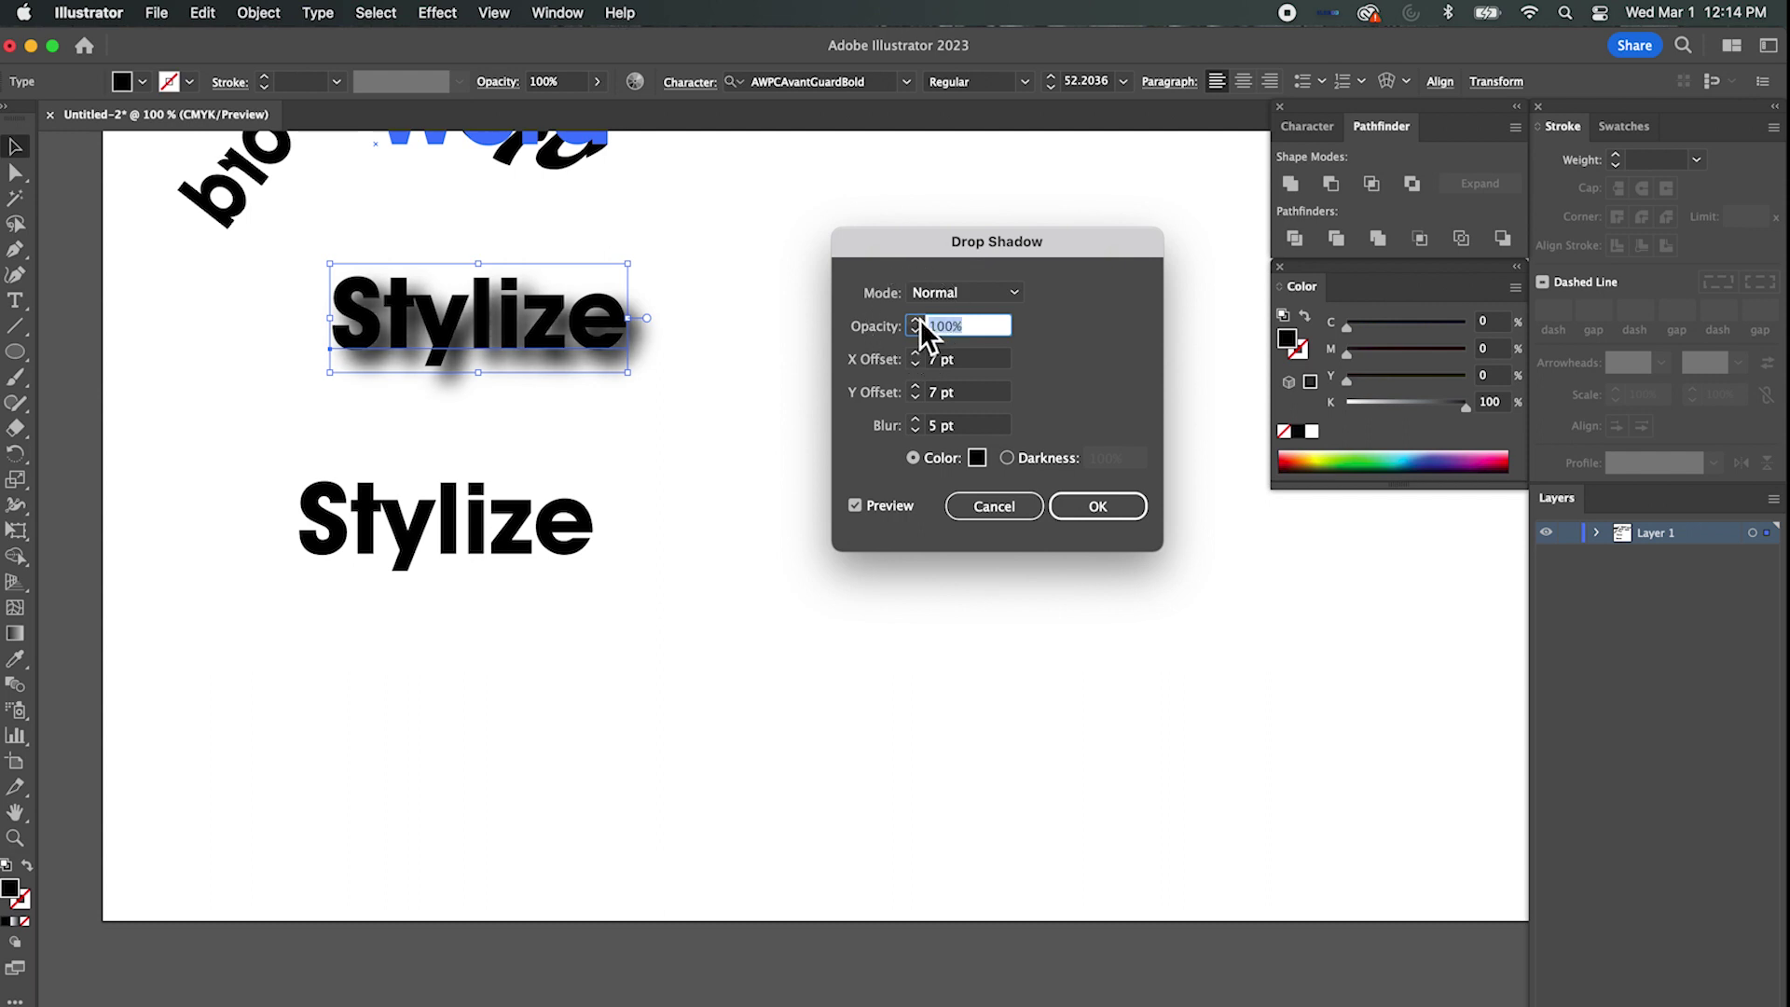
type("83%")
left_click_drag(920, 336, 993, 294)
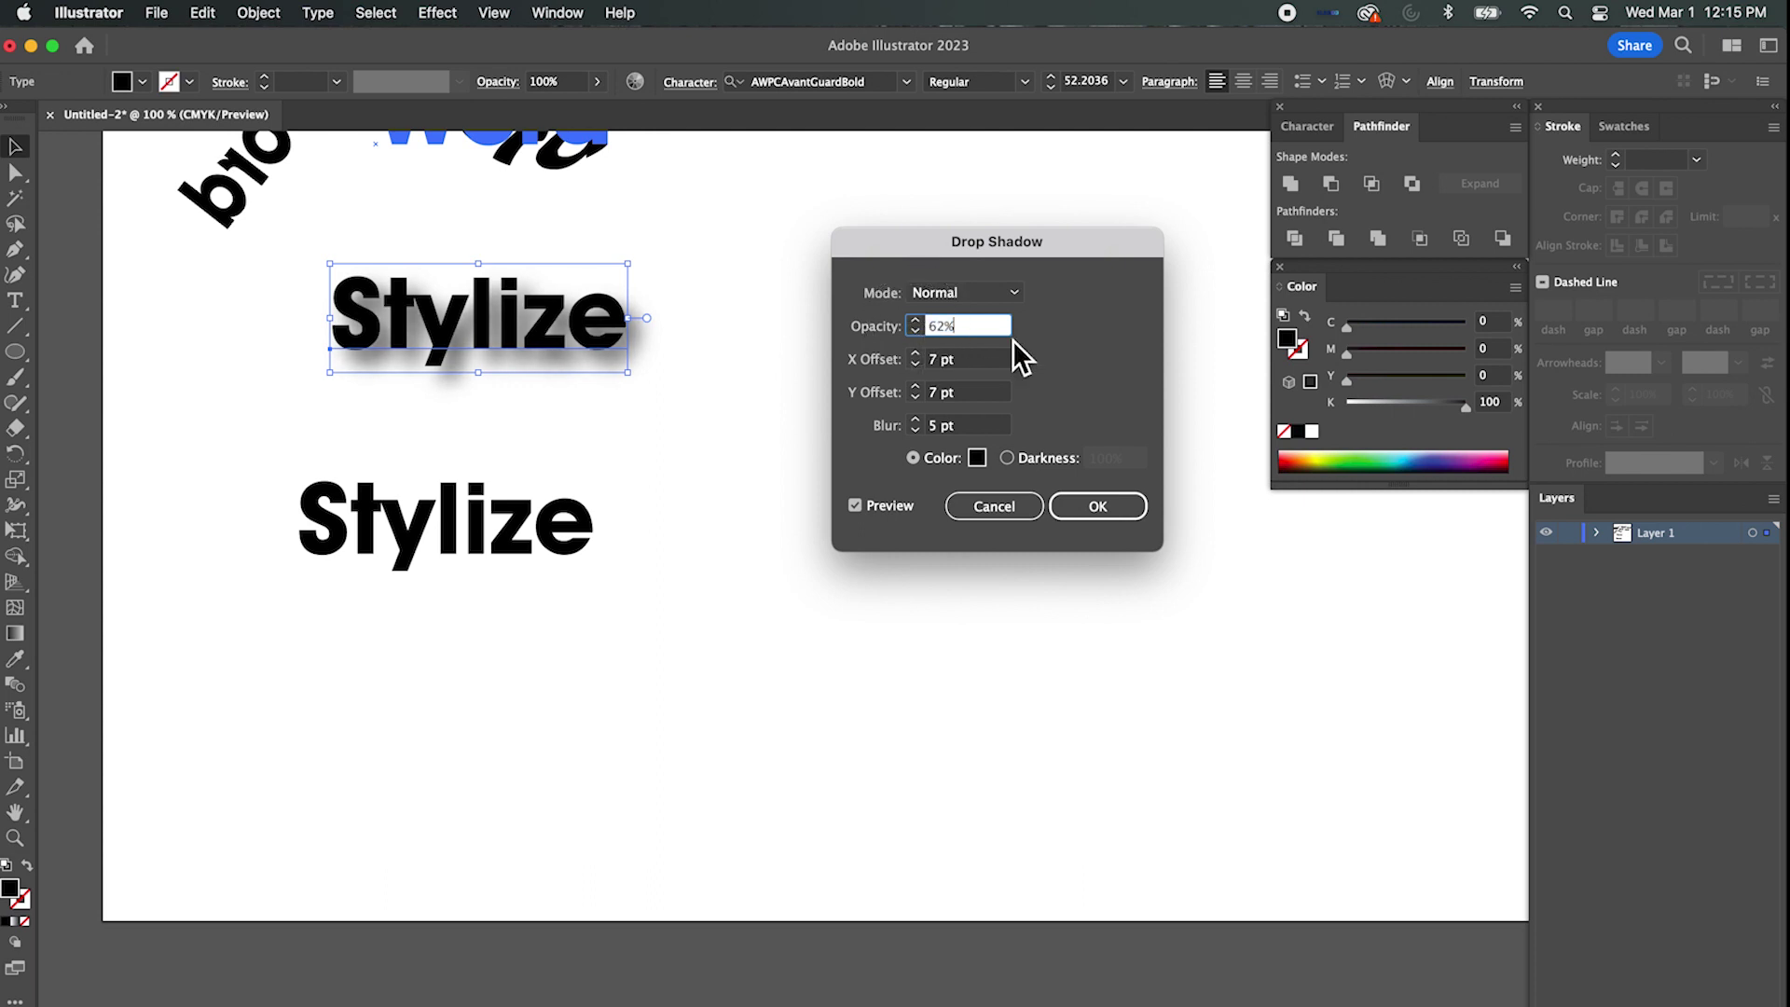
Try a drop shadow X offset of -17 pt to throw the shadow to the left of the letters.
left_click_drag(925, 360, 923, 358)
left_click(922, 358)
left_click(923, 358)
left_click(921, 367)
left_click(921, 367)
left_click(921, 367)
left_click(921, 367)
left_click(921, 367)
left_click(921, 367)
left_click(921, 368)
left_click(921, 367)
left_click(920, 371)
left_click(920, 371)
left_click(921, 371)
left_click(920, 371)
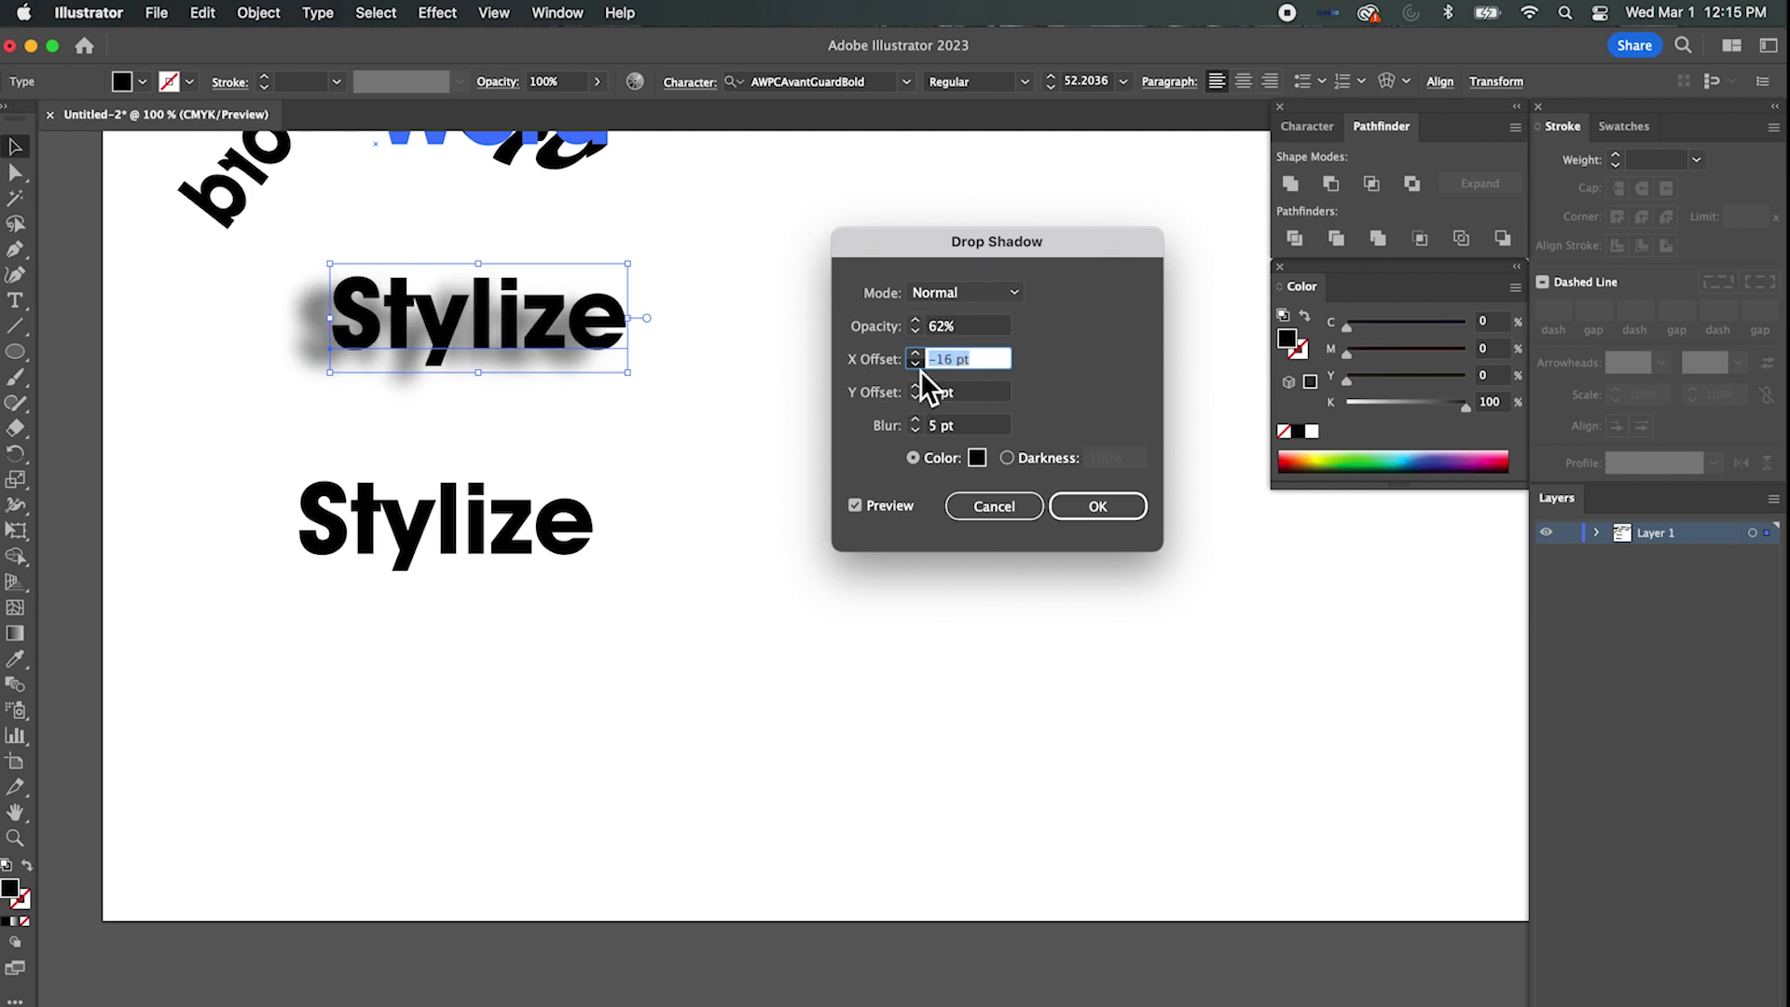
Set the drop shadow's Y offset to 2 pt and its X offset to -8 pt.
left_click(923, 390)
left_click(923, 390)
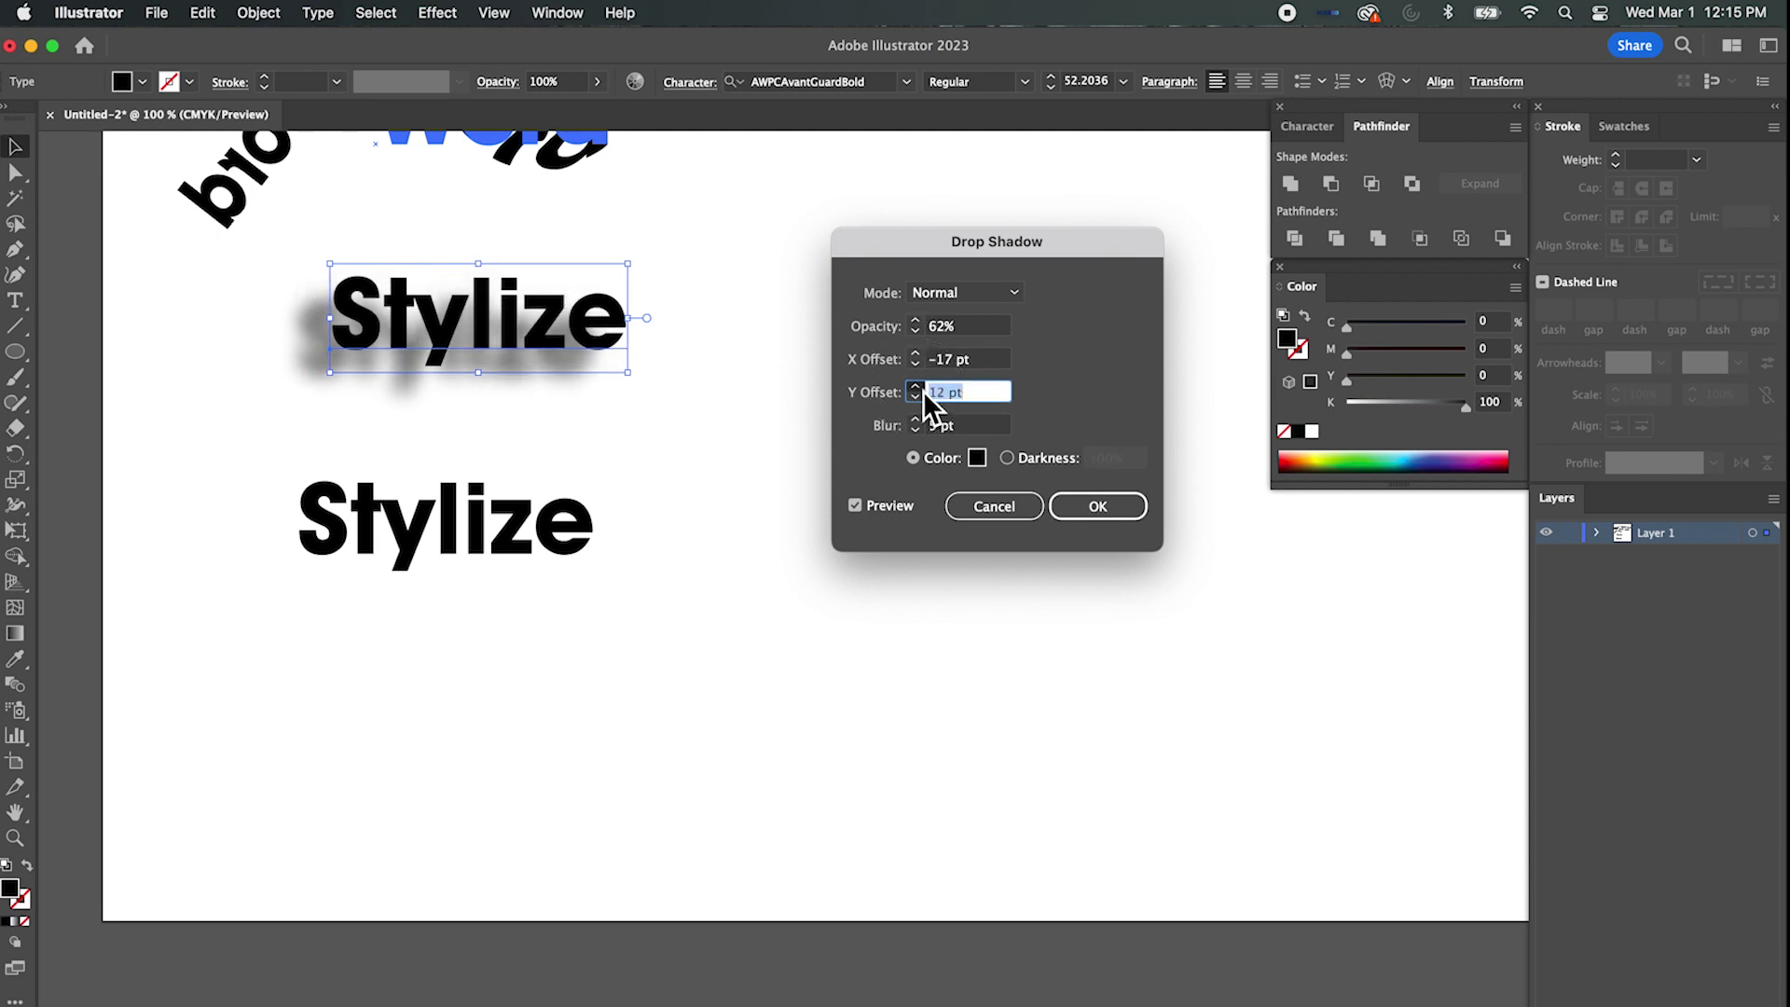
left_click(919, 399)
left_click(919, 399)
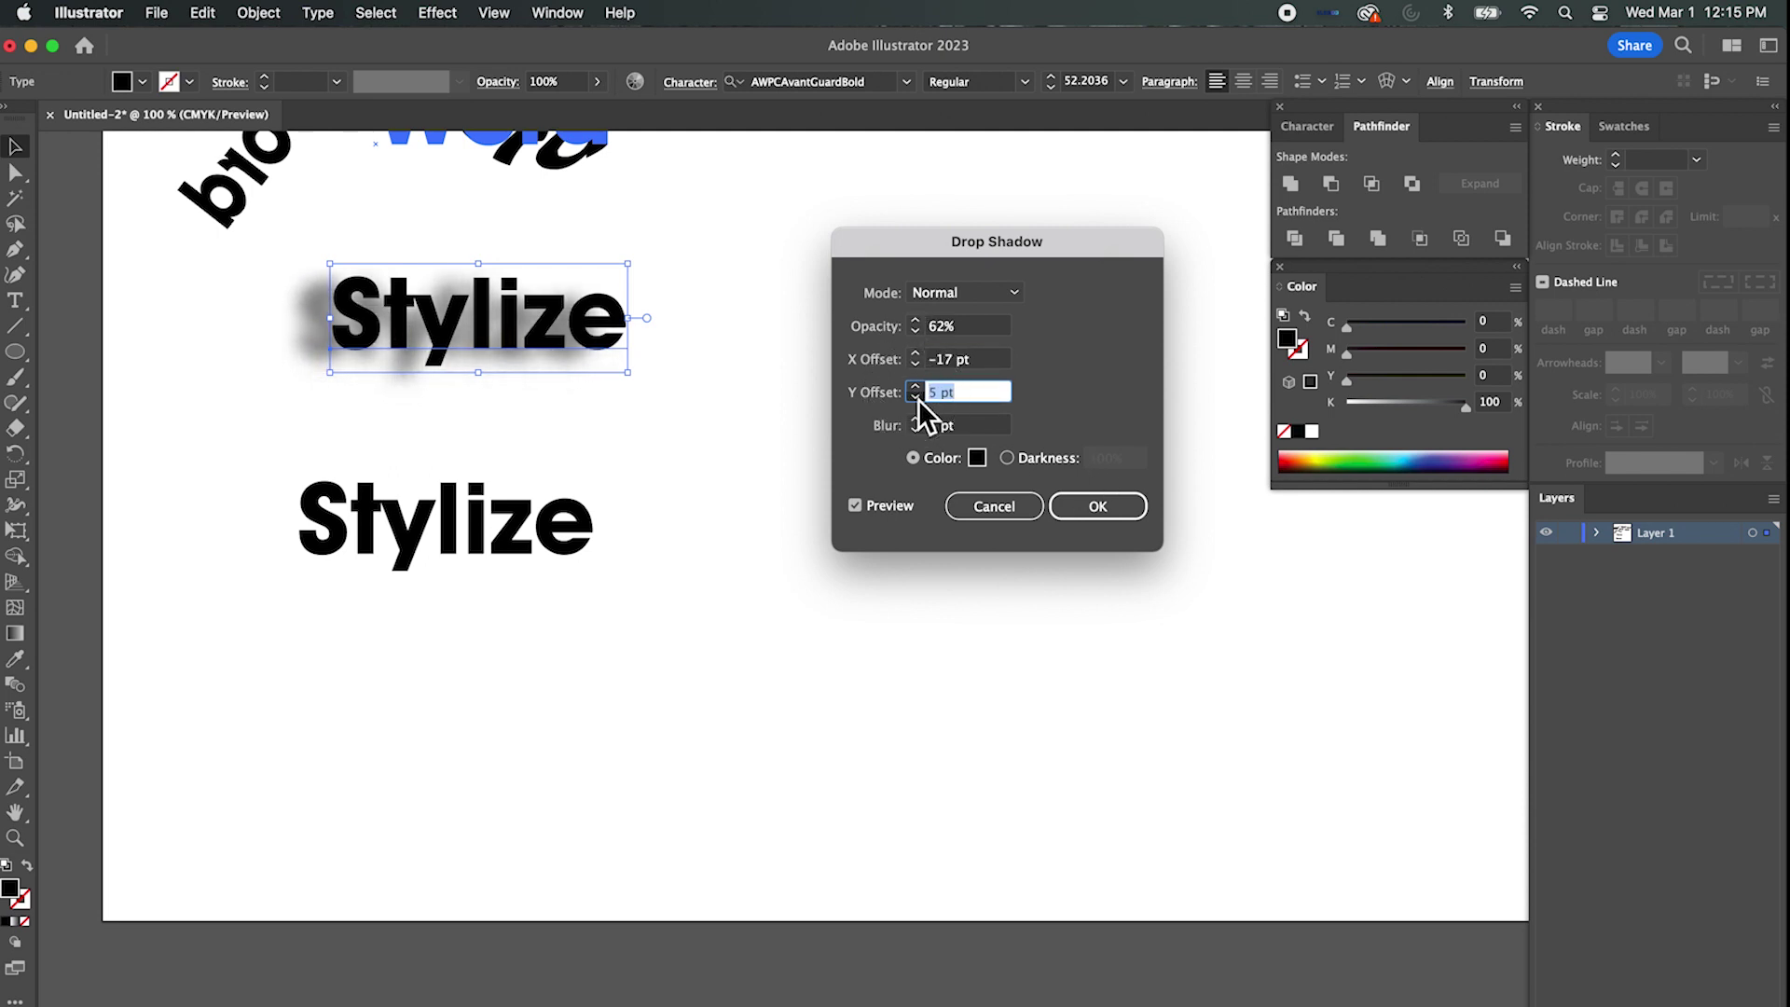
left_click(919, 366)
left_click(920, 366)
left_click(919, 356)
left_click(919, 356)
left_click(919, 356)
left_click(920, 356)
left_click(919, 356)
left_click(919, 356)
left_click(919, 356)
left_click(919, 356)
left_click(919, 356)
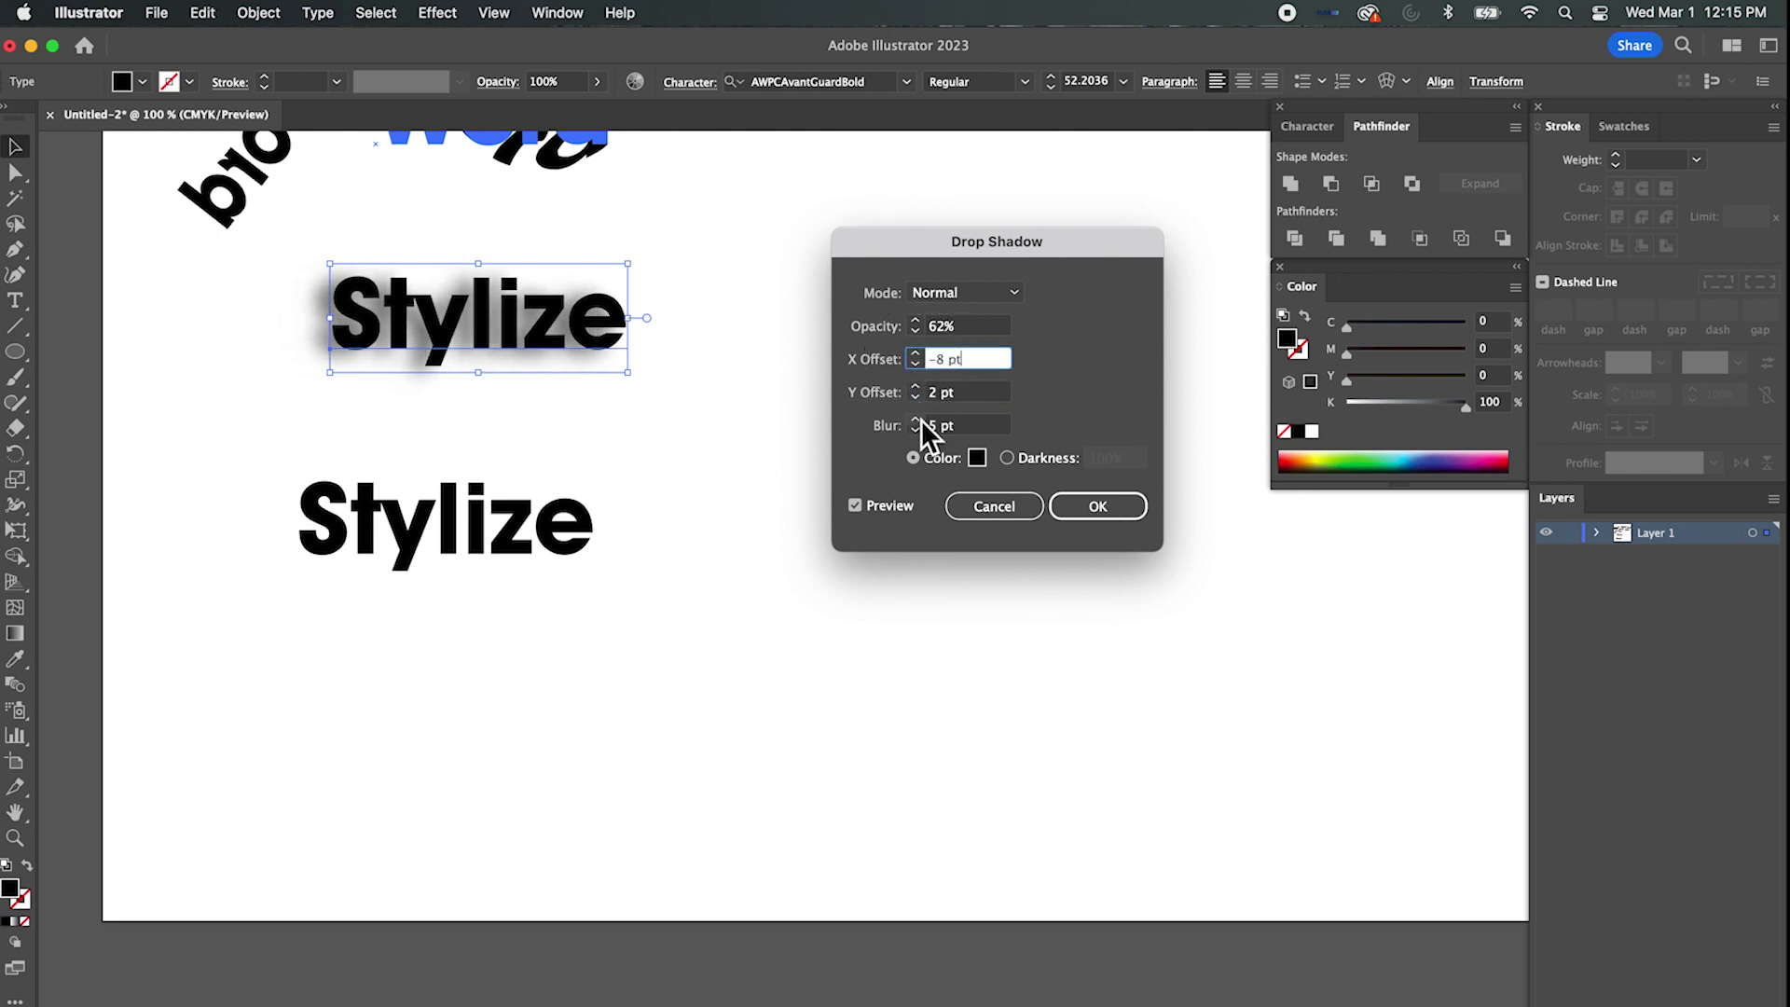
Try the drop shadow without blur, then set its blur to 3 pt.
left_click(921, 419)
left_click(921, 420)
left_click(921, 420)
left_click(920, 430)
left_click(919, 431)
left_click(919, 431)
left_click(920, 430)
left_click(919, 430)
left_click(919, 431)
left_click(919, 431)
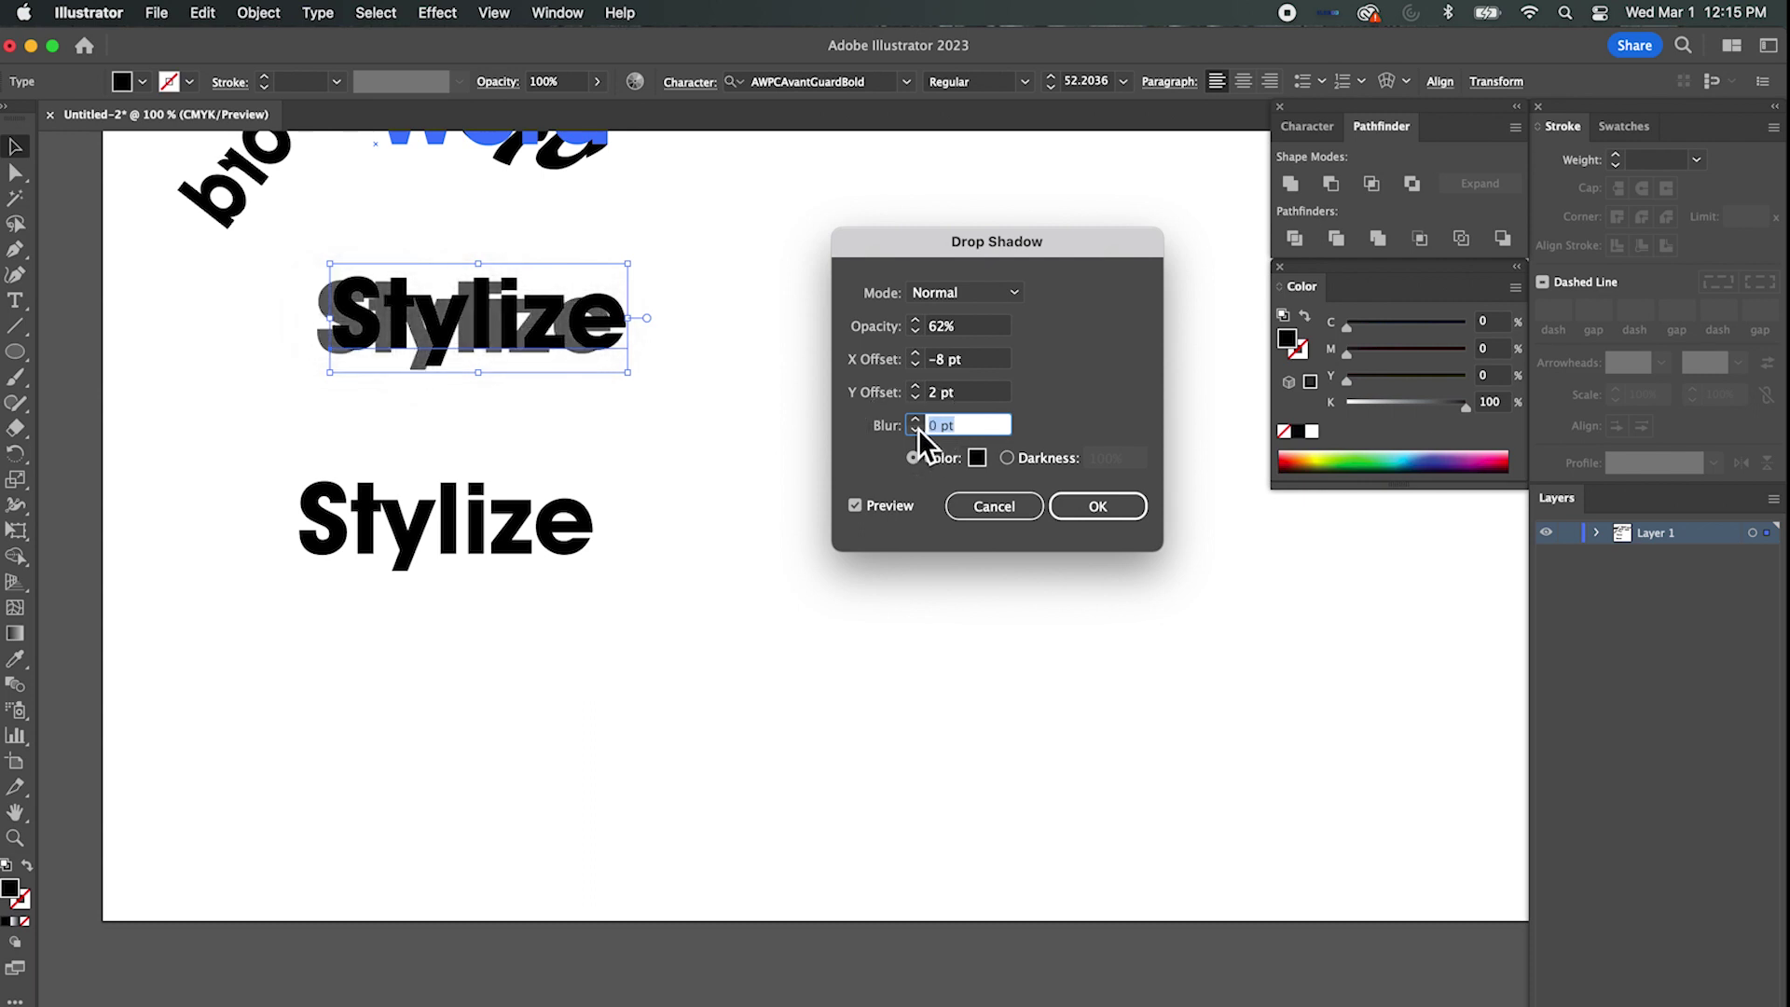
left_click(919, 421)
left_click(919, 431)
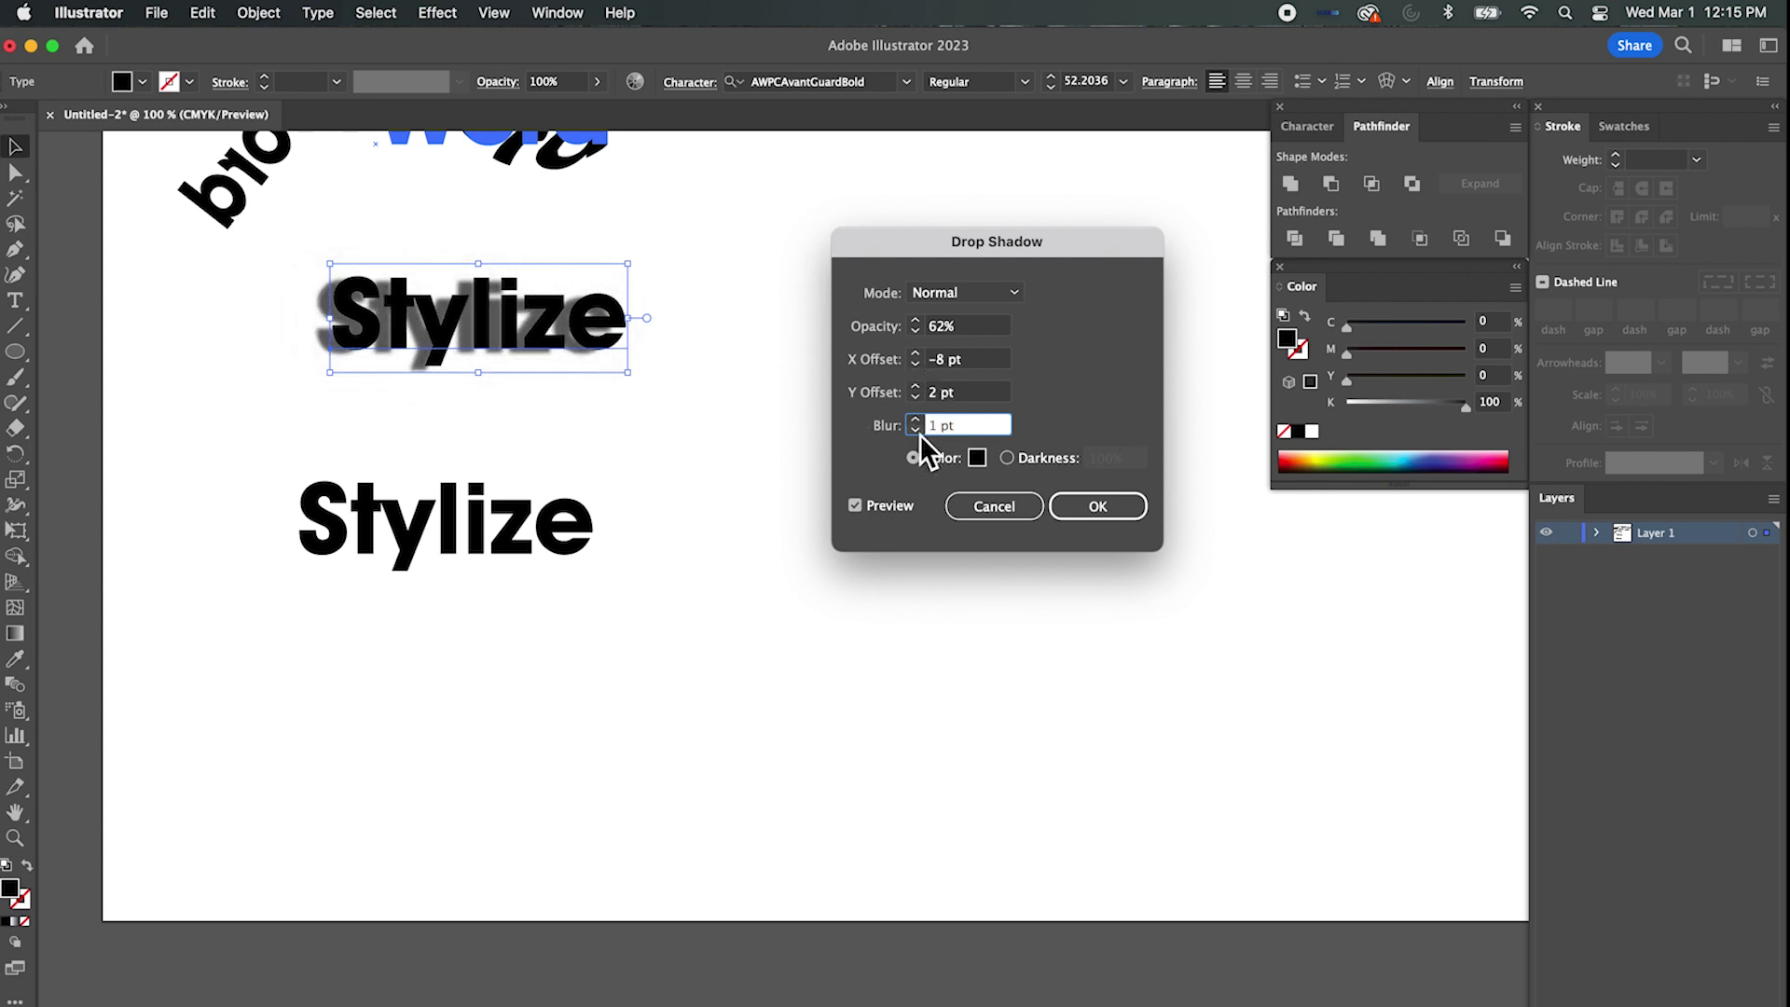
left_click(919, 431)
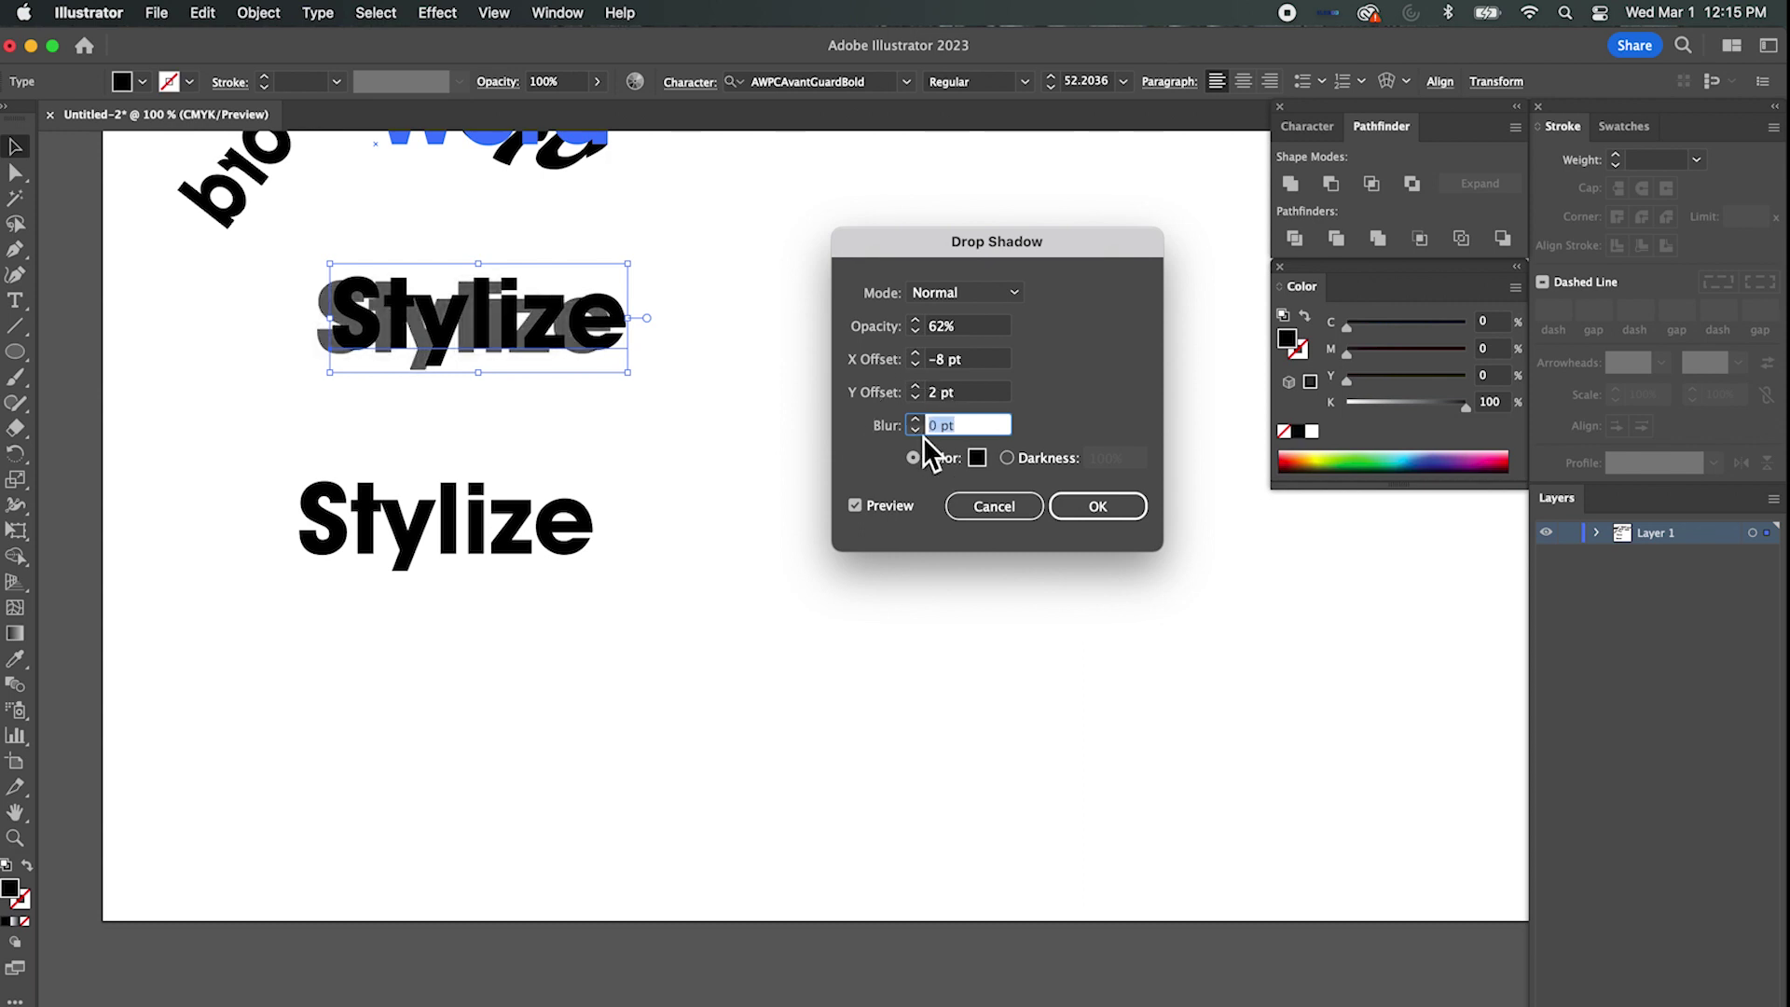
left_click(921, 425)
left_click(921, 427)
left_click(921, 427)
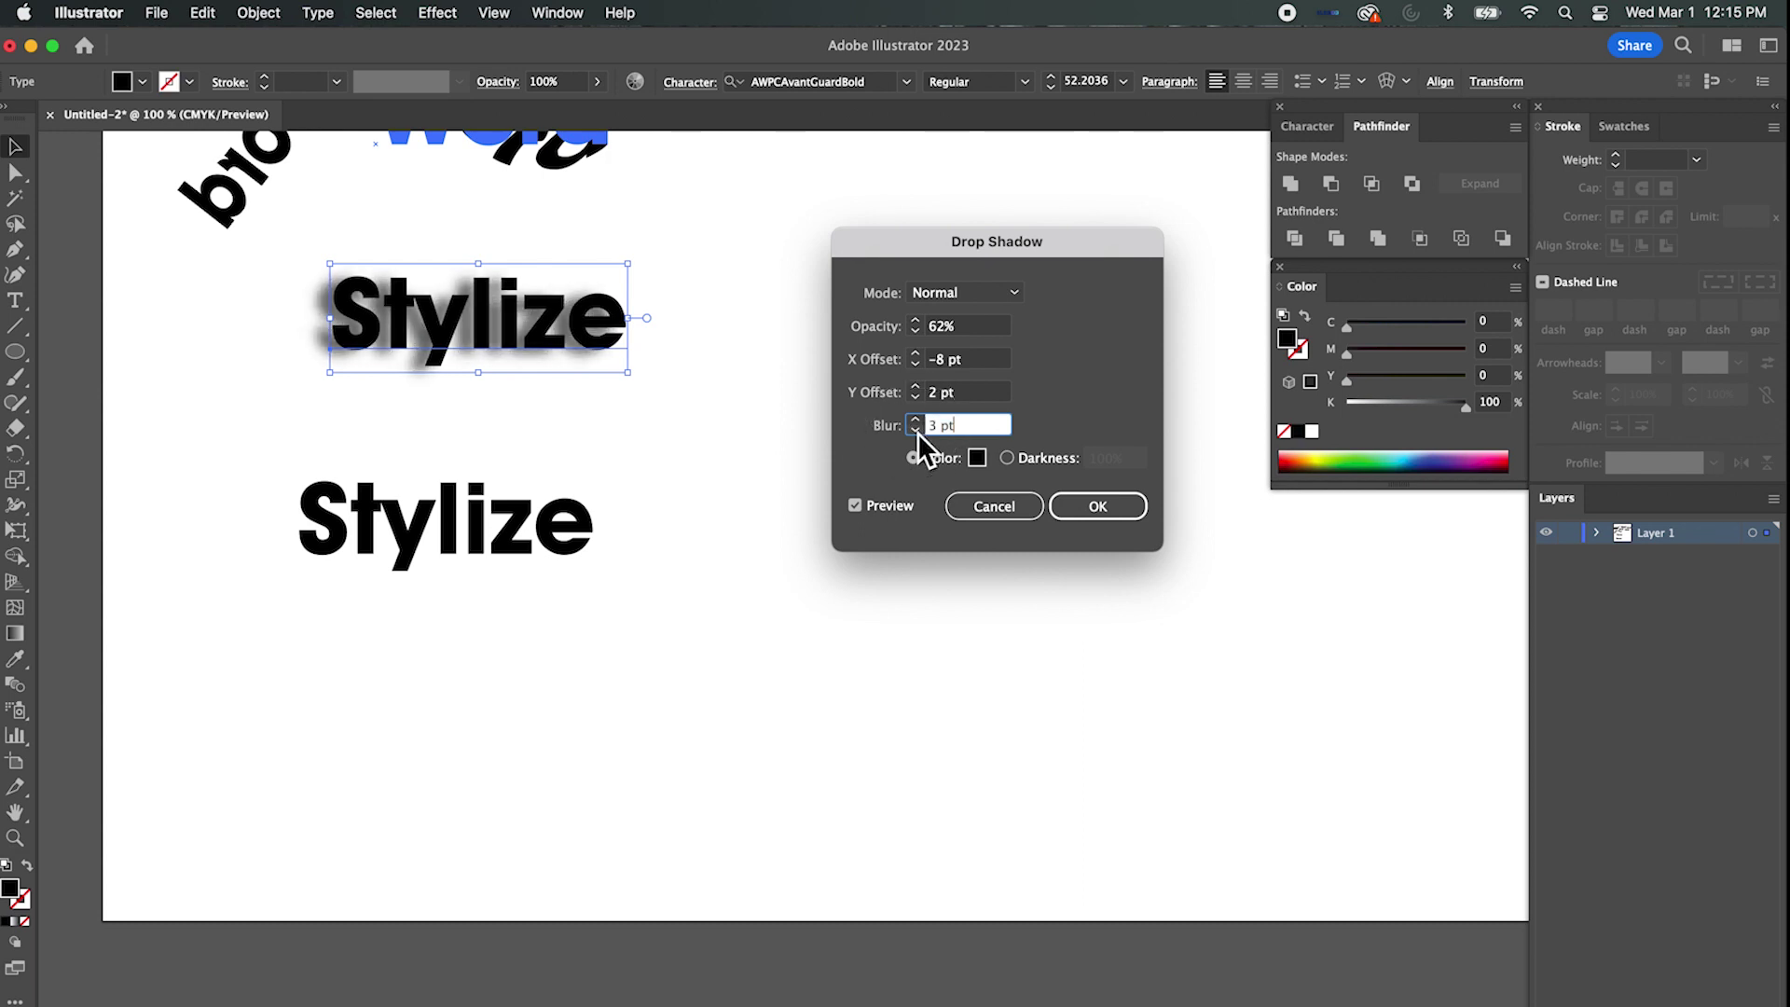
Try the pink EA1F59 as the drop shadow colour.
left_click(977, 458)
left_click(1303, 618)
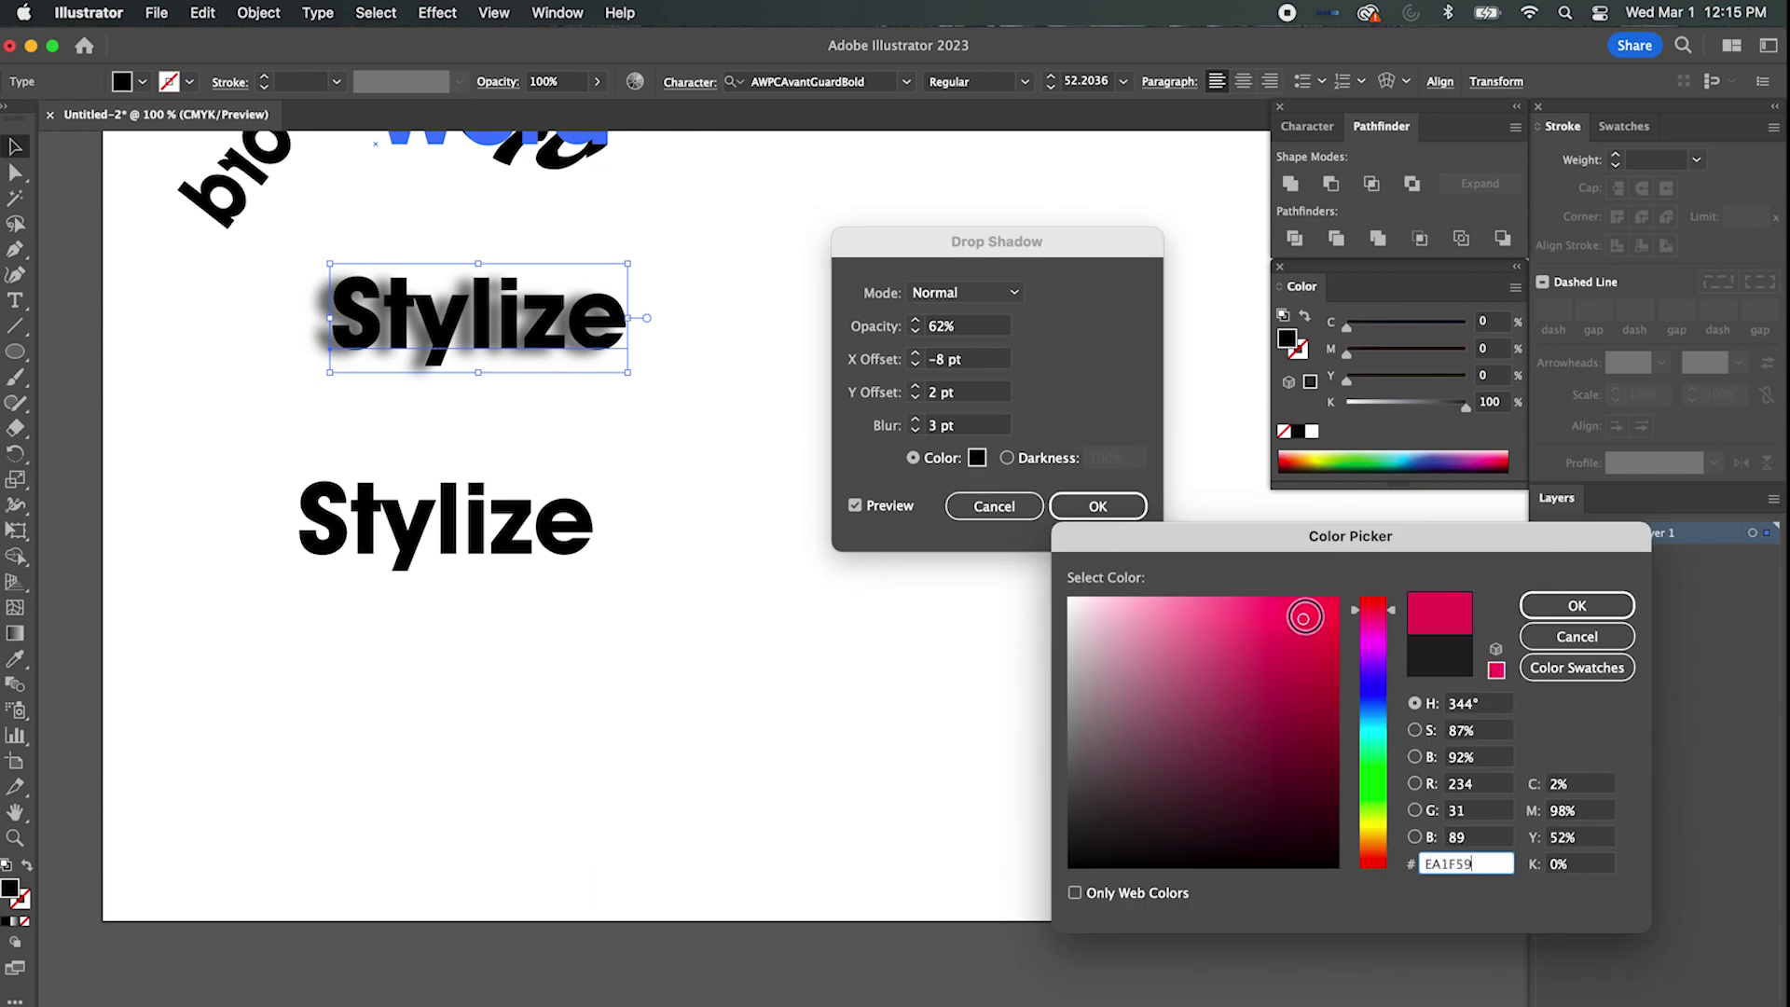
left_click(1549, 607)
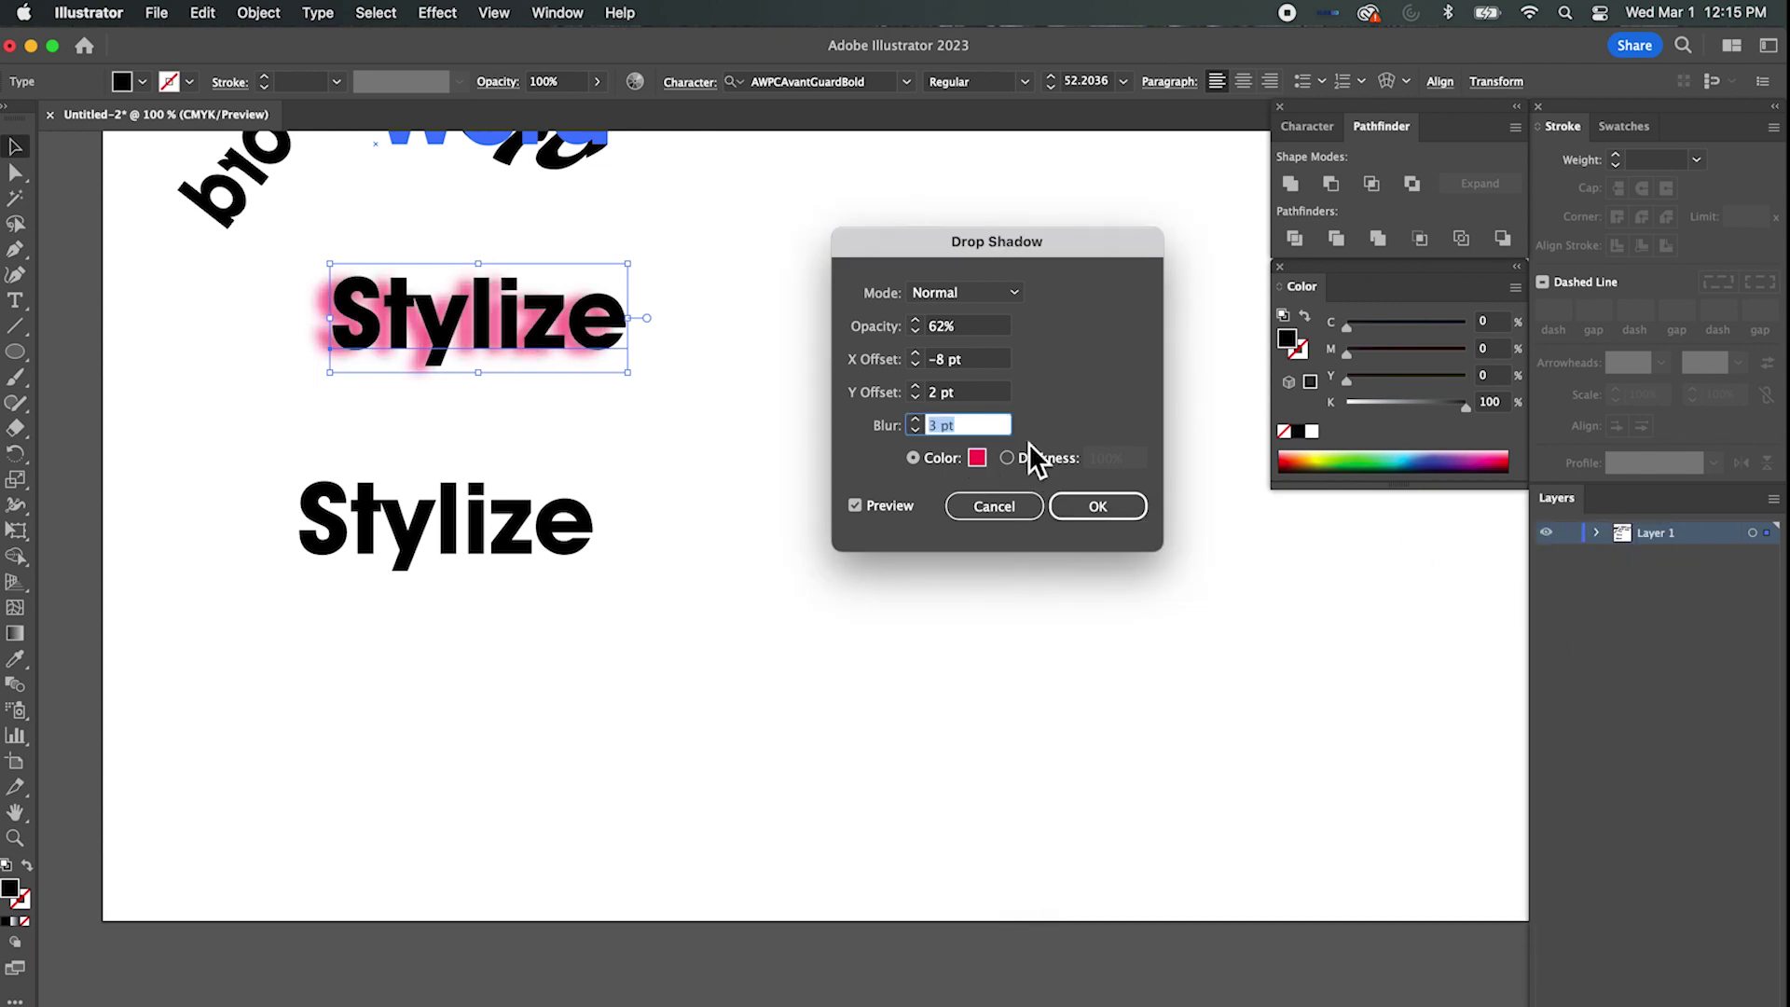
Apply the drop shadow in black and move the shadowed "Stylize" text slightly up.
key("Escape")
left_click_drag(492, 322, 485, 266)
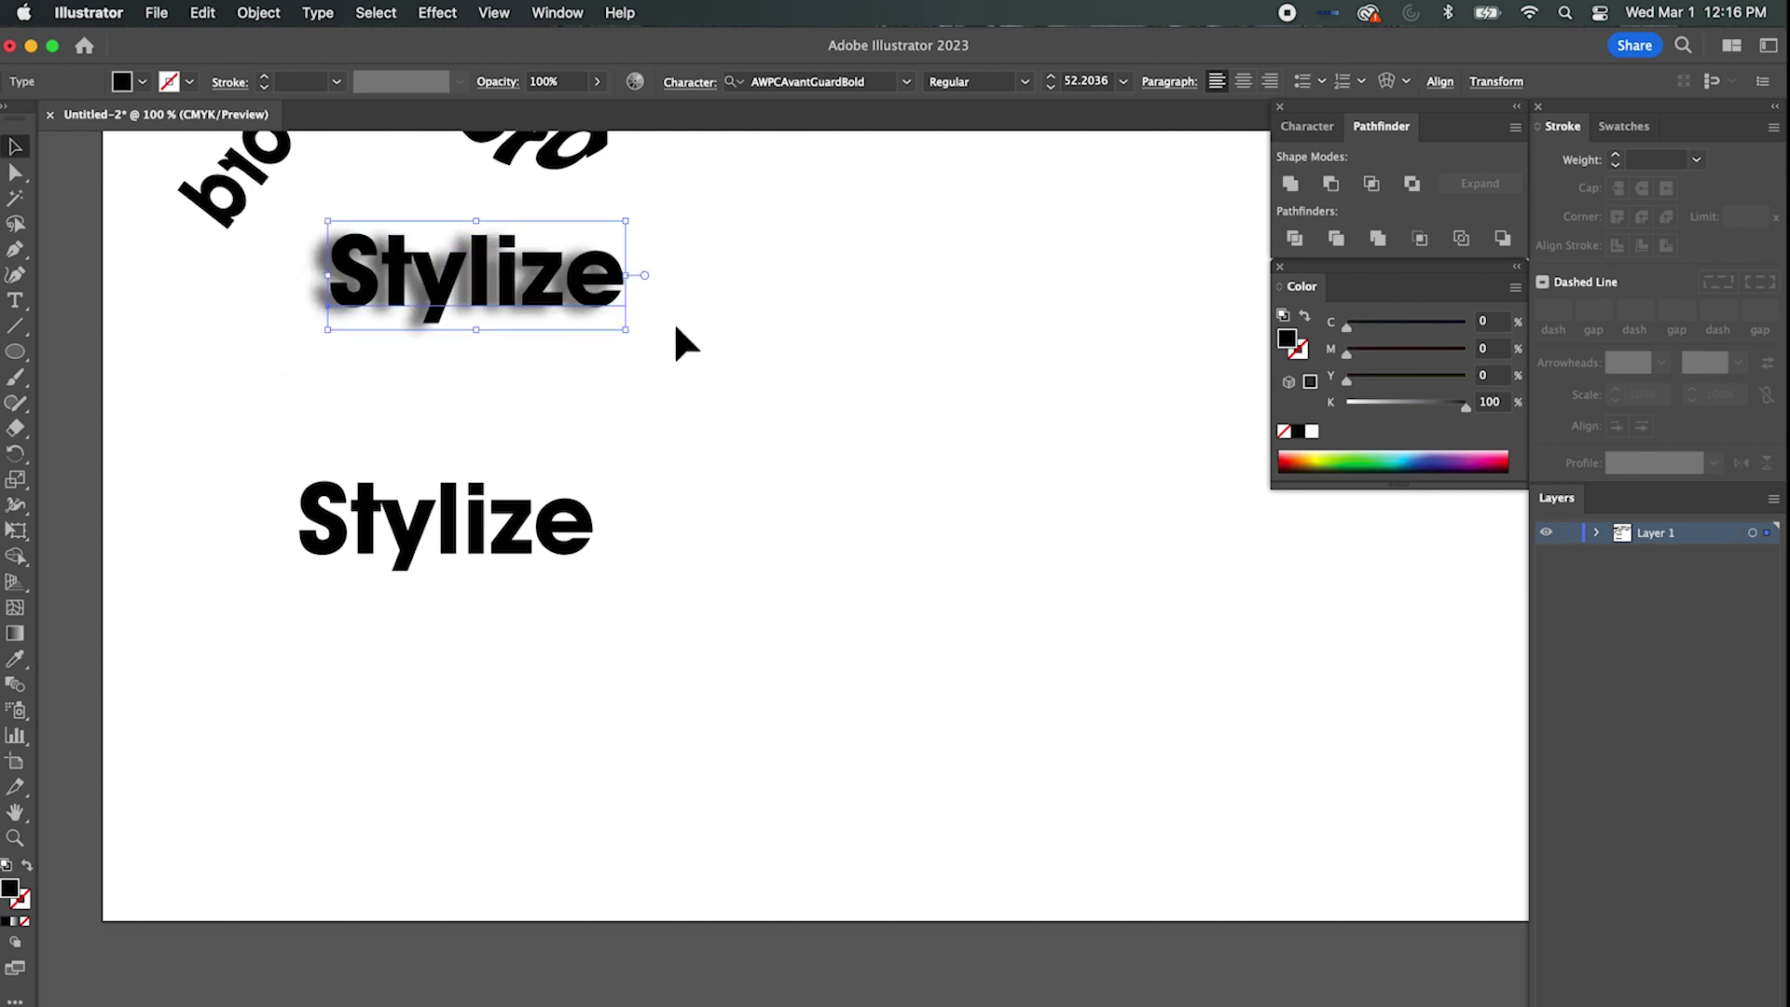
Duplicate the plain "Stylize" text twice, placing one copy beside the shadowed word and another in the empty area below.
left_click(825, 224)
left_click_drag(471, 517, 794, 686)
left_click(820, 271)
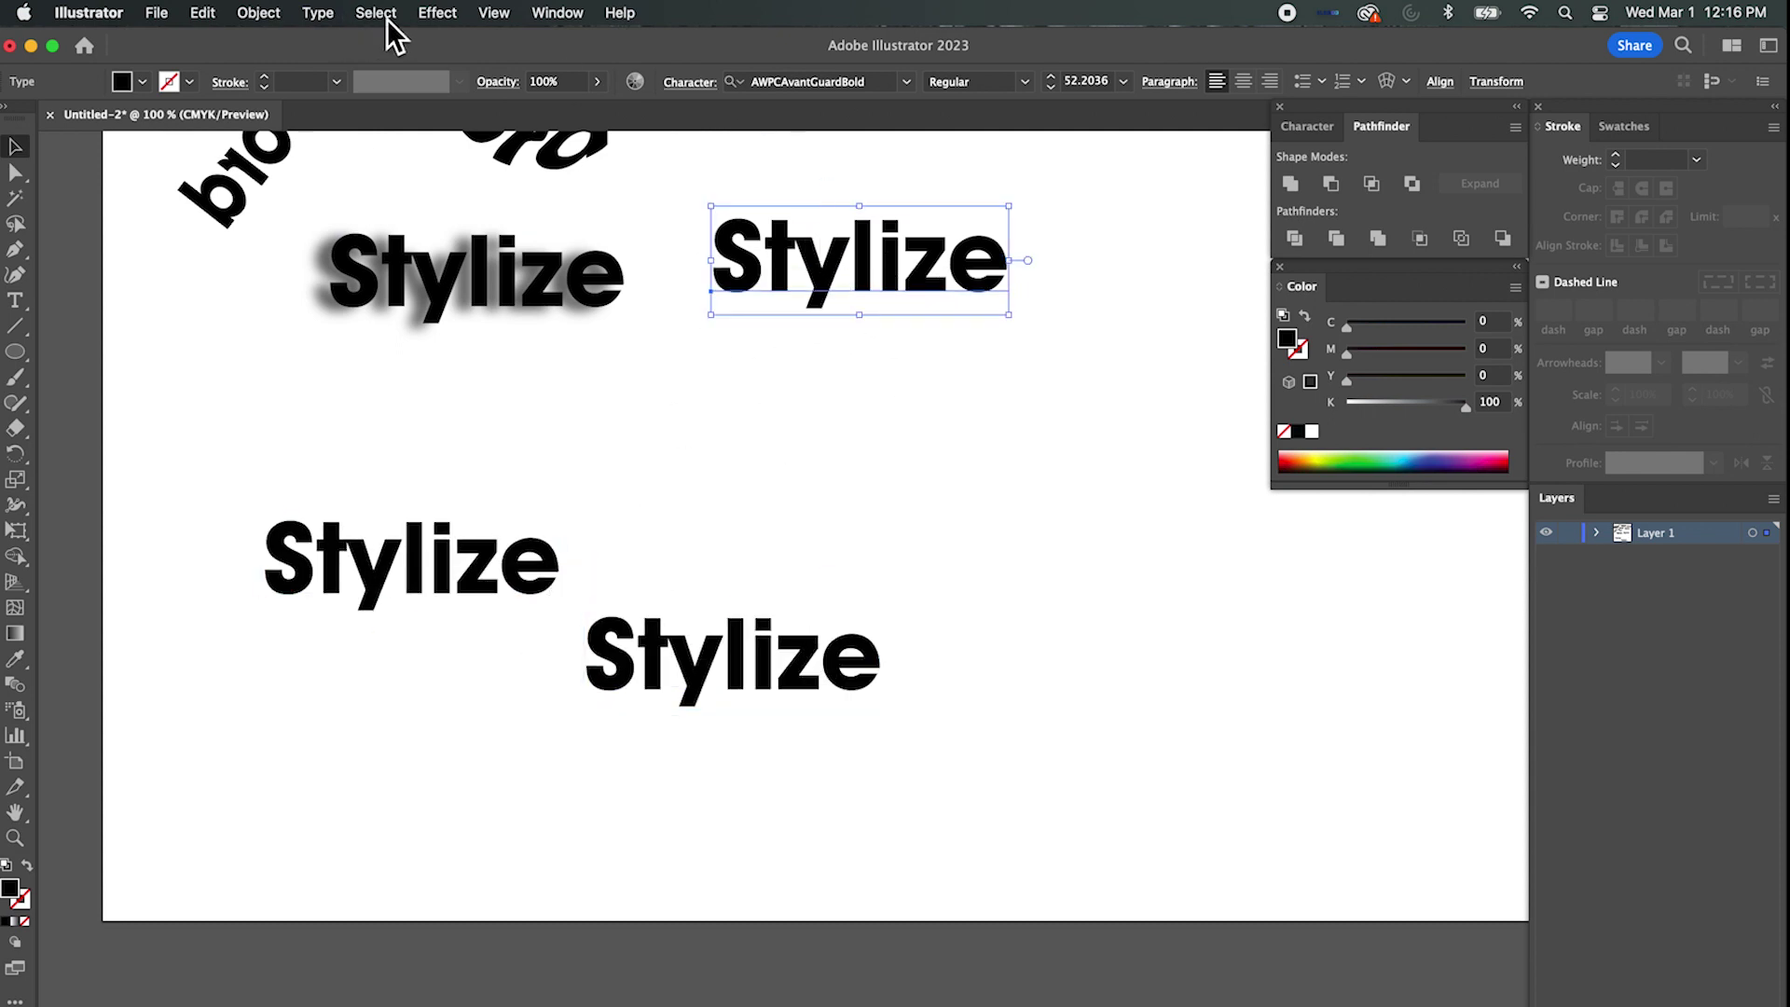
Apply a Feather effect with a 5 pt radius to the "Stylize" copy beside the shadowed word, and deselect it.
left_click(438, 12)
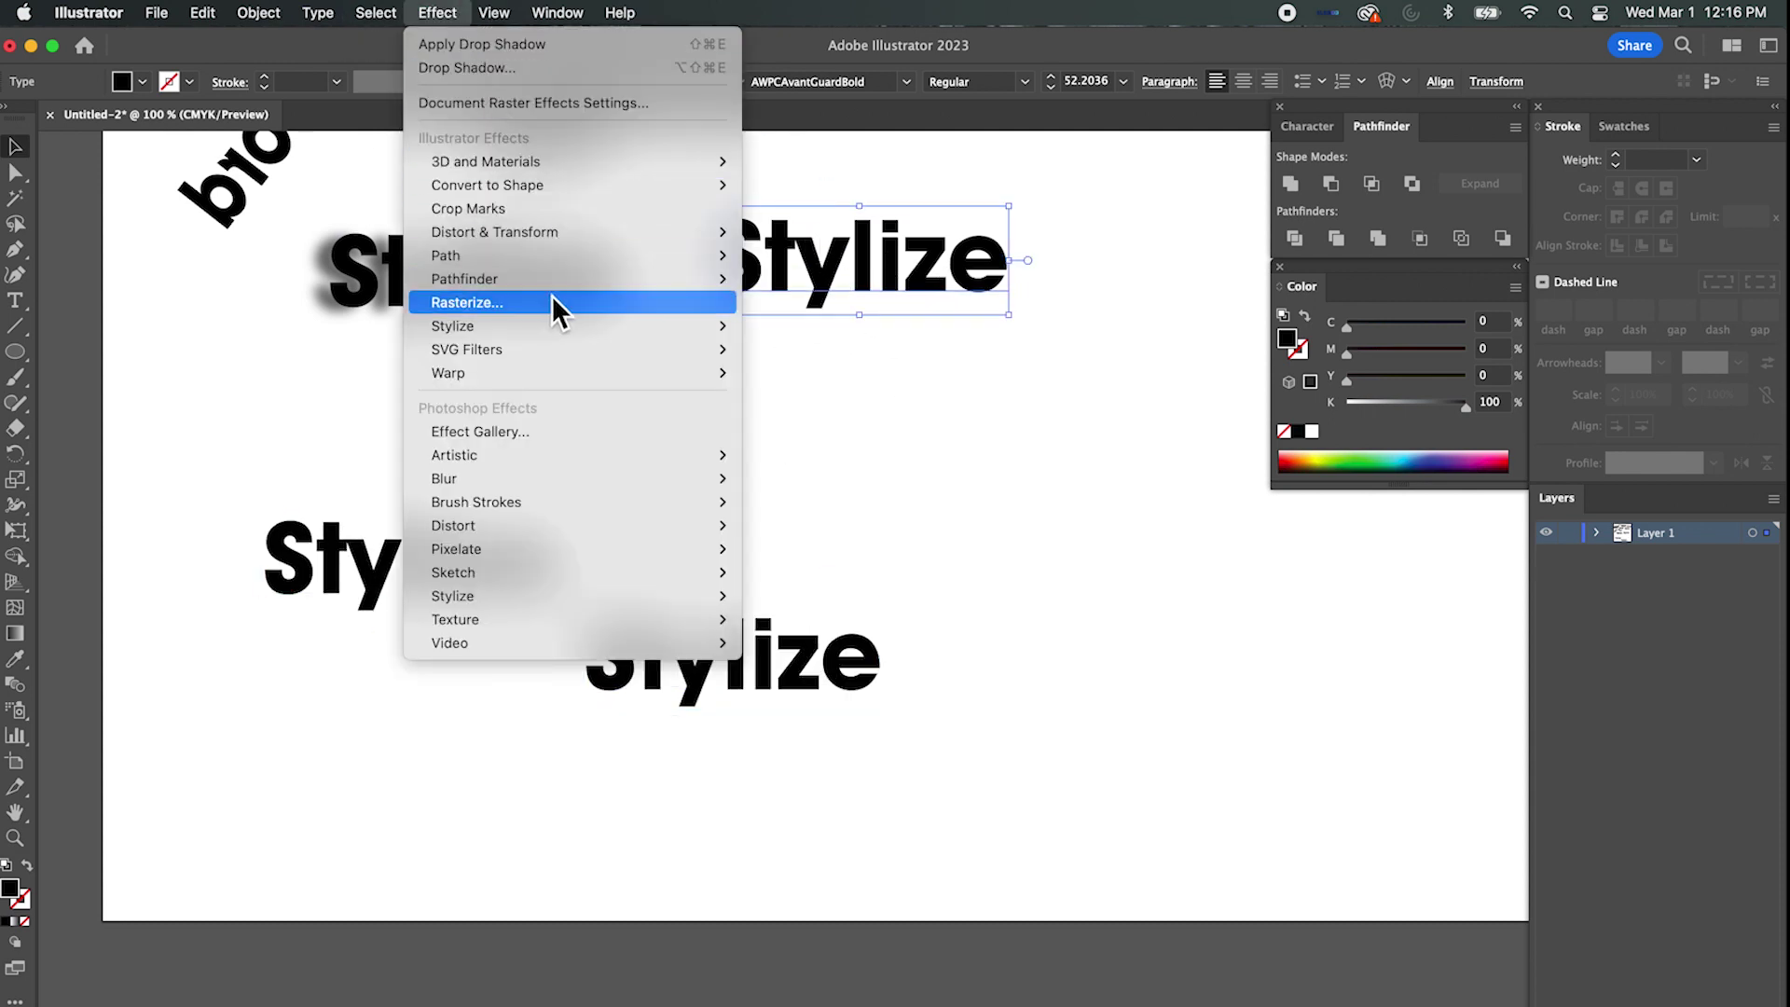
mouse_move(546, 325)
left_click(792, 351)
left_click(803, 554)
left_click(803, 555)
left_click(804, 555)
left_click(804, 554)
left_click(804, 567)
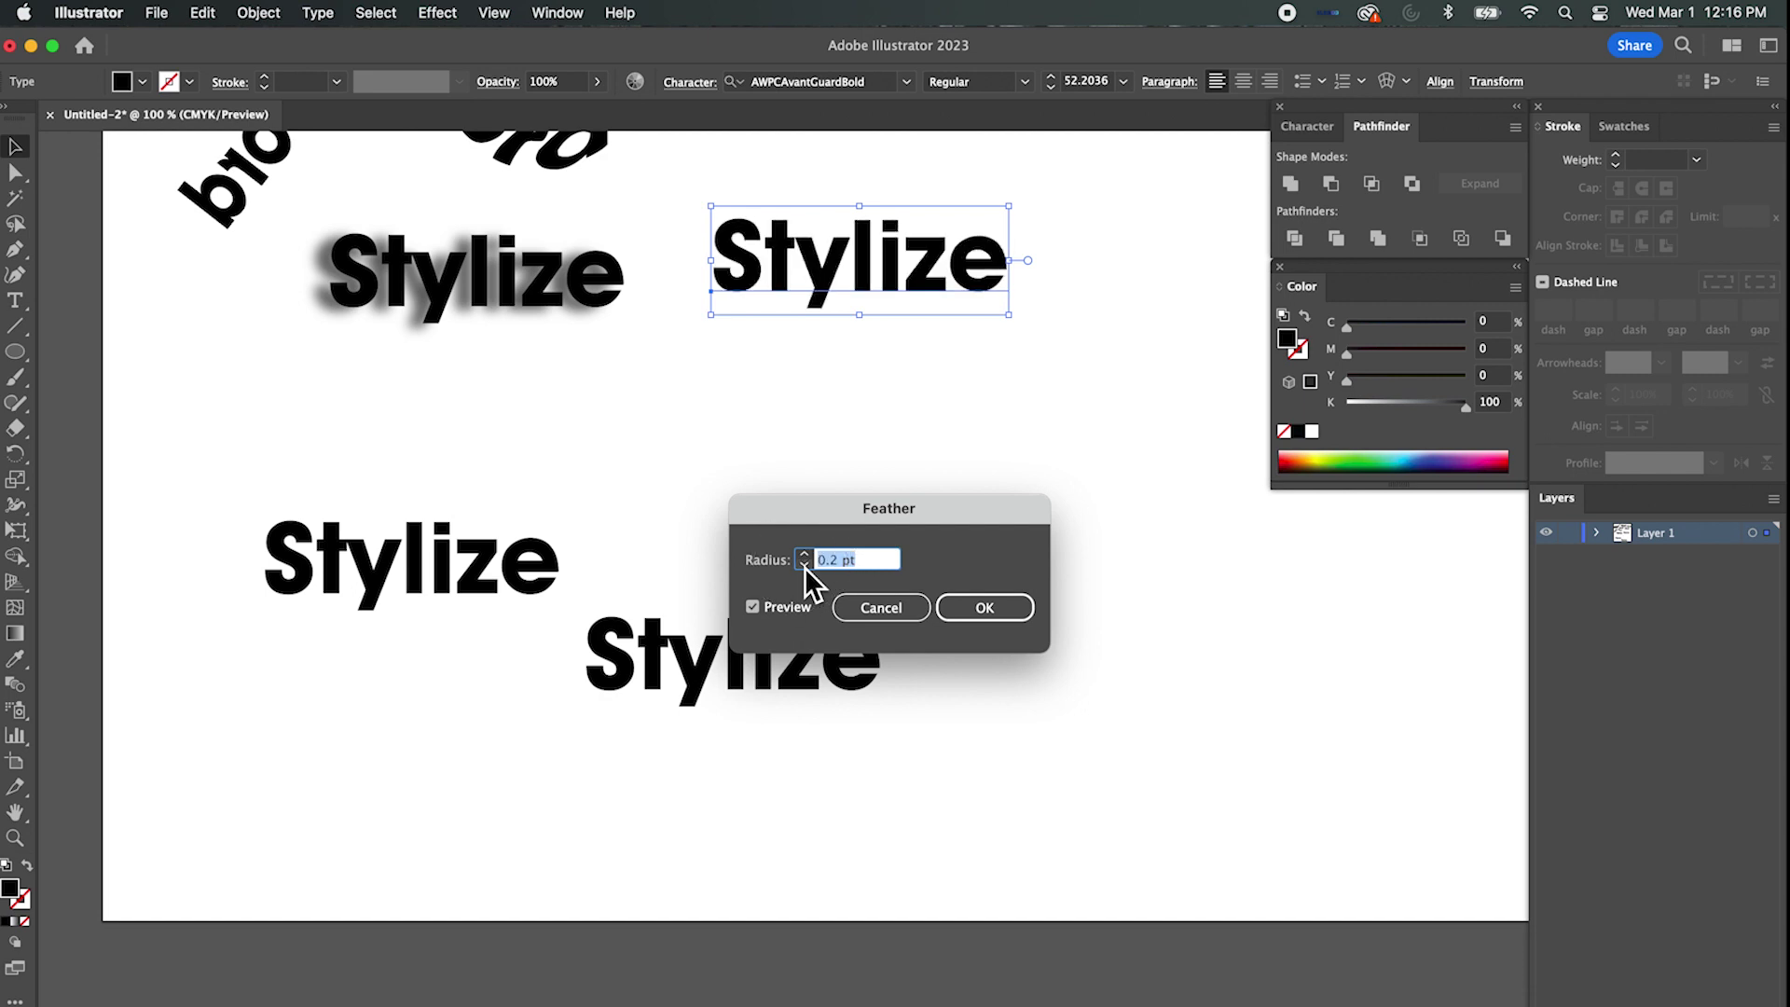
type("5")
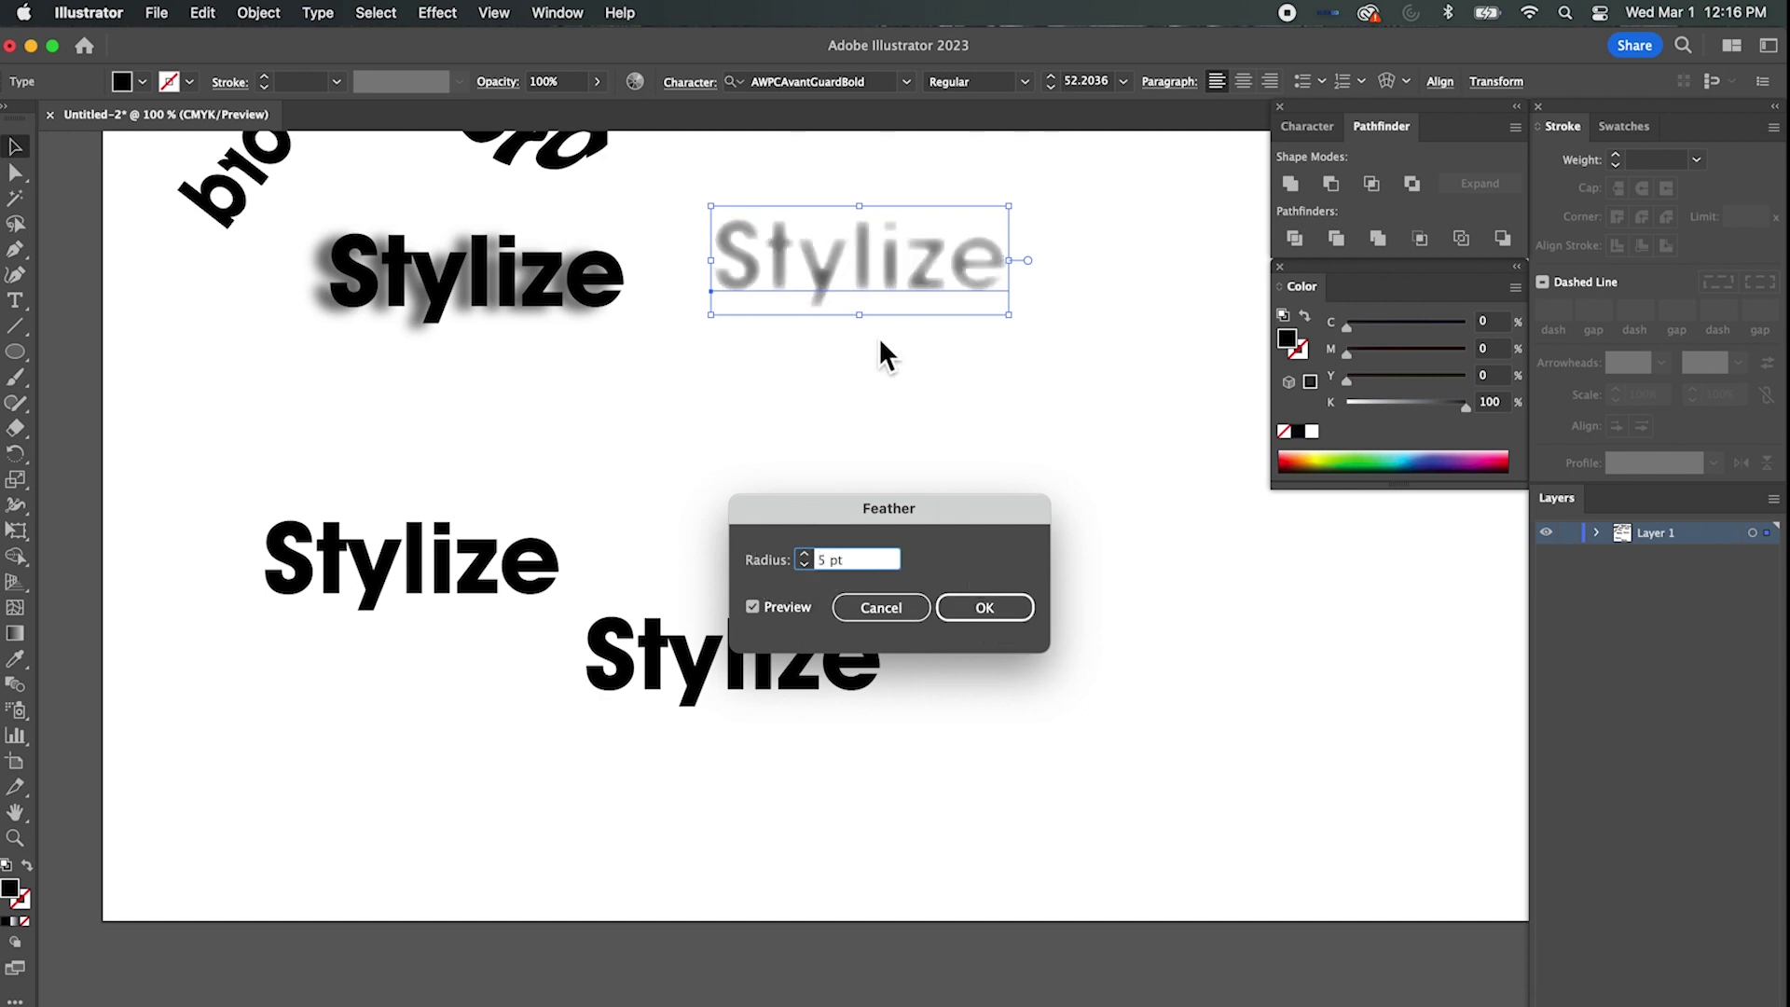
left_click(989, 619)
scroll(939, 427, "up", 5)
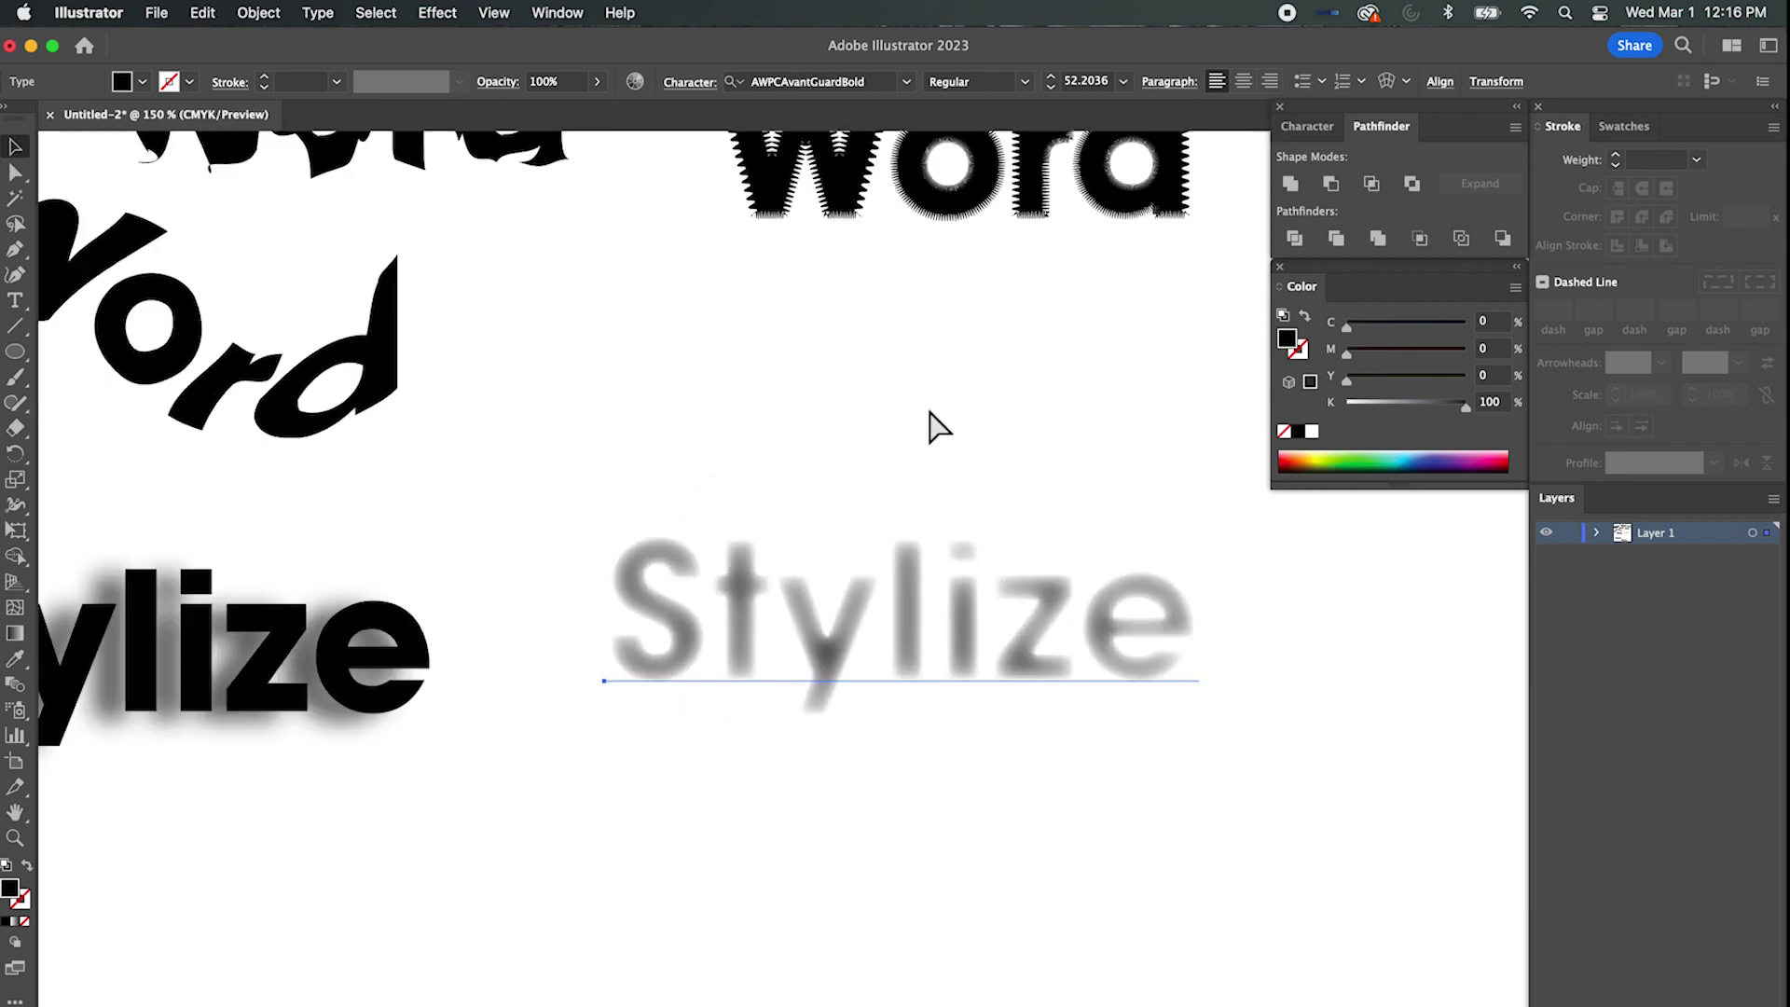
scroll(876, 466, "up", 2)
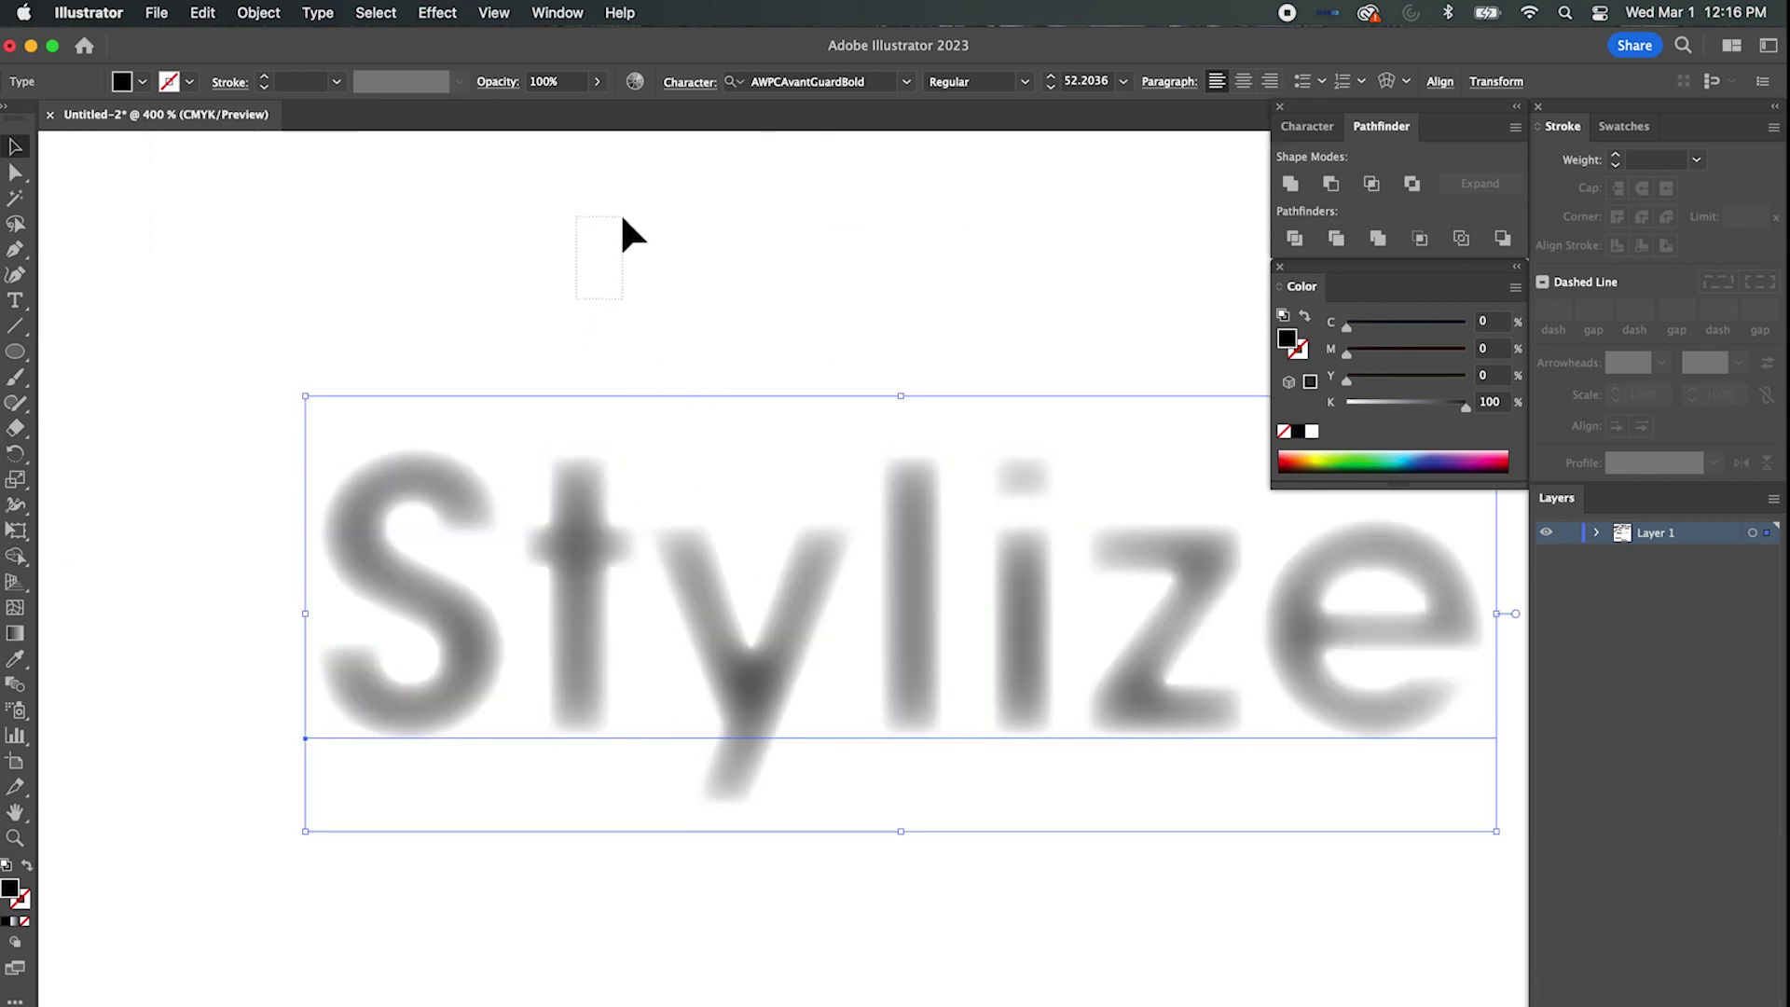
left_click(620, 228)
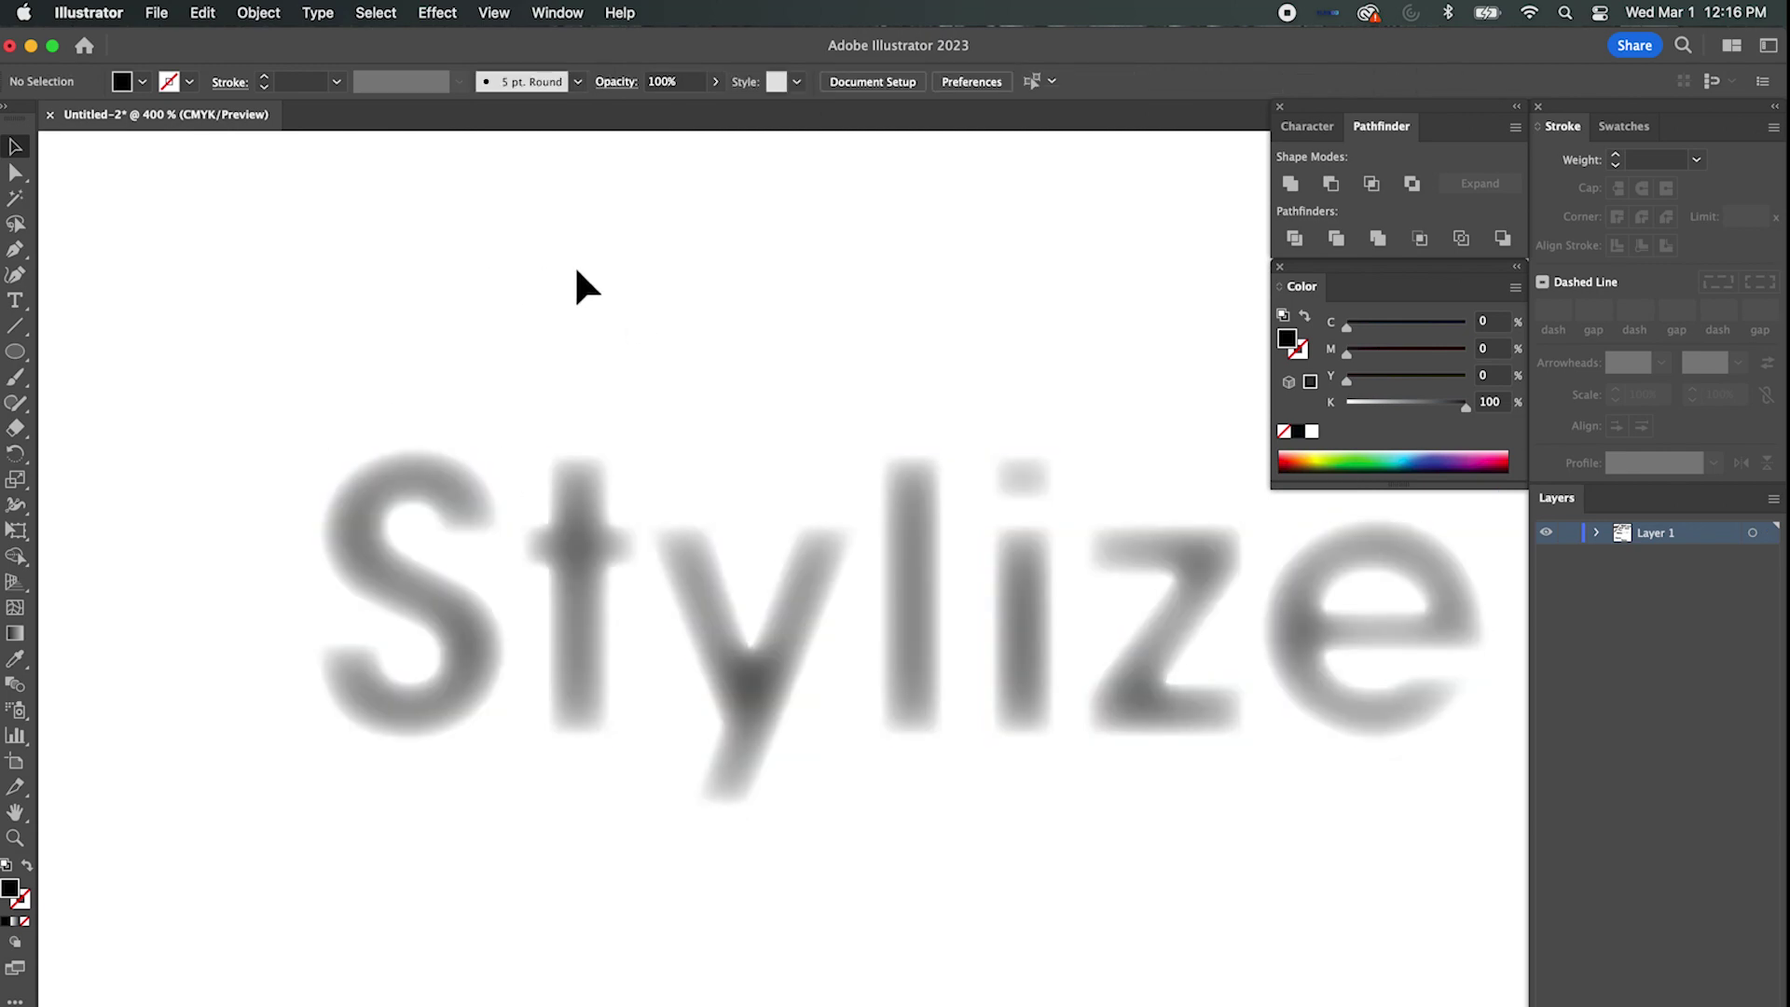
Move the left plain "Stylize" text up to just below the shadowed word.
scroll(575, 280, "down", 5)
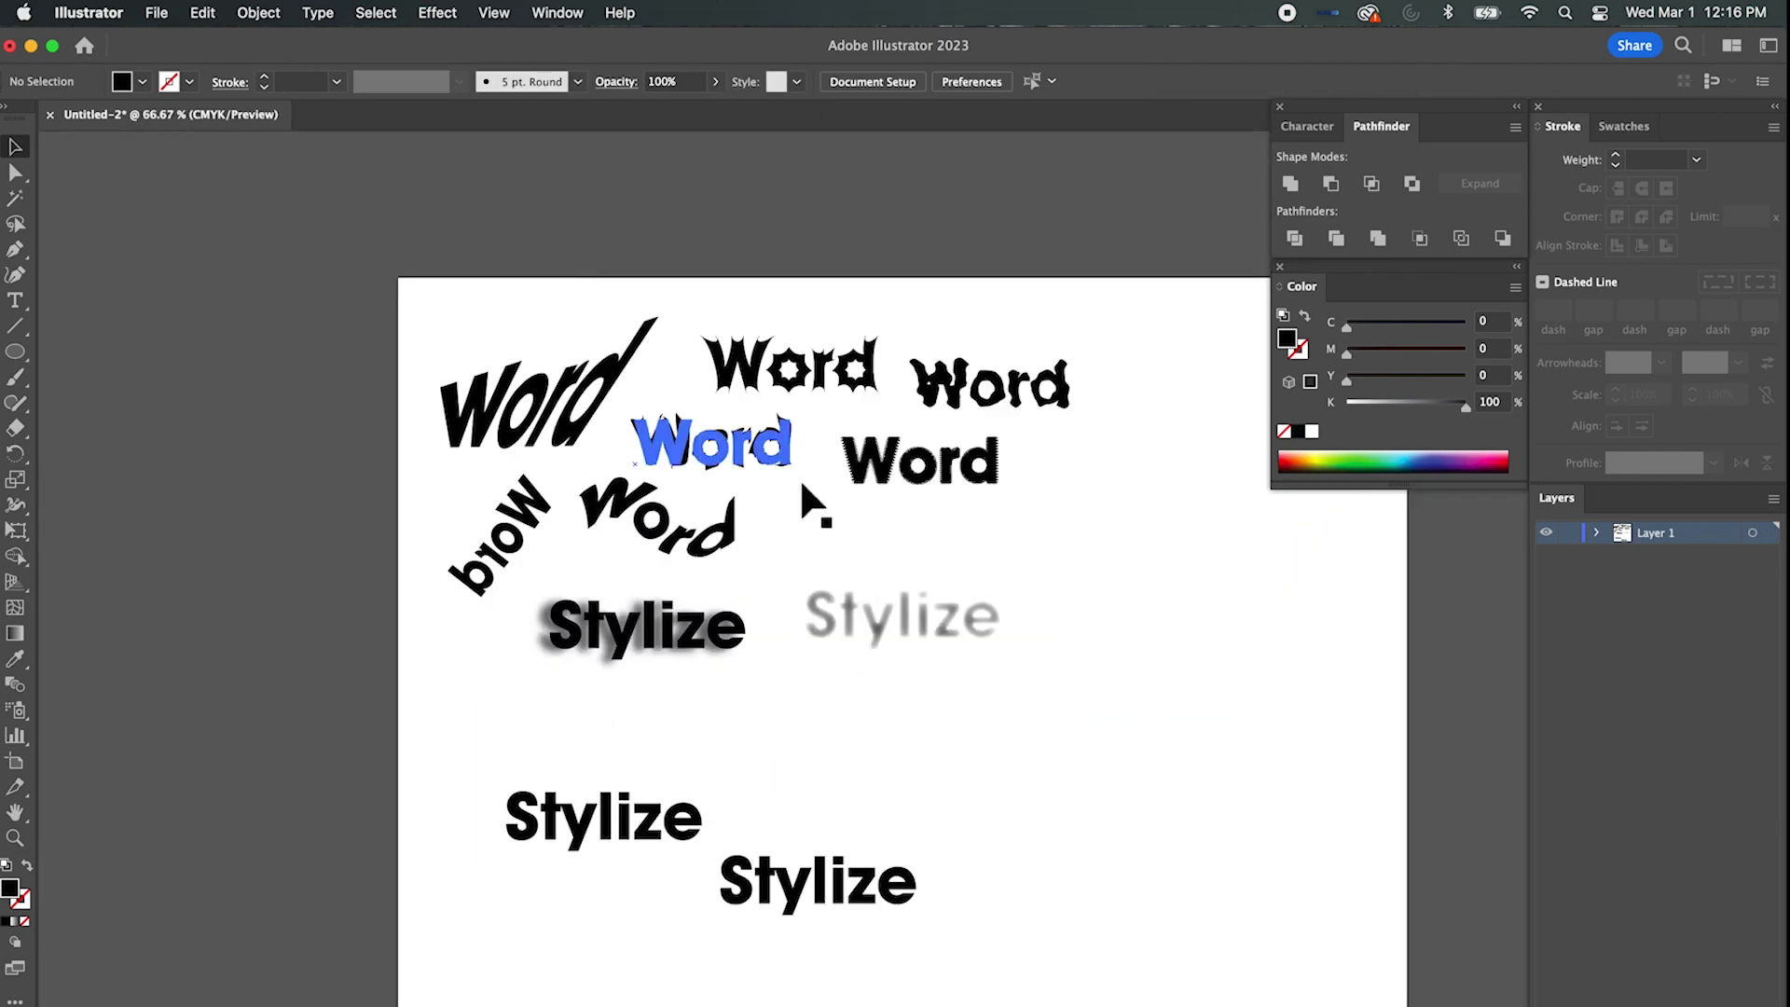
left_click_drag(611, 821, 571, 712)
left_click(317, 12)
mouse_move(379, 19)
mouse_move(437, 12)
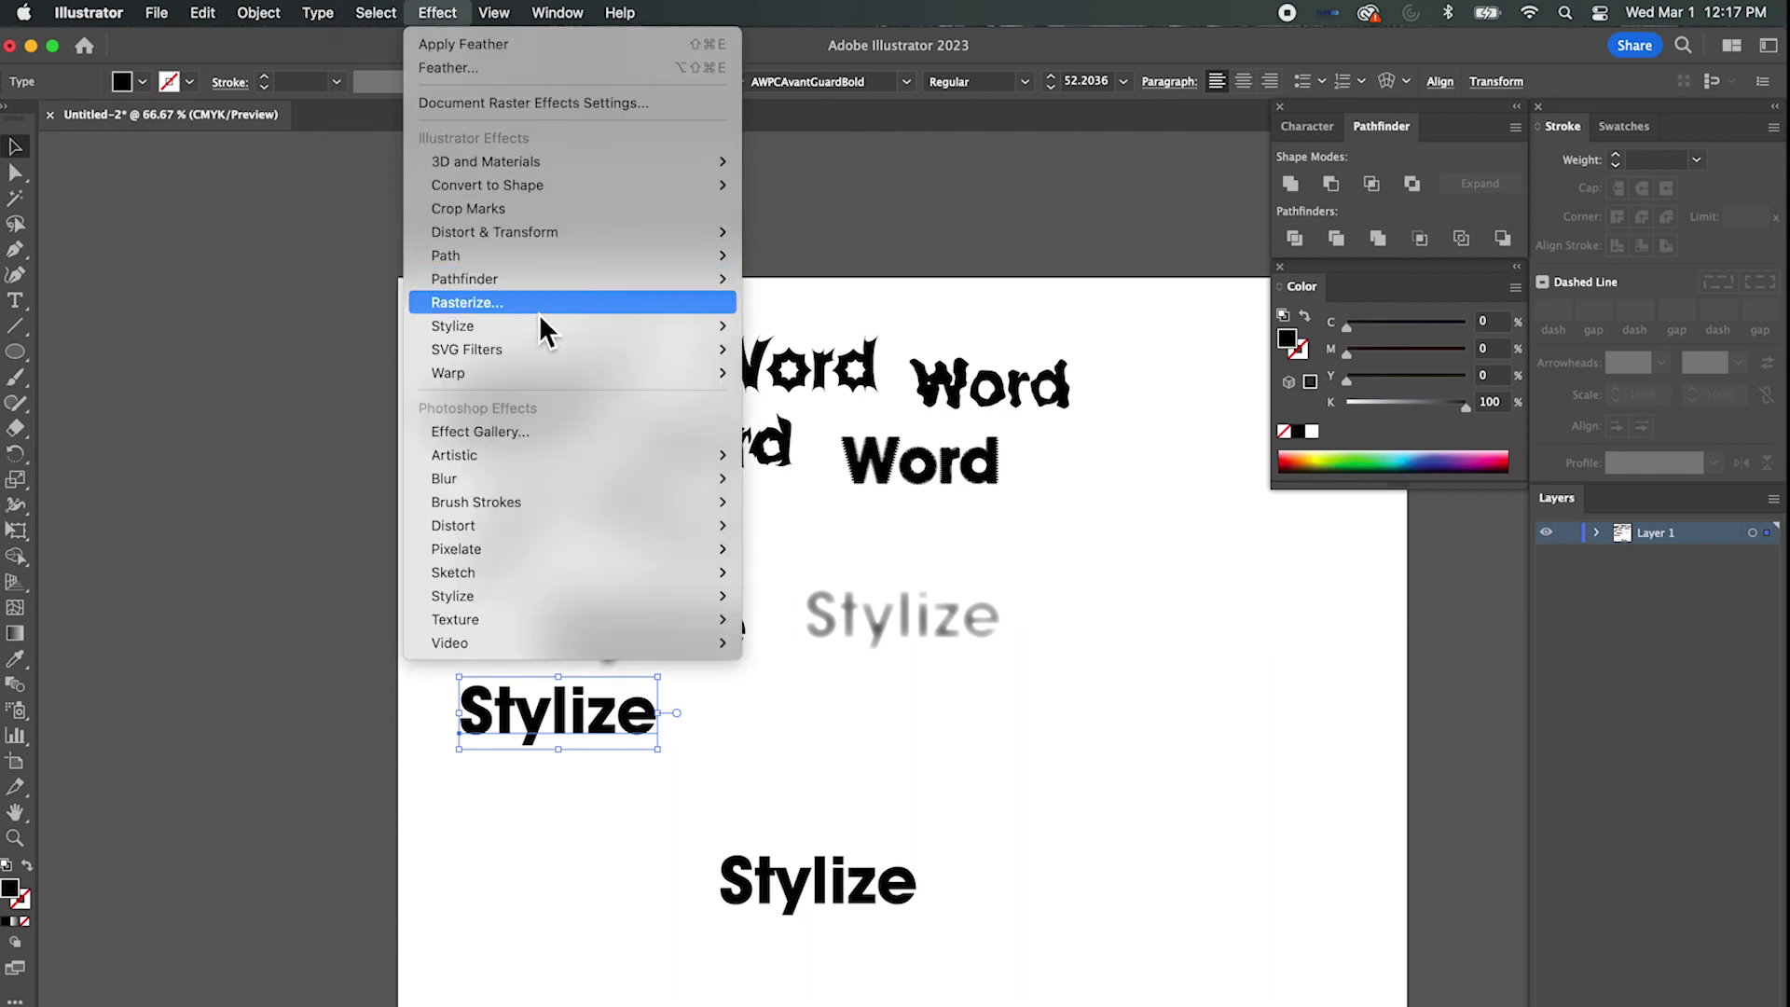
mouse_move(527, 326)
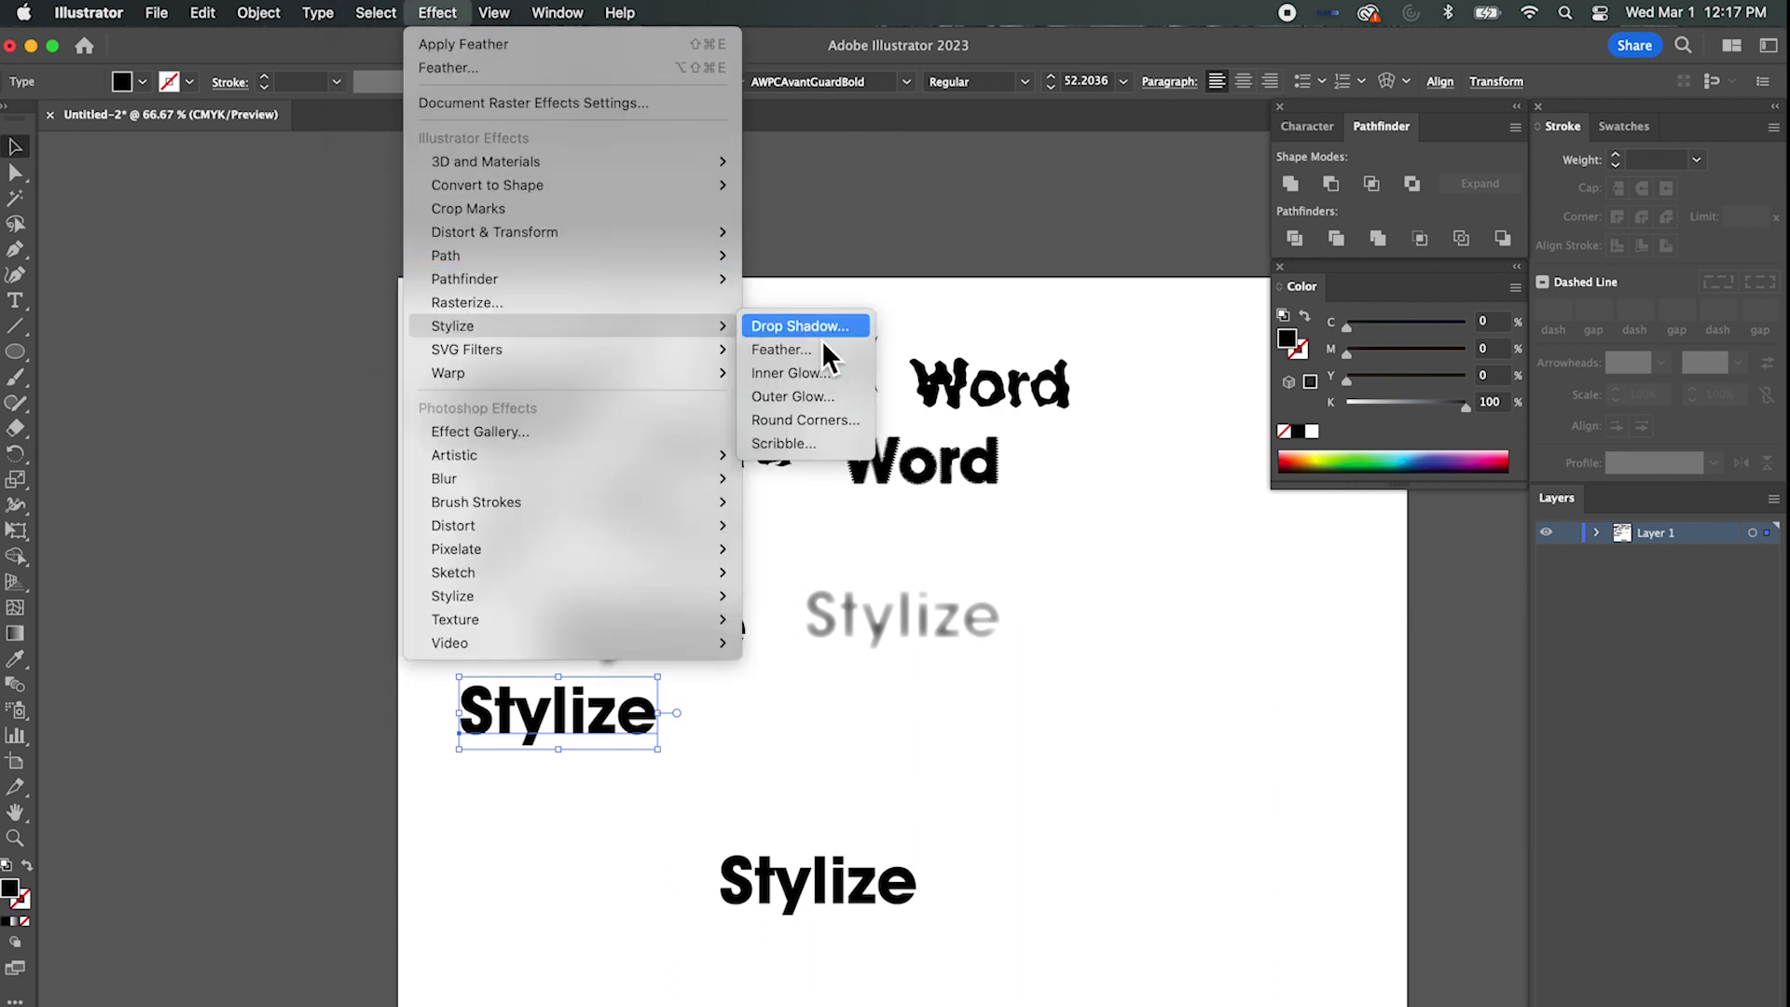
left_click(803, 374)
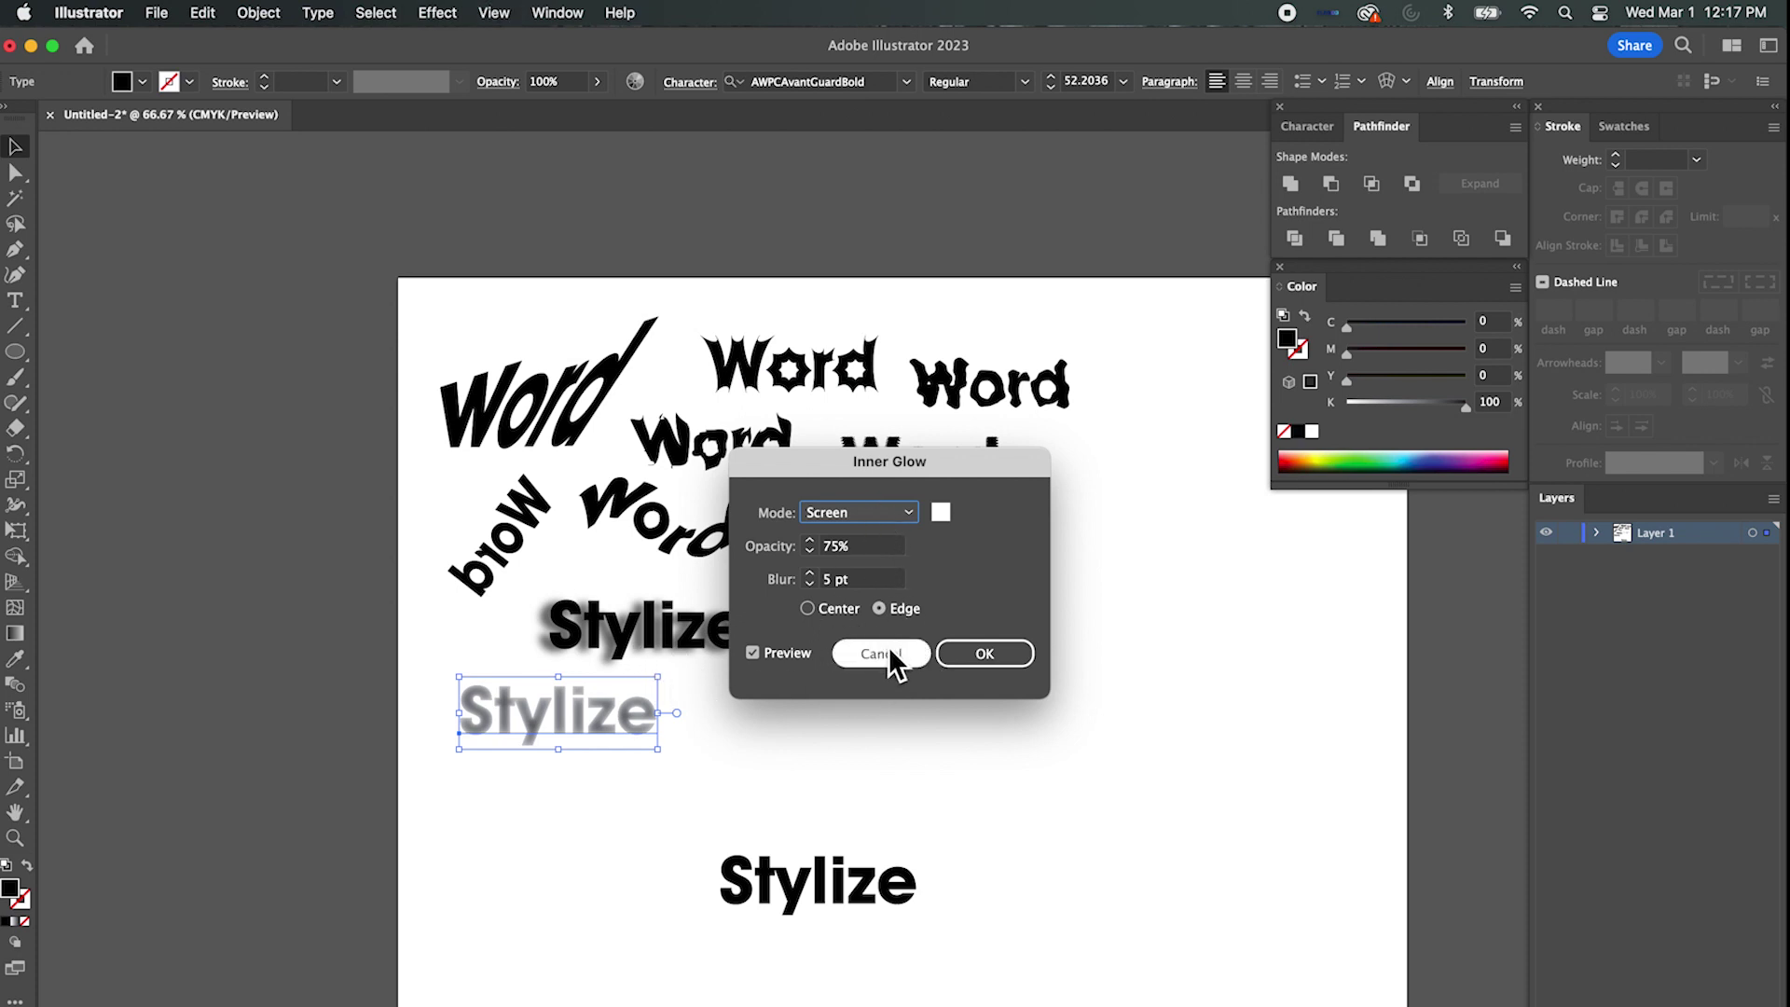
left_click(886, 657)
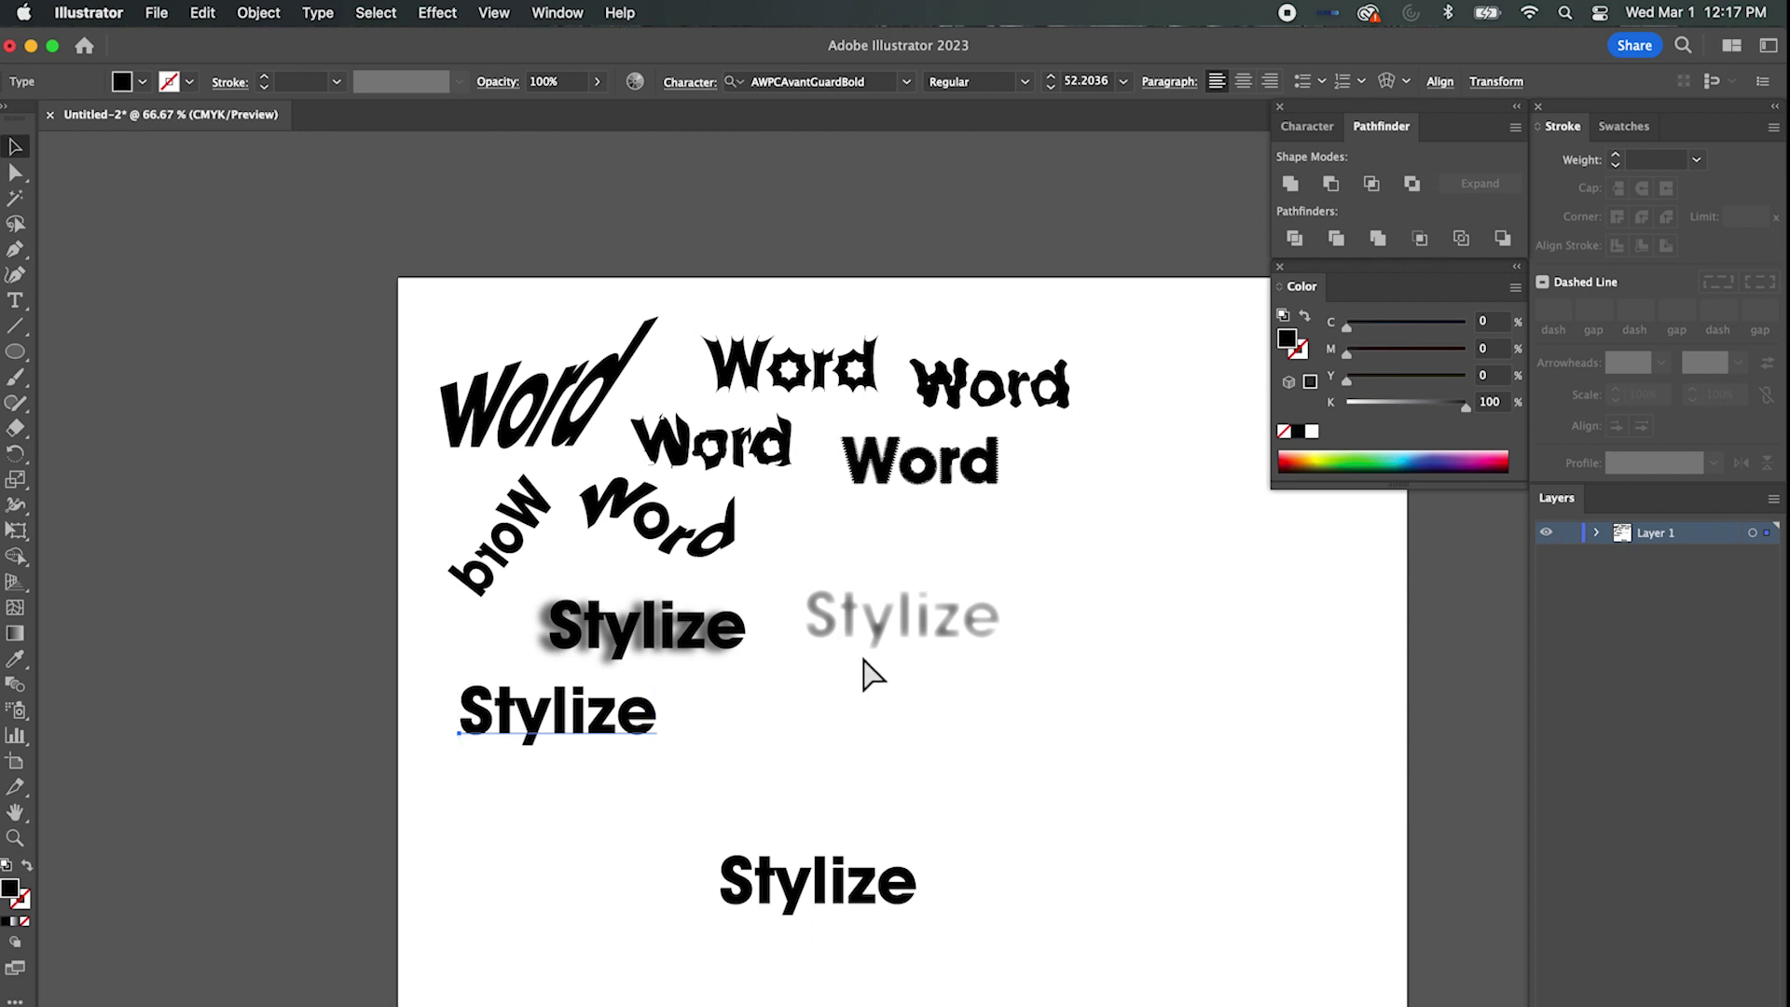
Start an Inner Glow effect on the plain "Stylize" text below the shadowed word, keeping the dialog clear of the text.
key("super+equal")
key("super+equal")
key("super+equal")
key("super+equal")
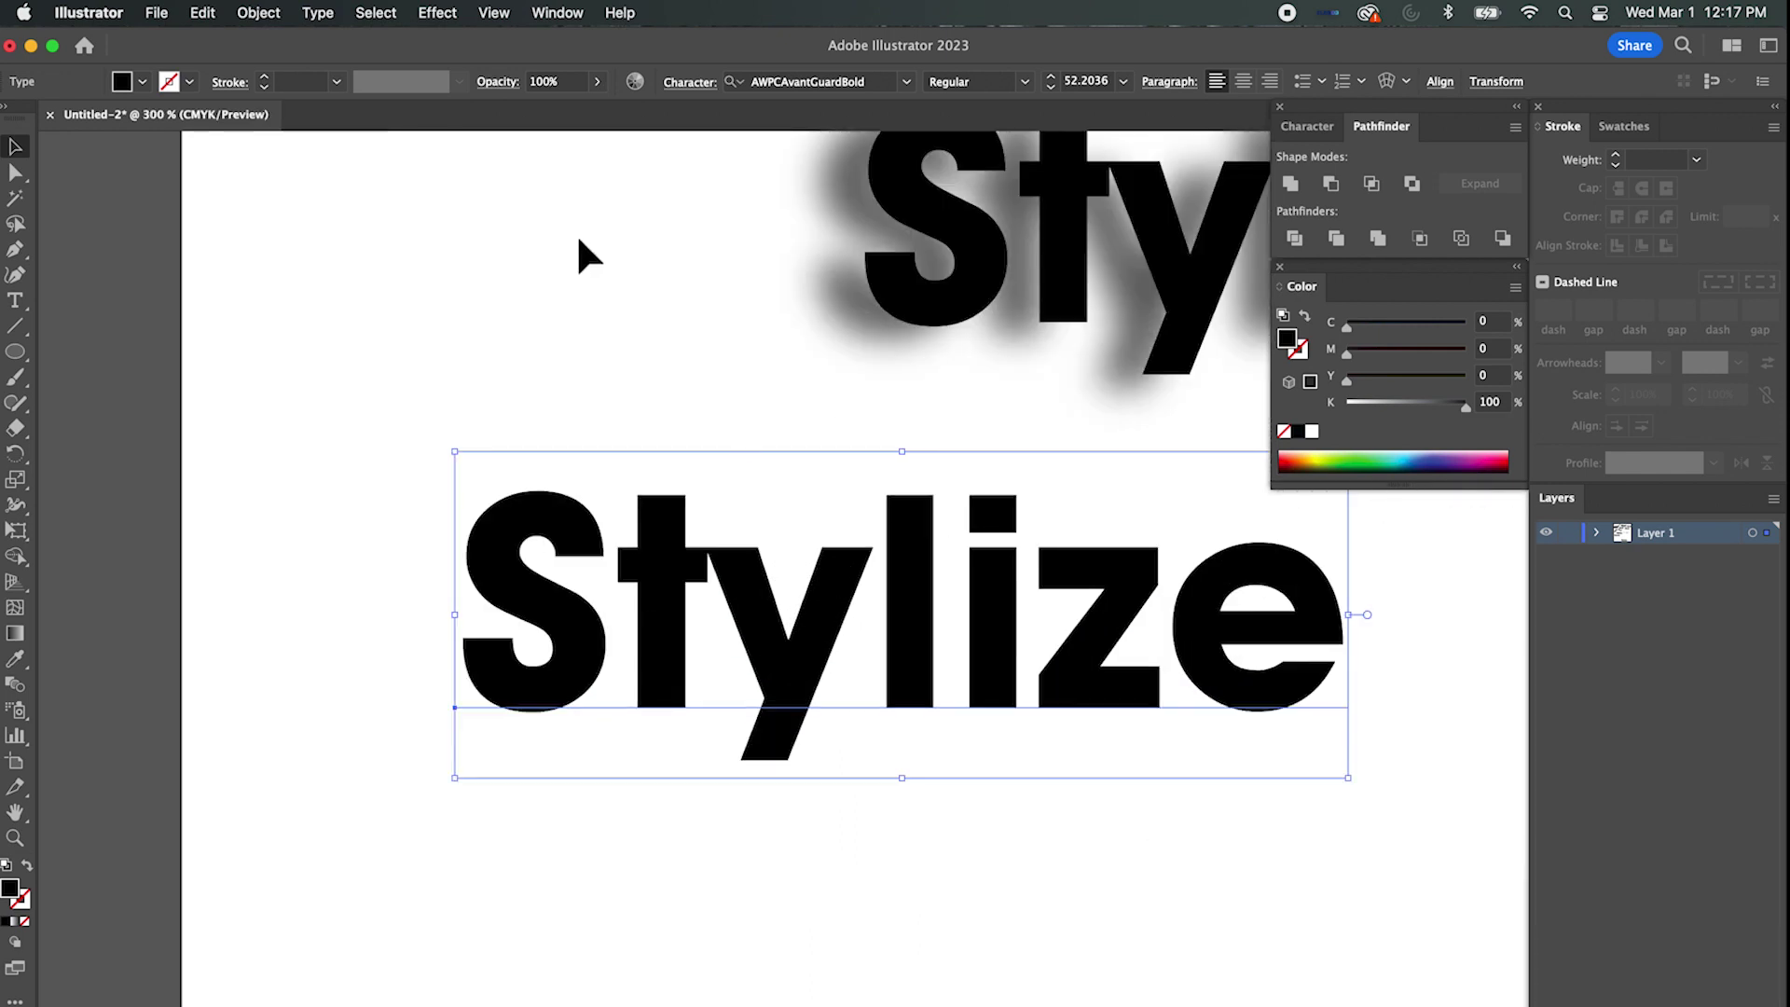
left_click(453, 13)
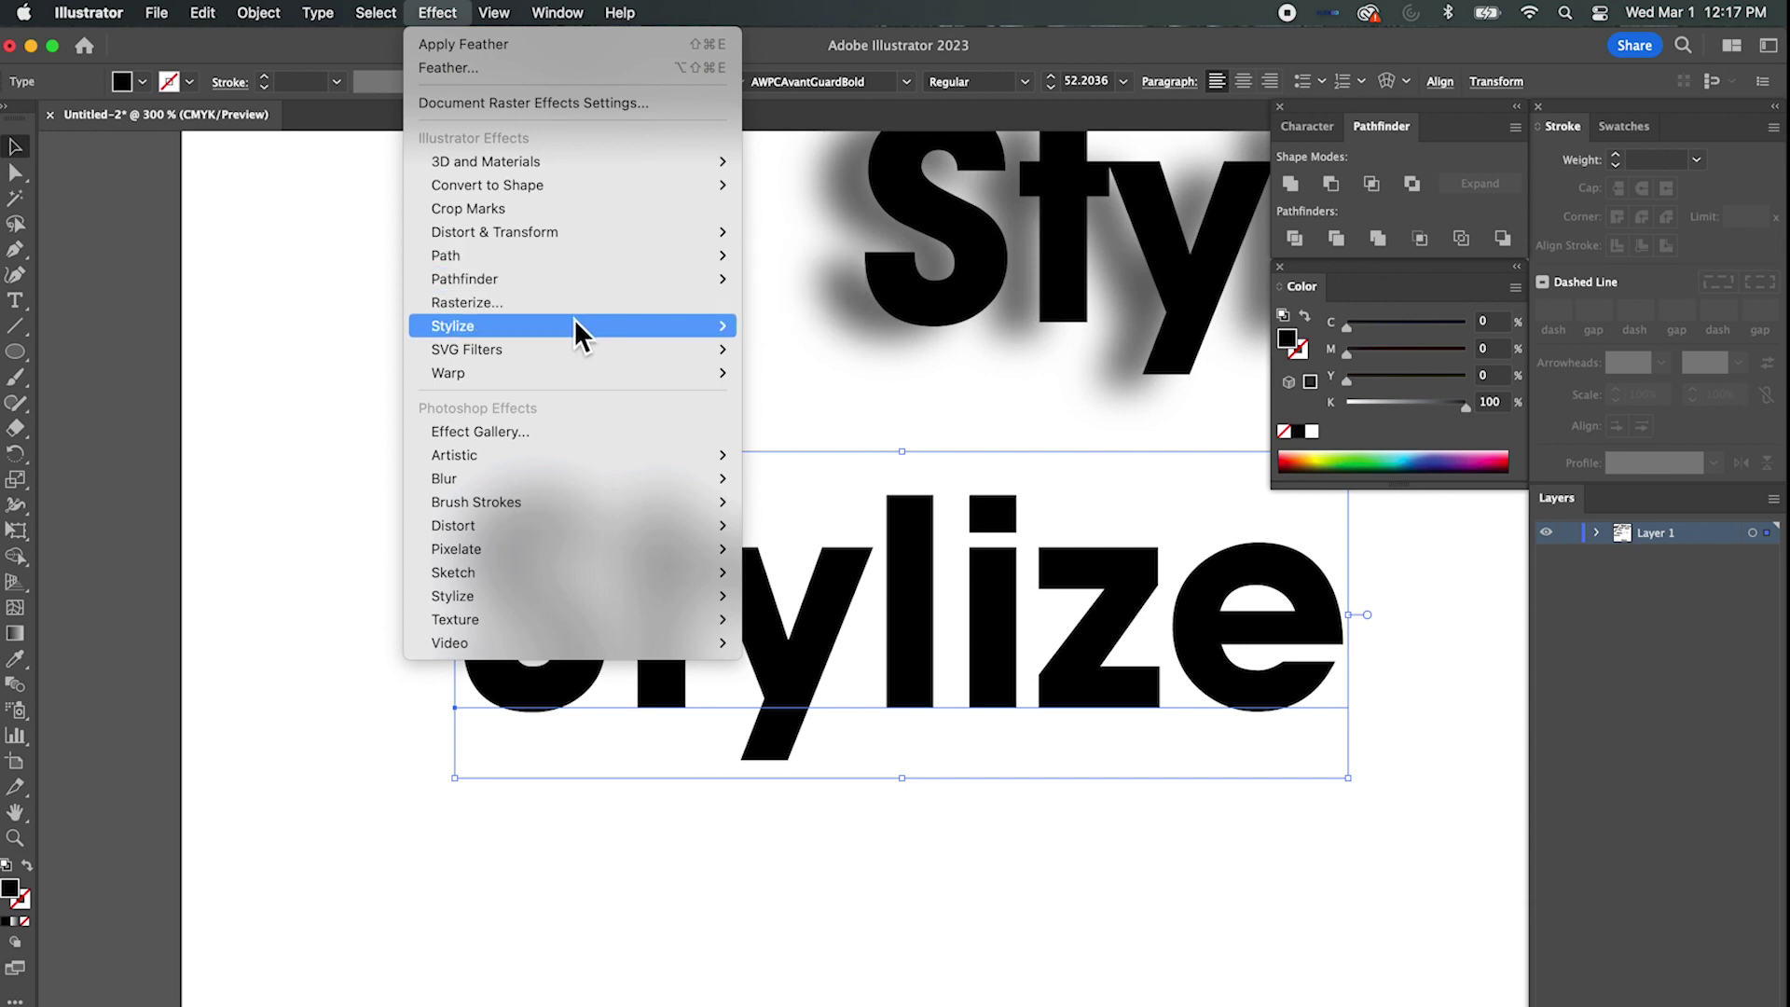
mouse_move(578, 320)
left_click(804, 372)
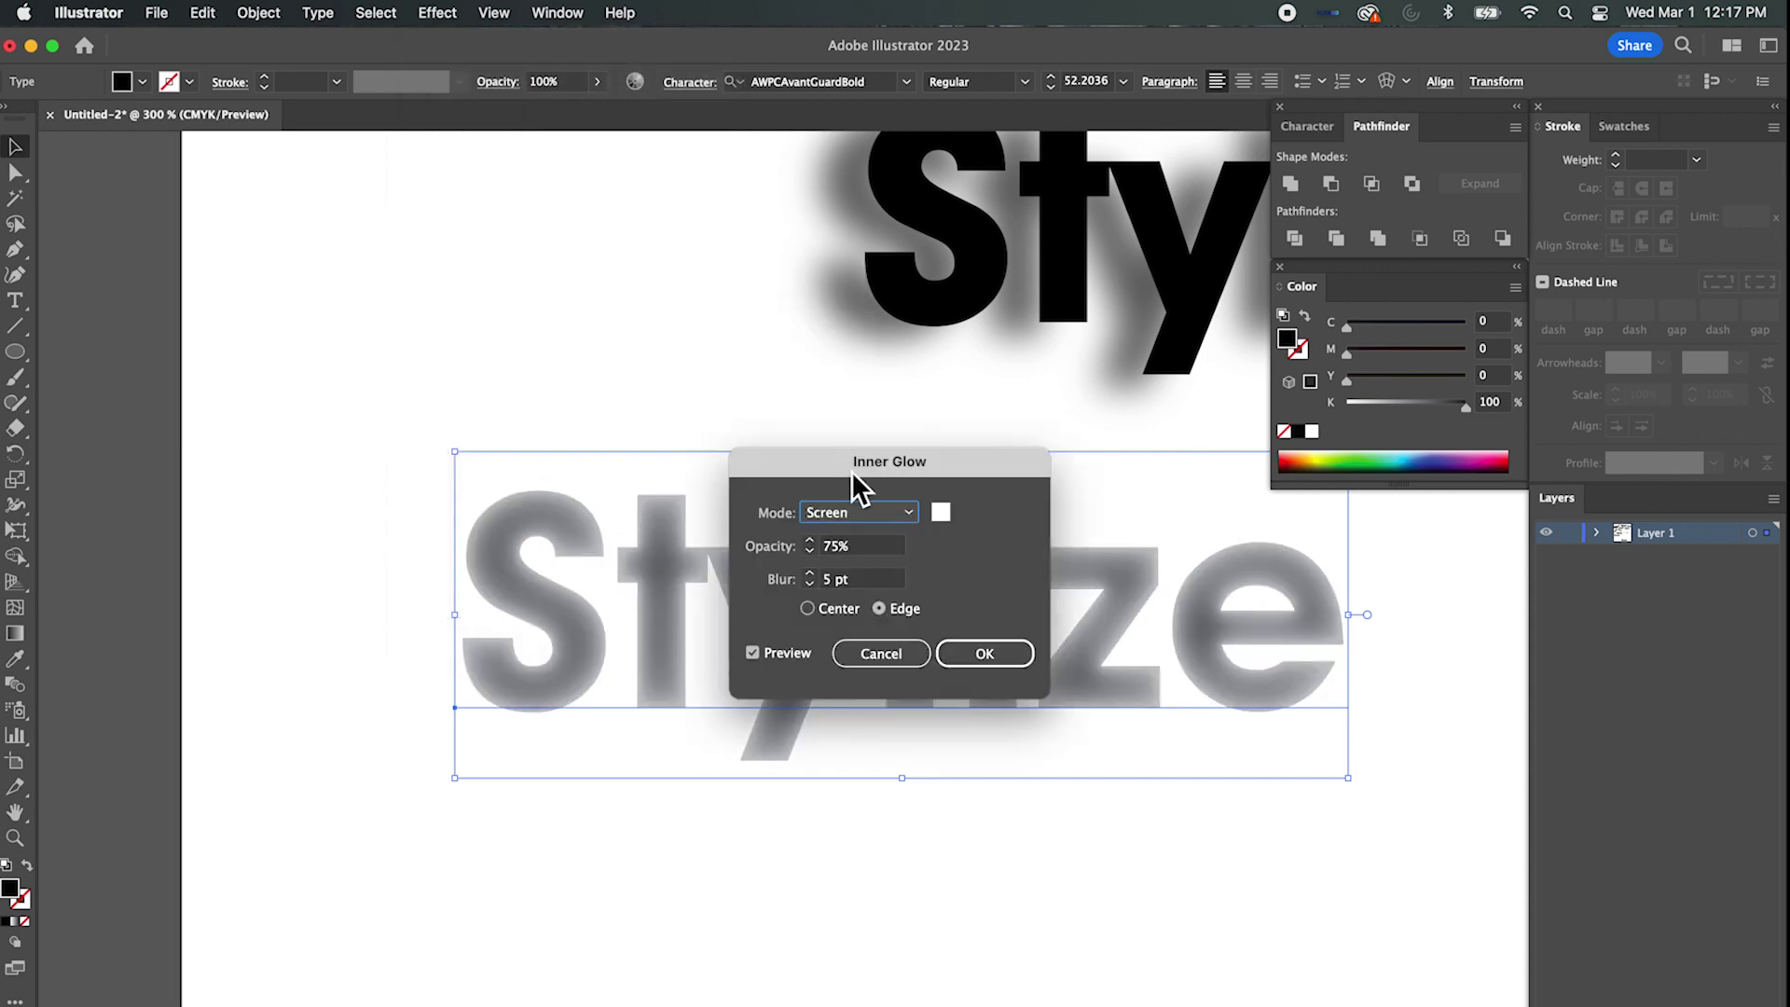
left_click_drag(828, 466, 647, 189)
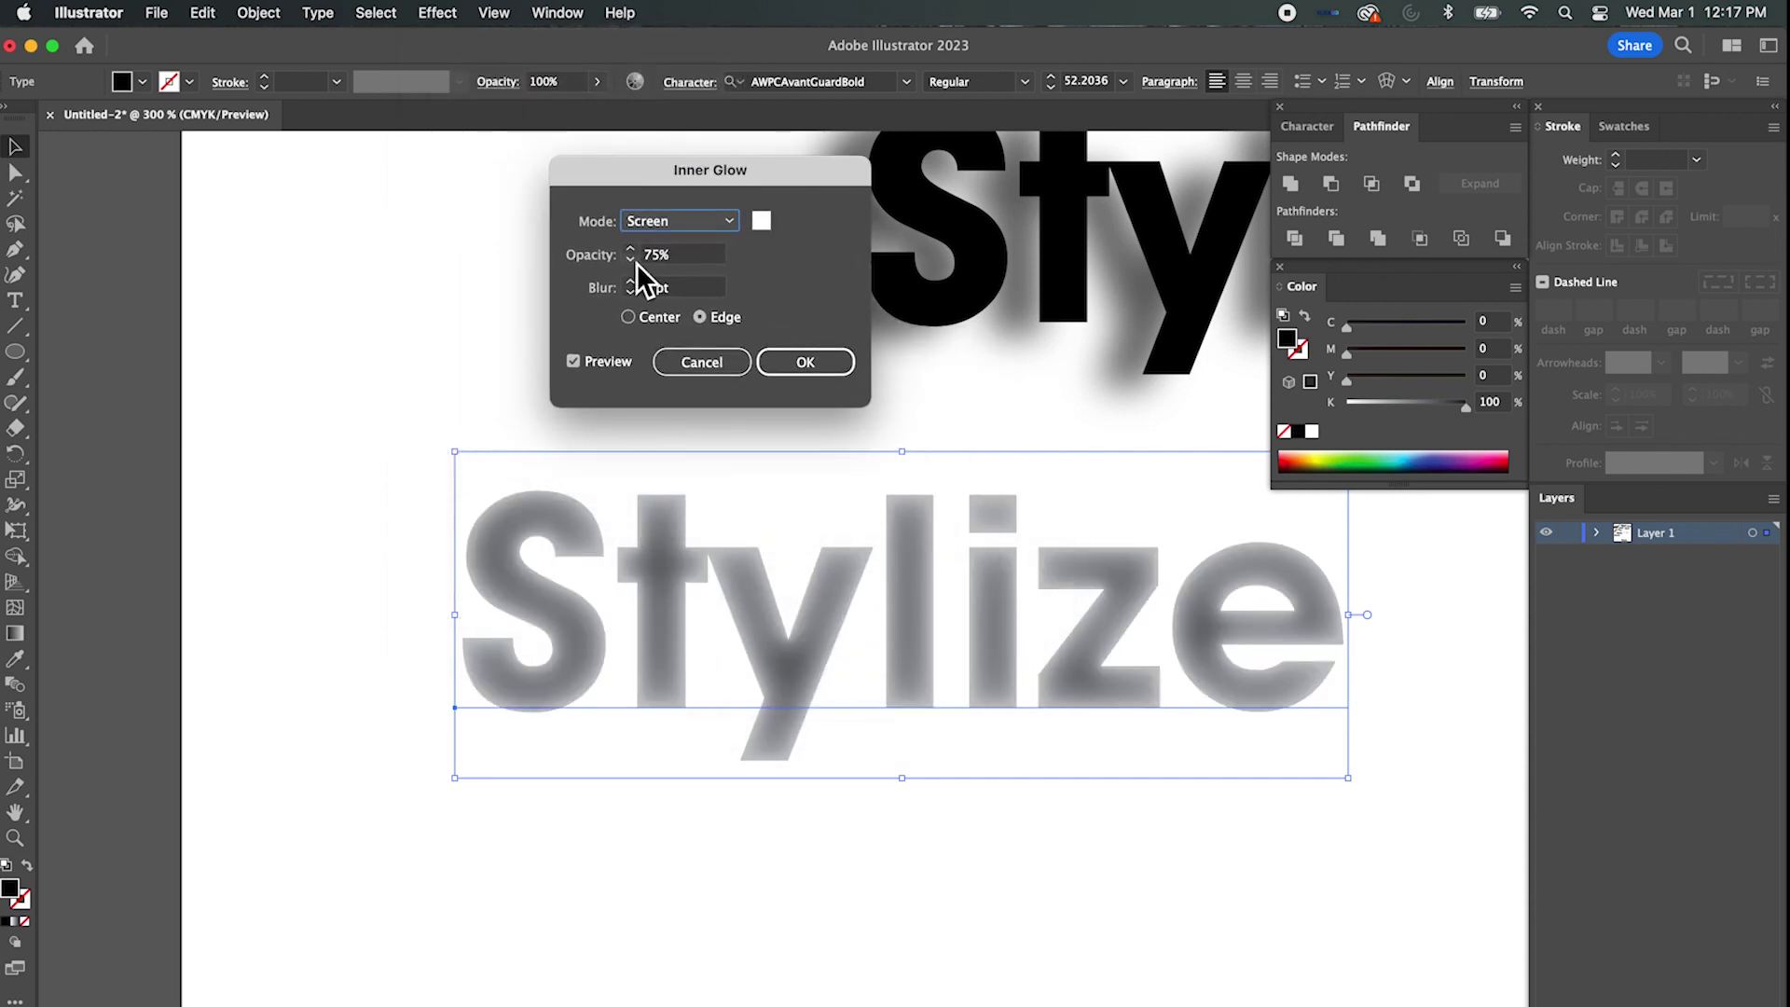
Set the inner glow's opacity to 72% and its blur to 3 pt.
key("Tab")
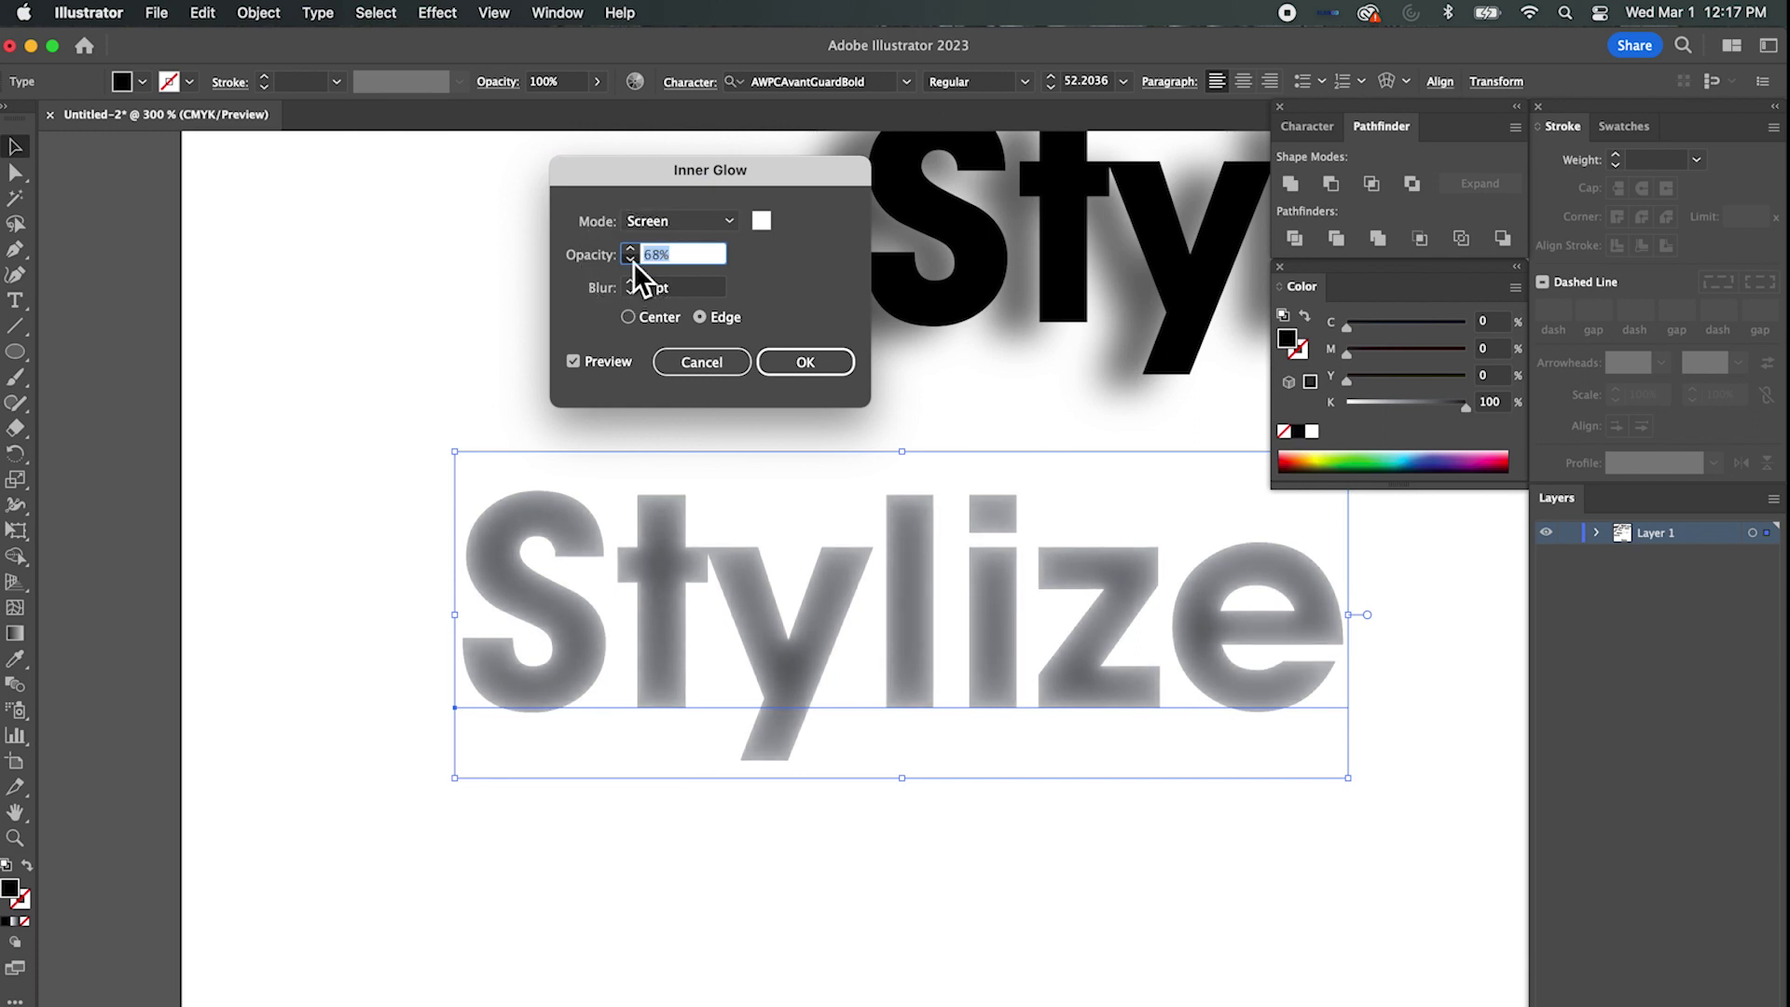
left_click(630, 249)
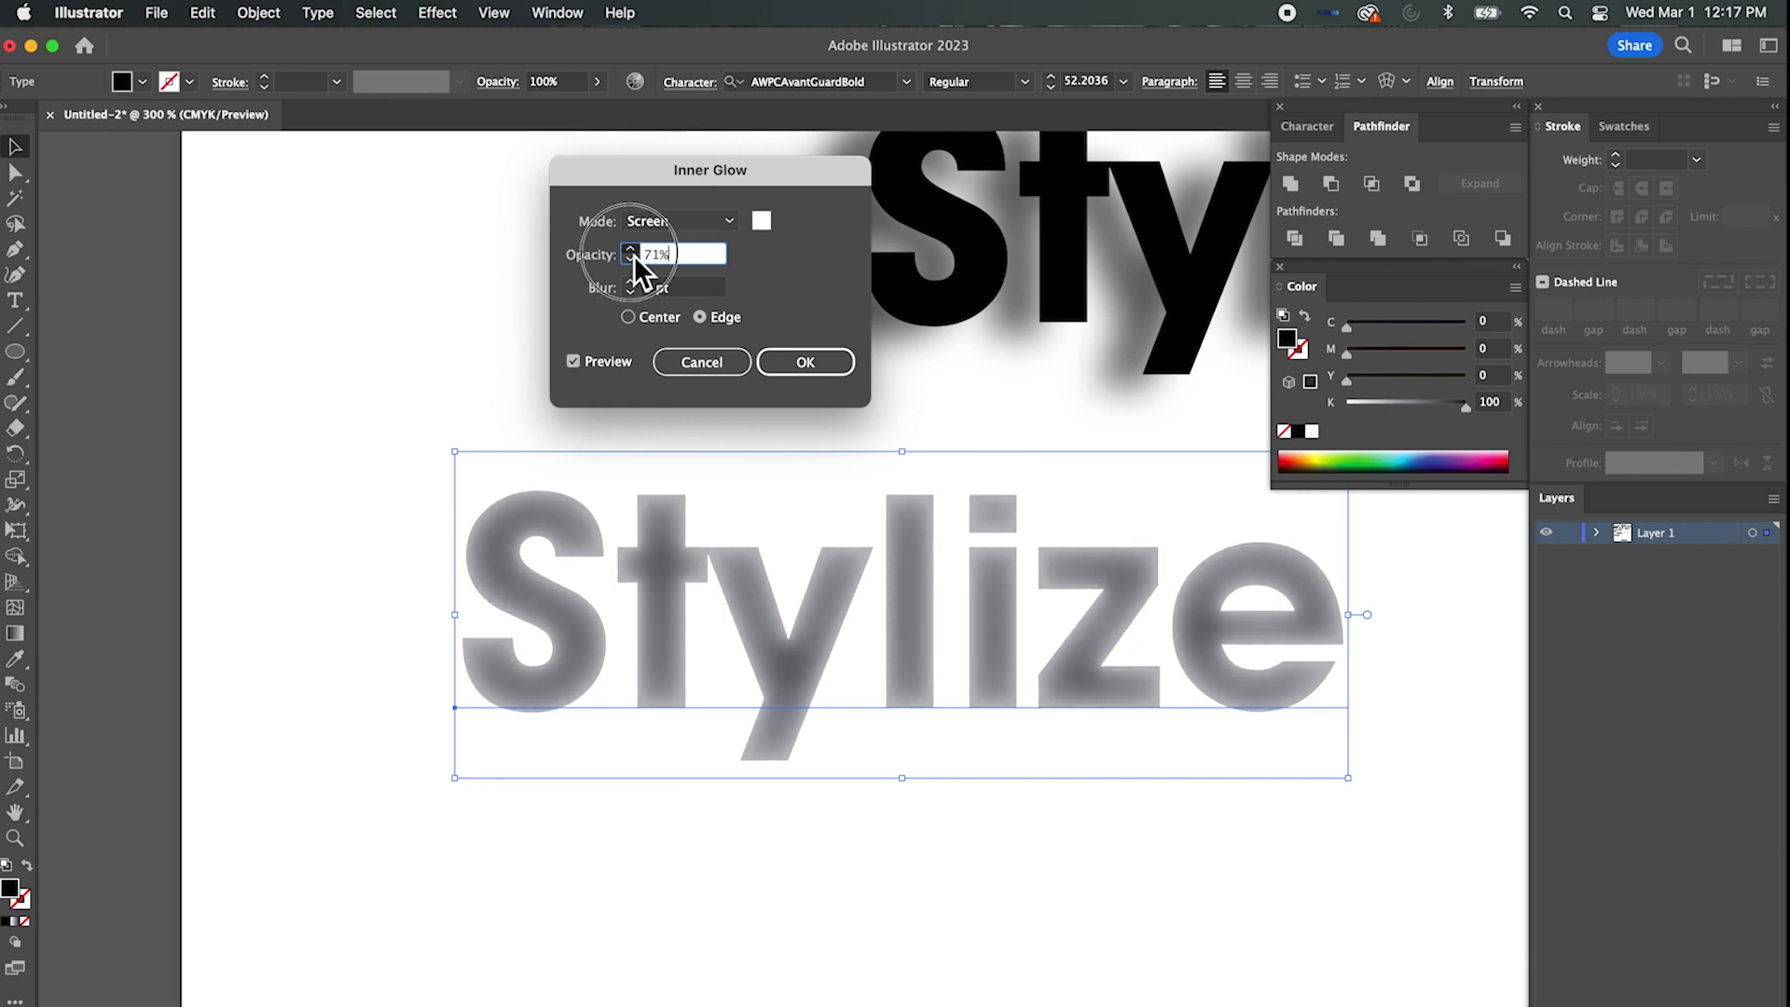
left_click(630, 292)
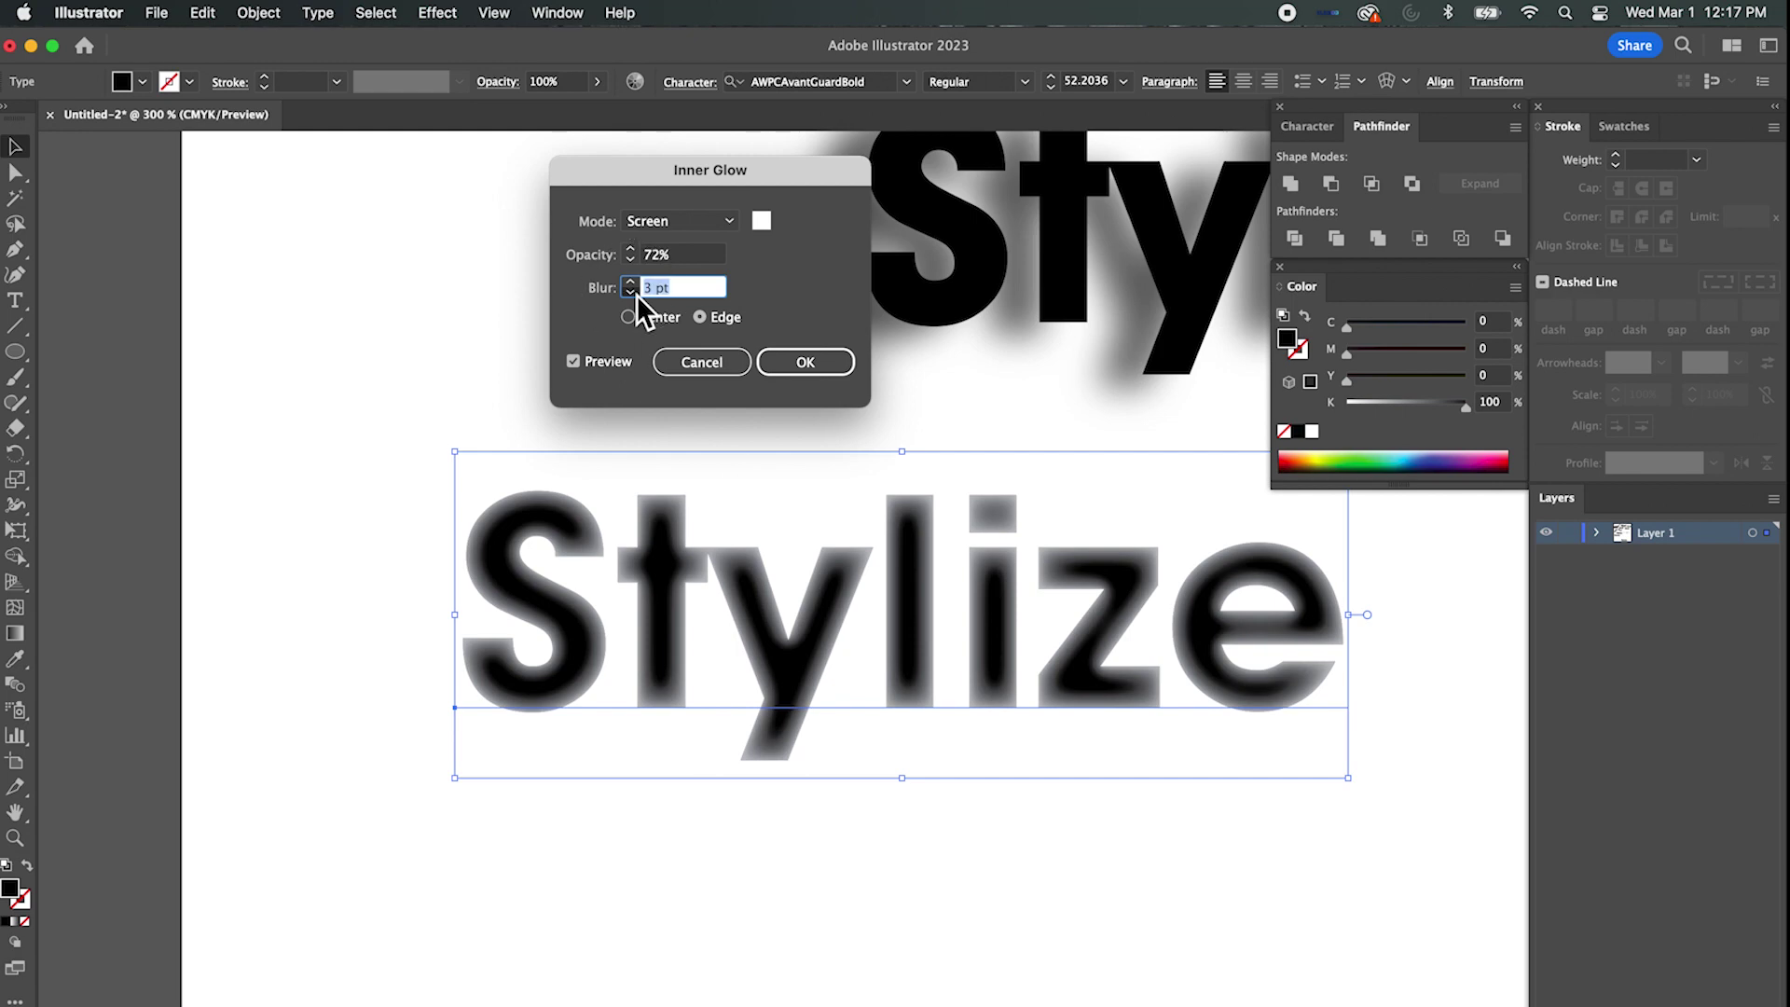
left_click(636, 295)
left_click(634, 286)
left_click(634, 285)
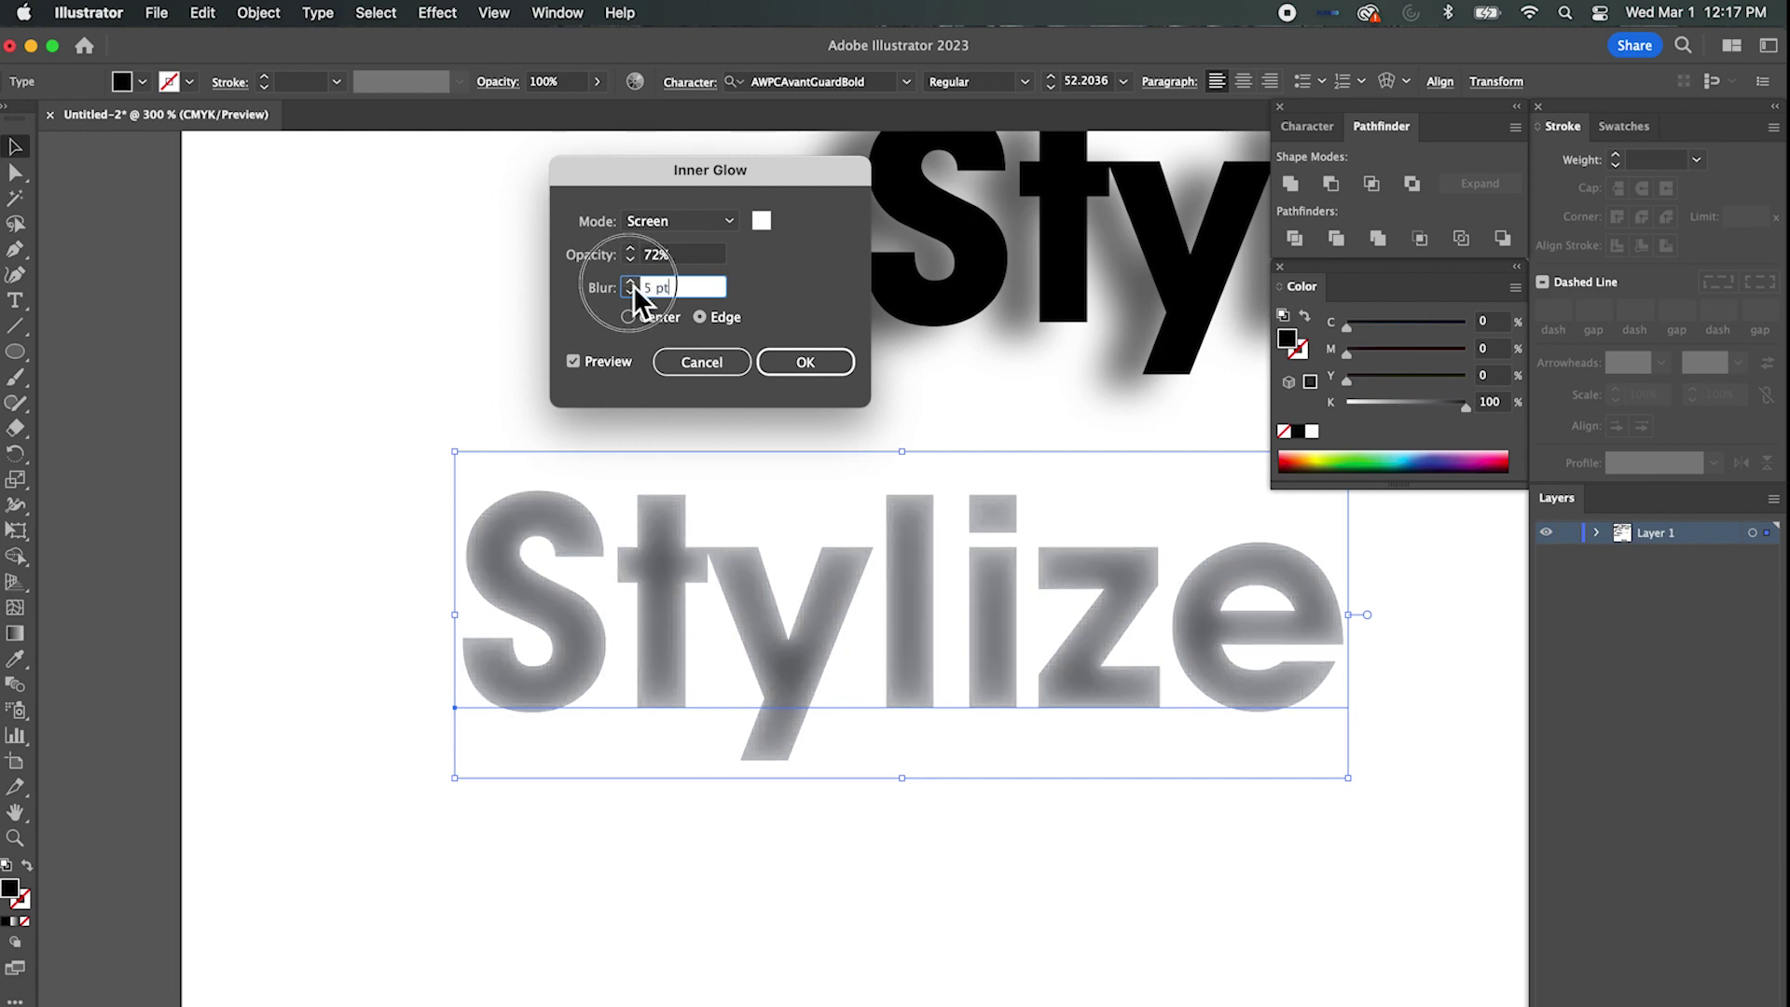
left_click(632, 298)
left_click(632, 298)
left_click(675, 285)
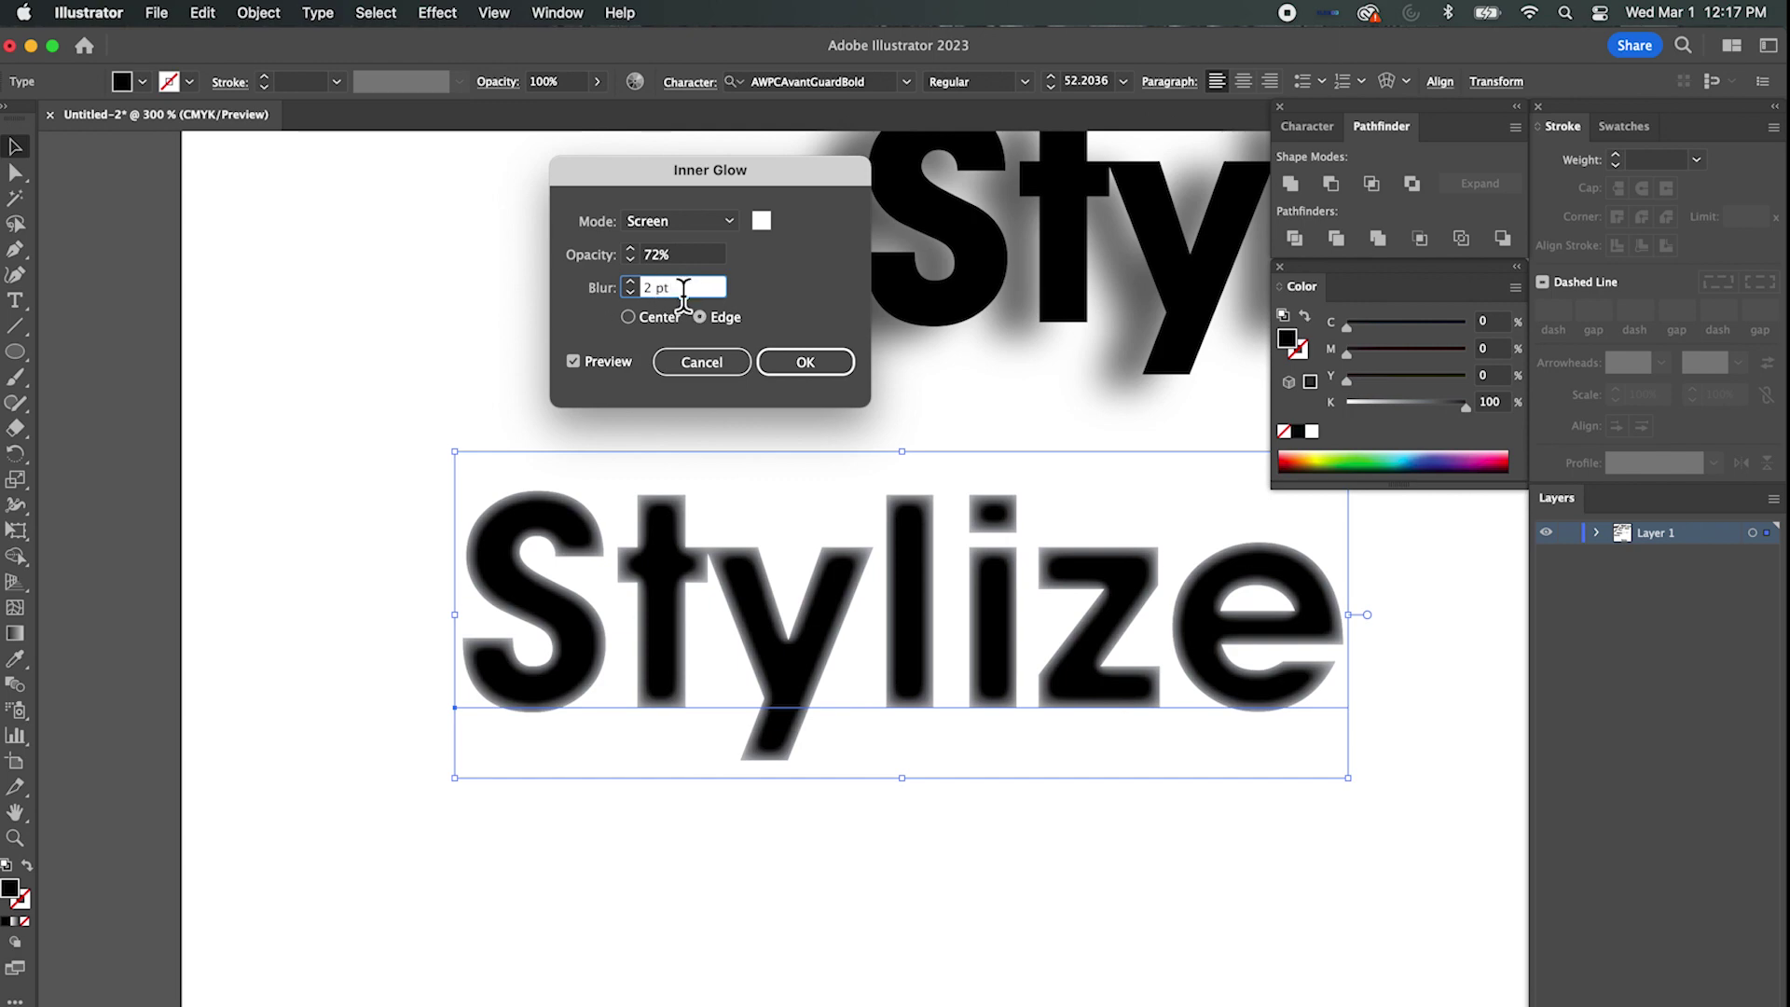
left_click(634, 284)
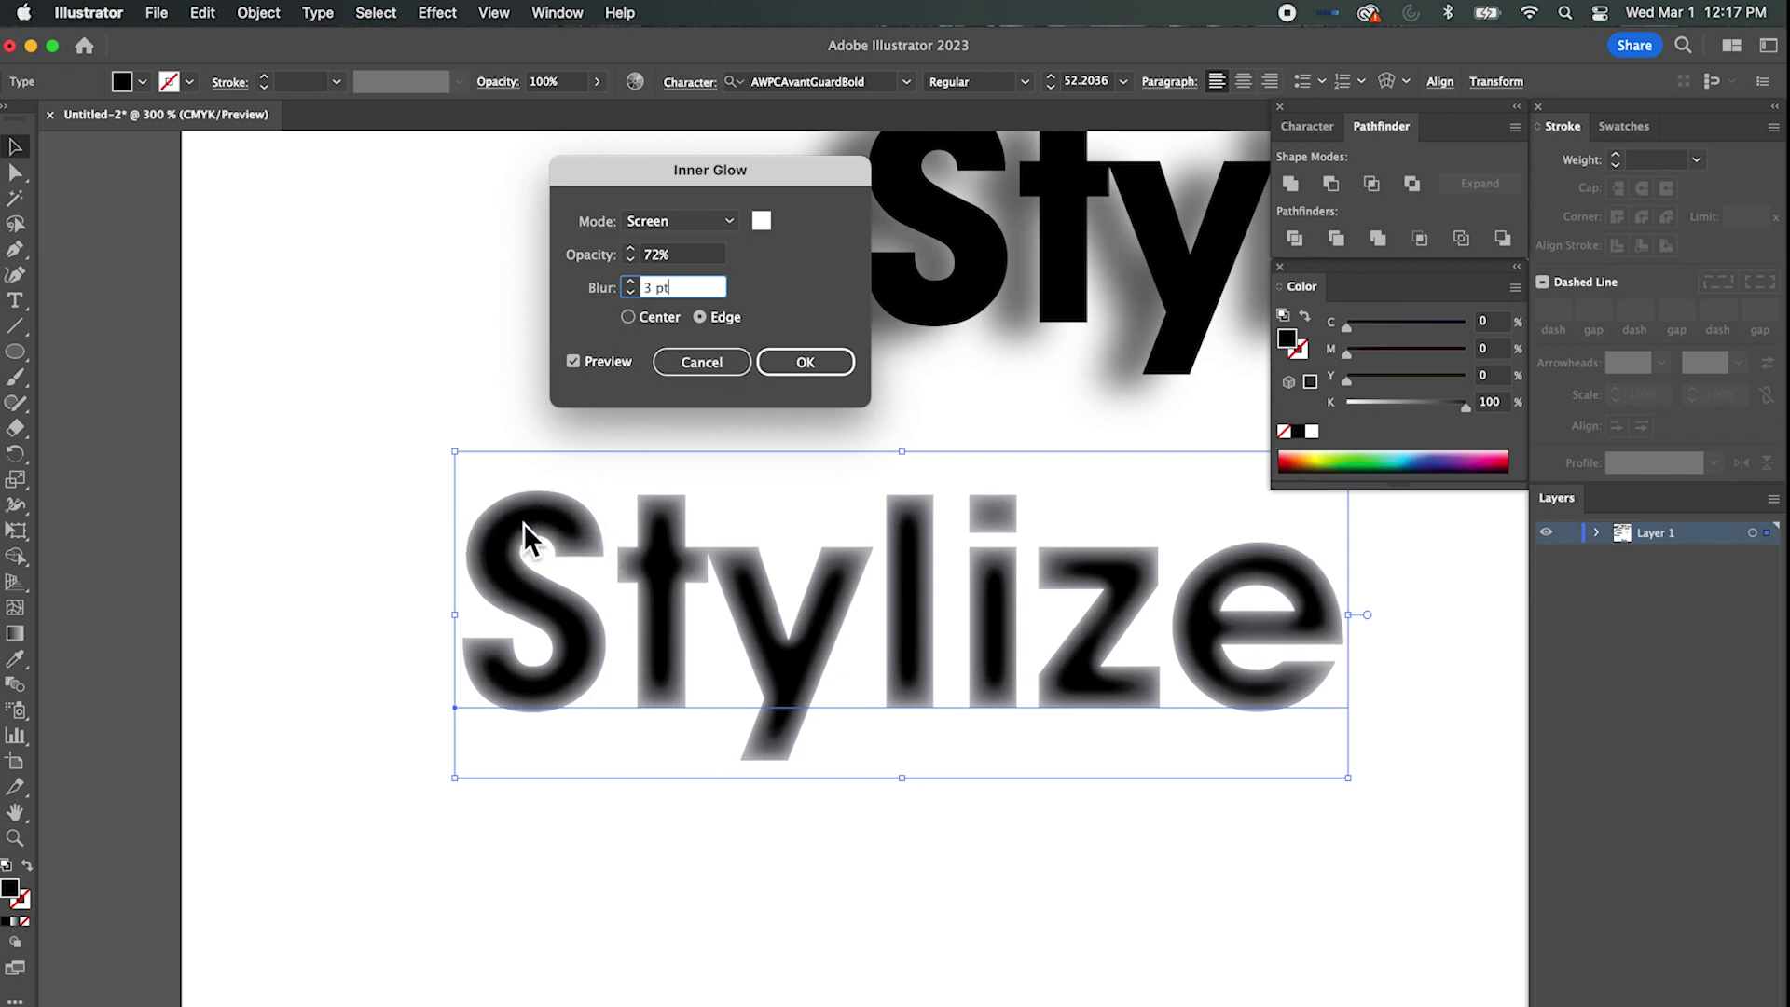
Compare the Center and Edge glow origins and set the inner glow to Center.
left_click(629, 317)
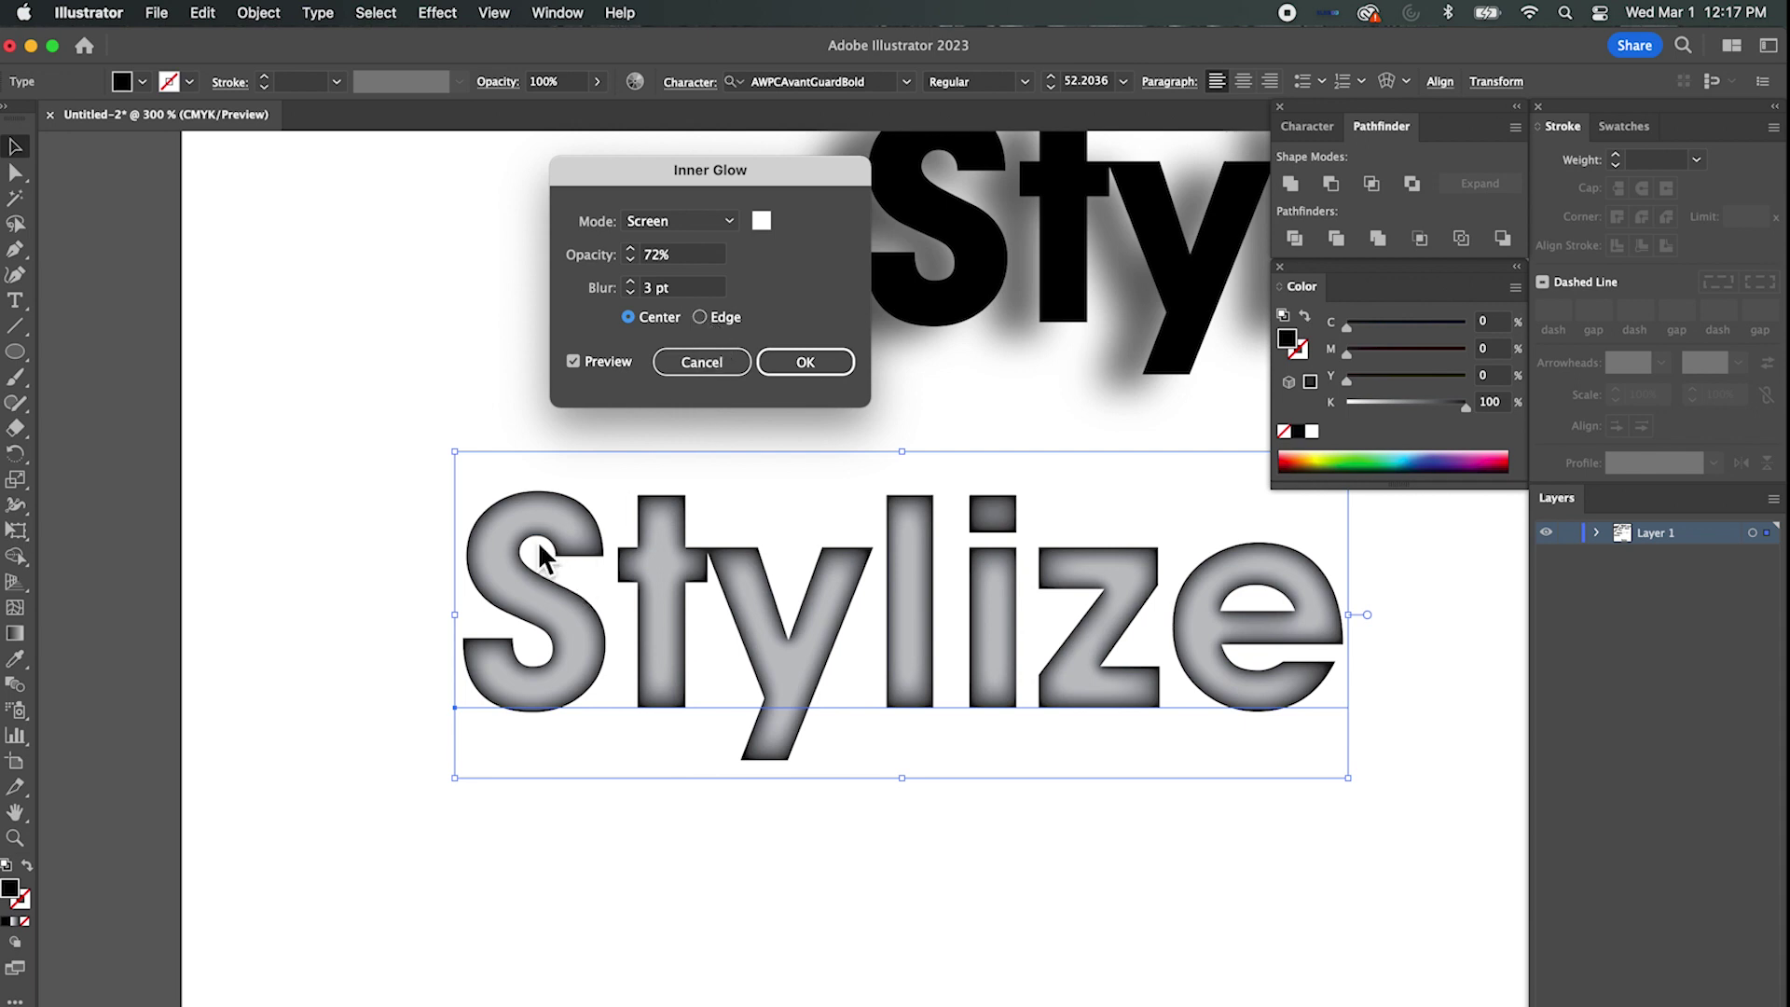
left_click(701, 317)
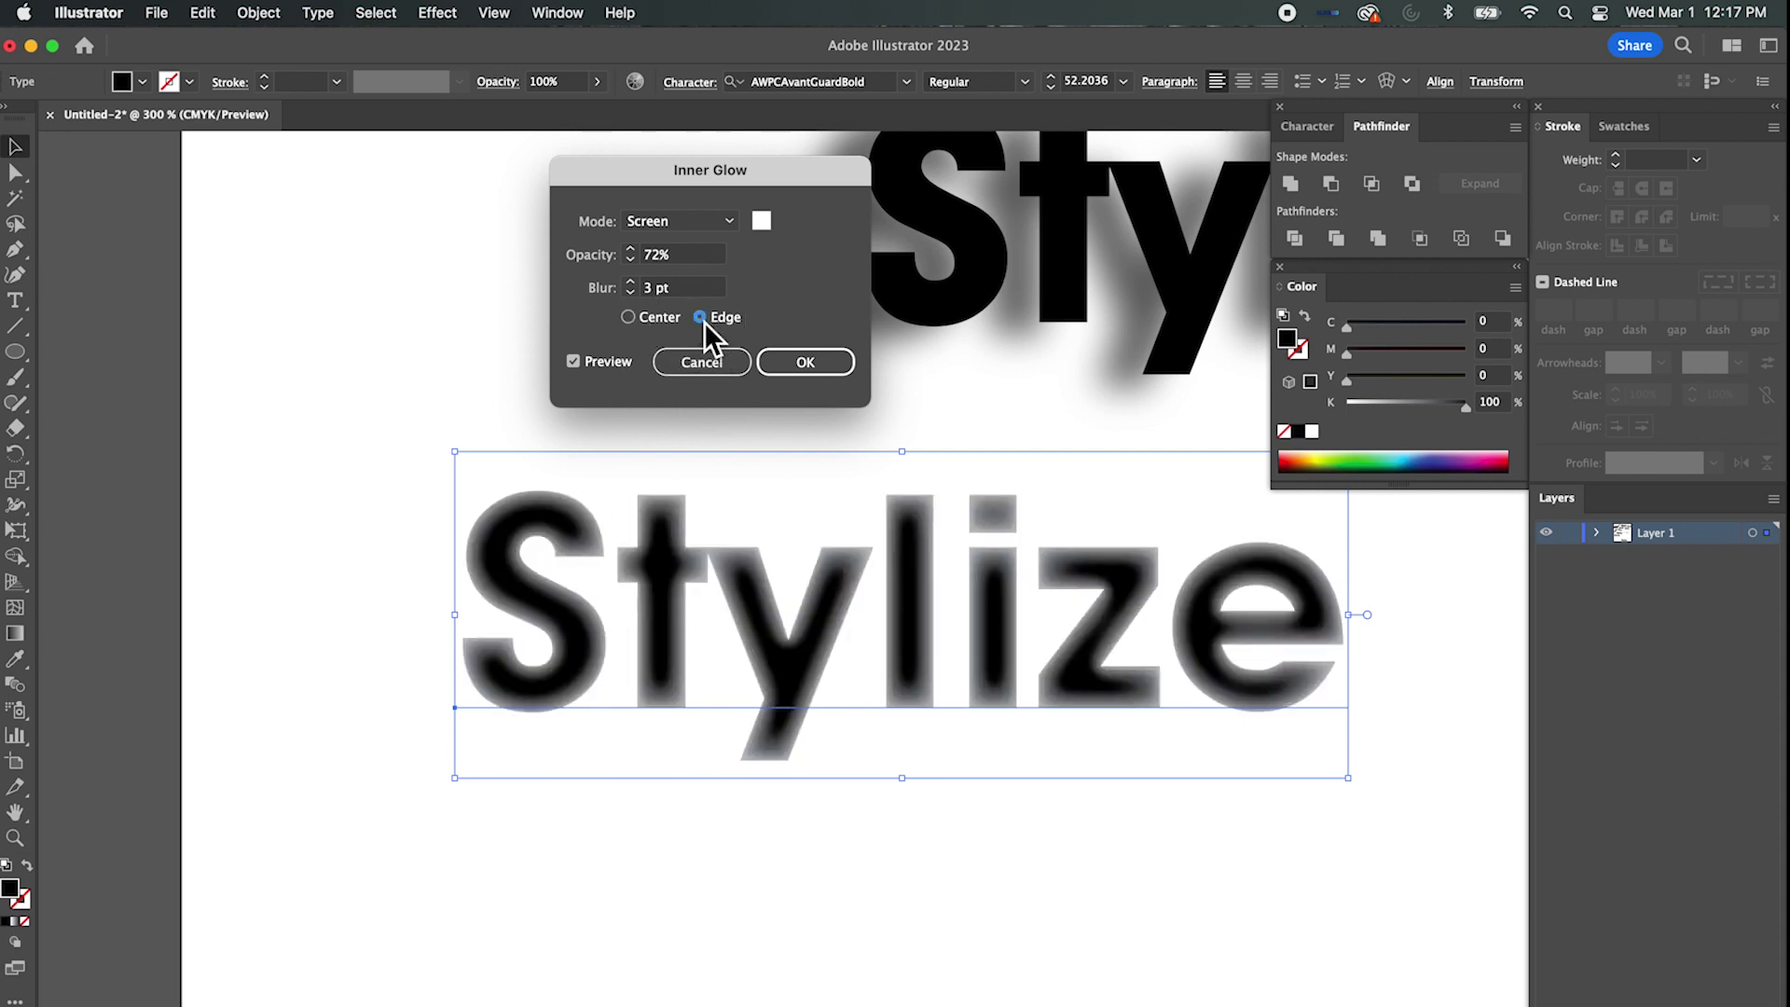
left_click(630, 317)
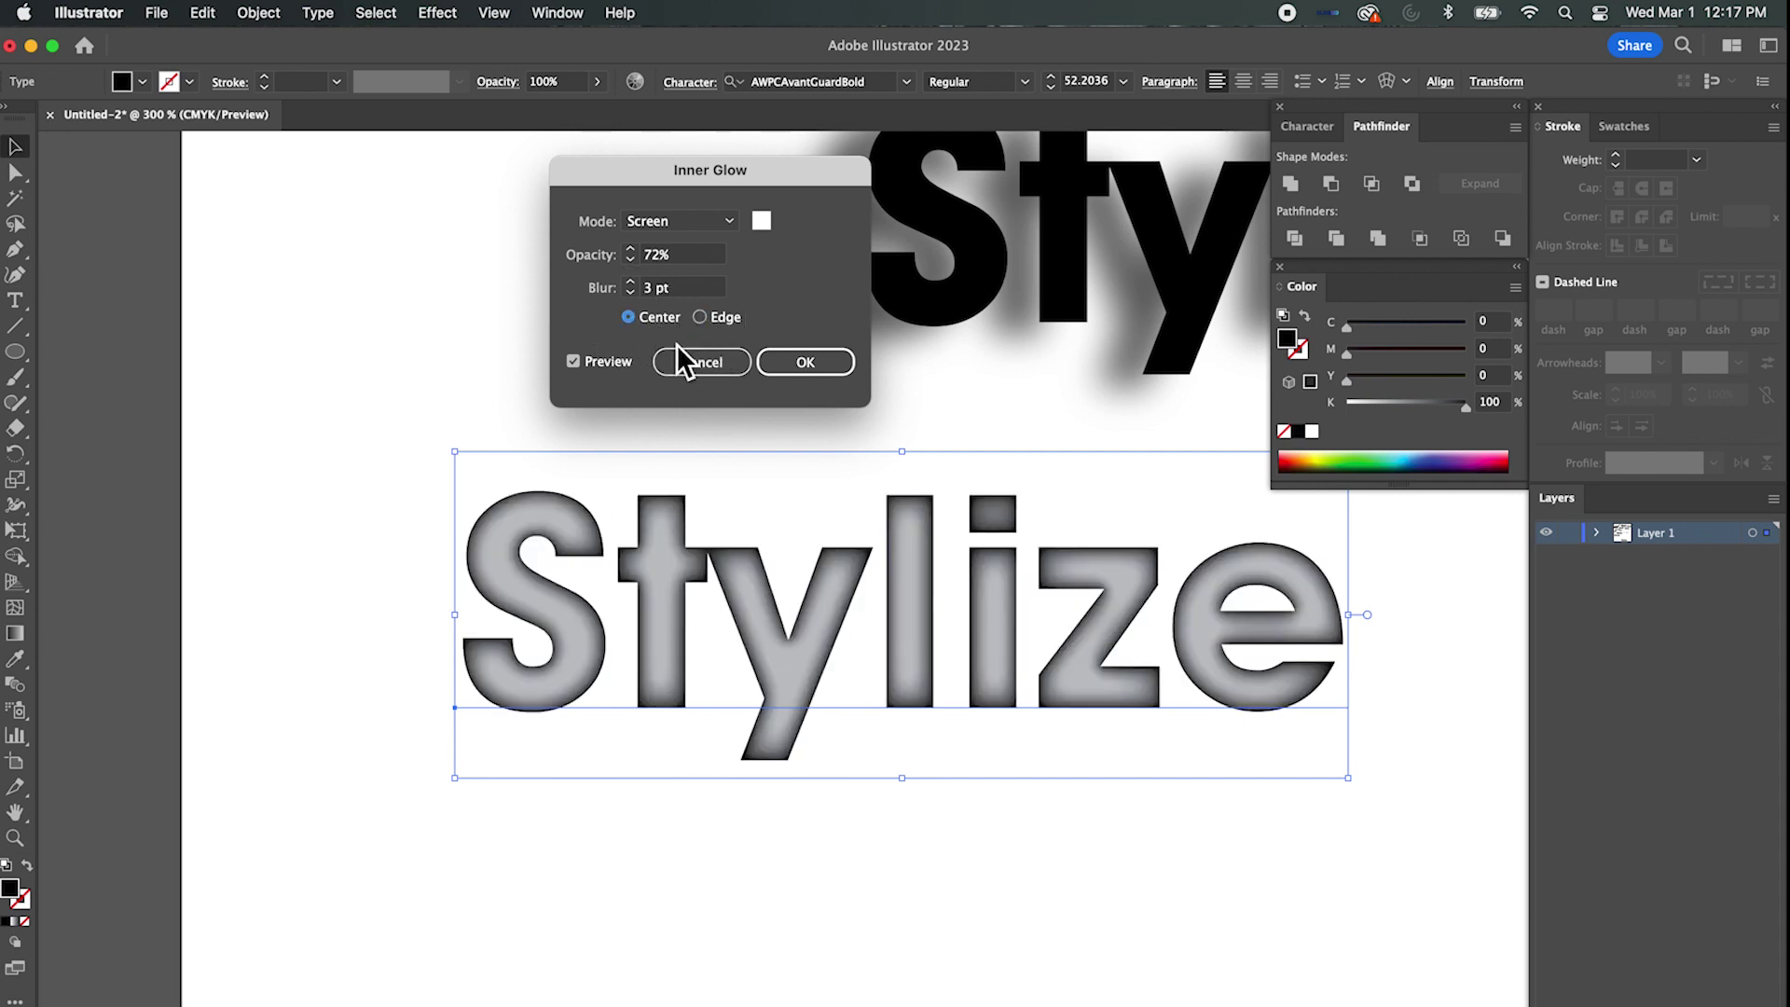
Try the Normal and Multiply blending modes for the inner glow, and return to Screen.
left_click(729, 221)
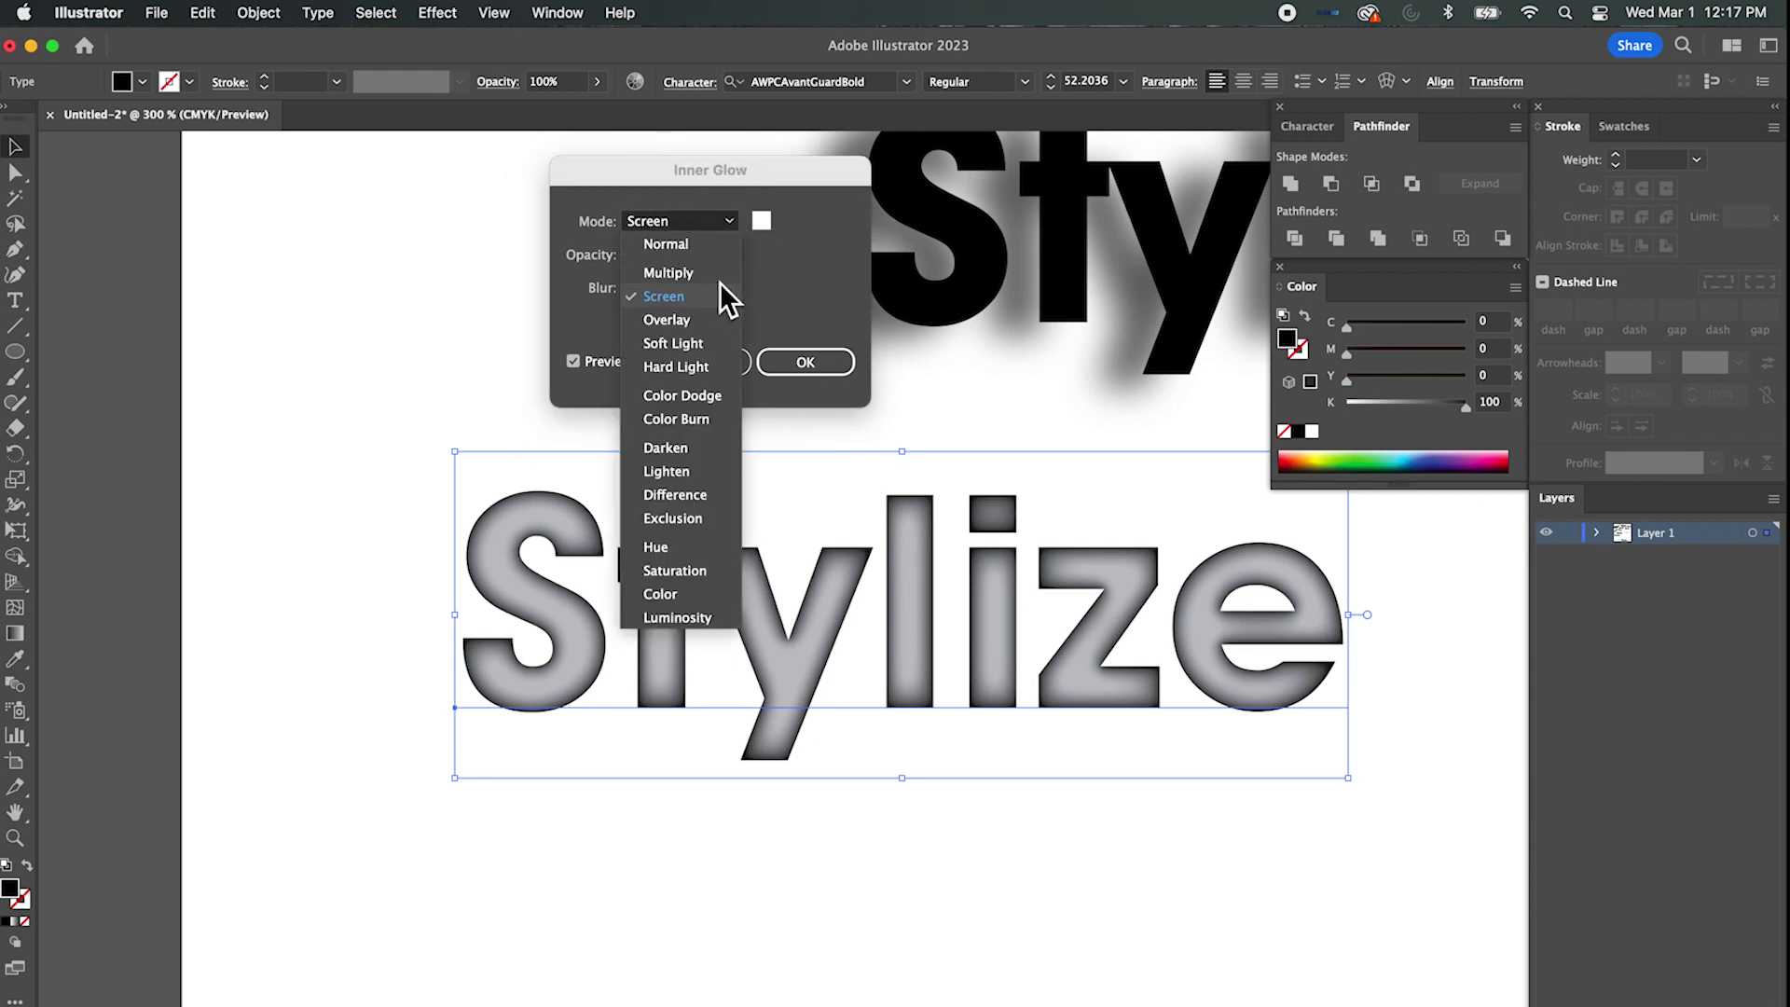
left_click(668, 247)
left_click(730, 221)
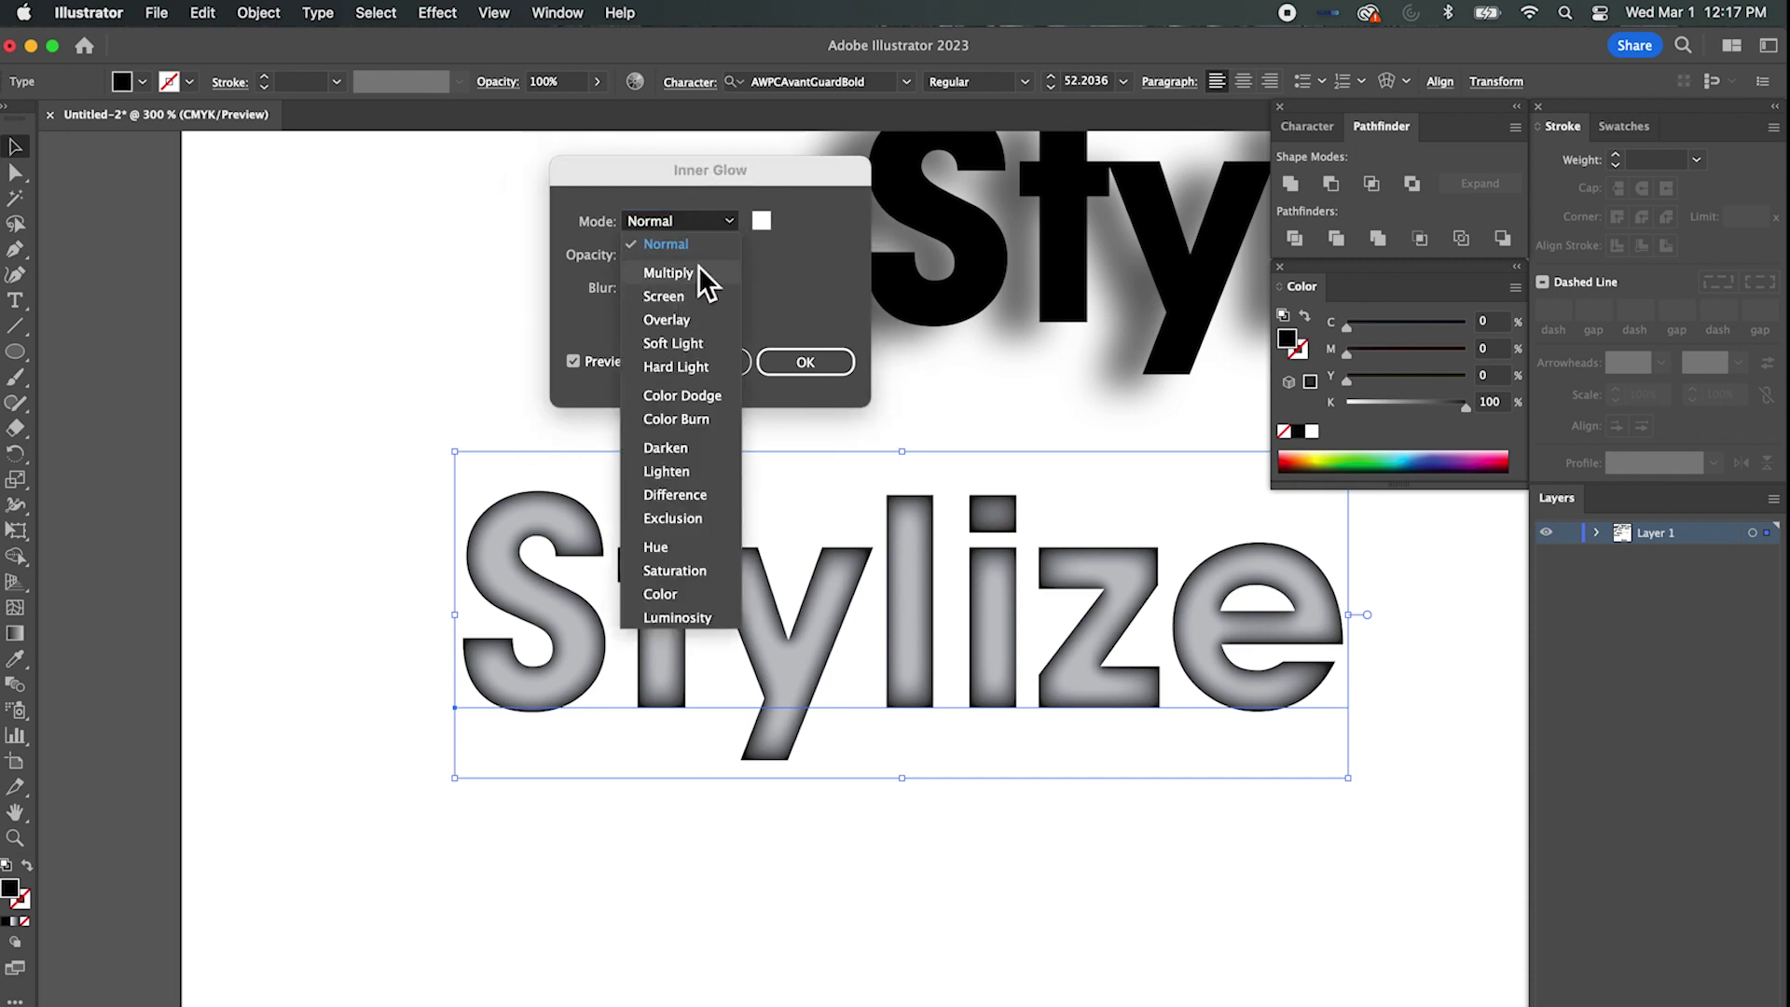
left_click(692, 272)
left_click(723, 224)
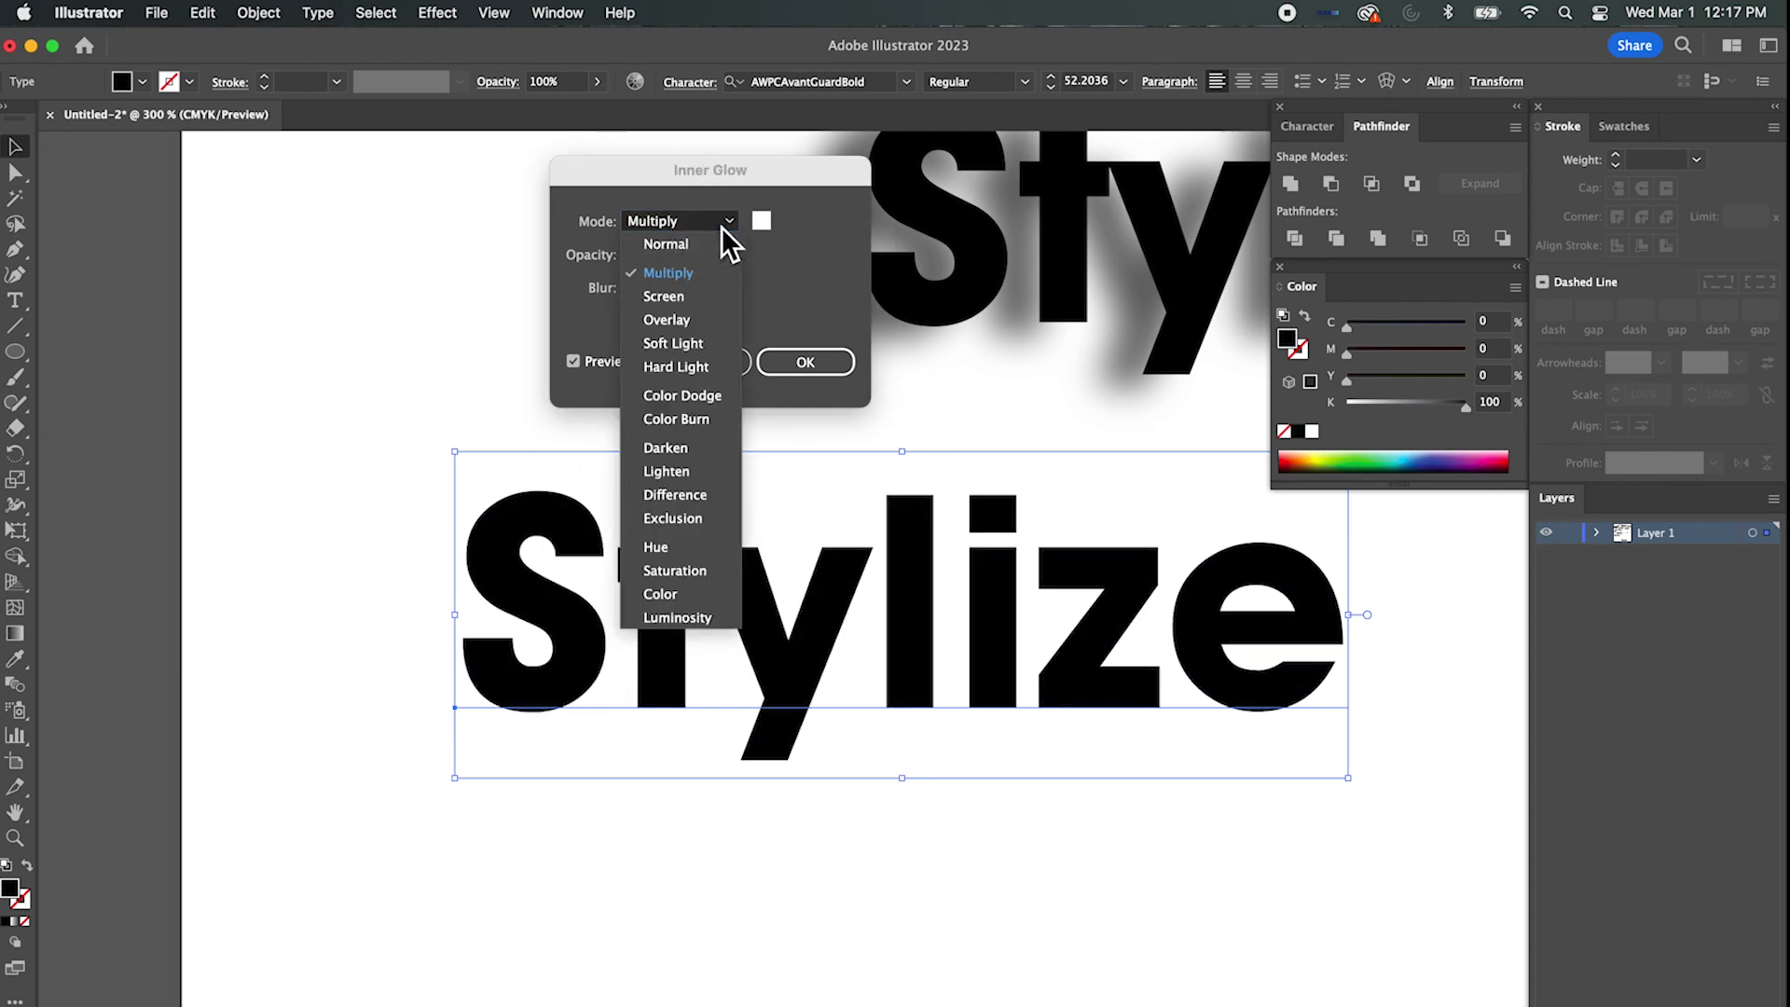
left_click(681, 294)
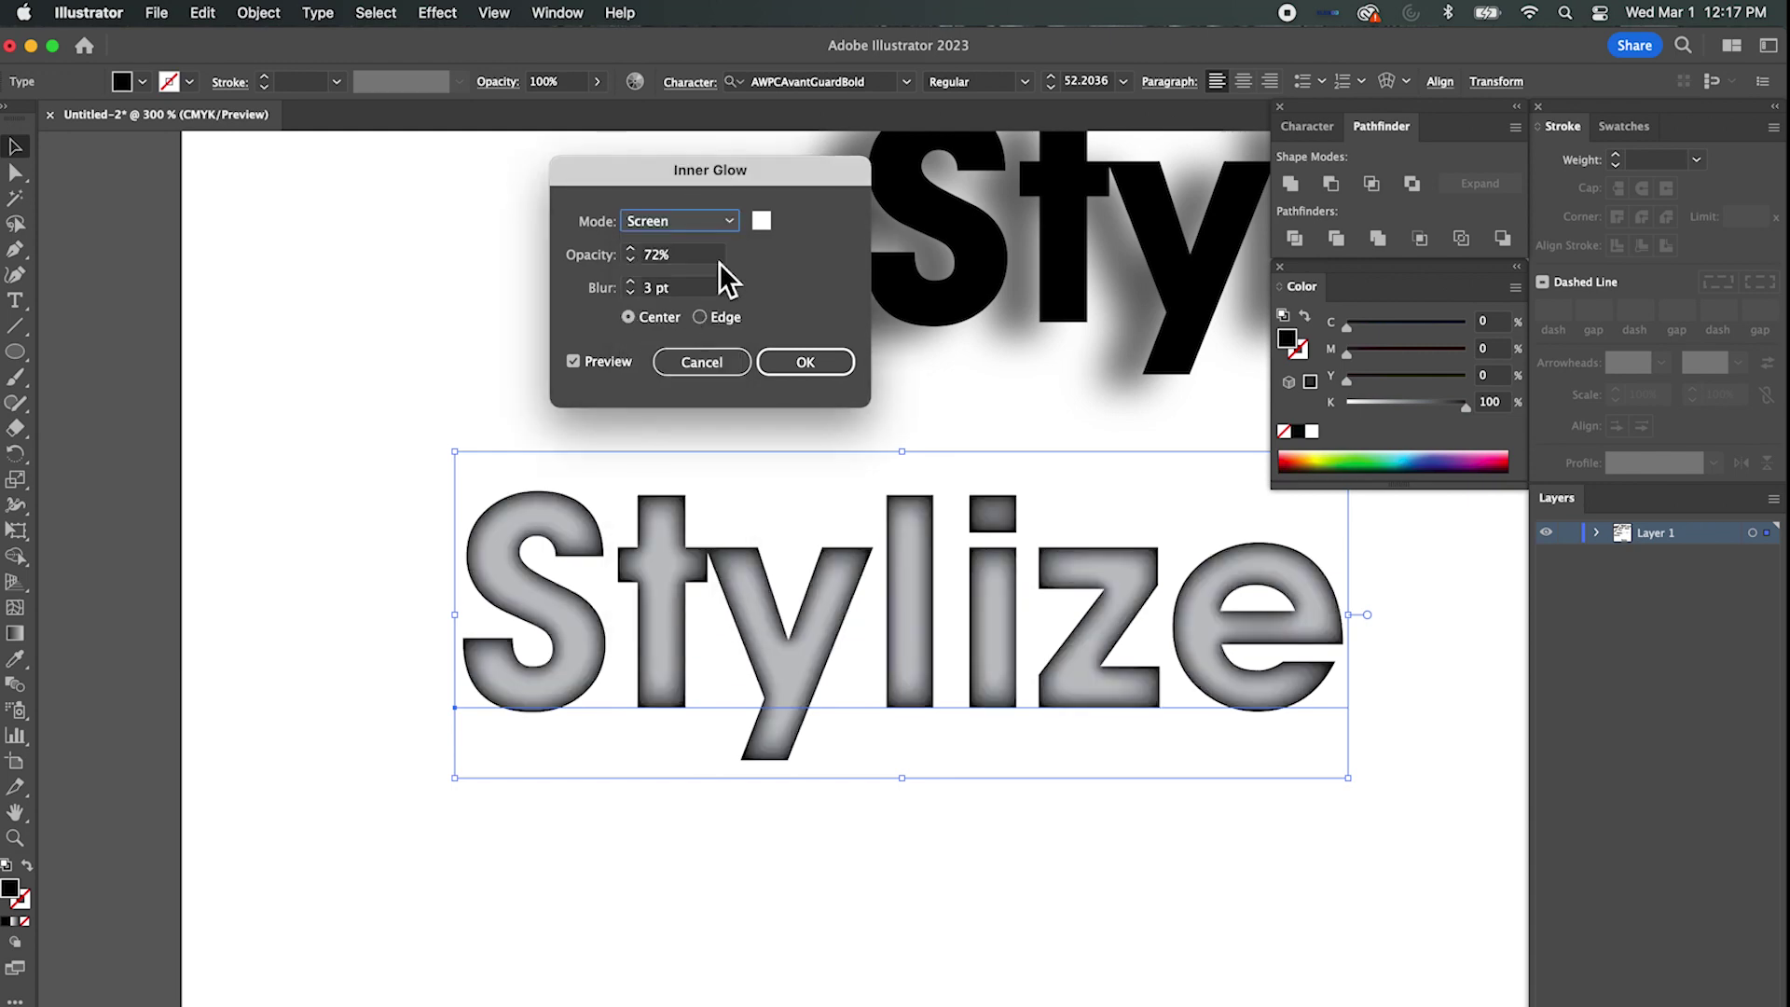
Change the inner glow's color to a bright yellow.
left_click(761, 221)
left_click(1264, 637)
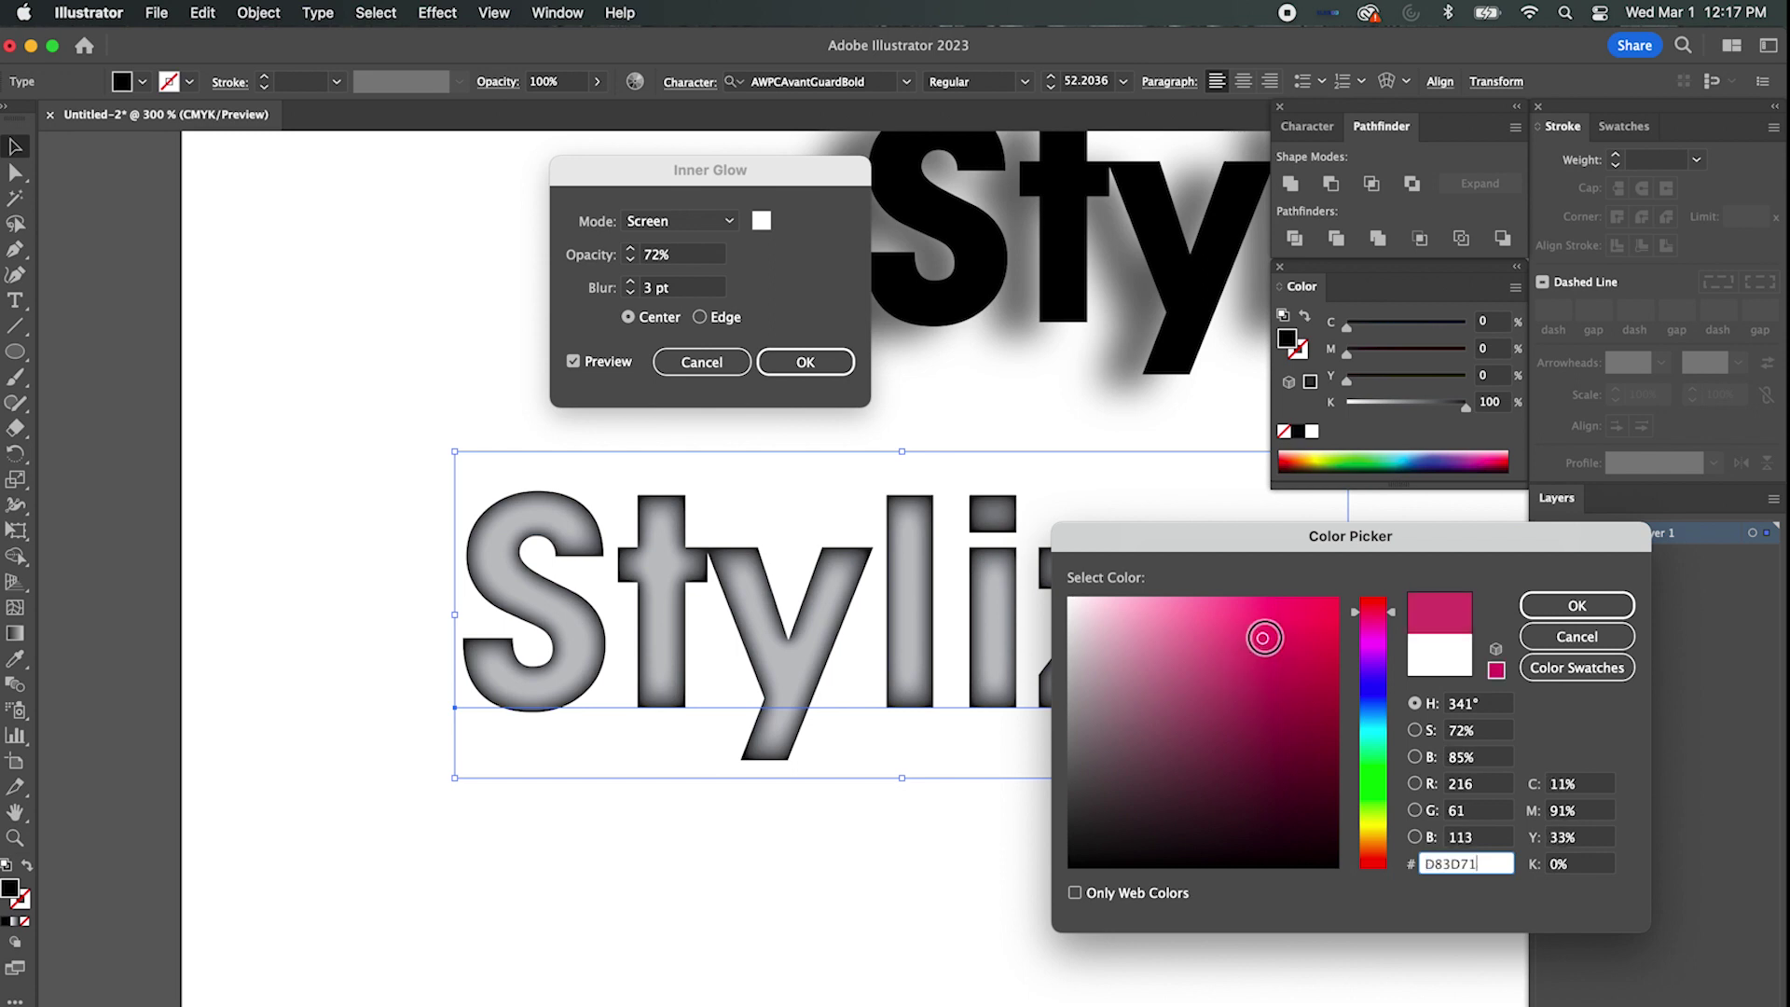
left_click_drag(1386, 854, 1386, 821)
left_click_drag(1304, 657, 1306, 614)
left_click_drag(1385, 818, 1390, 826)
left_click_drag(1296, 644, 1315, 615)
left_click(1576, 606)
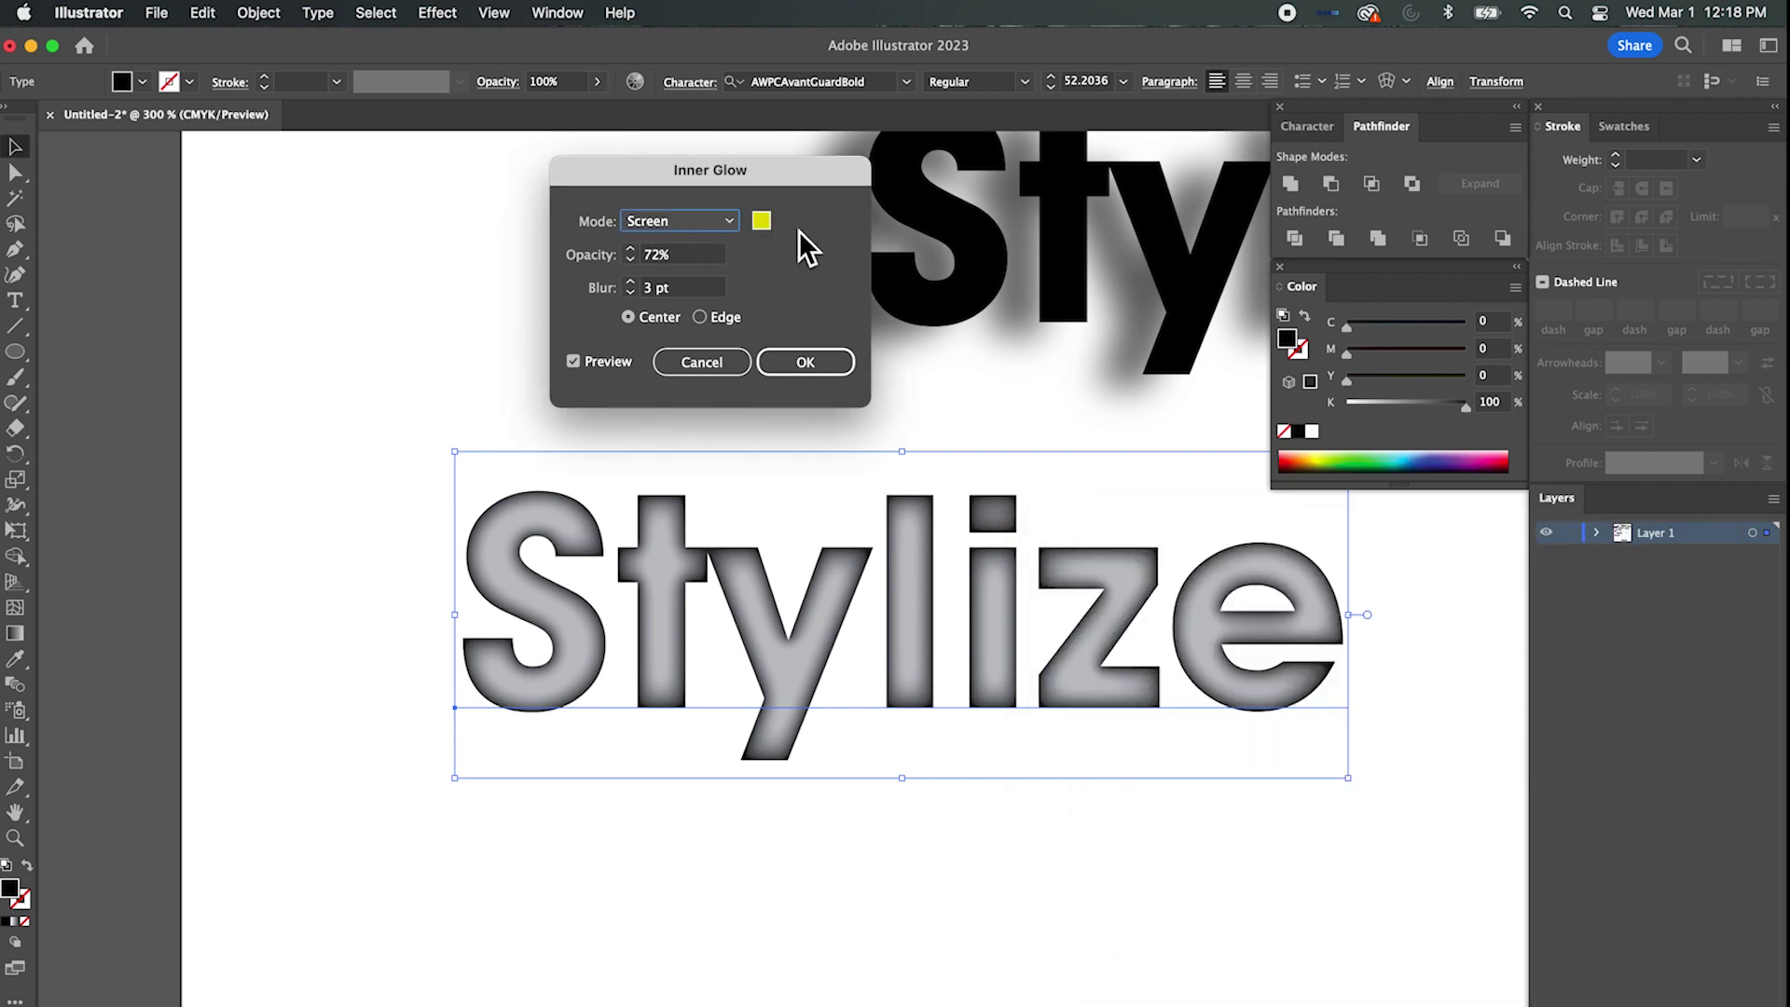
Set the inner glow's opacity to 73% and its blending mode to Normal.
left_click(632, 250)
left_click(632, 250)
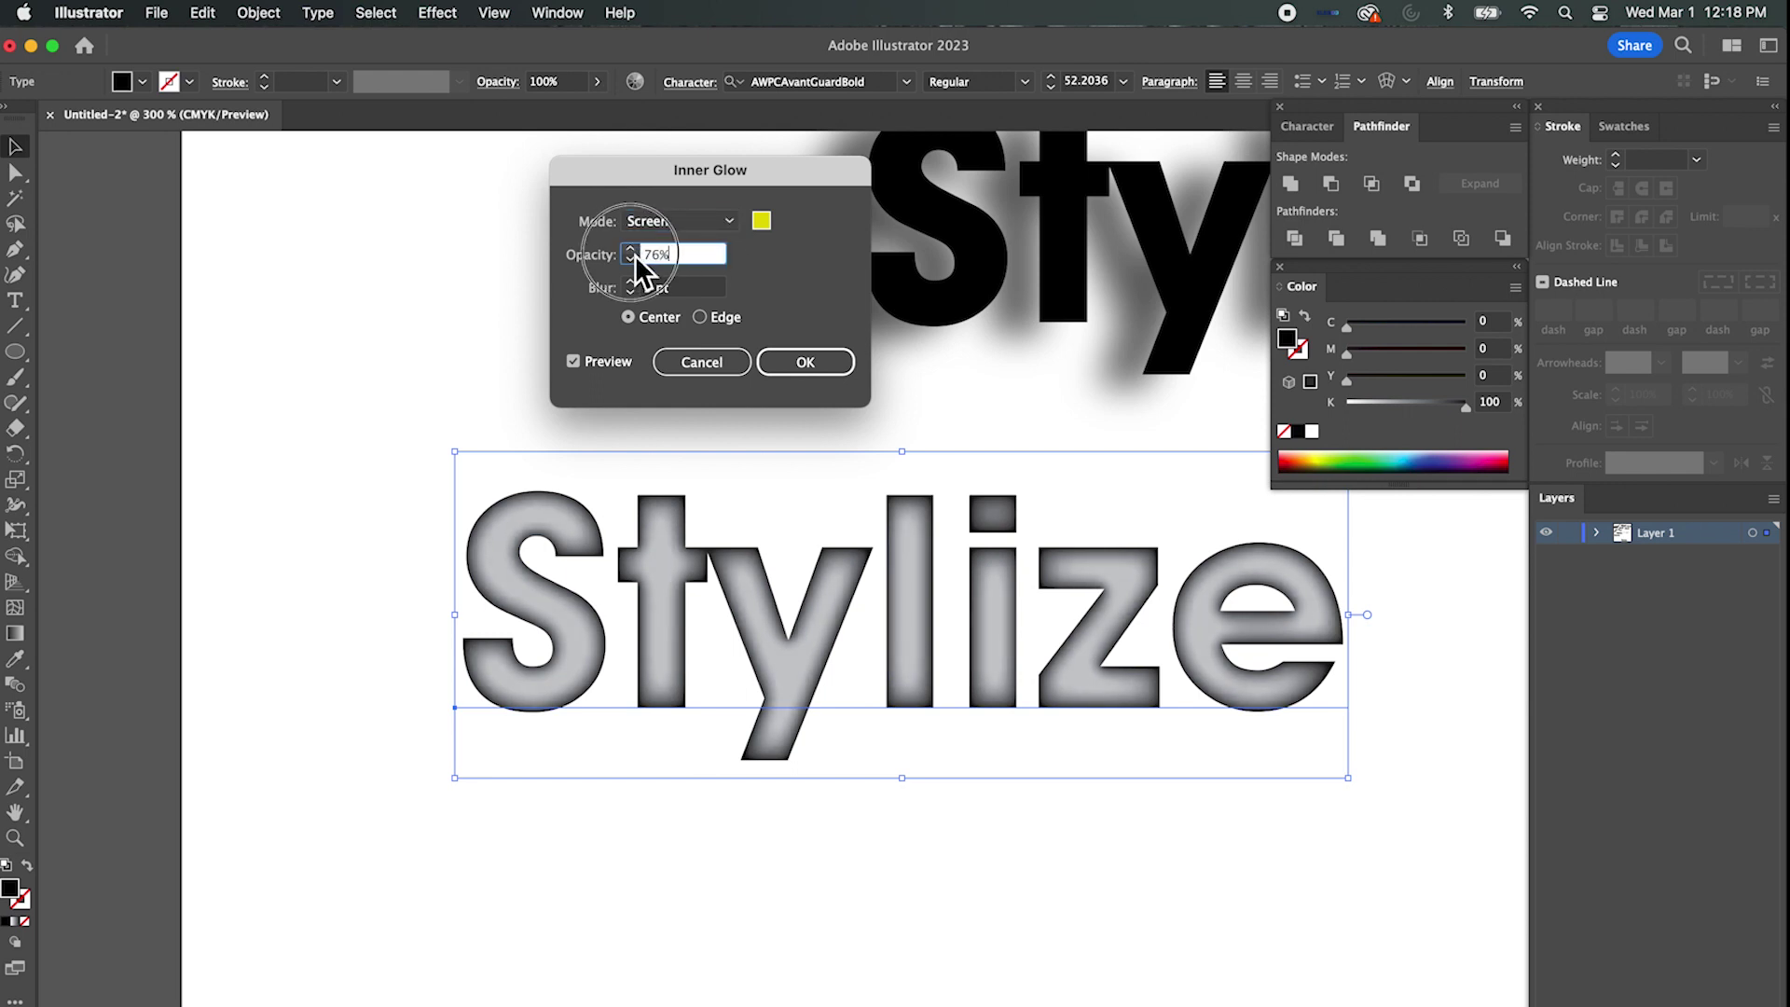
left_click(631, 260)
left_click(631, 260)
left_click(631, 260)
left_click(735, 222)
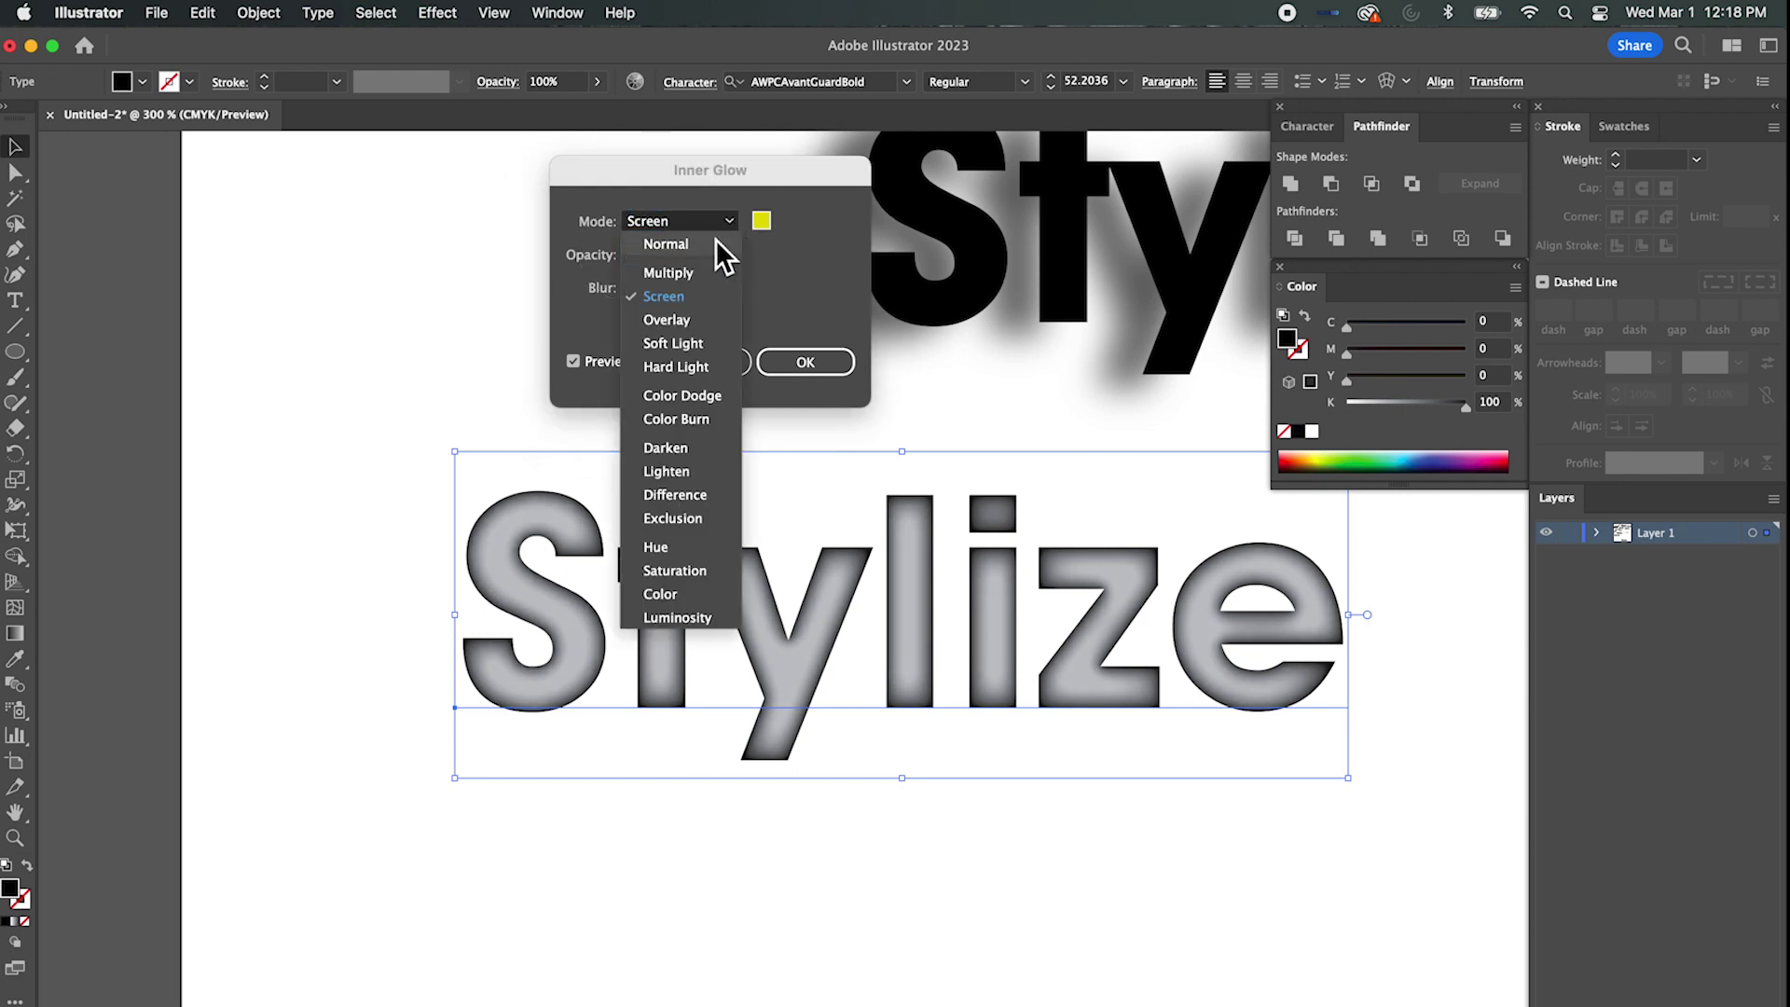
left_click(712, 239)
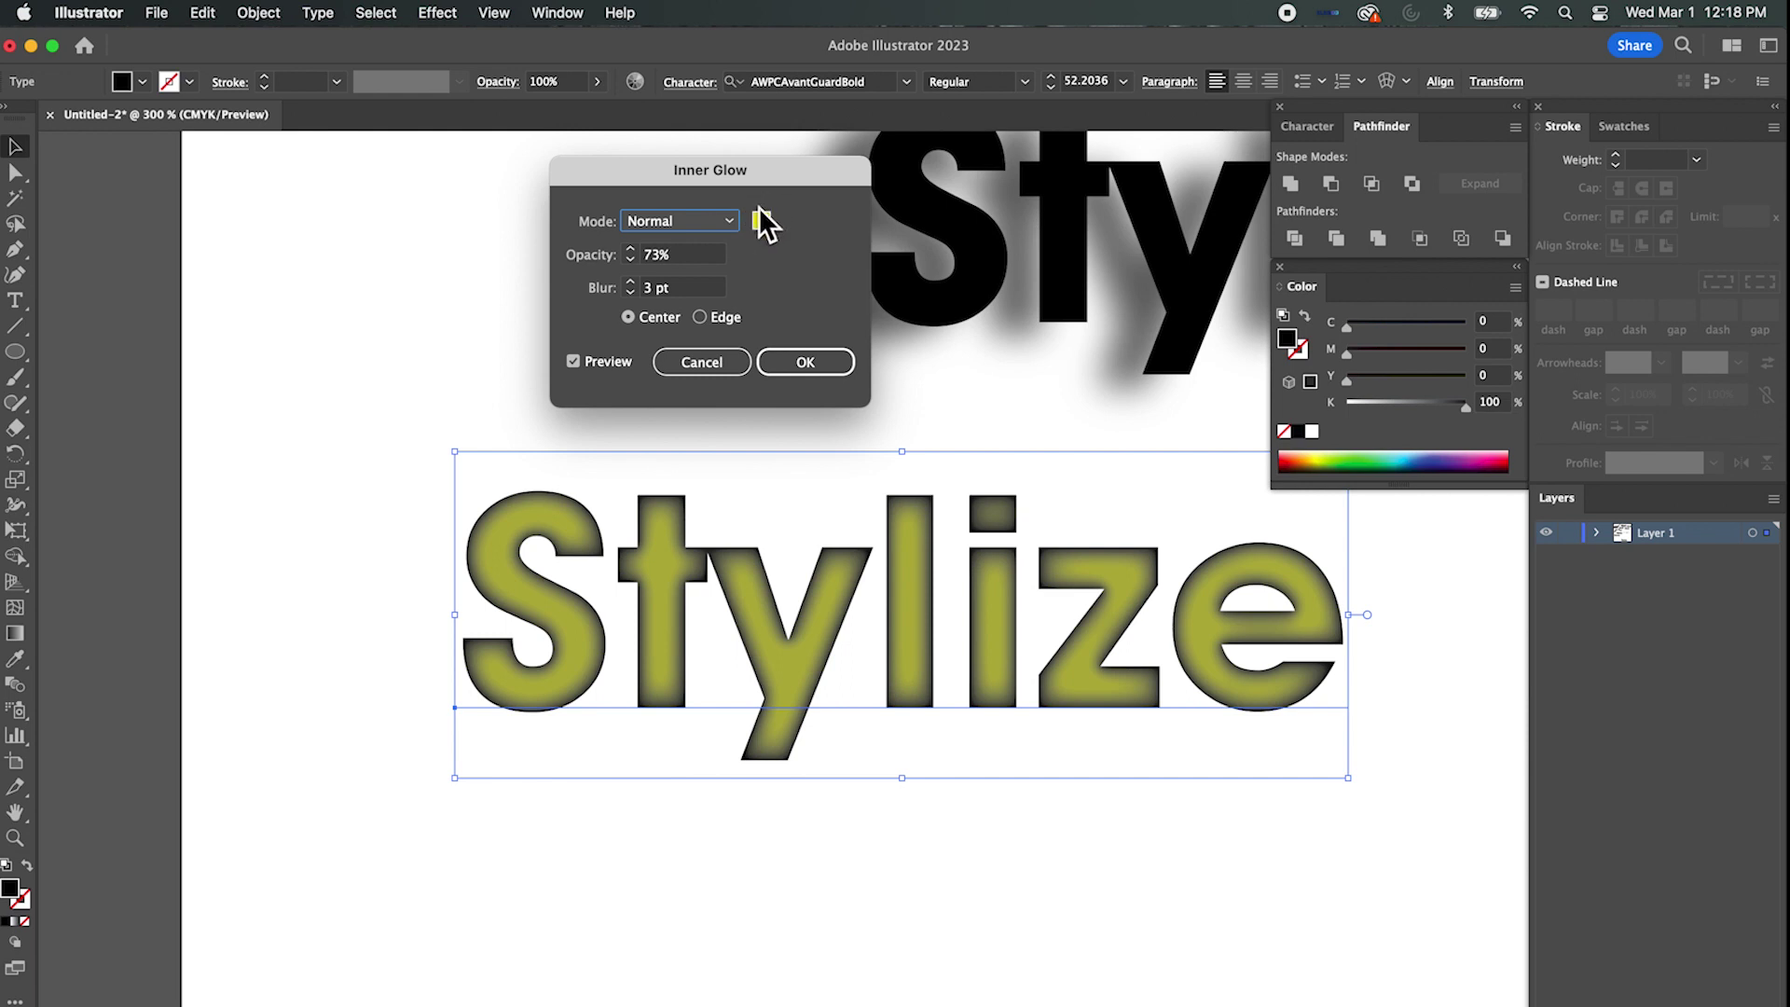
Try the Screen, Normal, Multiply, Overlay, Soft Light and Hard Light blending modes on the yellow inner glow.
left_click(736, 222)
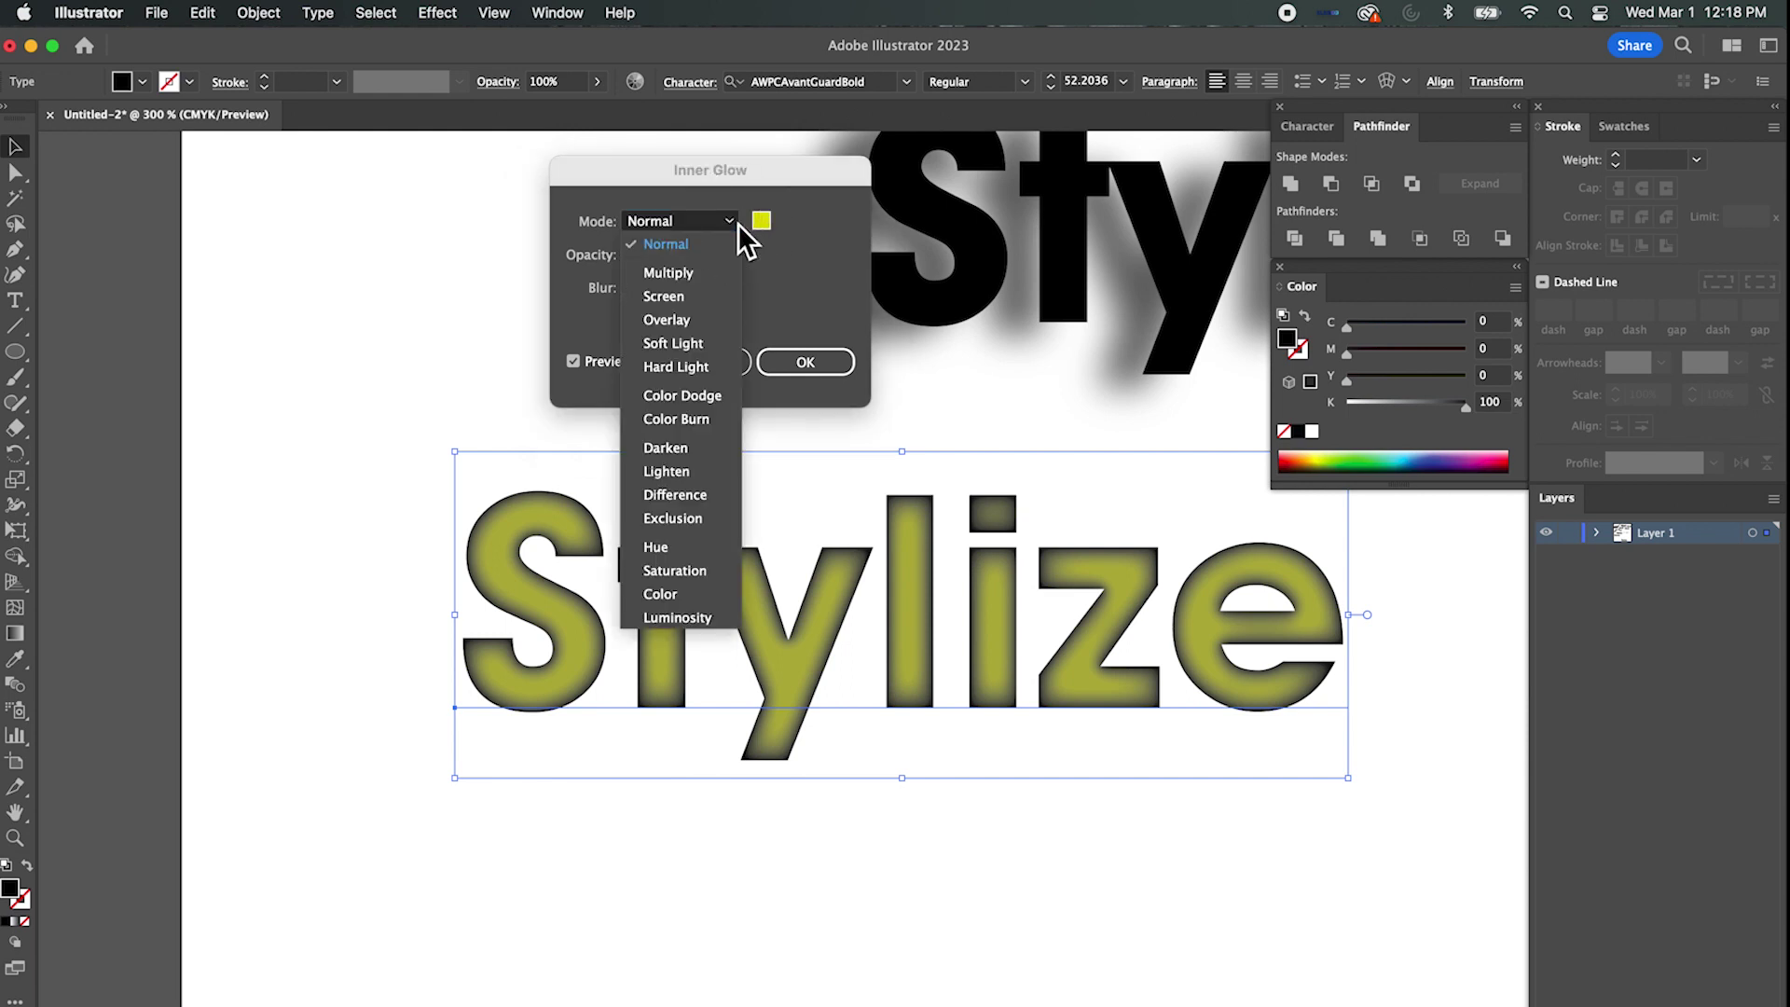
left_click(697, 296)
left_click(727, 223)
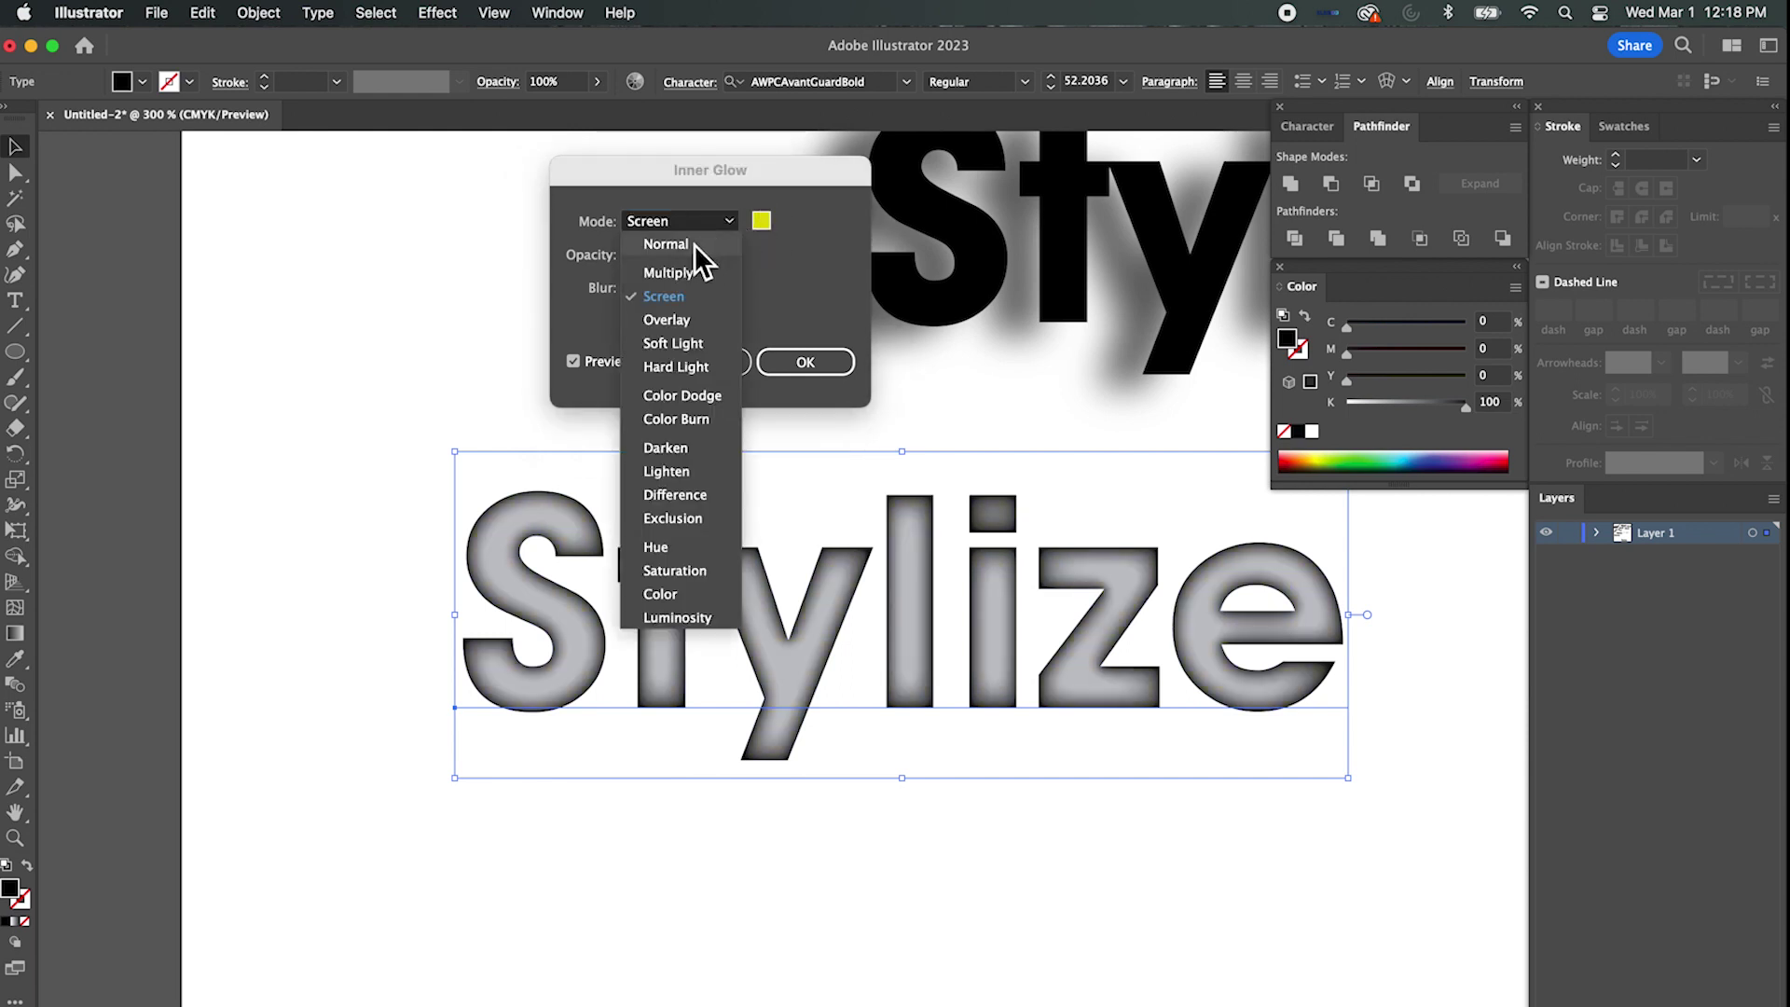
left_click(696, 243)
left_click(734, 224)
left_click(696, 273)
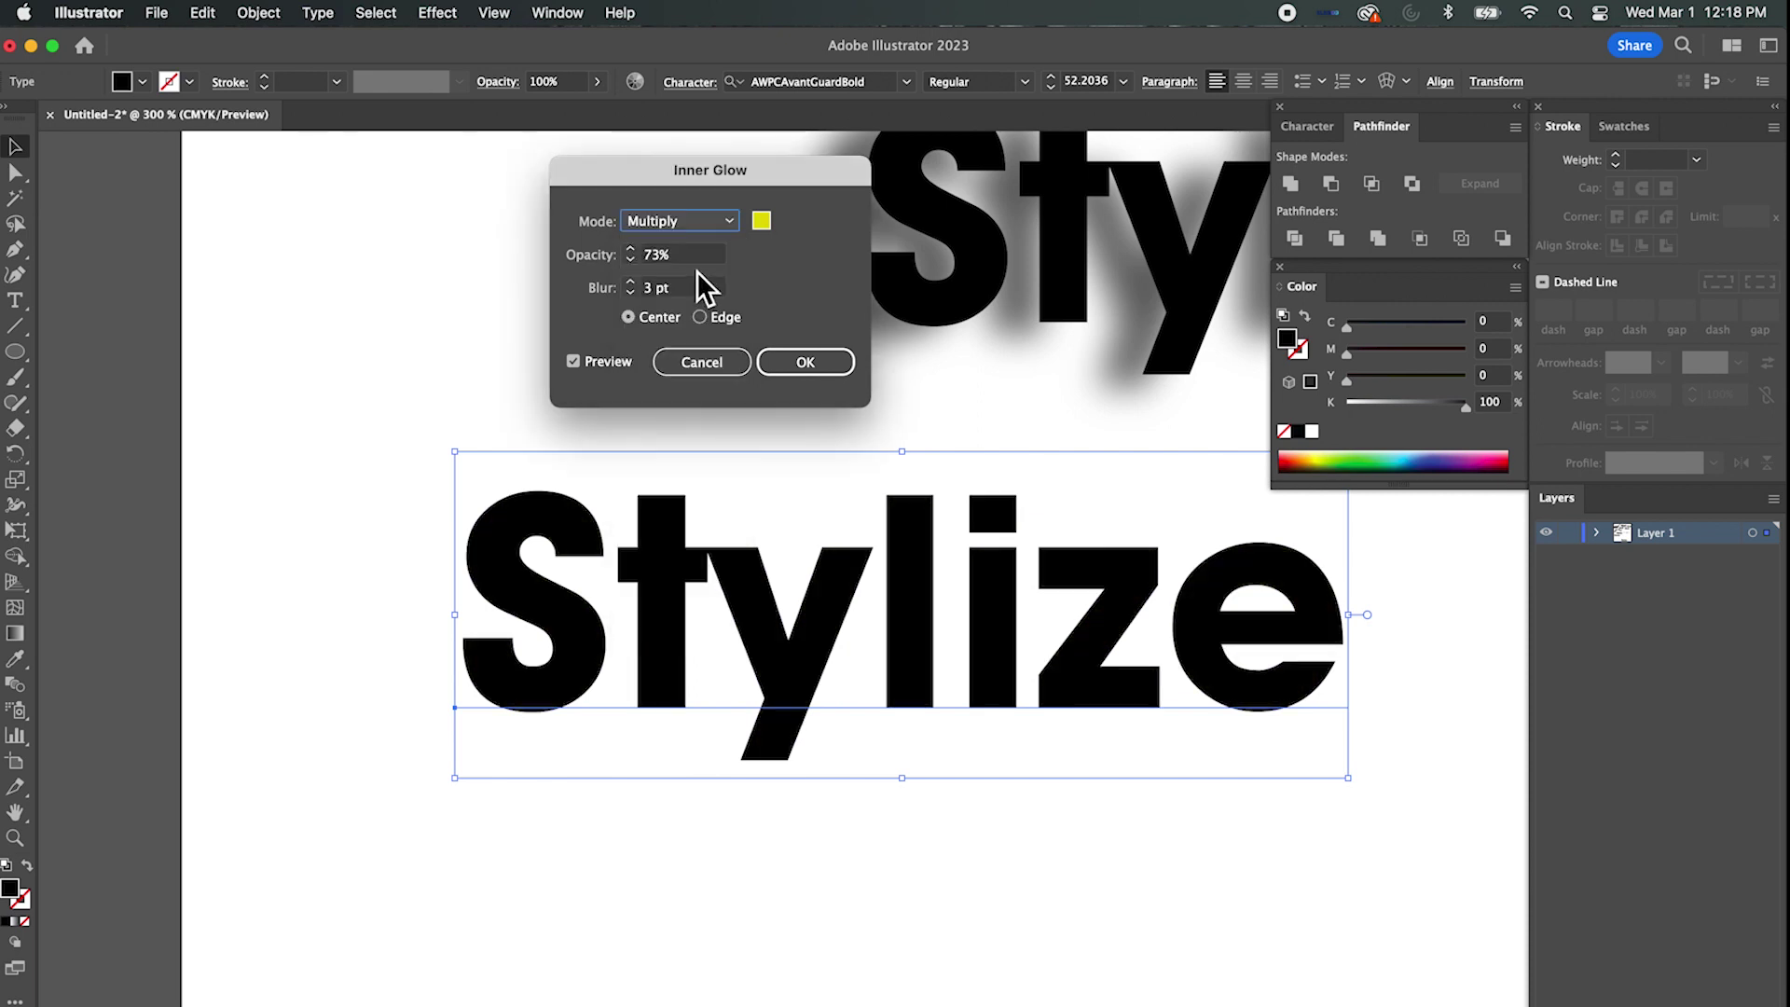
left_click(733, 222)
left_click(675, 325)
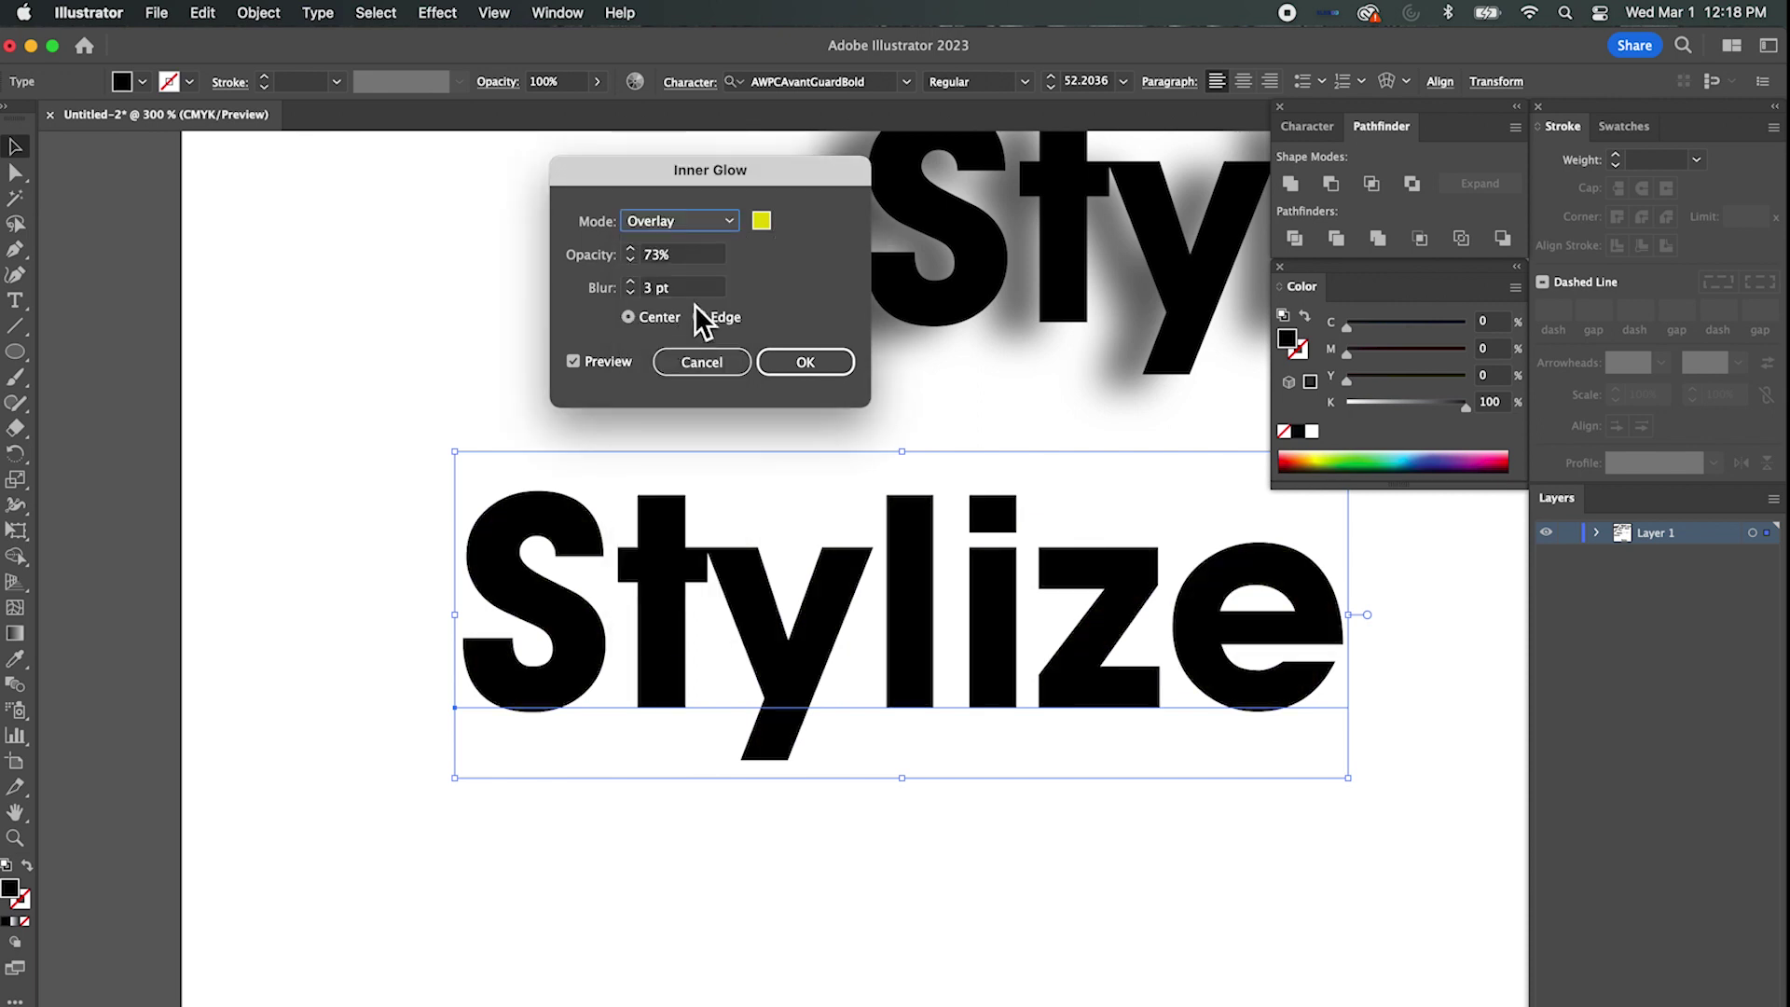
left_click(734, 224)
left_click(690, 342)
left_click(731, 218)
left_click(675, 369)
Try the Color Dodge, Color Burn, Darken, Lighten, Difference and Exclusion modes on the inner glow, and return to Normal.
left_click(736, 222)
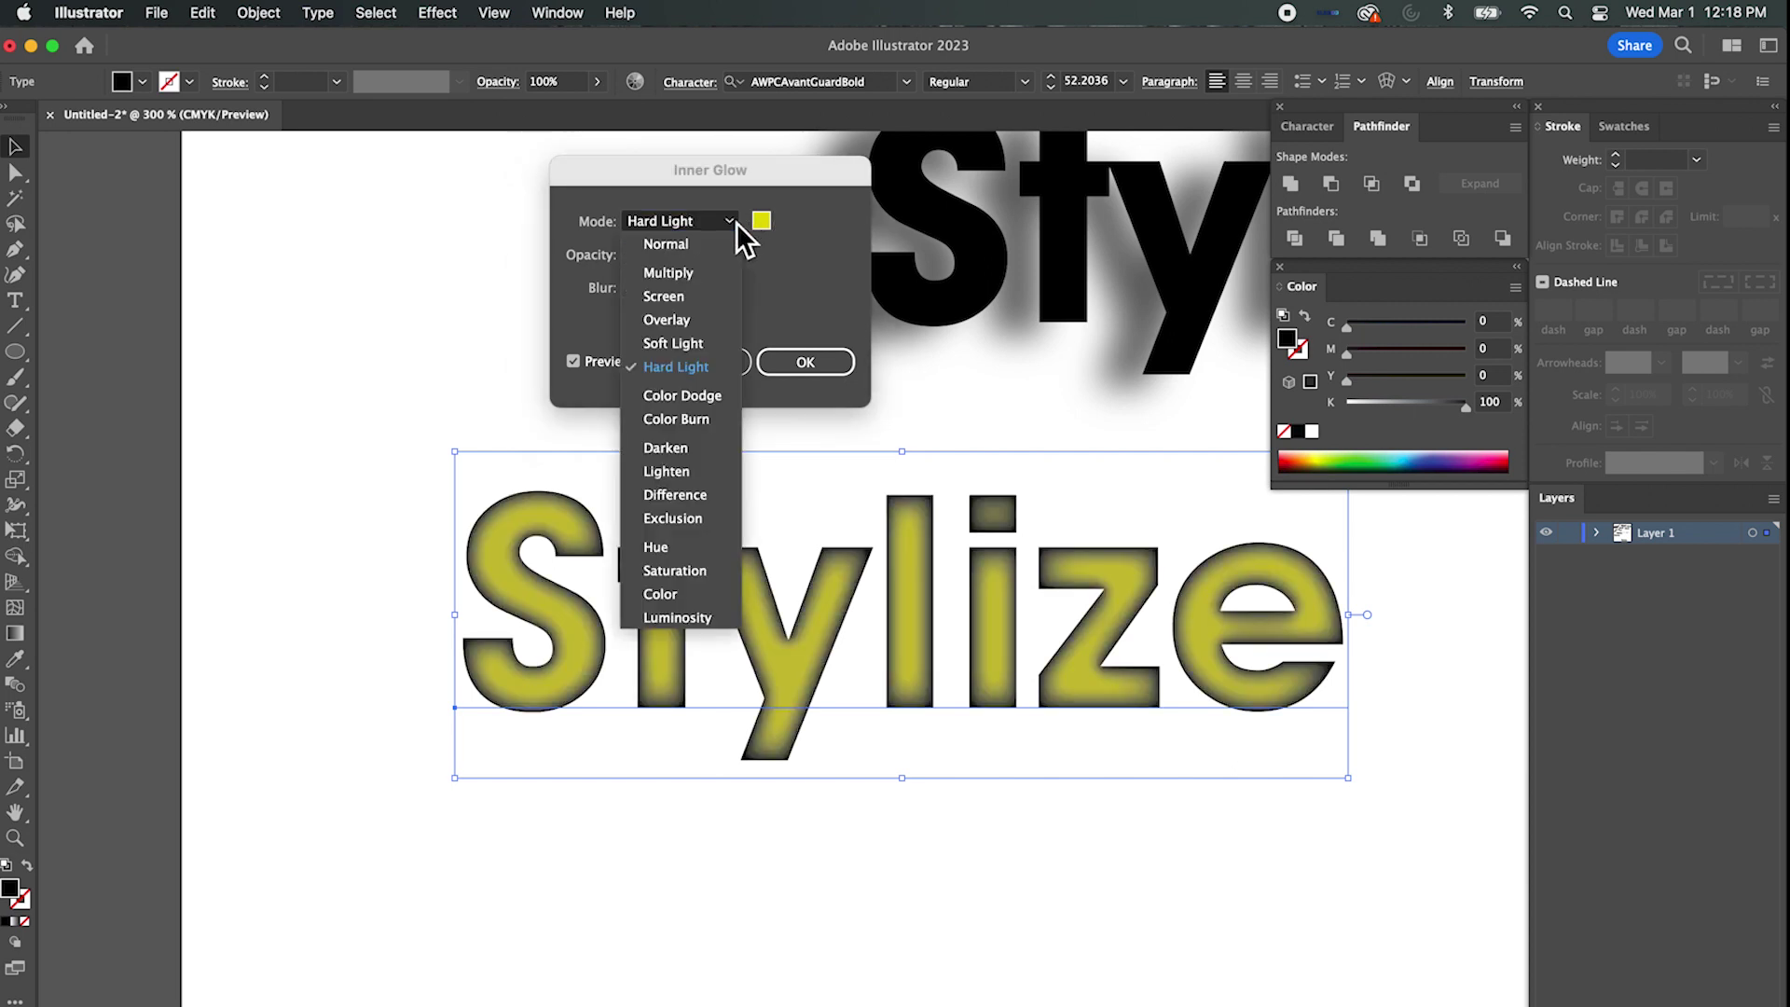
left_click(678, 395)
left_click(735, 220)
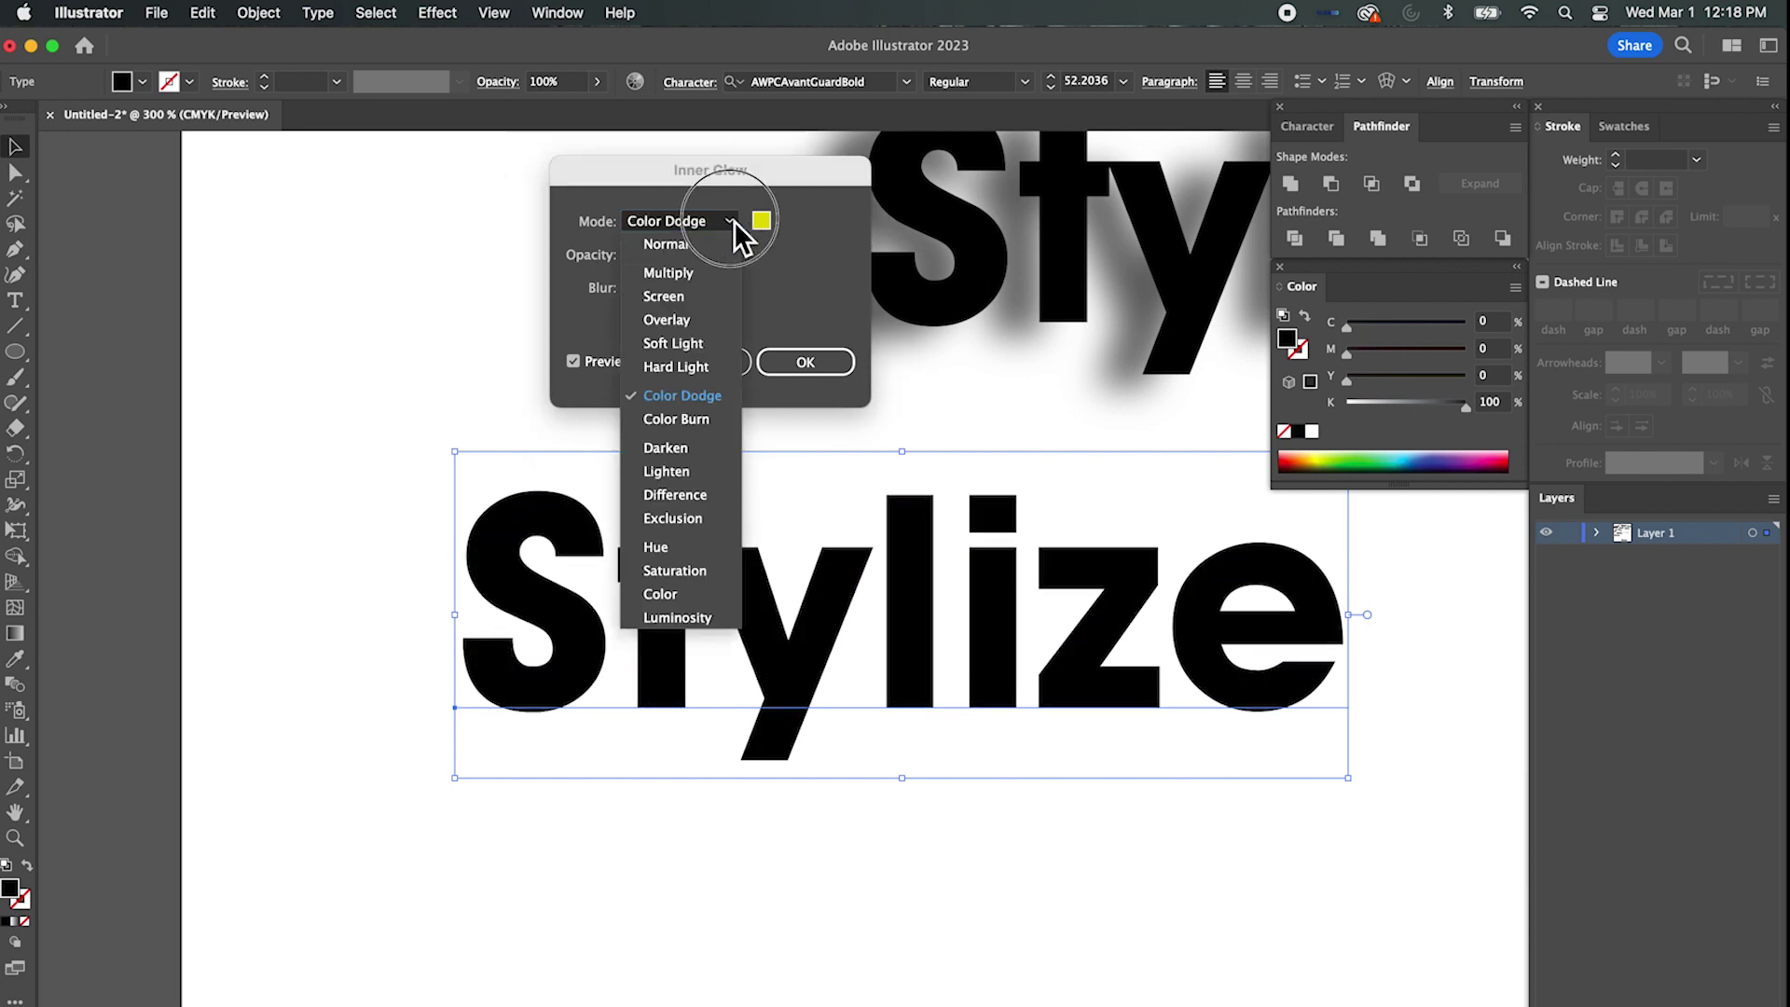
left_click(677, 424)
left_click(737, 220)
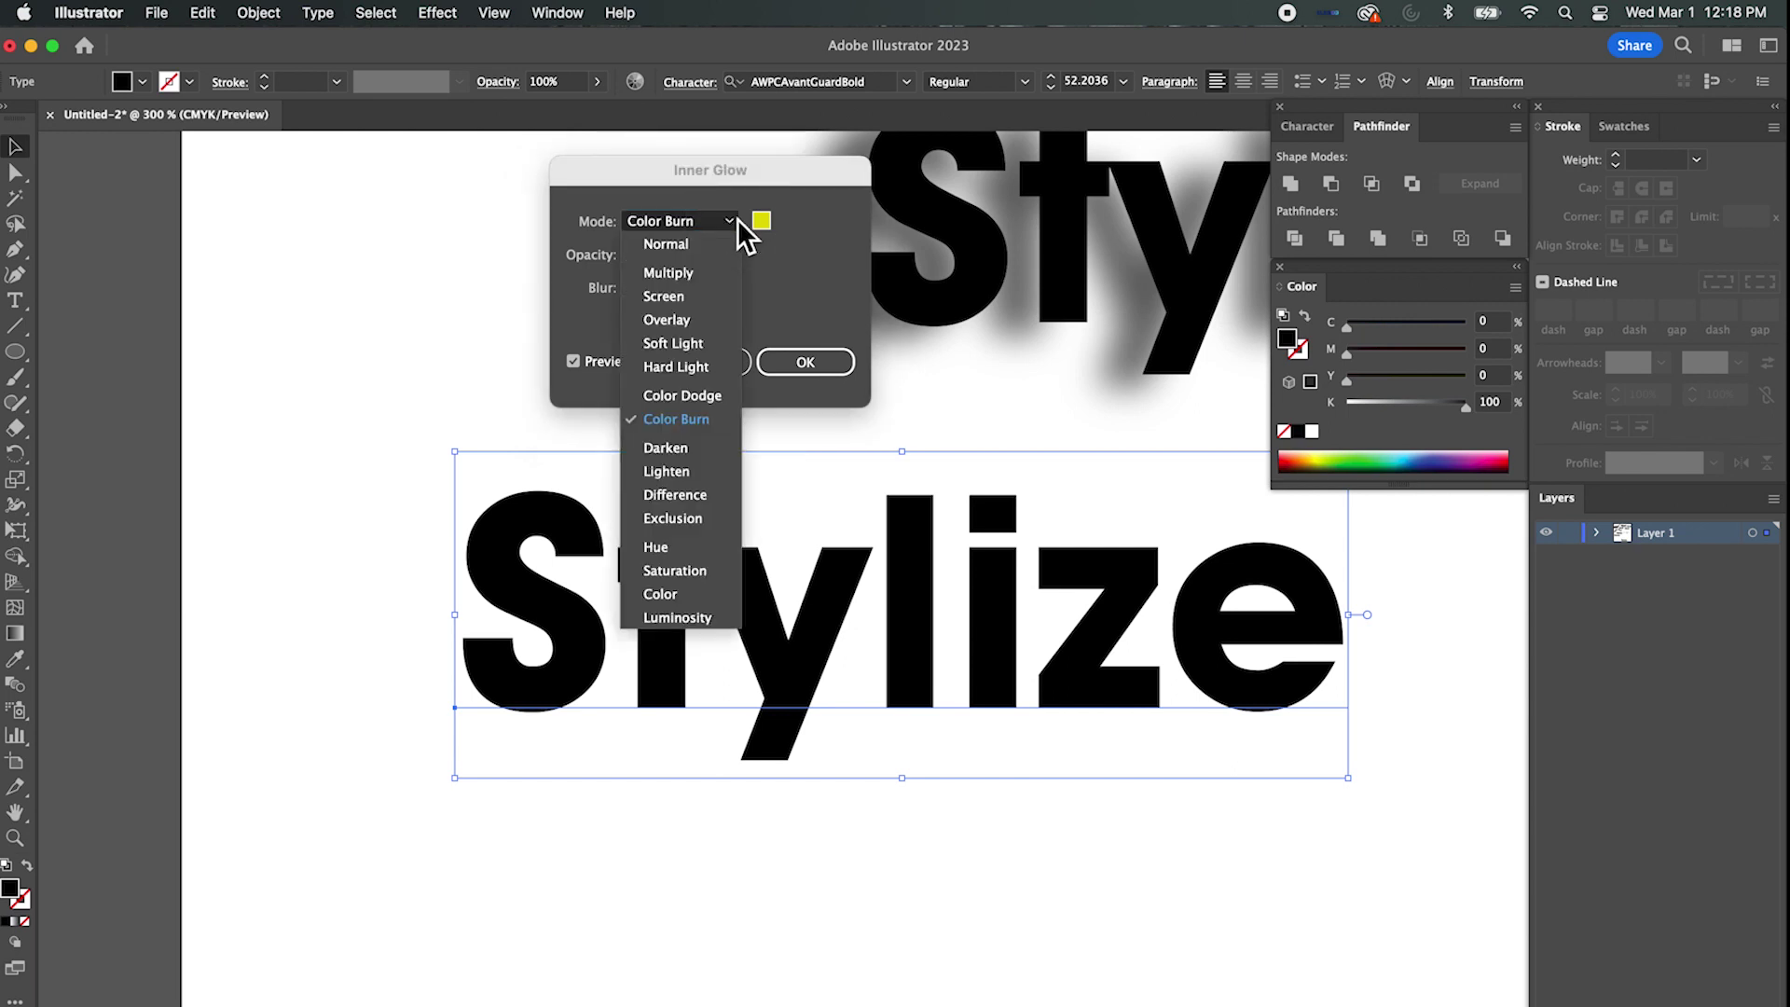
left_click(675, 450)
left_click(738, 226)
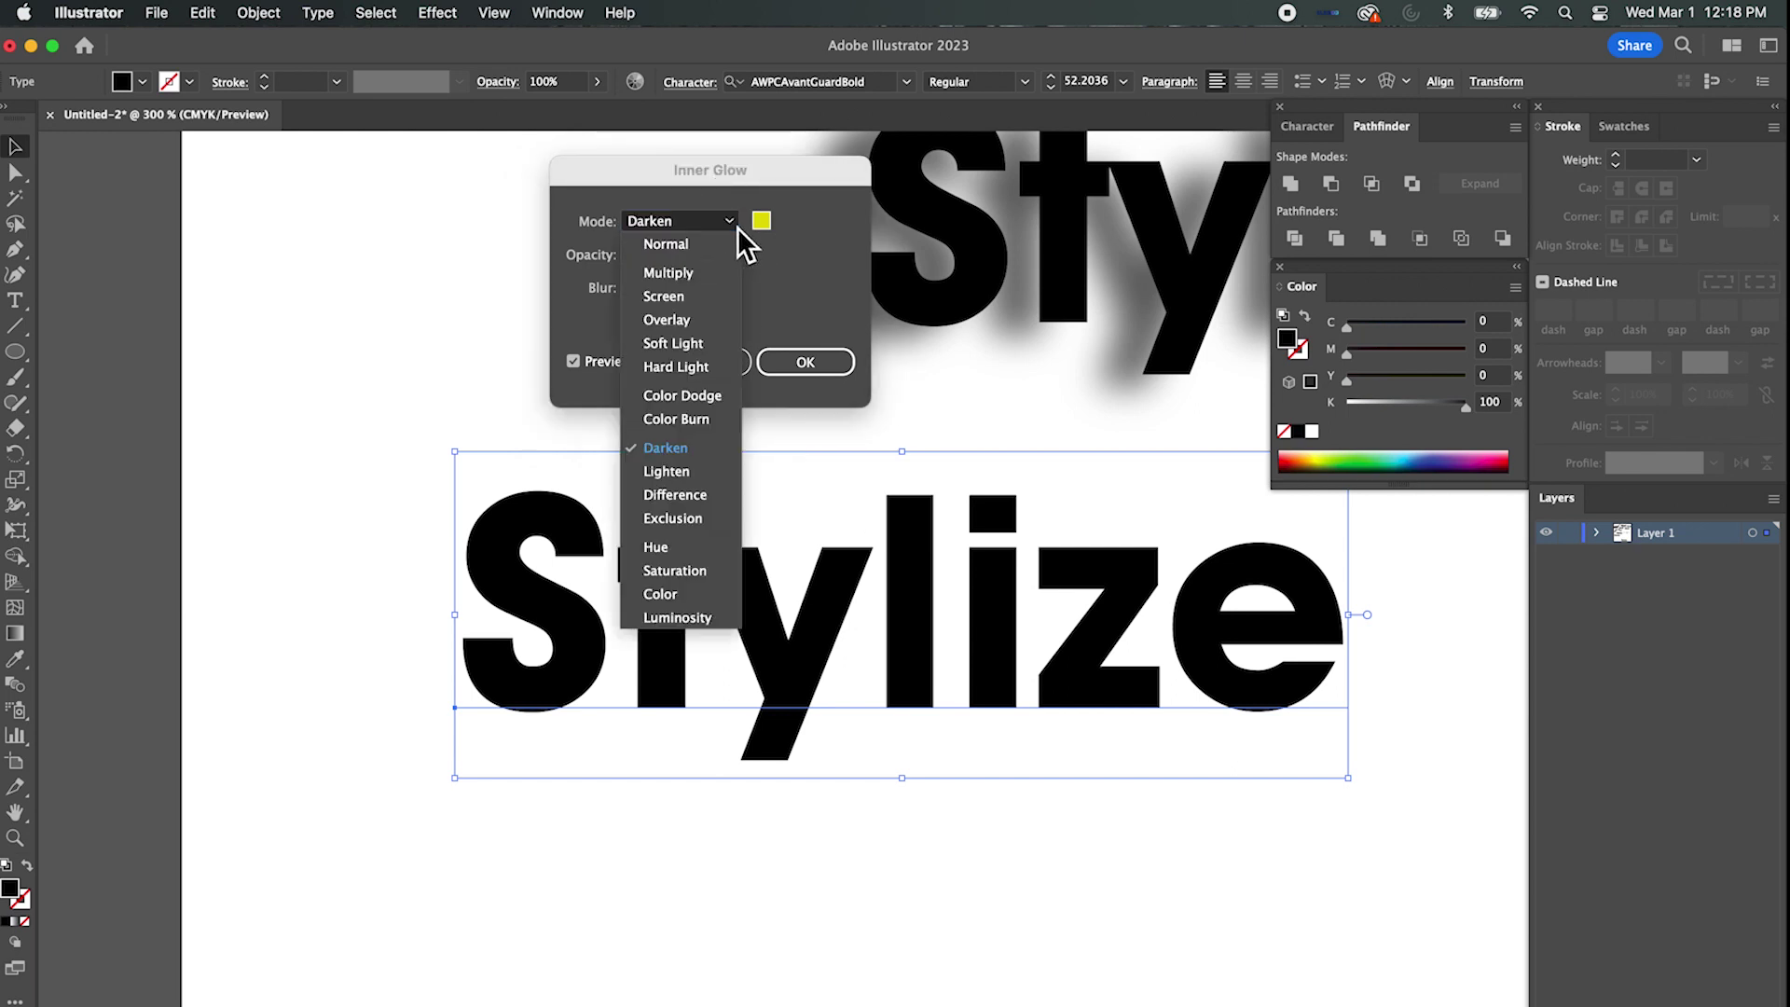
left_click(681, 474)
left_click(736, 222)
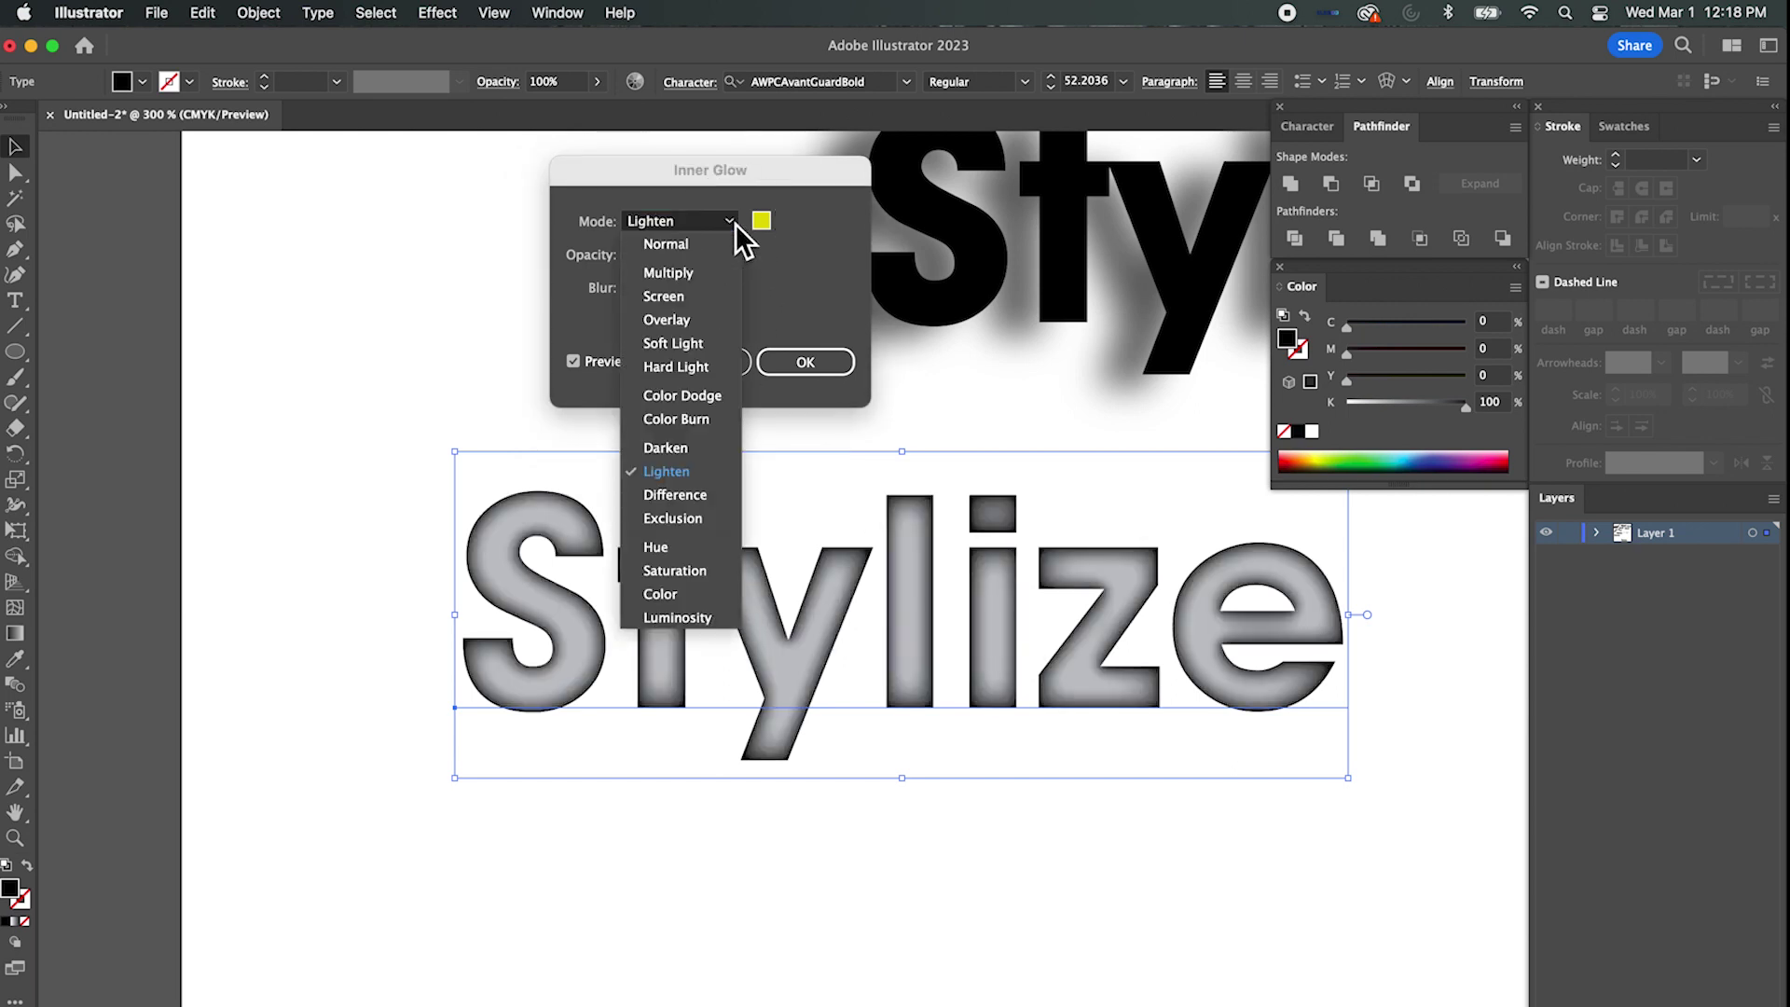
left_click(701, 494)
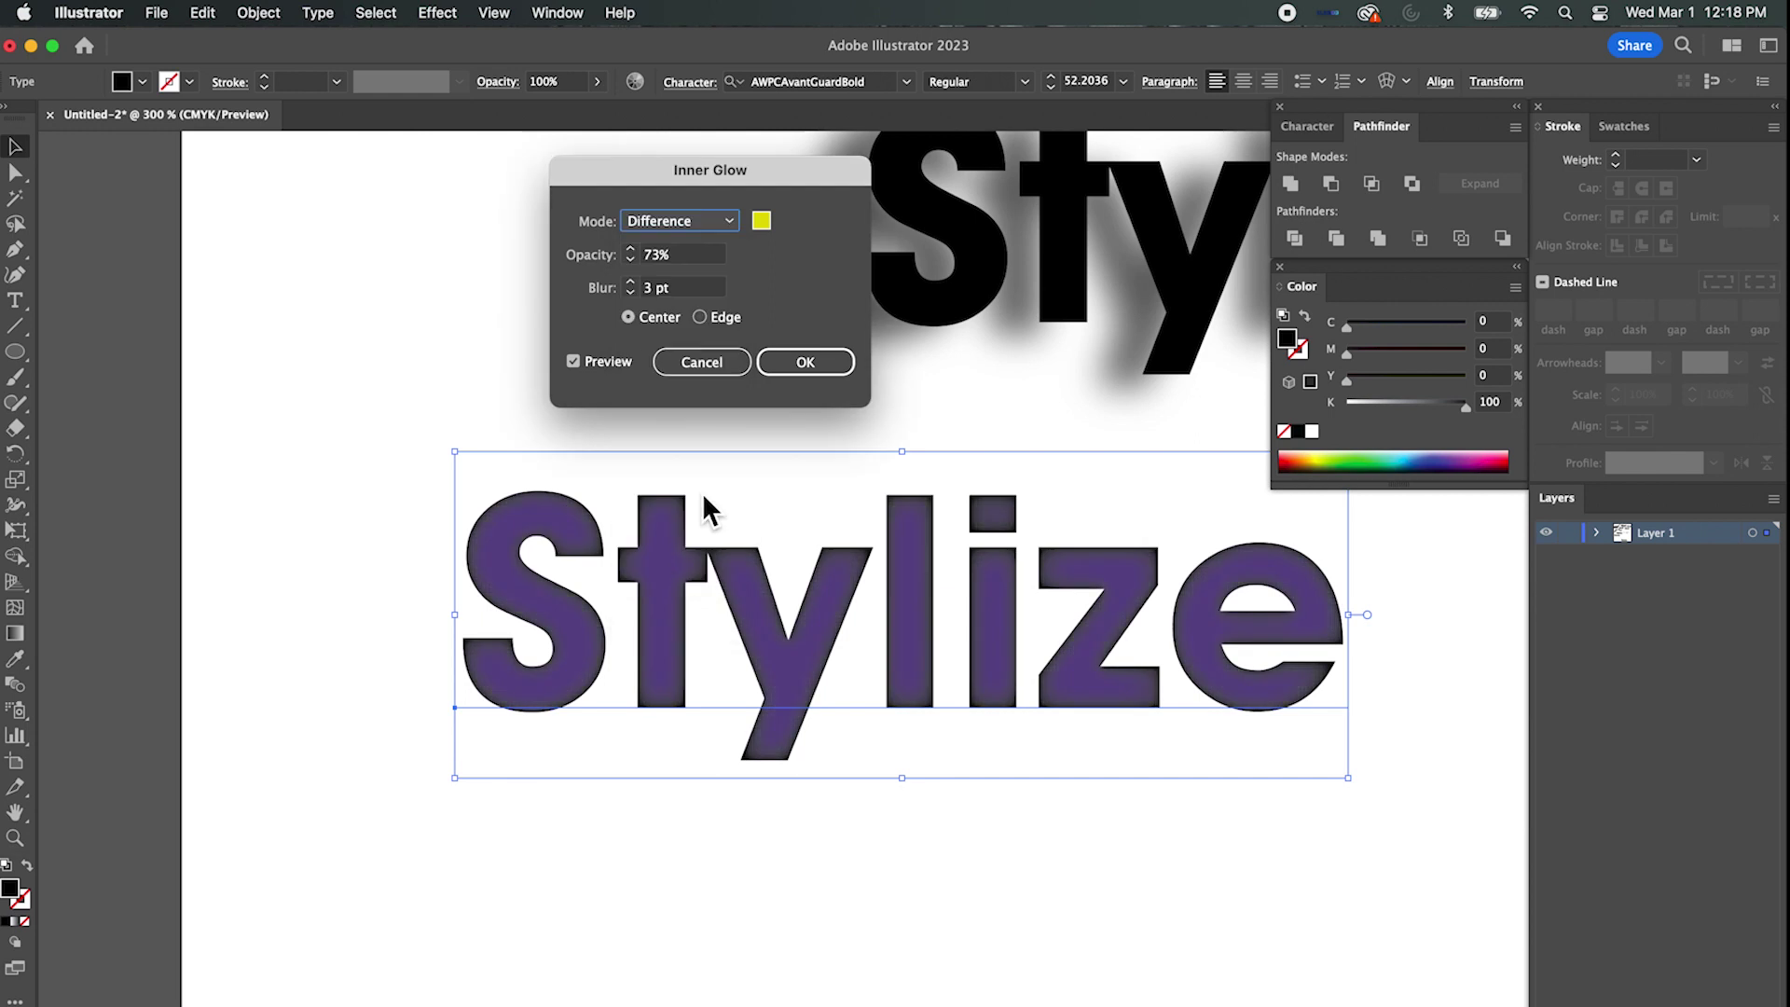
left_click(729, 221)
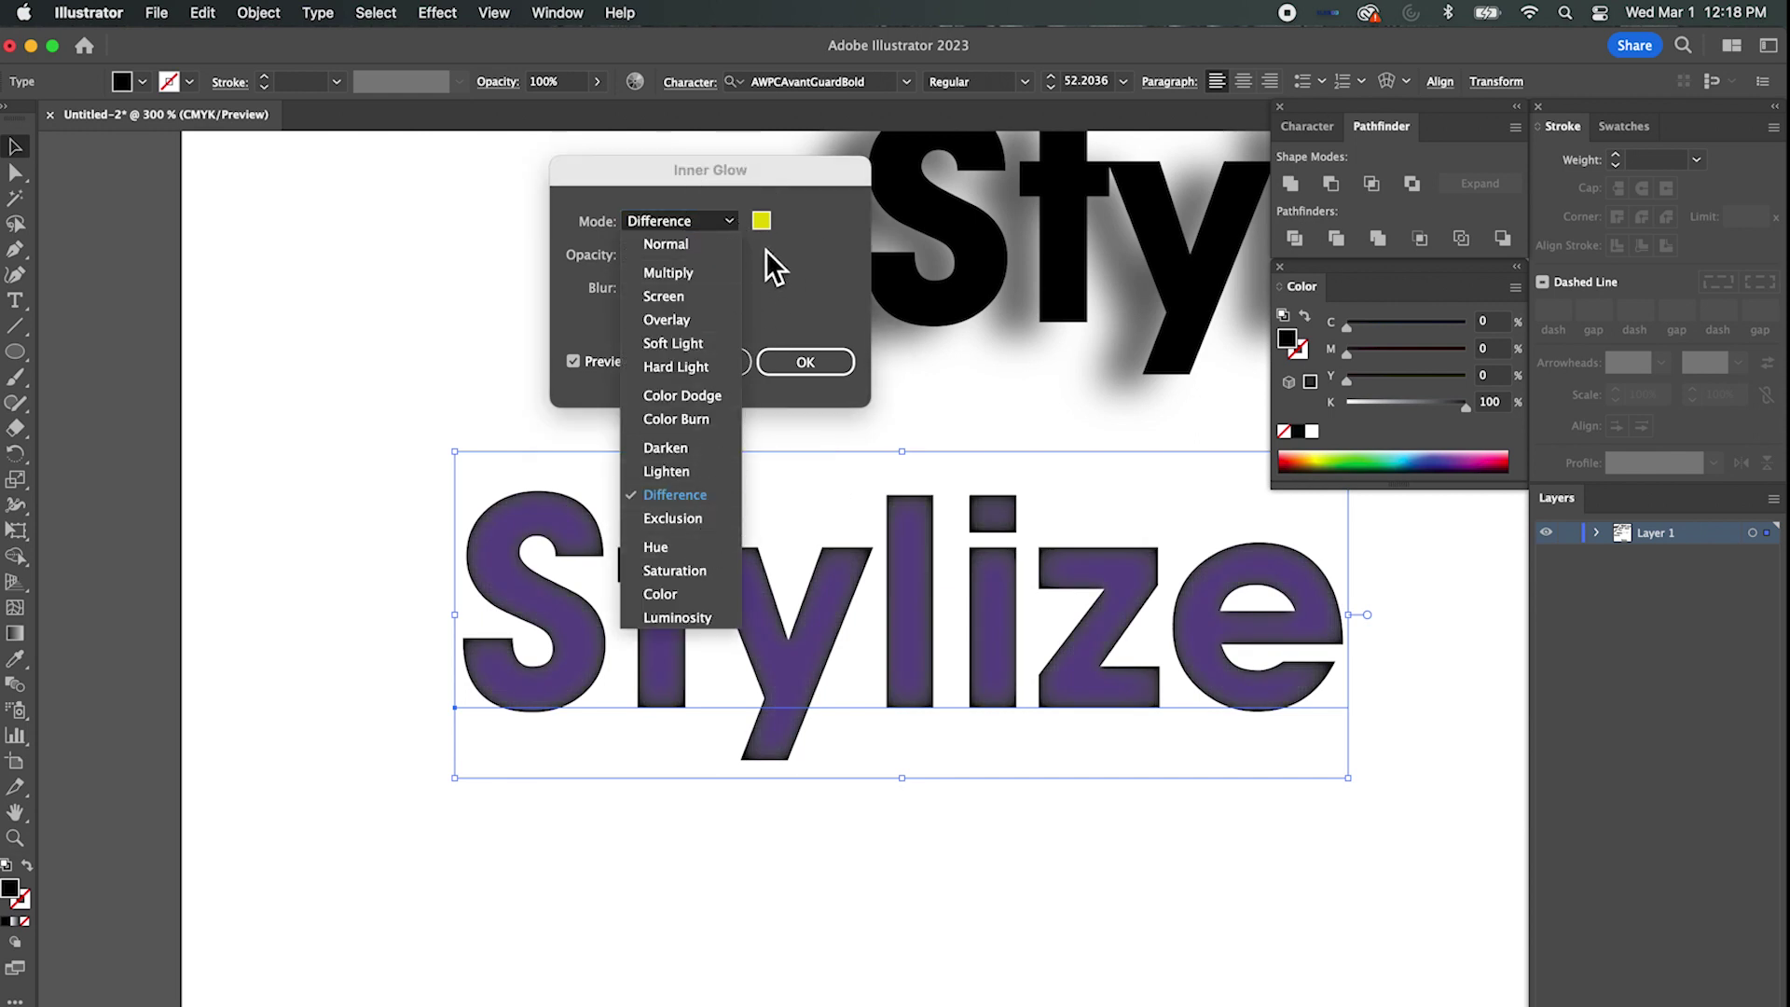
left_click(690, 518)
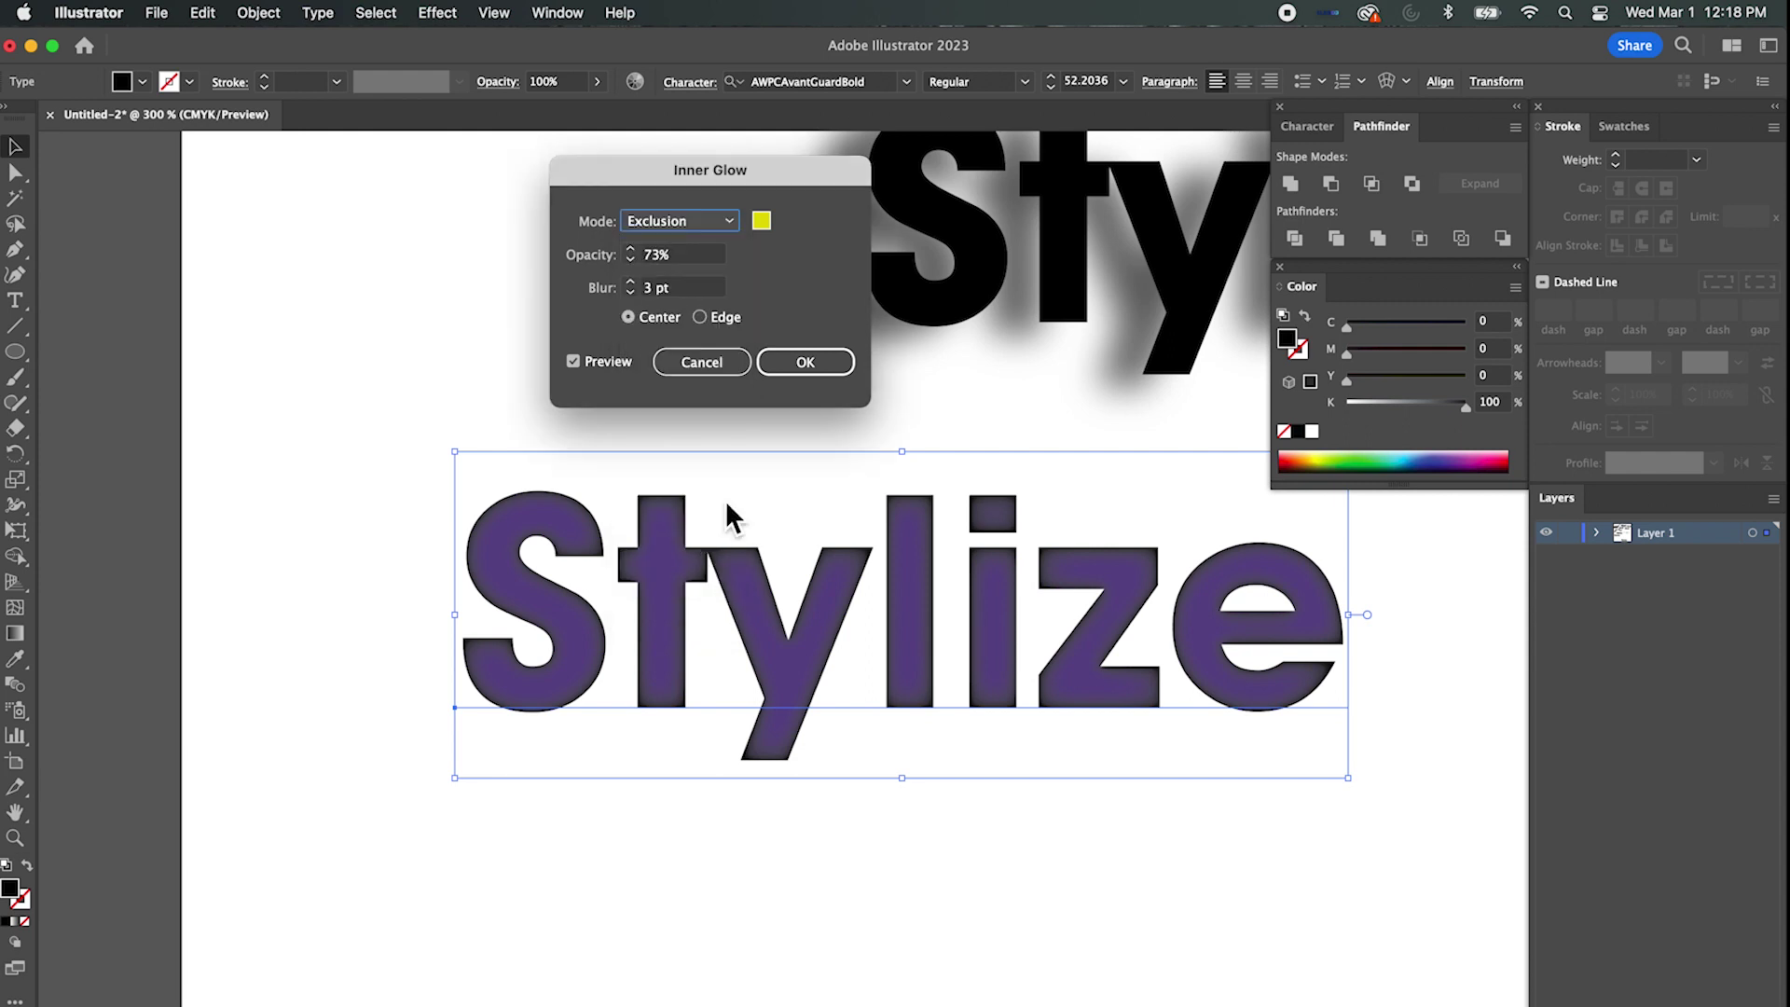
left_click(729, 224)
left_click(716, 240)
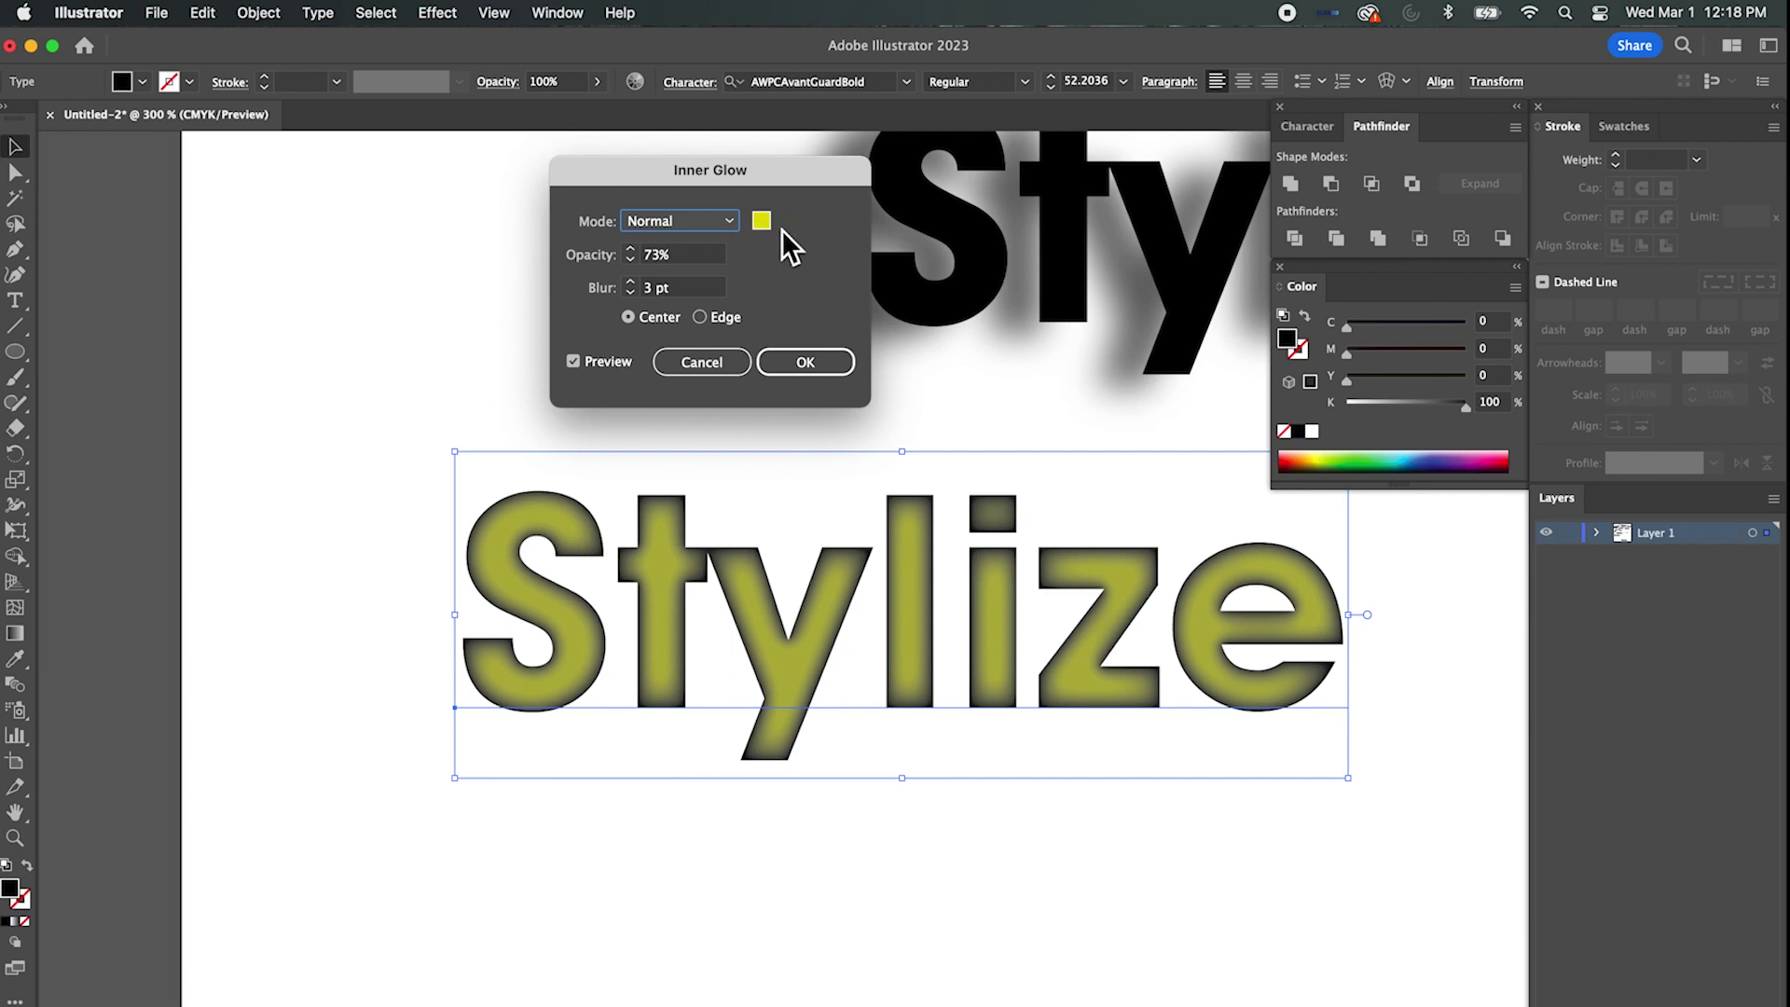
Apply the yellow inner glow and reposition the glowing text below the drop-shadow "Stylize".
left_click(807, 363)
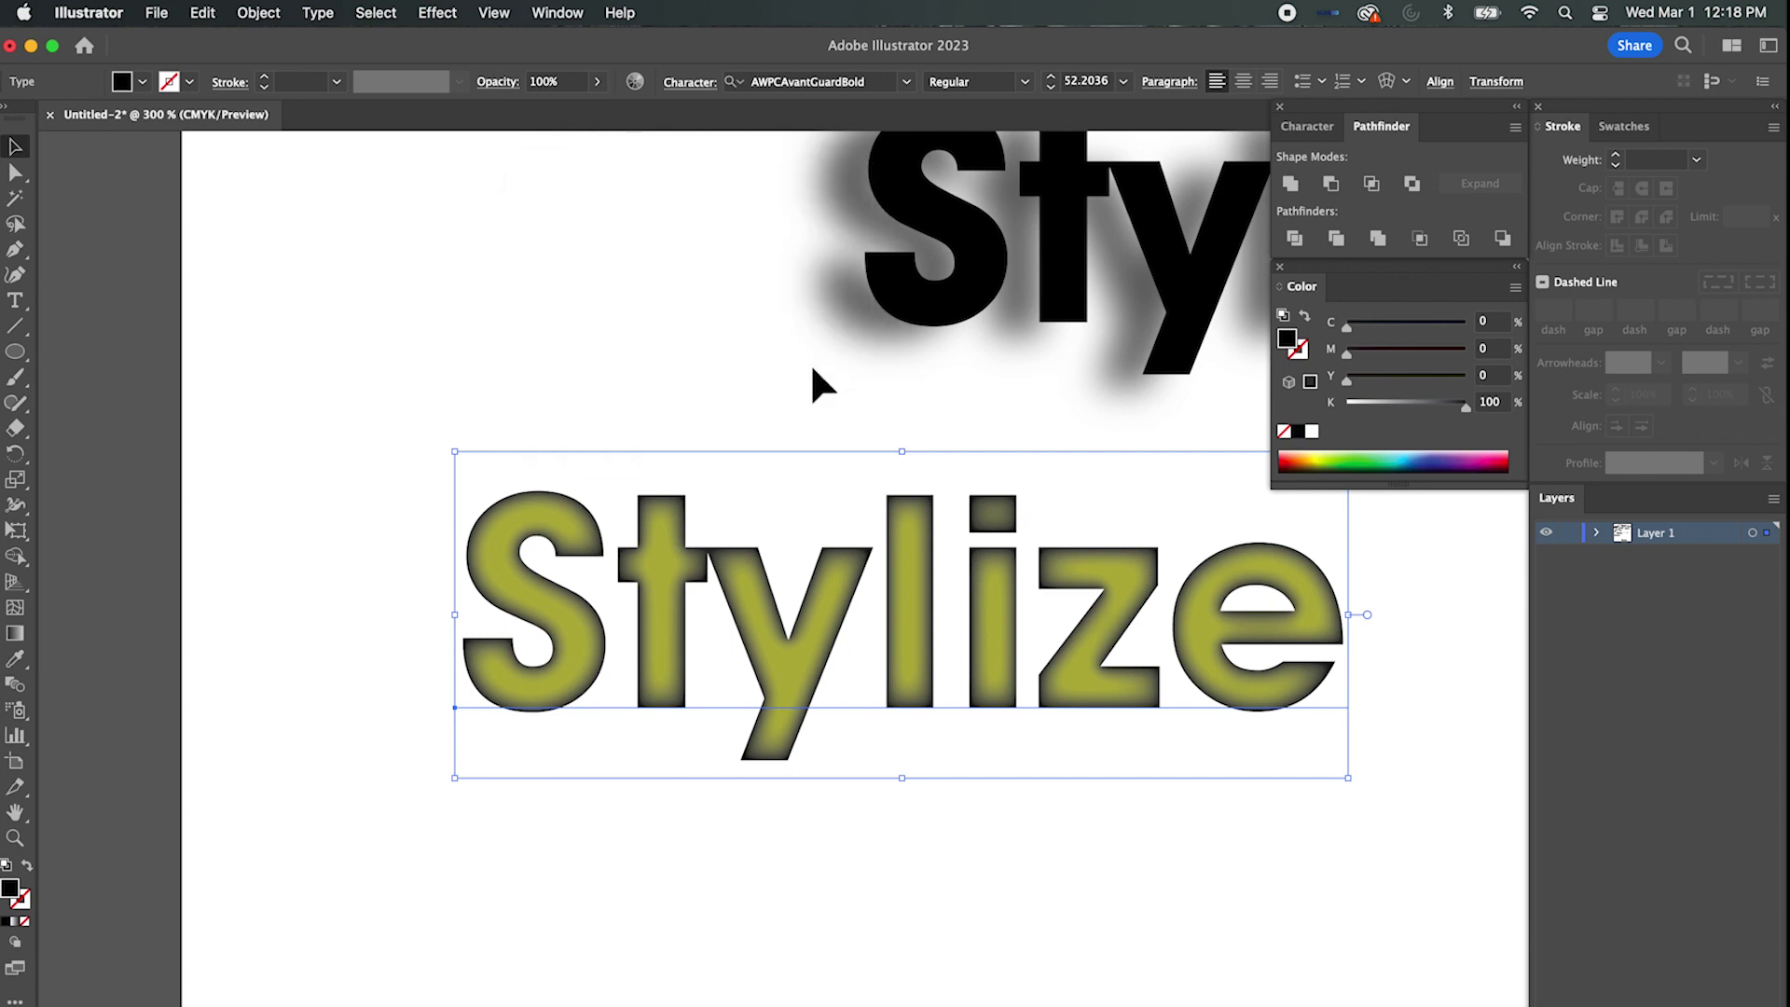
key("super+minus")
key("super+minus")
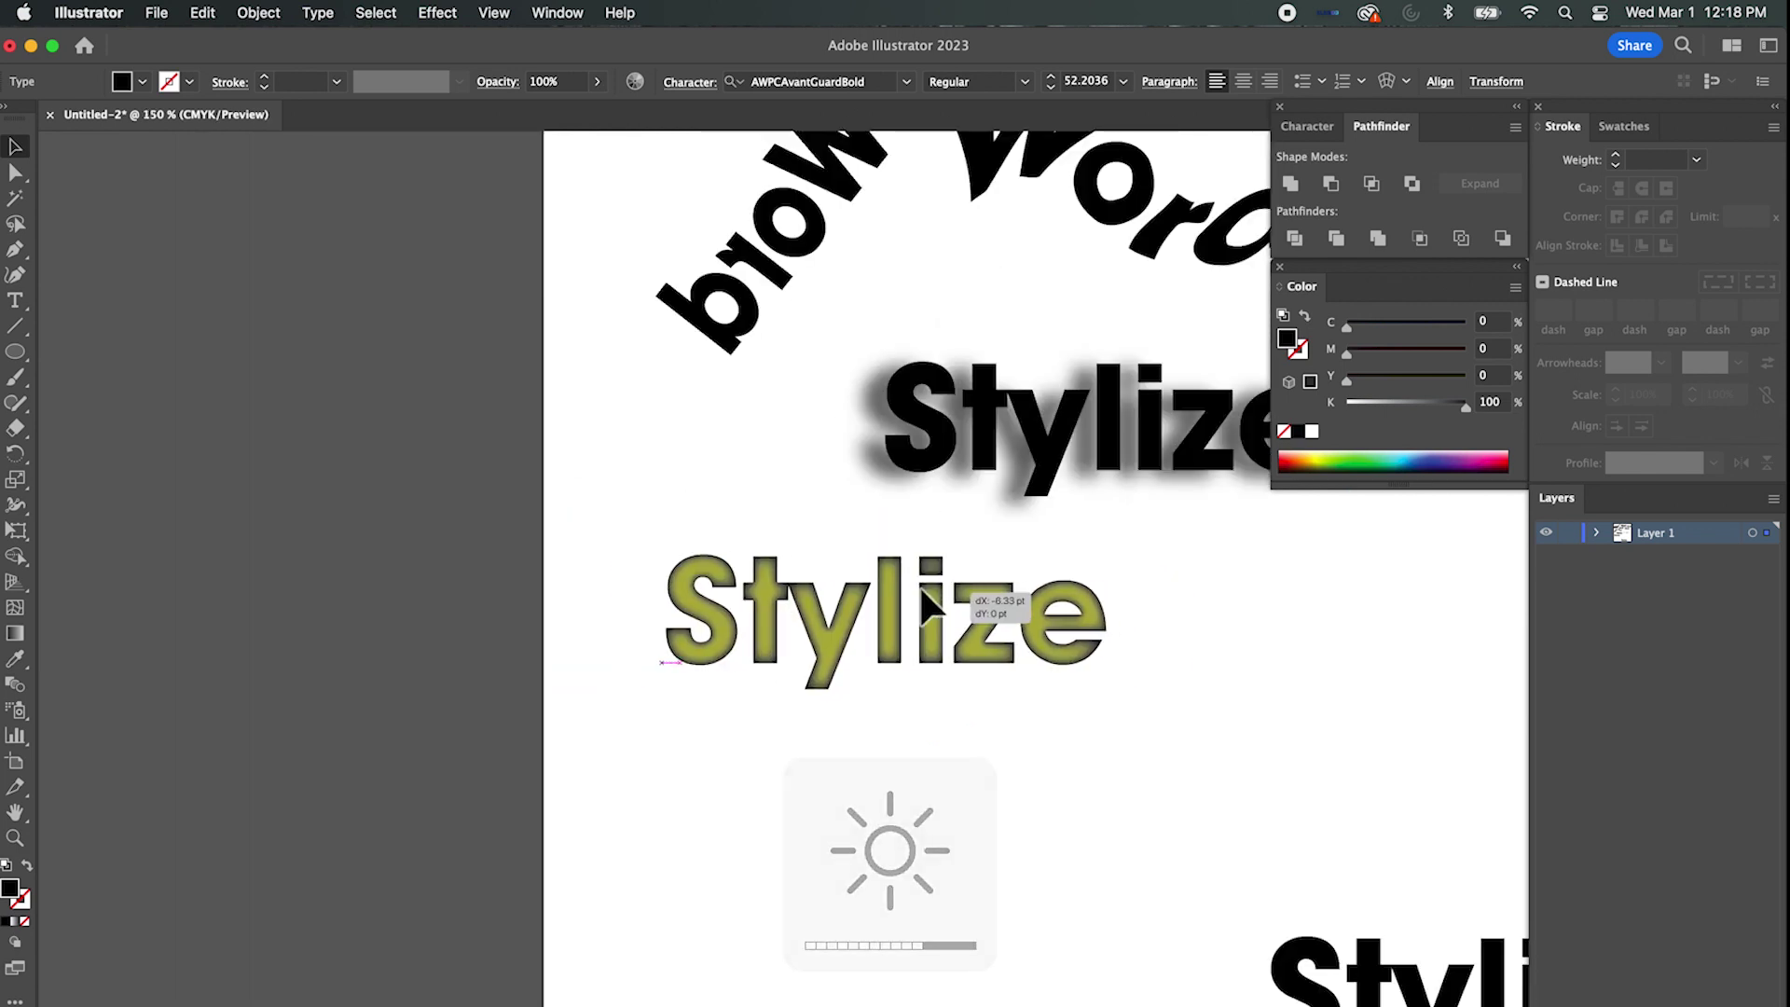
scroll(971, 627, "right", 5)
left_click_drag(964, 625, 839, 540)
Place a plain black "Stylize" copy beside the yellow text, keeping another copy below, and select the one beside it.
left_click_drag(1158, 889, 1058, 495)
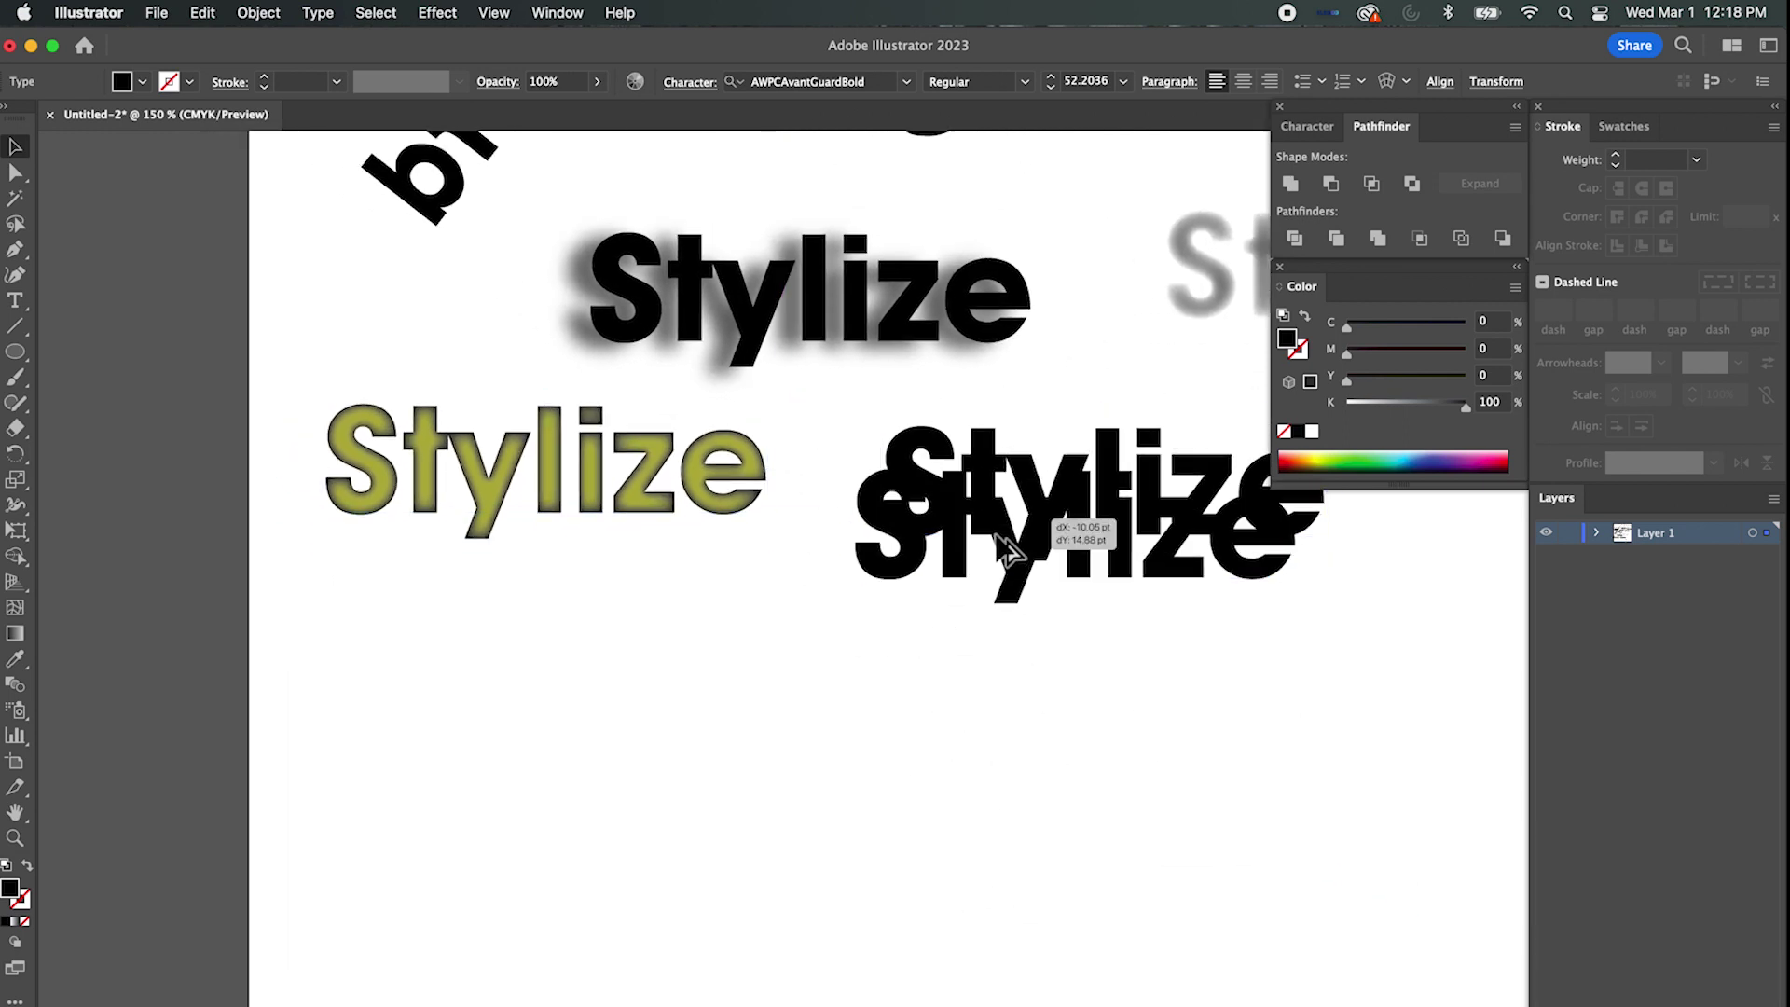
key("super+v")
left_click(932, 522)
scroll(1062, 333, "right", 5)
scroll(859, 388, "up", 3)
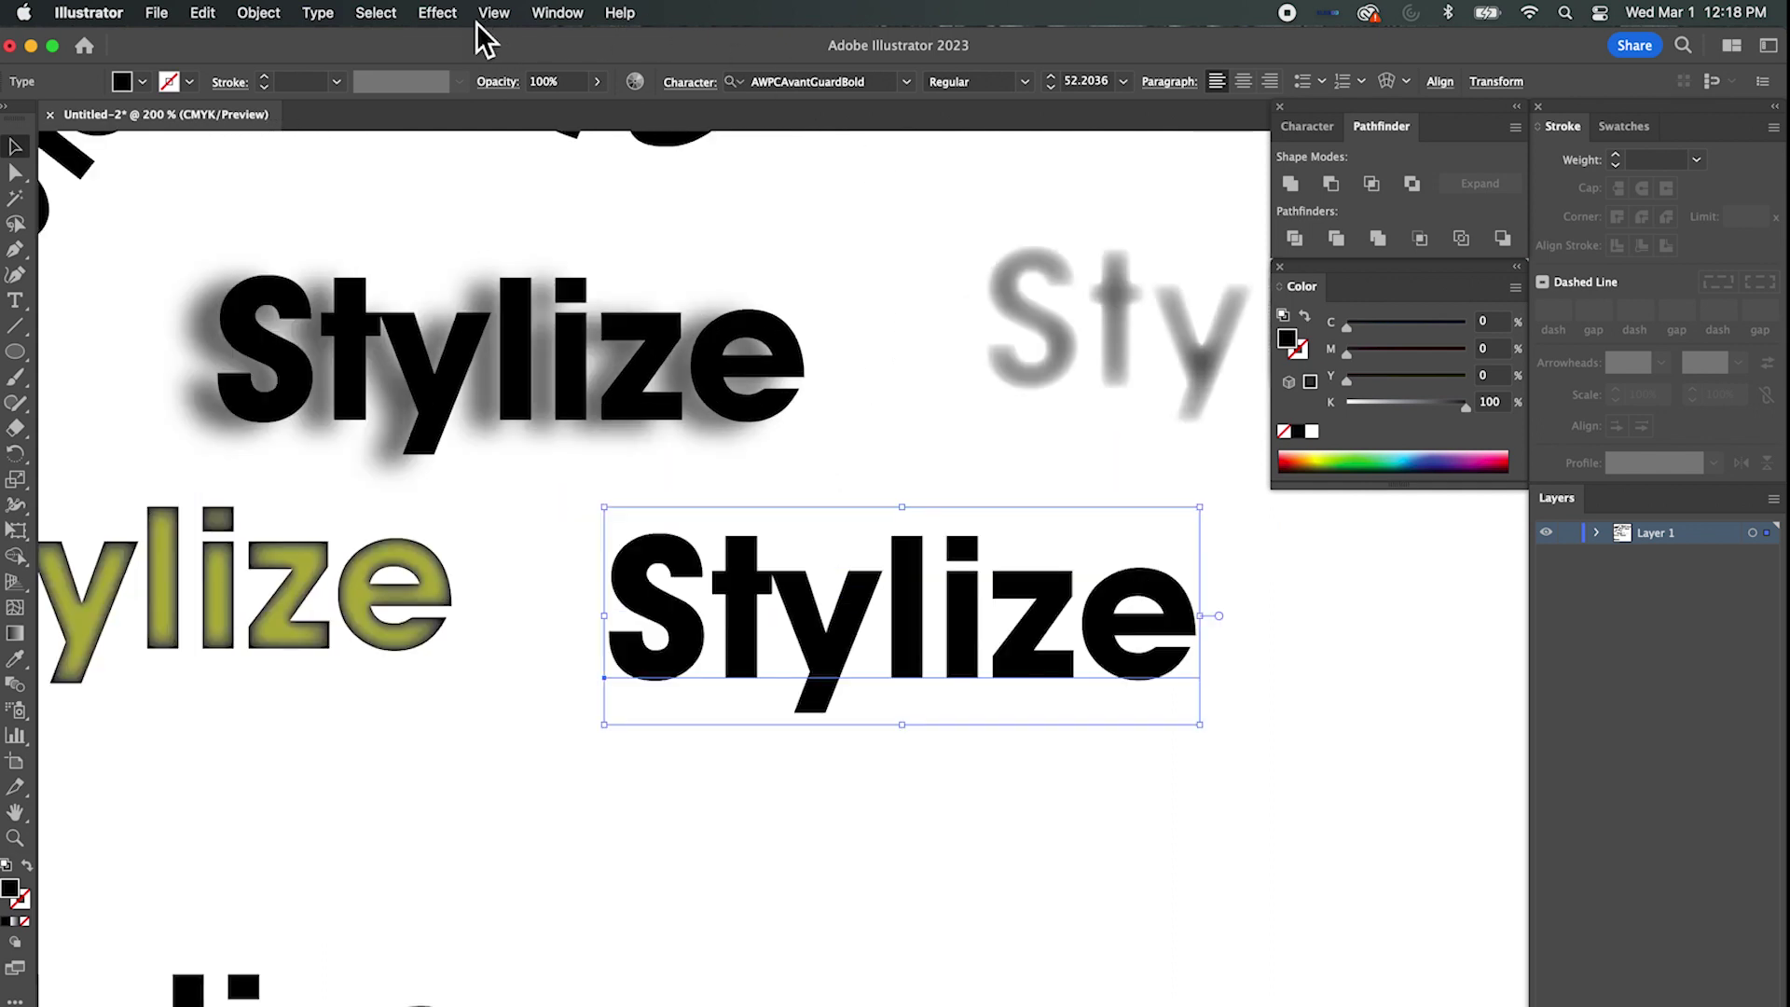
Add an Outer Glow to the selected plain "Stylize" copy, review its blending modes and keep Screen.
left_click(457, 17)
mouse_move(534, 321)
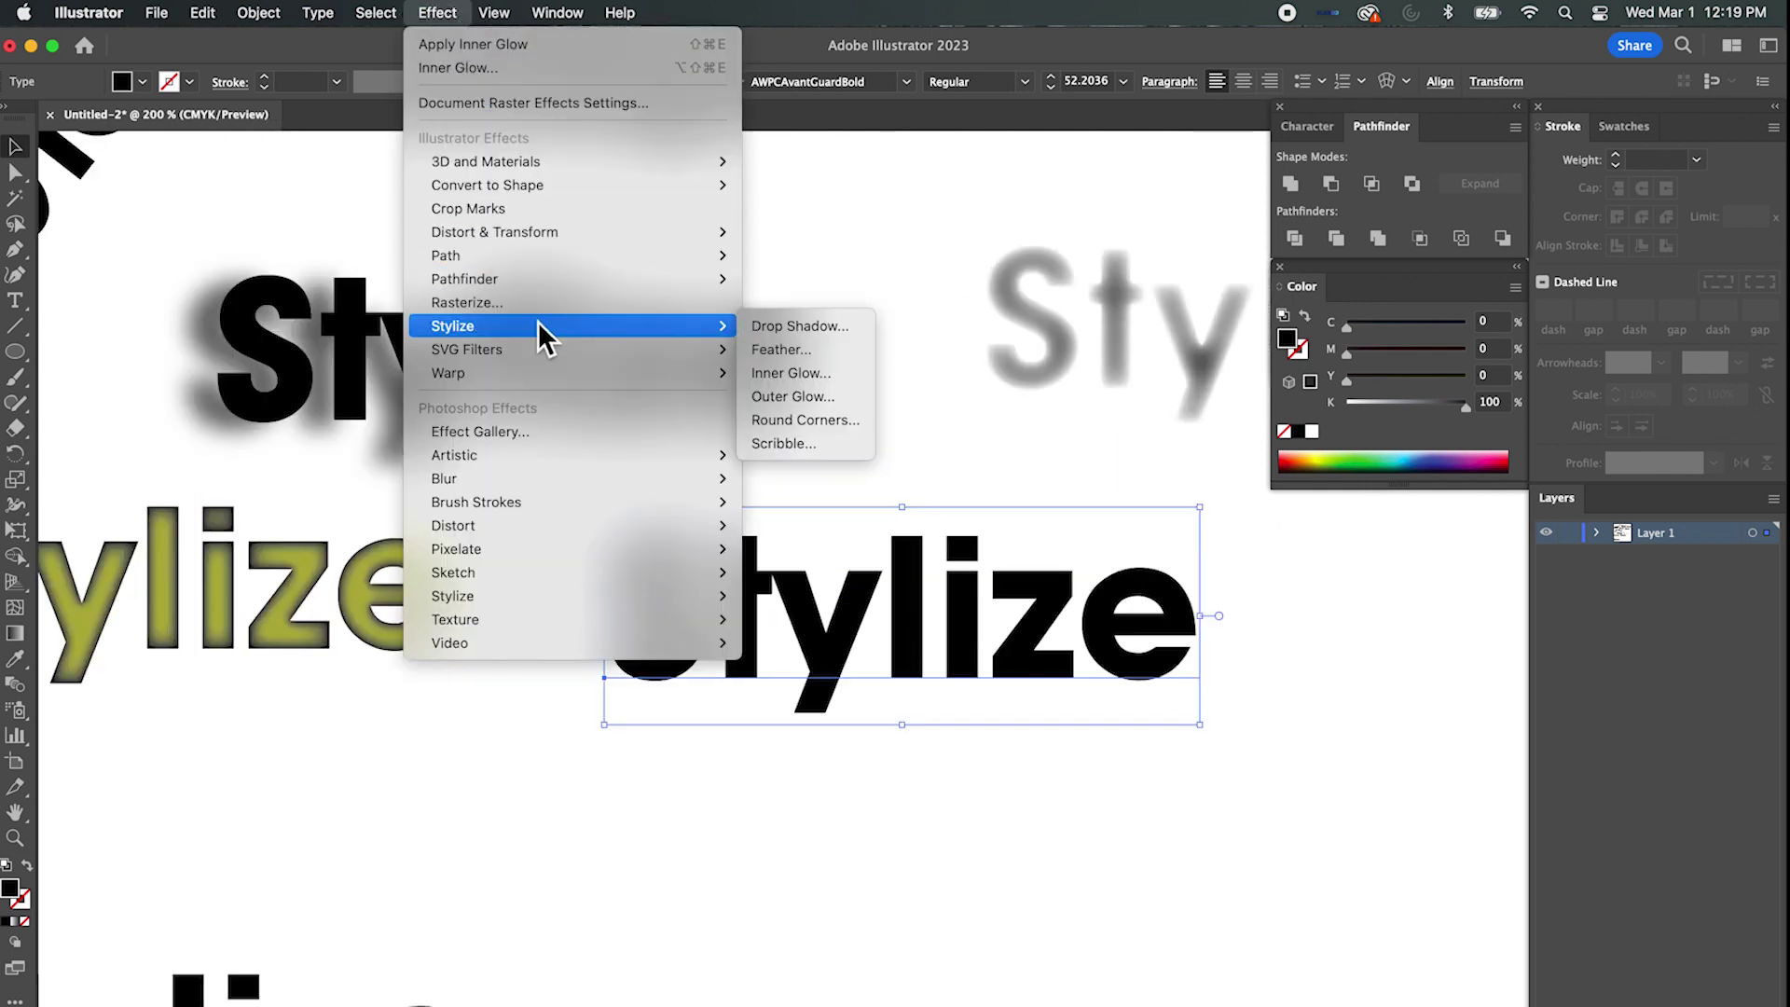
left_click(816, 395)
left_click(826, 181)
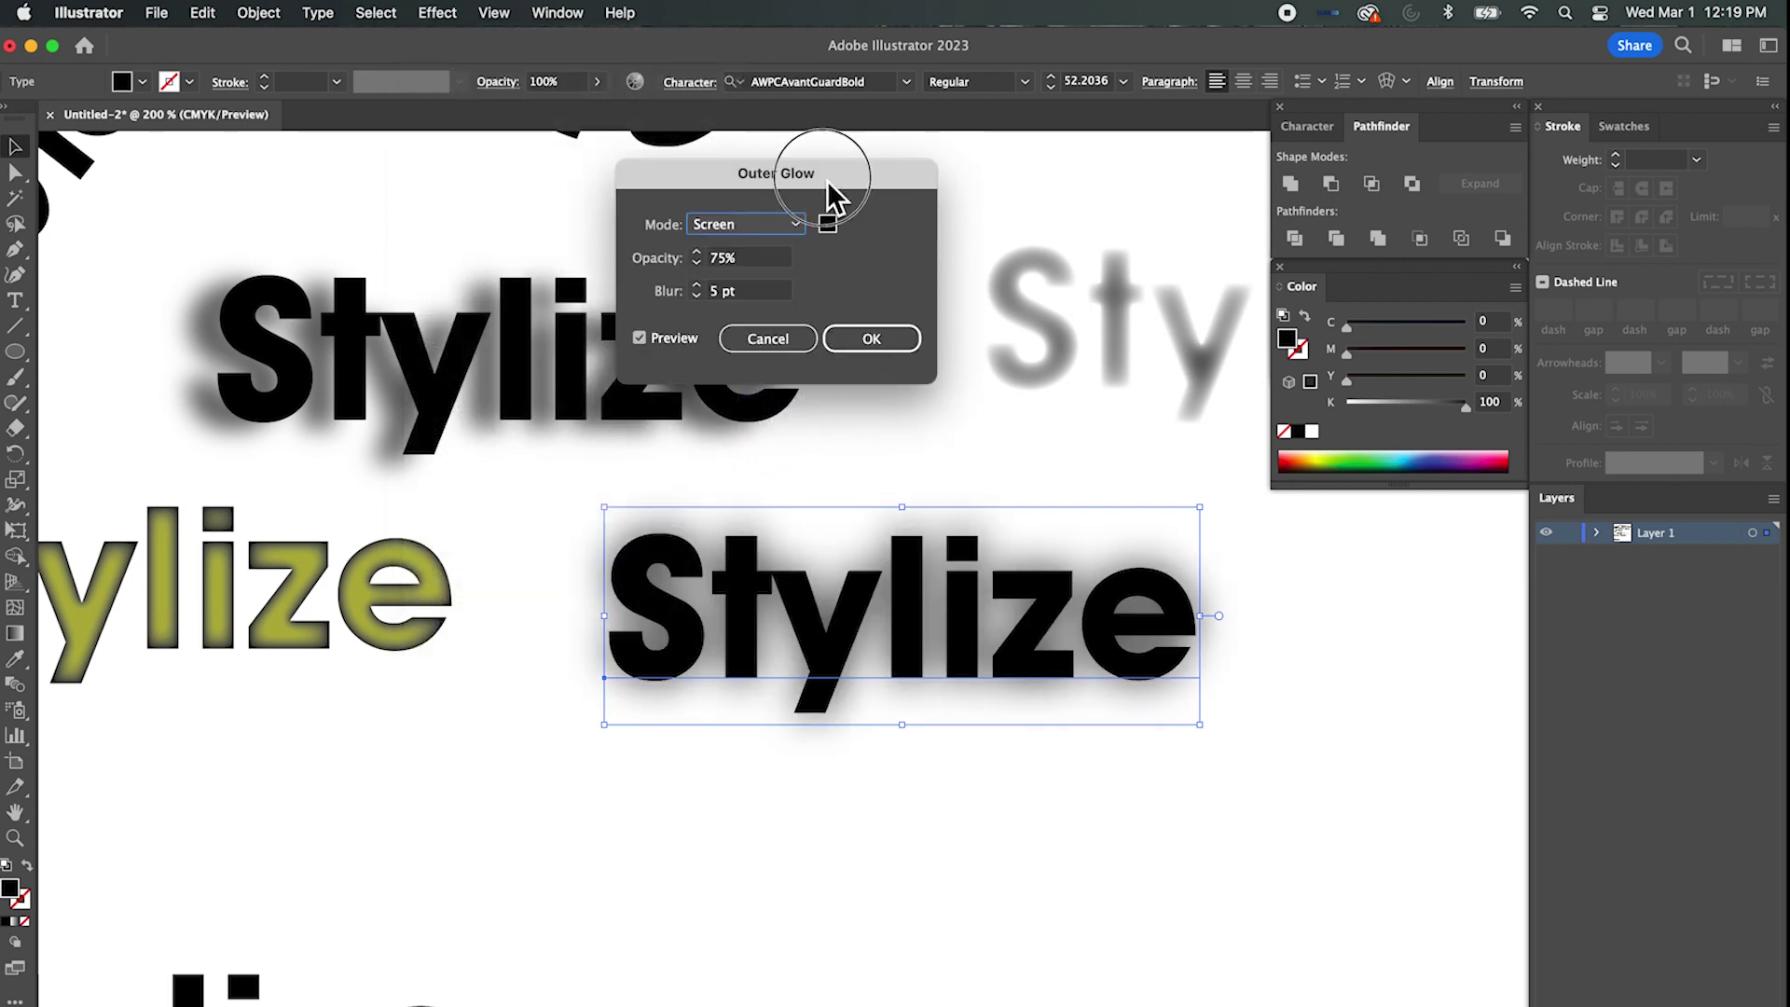
left_click_drag(825, 180, 1037, 158)
left_click(1003, 202)
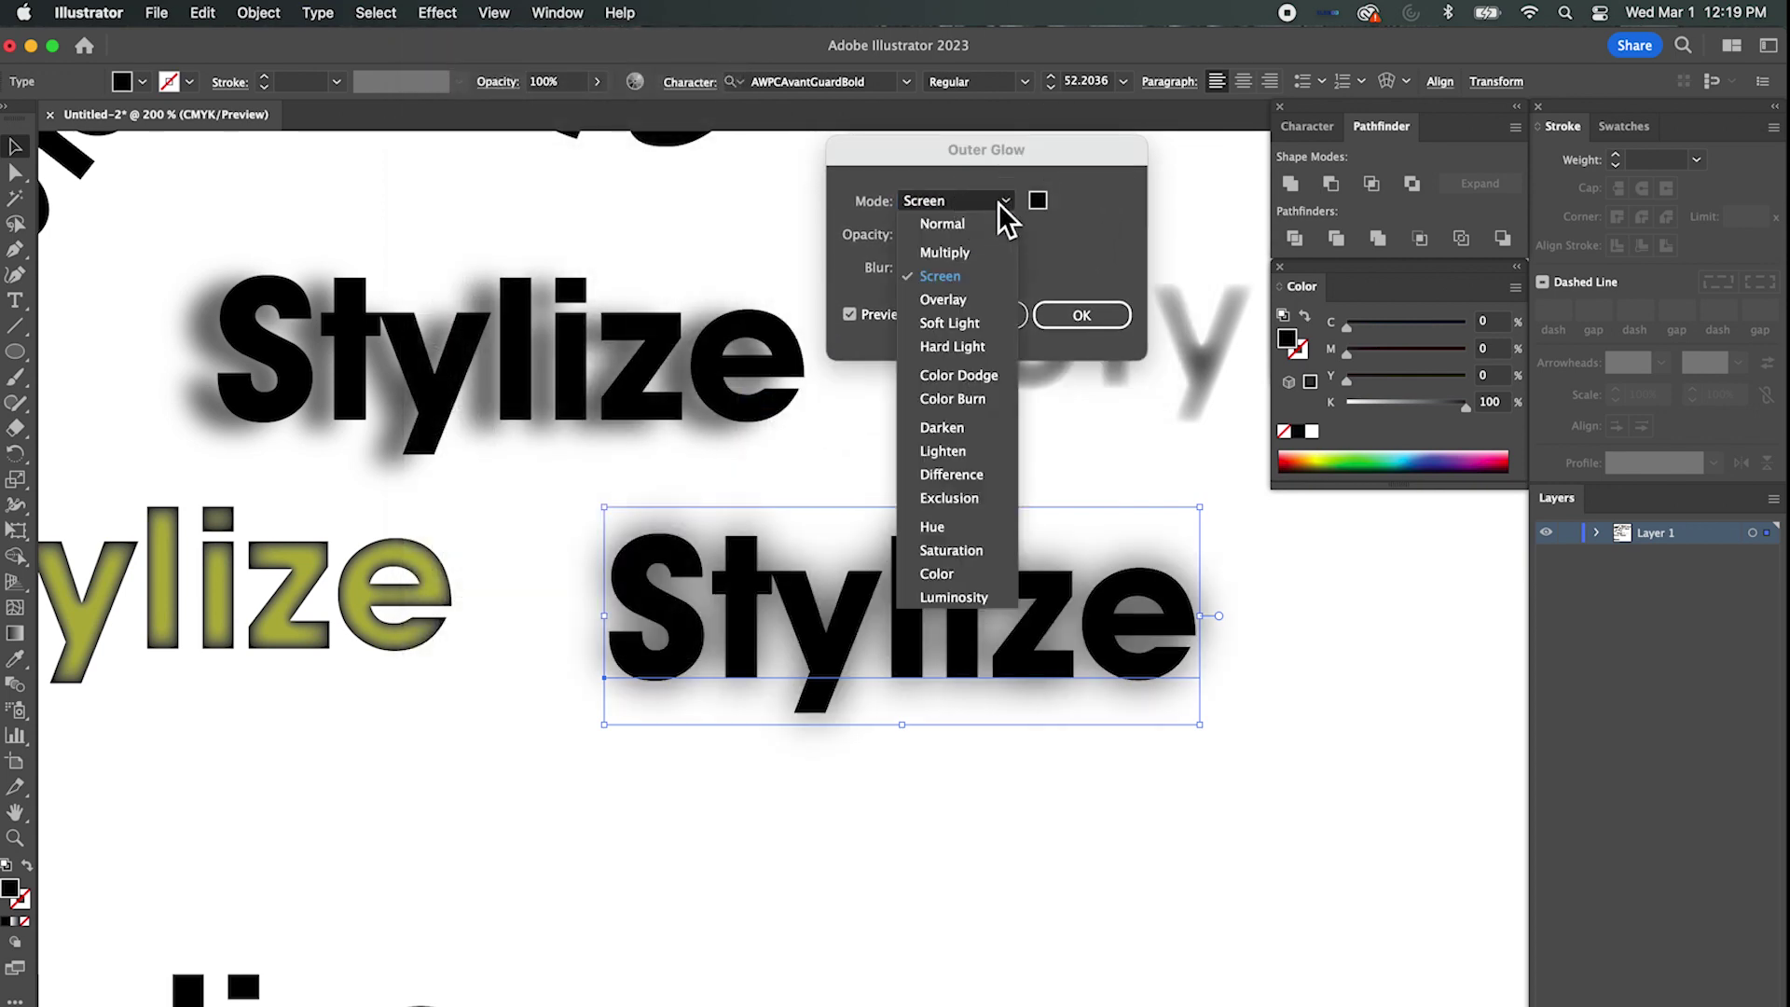
left_click(974, 192)
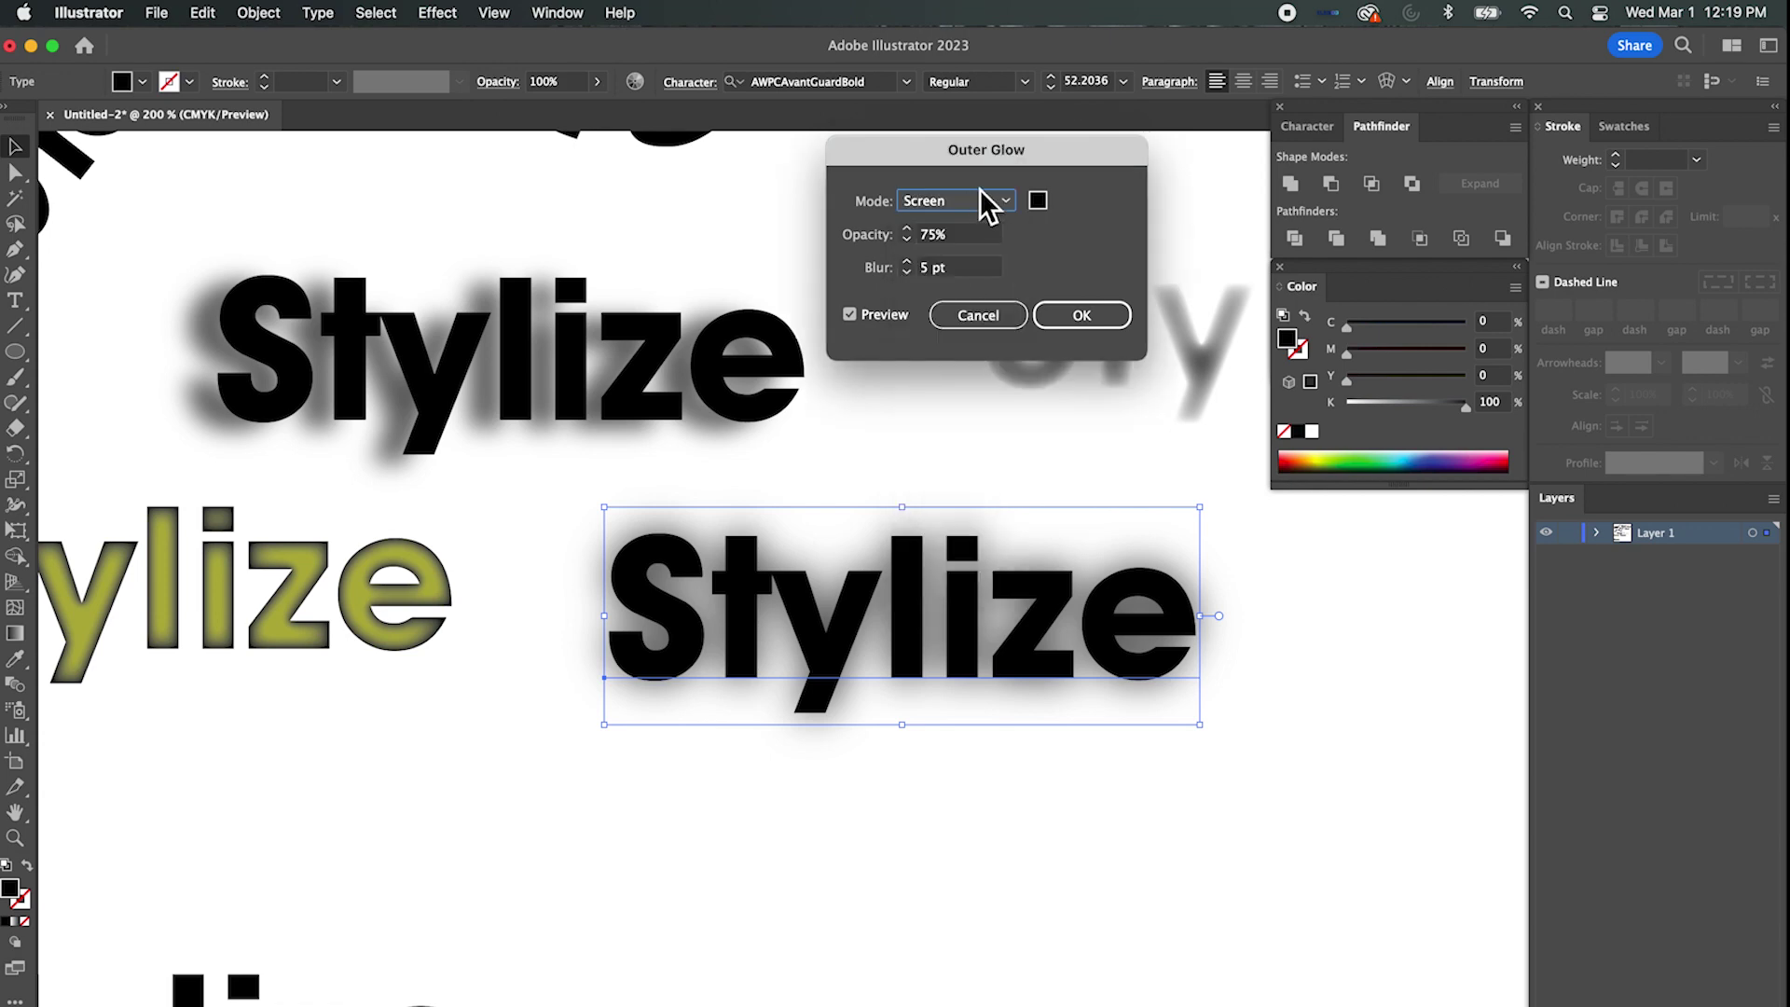
Set the outer glow's opacity to 78% and its blur to 8 pt.
left_click(908, 229)
left_click(908, 230)
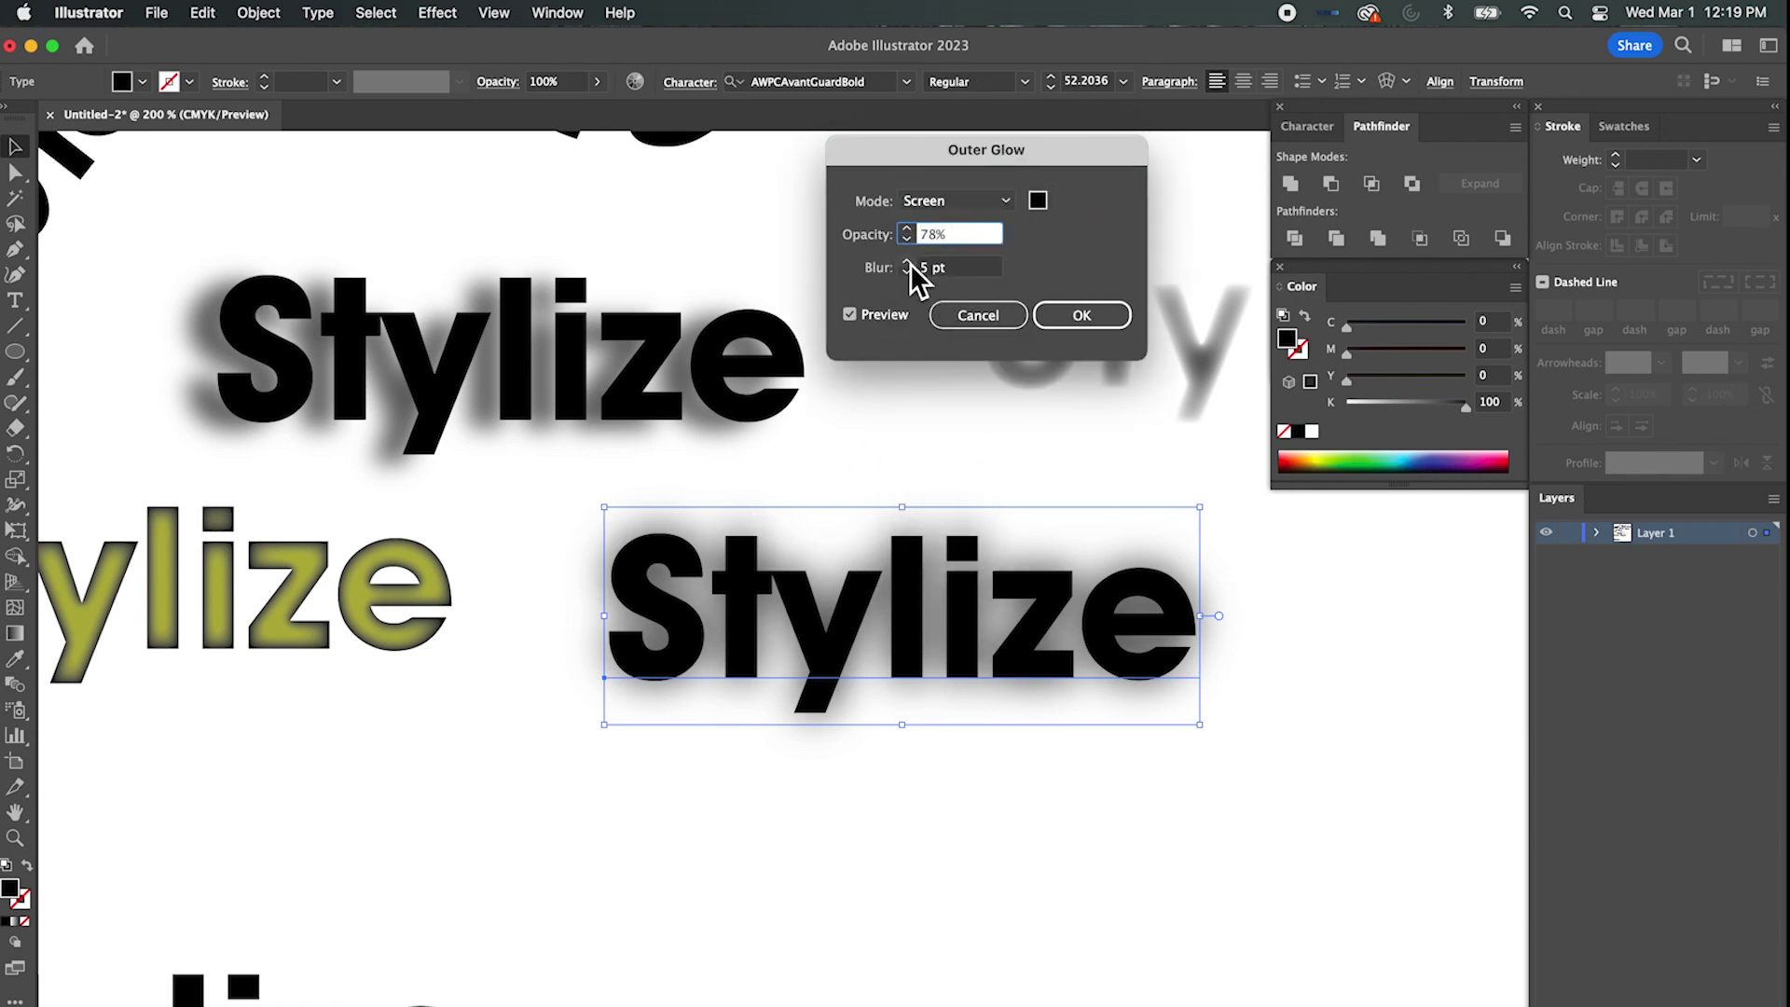
left_click(909, 263)
left_click(909, 263)
left_click(909, 263)
left_click(909, 263)
left_click(907, 273)
left_click(907, 272)
left_click(909, 271)
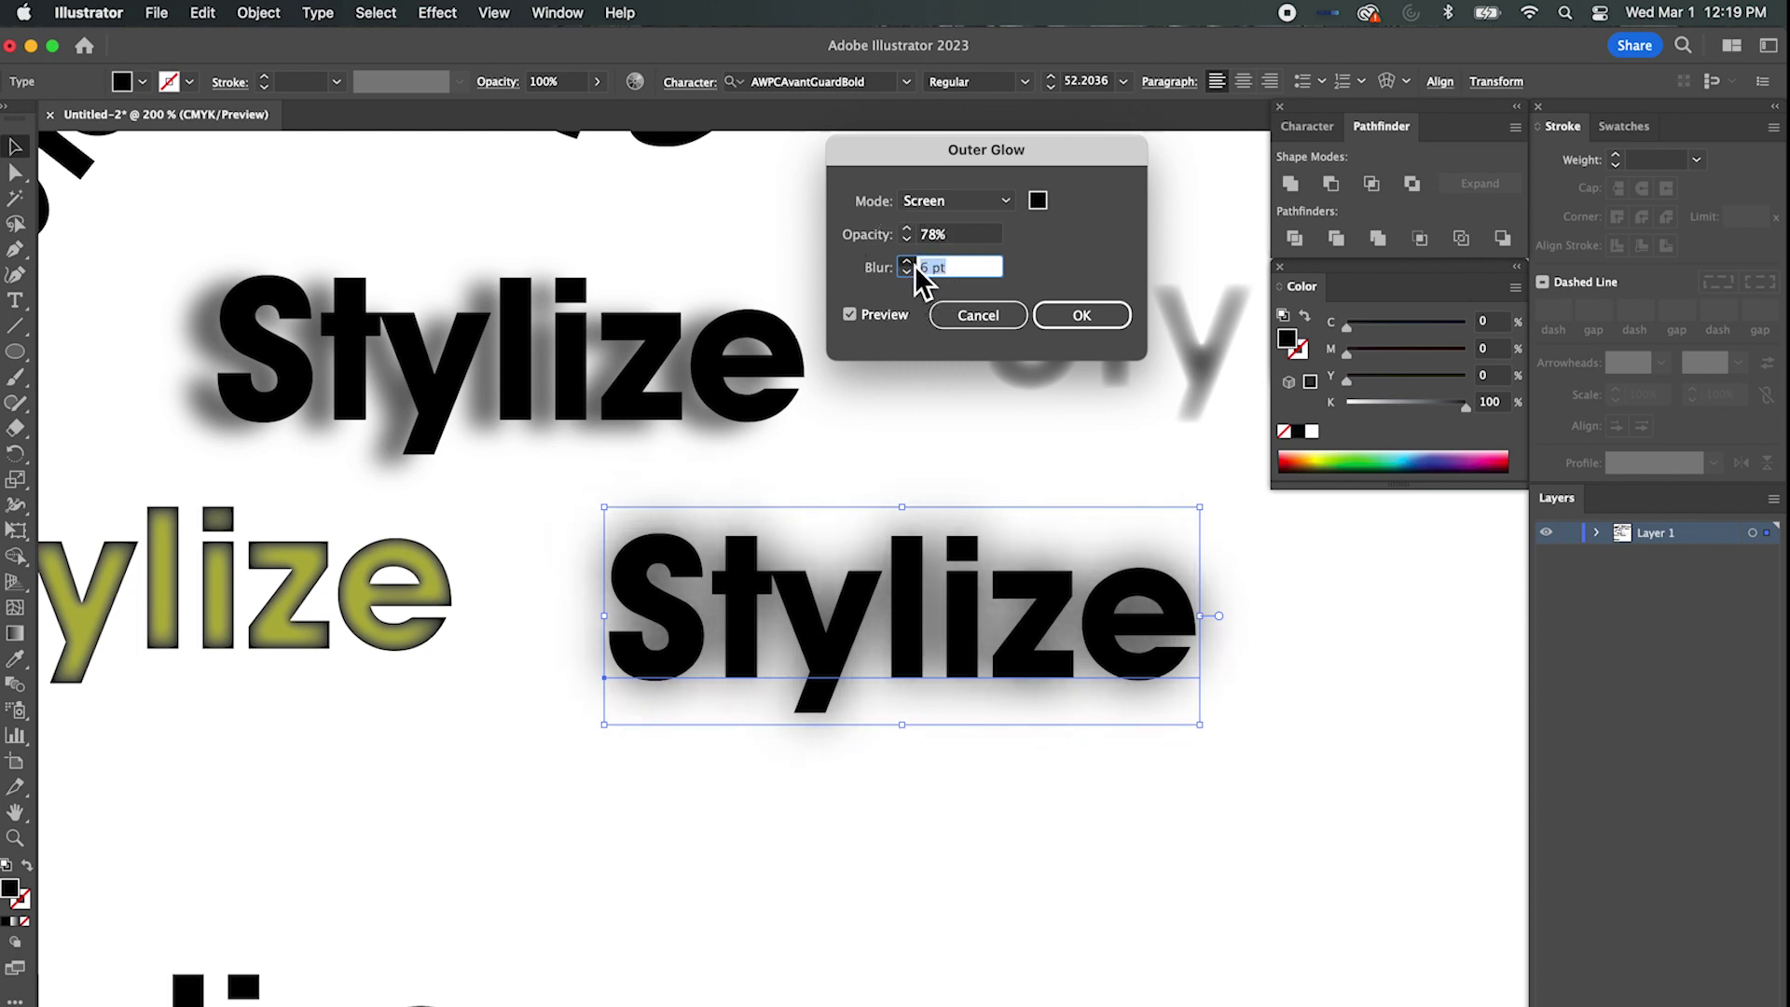
left_click(907, 262)
left_click(907, 262)
Change the outer glow's color to bright red, F40C0C.
left_click(1037, 201)
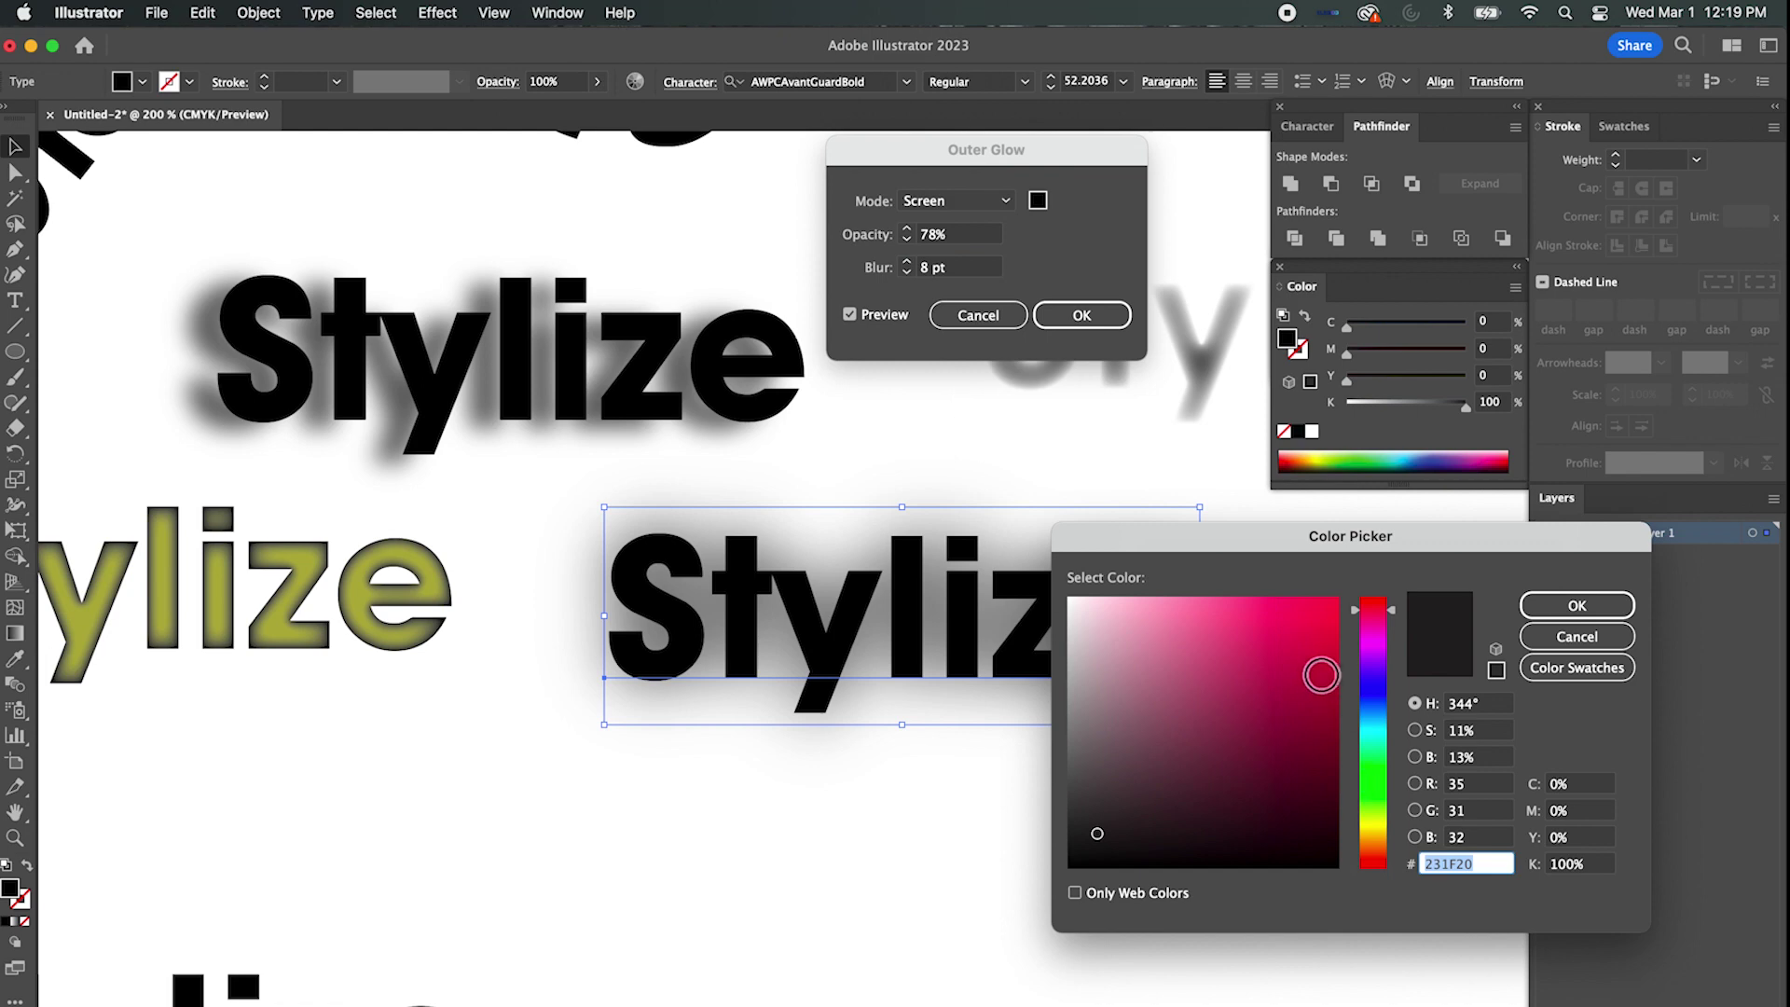
type("990831")
left_click_drag(1396, 632, 1377, 599)
left_click_drag(1296, 648, 1325, 608)
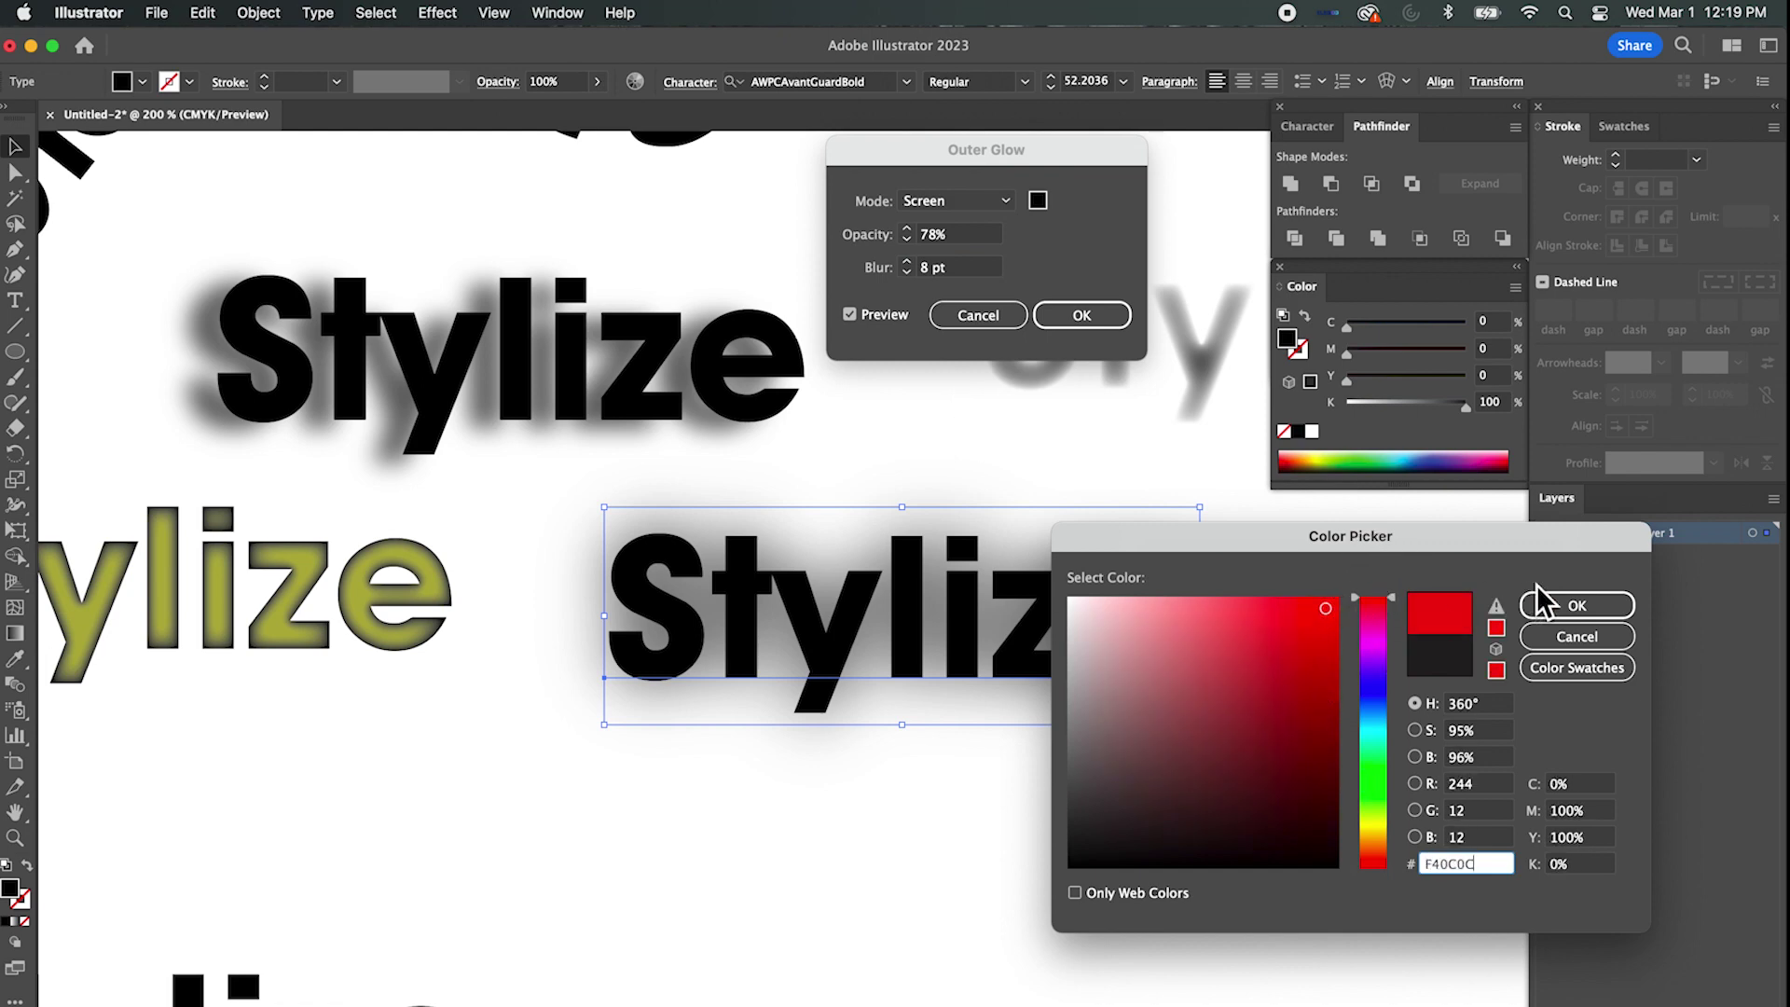
left_click(1573, 604)
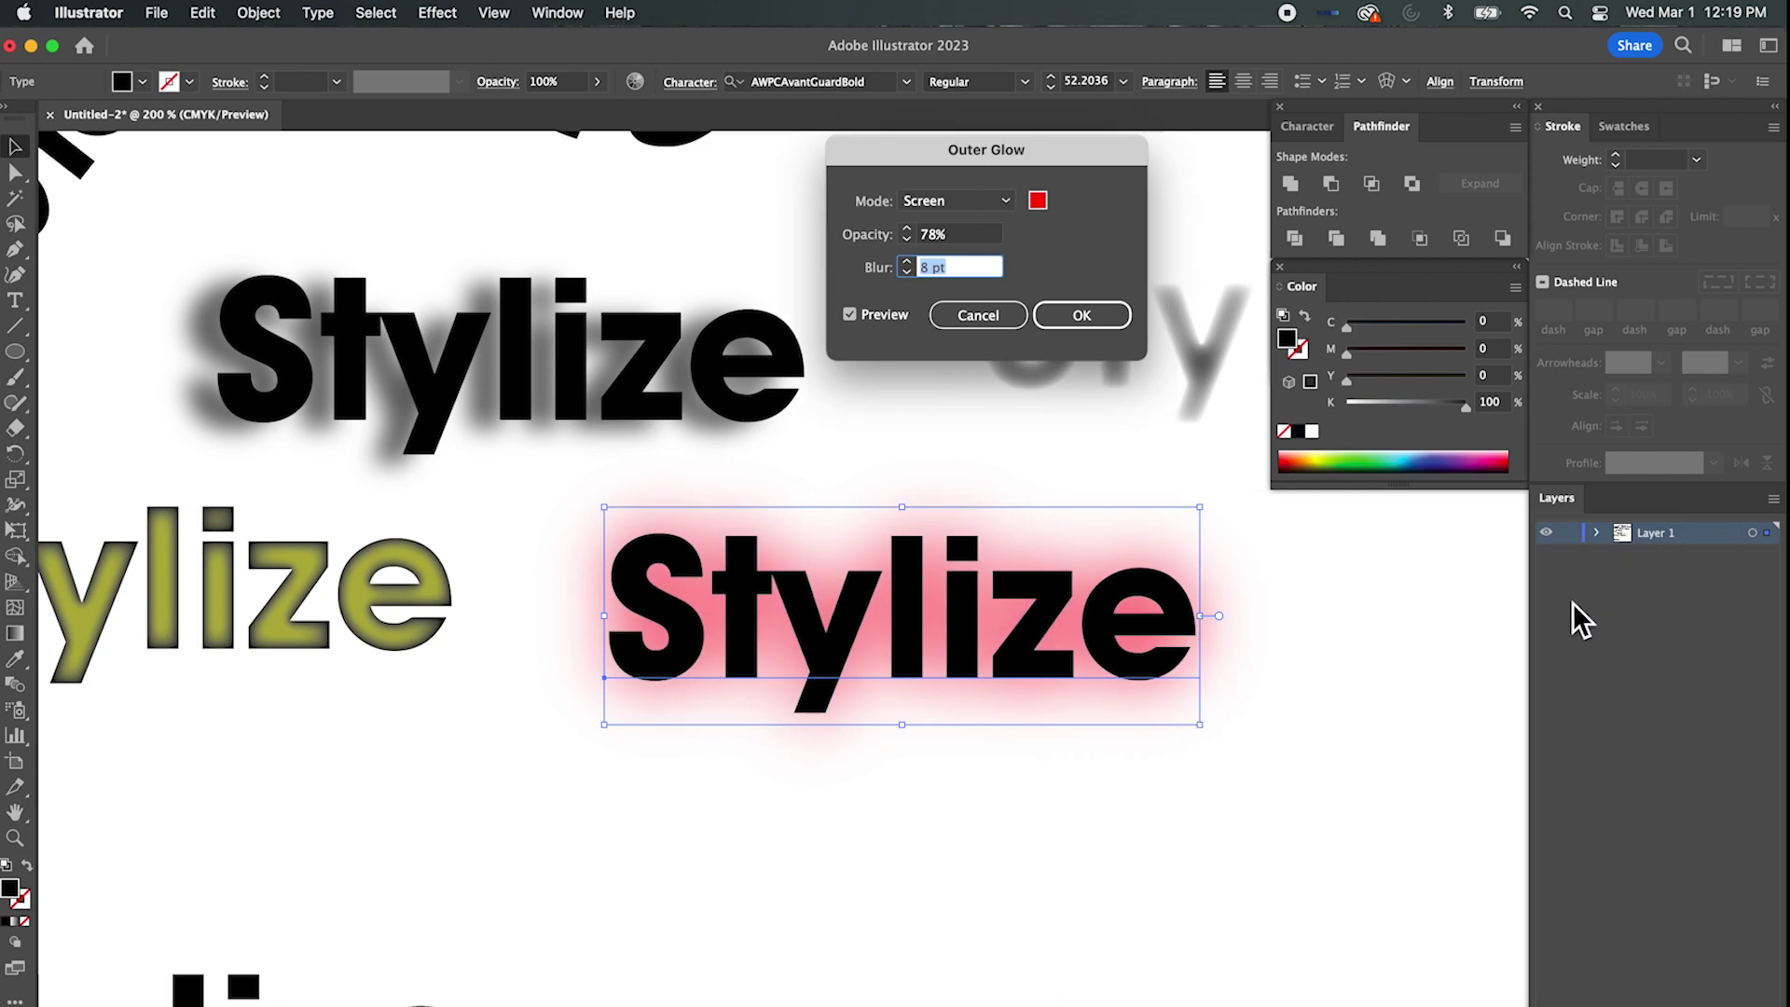
Lower the red outer glow's opacity by a few percent and apply the effect.
double_click(910, 242)
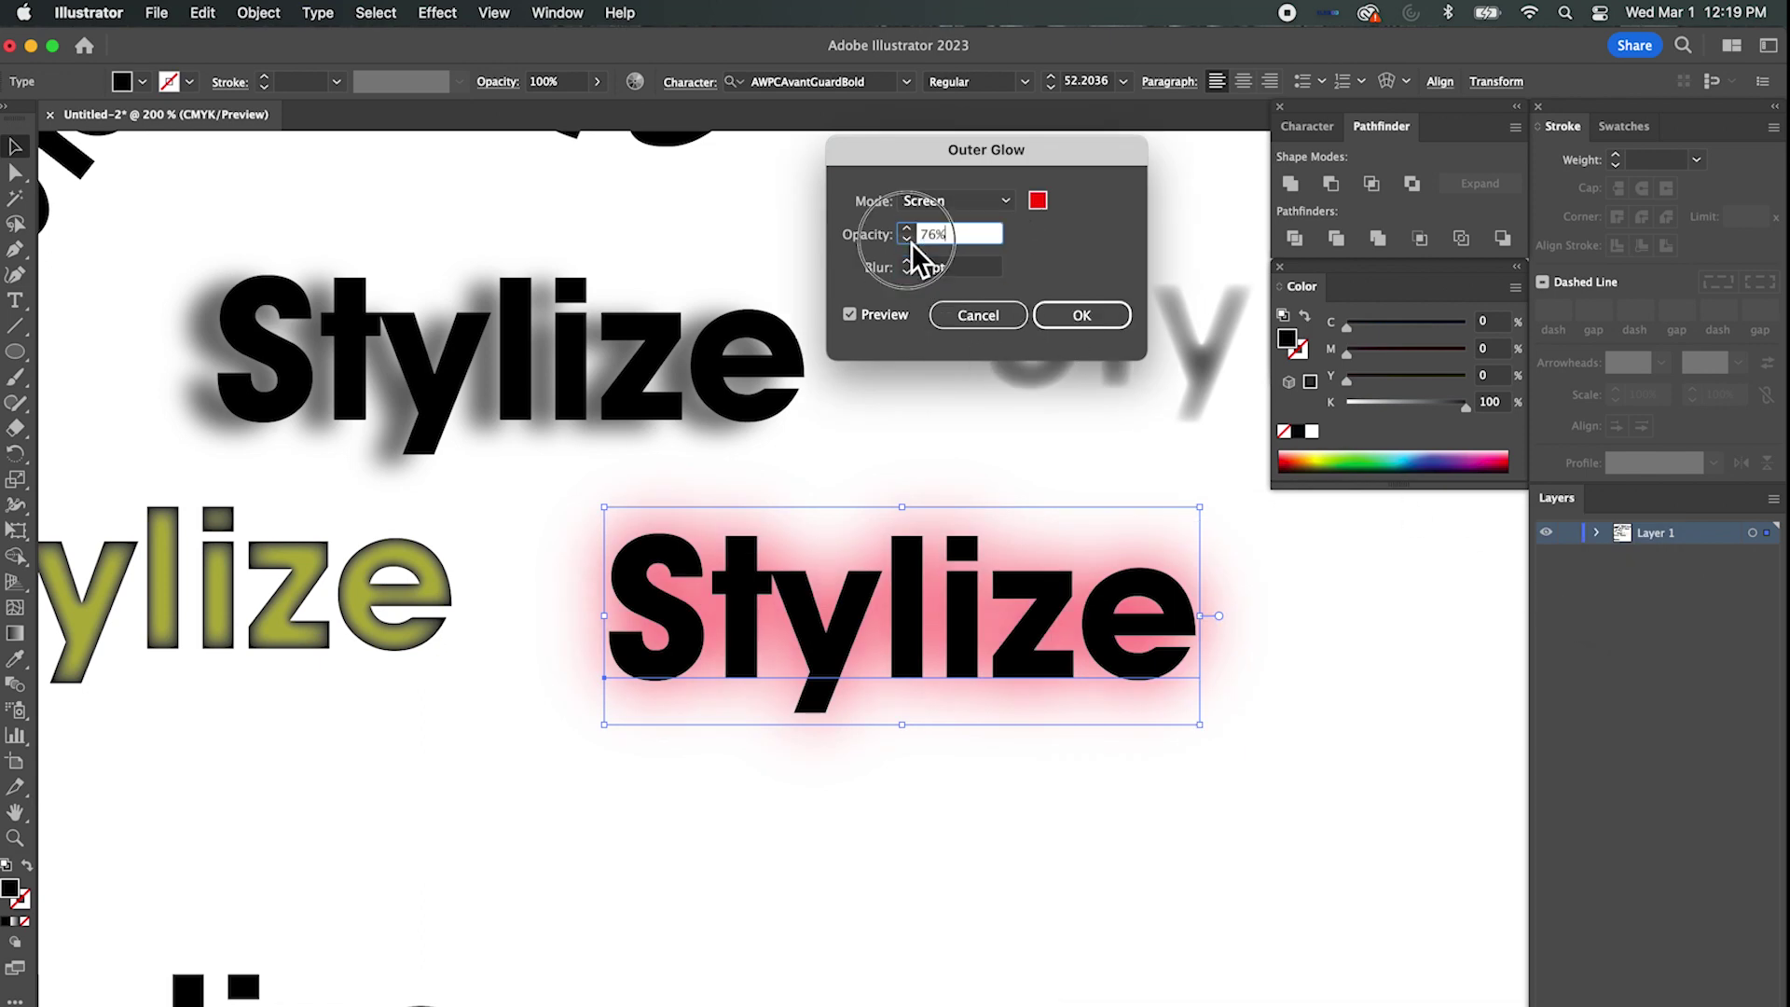
double_click(909, 240)
left_click(909, 240)
left_click(1079, 317)
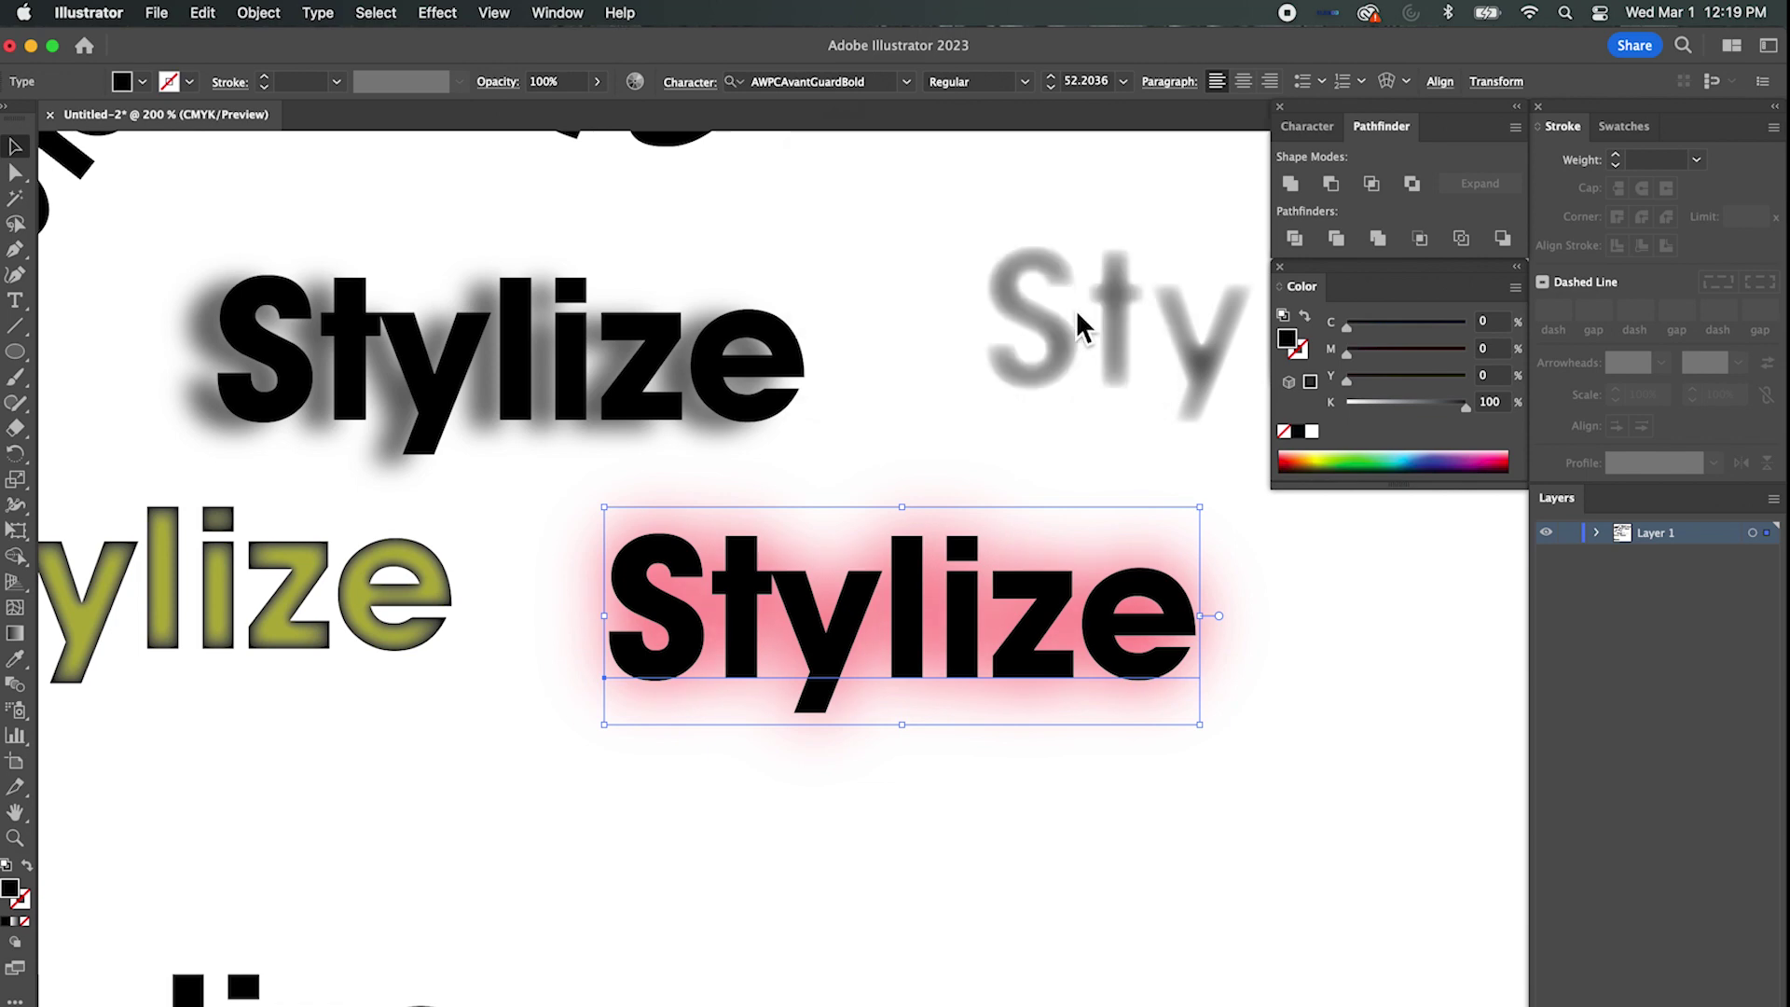
Duplicate the remaining plain "Stylize" text down and to the right, and move the original just below the yellow text.
left_click(792, 820)
left_click_drag(546, 860, 831, 579)
left_click(657, 713)
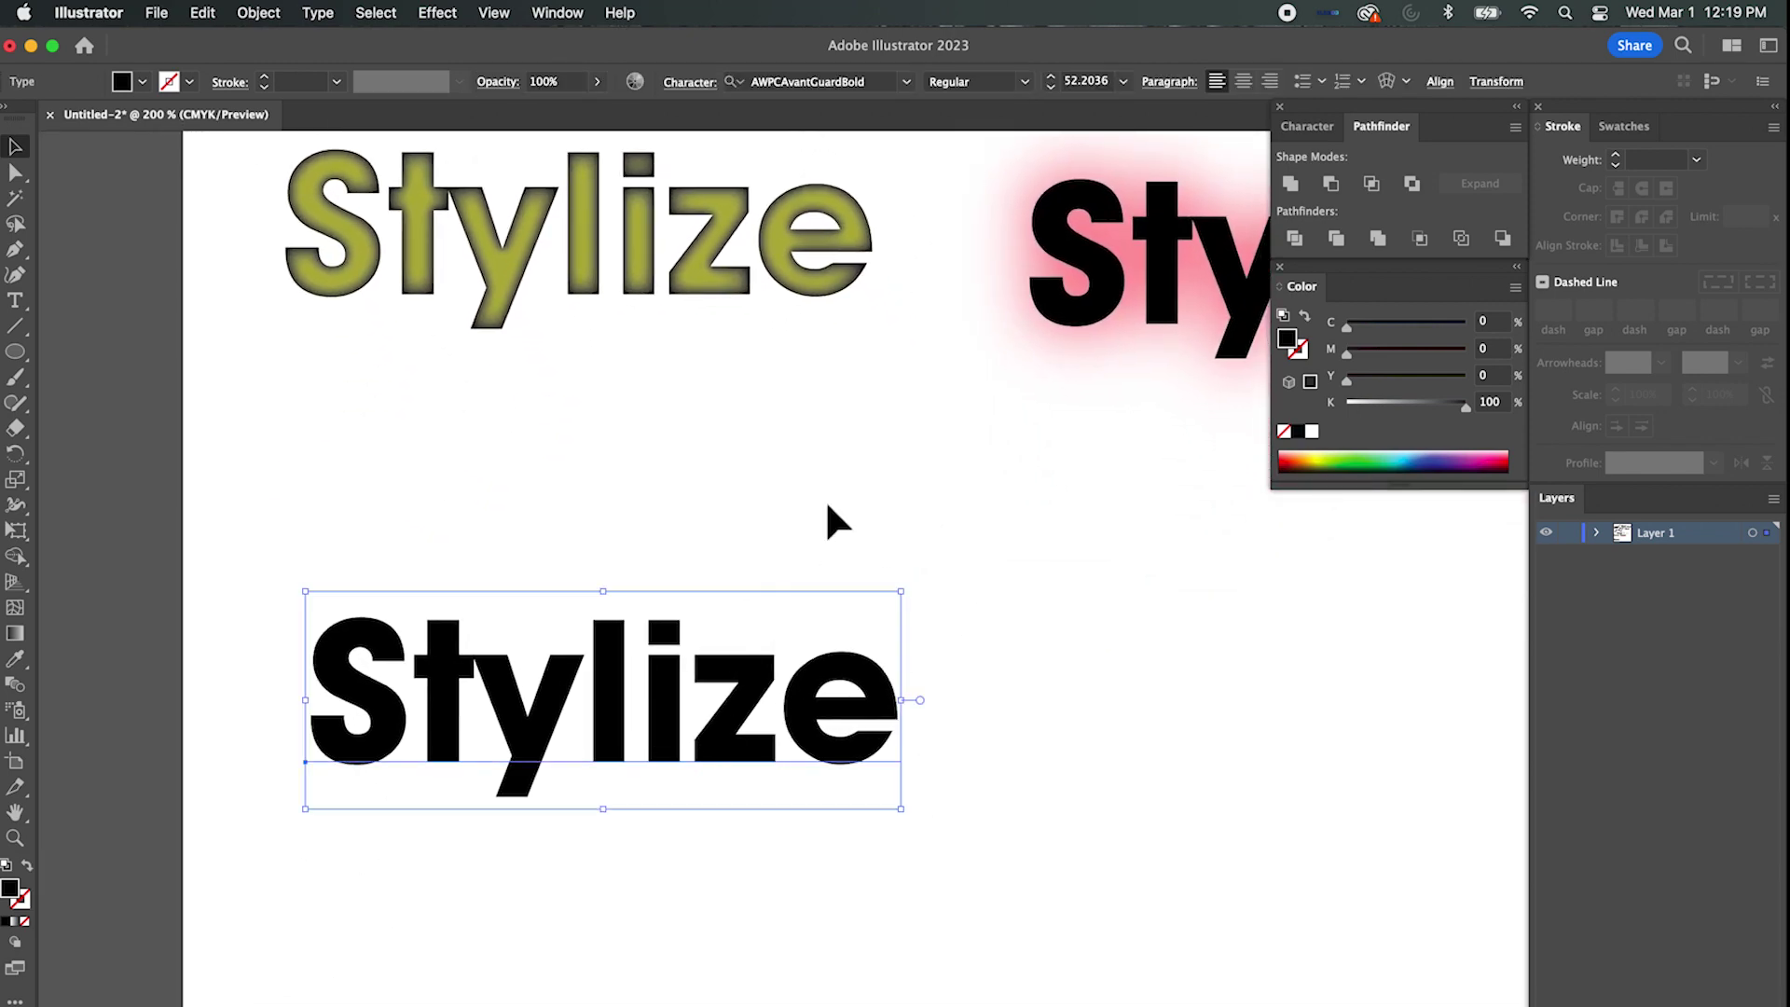
left_click_drag(741, 643, 1224, 899)
left_click(691, 706)
left_click_drag(690, 707, 746, 541)
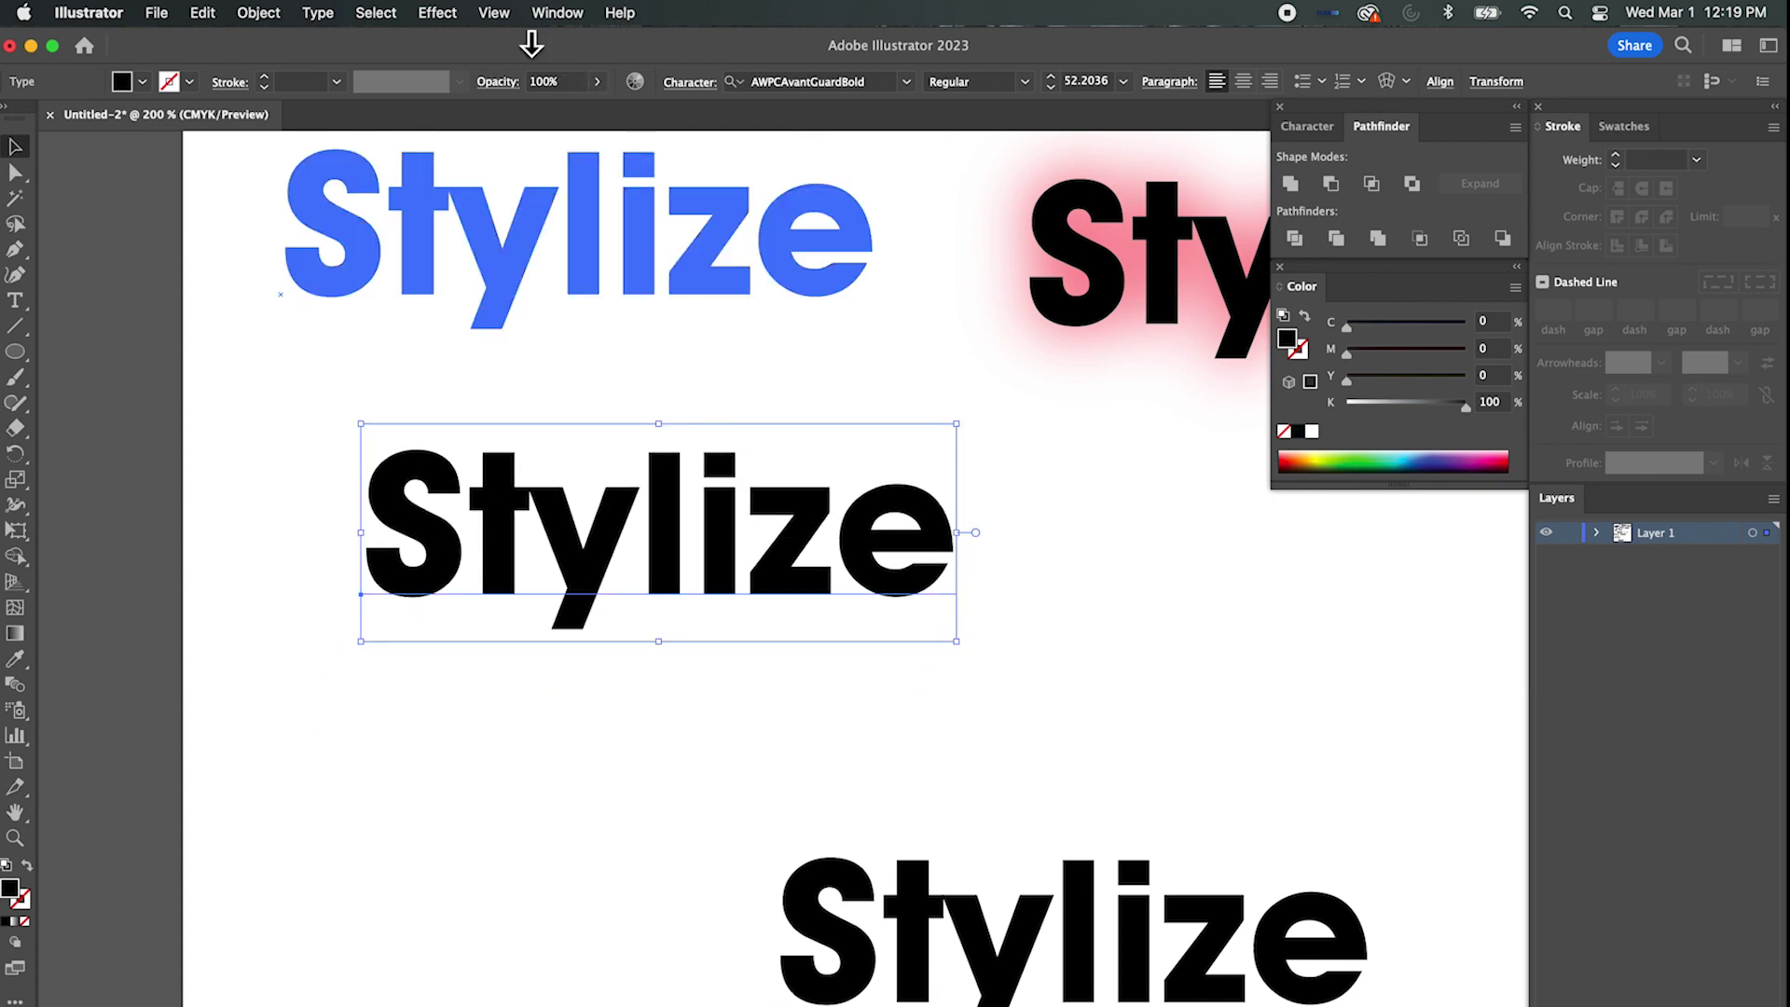
Start the Stylize Round Corners effect on the plain text below the yellow one, with its preview uncovered.
left_click(438, 12)
mouse_move(559, 327)
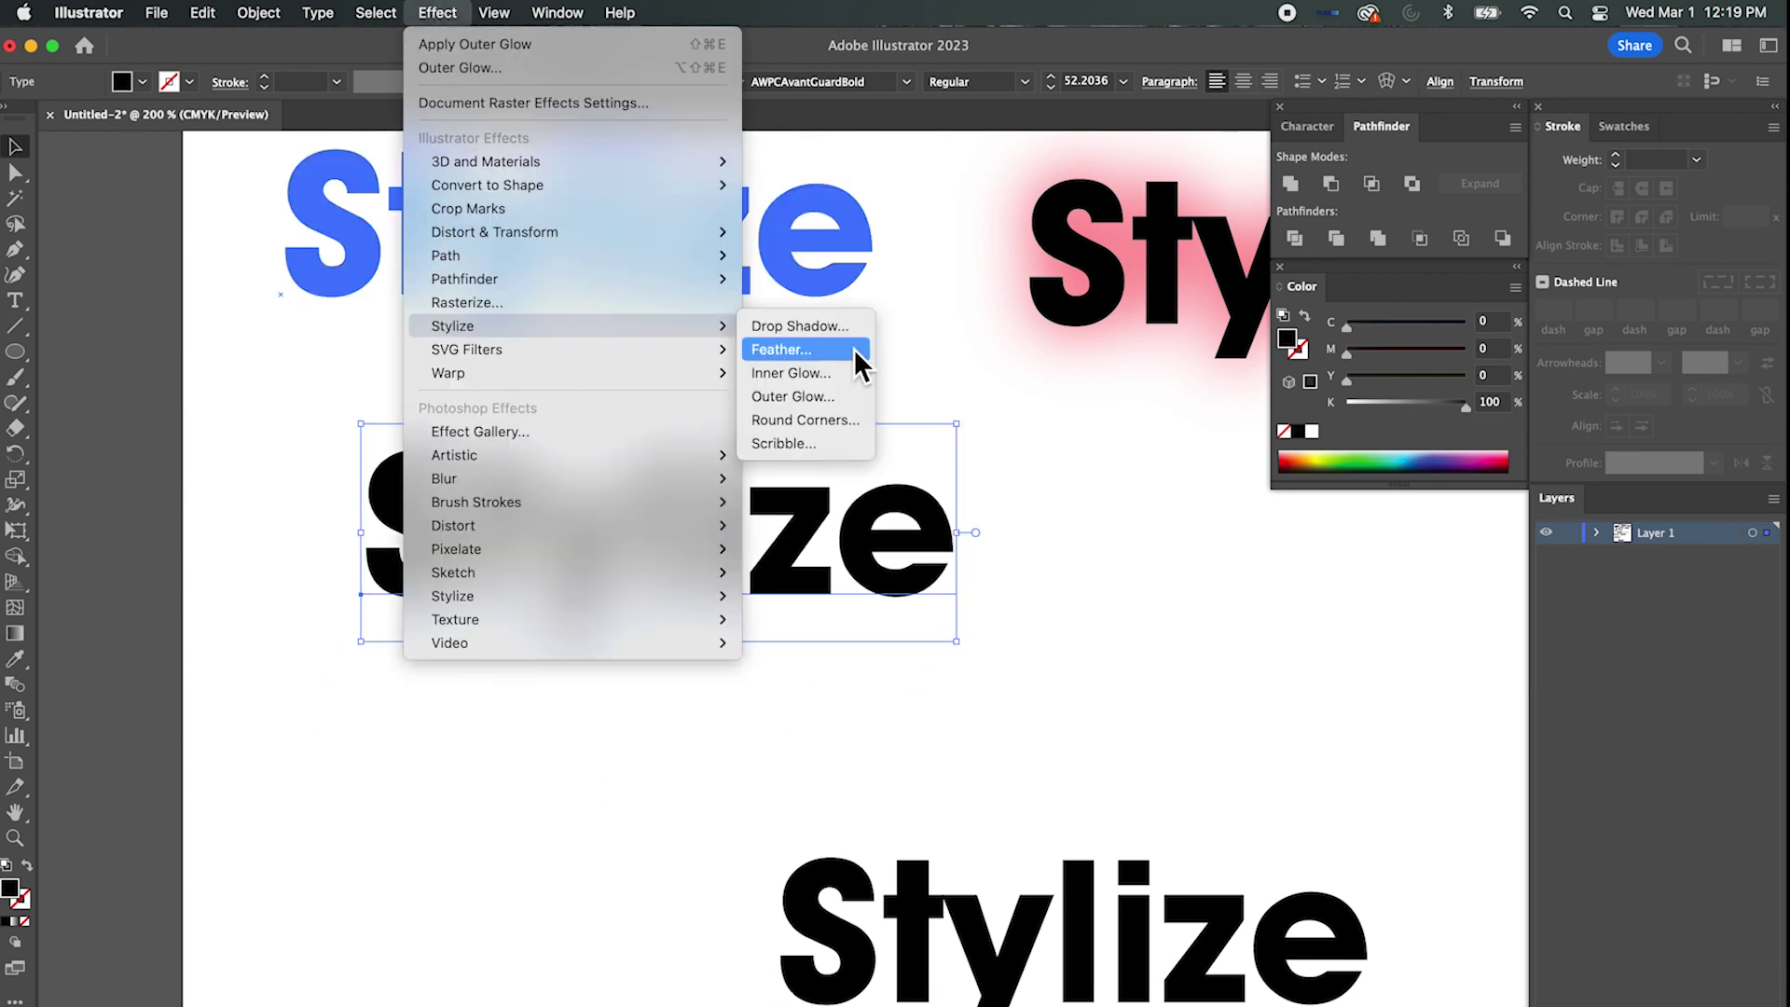
left_click(807, 420)
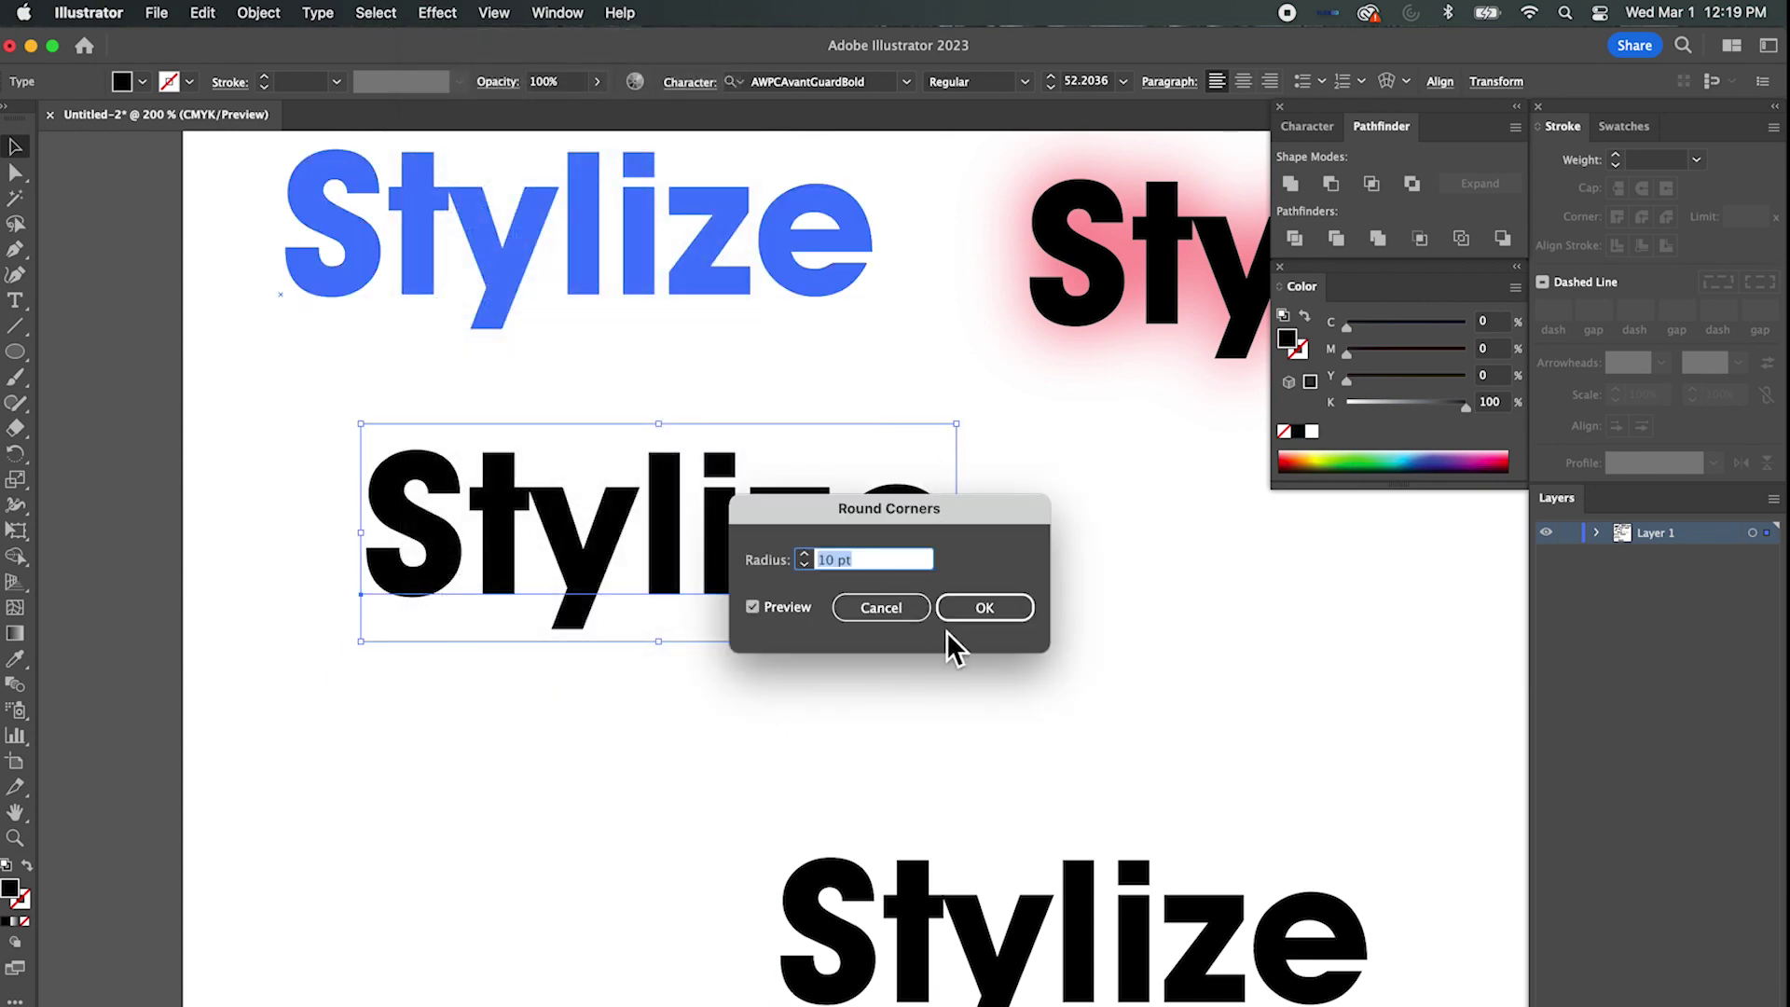
left_click_drag(878, 511, 991, 529)
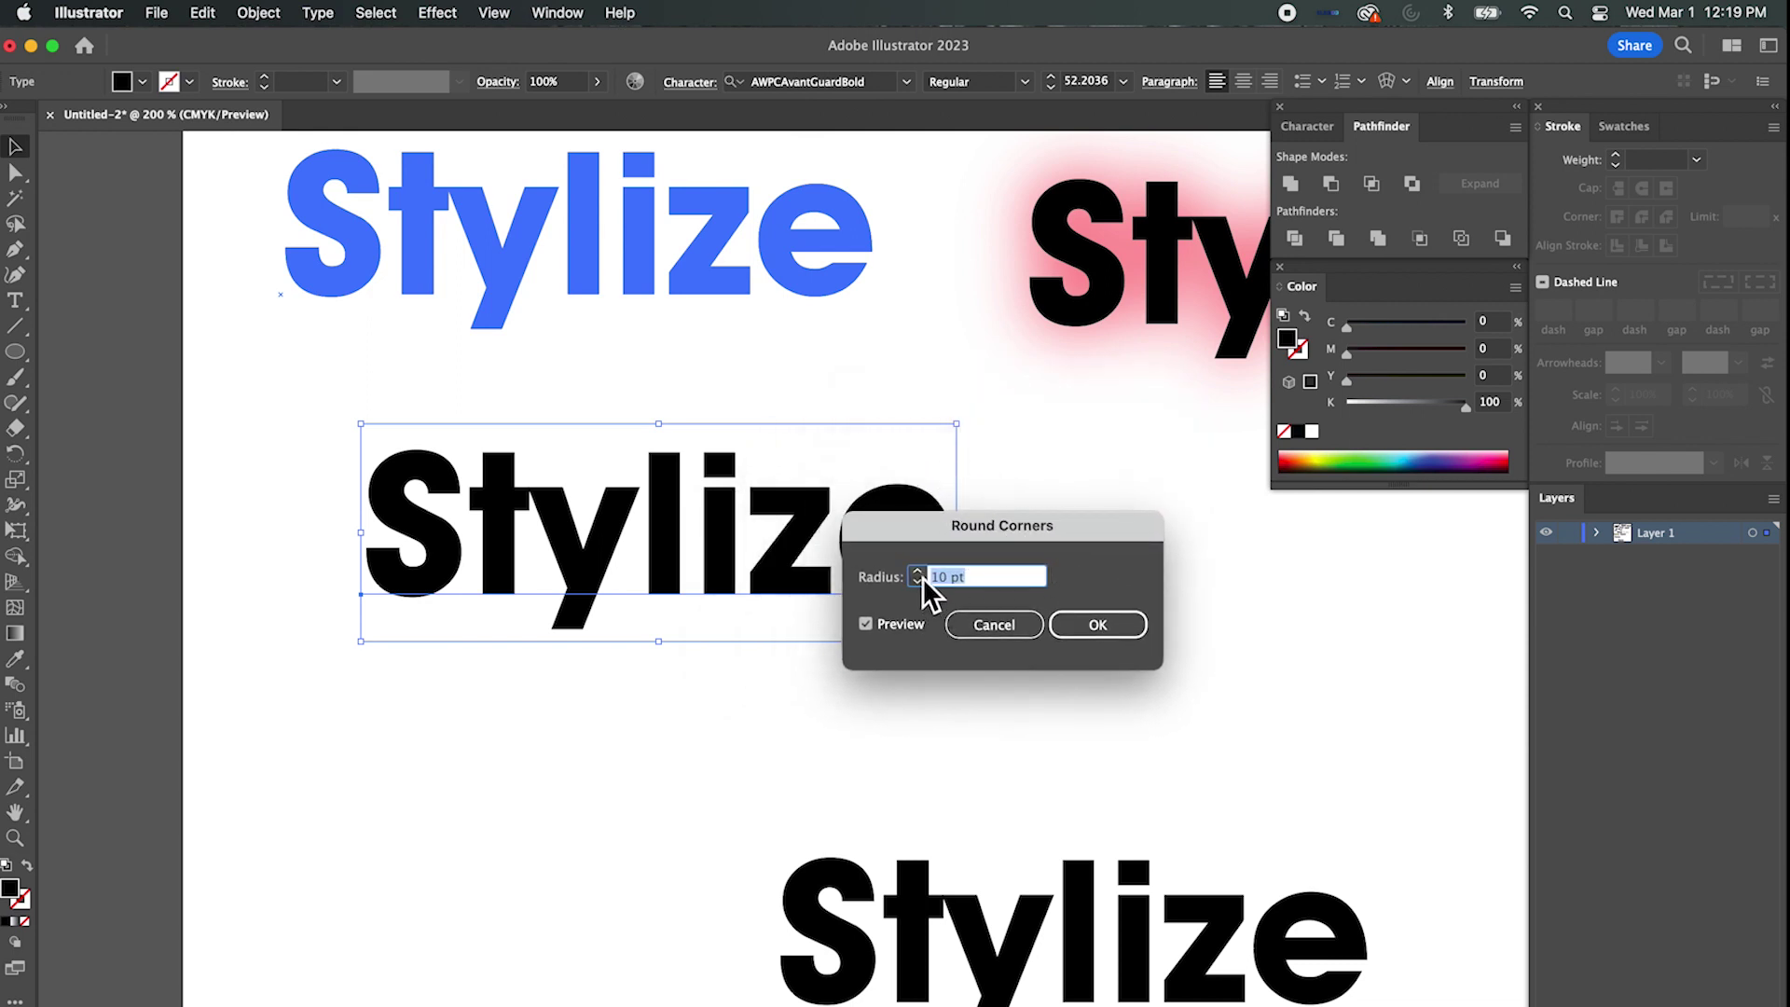
Try corner radii of 15 pt and 0.01 pt, set the radius to 3 pt and uncover the whole word.
type("15 pt")
left_click(918, 582)
left_click(919, 582)
left_click(918, 582)
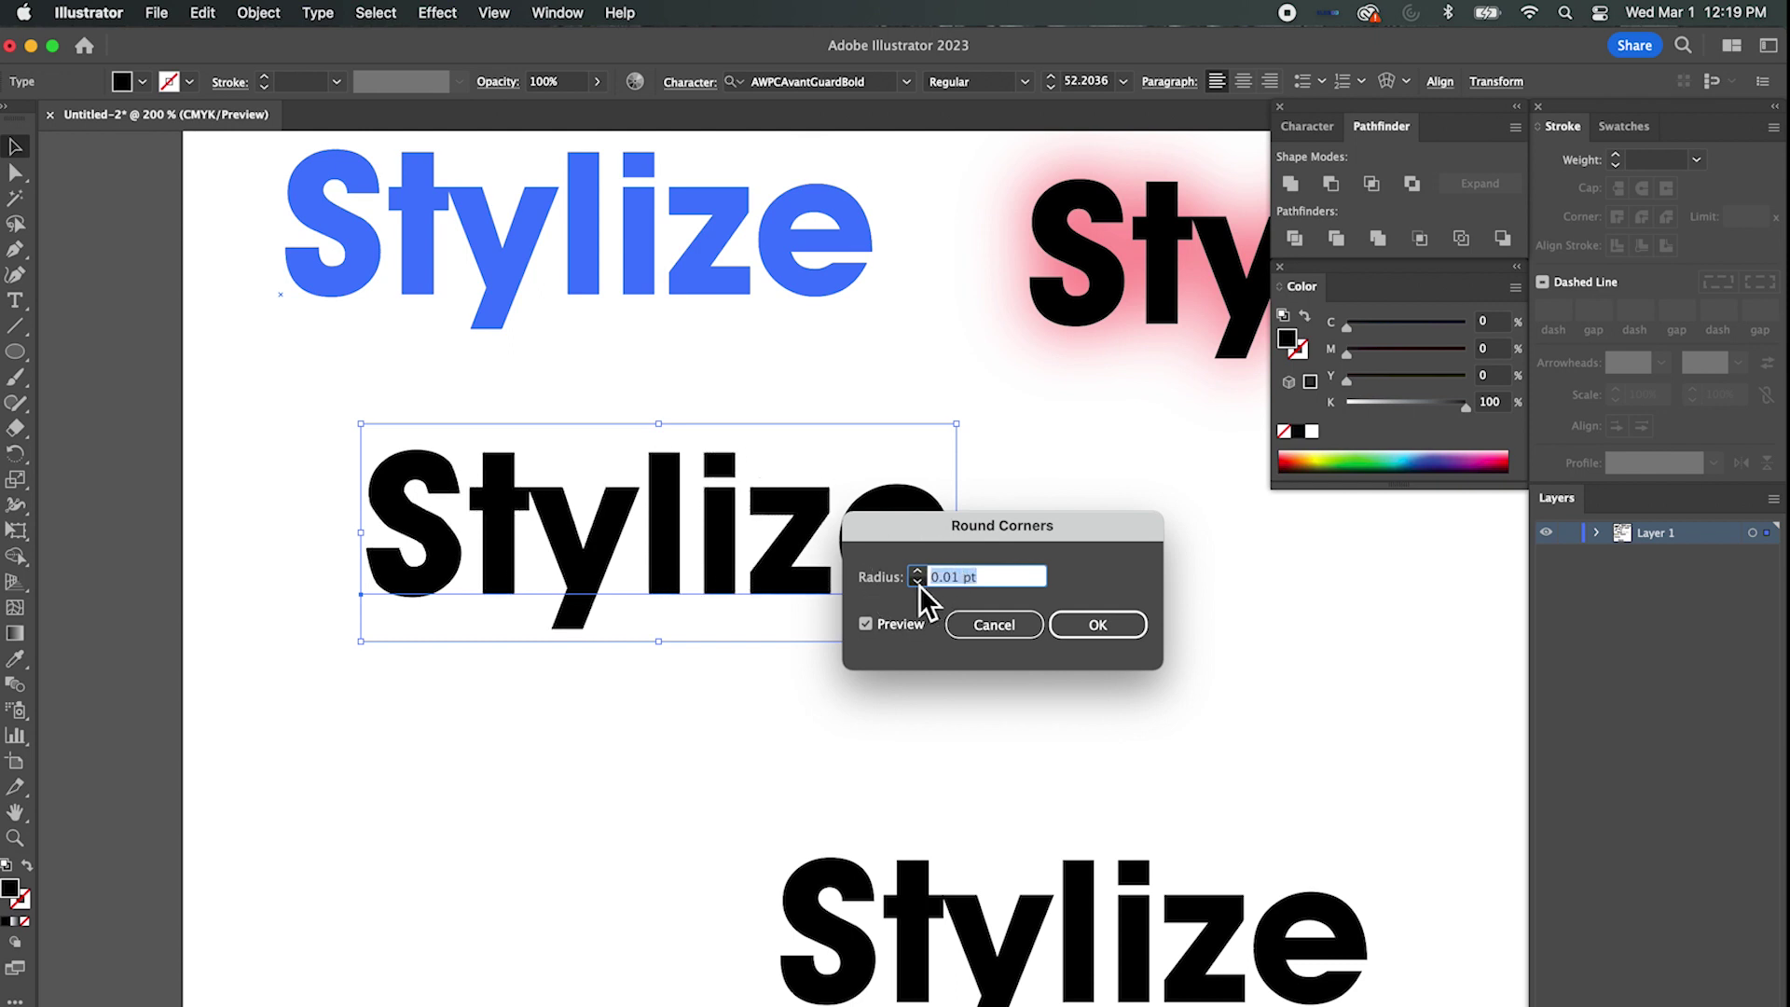
type("1 pt")
left_click(917, 572)
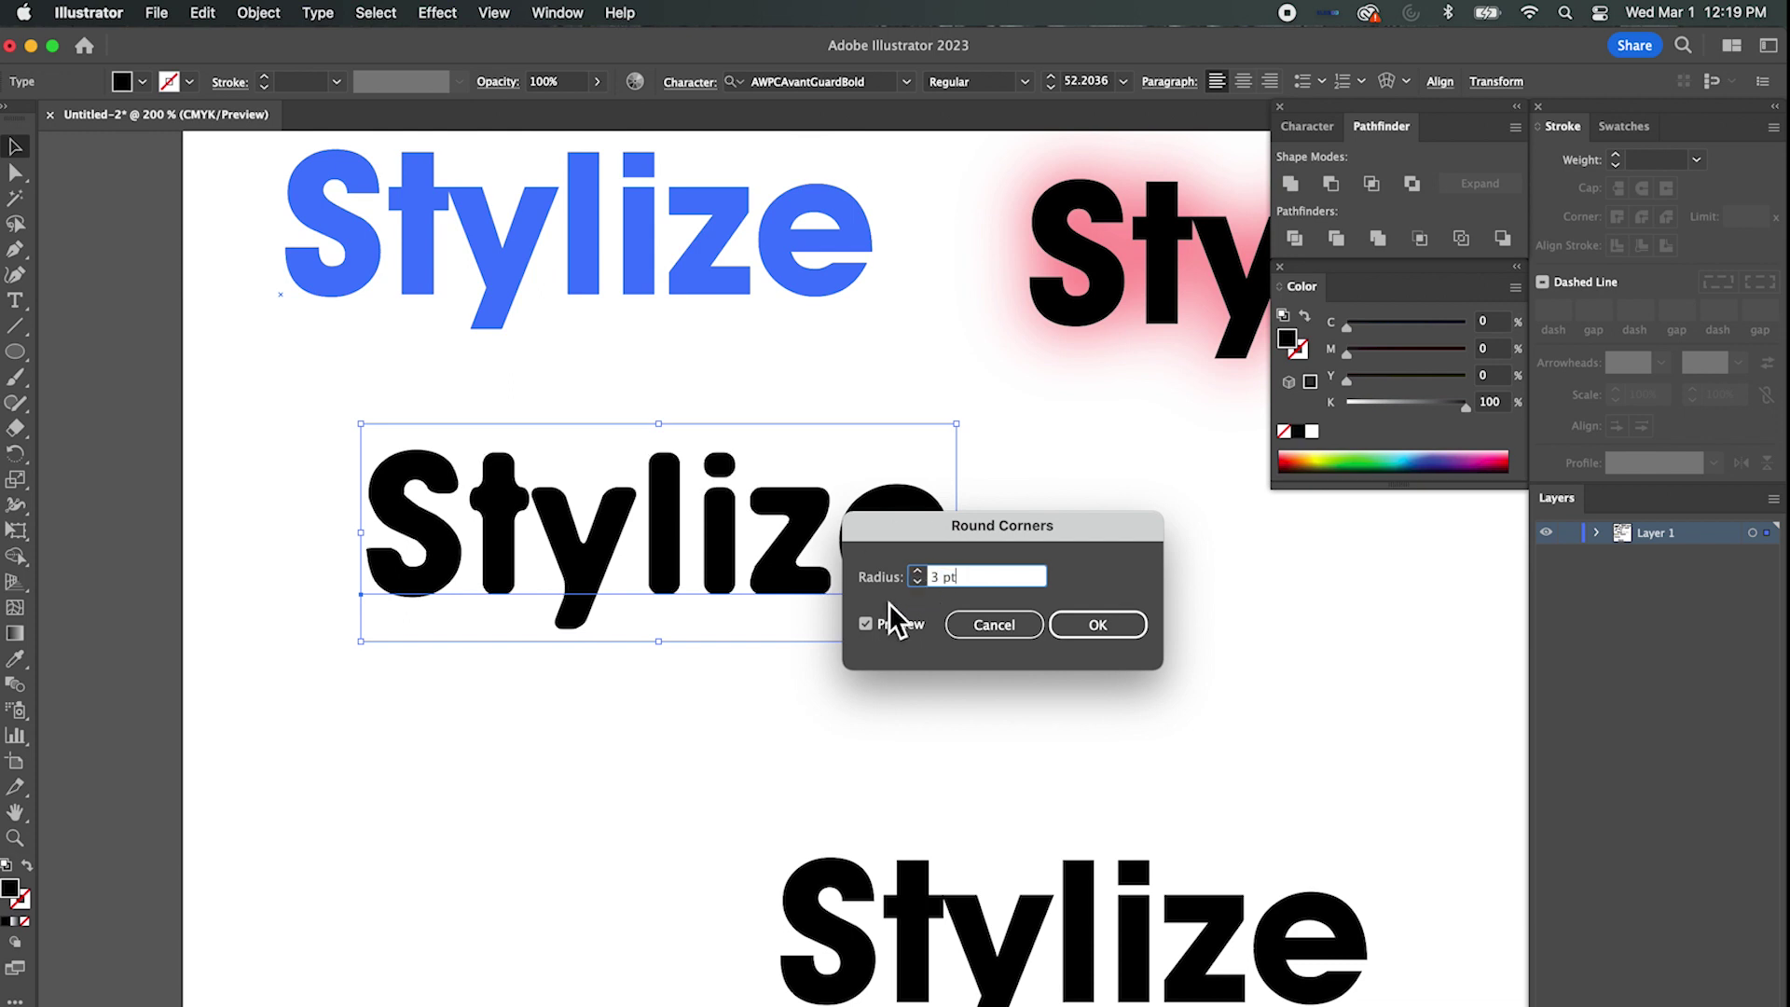
left_click_drag(951, 525, 550, 695)
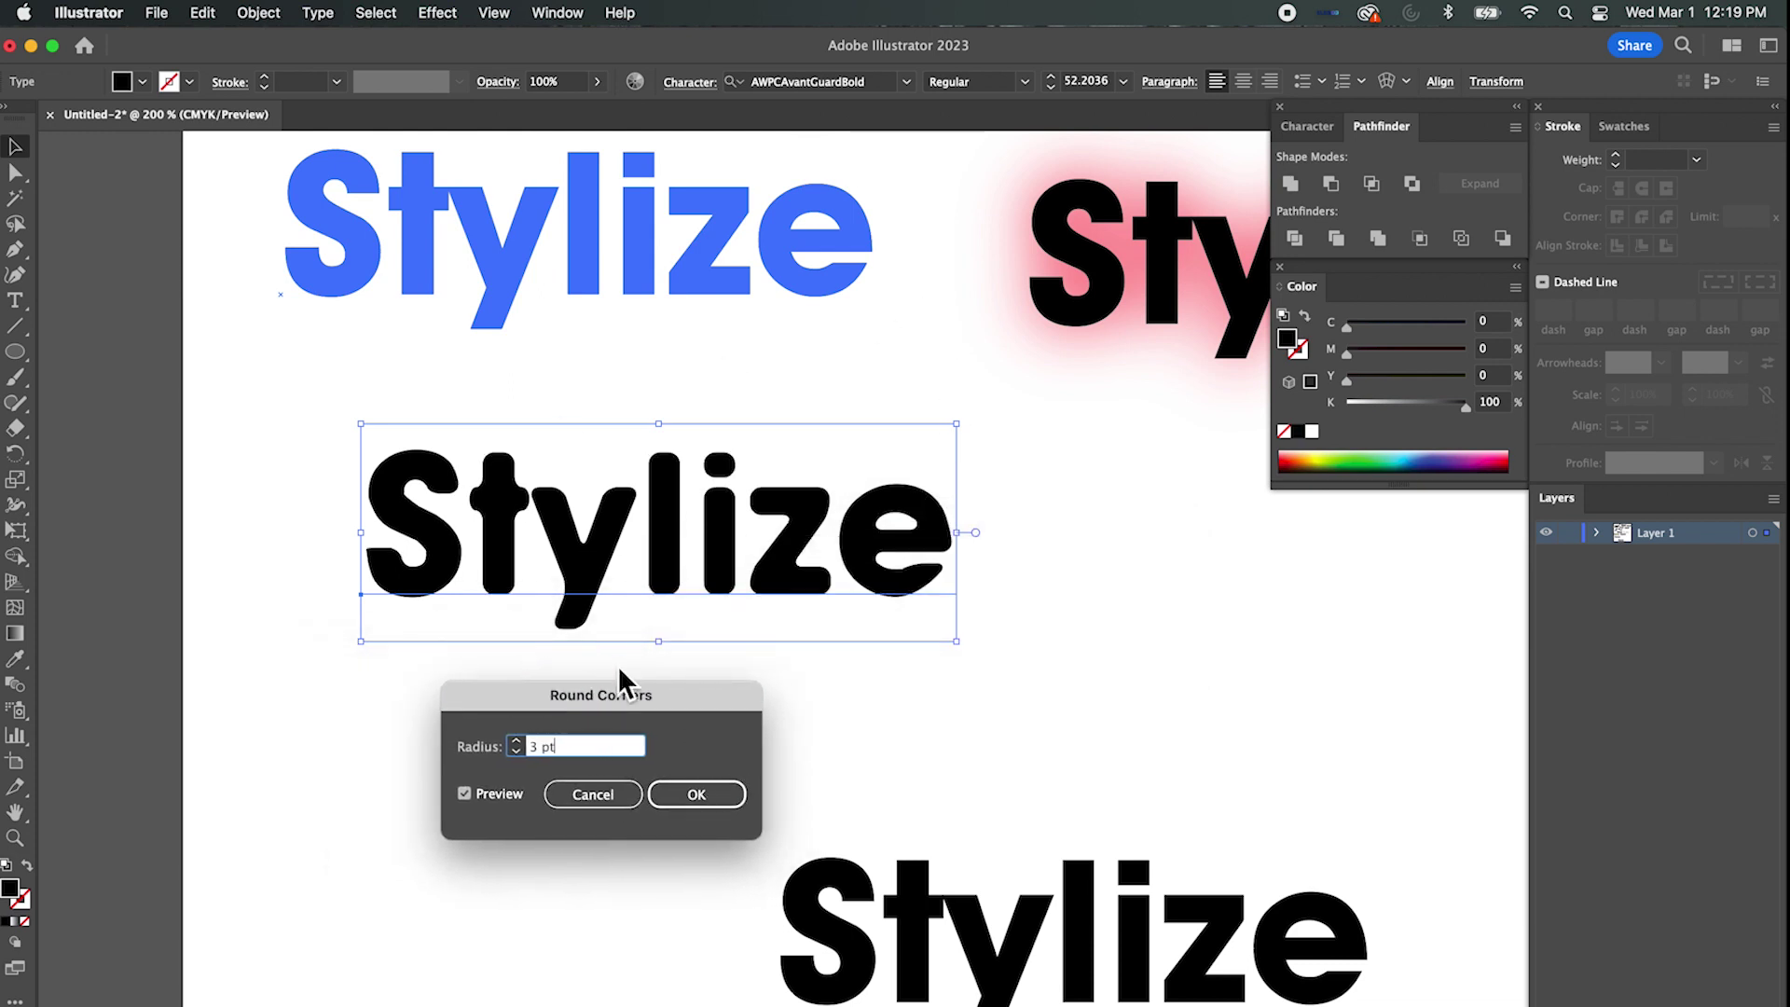
Try raising the corner radius to 9 pt and beyond, and lower it again to 0.01 pt.
left_click(518, 742)
left_click(518, 742)
left_click(518, 742)
left_click(518, 742)
left_click(518, 742)
left_click(519, 742)
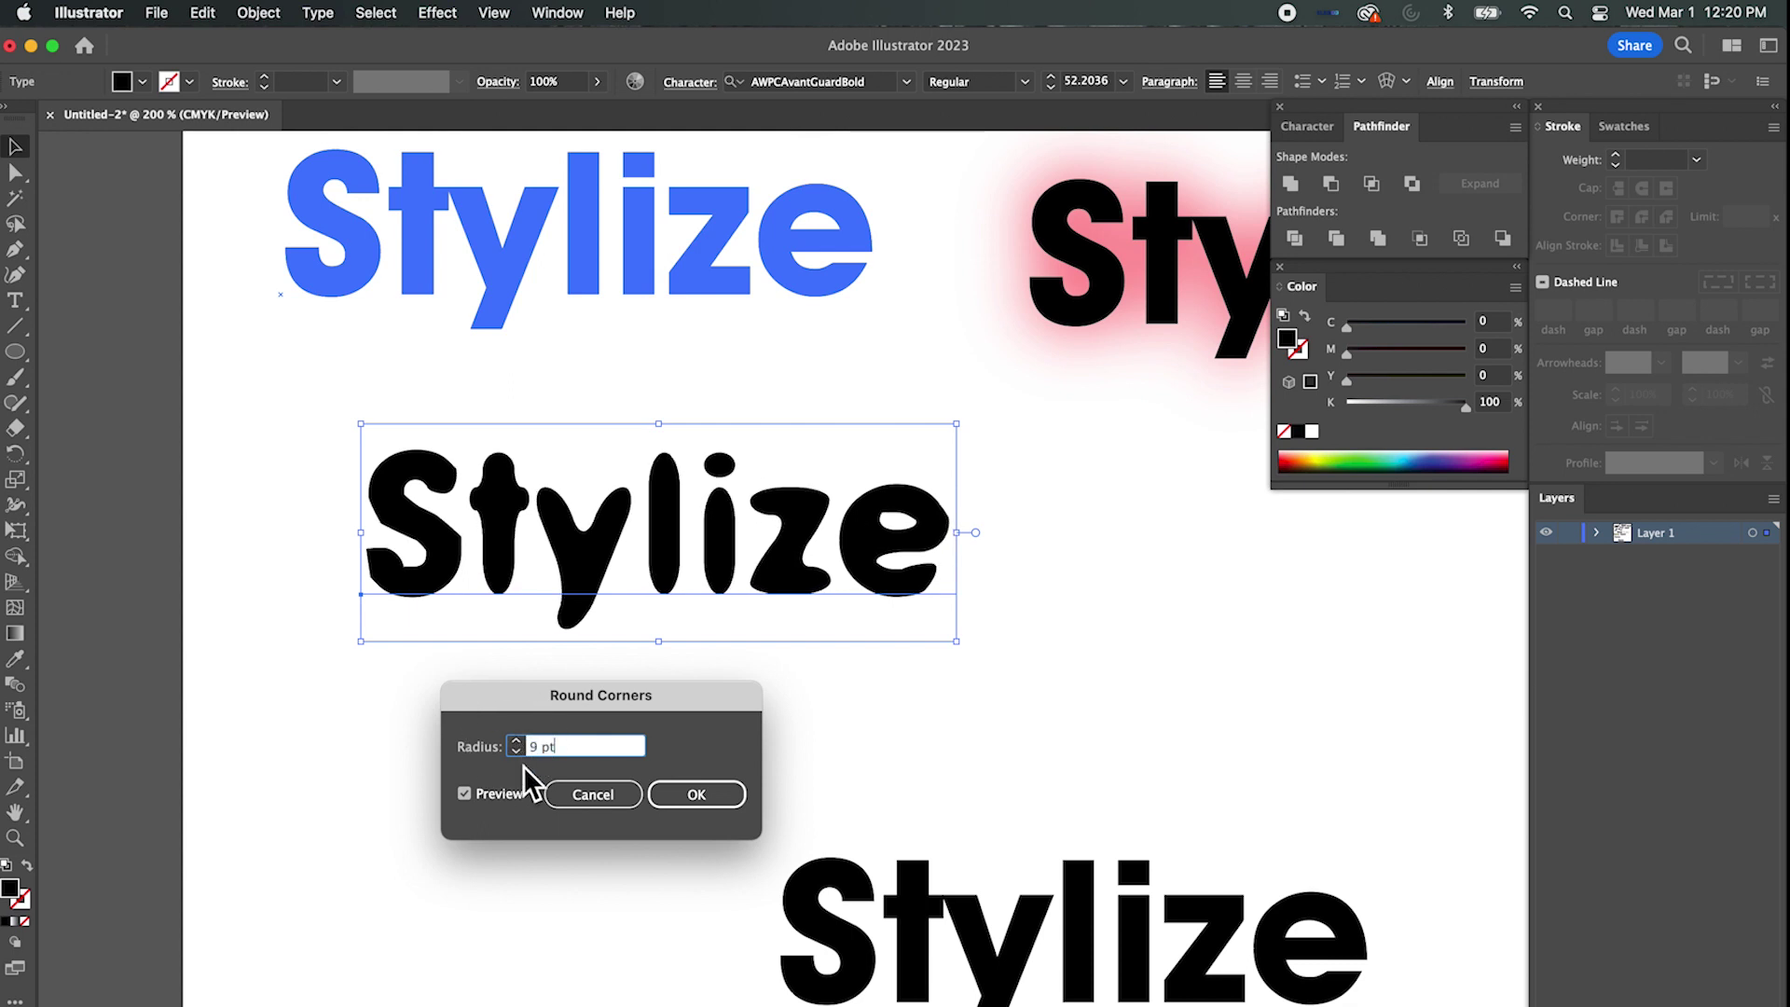
left_click(518, 742)
left_click(518, 751)
left_click(518, 752)
left_click(516, 751)
left_click(516, 751)
left_click(516, 752)
left_click(515, 752)
left_click(516, 751)
left_click(516, 751)
left_click(516, 751)
left_click(515, 751)
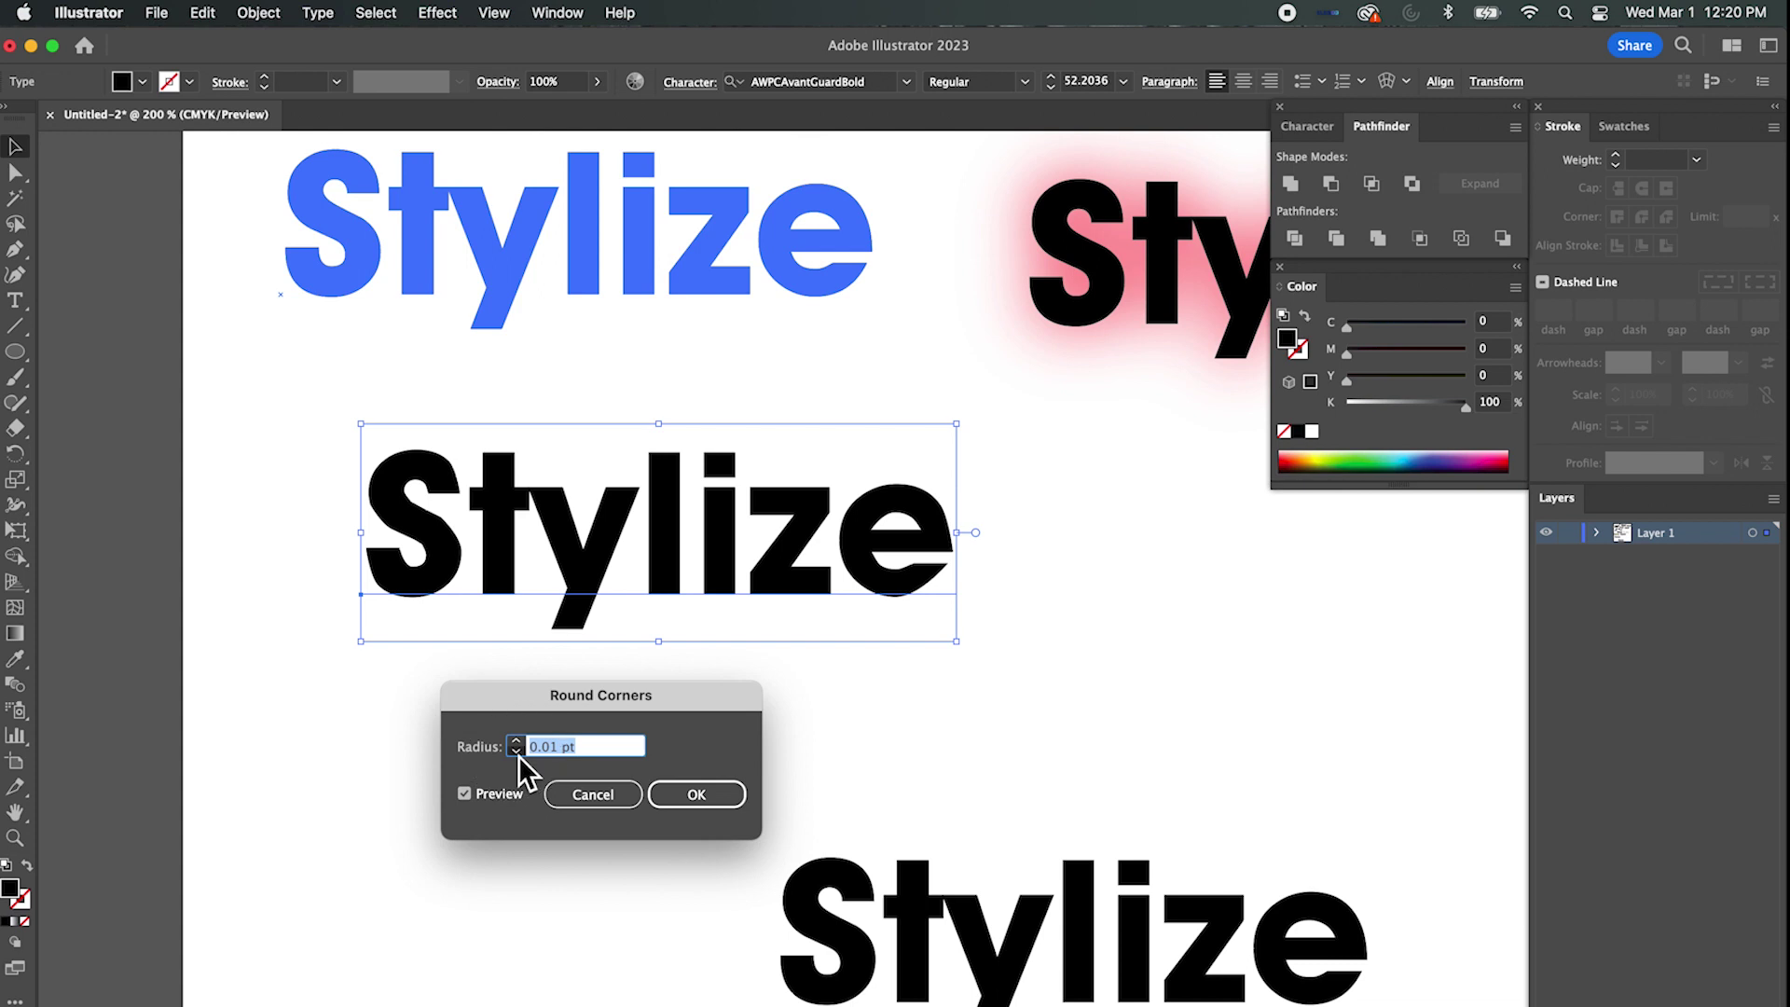
Try corner radii of 3 pt and 2 pt on the text, and return to 0.01 pt.
left_click(520, 743)
left_click(520, 743)
left_click(520, 743)
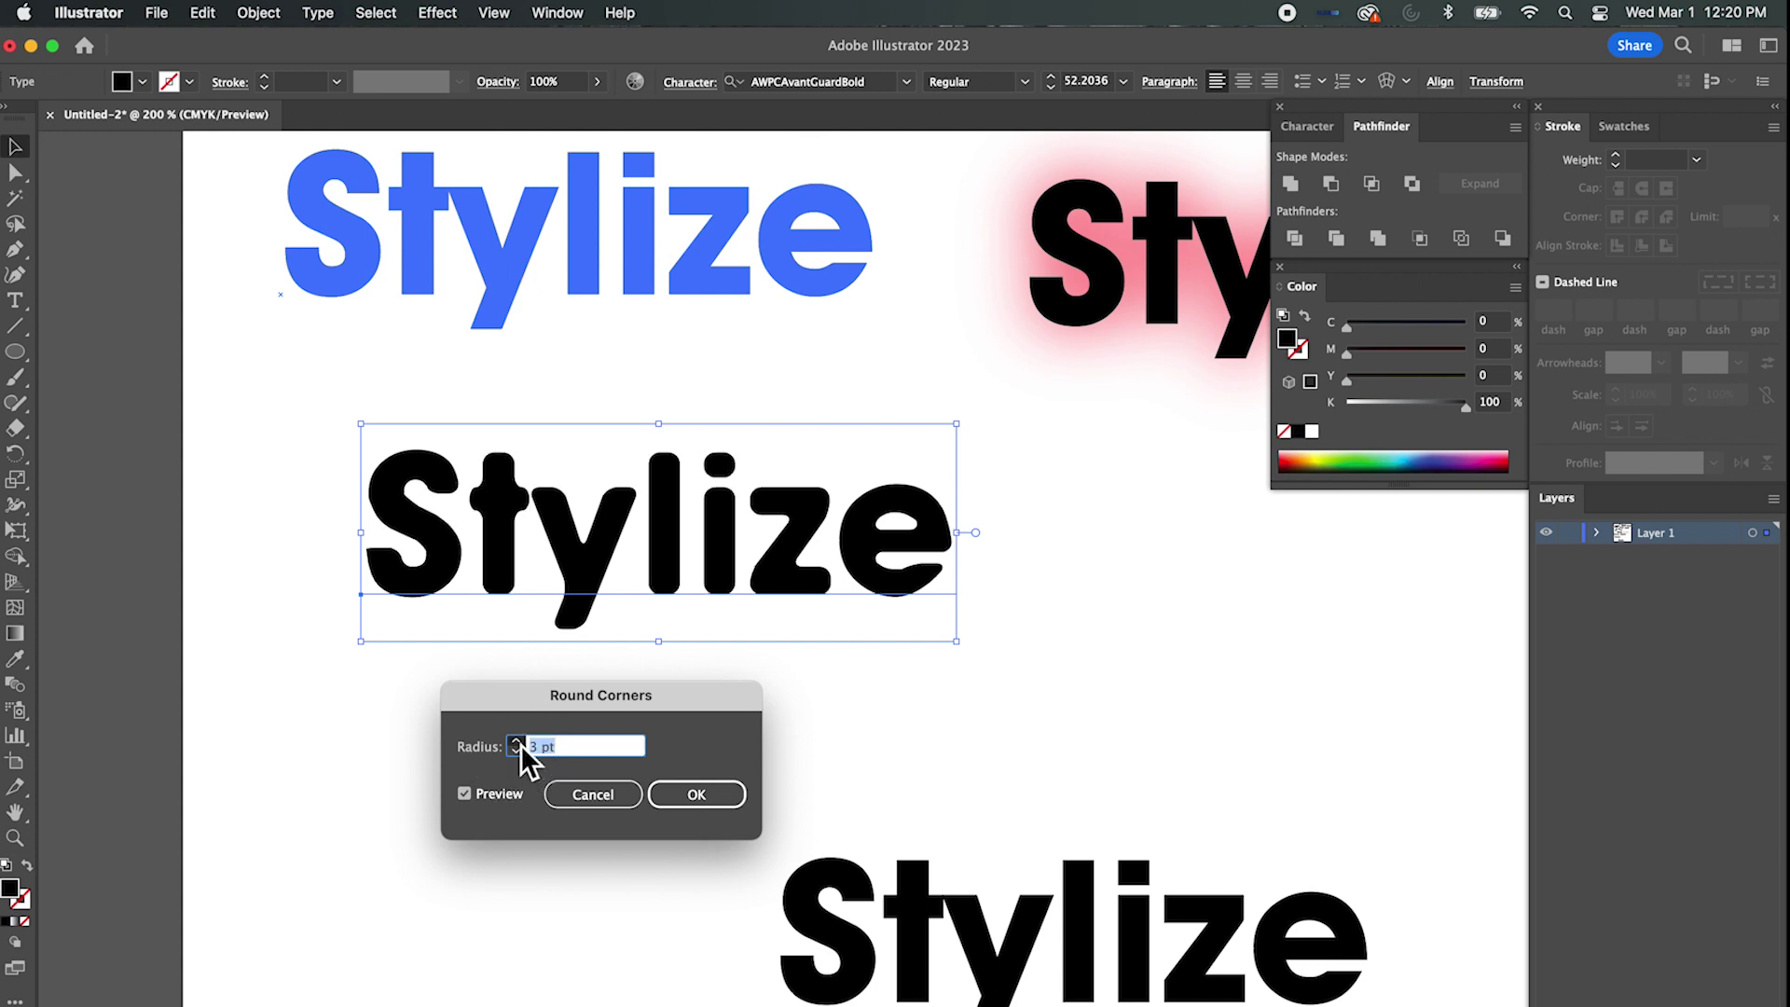
left_click(523, 755)
left_click(523, 746)
left_click(517, 756)
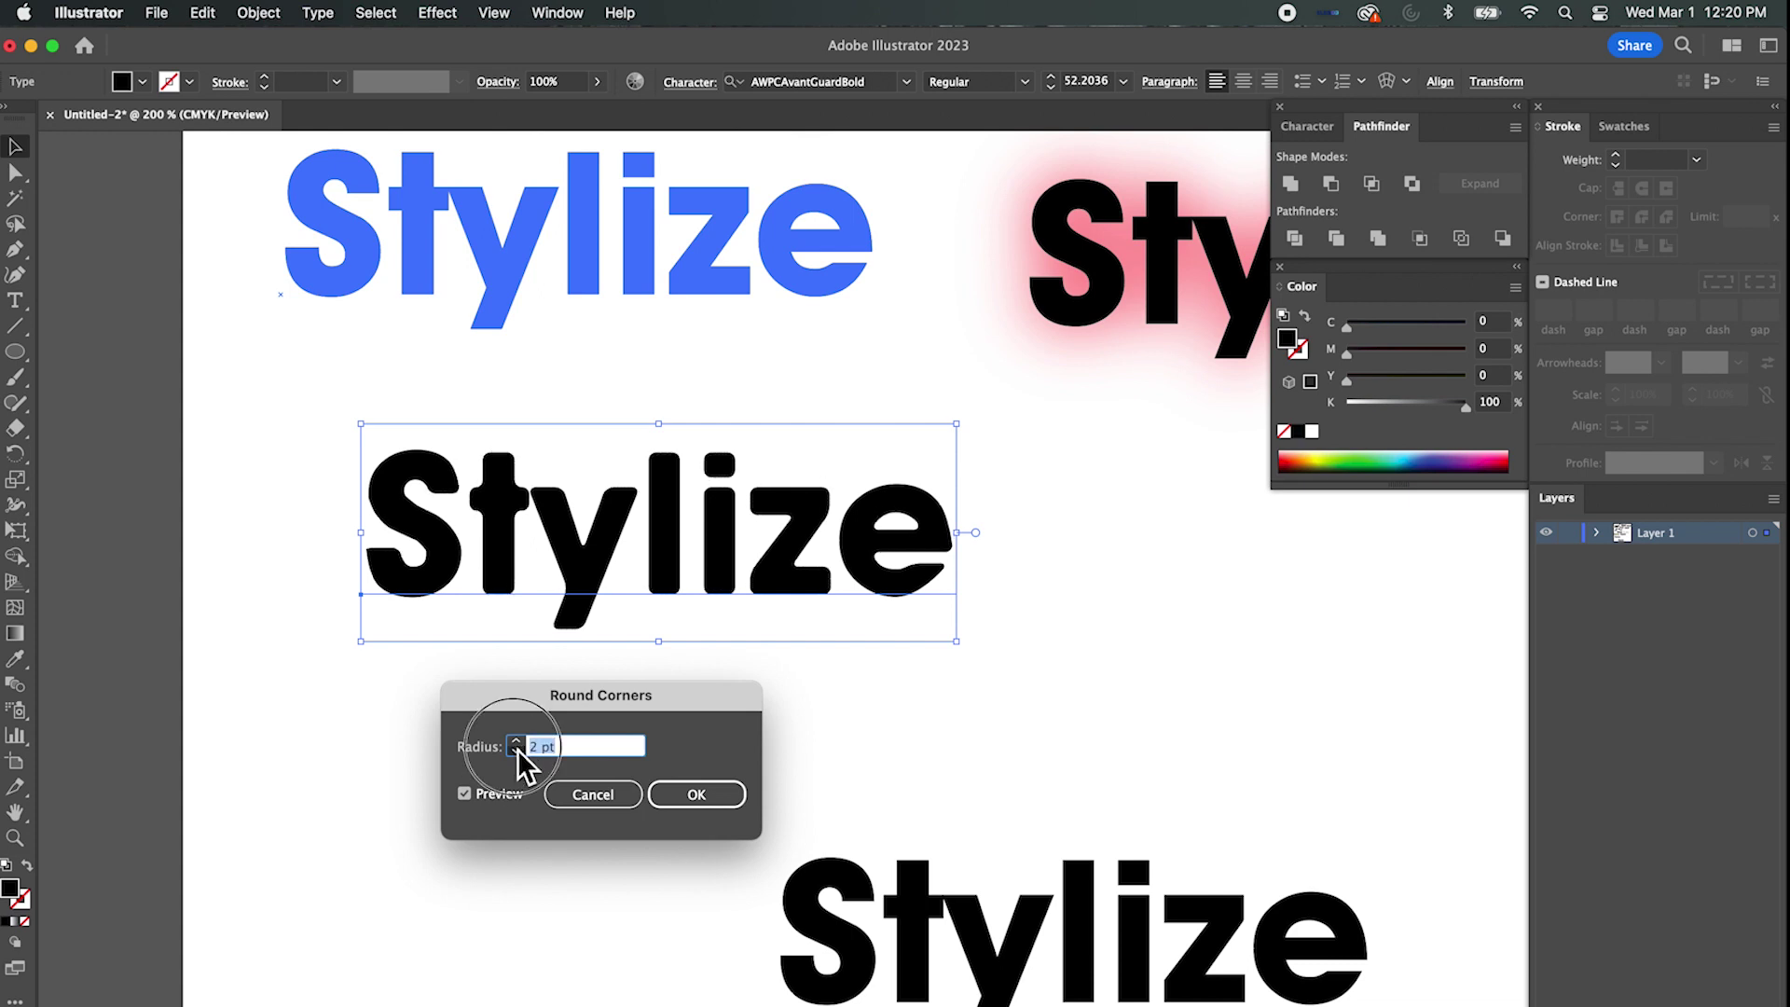
left_click(517, 753)
left_click(516, 755)
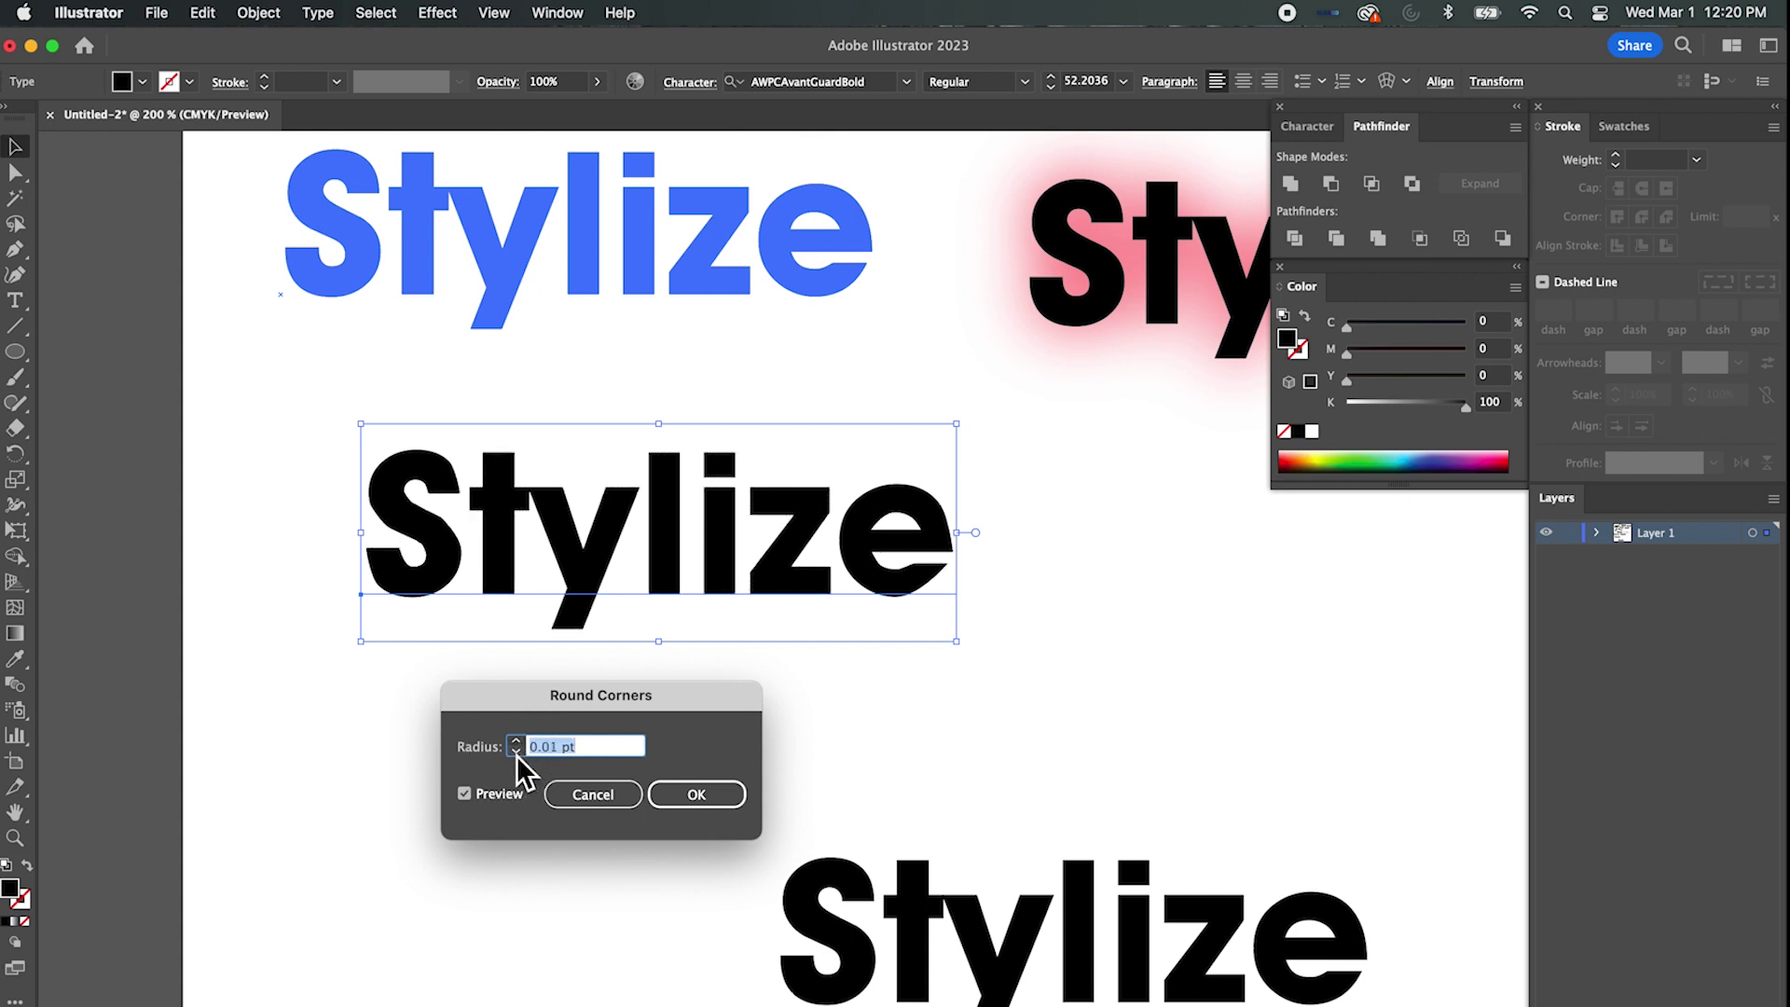
Compare corner radii of 3 pt and 1 pt, and apply Round Corners to the text at 3 pt.
type("3 pt")
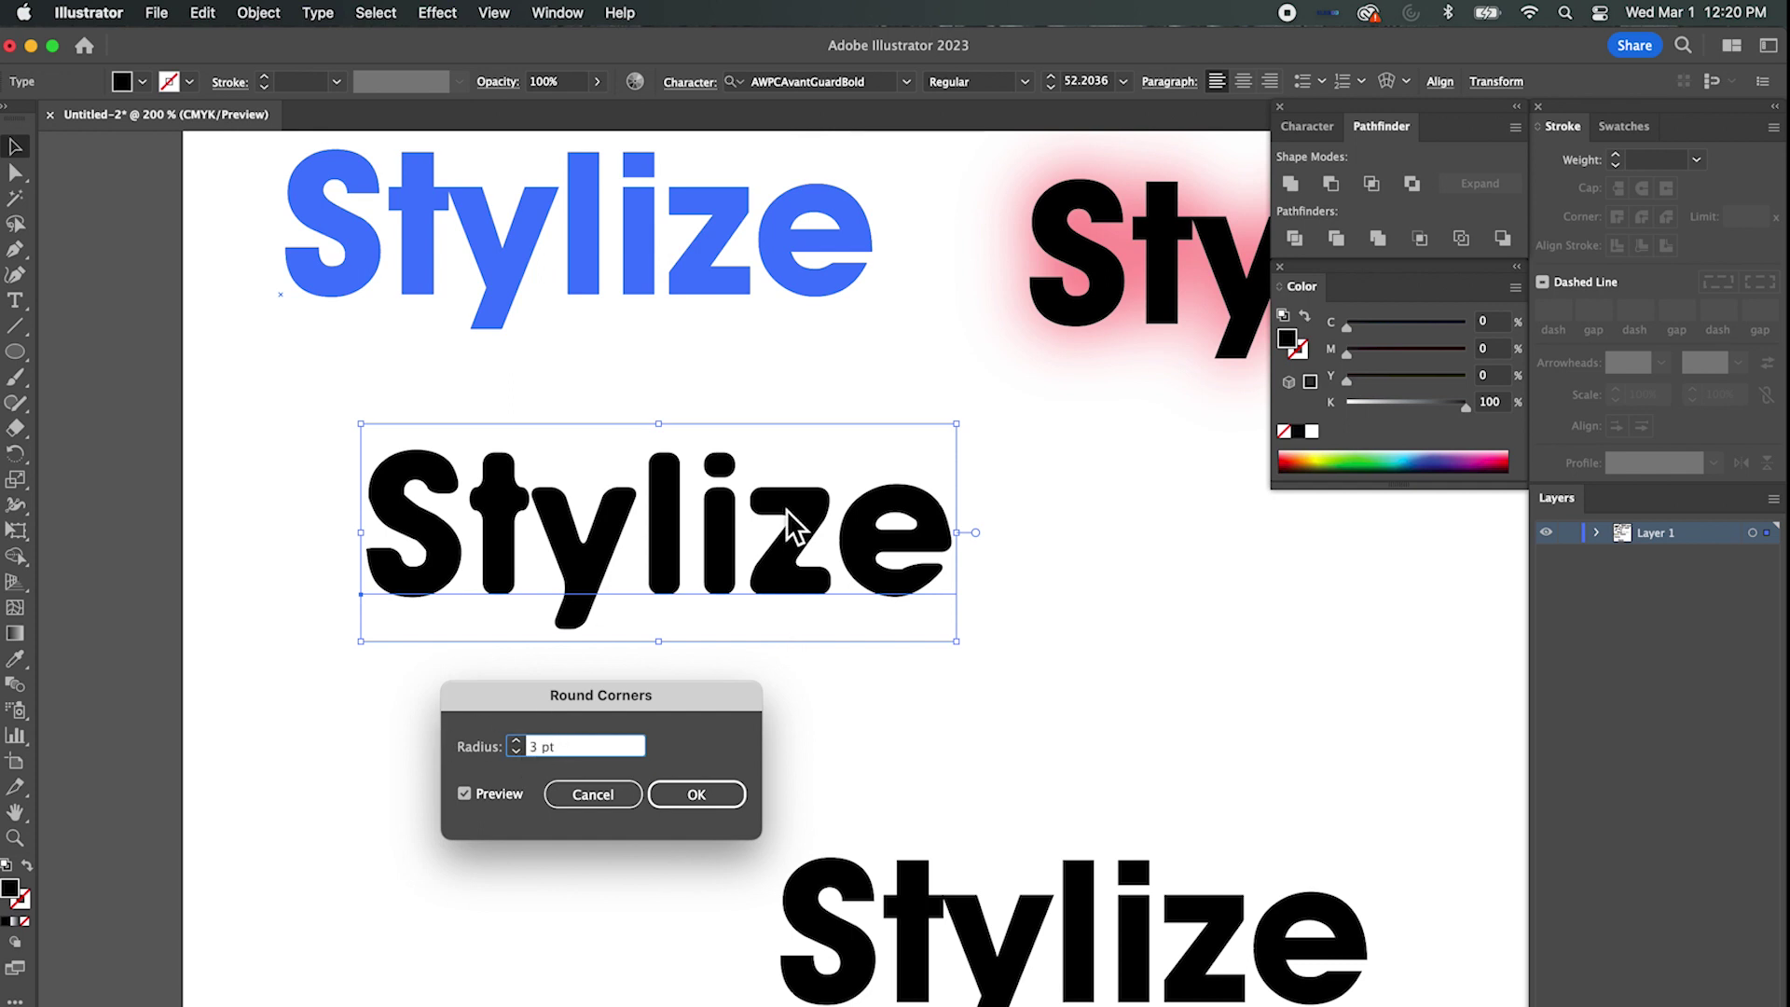
left_click(516, 751)
left_click(517, 753)
left_click(517, 752)
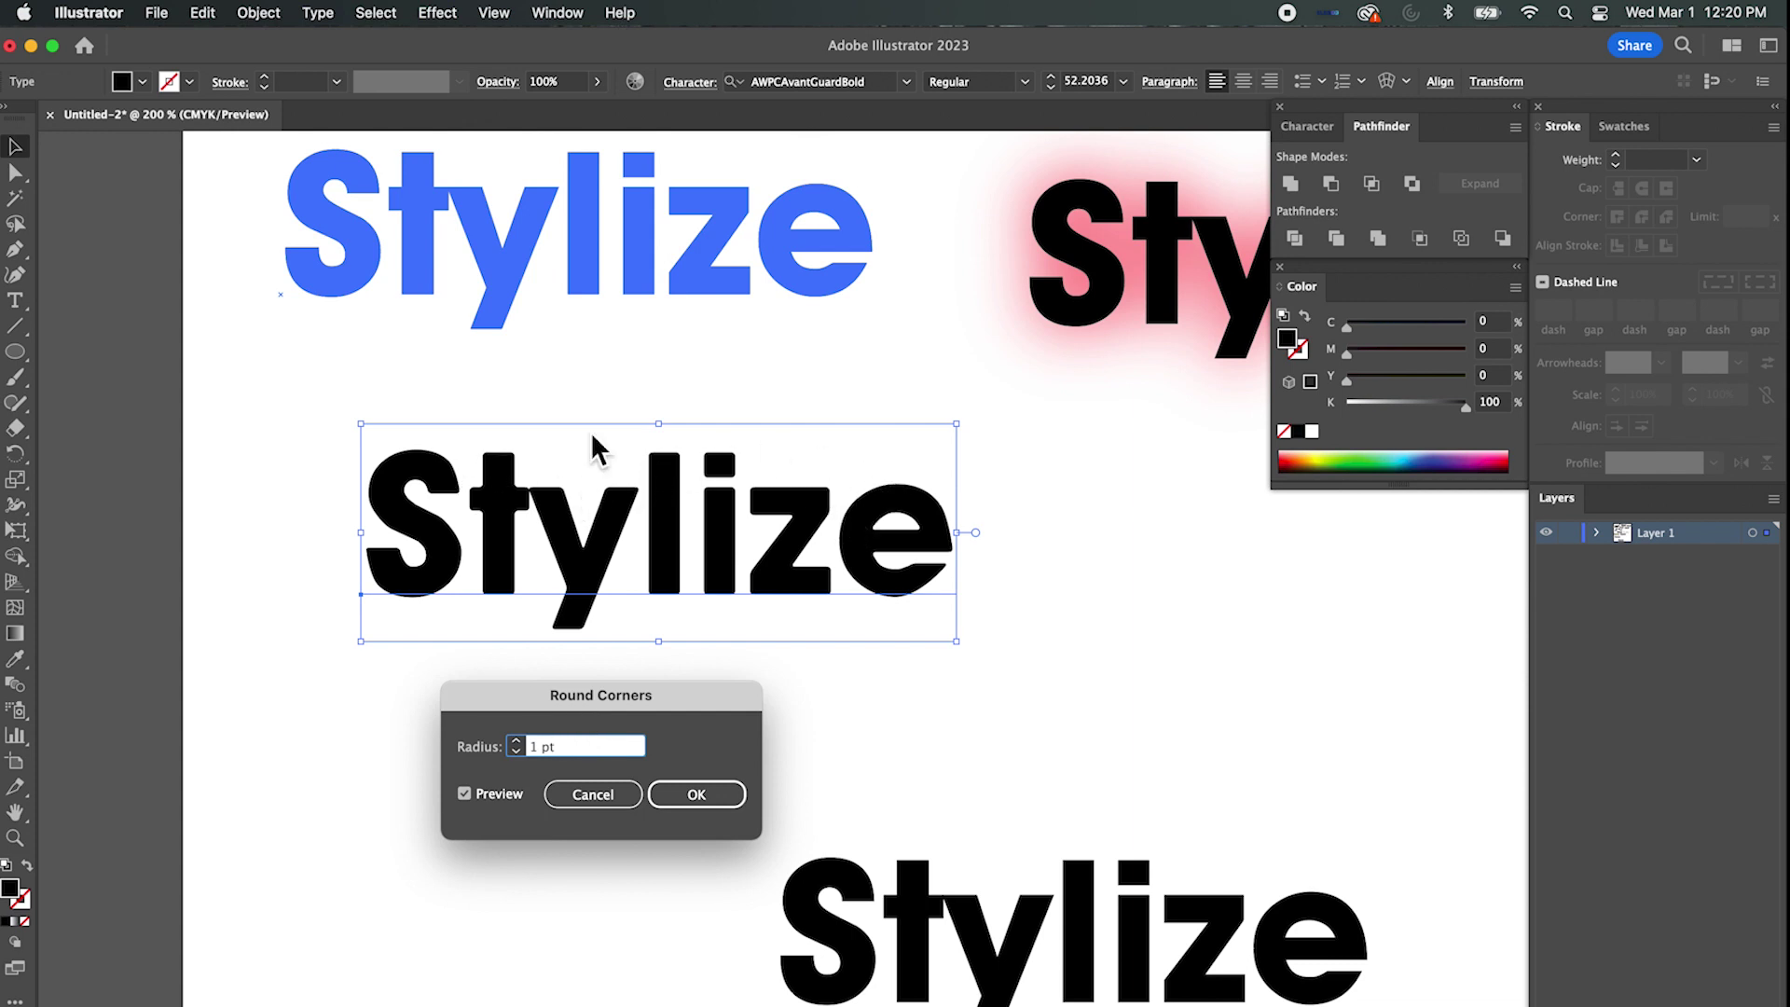
left_click(519, 741)
left_click(519, 741)
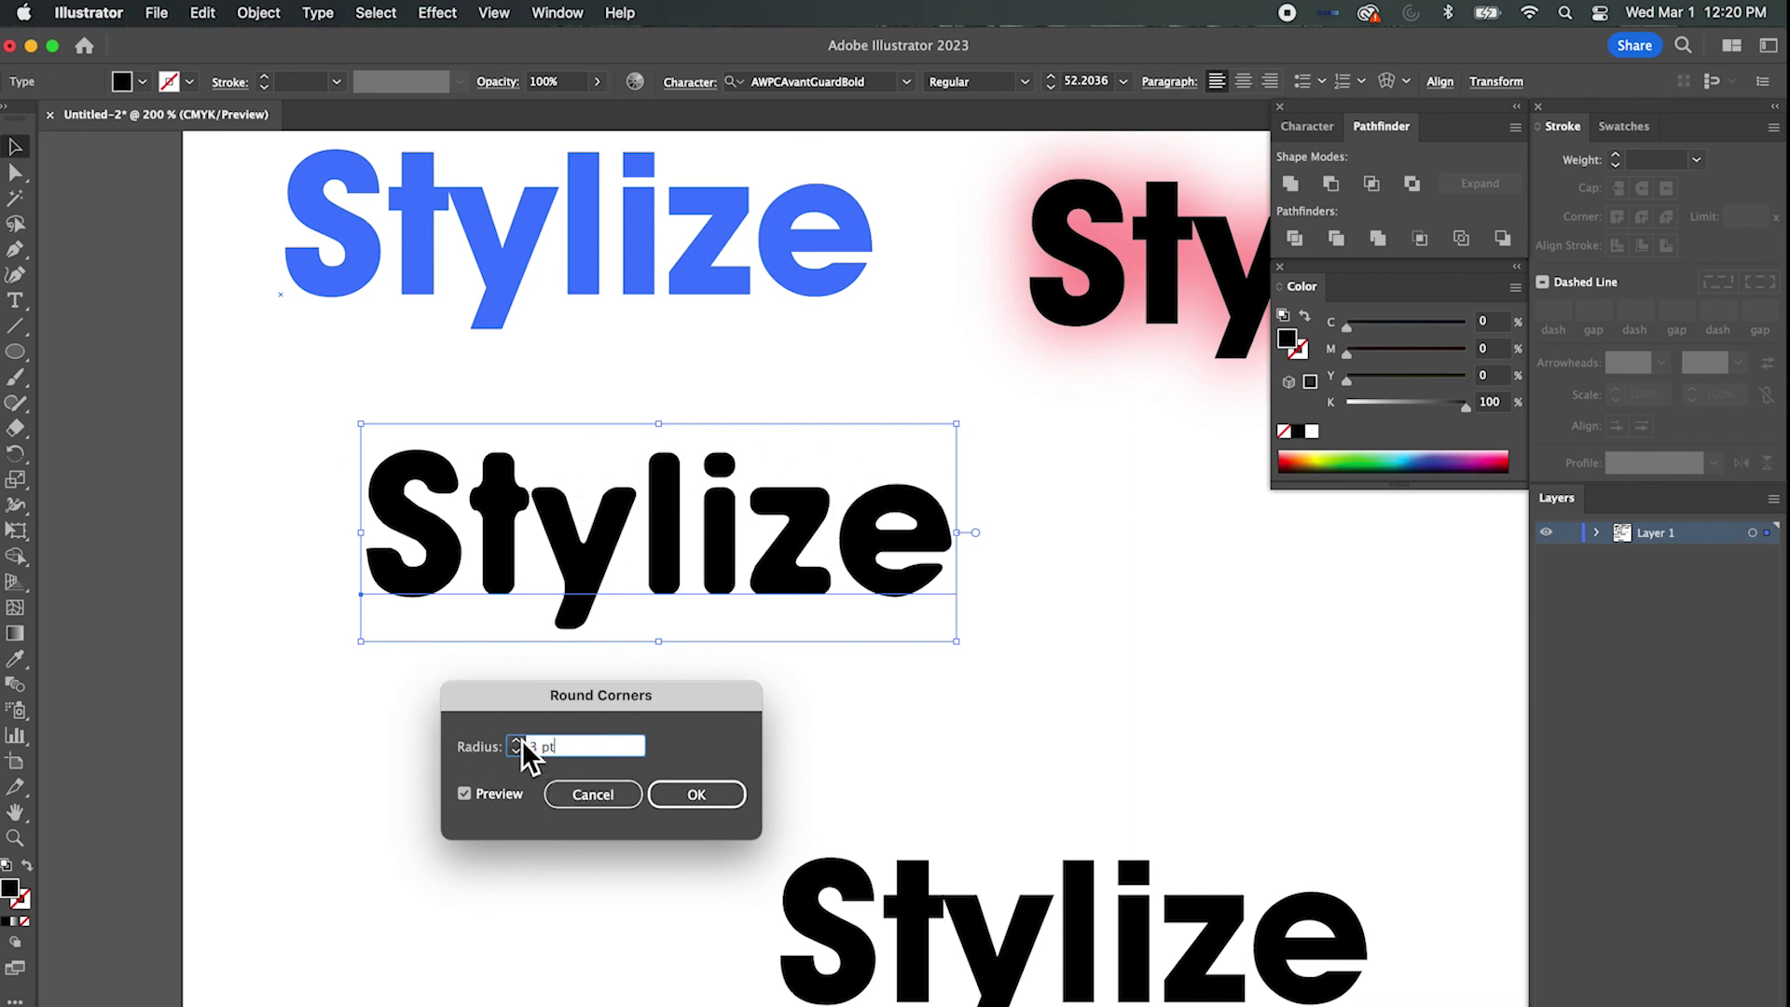
left_click(711, 802)
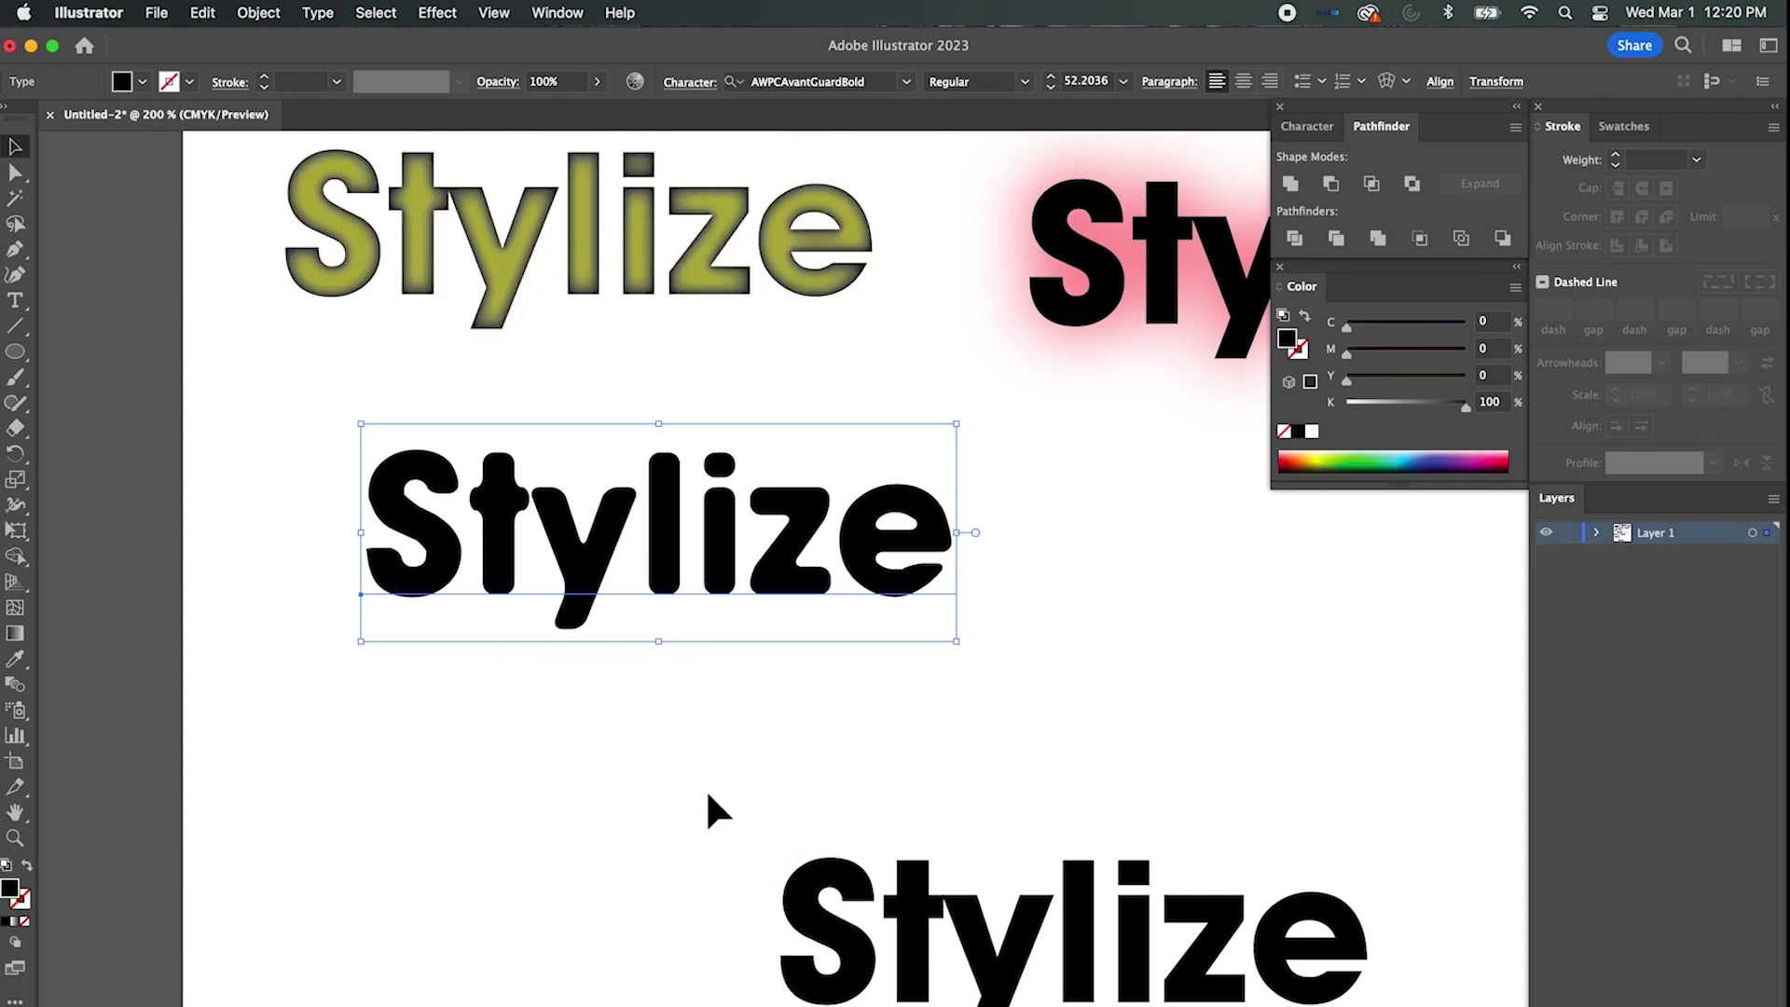
Move the plain "Stylize" text below the rounded copy, and start a Scribble effect on it with the options clear of the text.
left_click_drag(1212, 930, 858, 834)
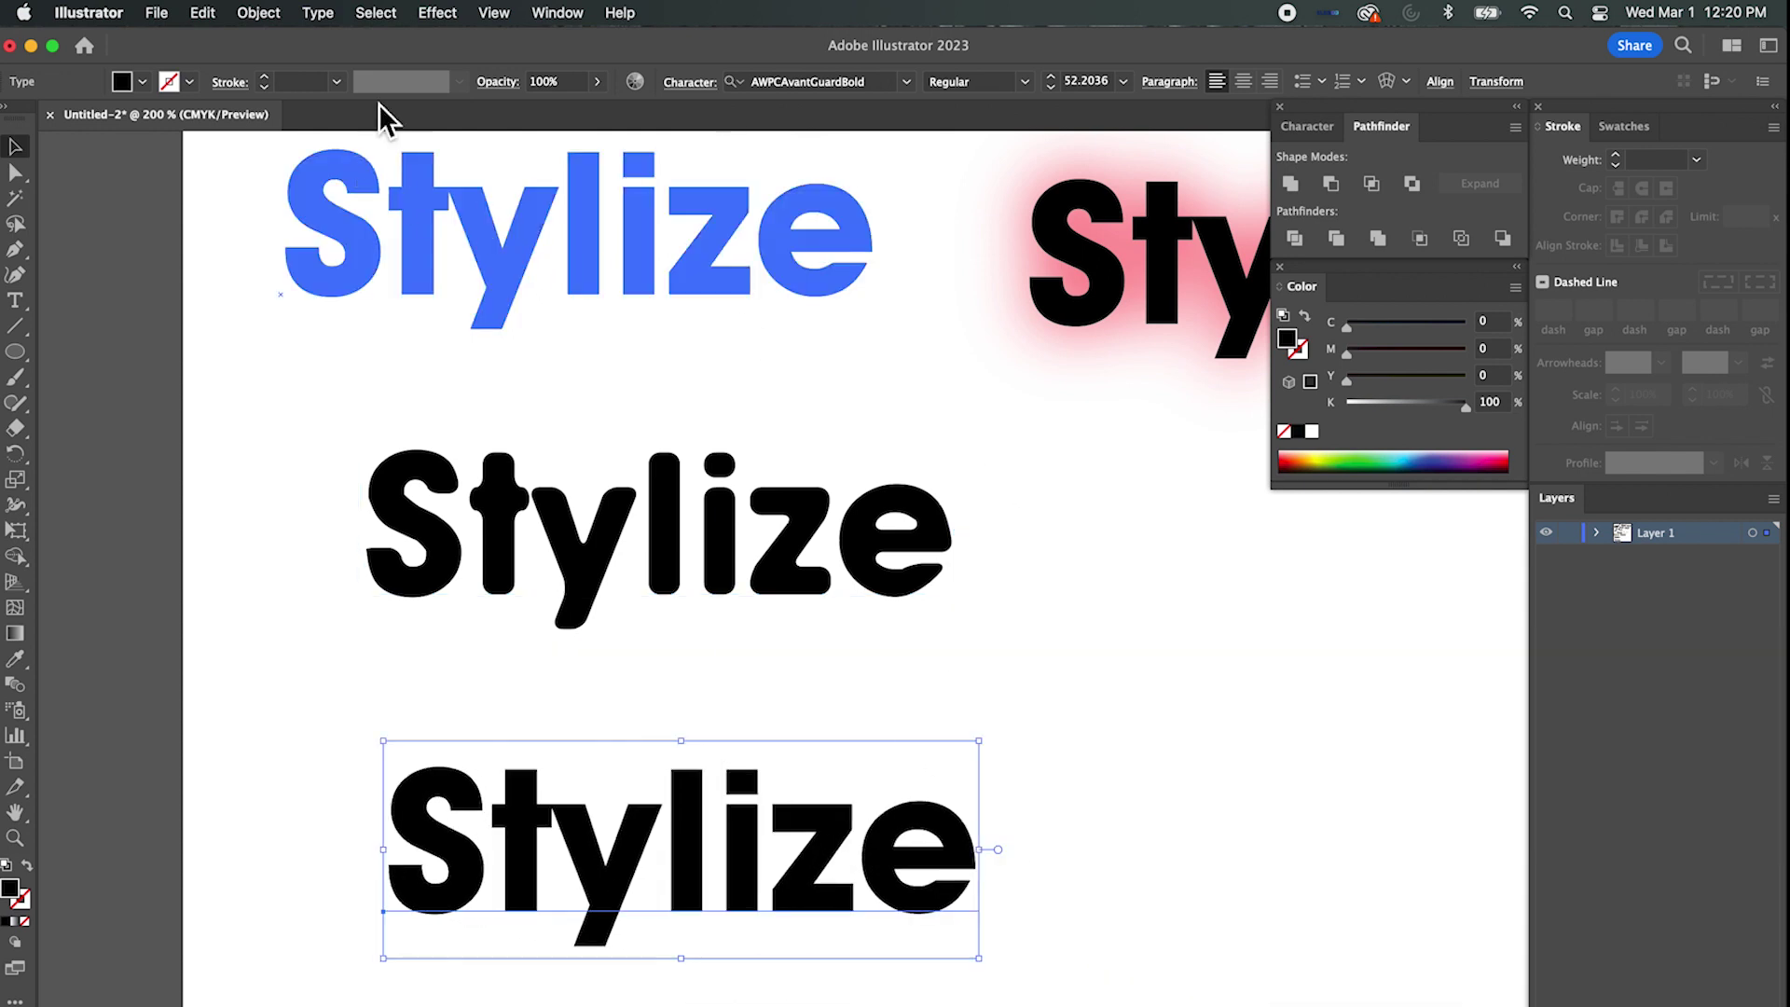
left_click(389, 16)
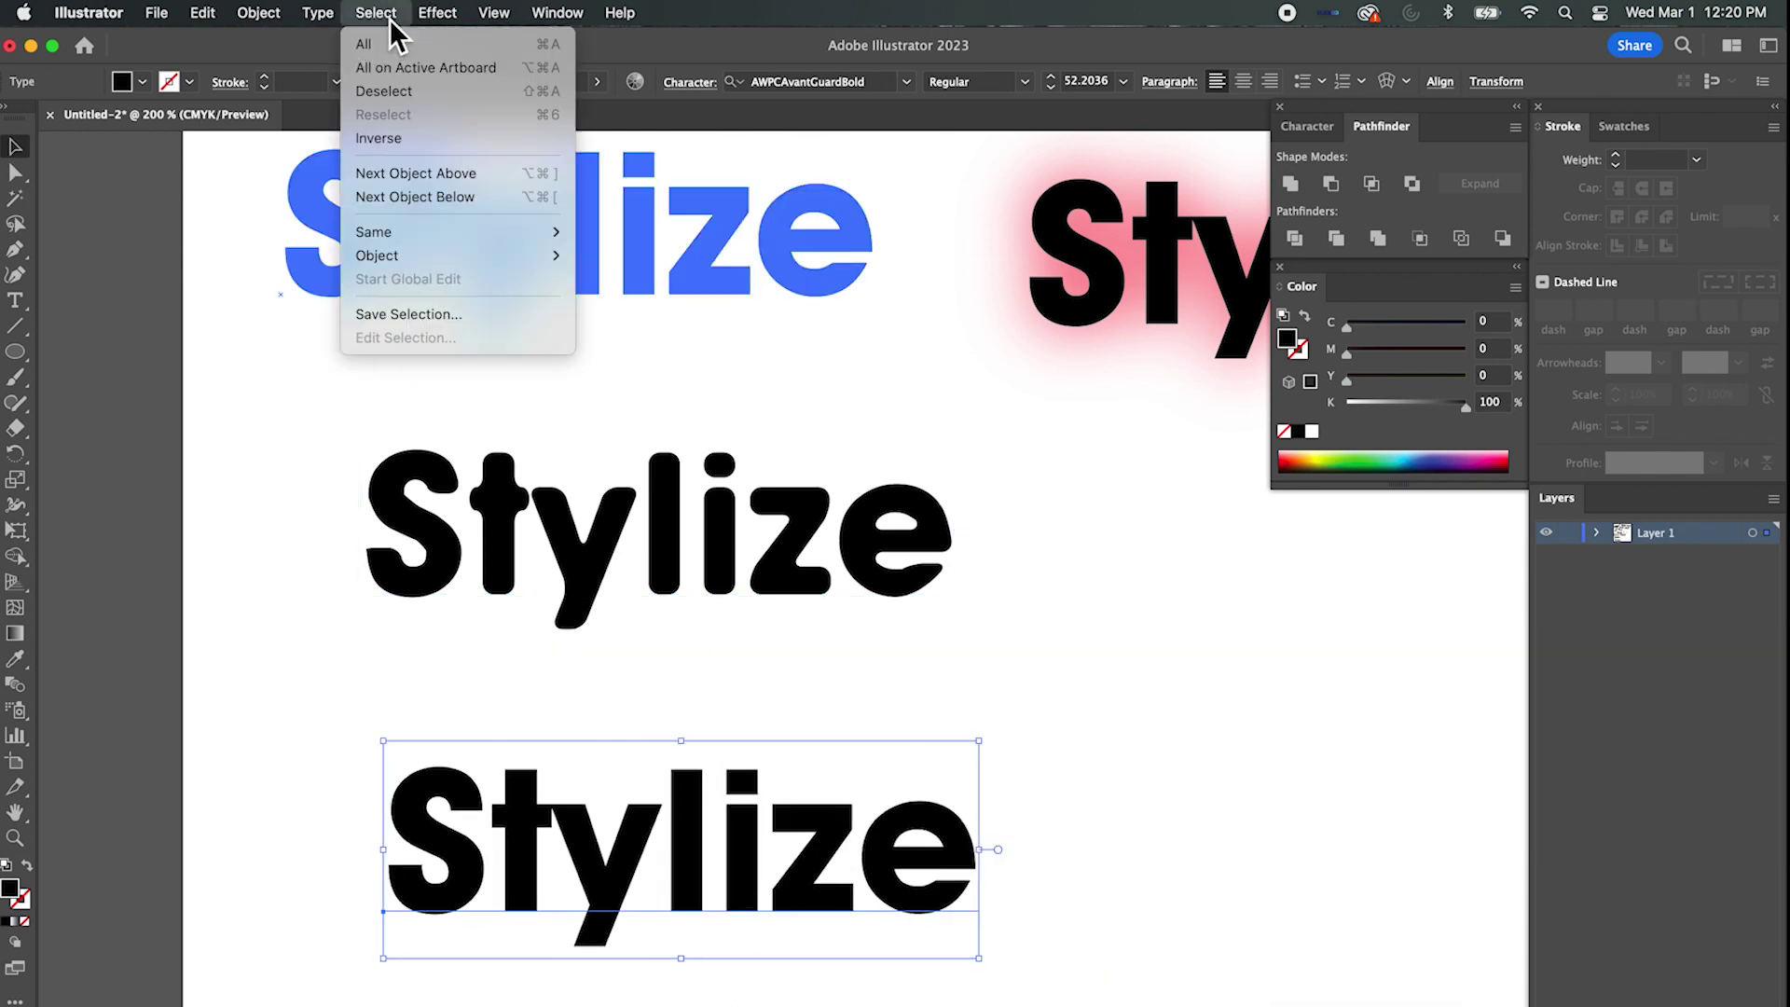
mouse_move(462, 14)
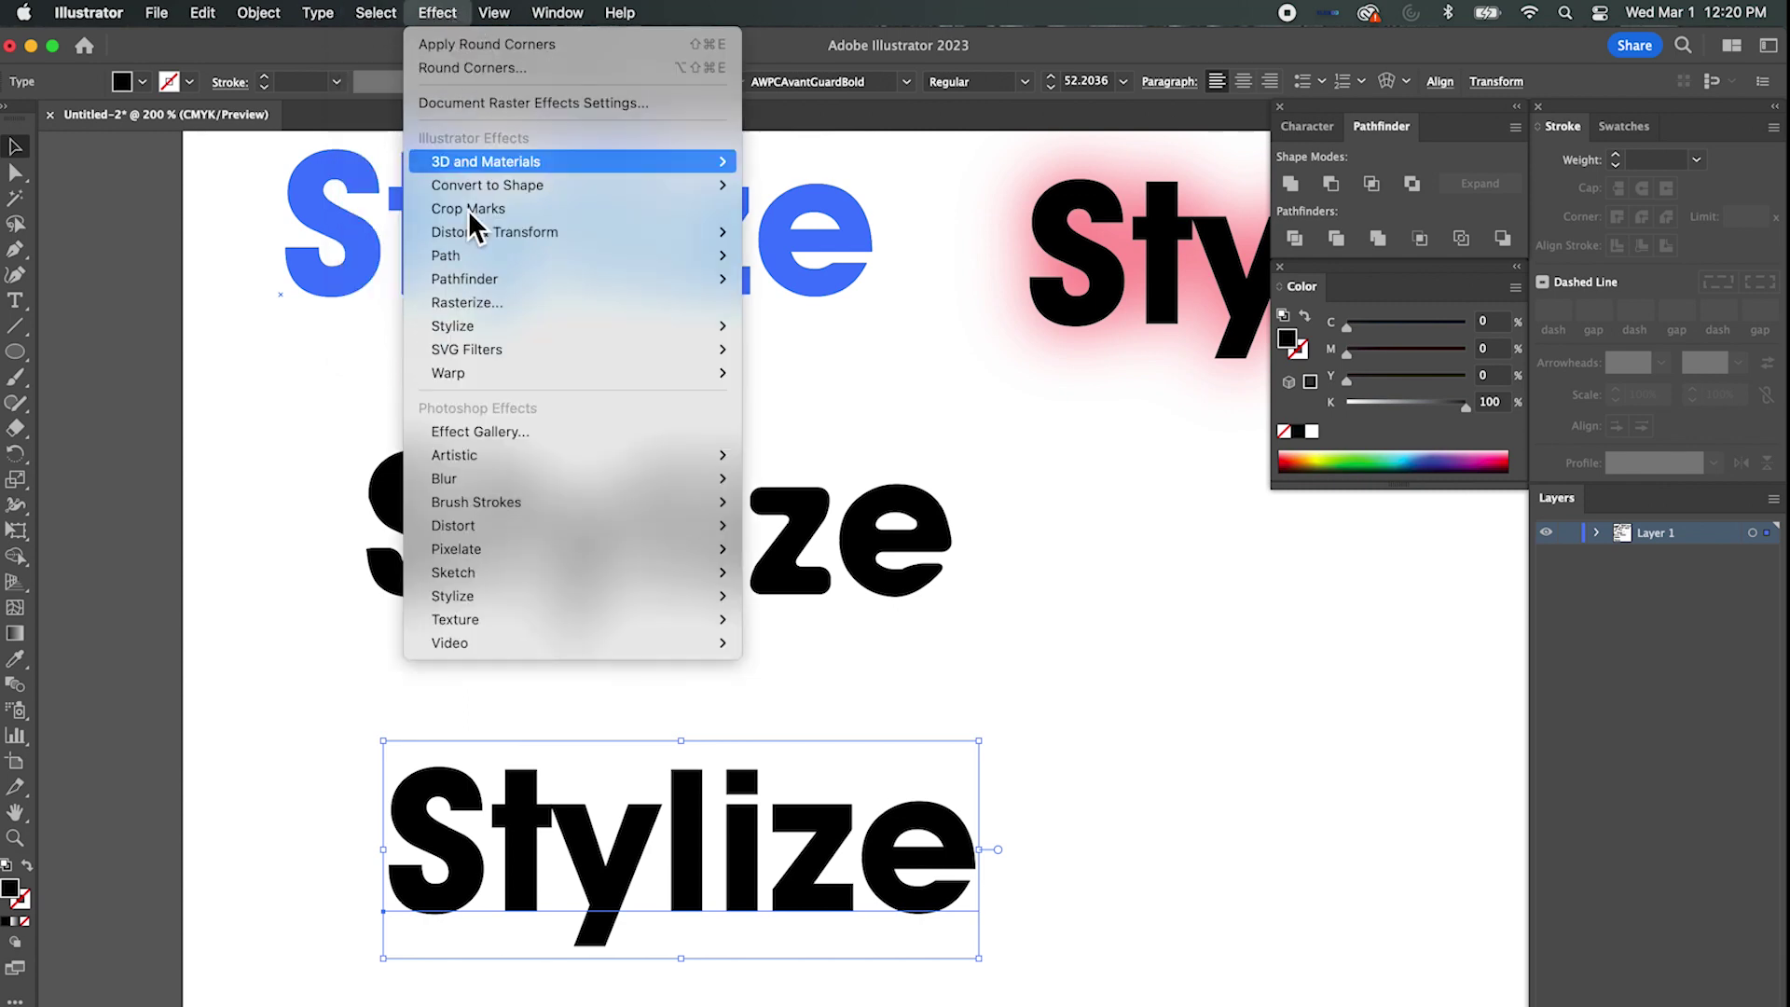
mouse_move(487, 326)
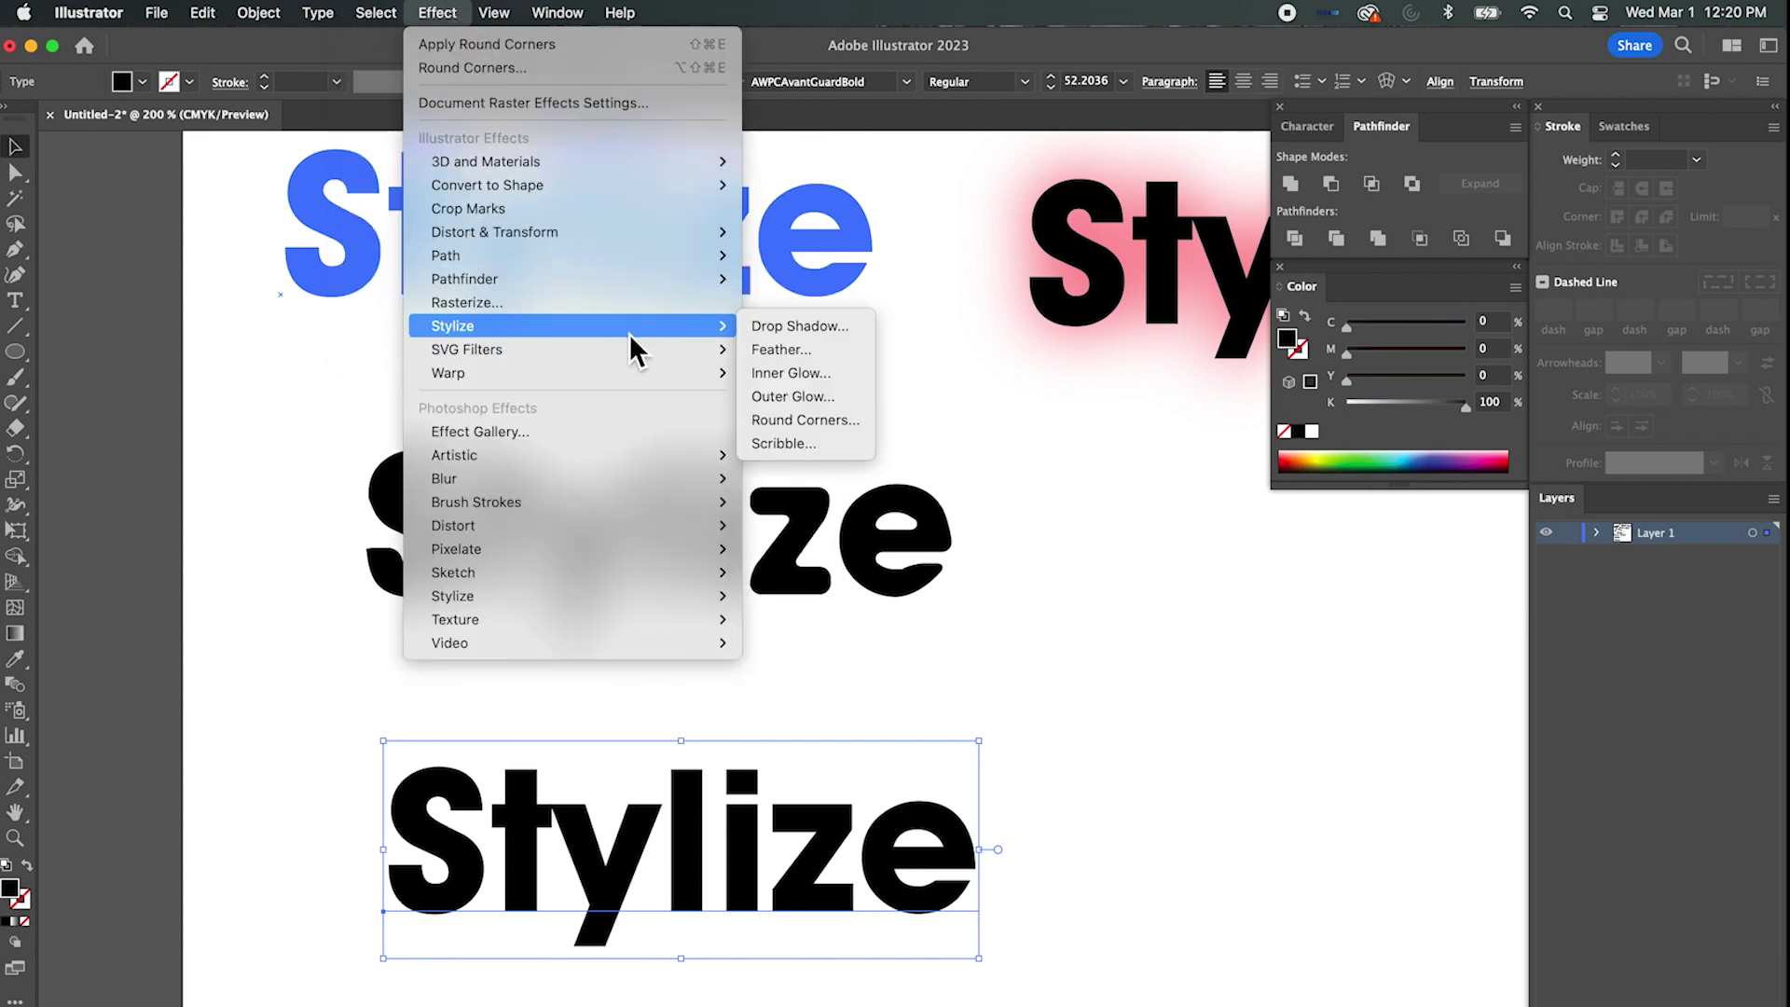
left_click(812, 453)
mouse_move(897, 300)
left_mouse_down()
mouse_move(1254, 415)
mouse_move(1287, 390)
left_mouse_up()
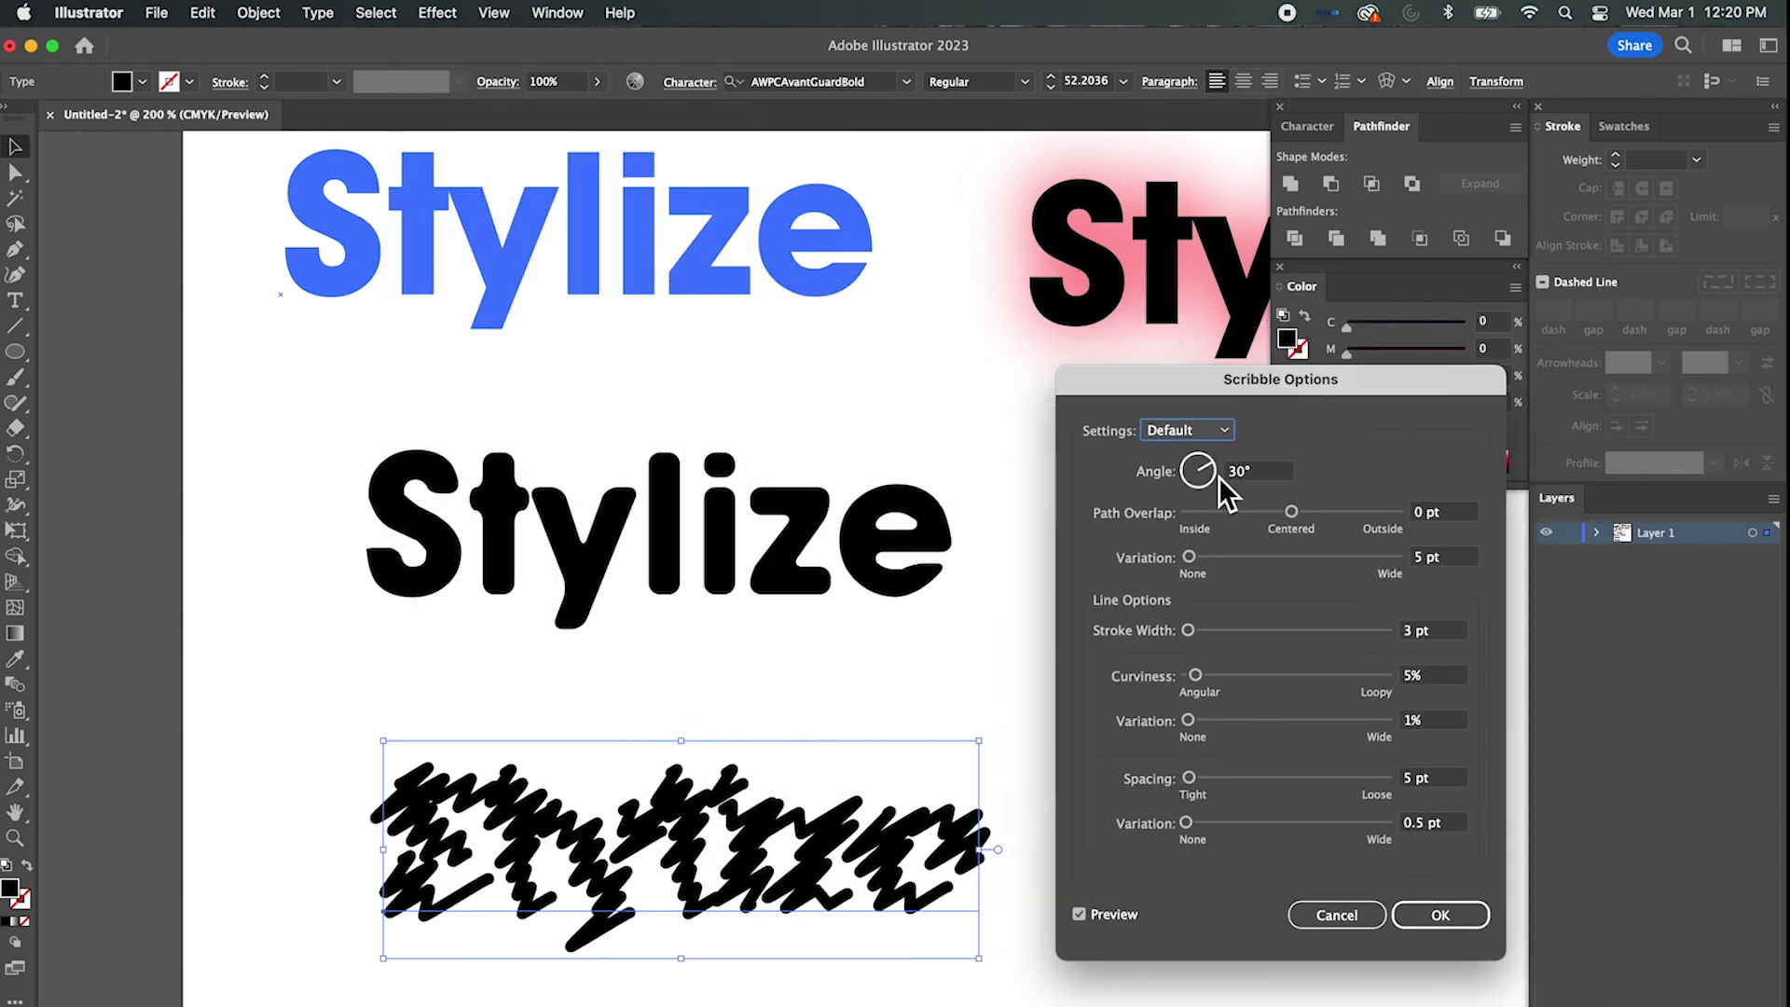
Set the scribble's path overlap to -10.07 pt, its overlap variation to 8 pt and its curviness variation to 2%.
mouse_move(1302, 518)
left_mouse_down()
mouse_move(1264, 528)
mouse_move(1322, 514)
mouse_move(1291, 519)
left_mouse_up()
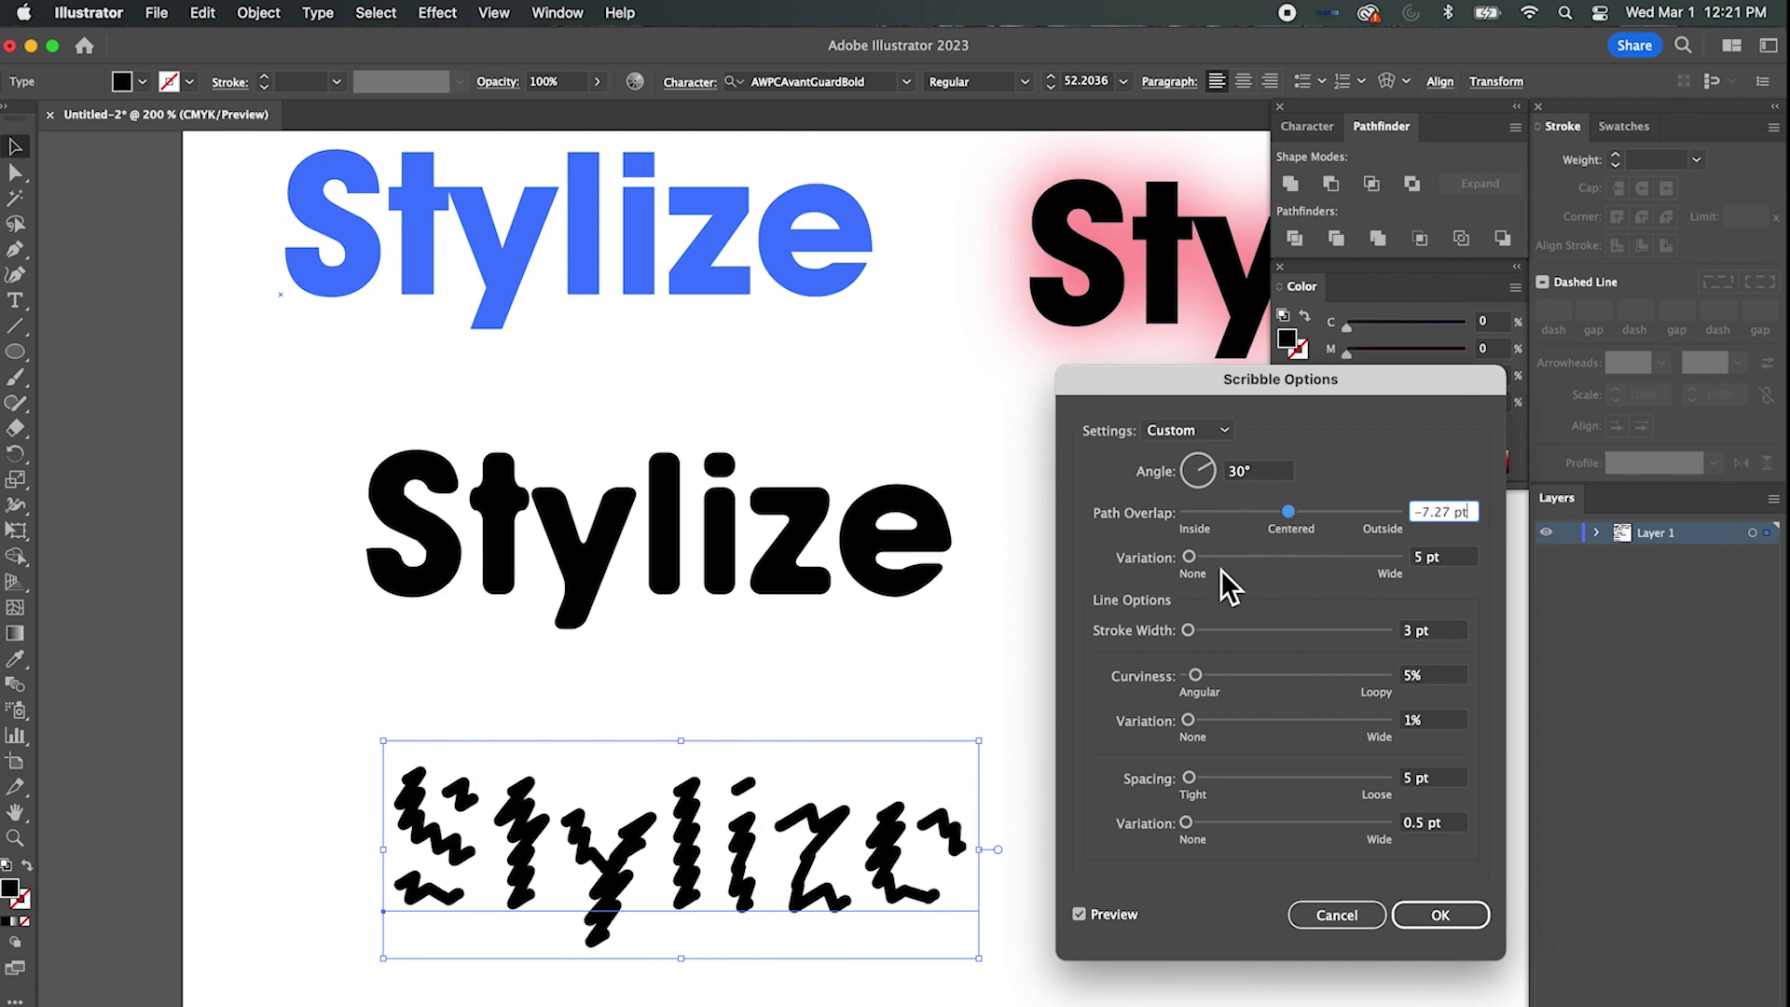
left_click_drag(1201, 562, 1195, 561)
mouse_move(1189, 631)
left_mouse_down()
mouse_move(1200, 680)
mouse_move(1298, 675)
mouse_move(1218, 687)
mouse_move(1196, 677)
mouse_move(1196, 634)
left_mouse_up()
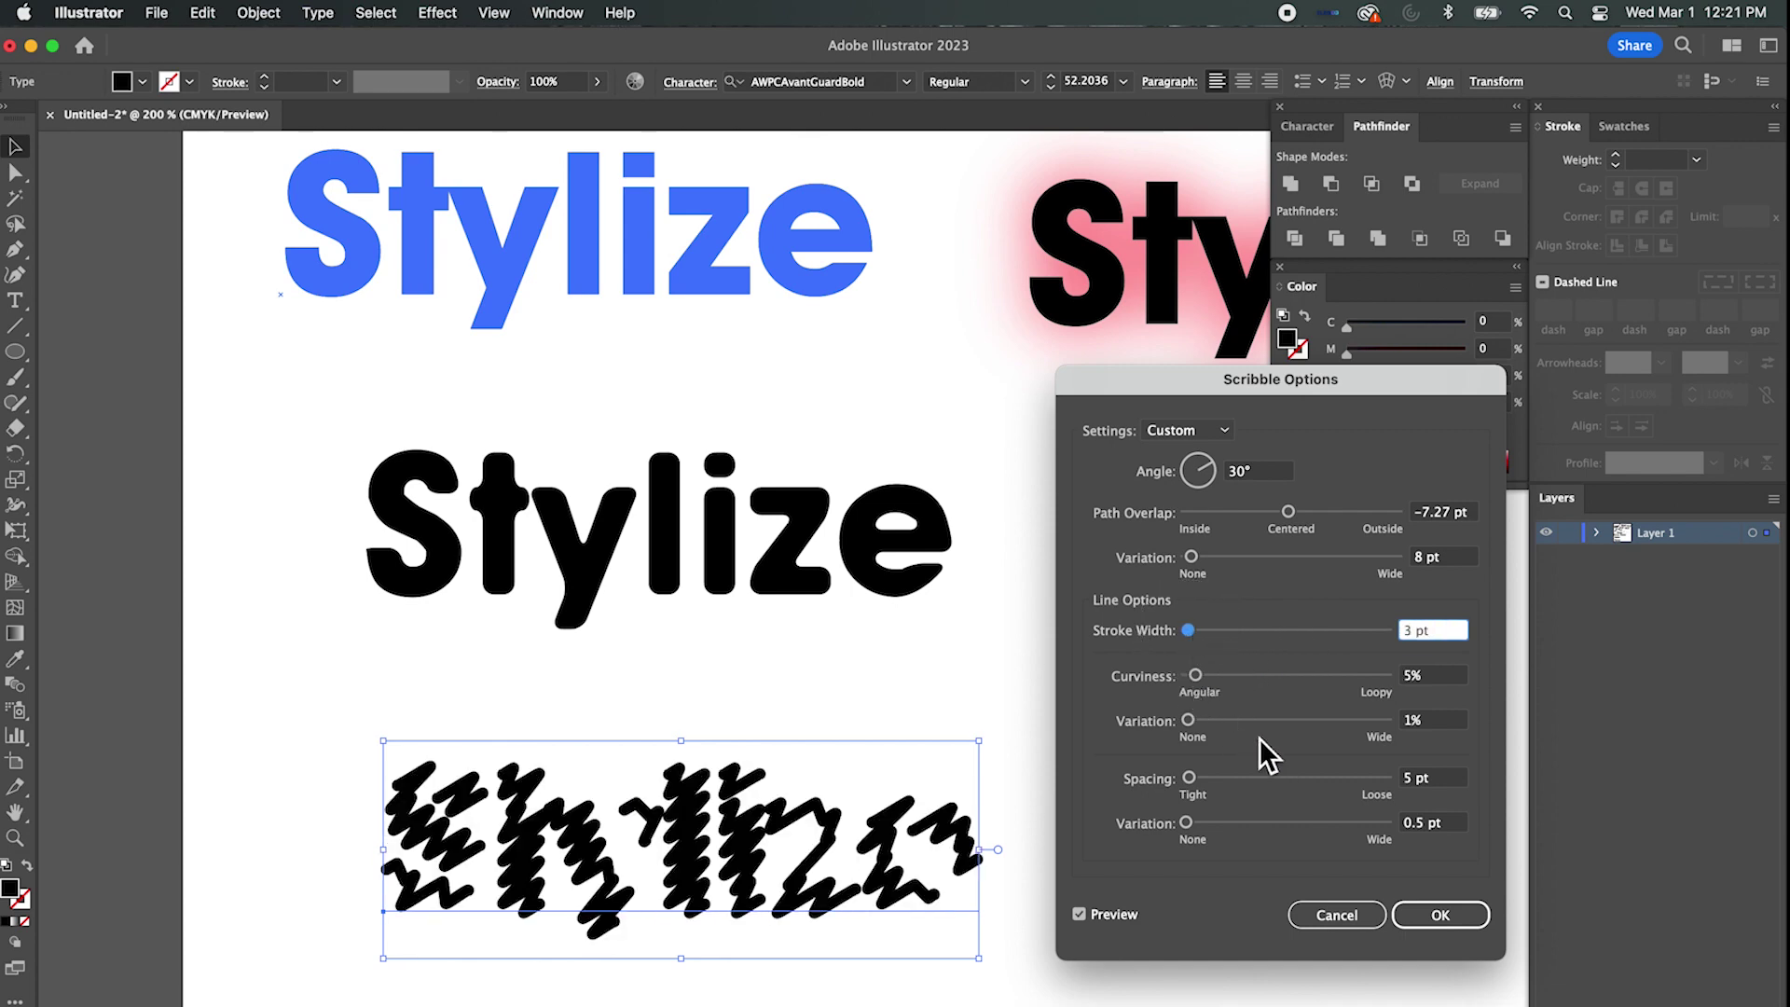
left_click_drag(1199, 719, 1197, 720)
left_click_drag(1302, 512, 1294, 514)
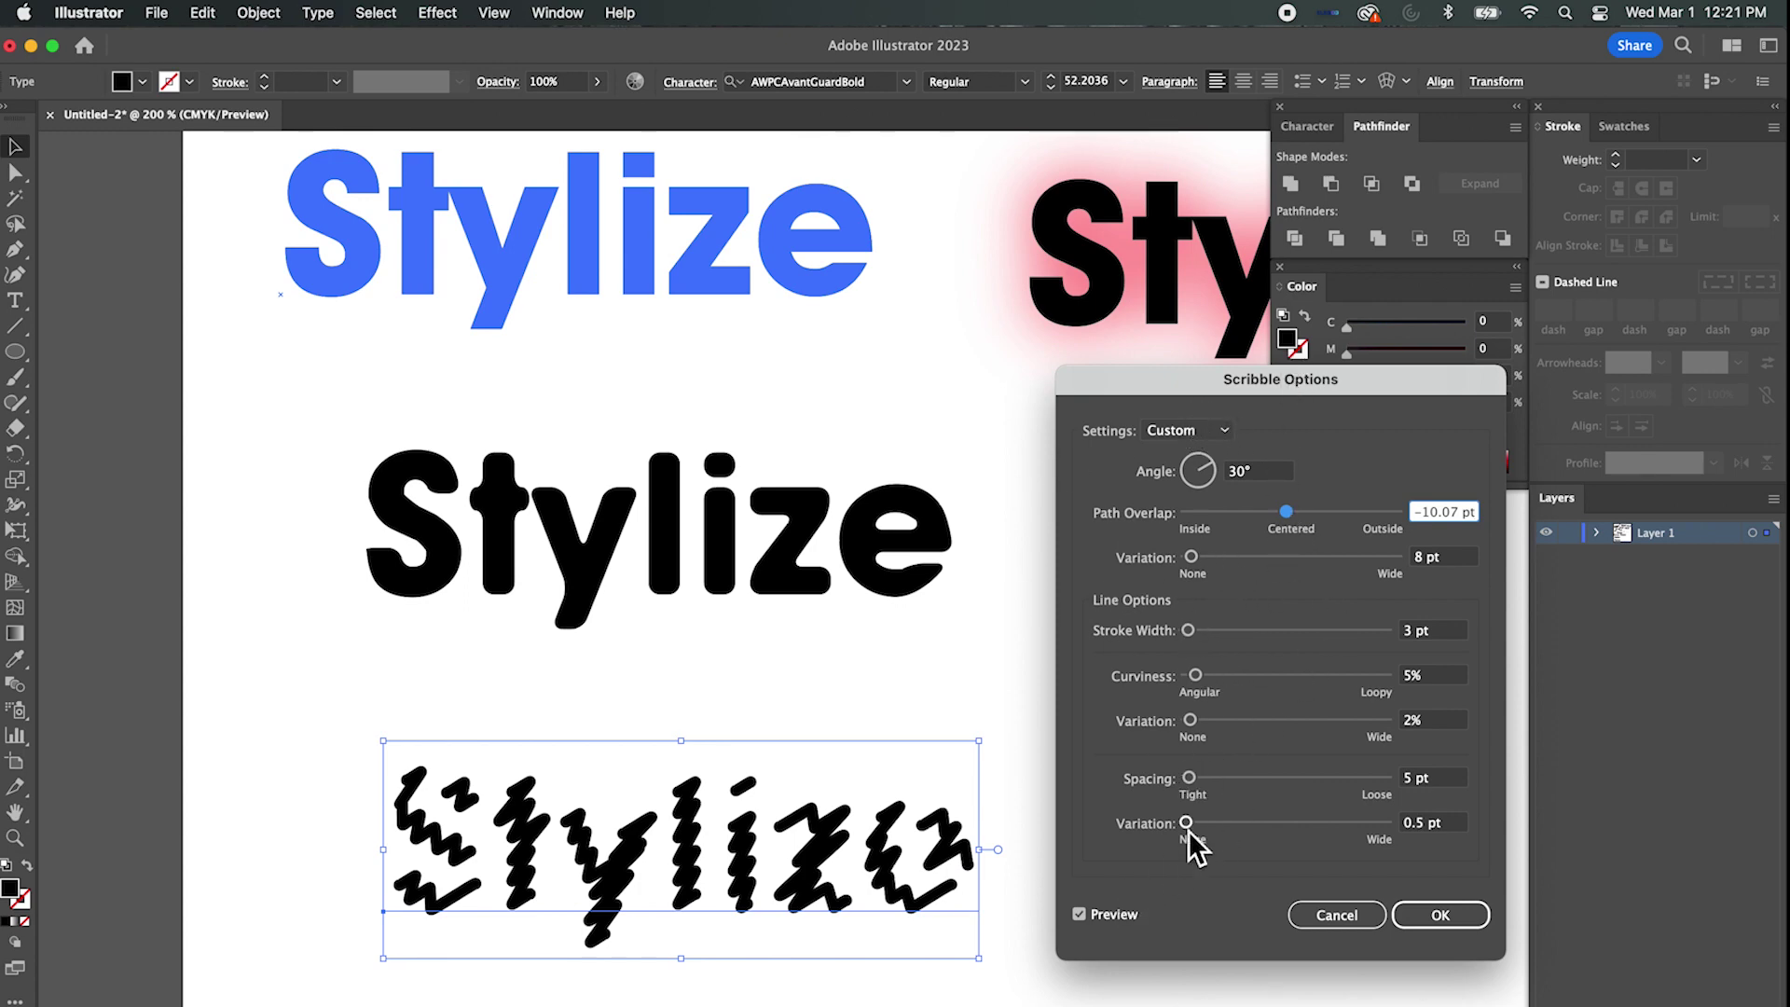
Try a scribble line spacing of 0.01 pt, set the spacing to 4 pt, and apply the Scribble effect to the text.
mouse_move(1189, 779)
left_mouse_down()
mouse_move(1212, 783)
mouse_move(1182, 782)
left_mouse_up()
left_click(1186, 779)
left_click(1188, 782)
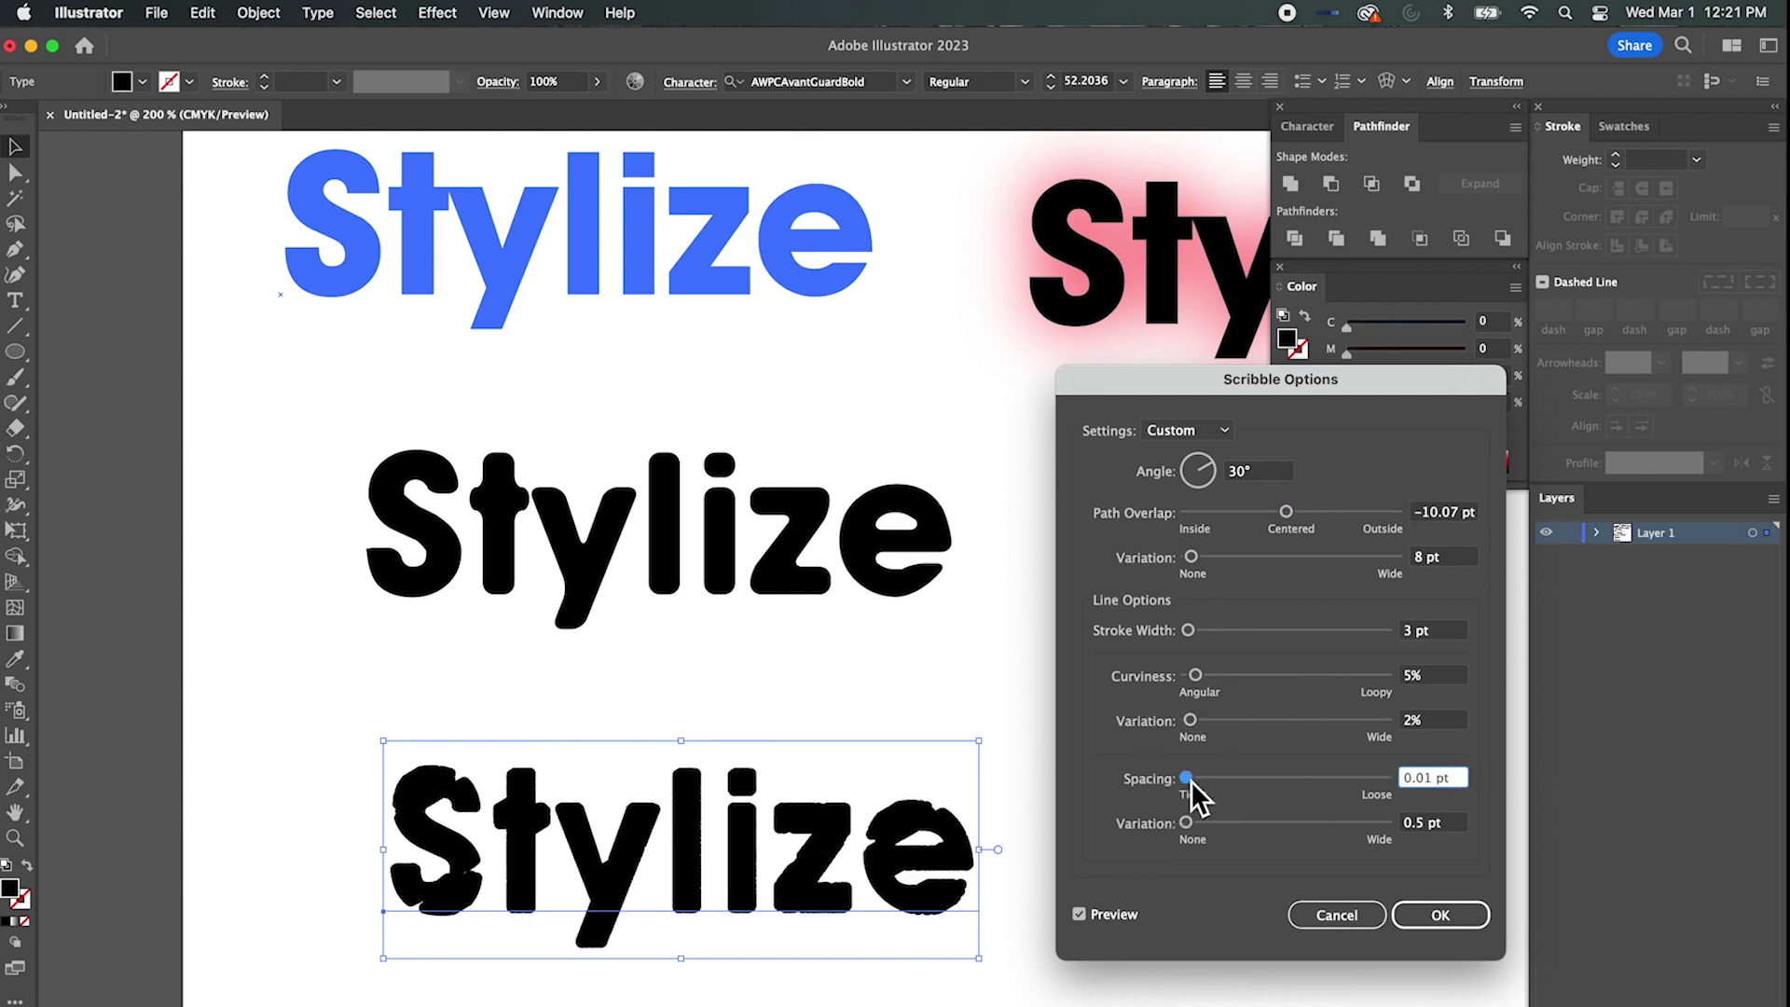
left_click(1187, 780)
left_click(1187, 780)
left_click(1188, 824)
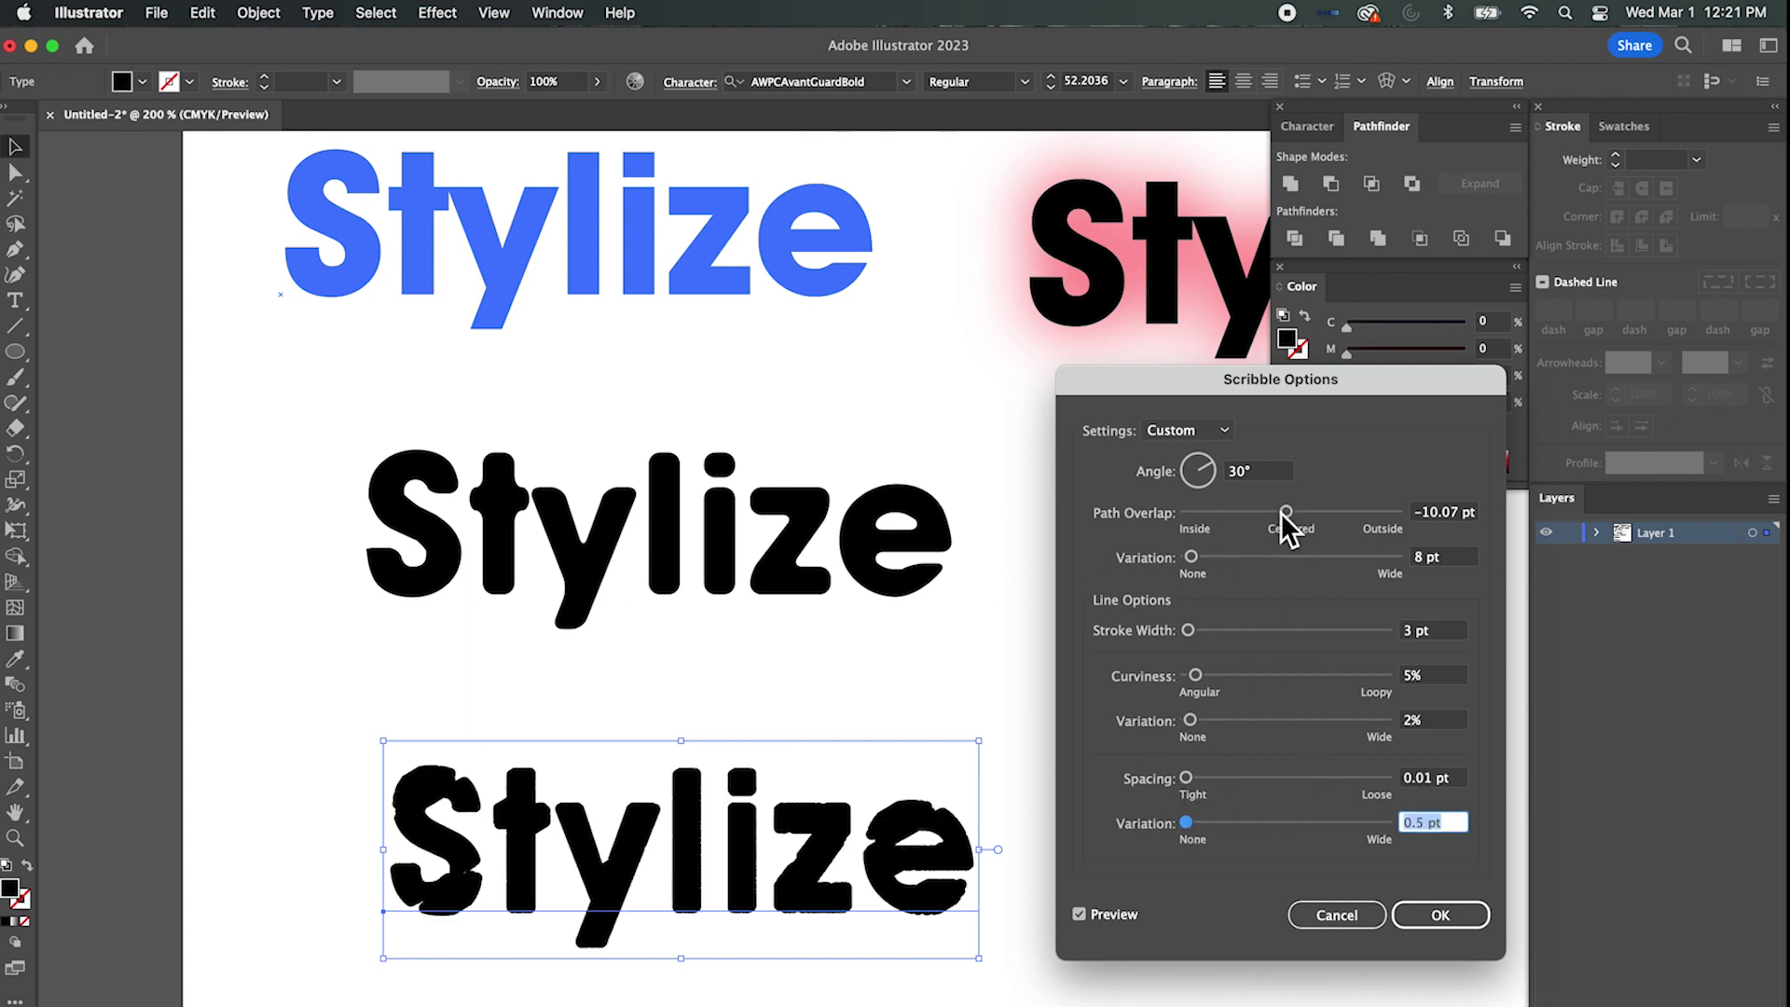
left_click(1192, 780)
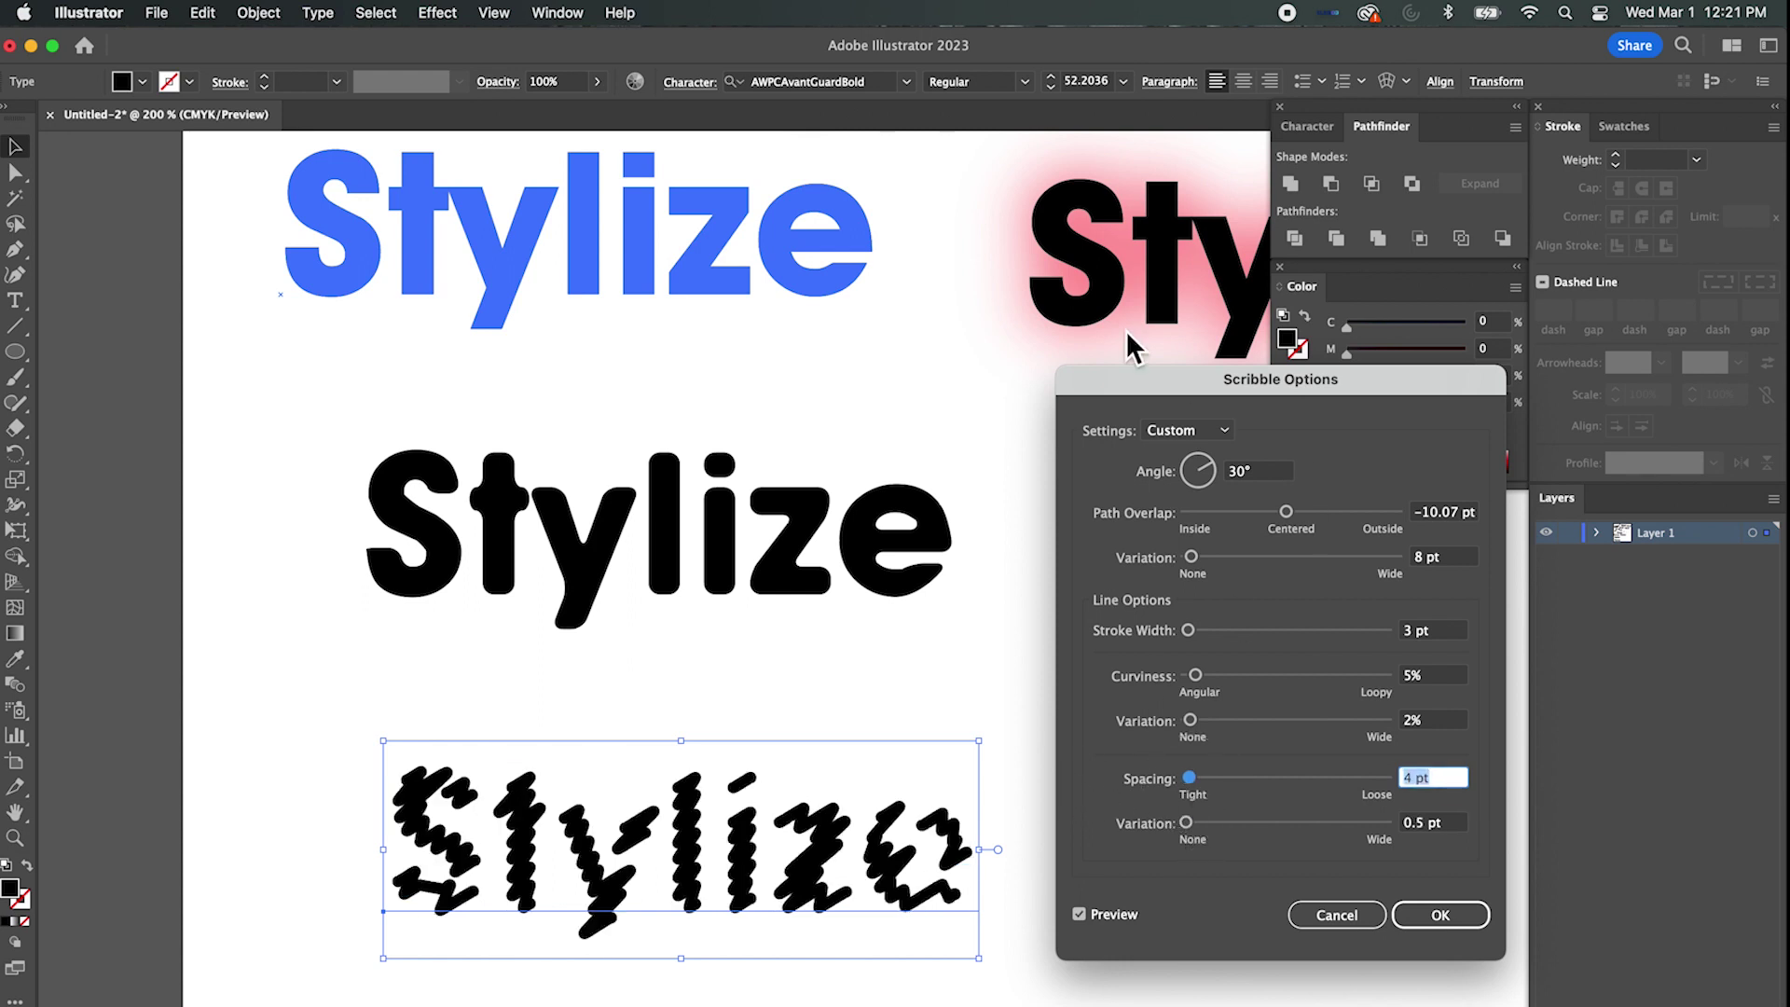
left_click(1412, 926)
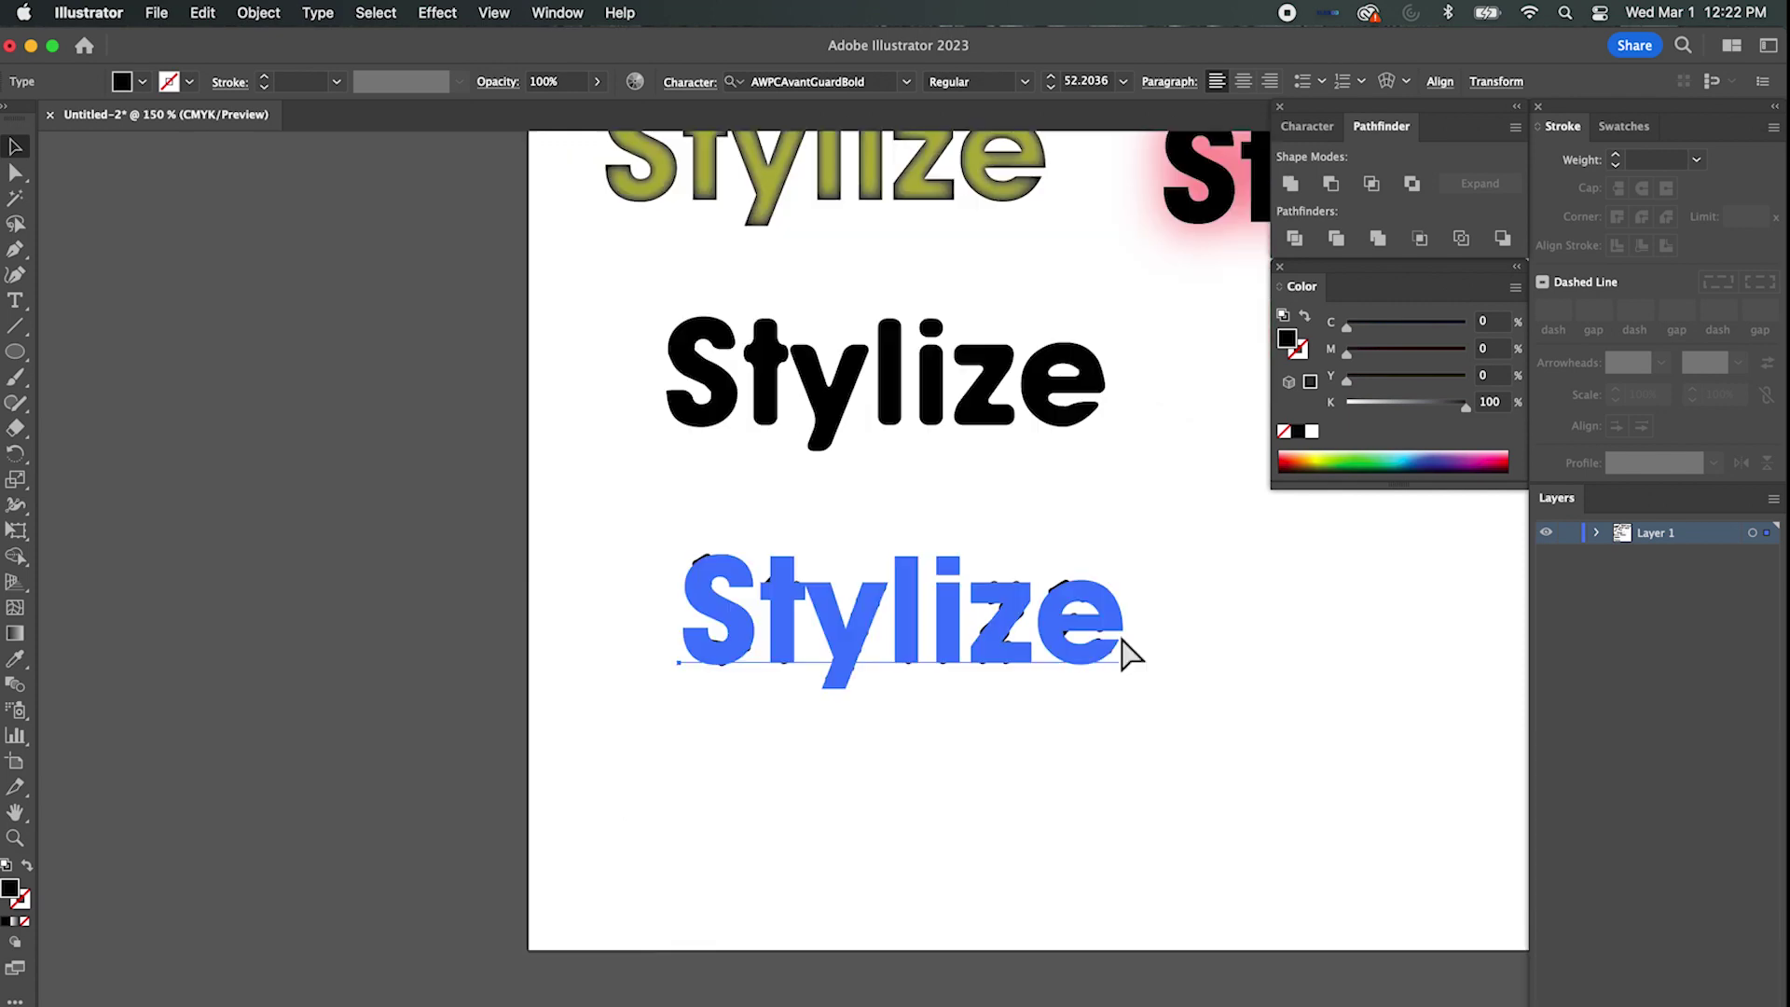
Review the finished "Word" and "Stylize" effect examples together on the artboard.
key("super+minus")
key("super+minus")
key("super+minus")
left_click_drag(1139, 563, 891, 662)
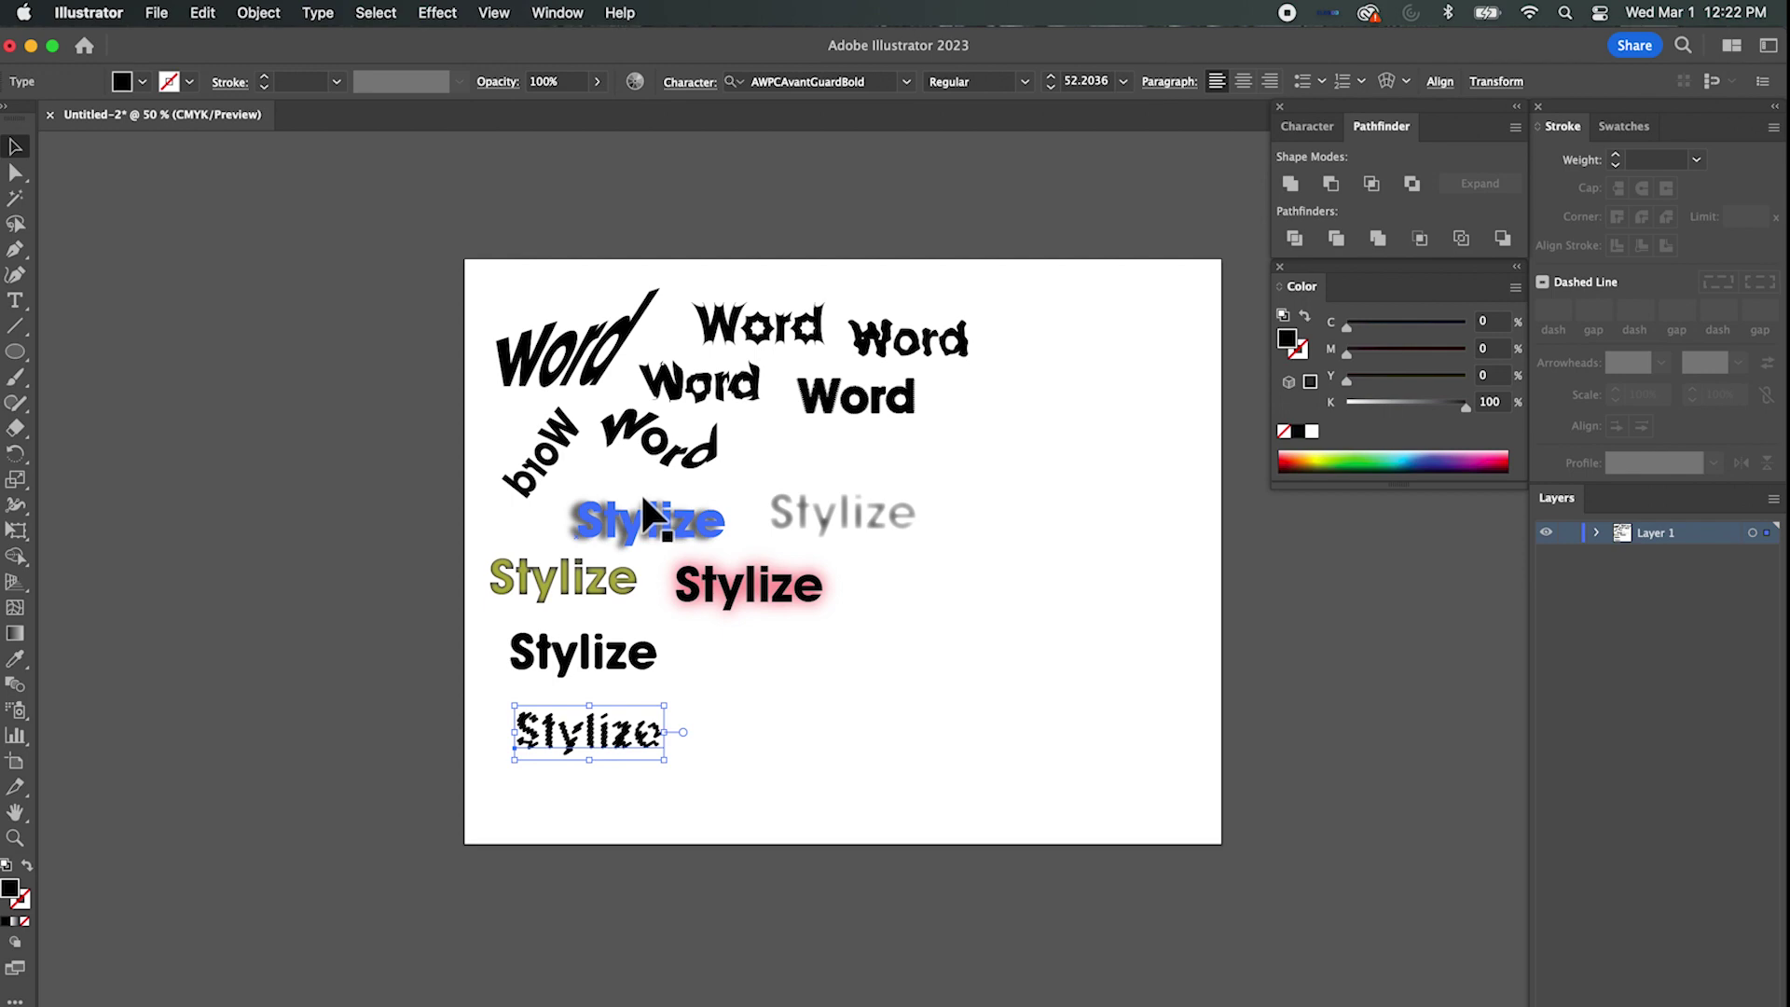
key("super+equal")
left_click_drag(843, 412, 556, 664)
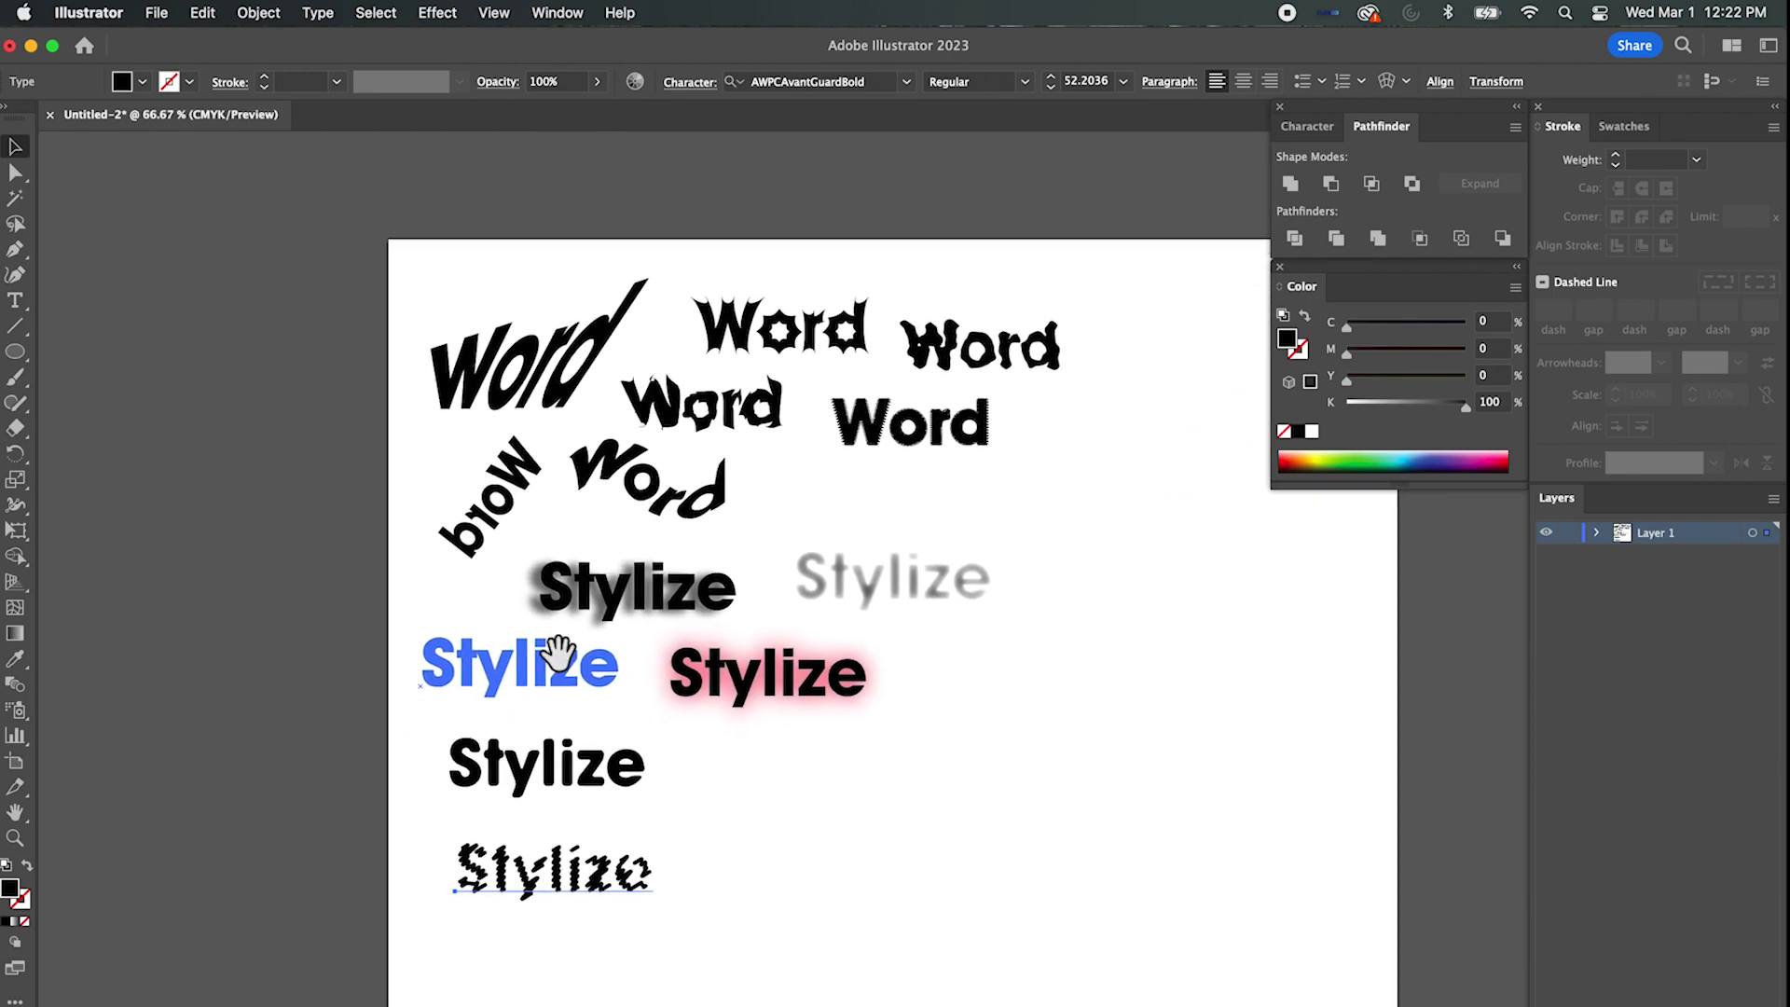